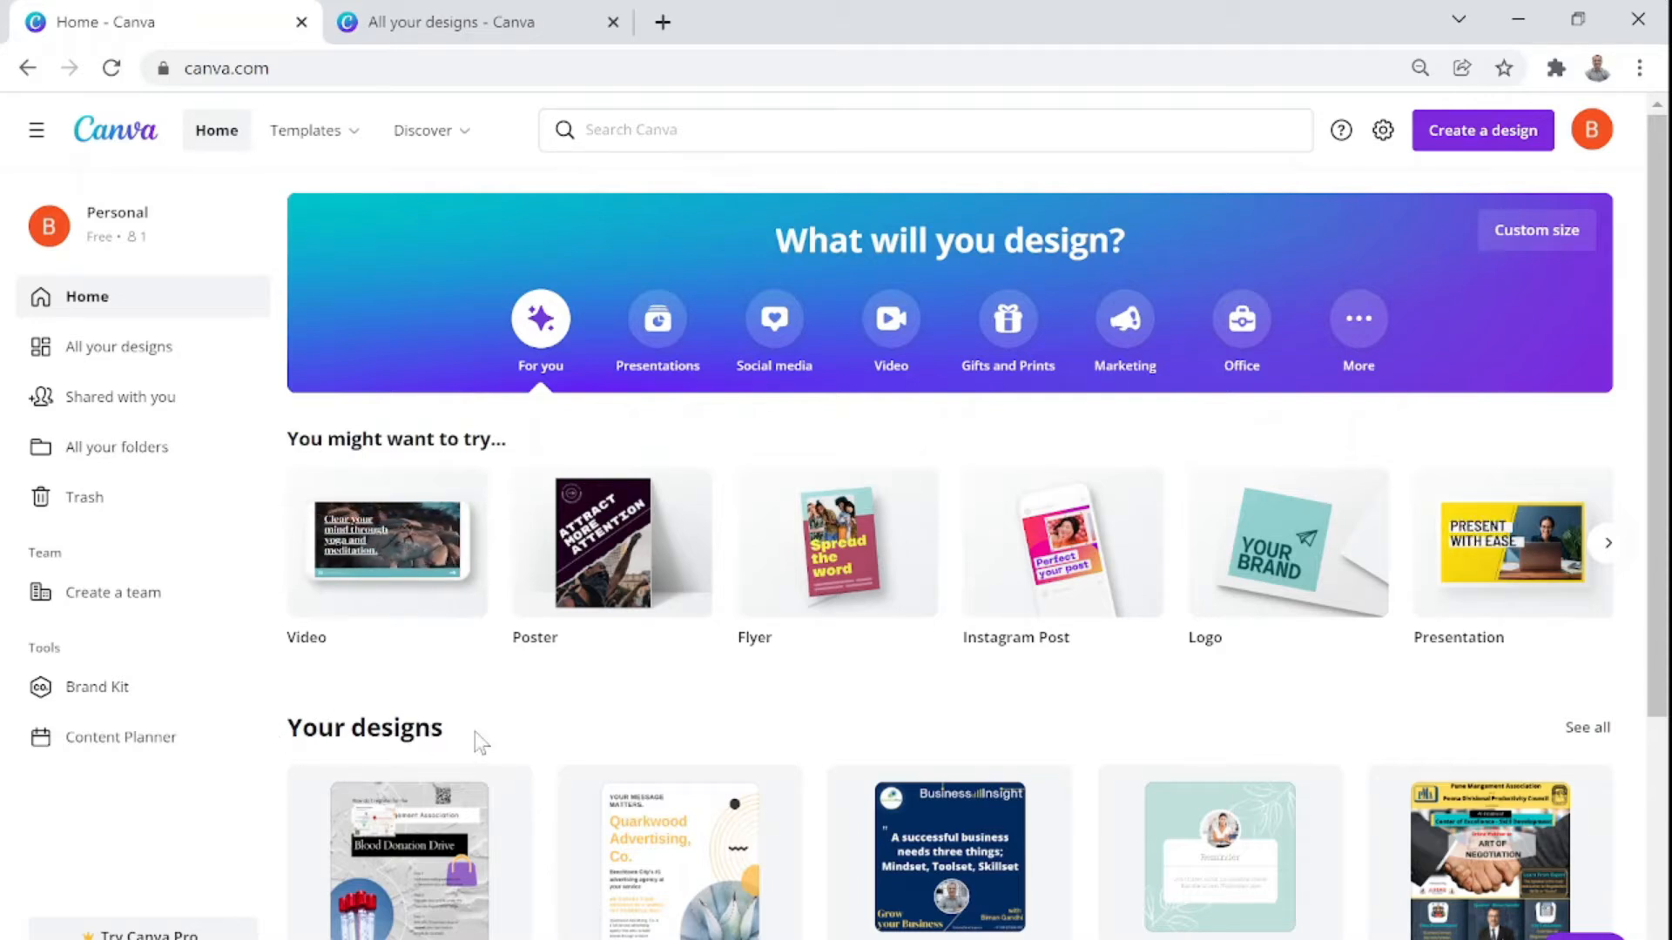
Look through the recent designs on the home page and display the More category of design types
{"action": "scroll", "coordinate": [477, 742], "scroll_direction": "down", "scroll_amount": 2}
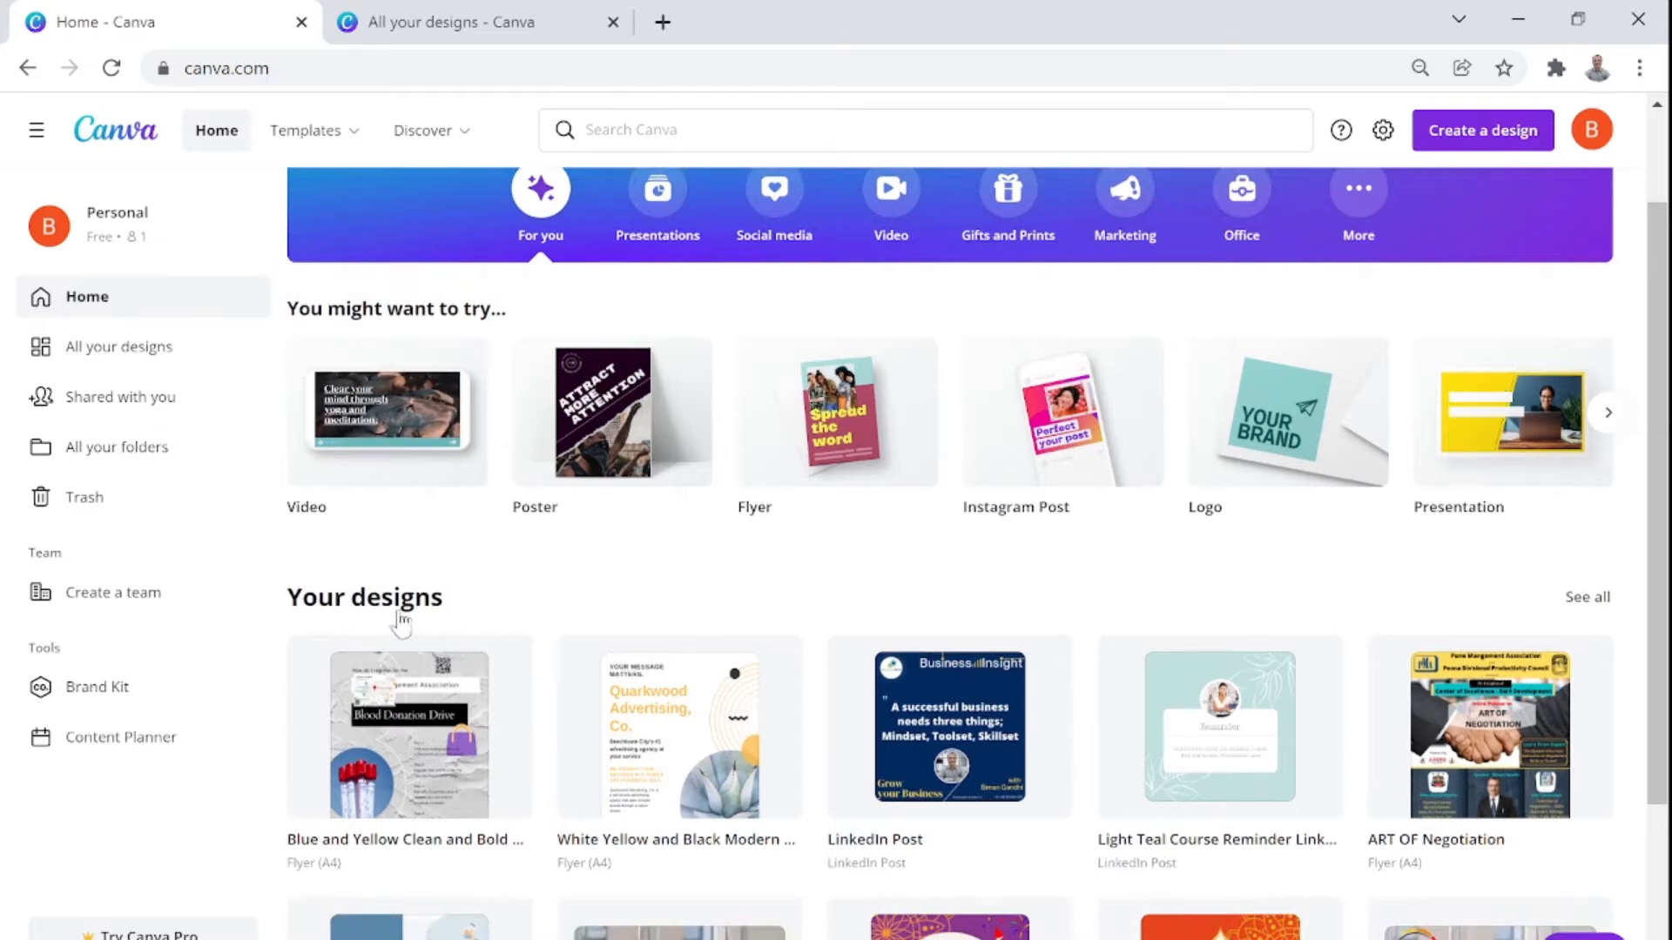
{"action": "scroll", "coordinate": [401, 618], "scroll_direction": "down", "scroll_amount": 3}
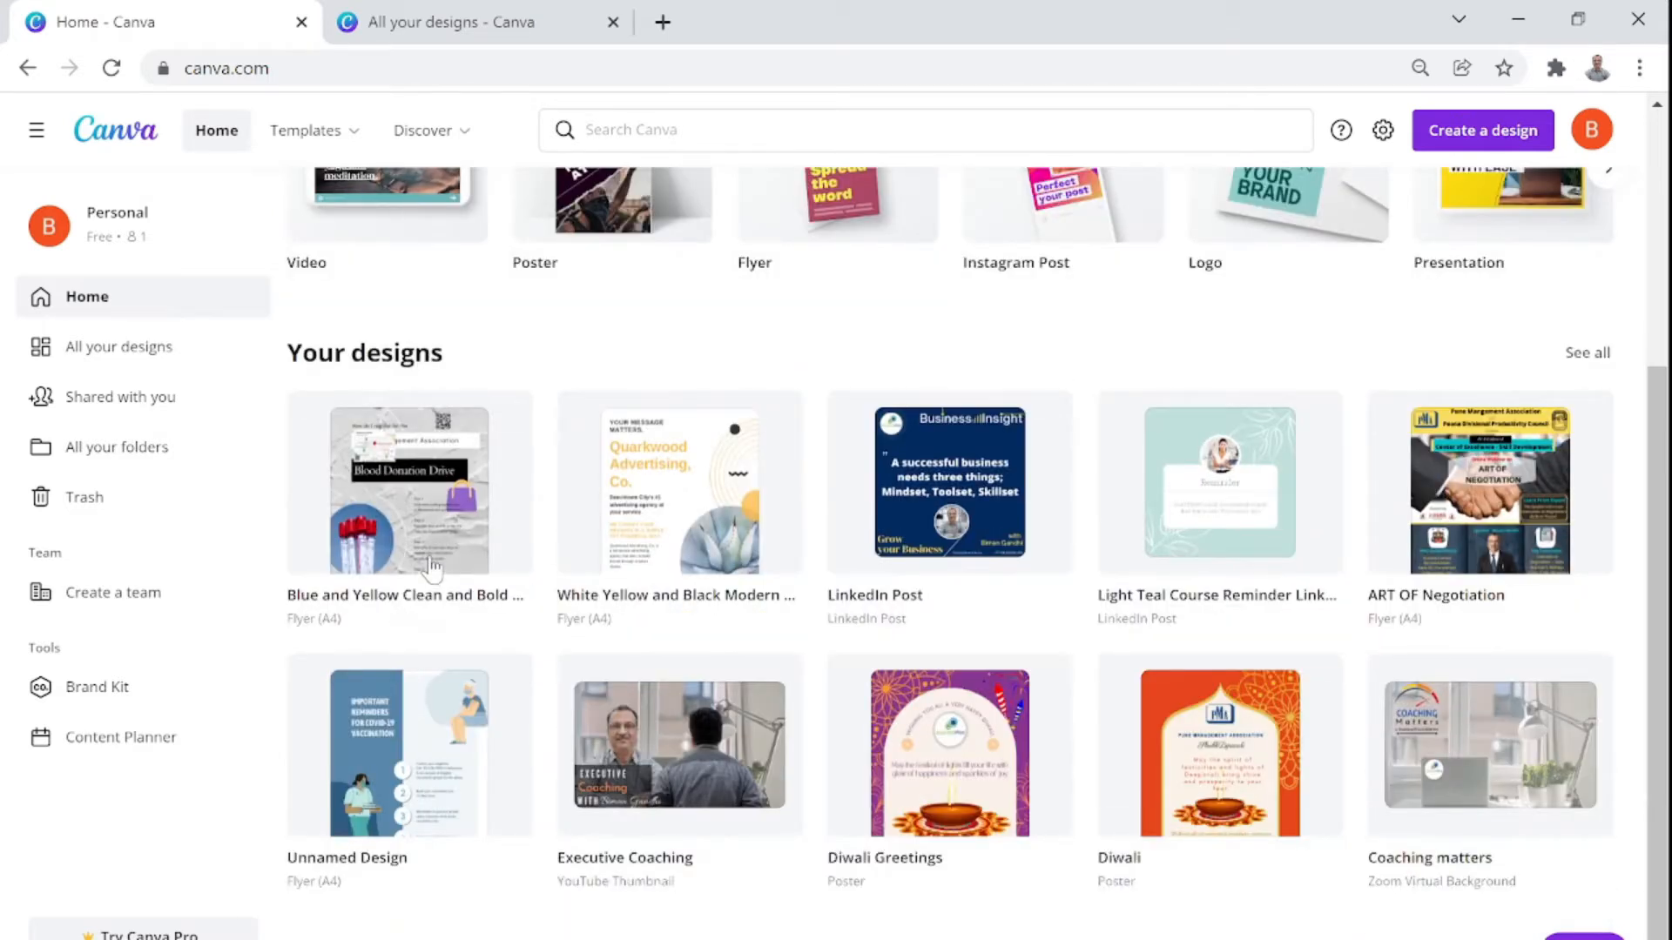
{"action": "scroll", "coordinate": [489, 646], "scroll_direction": "up", "scroll_amount": 2}
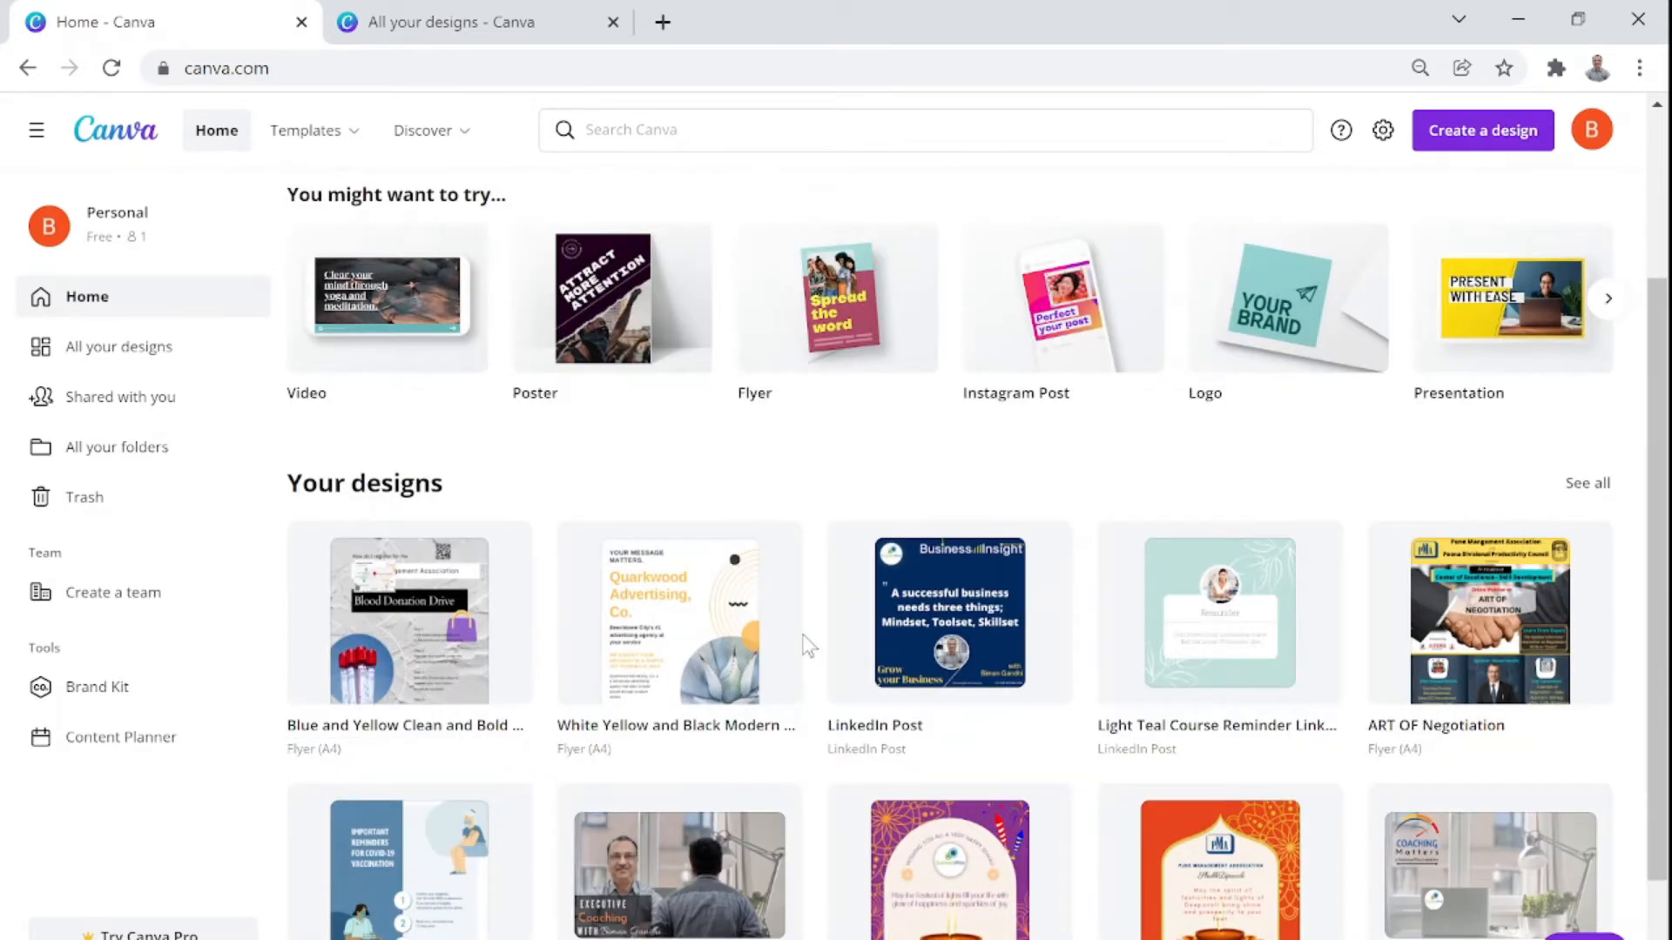
{"action": "scroll", "coordinate": [814, 658], "scroll_direction": "down", "scroll_amount": 2}
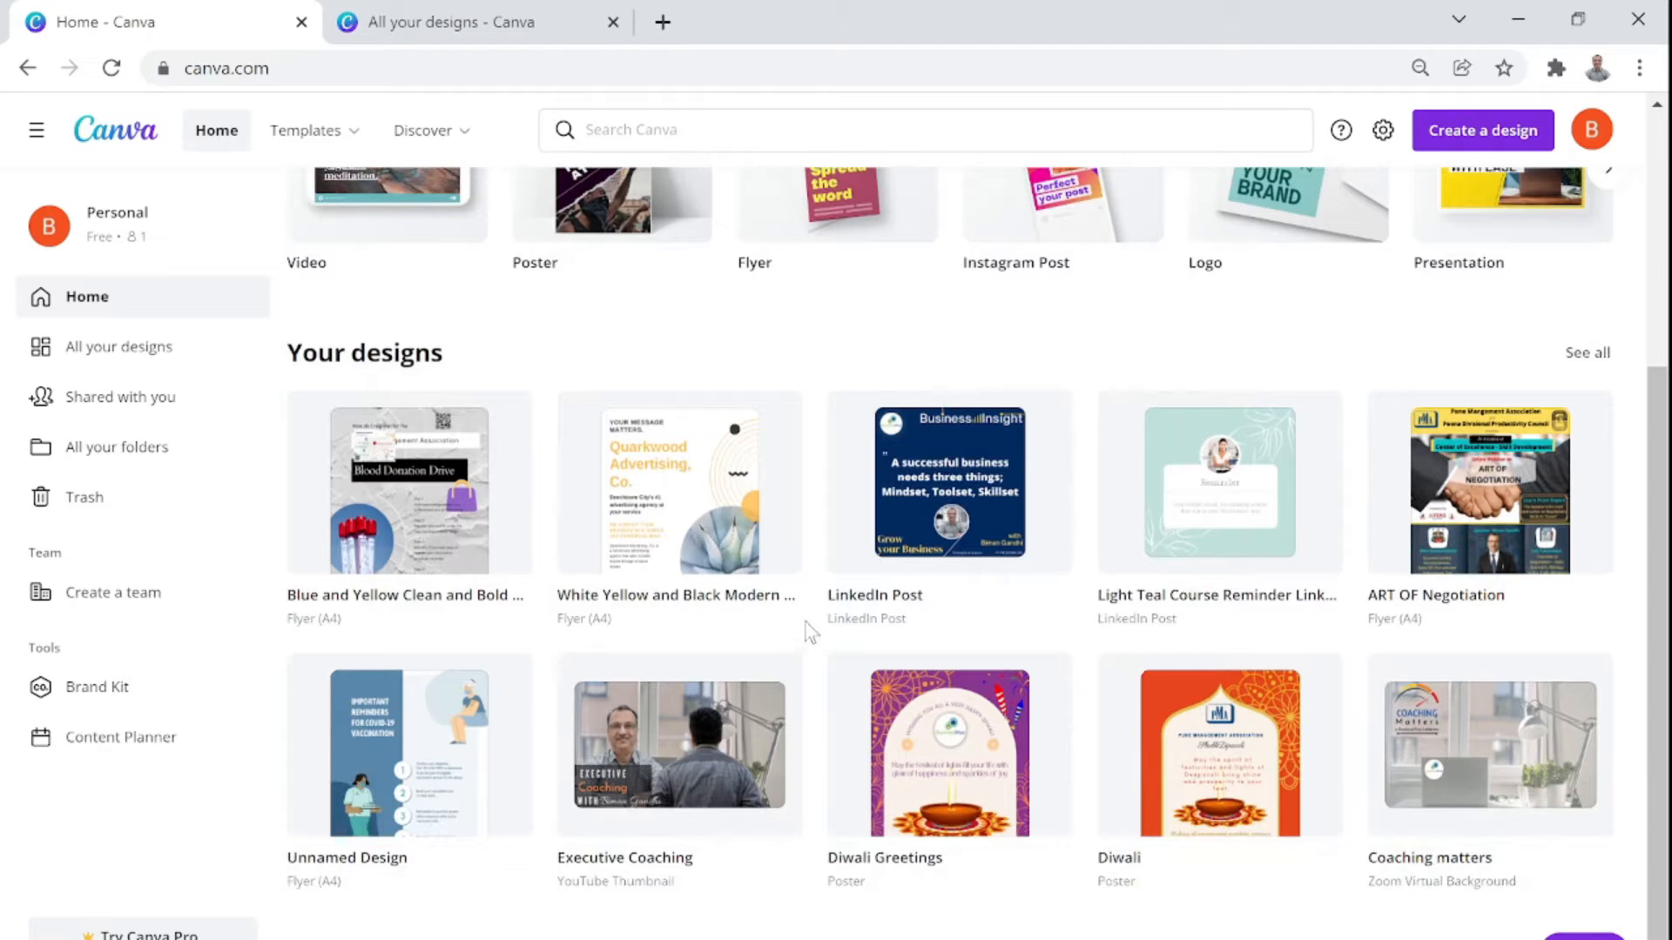
{"action": "scroll", "coordinate": [808, 629], "scroll_direction": "up", "scroll_amount": 5}
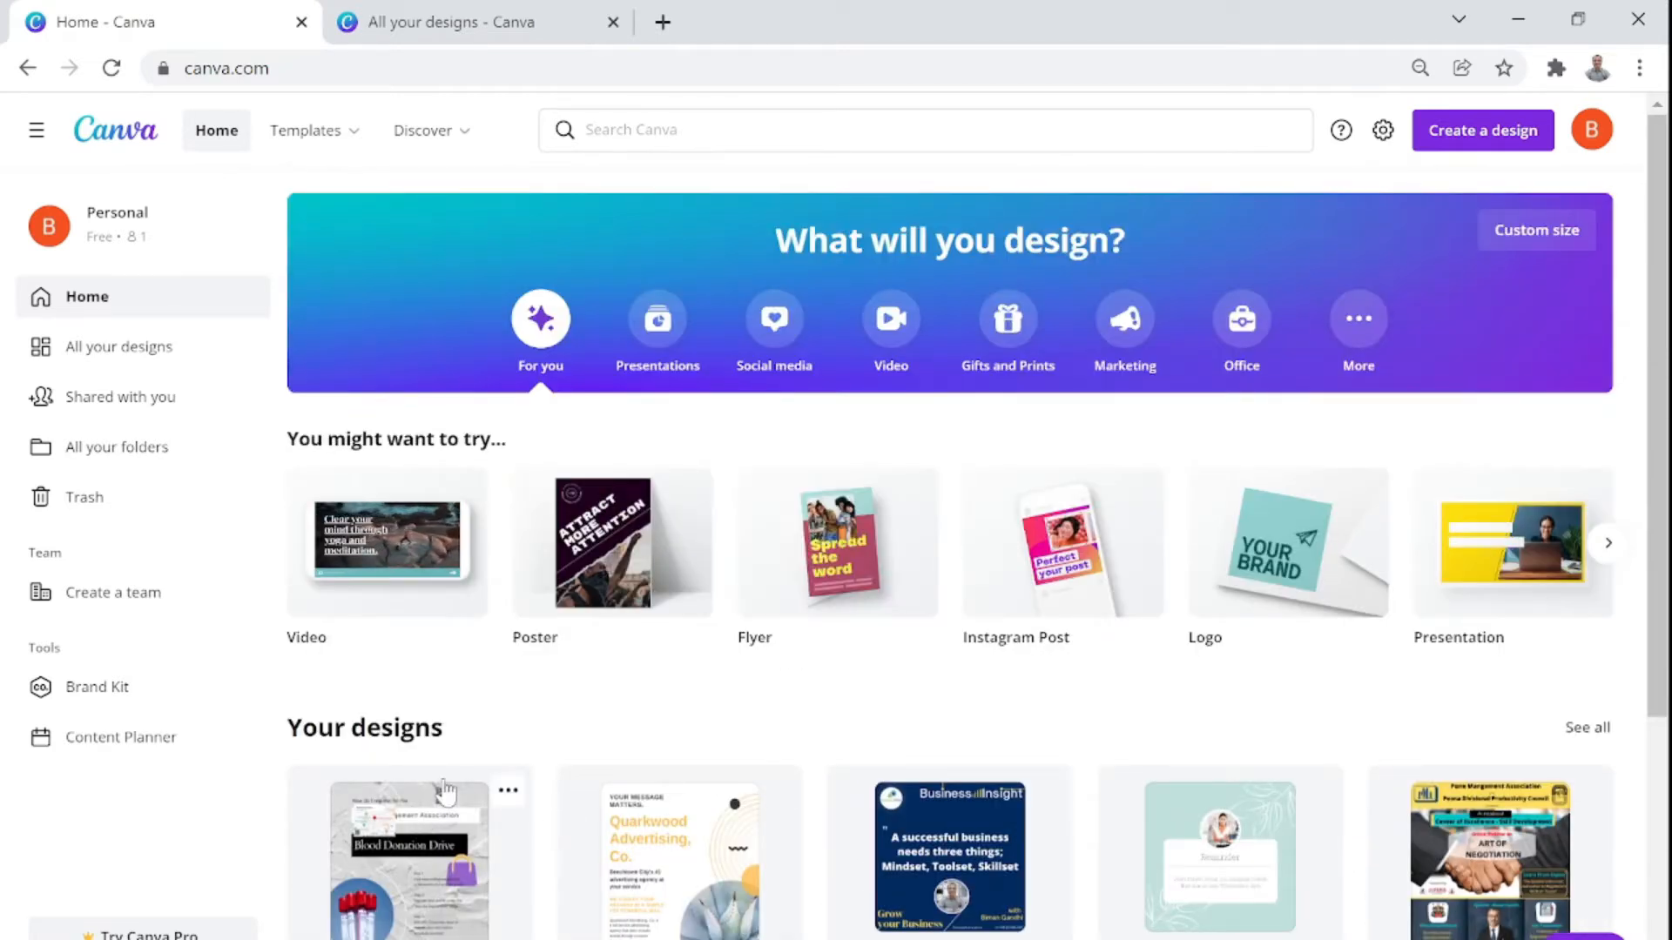
{"action": "scroll", "coordinate": [471, 740], "scroll_direction": "down", "scroll_amount": 4}
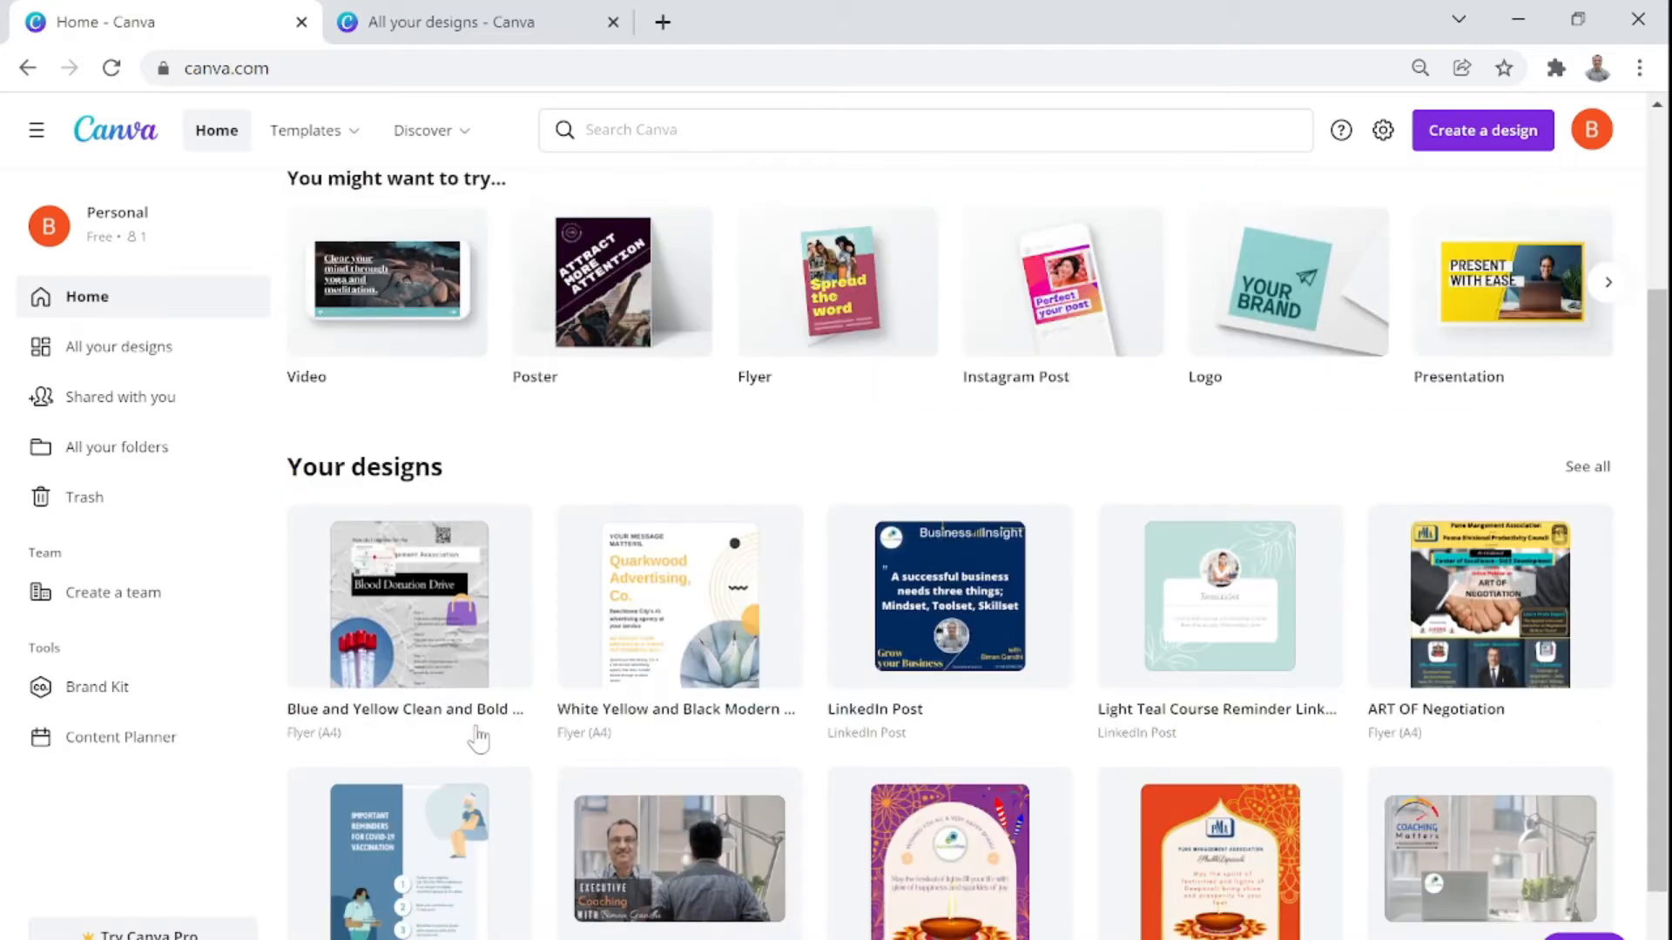
{"action": "scroll", "coordinate": [483, 738], "scroll_direction": "up", "scroll_amount": 5}
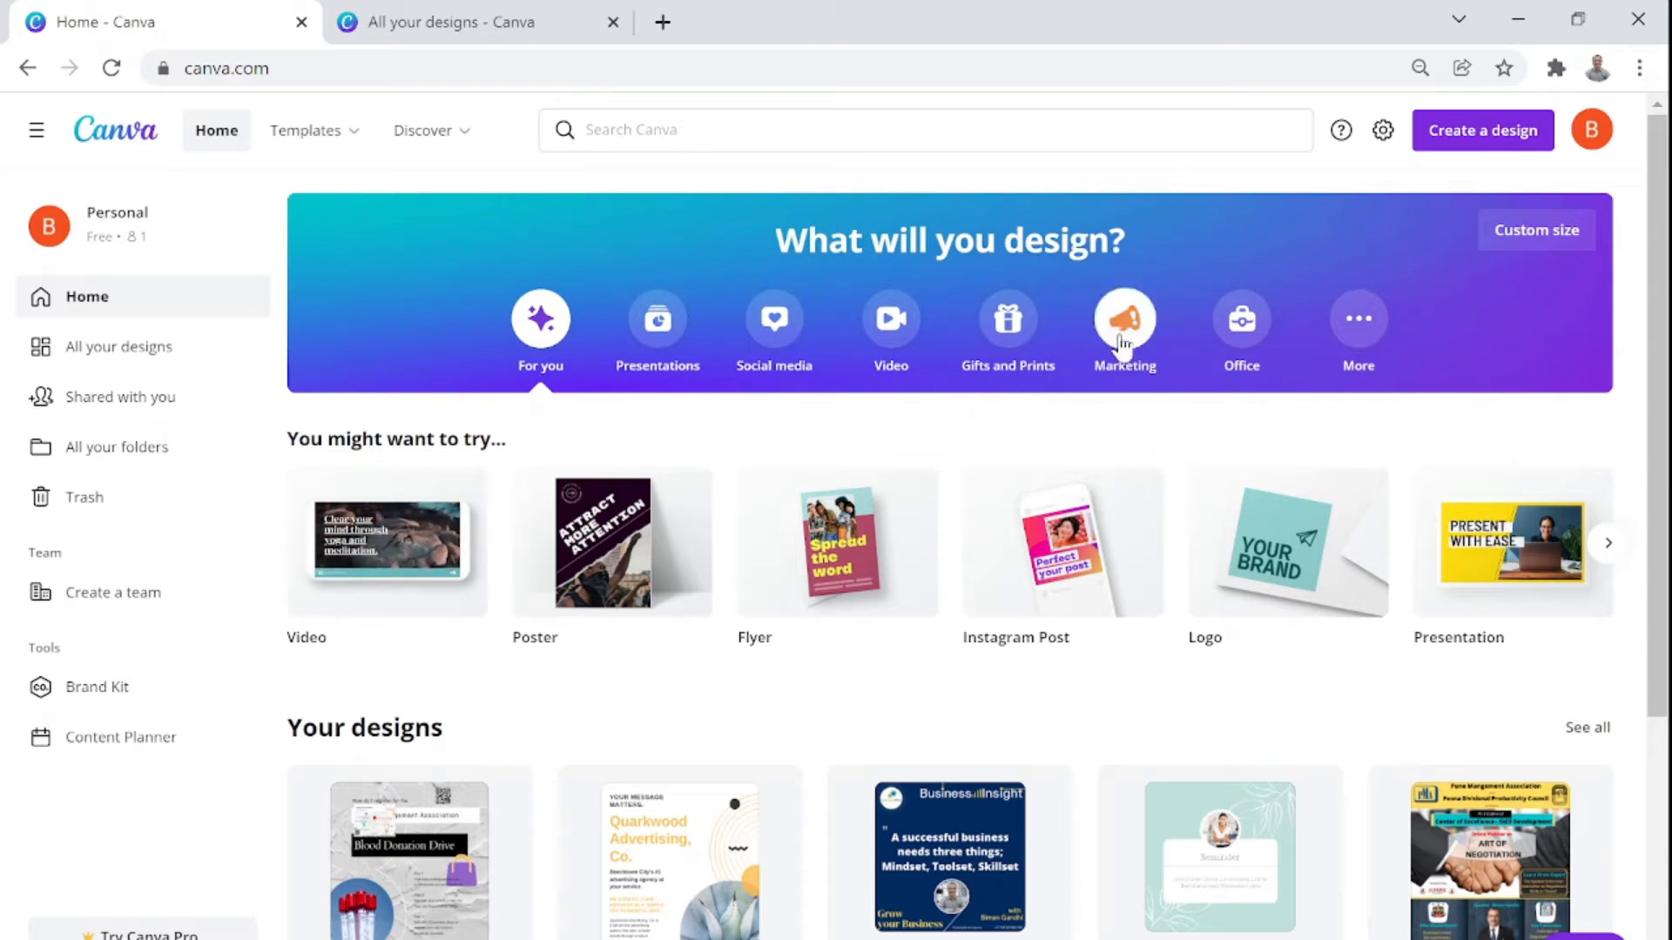
{"action": "left_click", "coordinate": [1359, 323]}
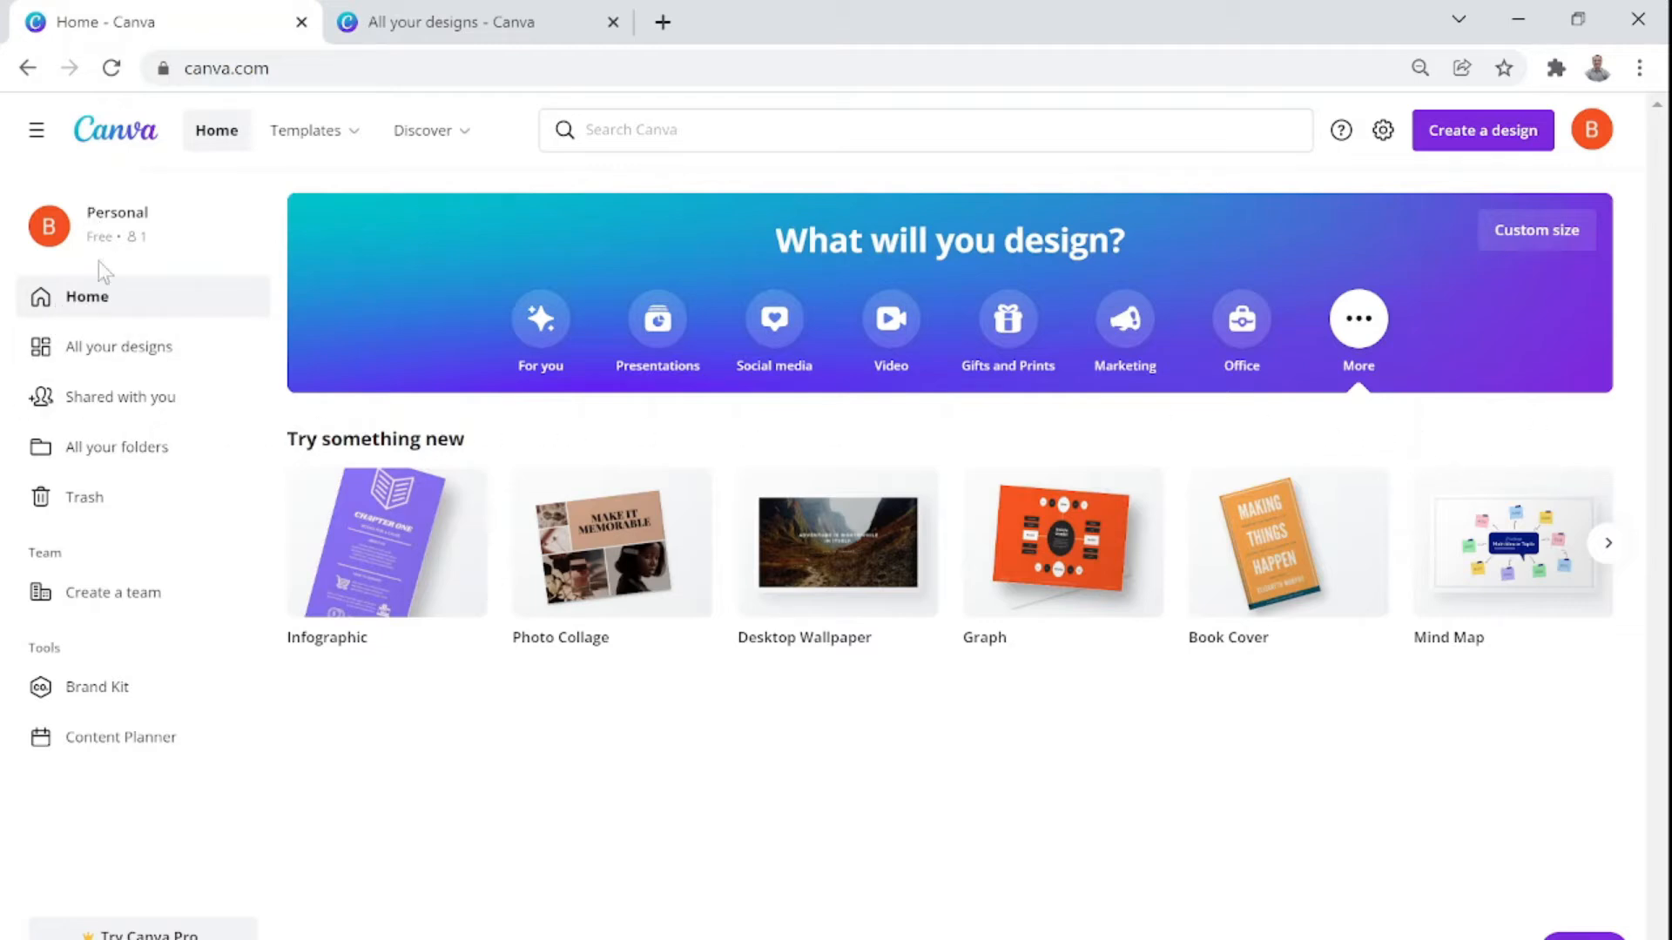
Open the collection of all your designs and look through it down to the oldest ones
{"action": "left_click", "coordinate": [153, 352]}
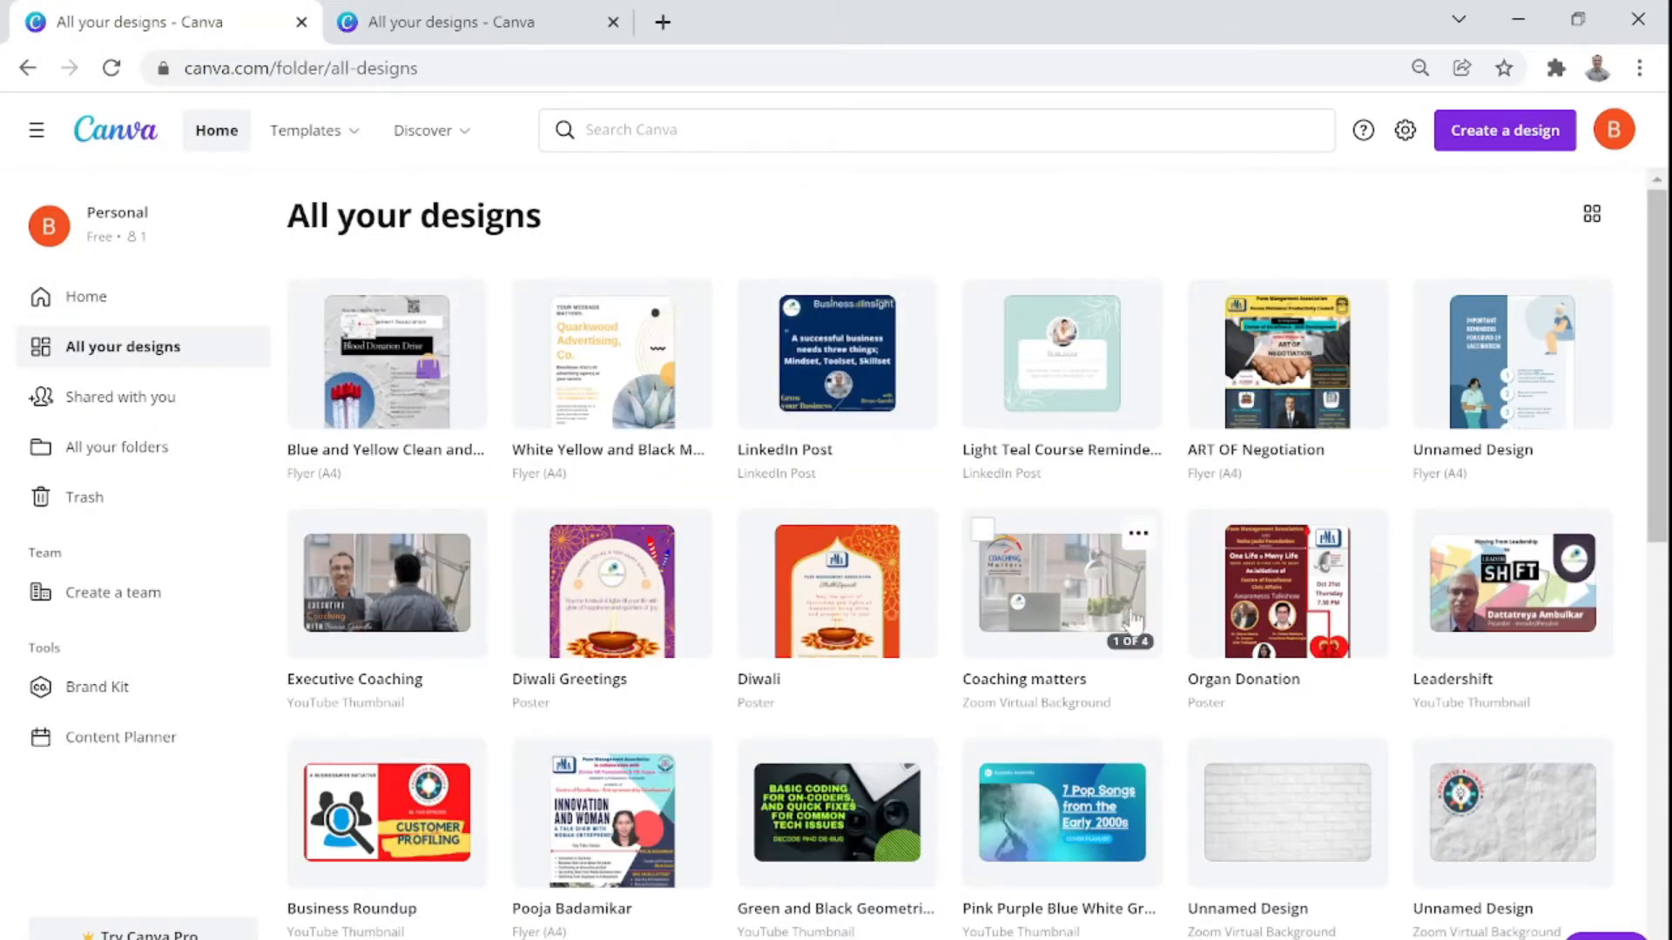
{"action": "scroll", "coordinate": [1045, 679], "scroll_direction": "down", "scroll_amount": 10}
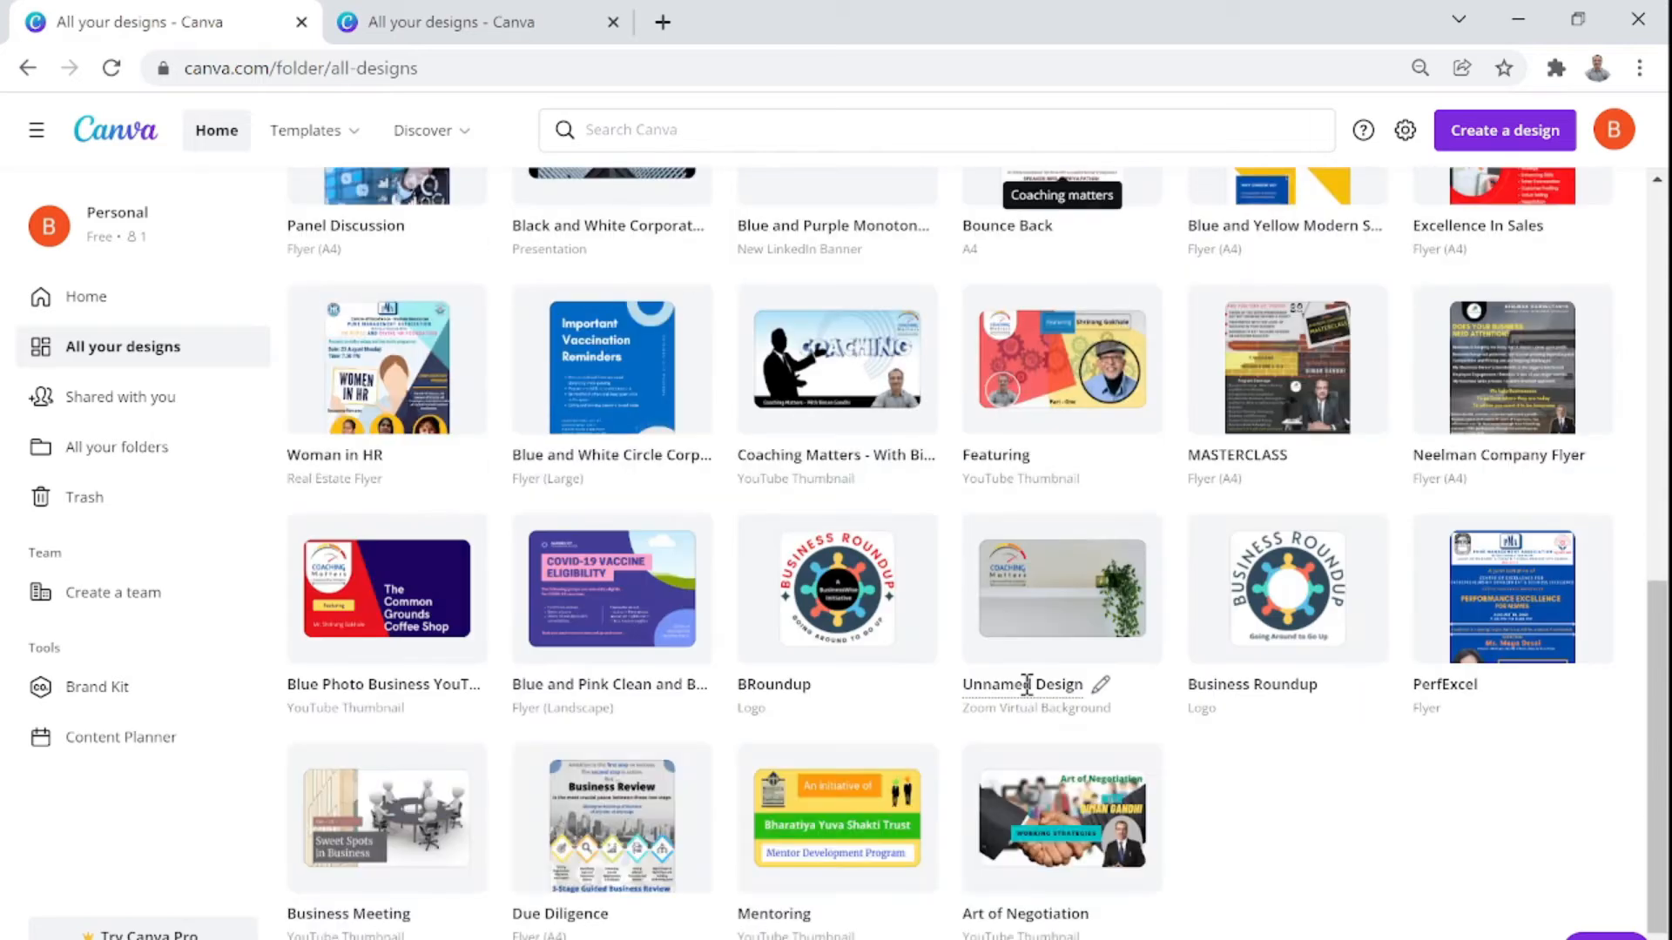
{"action": "scroll", "coordinate": [1027, 695], "scroll_direction": "down", "scroll_amount": 5}
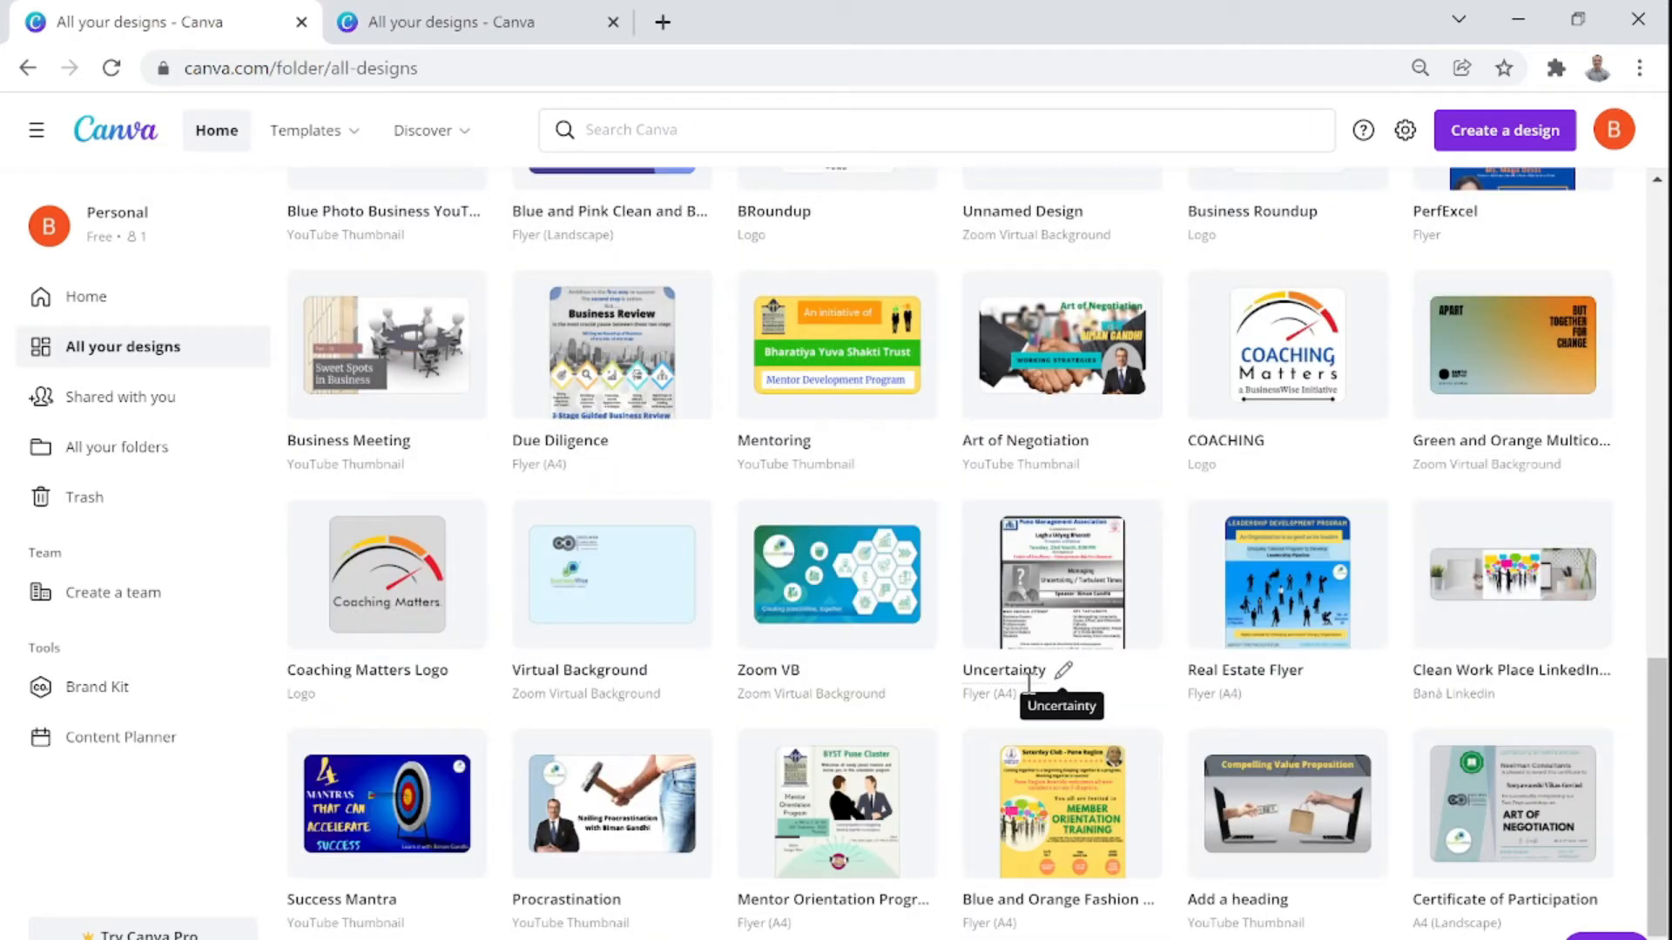
{"action": "scroll", "coordinate": [1028, 686], "scroll_direction": "down", "scroll_amount": 1}
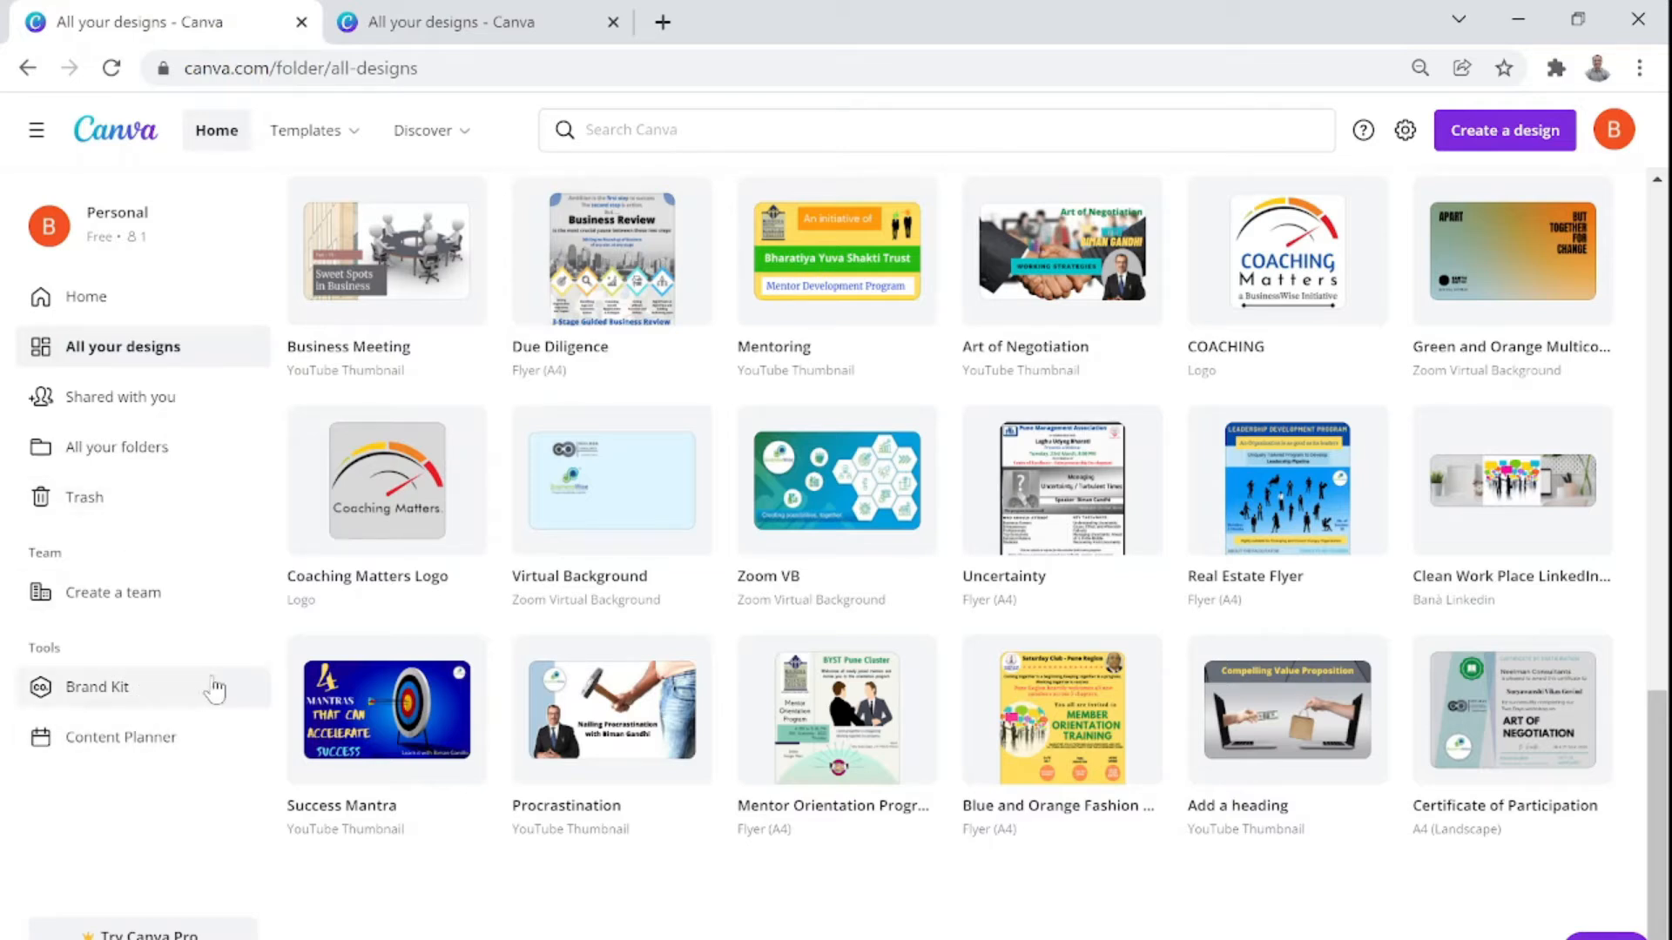
{"action": "scroll", "coordinate": [533, 623], "scroll_direction": "up", "scroll_amount": 15}
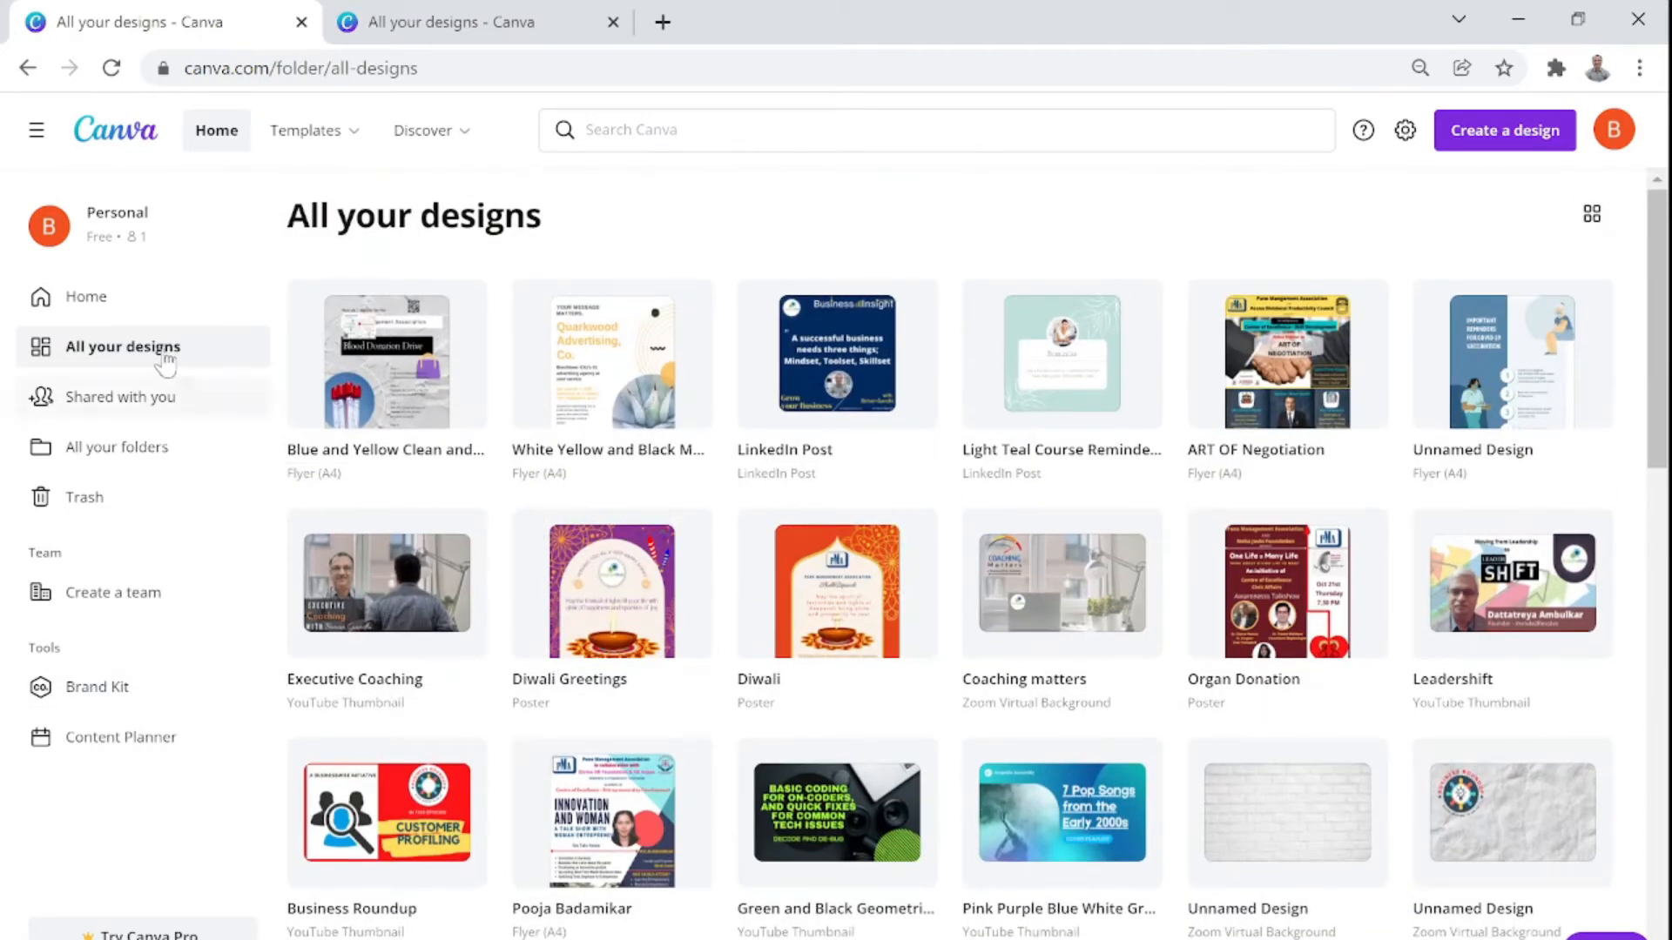
Search the templates for "flyer" and open the suggested Flyer category
{"action": "left_click", "coordinate": [709, 129]}
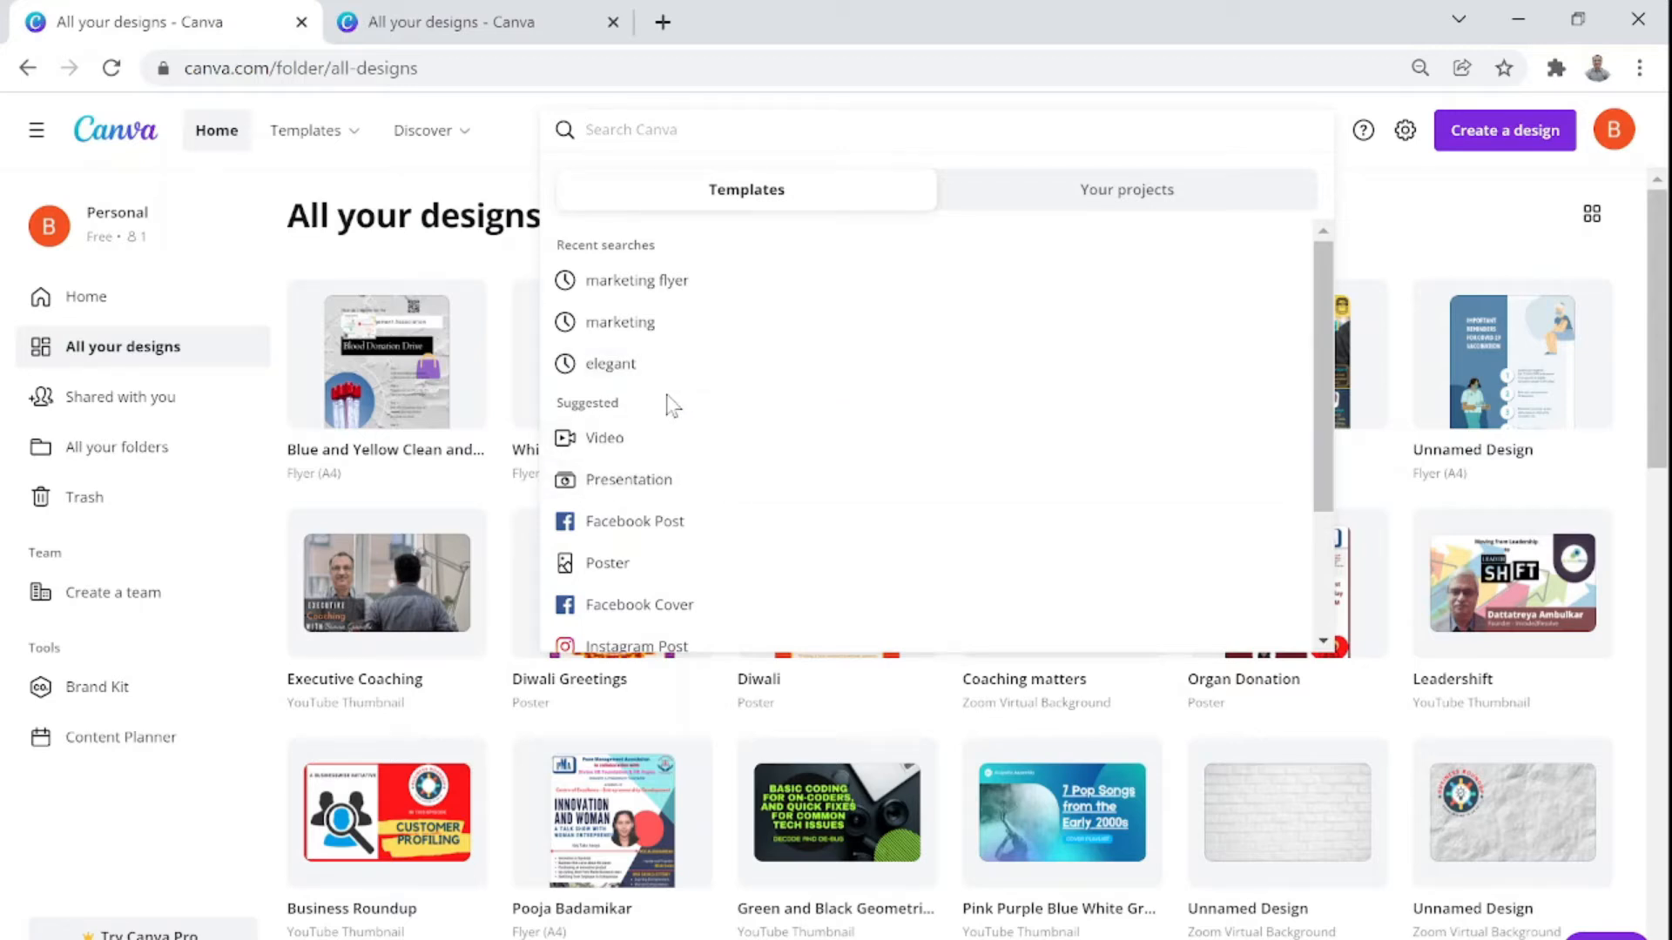
{"action": "scroll", "coordinate": [671, 401], "scroll_direction": "down", "scroll_amount": 2}
{"action": "scroll", "coordinate": [671, 398], "scroll_direction": "up", "scroll_amount": 2}
{"action": "type", "text": "flyer"}
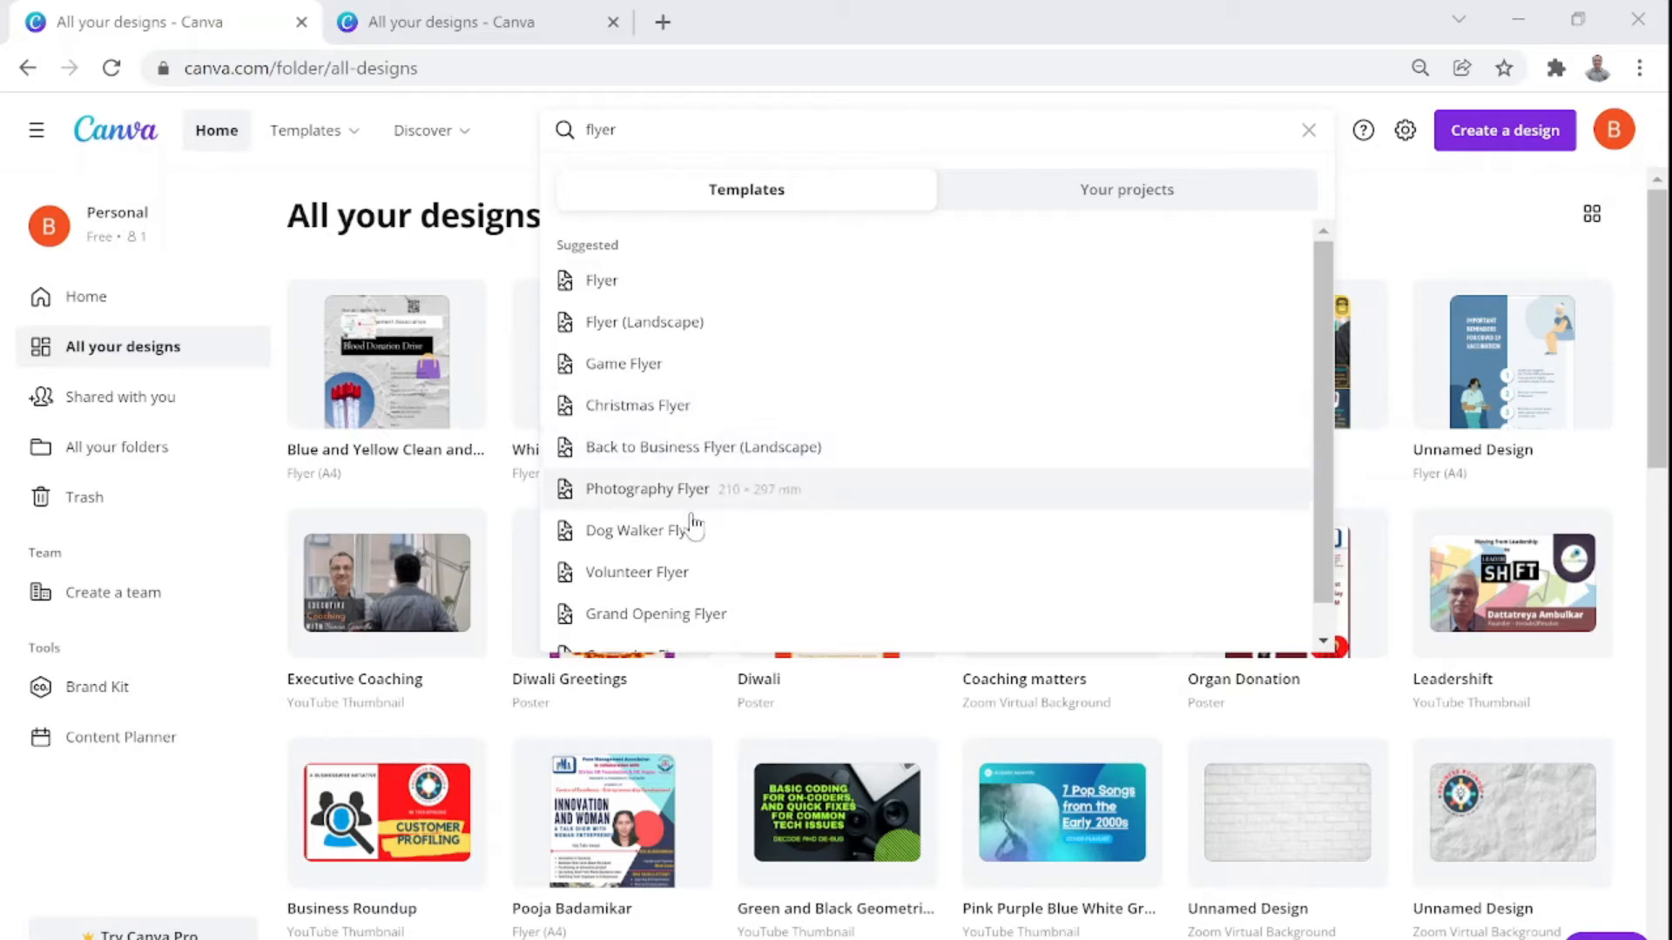
{"action": "scroll", "coordinate": [697, 527], "scroll_direction": "down", "scroll_amount": 1}
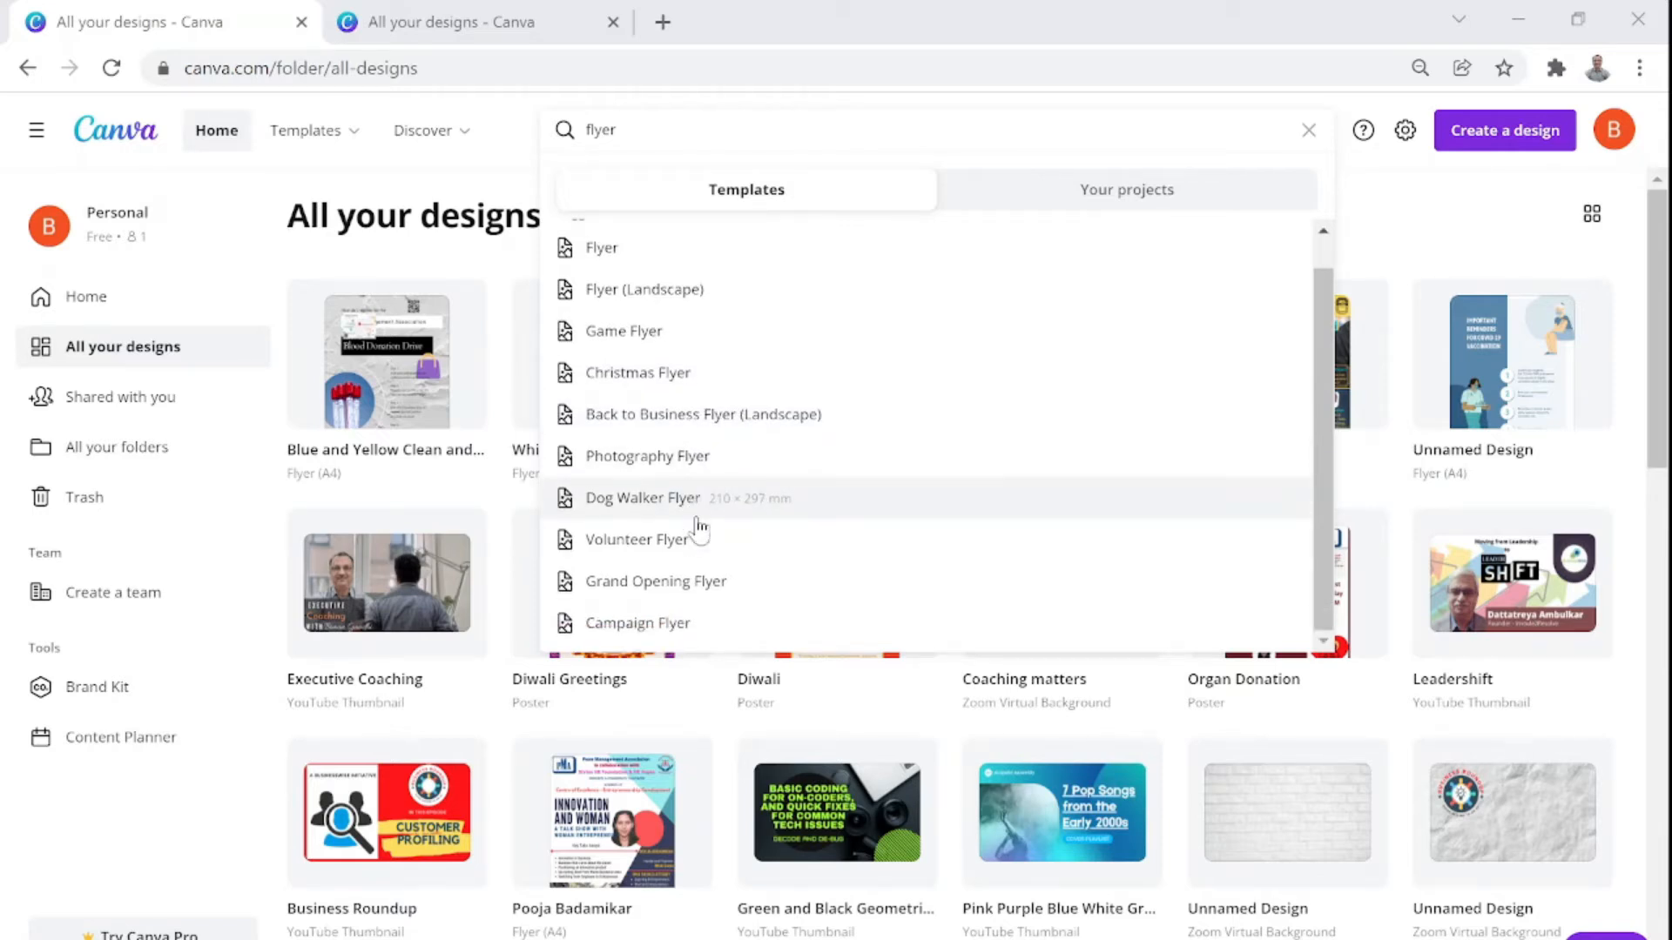
{"action": "scroll", "coordinate": [645, 444], "scroll_direction": "up", "scroll_amount": 1}
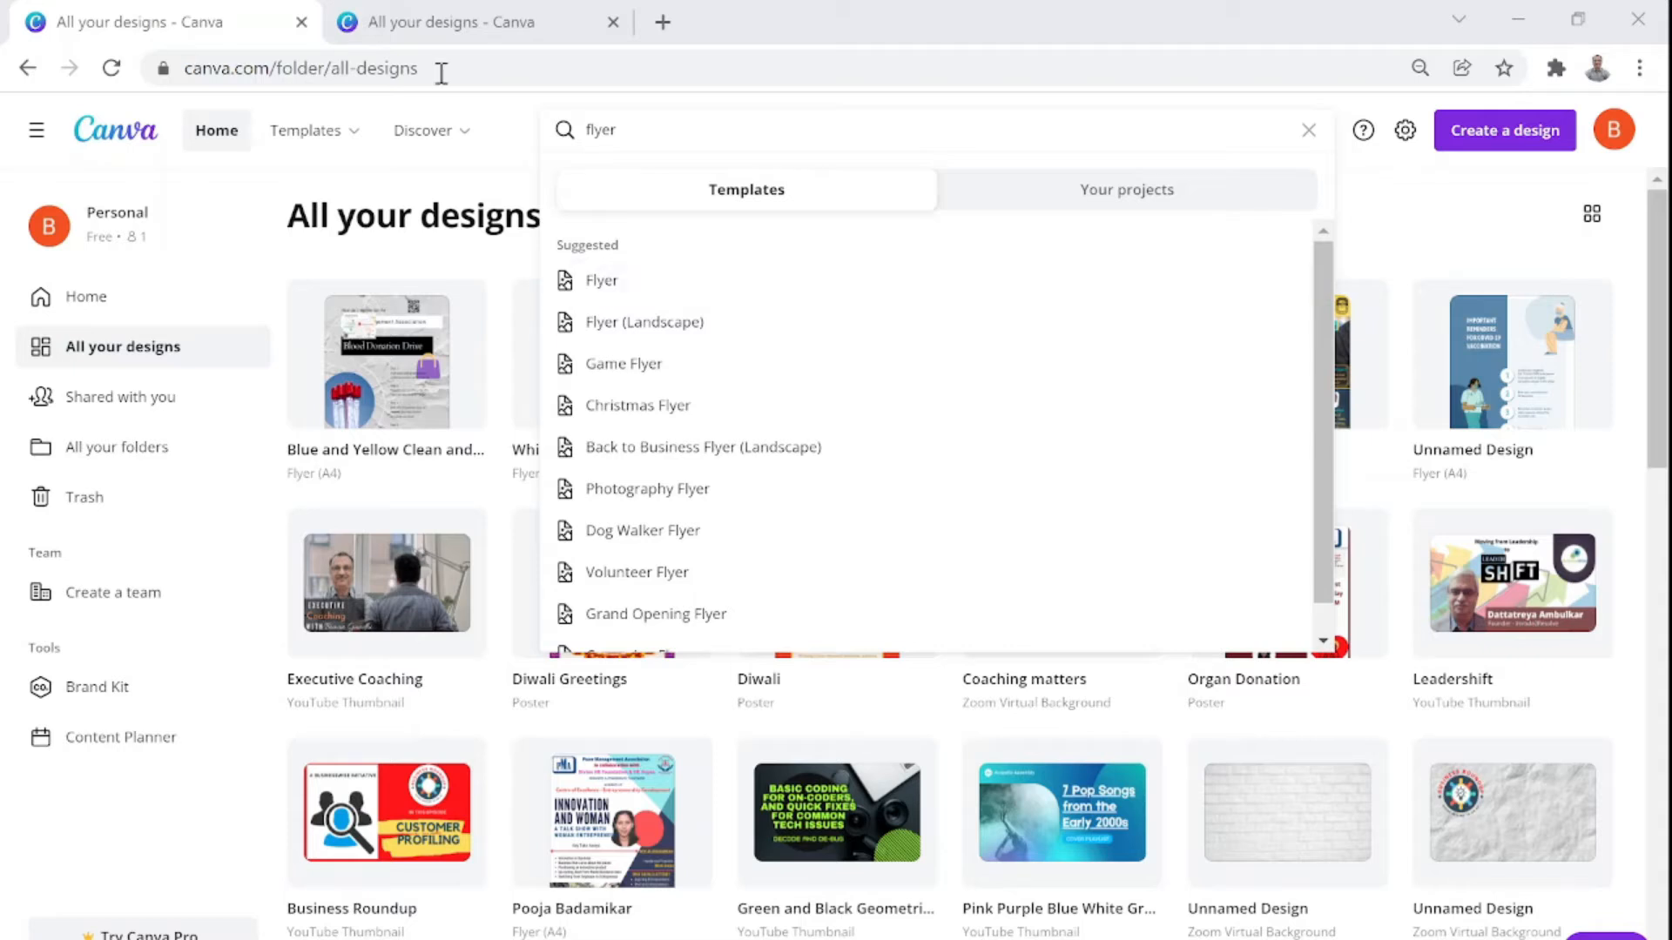
{"action": "left_click", "coordinate": [601, 287]}
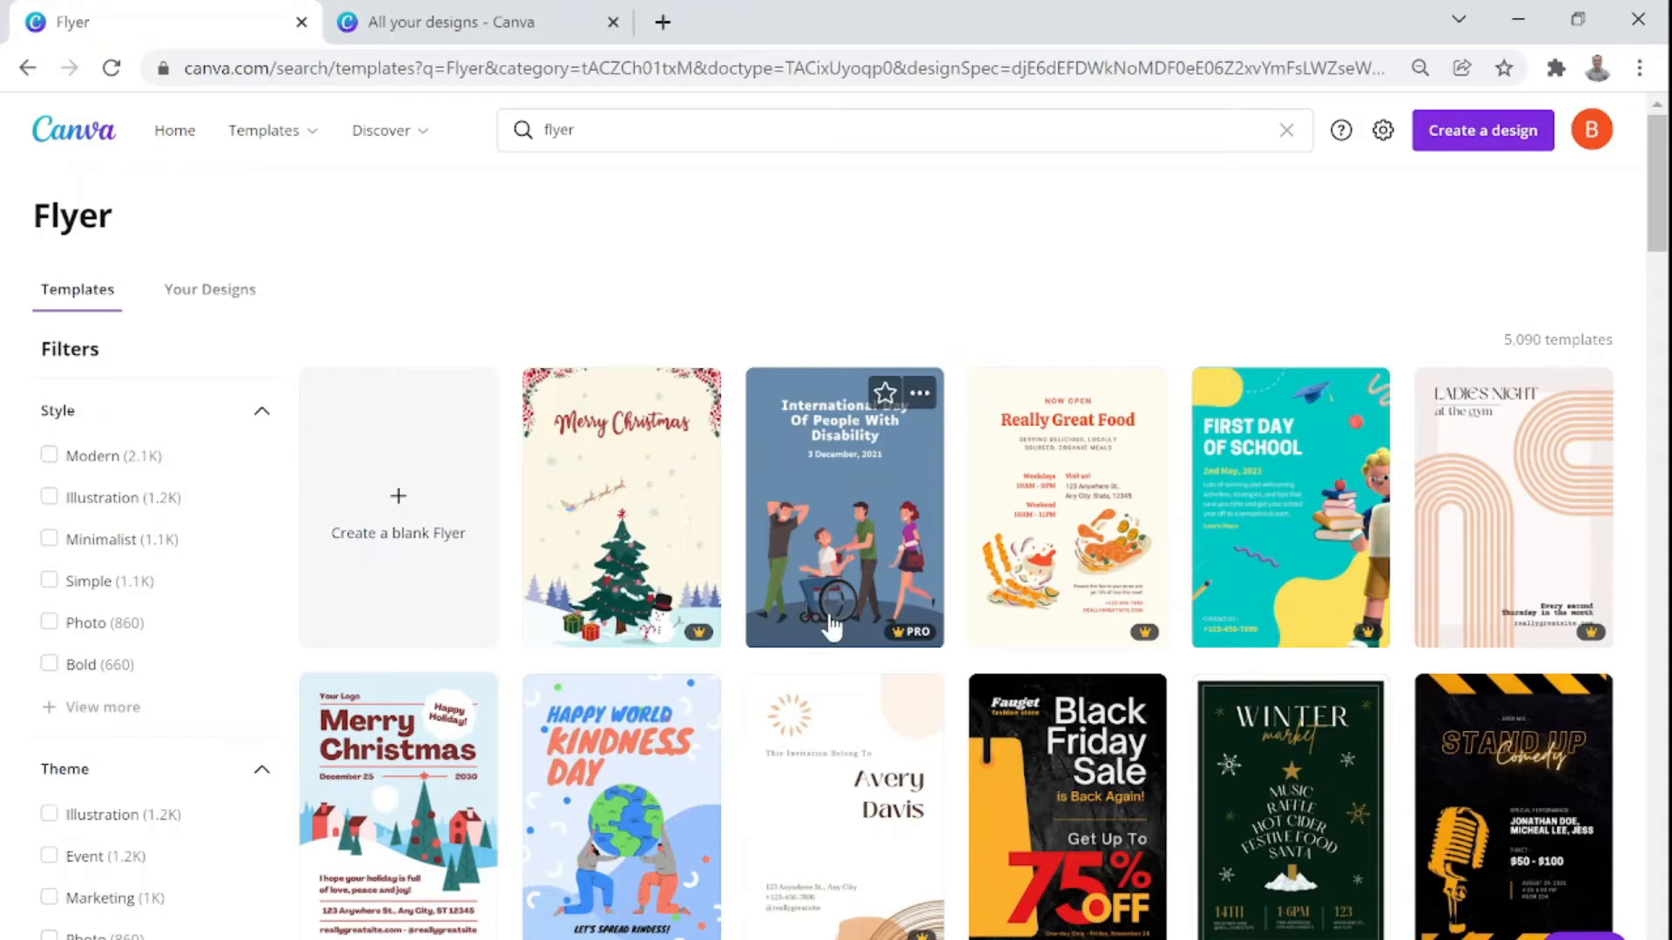
Browse the flyer templates and filter them by price to Free
{"action": "scroll", "coordinate": [832, 625], "scroll_direction": "down", "scroll_amount": 3}
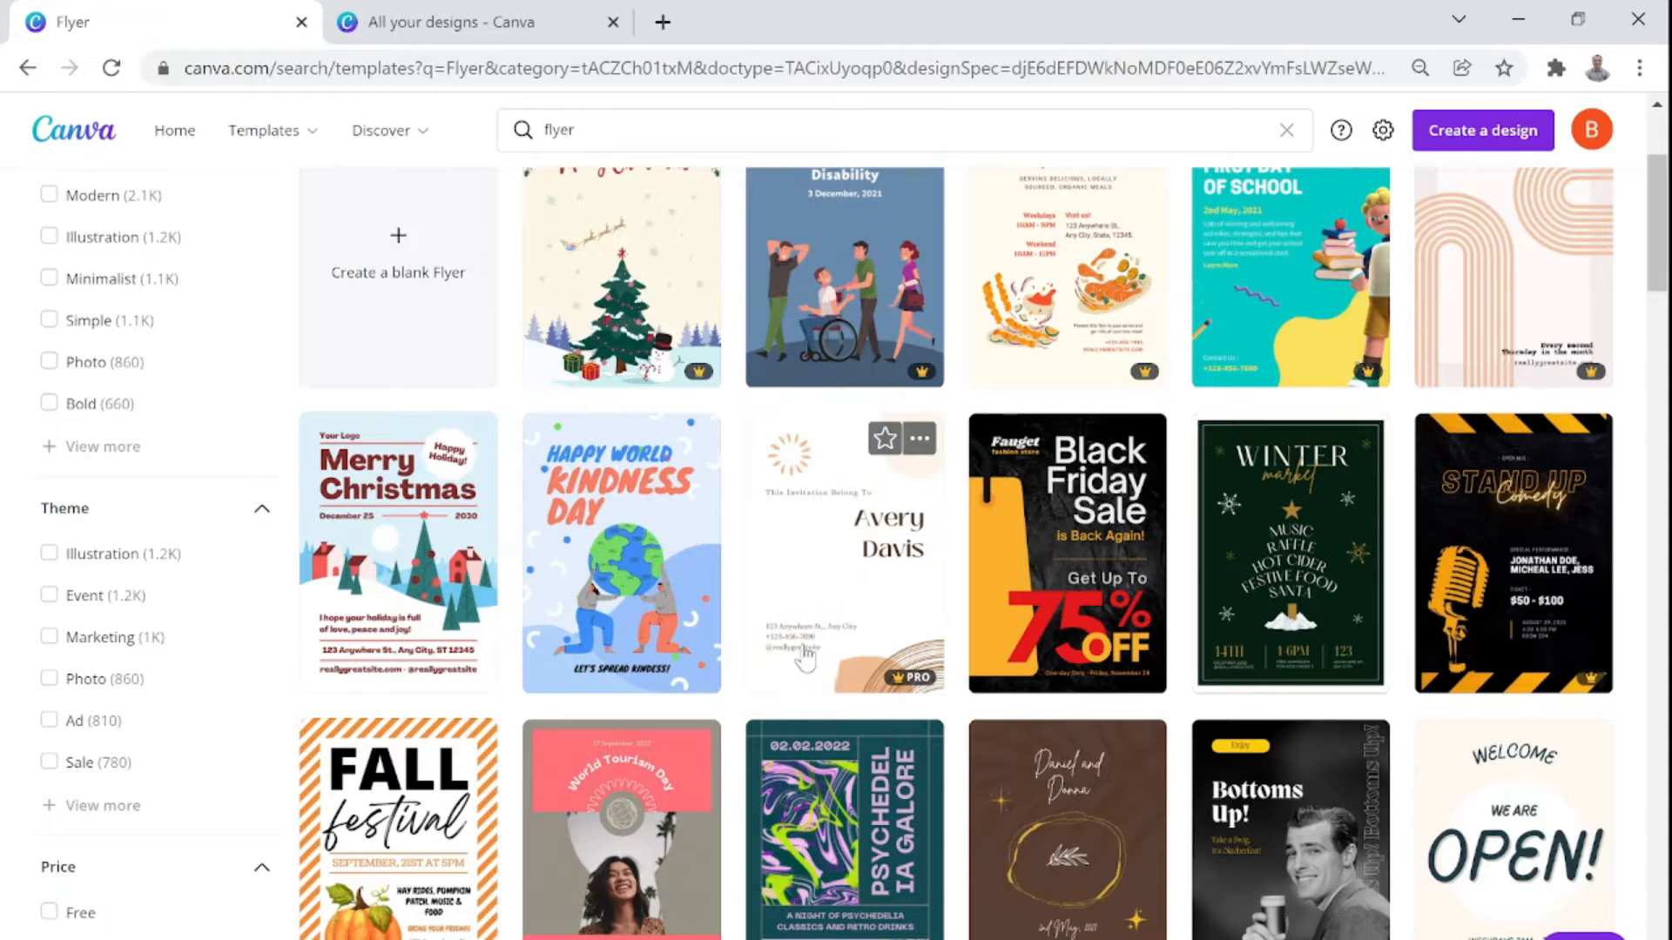
{"action": "scroll", "coordinate": [803, 659], "scroll_direction": "down", "scroll_amount": 2}
{"action": "scroll", "coordinate": [803, 659], "scroll_direction": "down", "scroll_amount": 4}
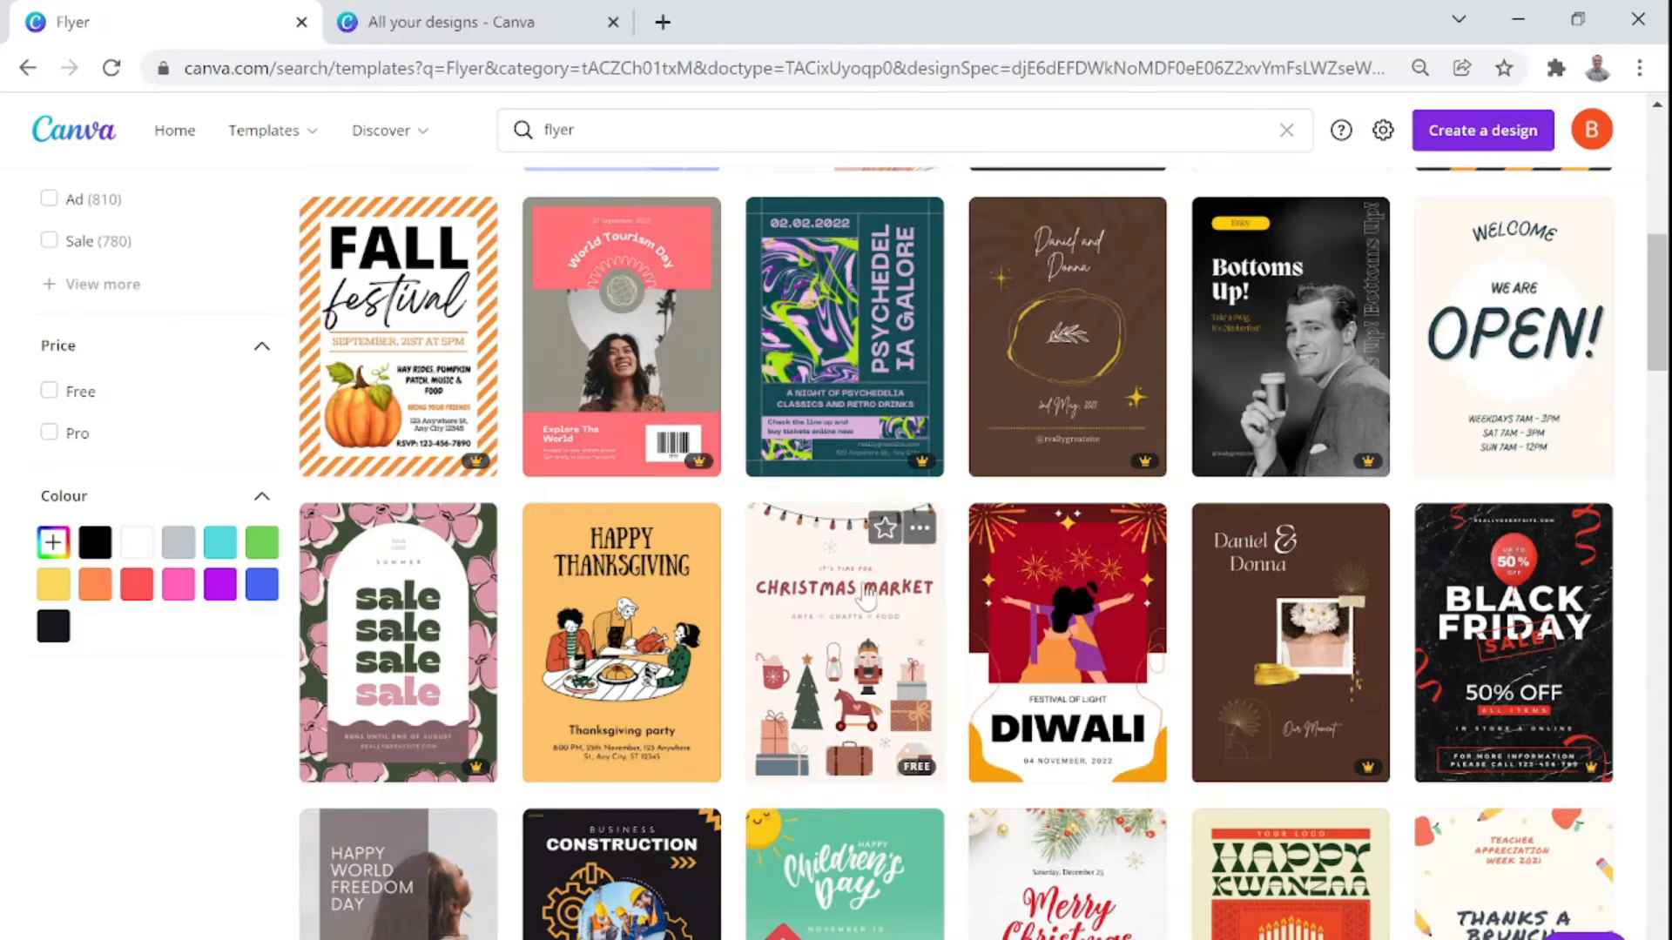
{"action": "scroll", "coordinate": [864, 592], "scroll_direction": "down", "scroll_amount": 3}
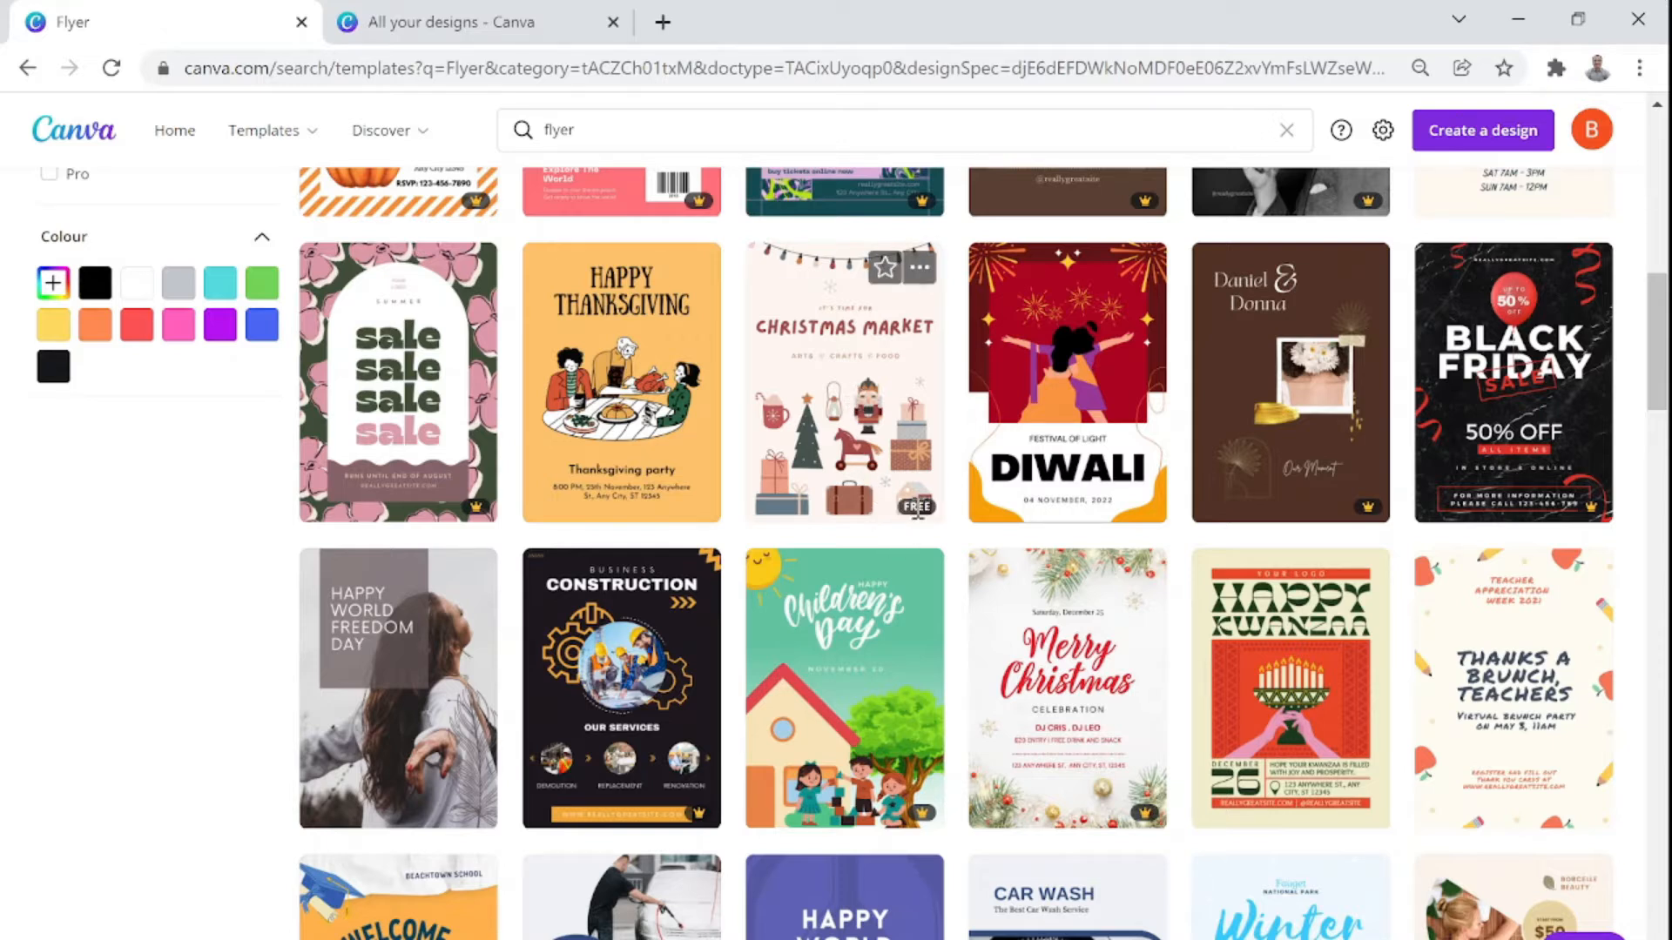
{"action": "scroll", "coordinate": [688, 457], "scroll_direction": "up", "scroll_amount": 3}
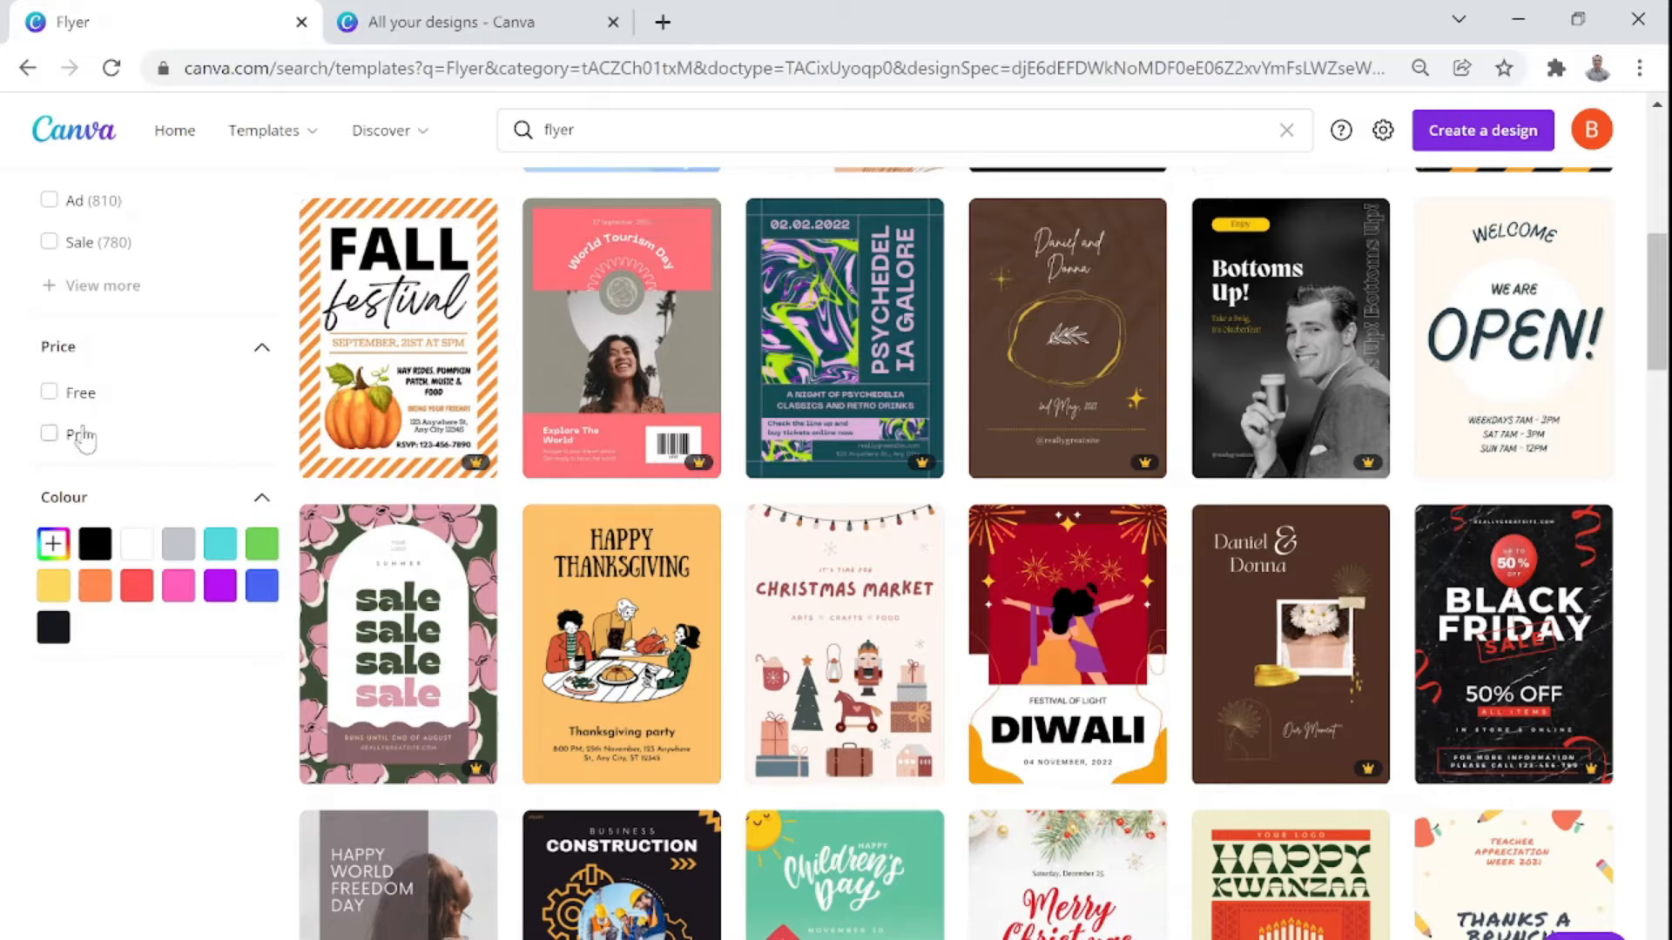
{"action": "left_click", "coordinate": [50, 394]}
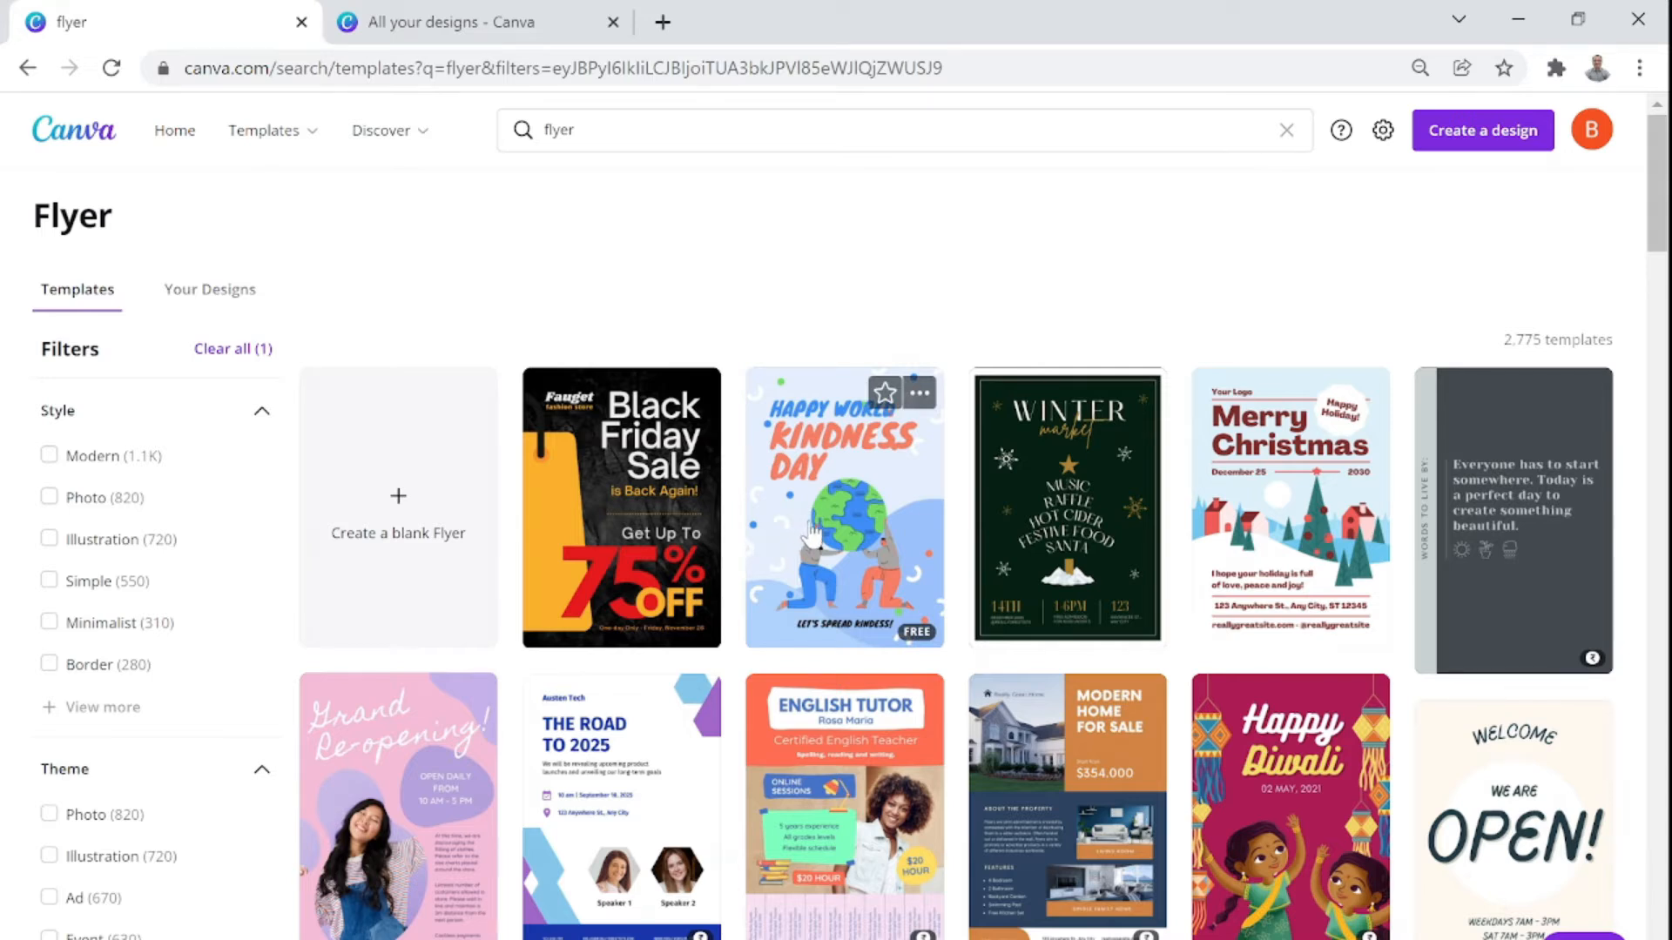
Examine the free flyer templates along with the available style, theme, price and colour filters
{"action": "scroll", "coordinate": [812, 531], "scroll_direction": "down", "scroll_amount": 5}
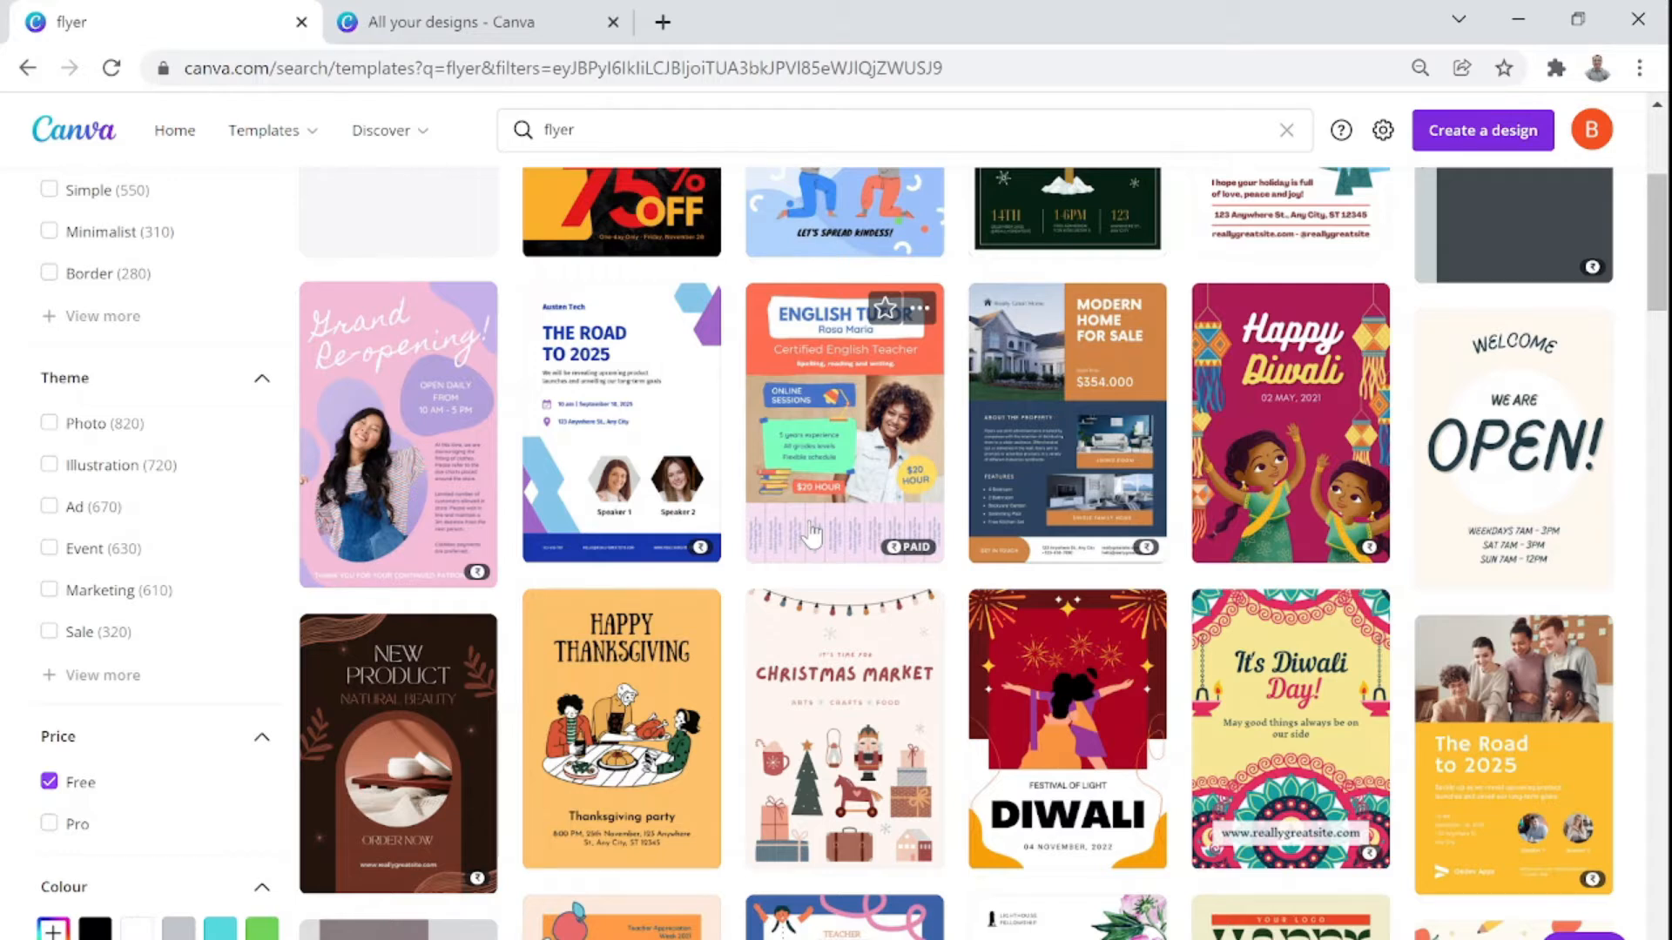
{"action": "scroll", "coordinate": [811, 533], "scroll_direction": "up", "scroll_amount": 3}
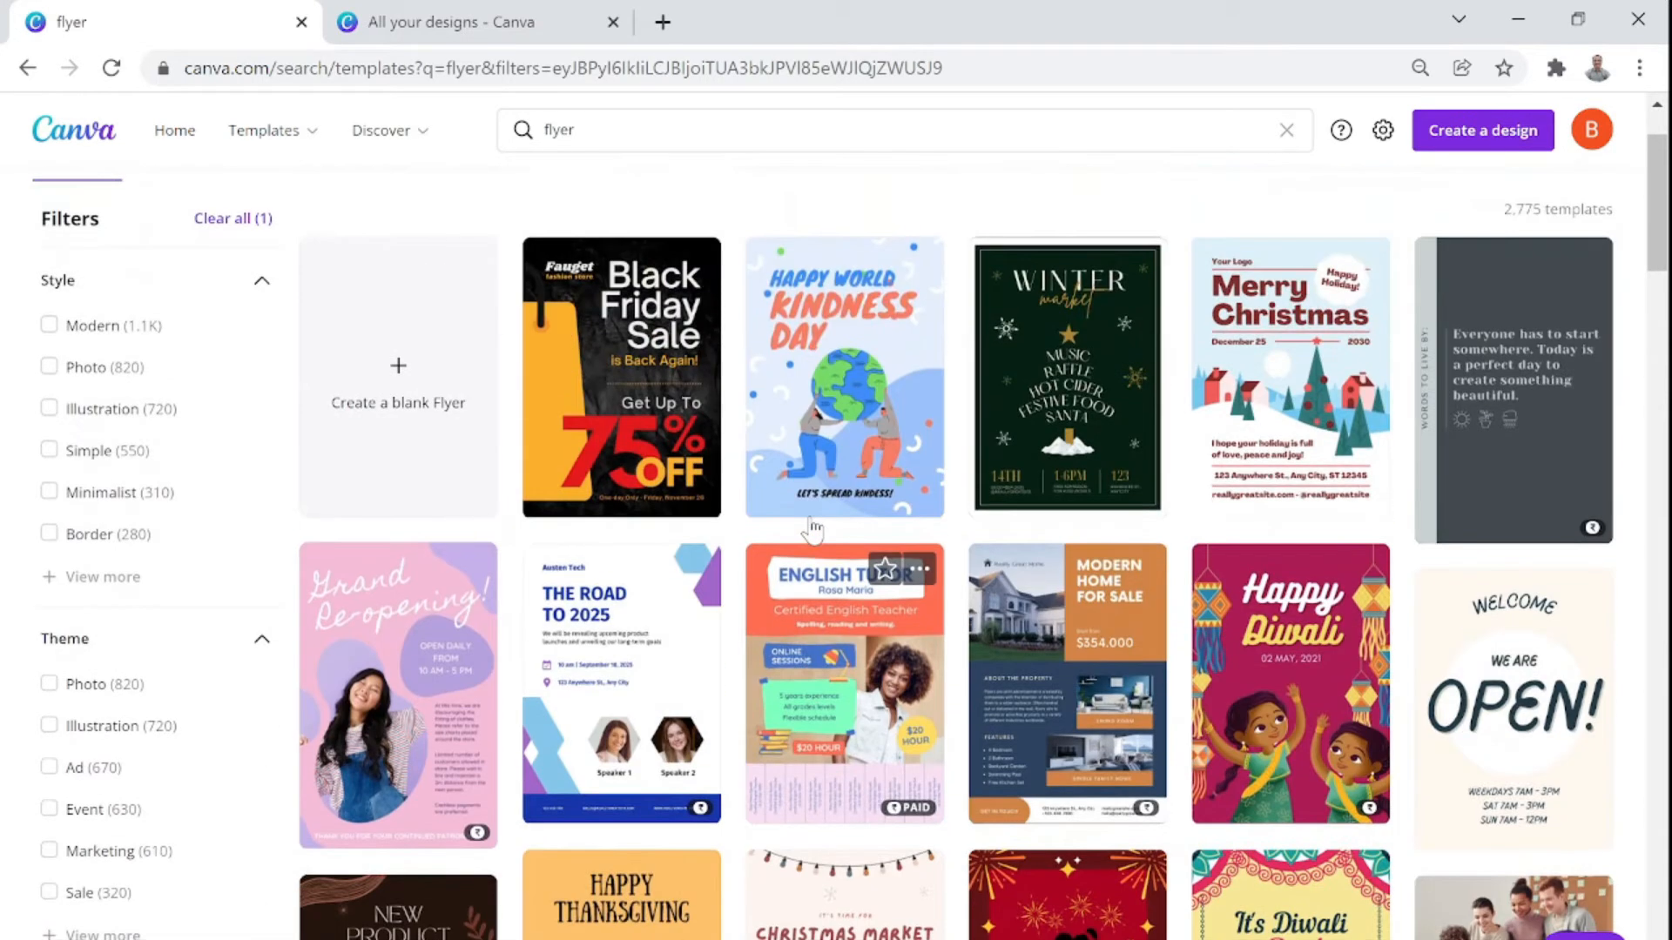
{"action": "scroll", "coordinate": [812, 528], "scroll_direction": "down", "scroll_amount": 5}
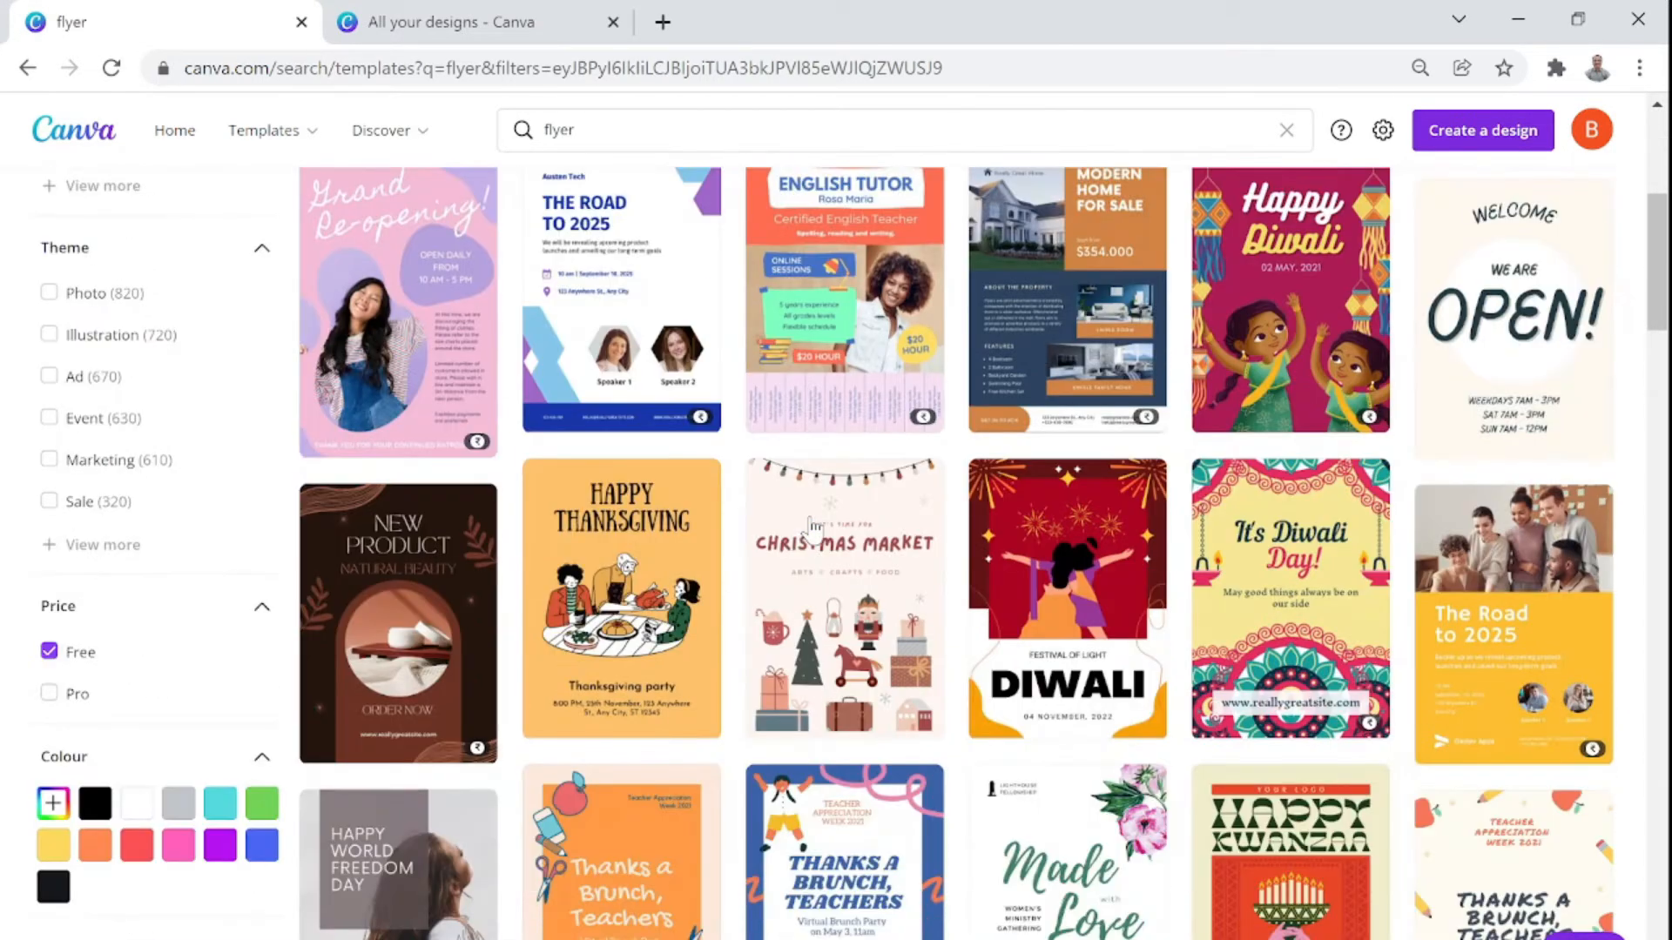
{"action": "scroll", "coordinate": [814, 527], "scroll_direction": "up", "scroll_amount": 3}
{"action": "scroll", "coordinate": [814, 527], "scroll_direction": "up", "scroll_amount": 2}
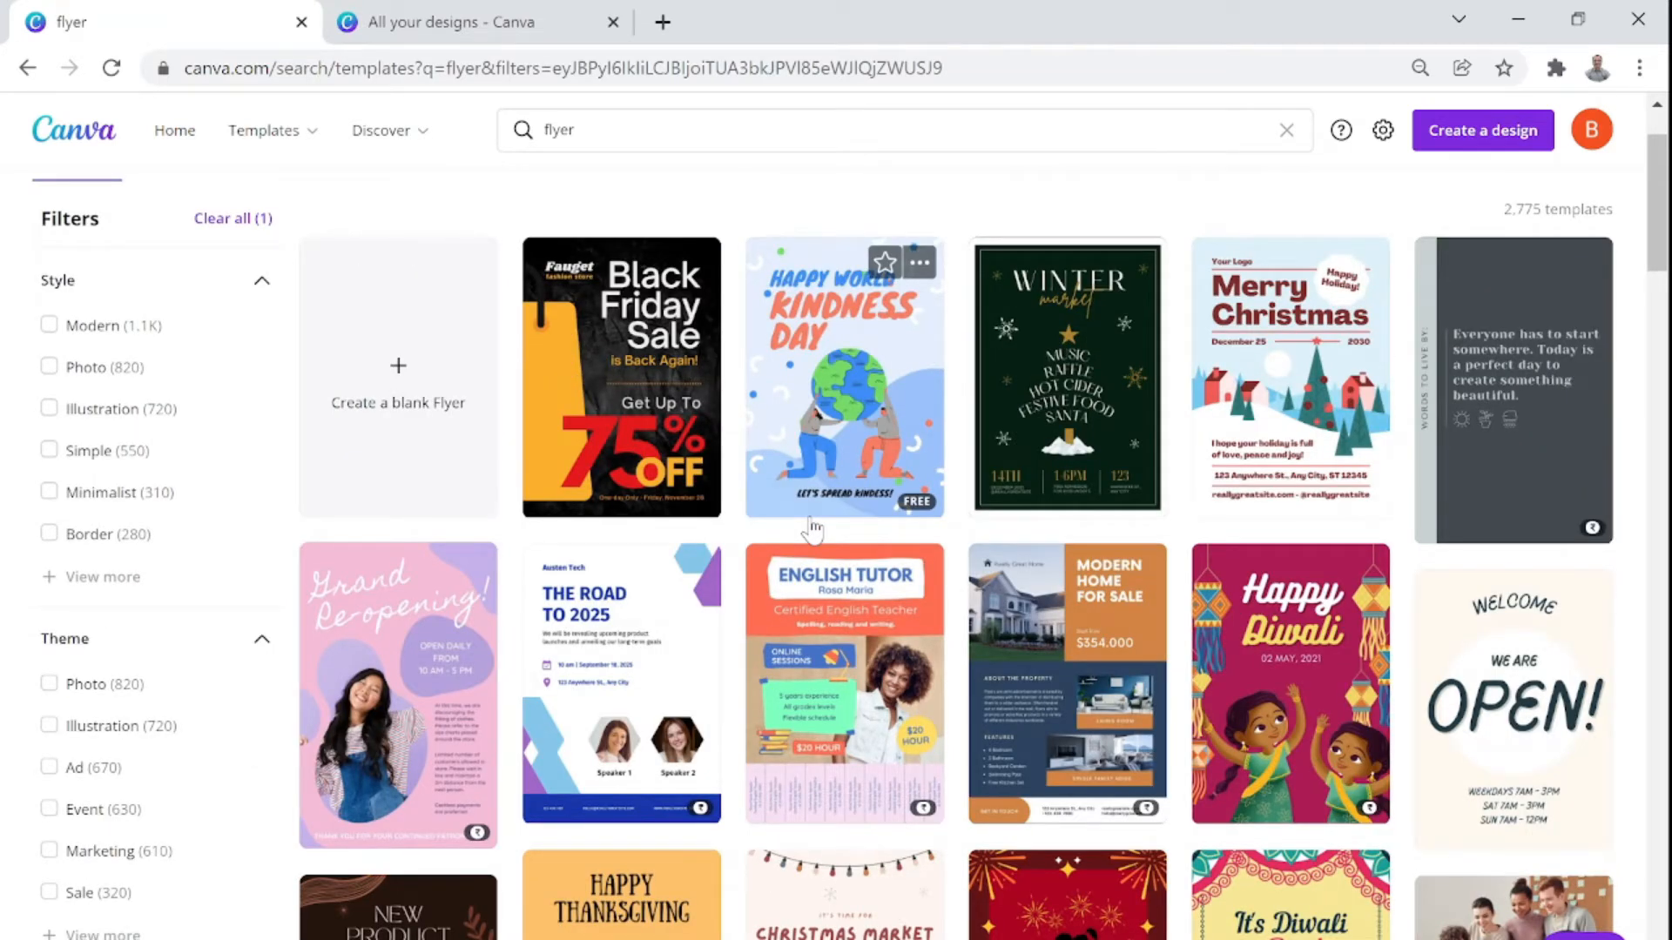
{"action": "scroll", "coordinate": [52, 801], "scroll_direction": "down", "scroll_amount": 4}
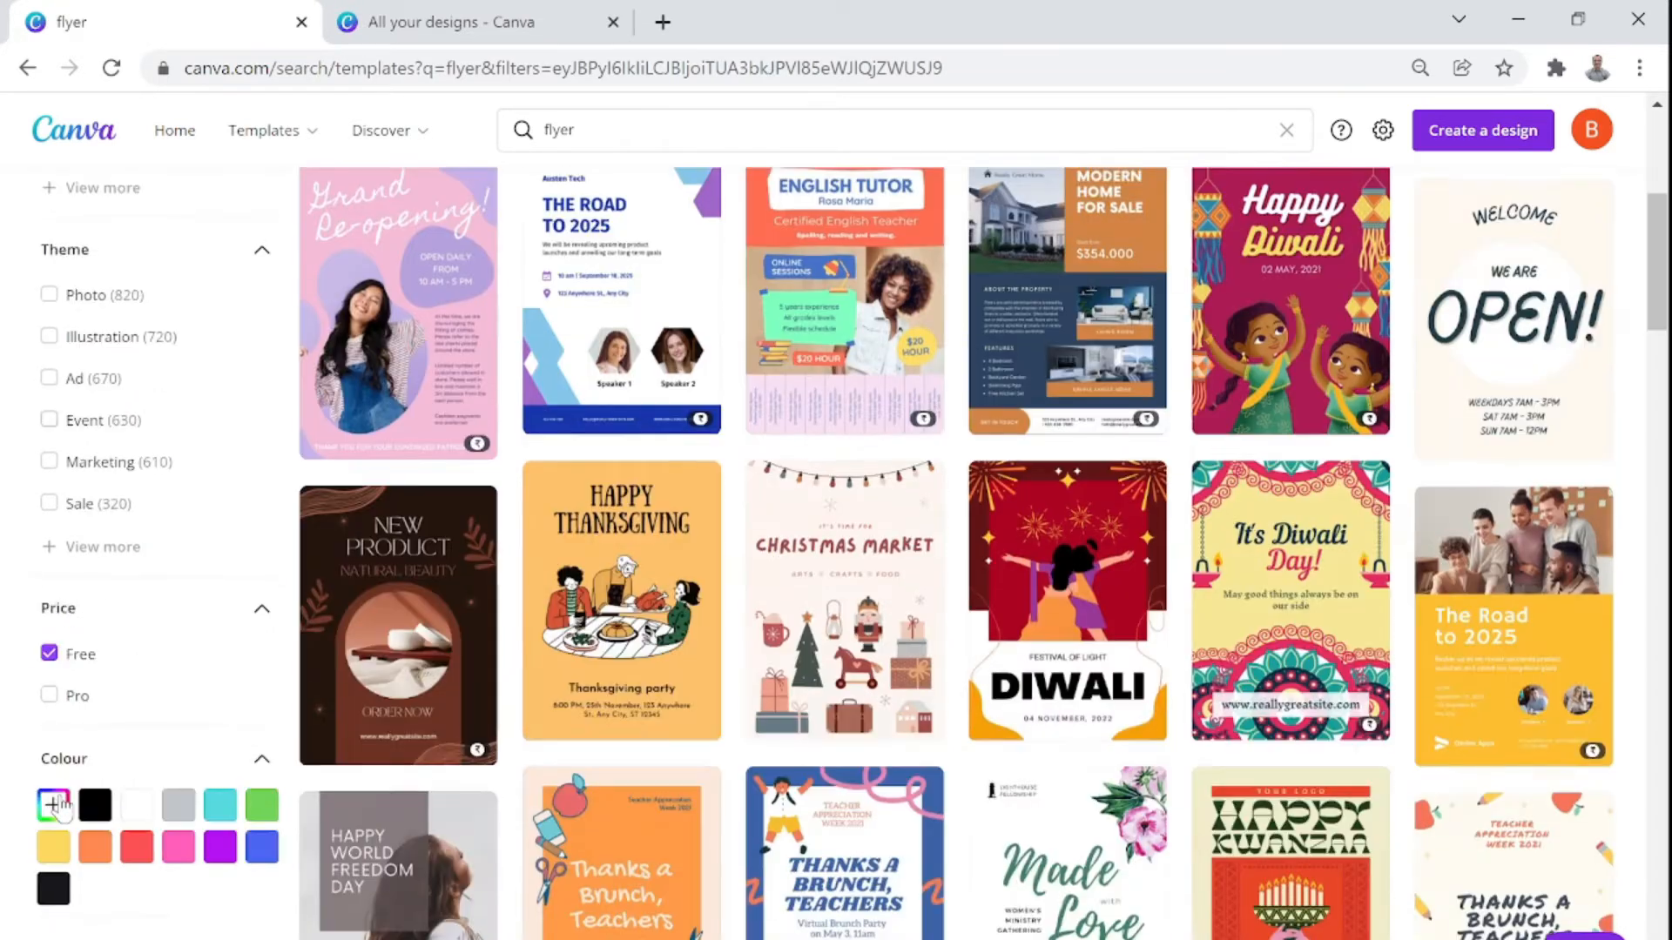
{"action": "scroll", "coordinate": [111, 732], "scroll_direction": "up", "scroll_amount": 2}
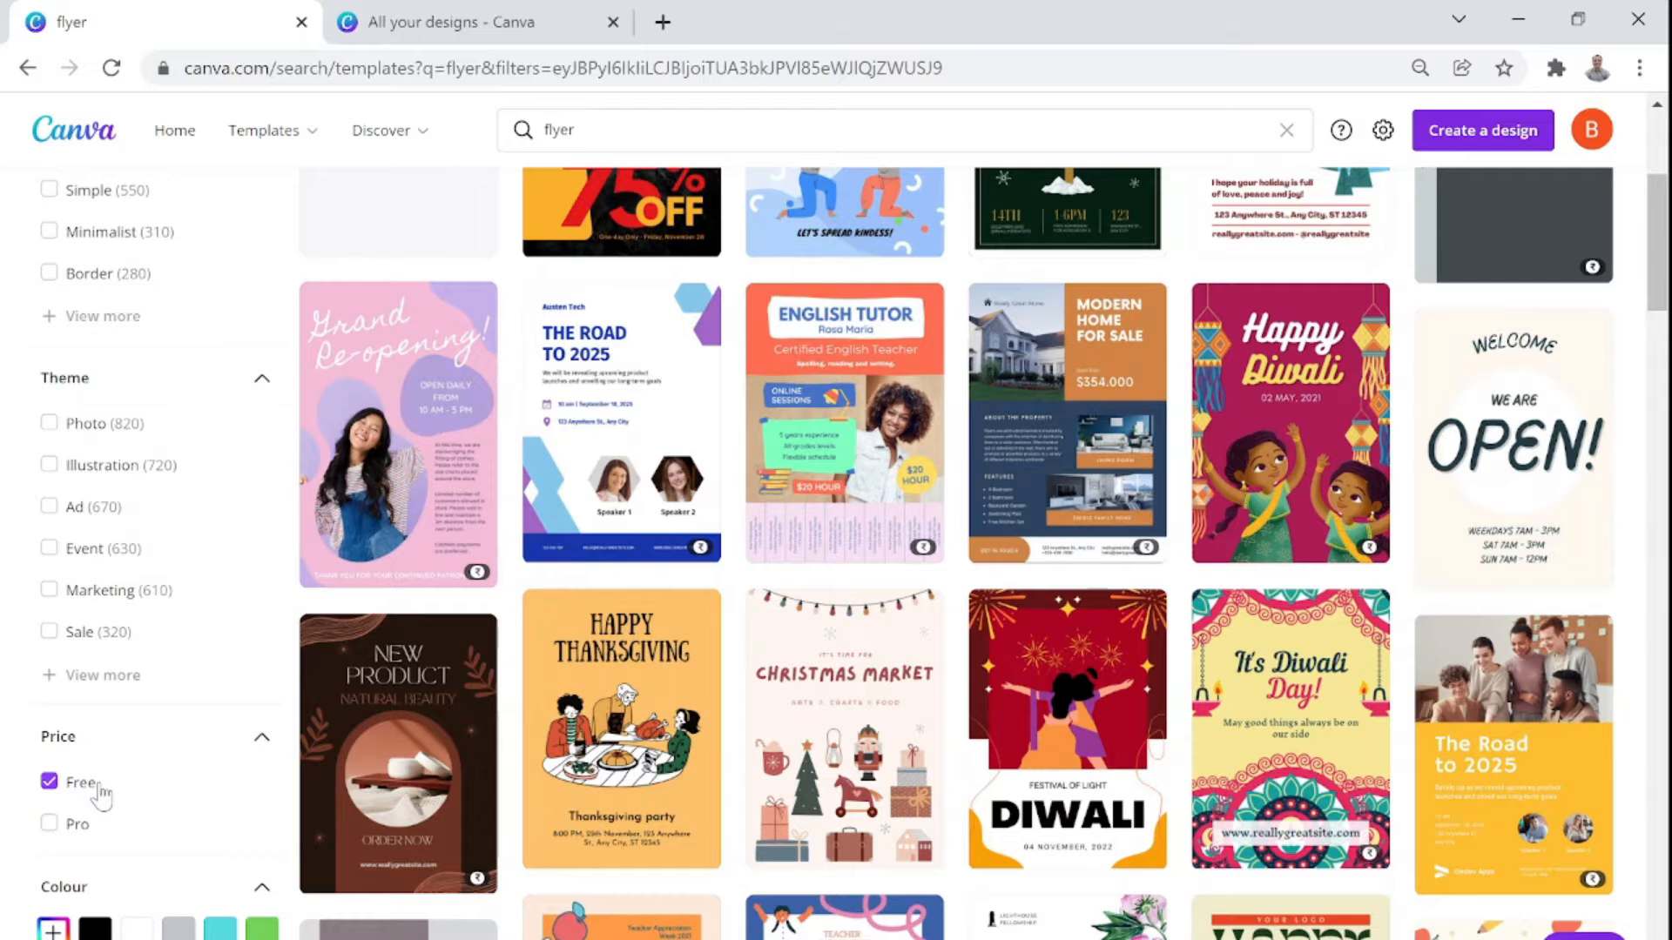
{"action": "scroll", "coordinate": [101, 794], "scroll_direction": "up", "scroll_amount": 2}
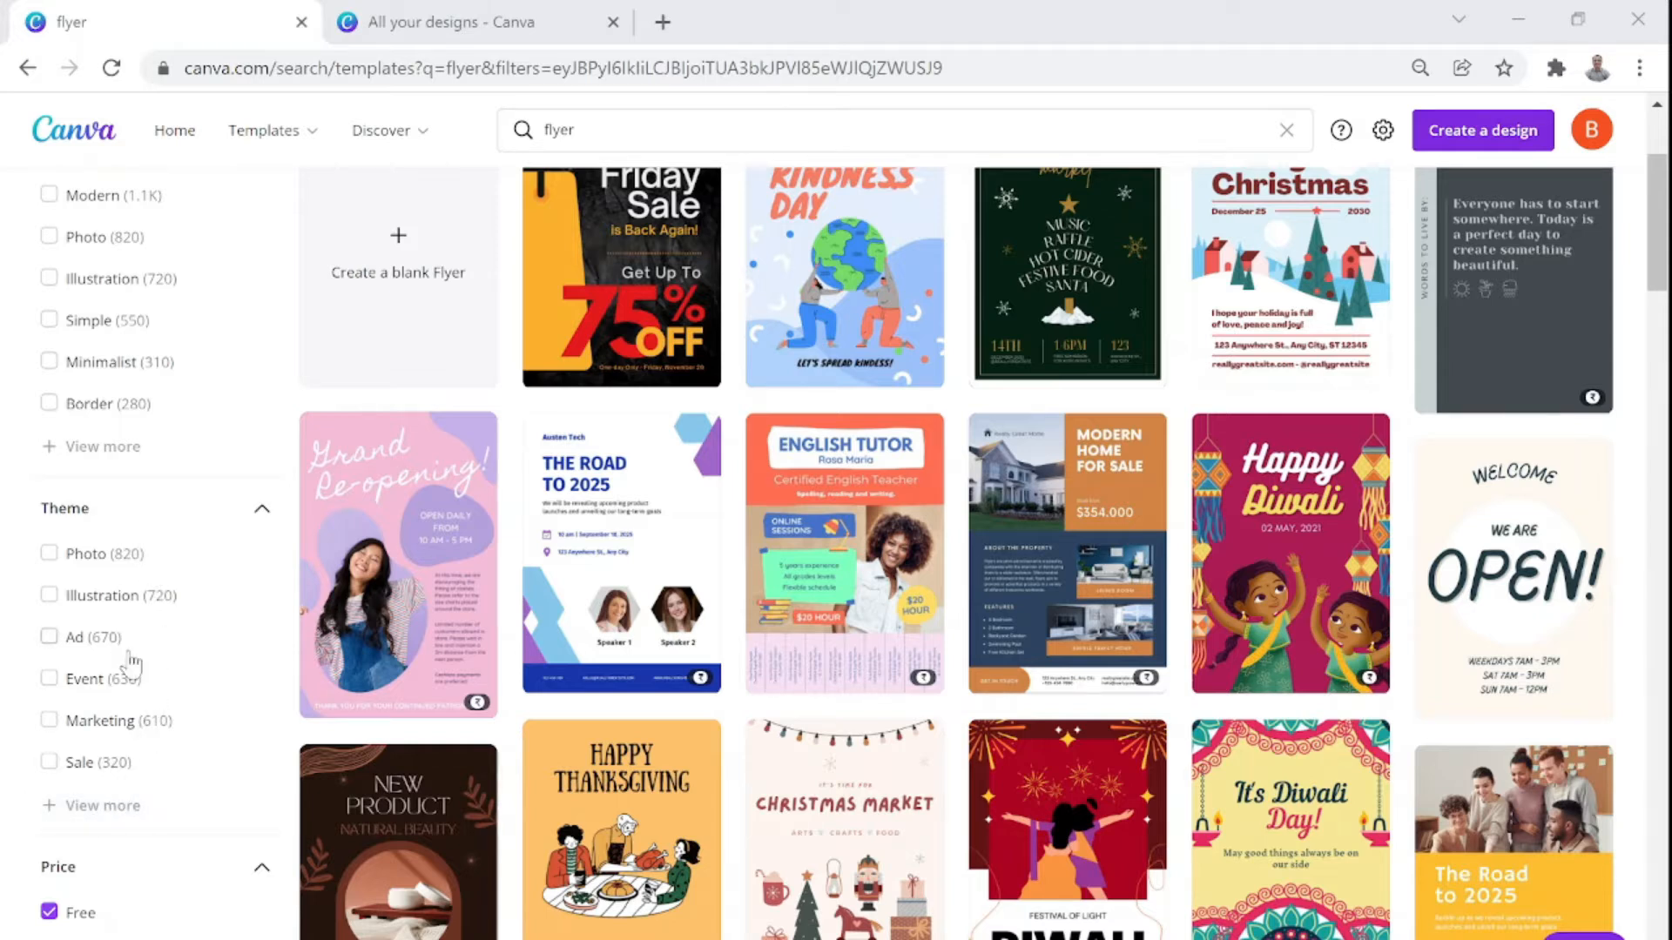
{"action": "scroll", "coordinate": [152, 567], "scroll_direction": "up", "scroll_amount": 3}
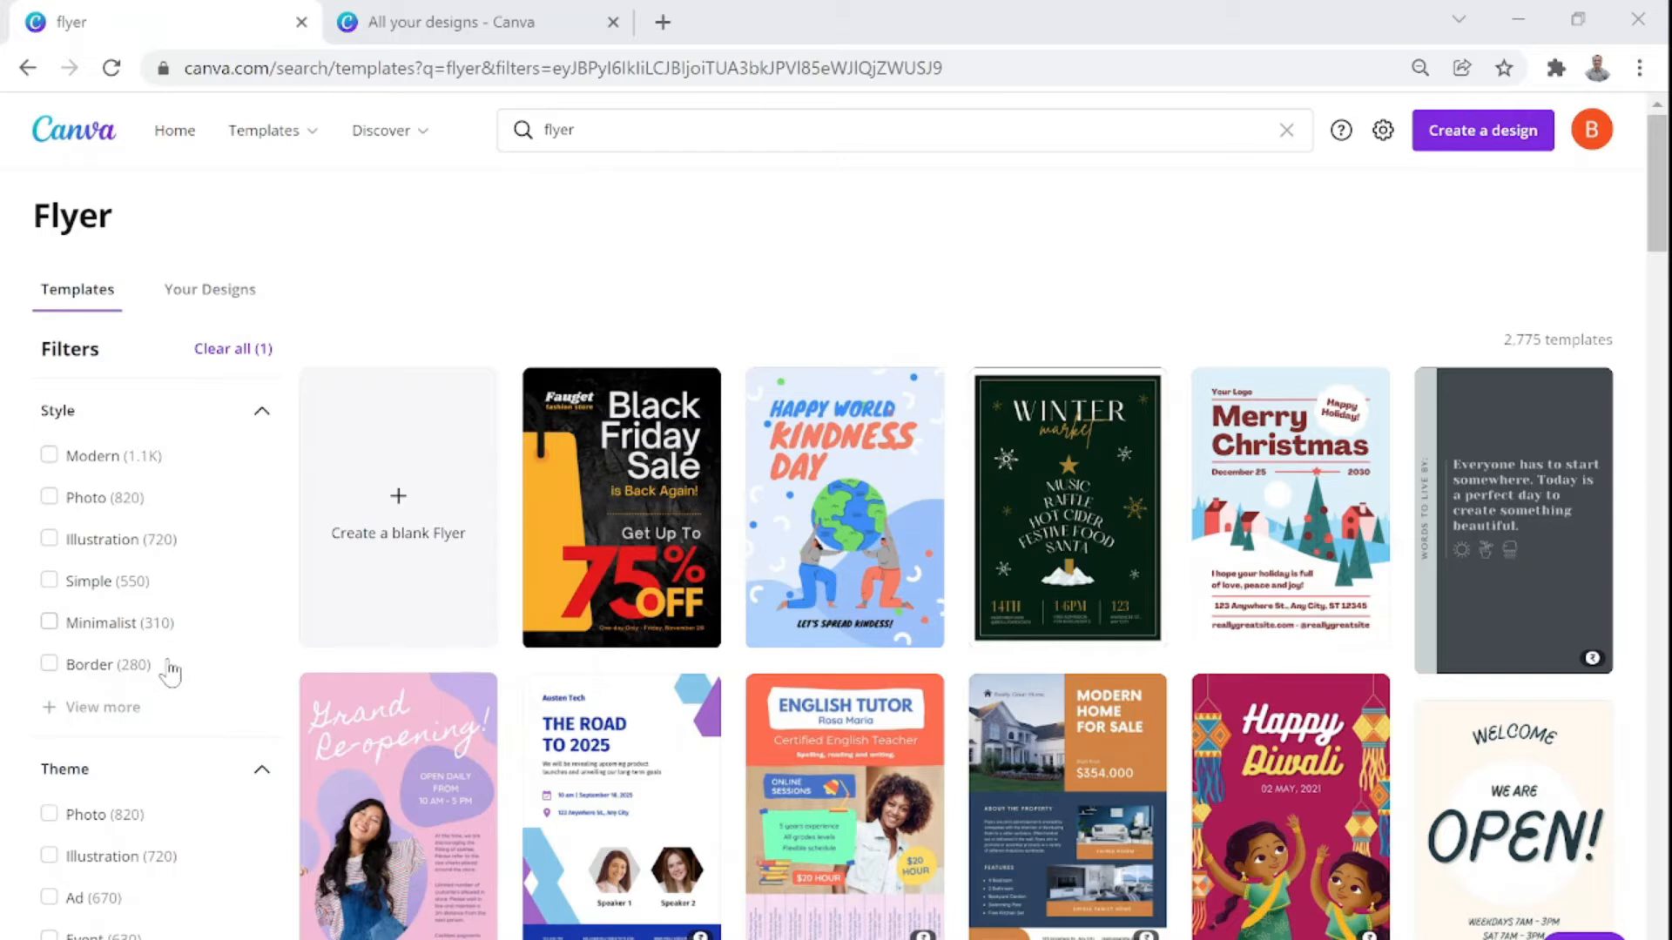
{"action": "scroll", "coordinate": [165, 670], "scroll_direction": "down", "scroll_amount": 6}
{"action": "scroll", "coordinate": [167, 691], "scroll_direction": "up", "scroll_amount": 3}
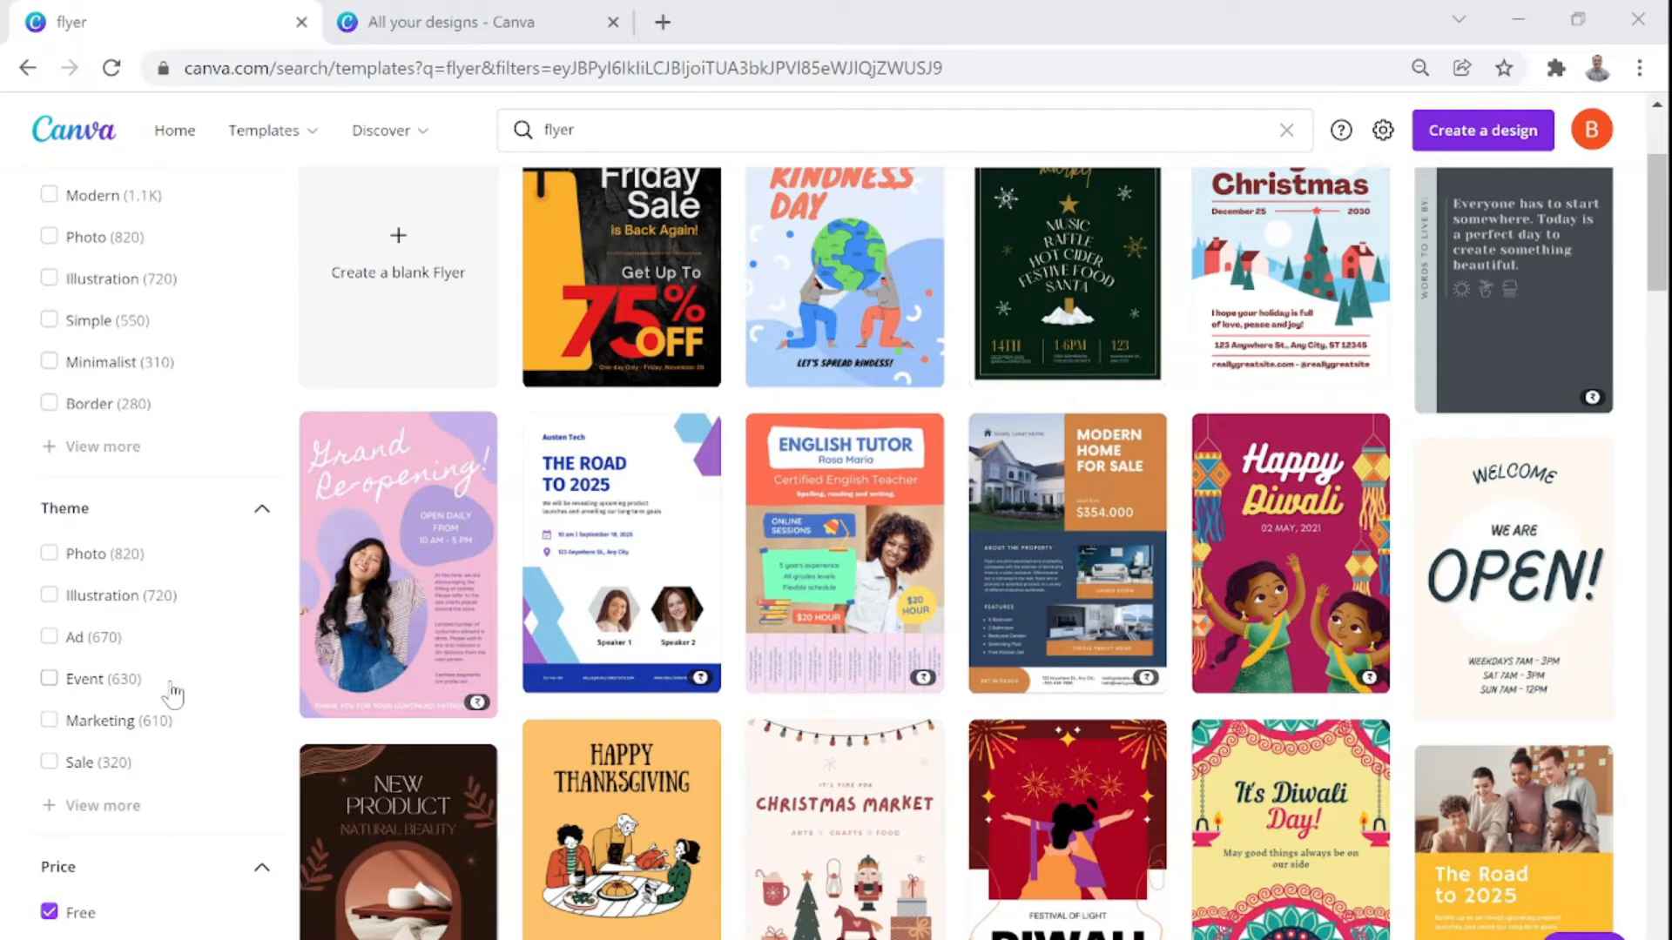
{"action": "scroll", "coordinate": [127, 730], "scroll_direction": "down", "scroll_amount": 3}
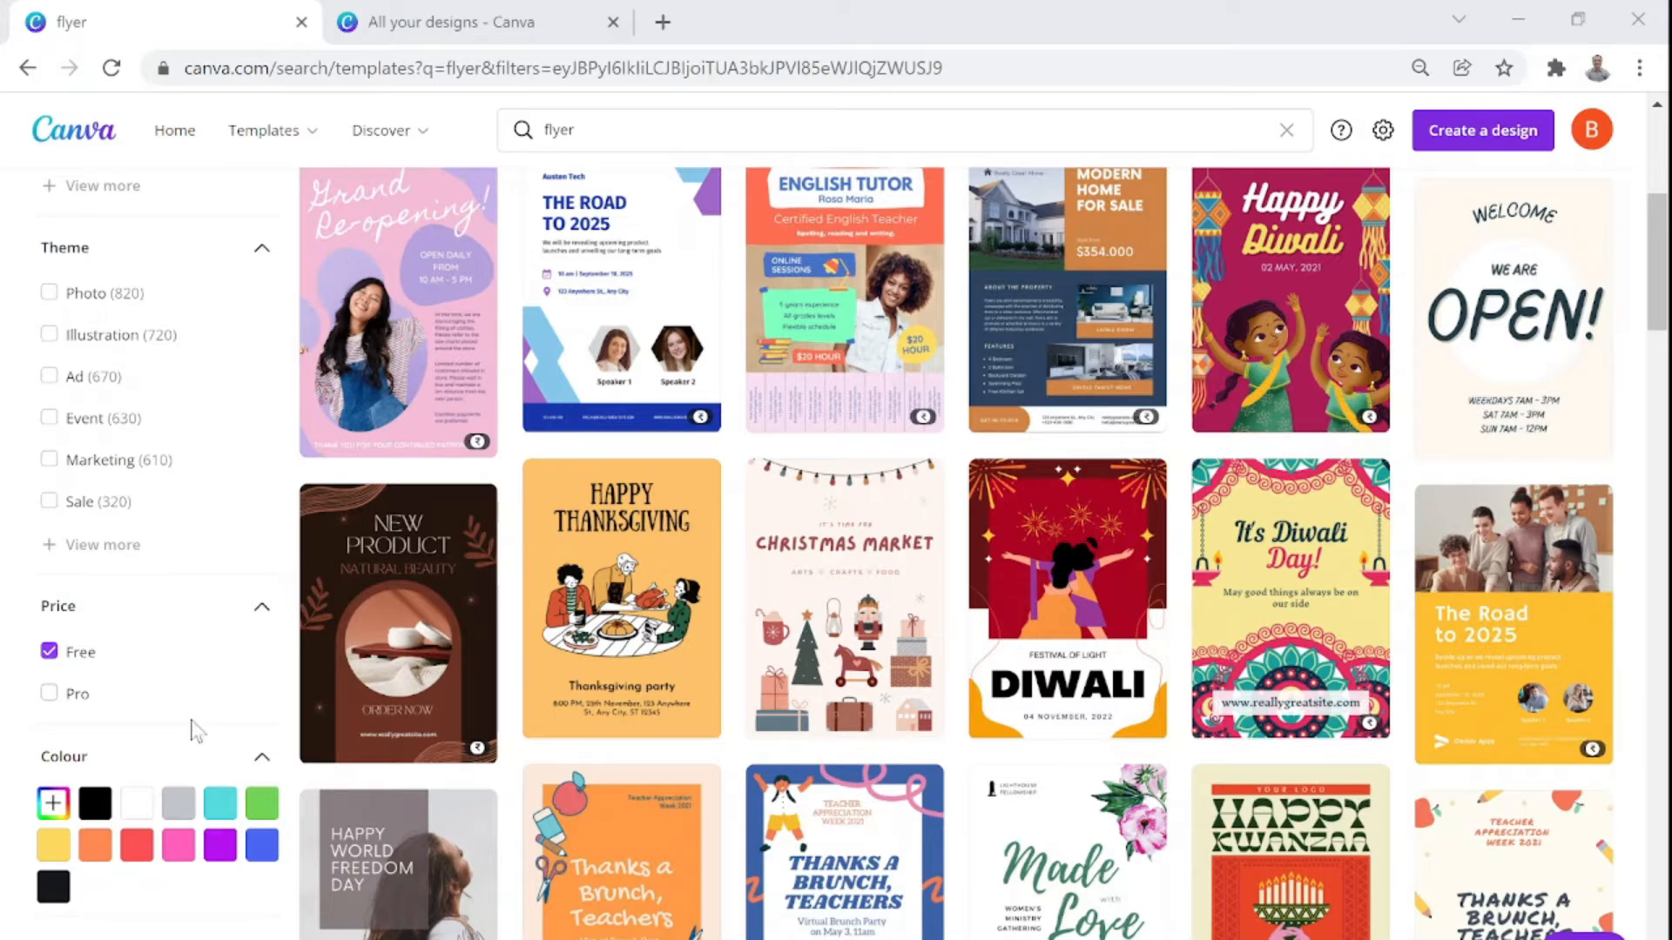
{"action": "scroll", "coordinate": [463, 813], "scroll_direction": "up", "scroll_amount": 6}
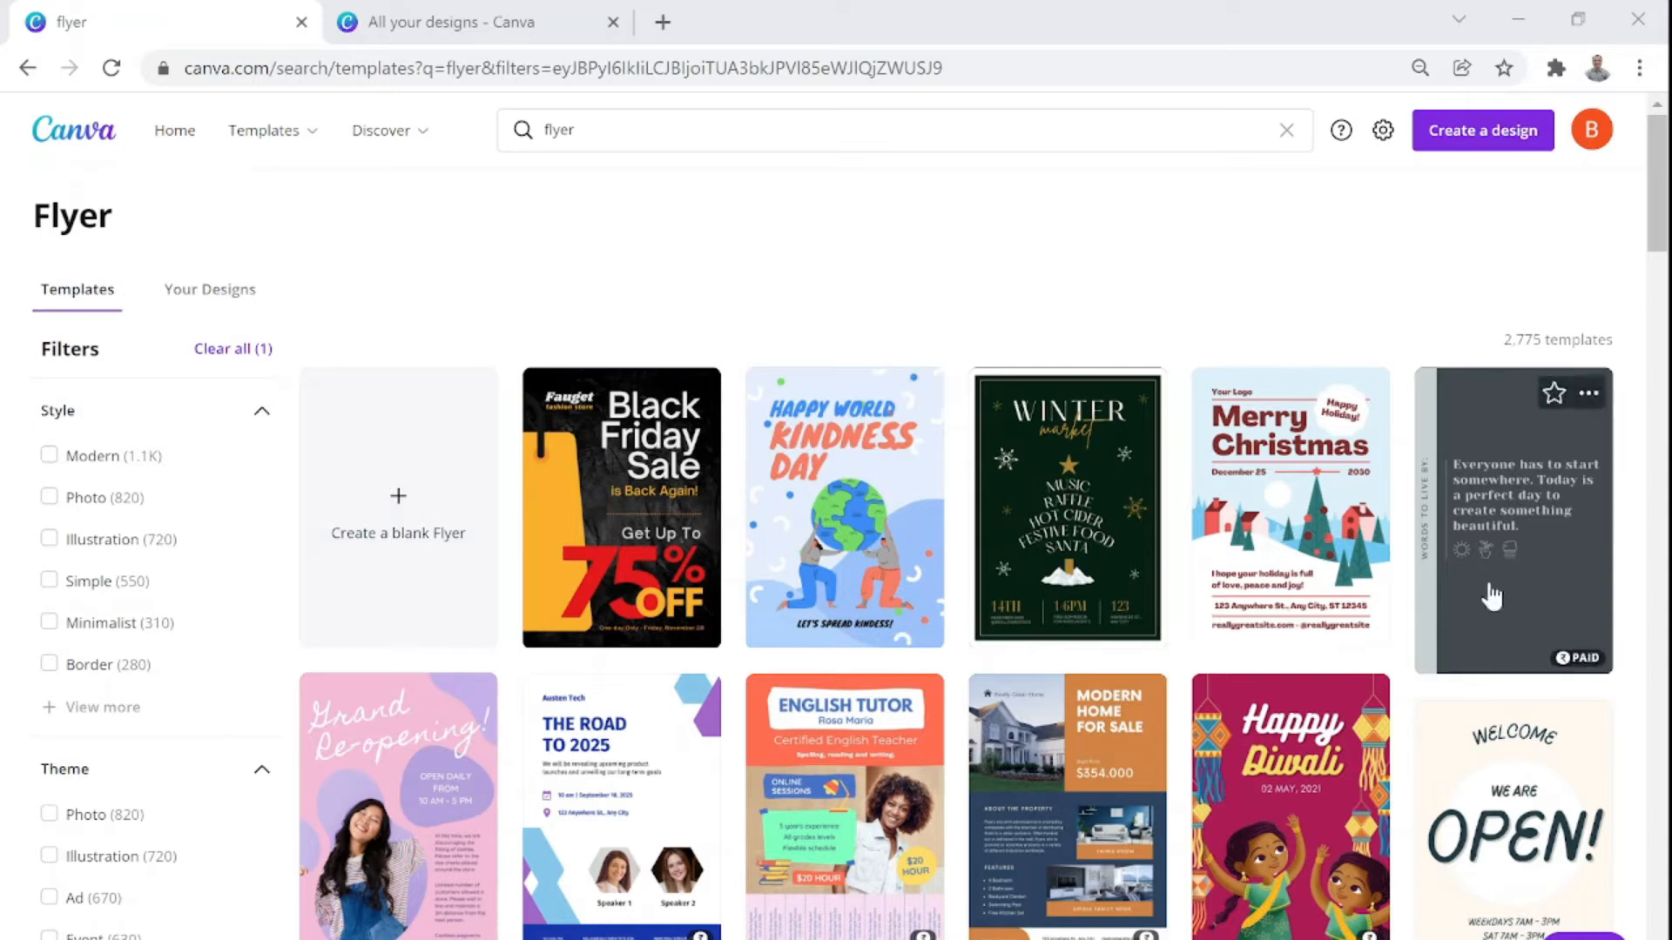
{"action": "scroll", "coordinate": [914, 645], "scroll_direction": "down", "scroll_amount": 6}
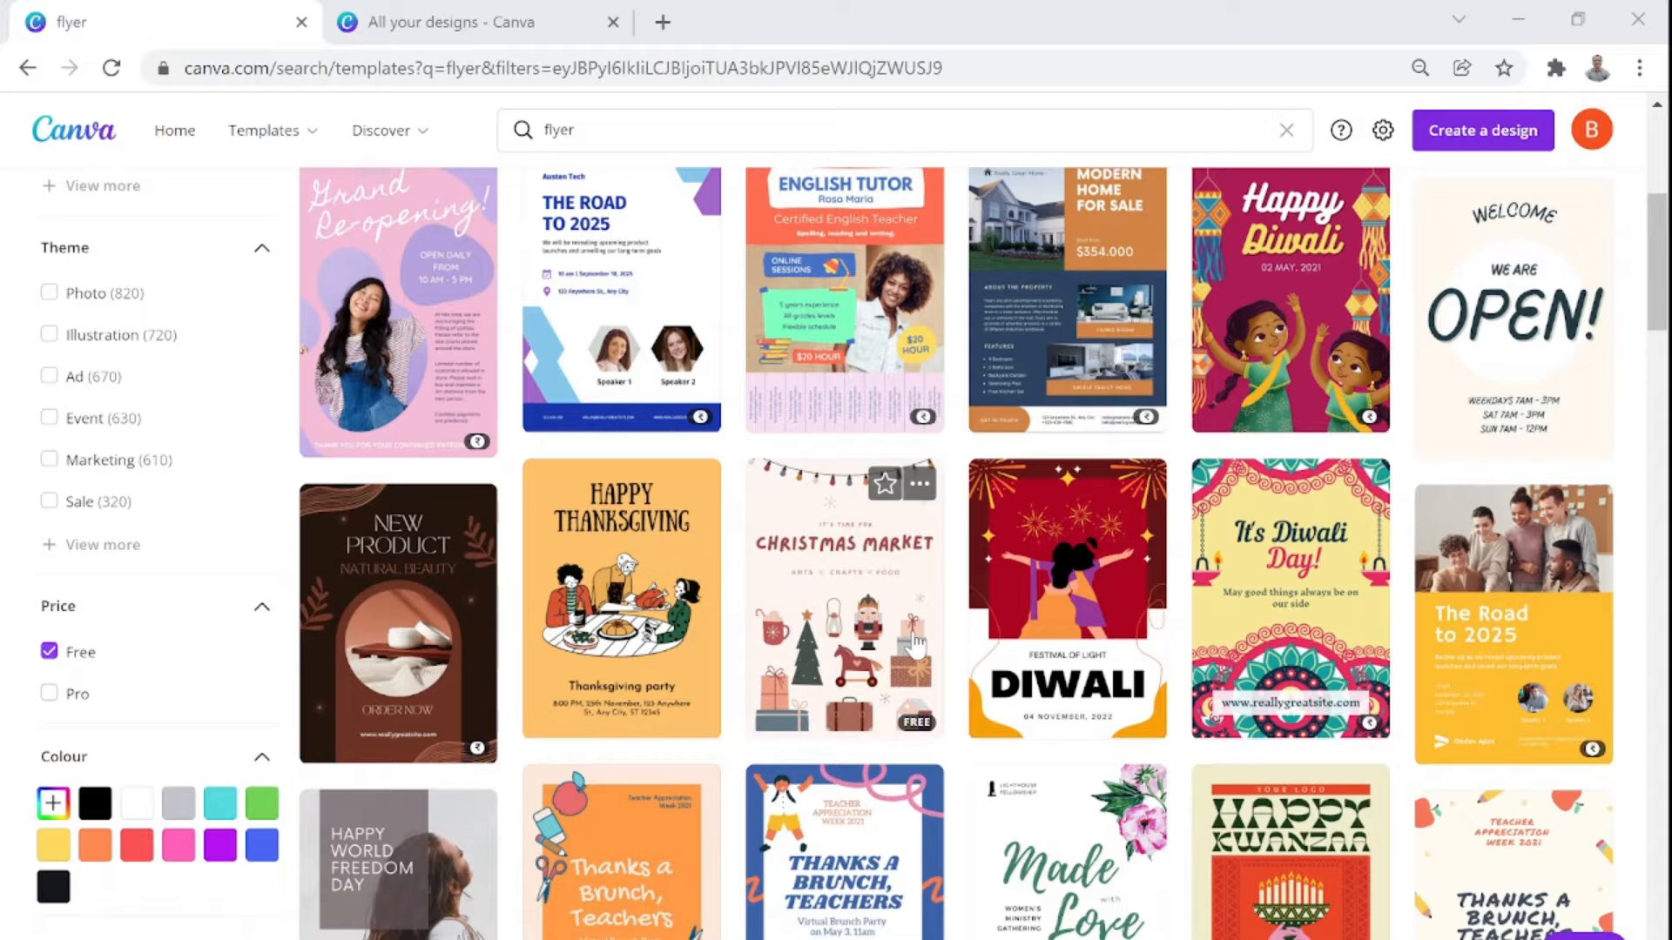
Look further through the free flyer templates, comparing the designs and their free or paid labels
{"action": "scroll", "coordinate": [855, 654], "scroll_direction": "down", "scroll_amount": 3}
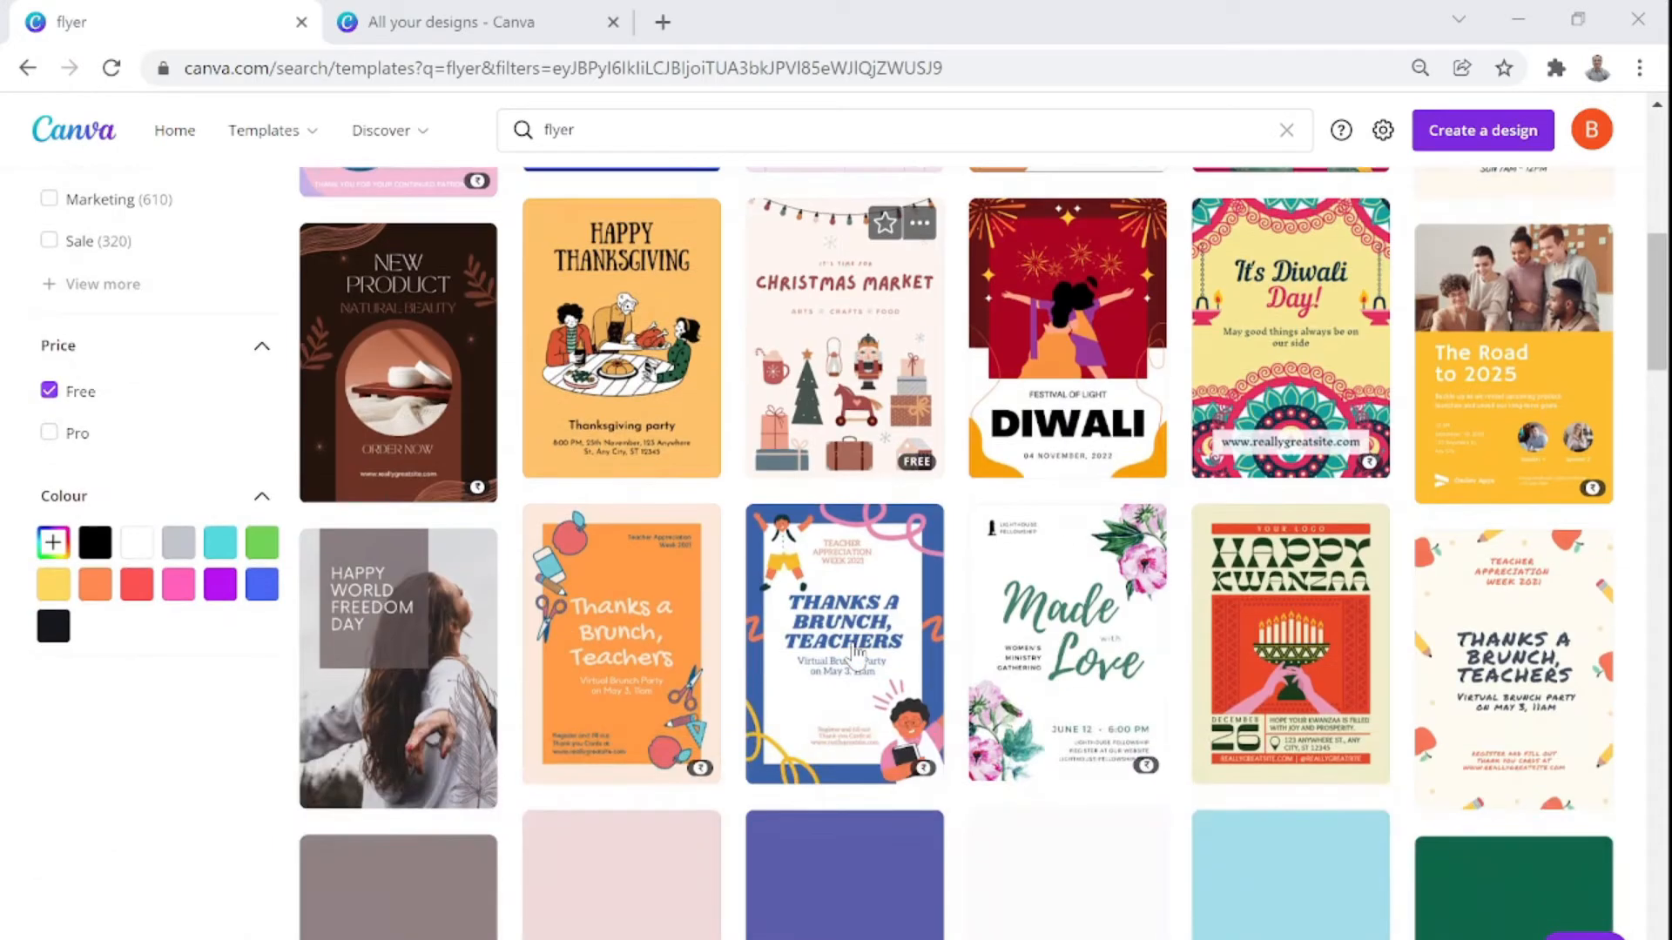
{"action": "scroll", "coordinate": [856, 654], "scroll_direction": "up", "scroll_amount": 2}
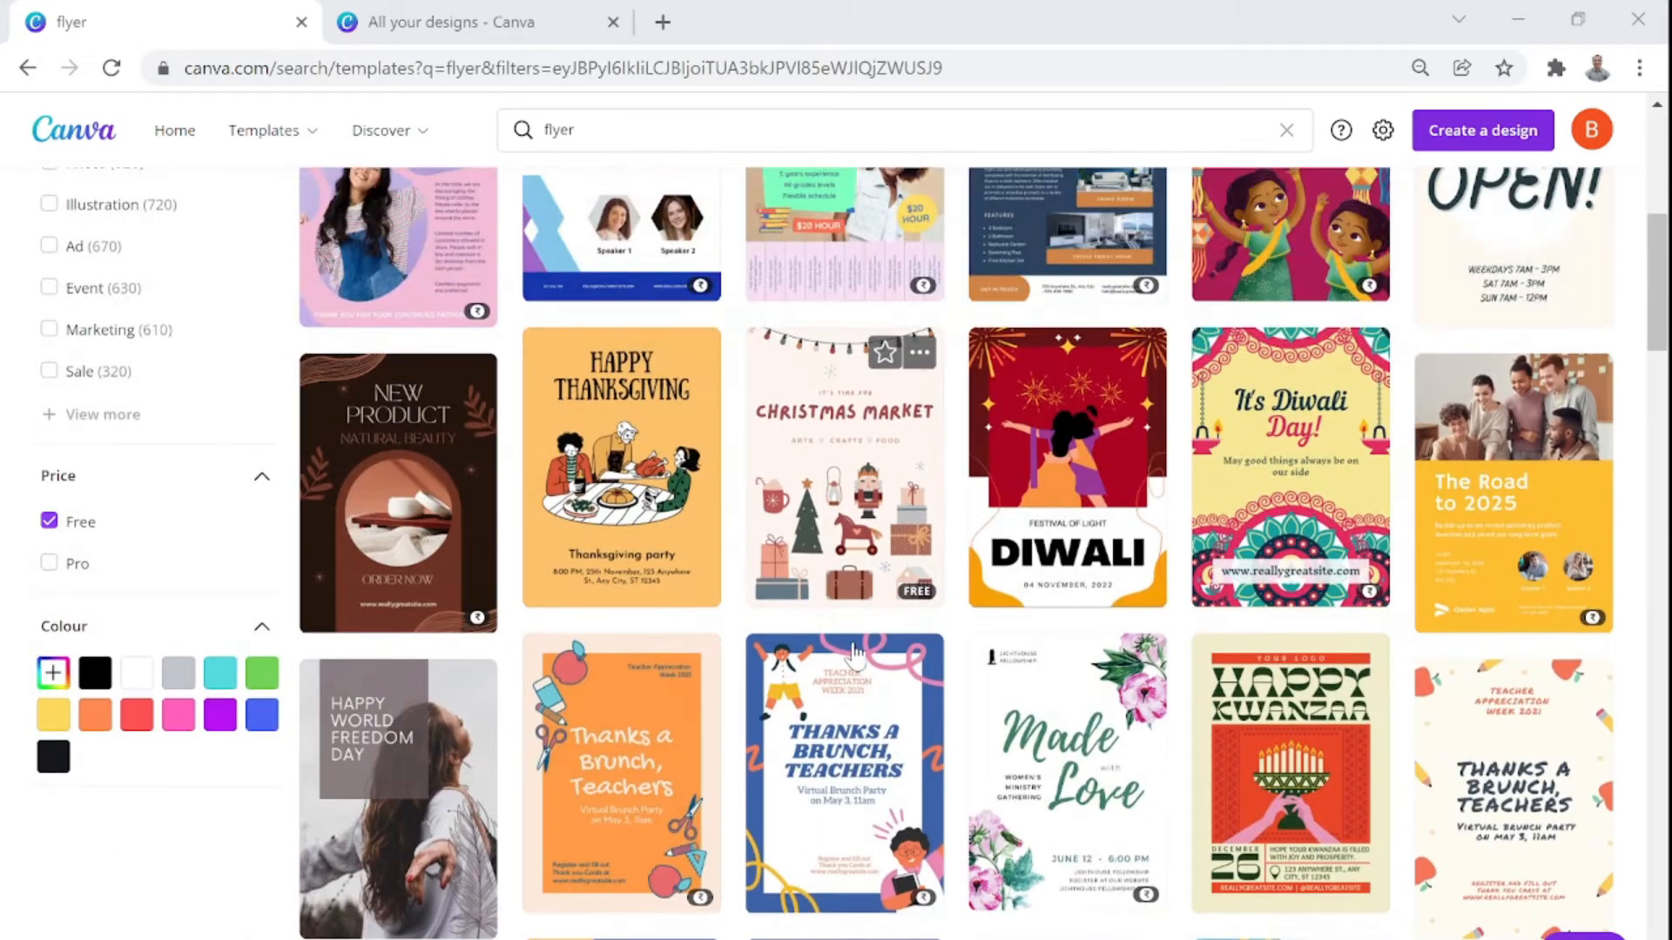
{"action": "scroll", "coordinate": [855, 651], "scroll_direction": "down", "scroll_amount": 2}
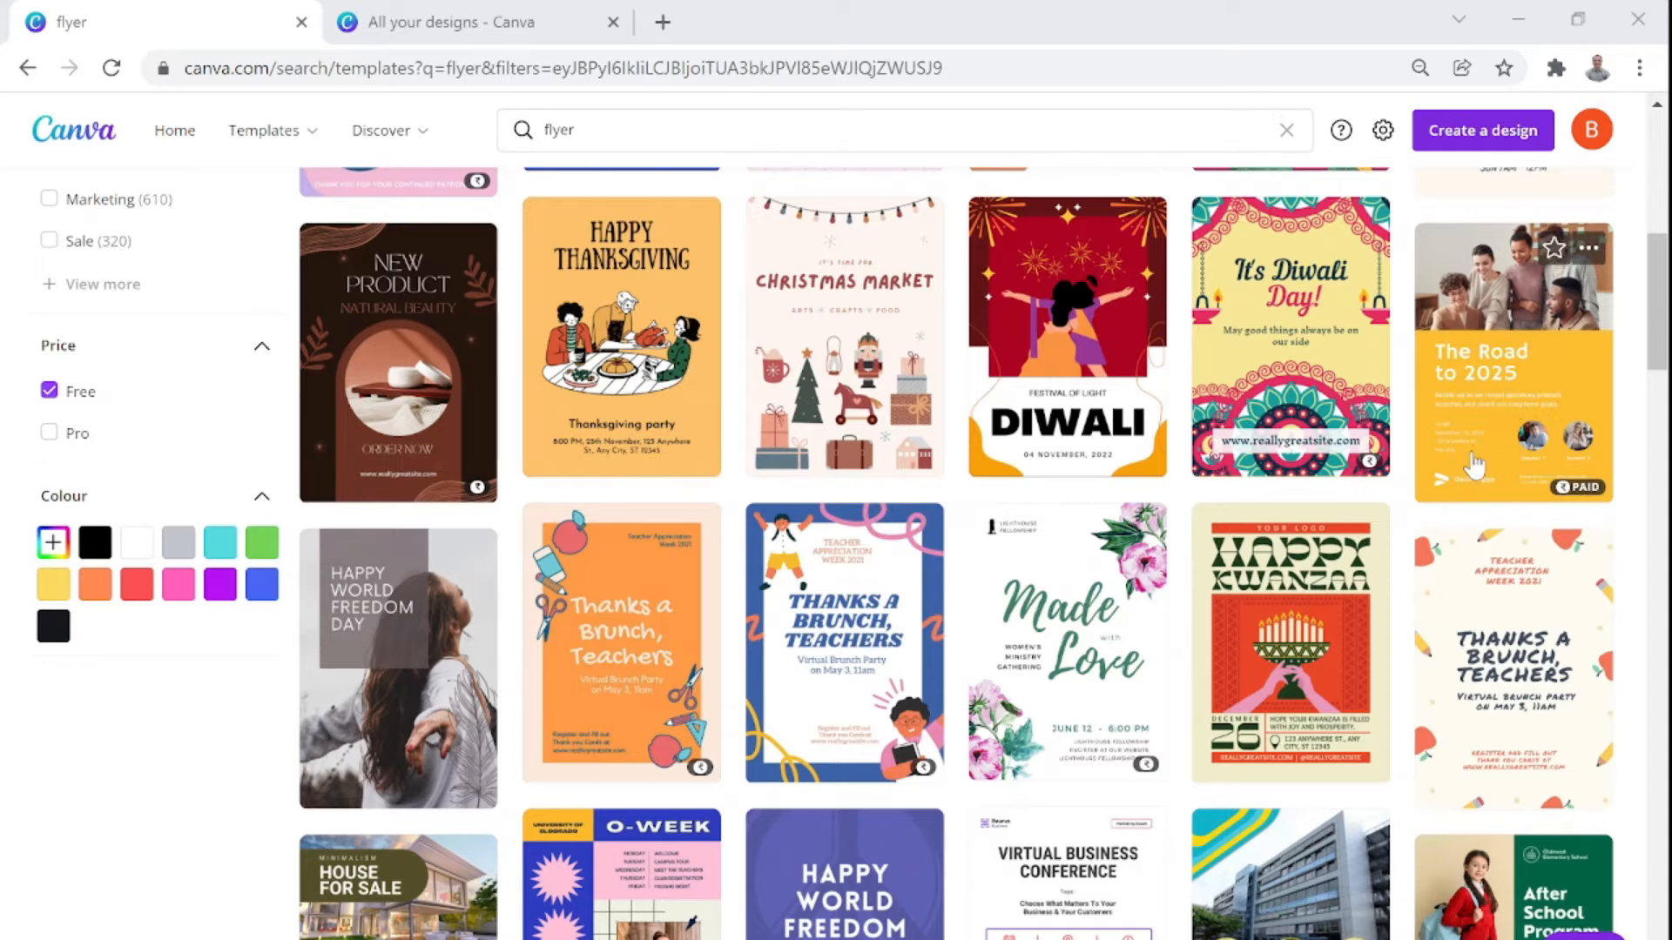
{"action": "scroll", "coordinate": [1475, 466], "scroll_direction": "up", "scroll_amount": 2}
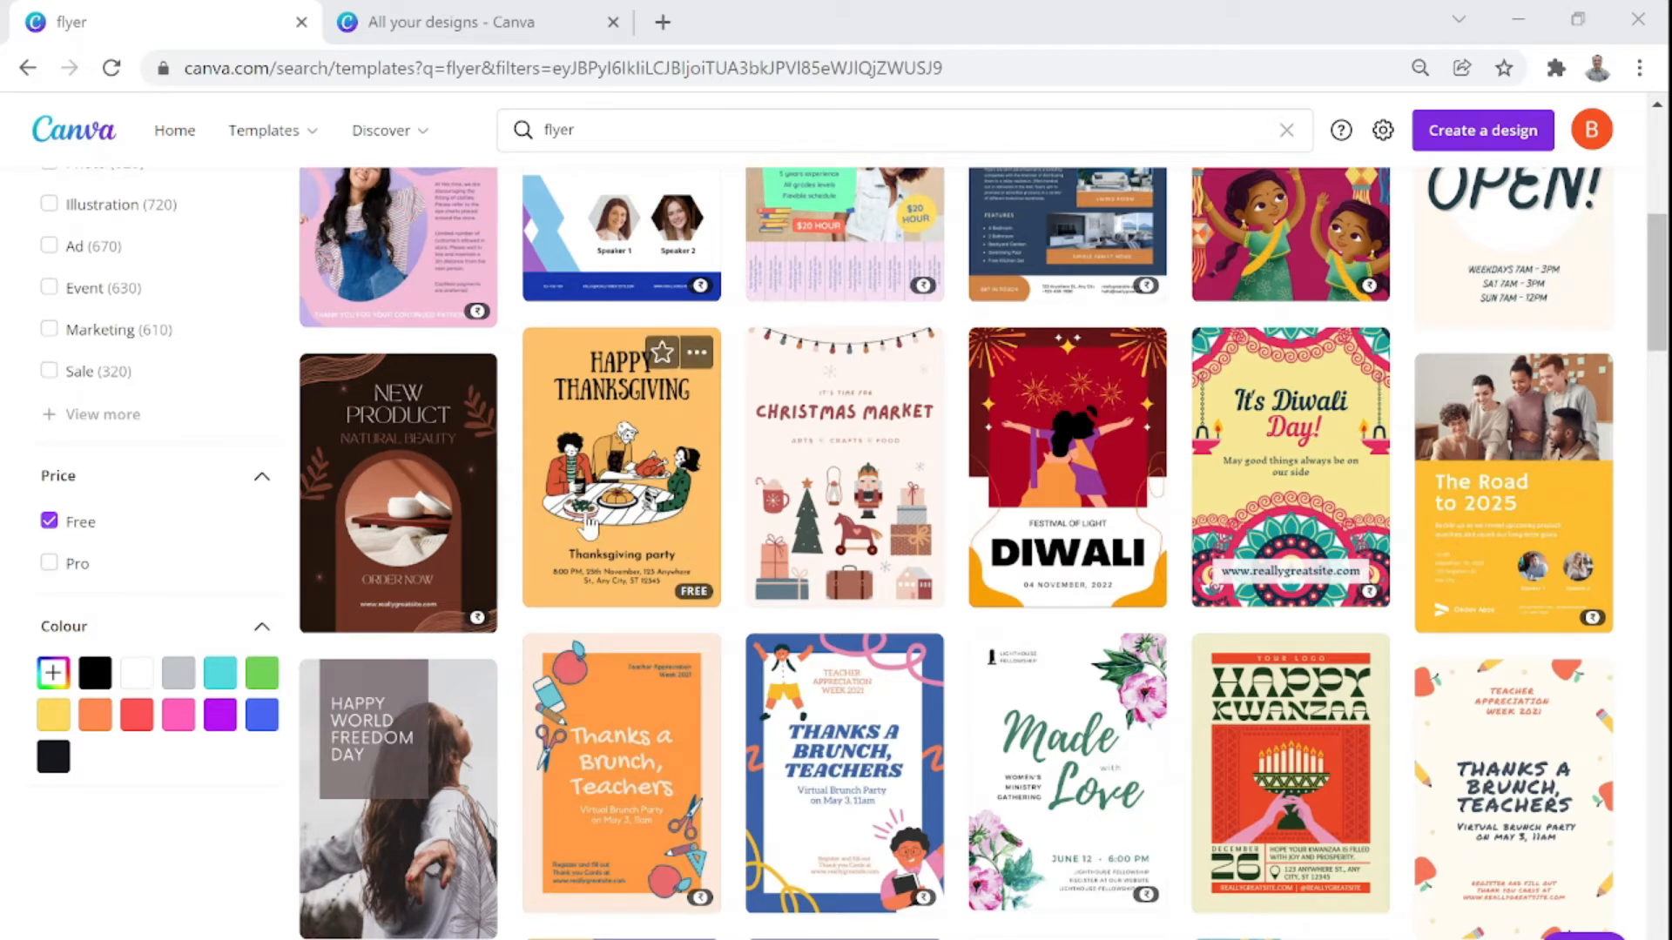
{"action": "scroll", "coordinate": [588, 526], "scroll_direction": "down", "scroll_amount": 3}
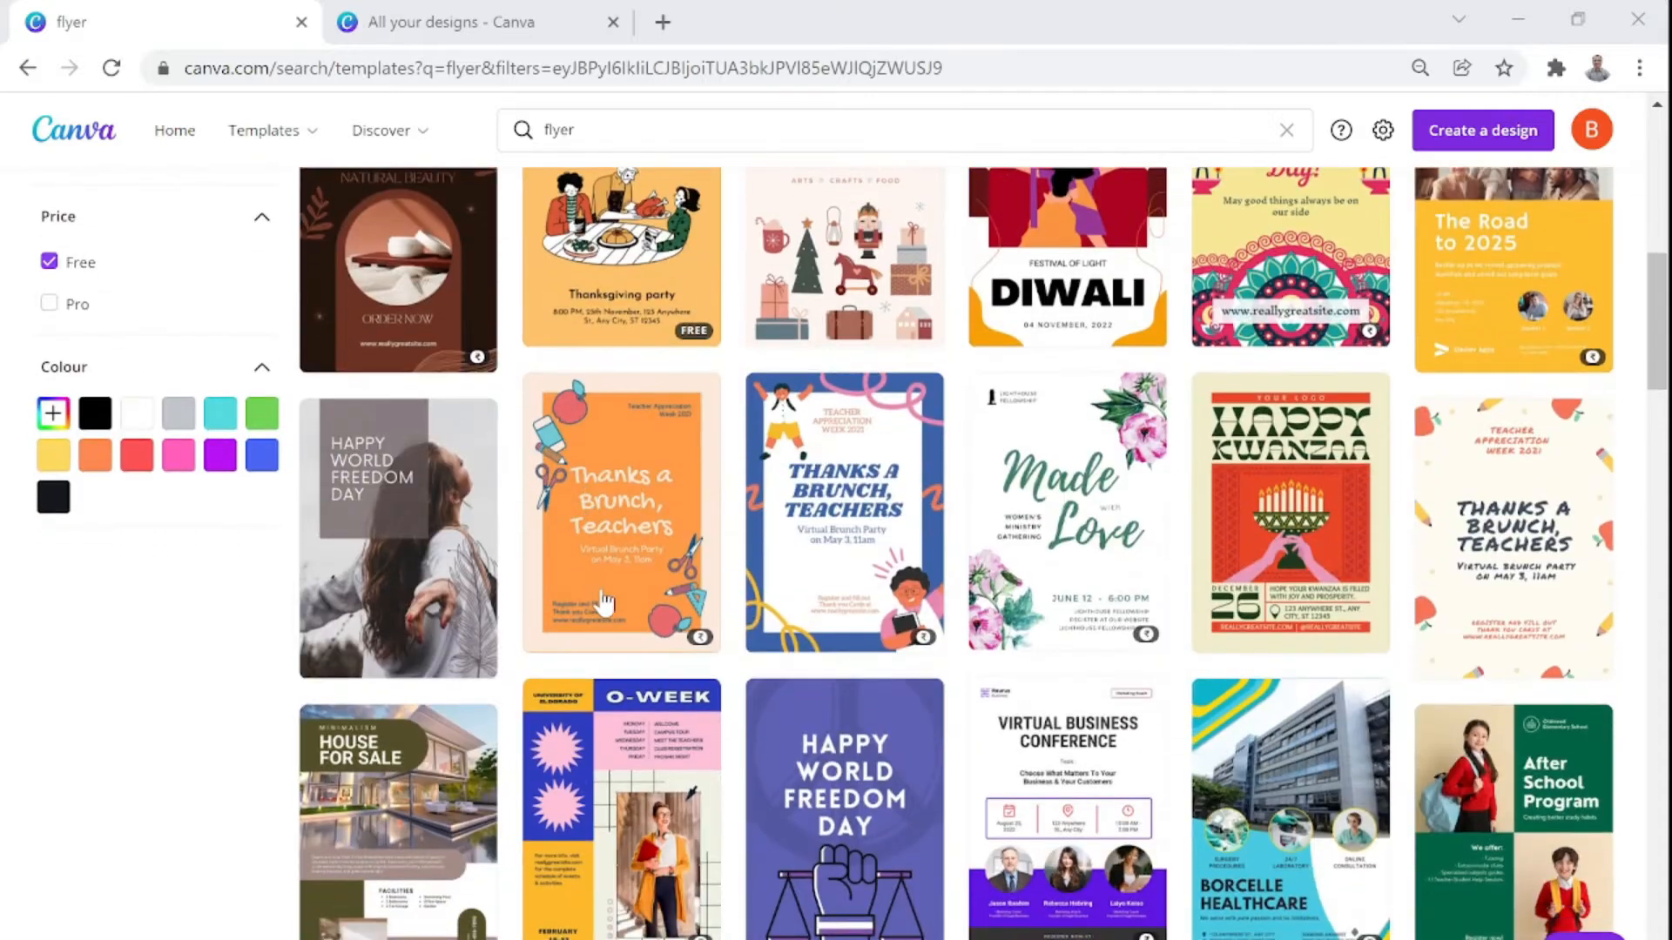
{"action": "scroll", "coordinate": [622, 579], "scroll_direction": "down", "scroll_amount": 3}
{"action": "scroll", "coordinate": [622, 579], "scroll_direction": "down", "scroll_amount": 3}
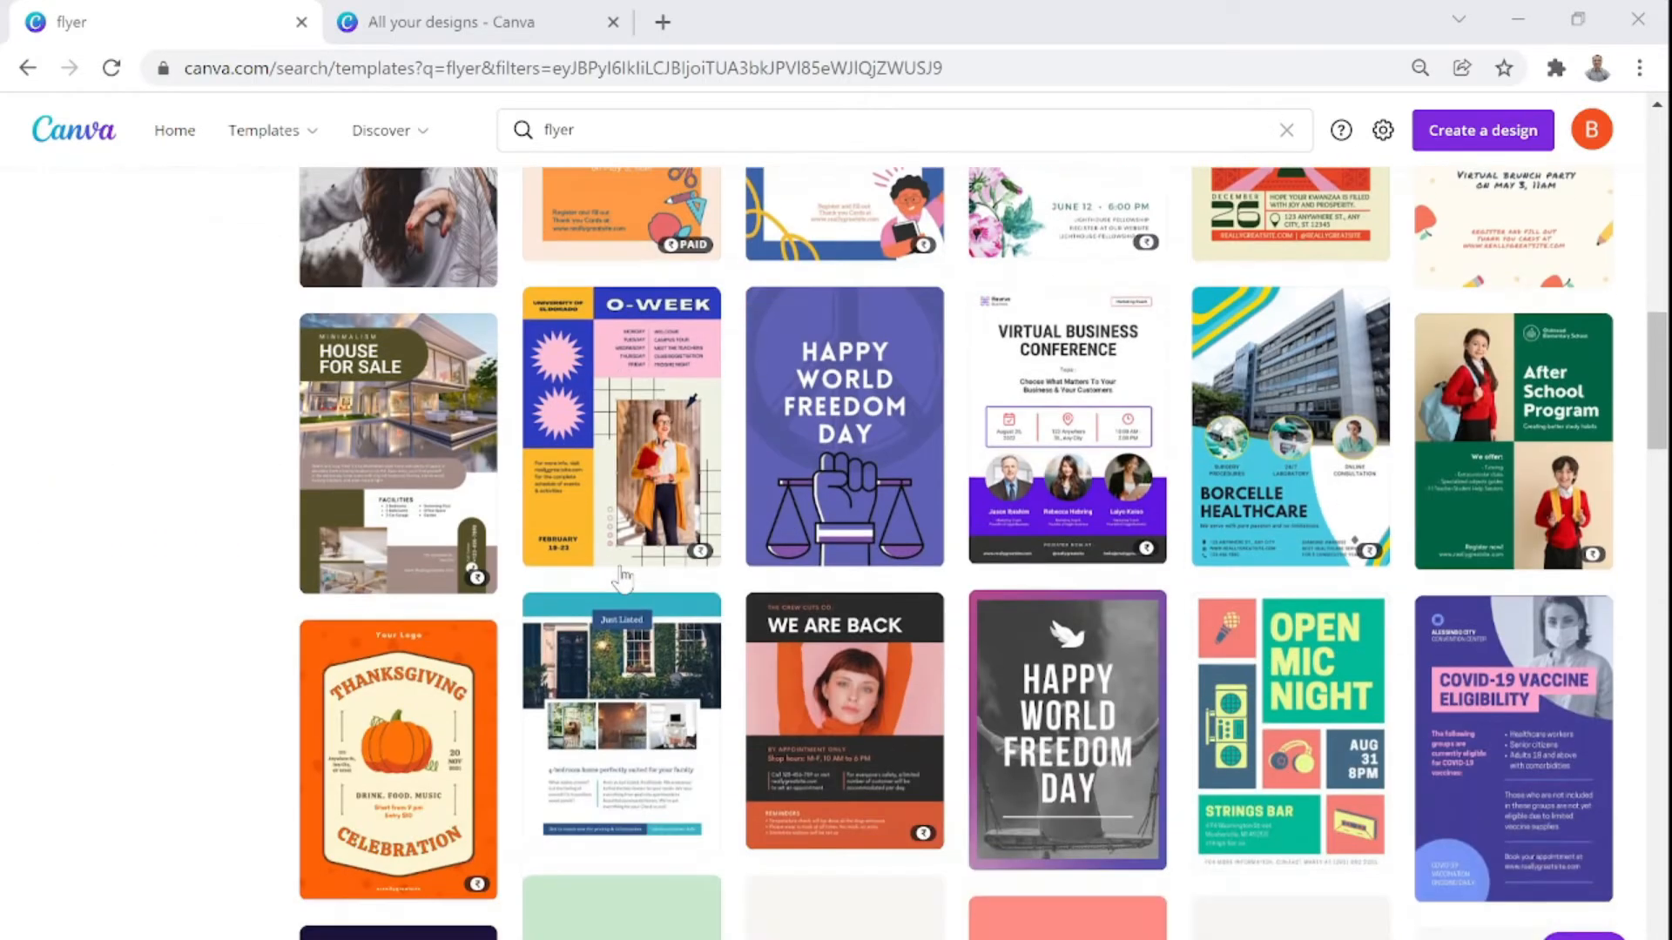
{"action": "scroll", "coordinate": [622, 579], "scroll_direction": "down", "scroll_amount": 3}
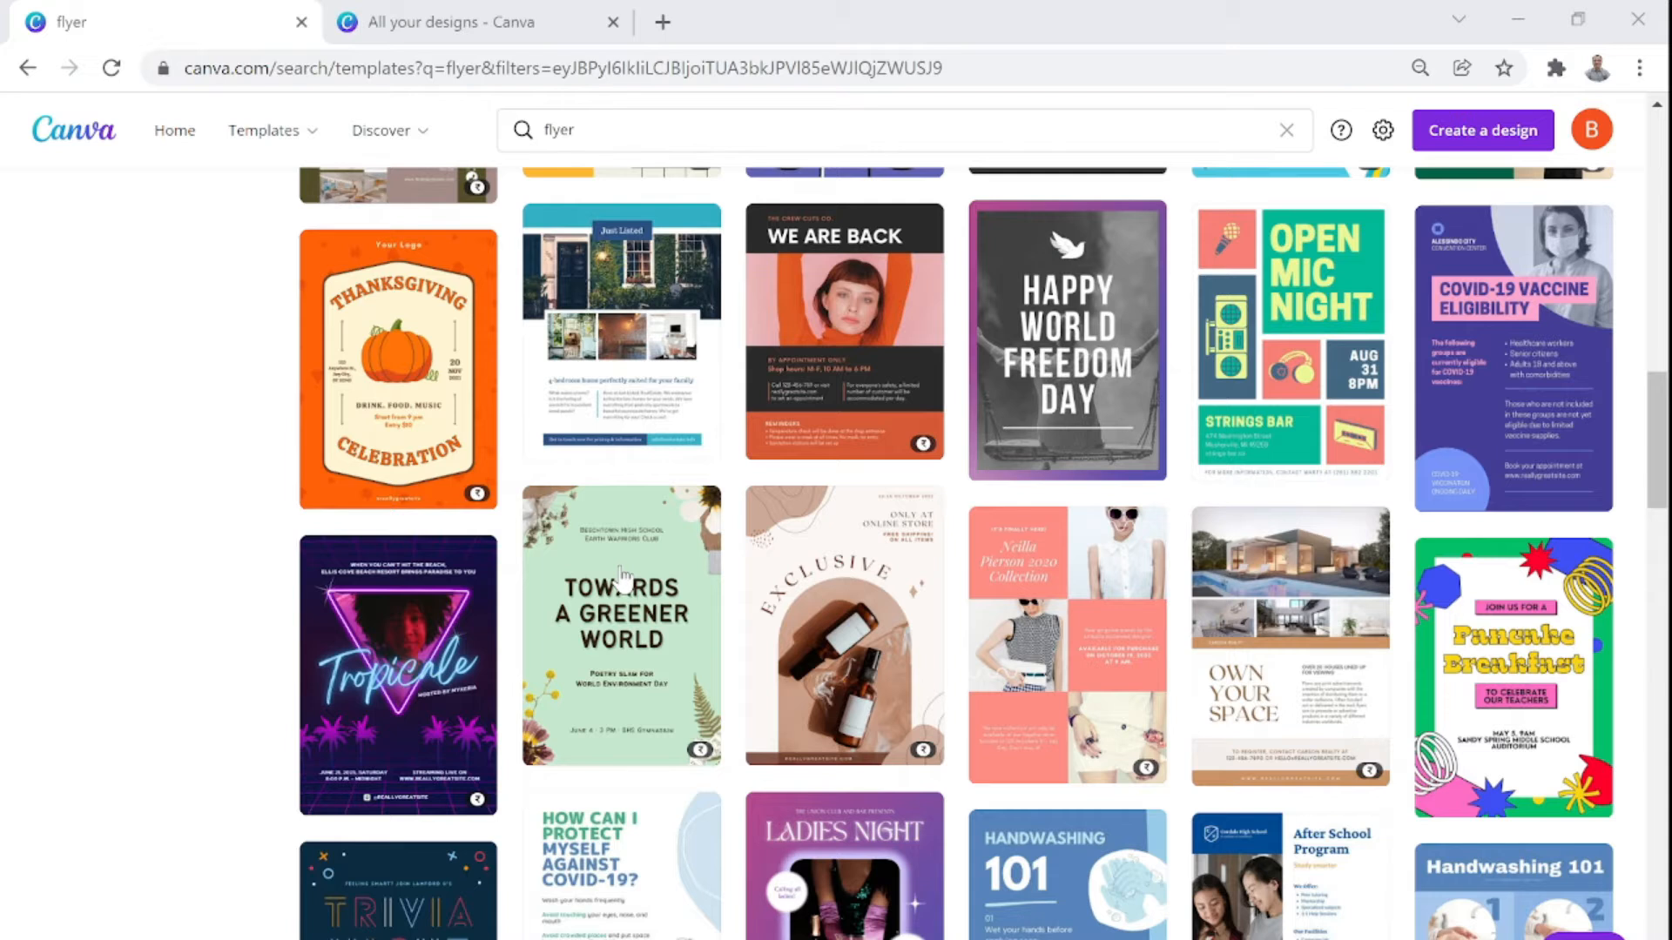
{"action": "scroll", "coordinate": [622, 579], "scroll_direction": "down", "scroll_amount": 3}
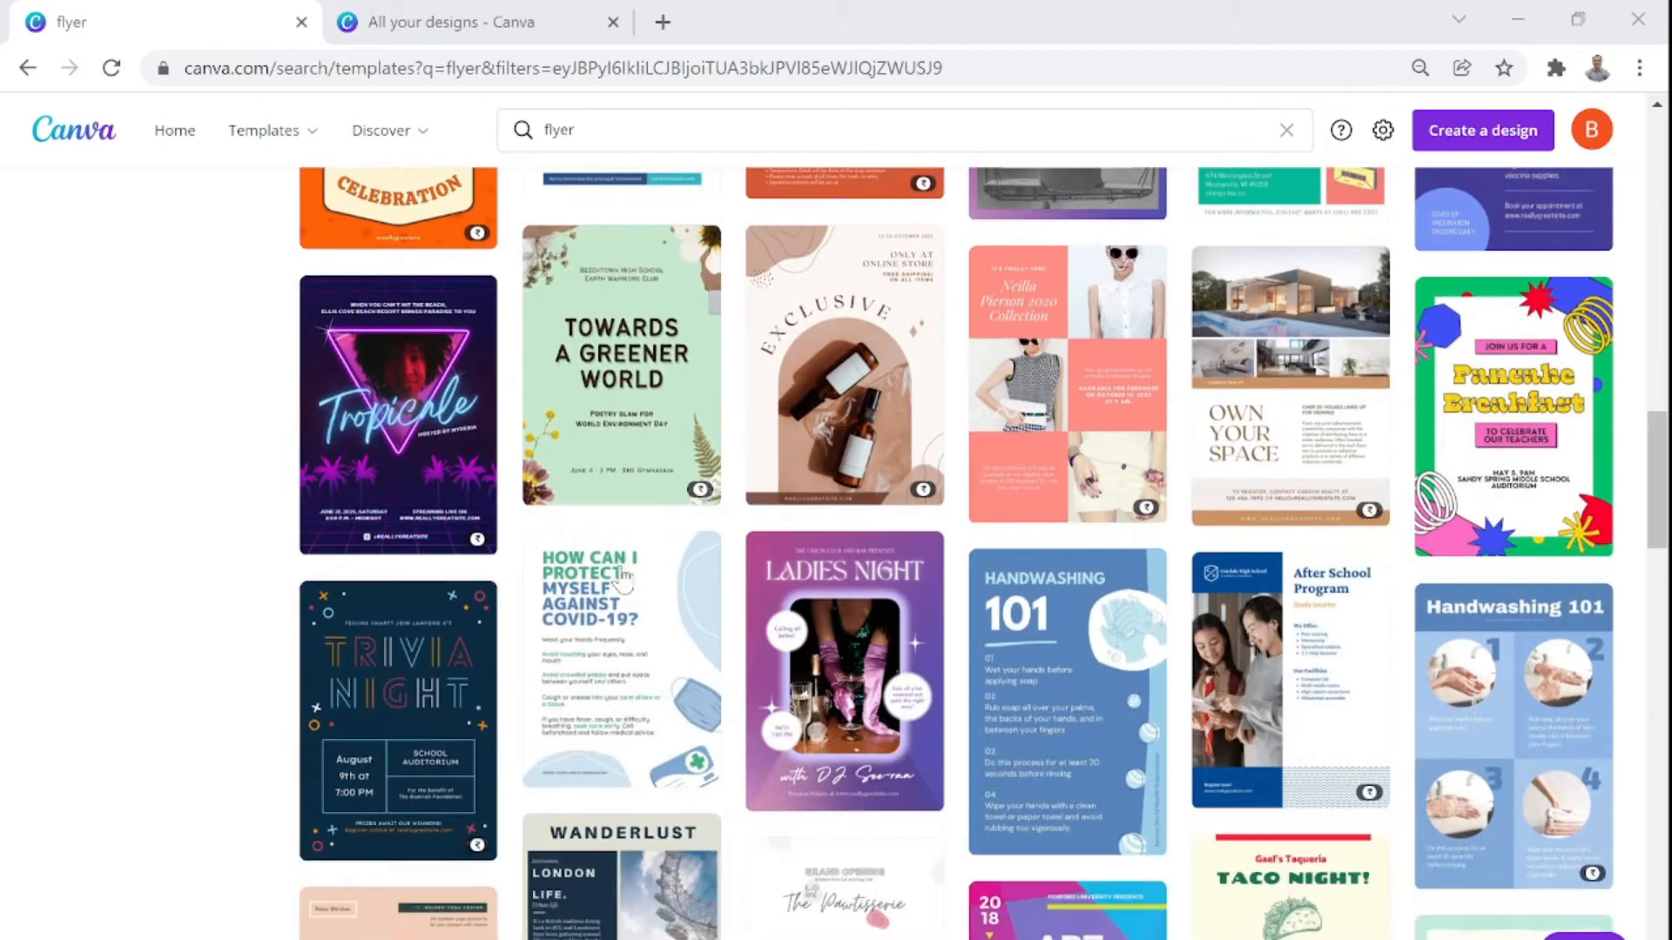
{"action": "scroll", "coordinate": [622, 618], "scroll_direction": "down", "scroll_amount": 5}
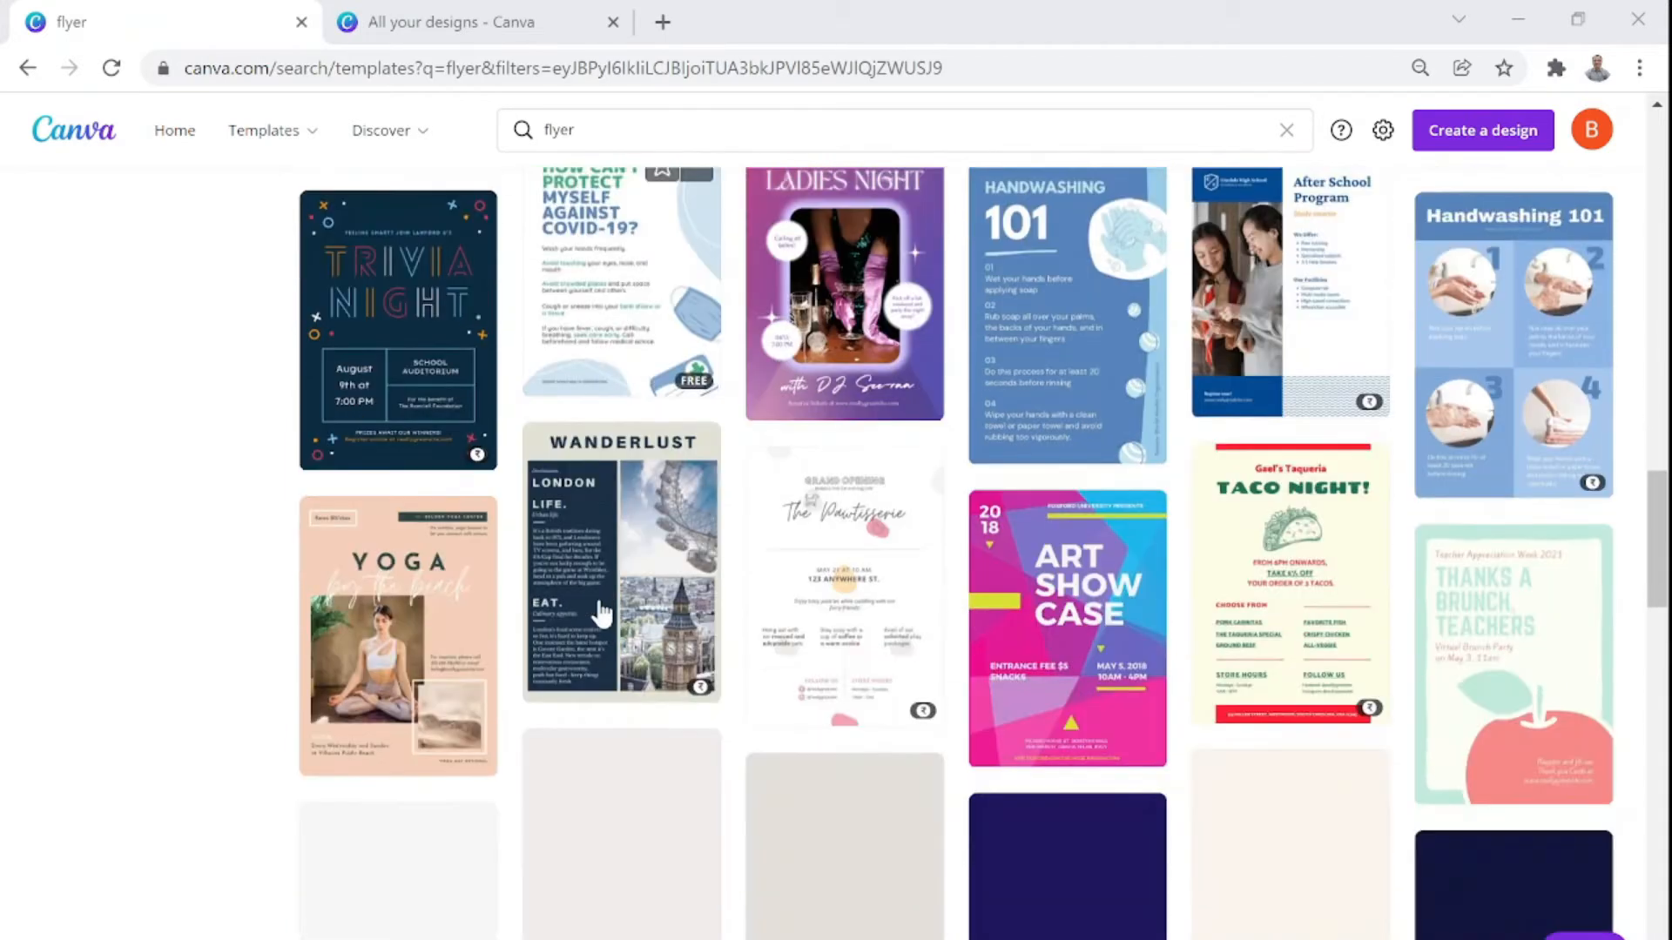
{"action": "scroll", "coordinate": [601, 614], "scroll_direction": "down", "scroll_amount": 6}
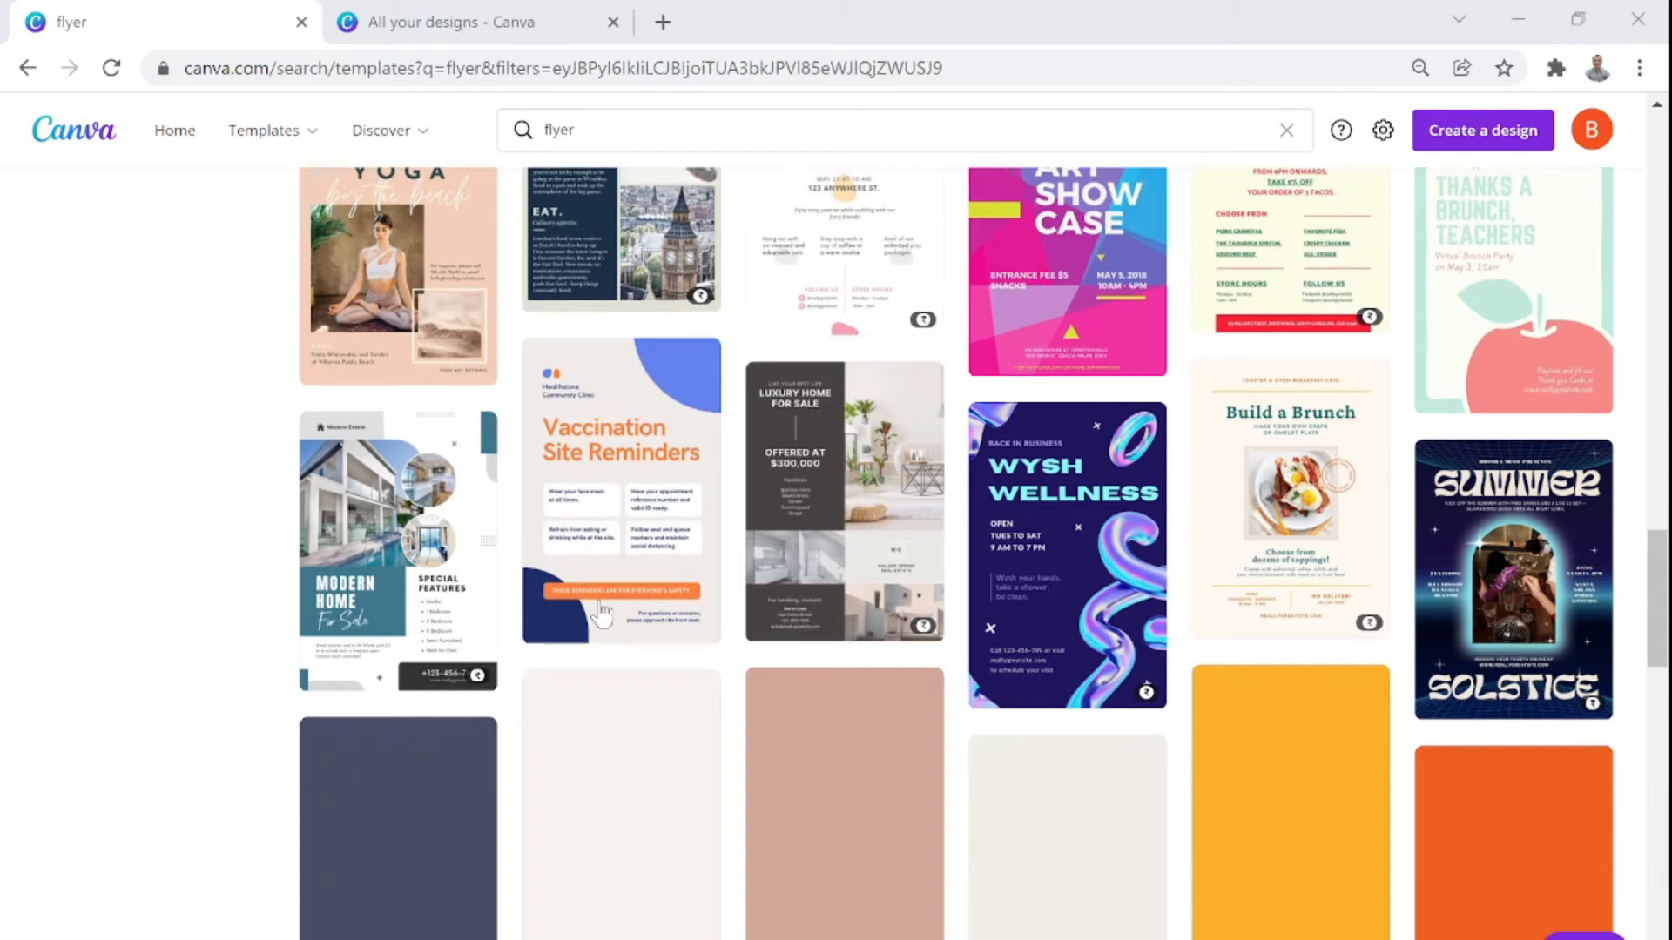
{"action": "scroll", "coordinate": [601, 613], "scroll_direction": "down", "scroll_amount": 2}
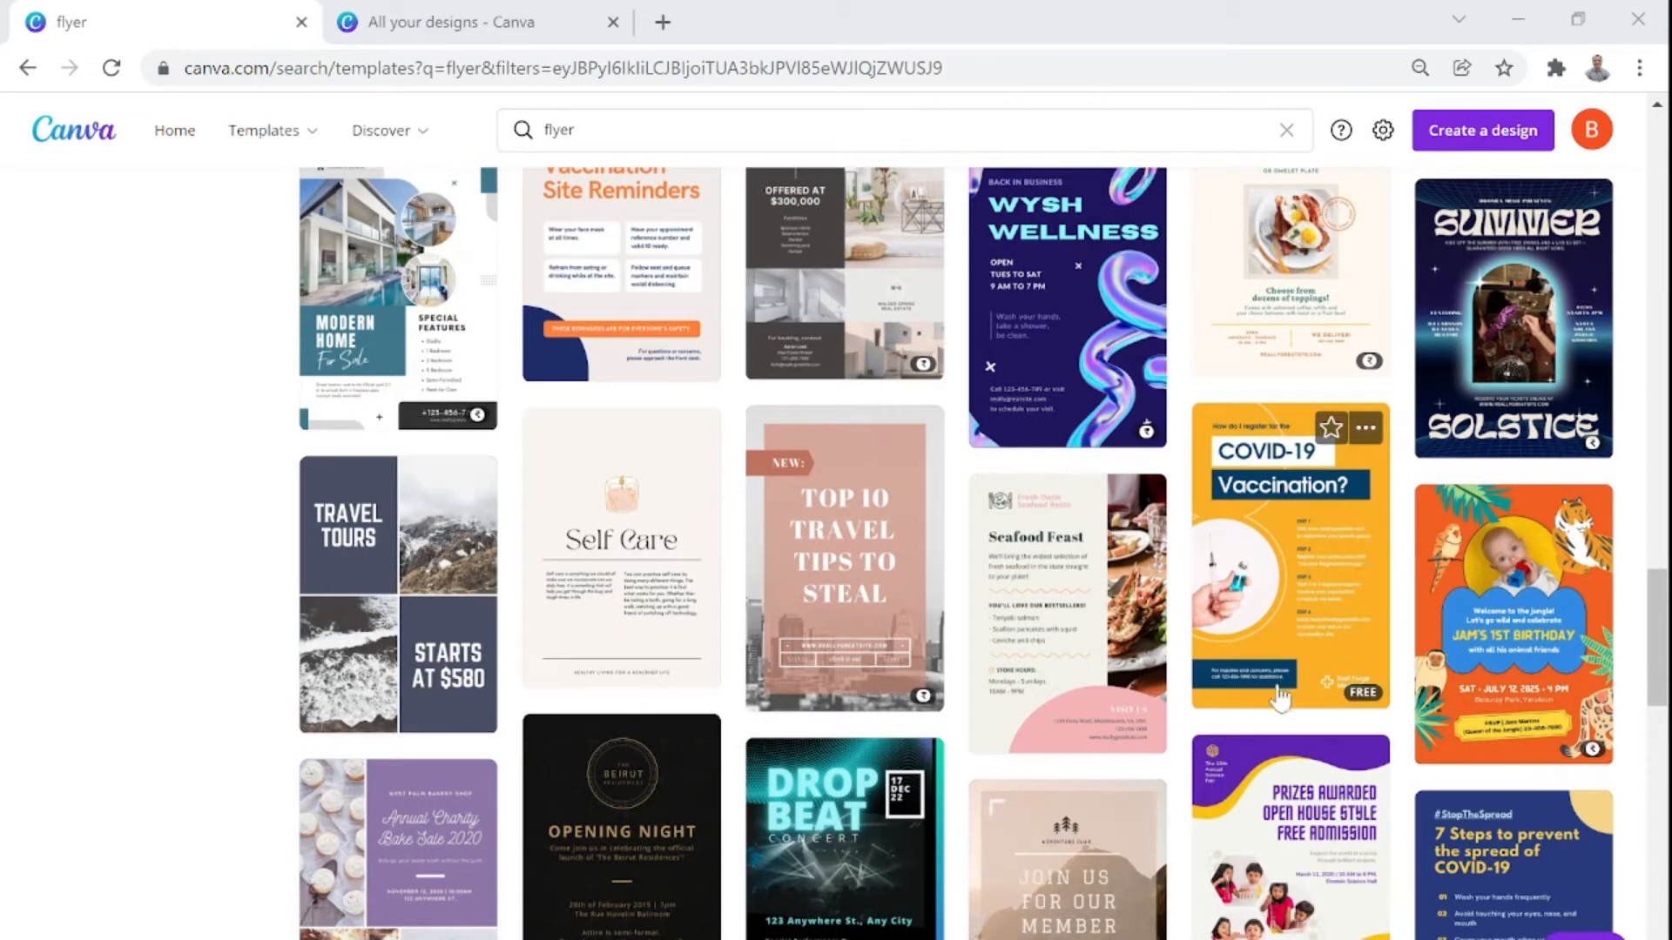
Open the free yellow "COVID-19 Vaccination?" flyer template in the editor, checking the template results again while it loads
{"action": "left_click", "coordinate": [1287, 582]}
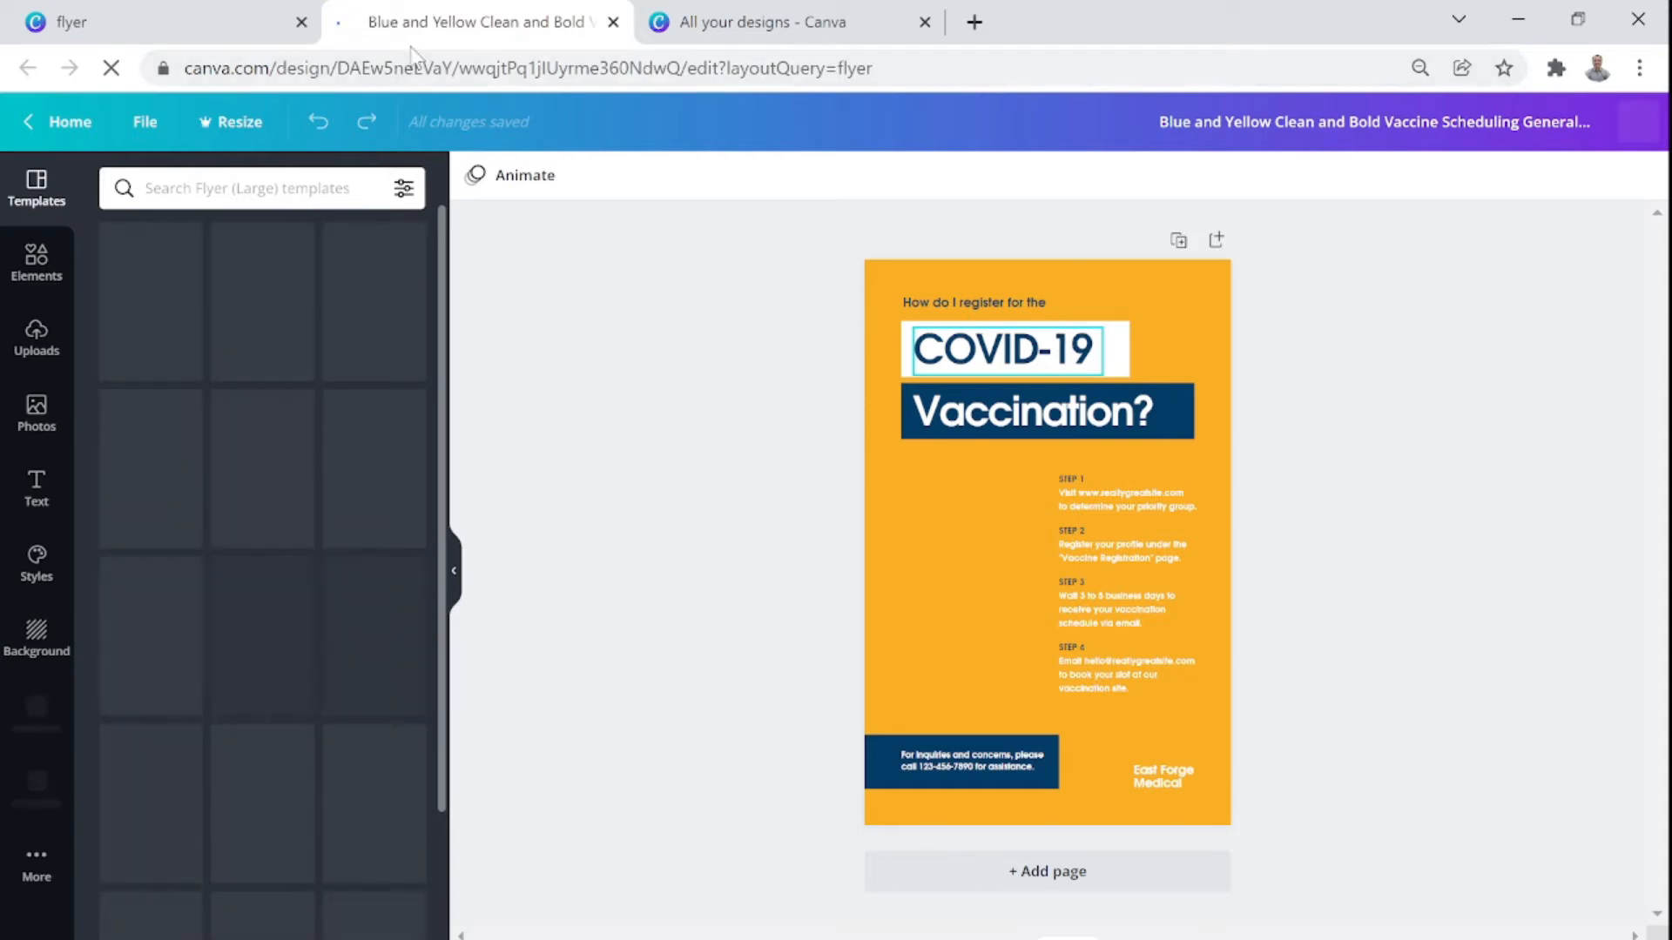
{"action": "left_click", "coordinate": [202, 38]}
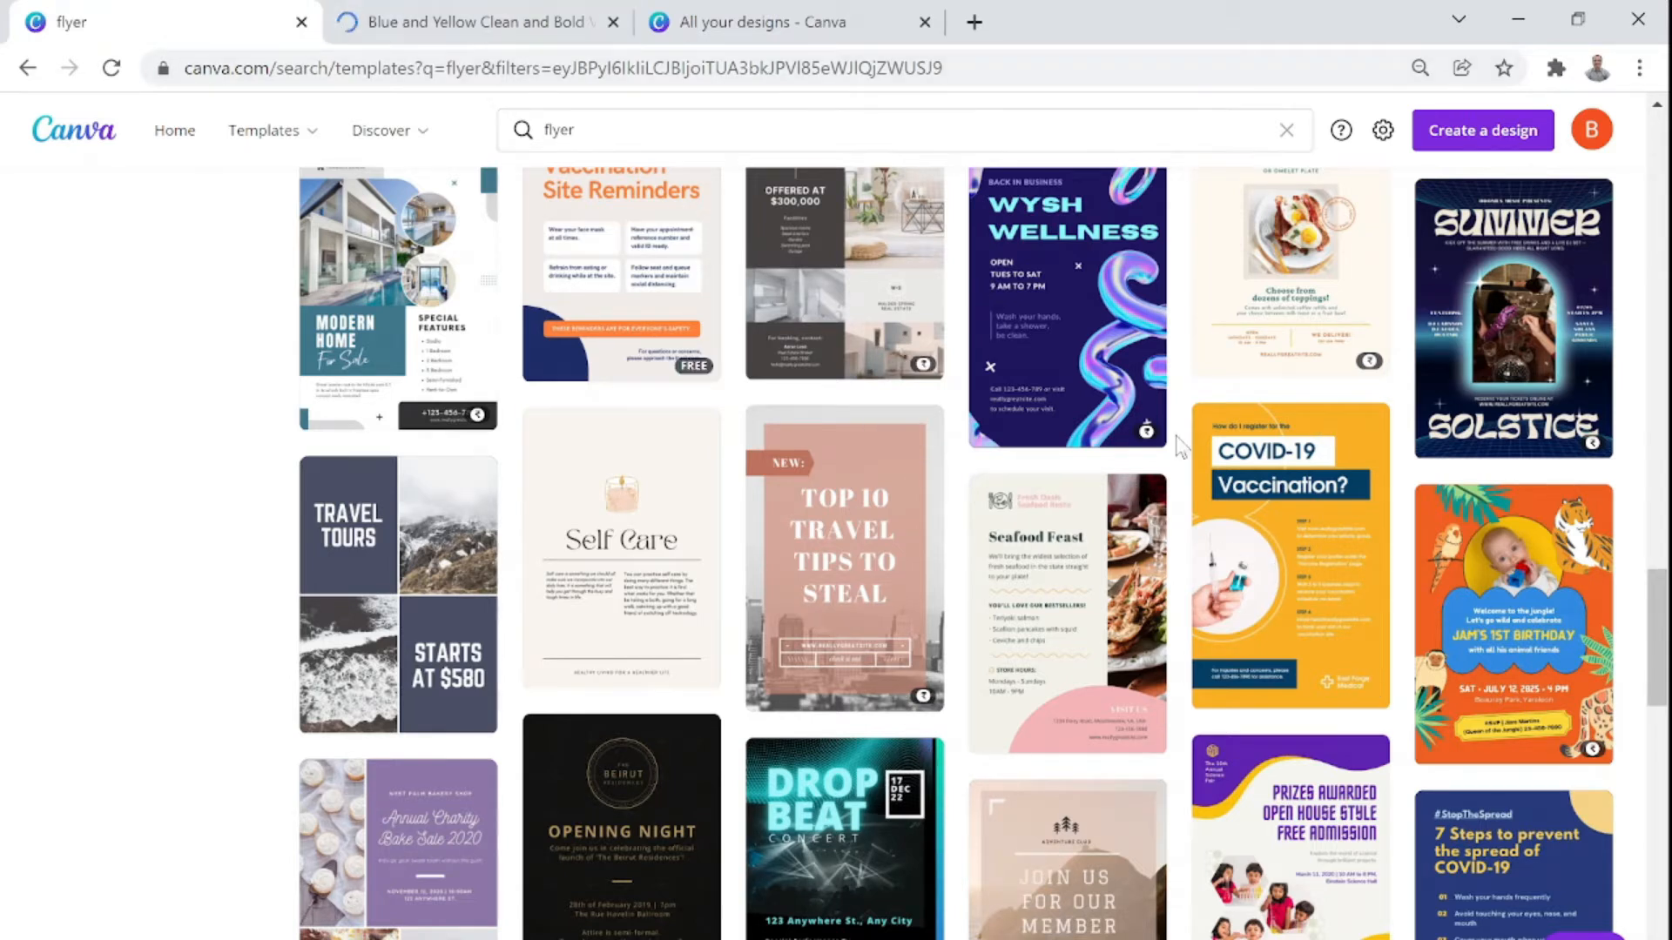
{"action": "left_click", "coordinate": [554, 31]}
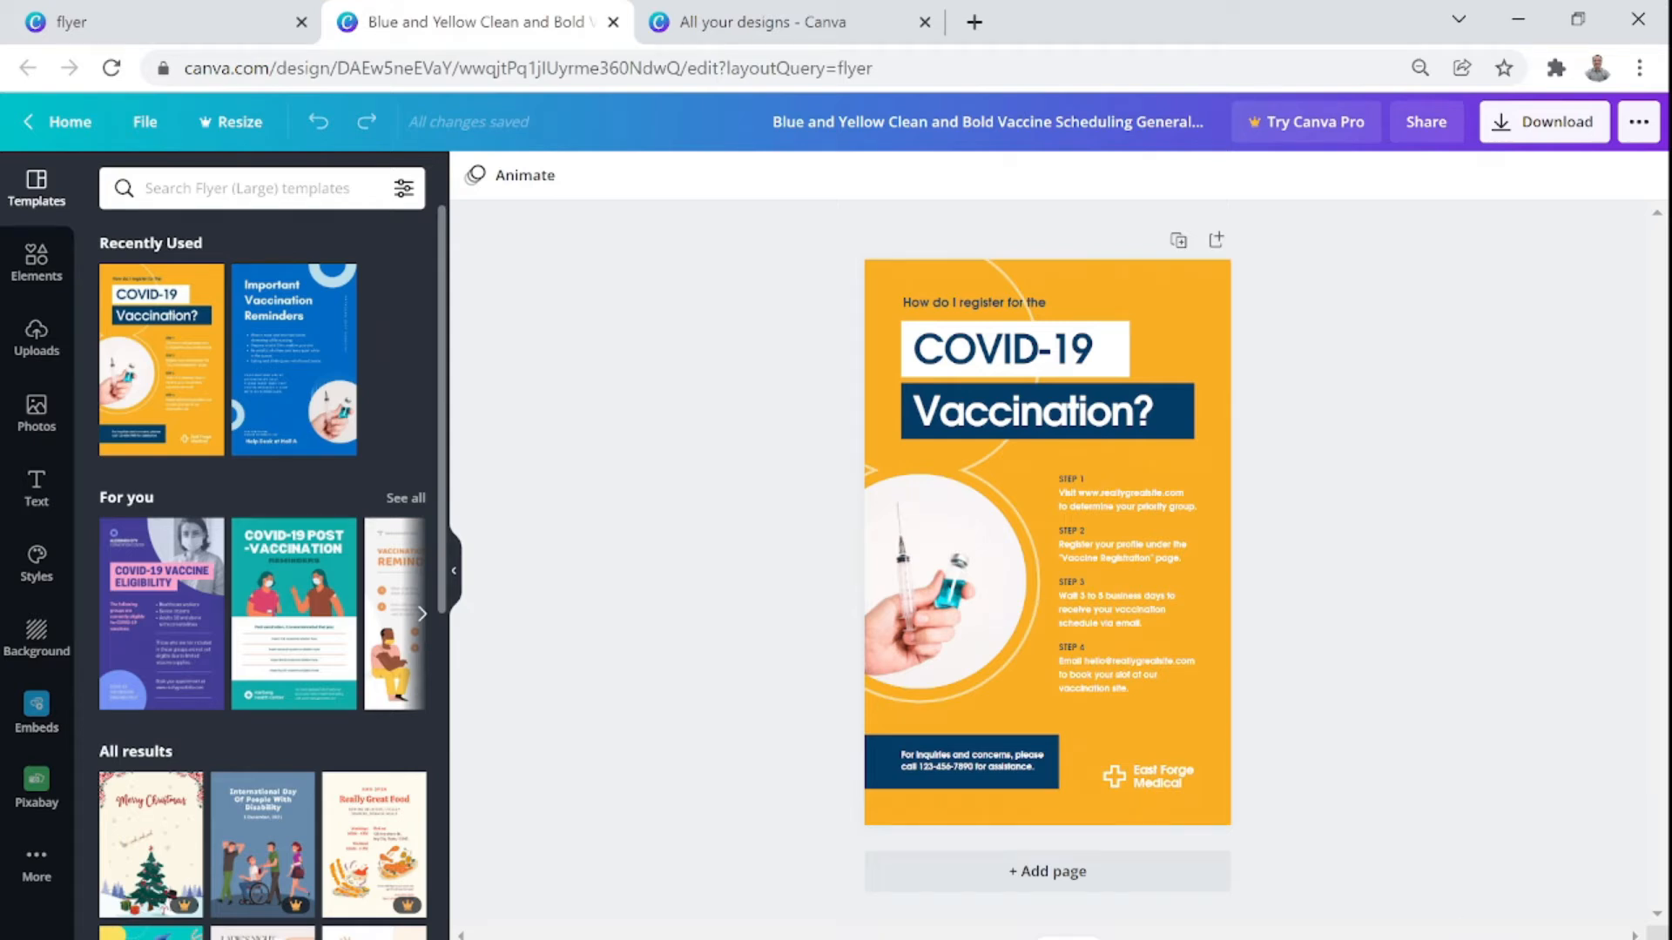
Replace the "COVID-19" heading text on the flyer with "Blood Donation Drive"
{"action": "scroll", "coordinate": [1047, 564], "scroll_direction": "down", "scroll_amount": 1}
{"action": "scroll", "coordinate": [1047, 564], "scroll_direction": "up", "scroll_amount": 8}
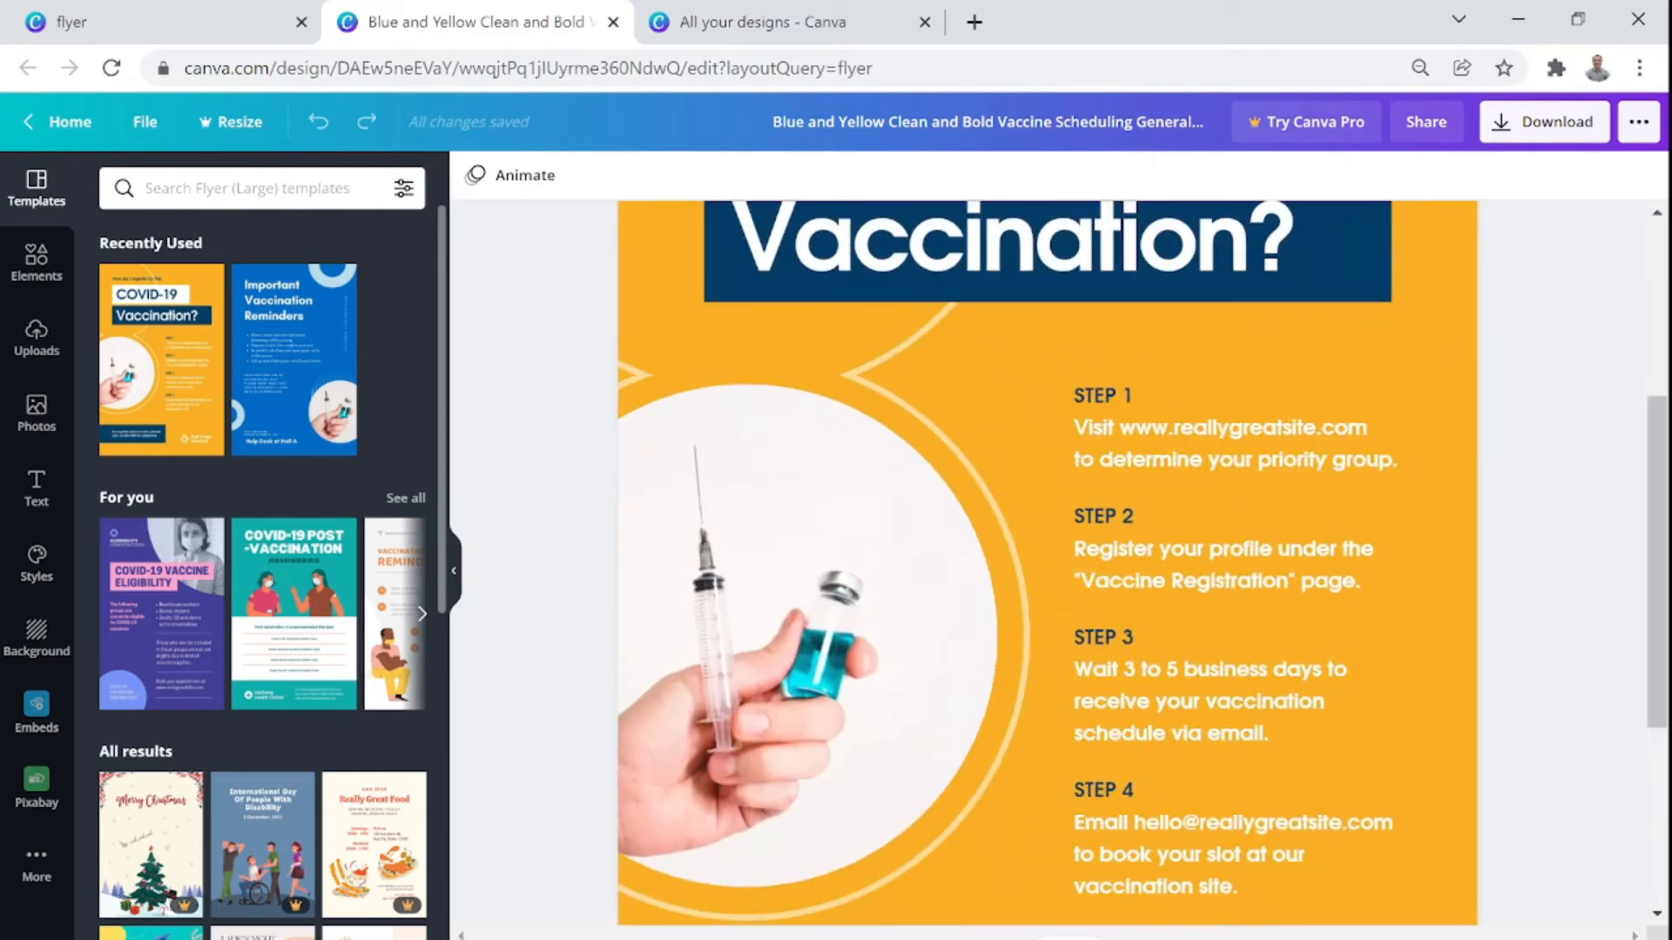
{"action": "scroll", "coordinate": [1268, 691], "scroll_direction": "up", "scroll_amount": 10}
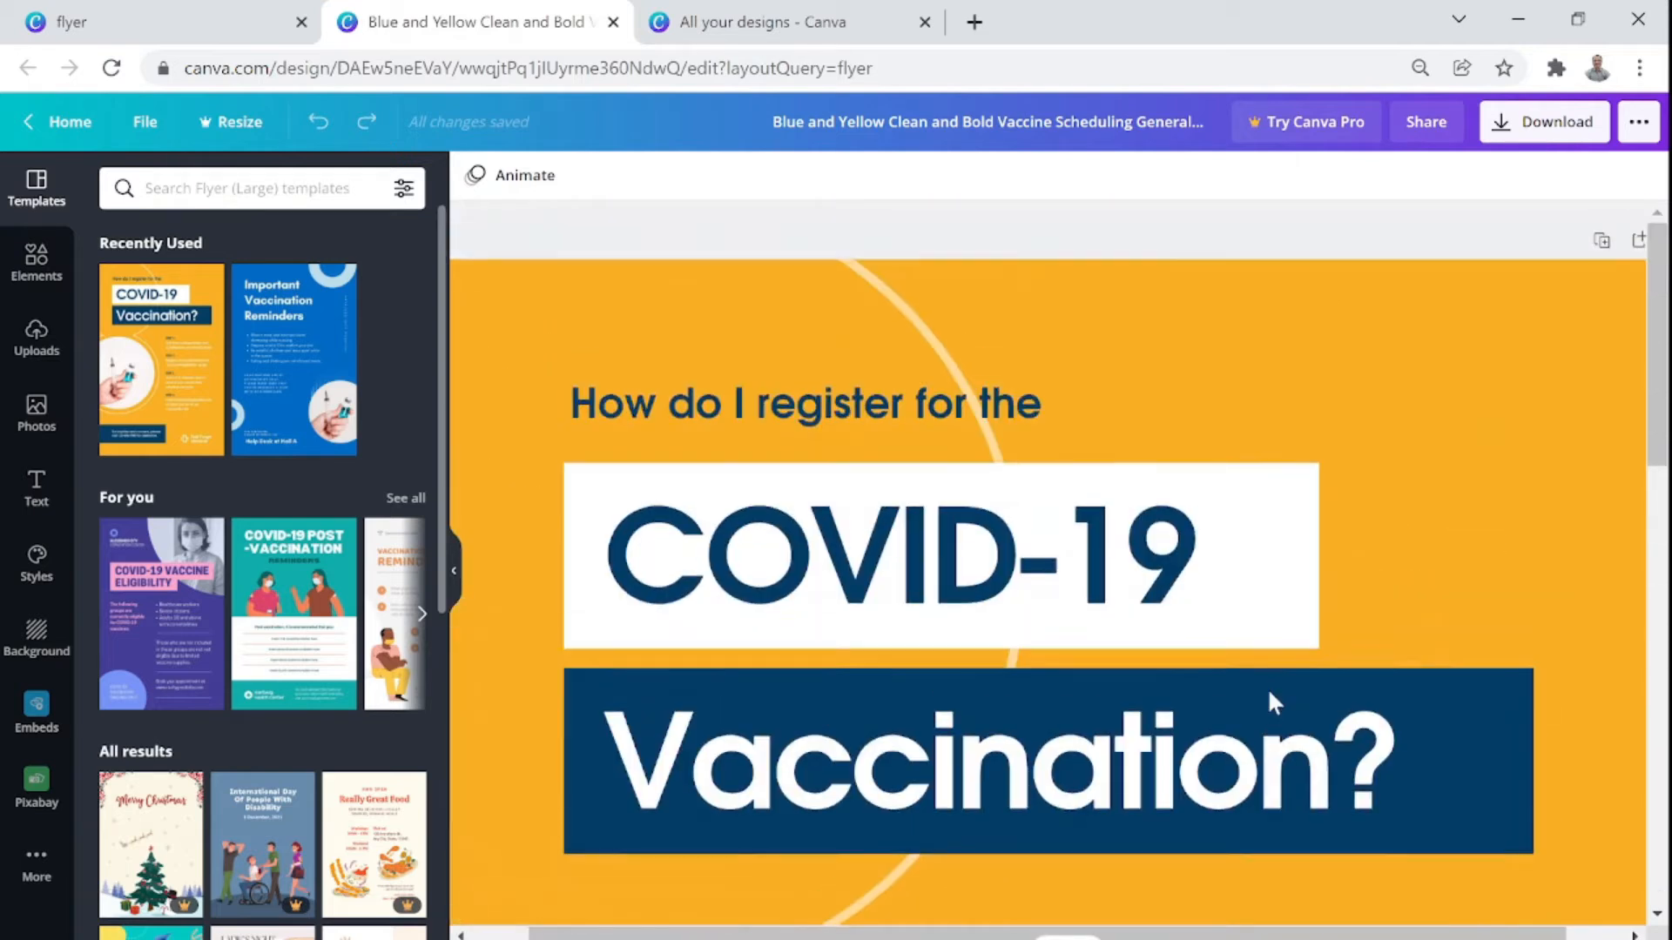
{"action": "left_click", "coordinate": [938, 566]}
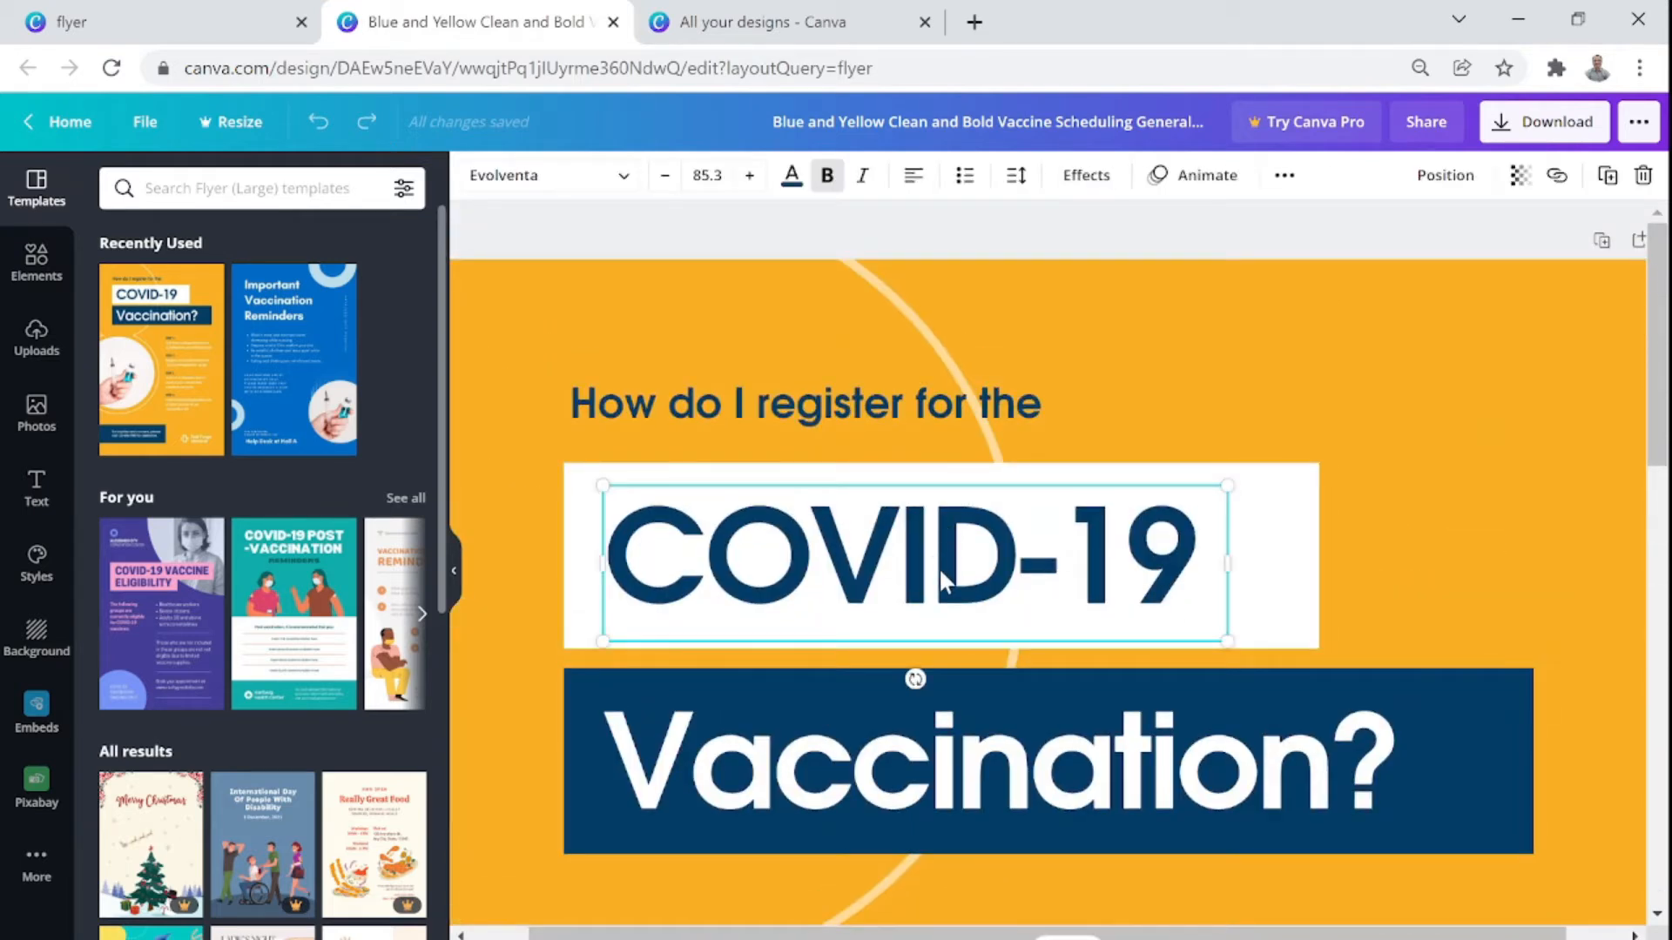
{"action": "double_click", "coordinate": [939, 567]}
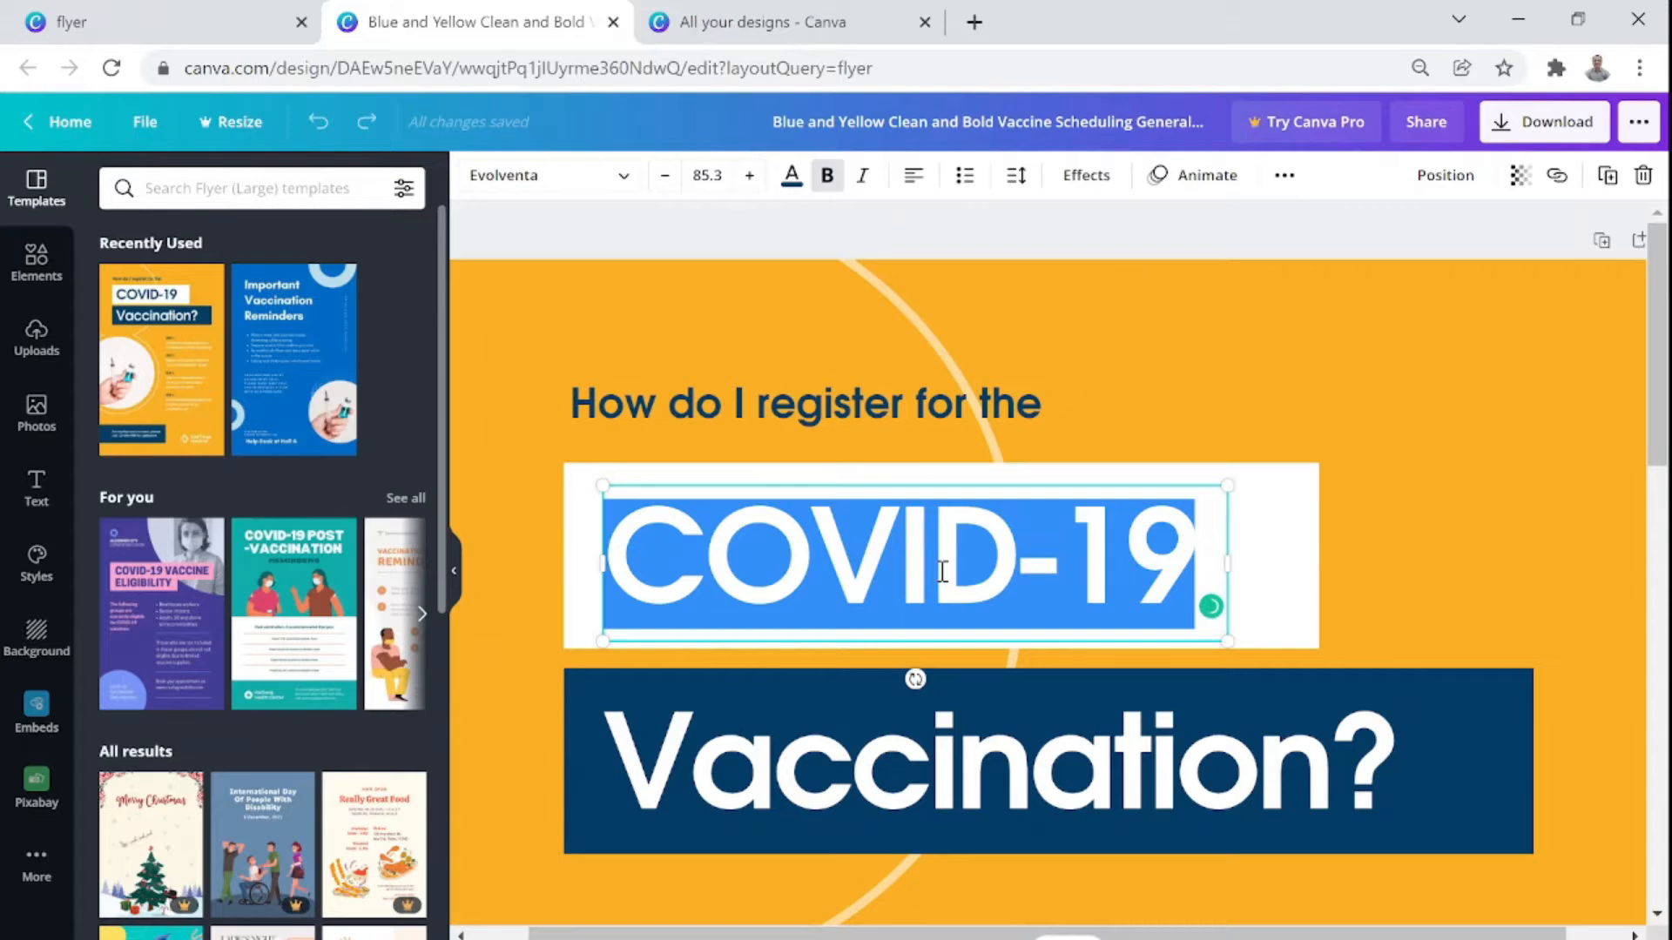
{"action": "type", "text": "Blood "}
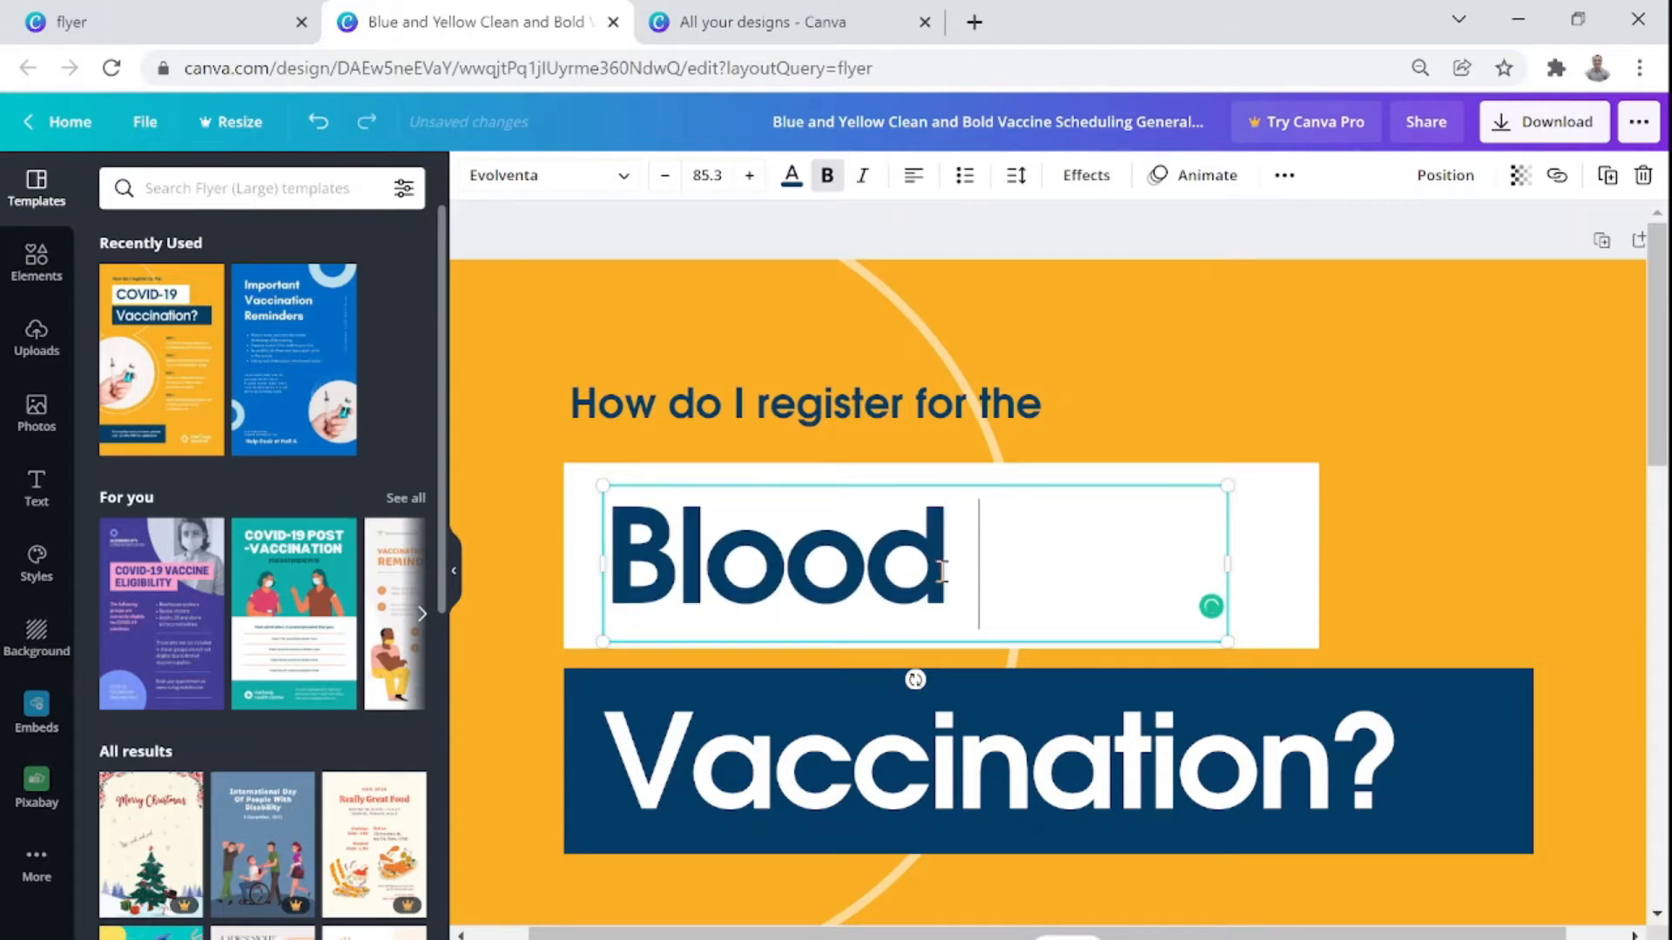
{"action": "type", "text": "Dona"}
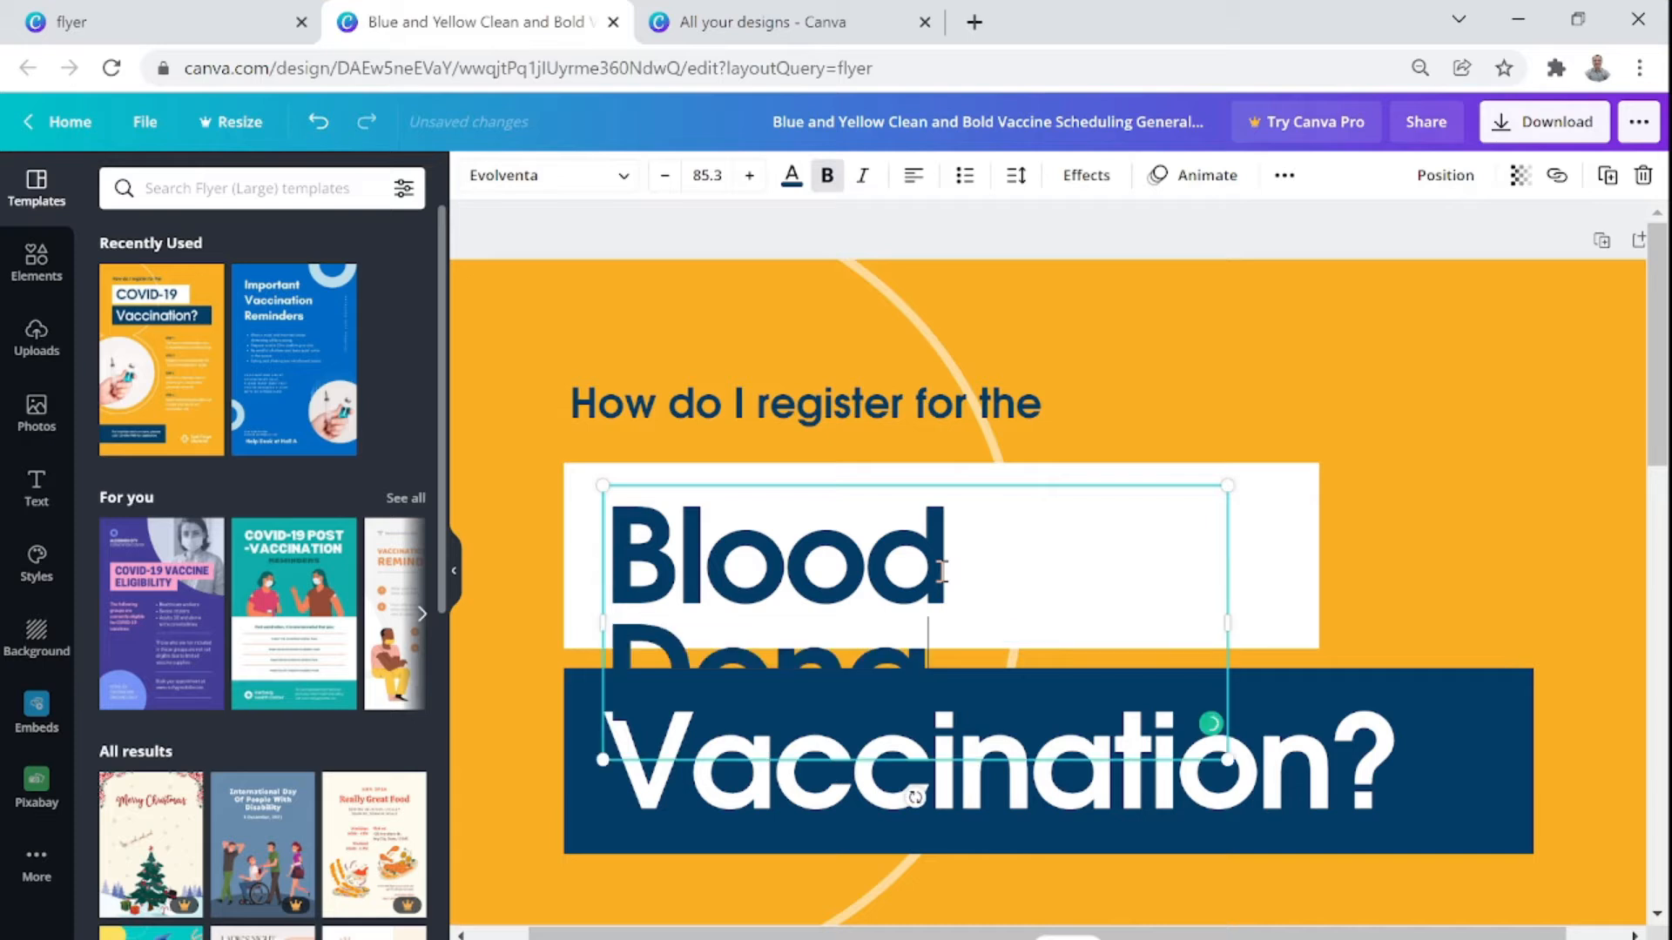
{"action": "type", "text": "tion Drive"}
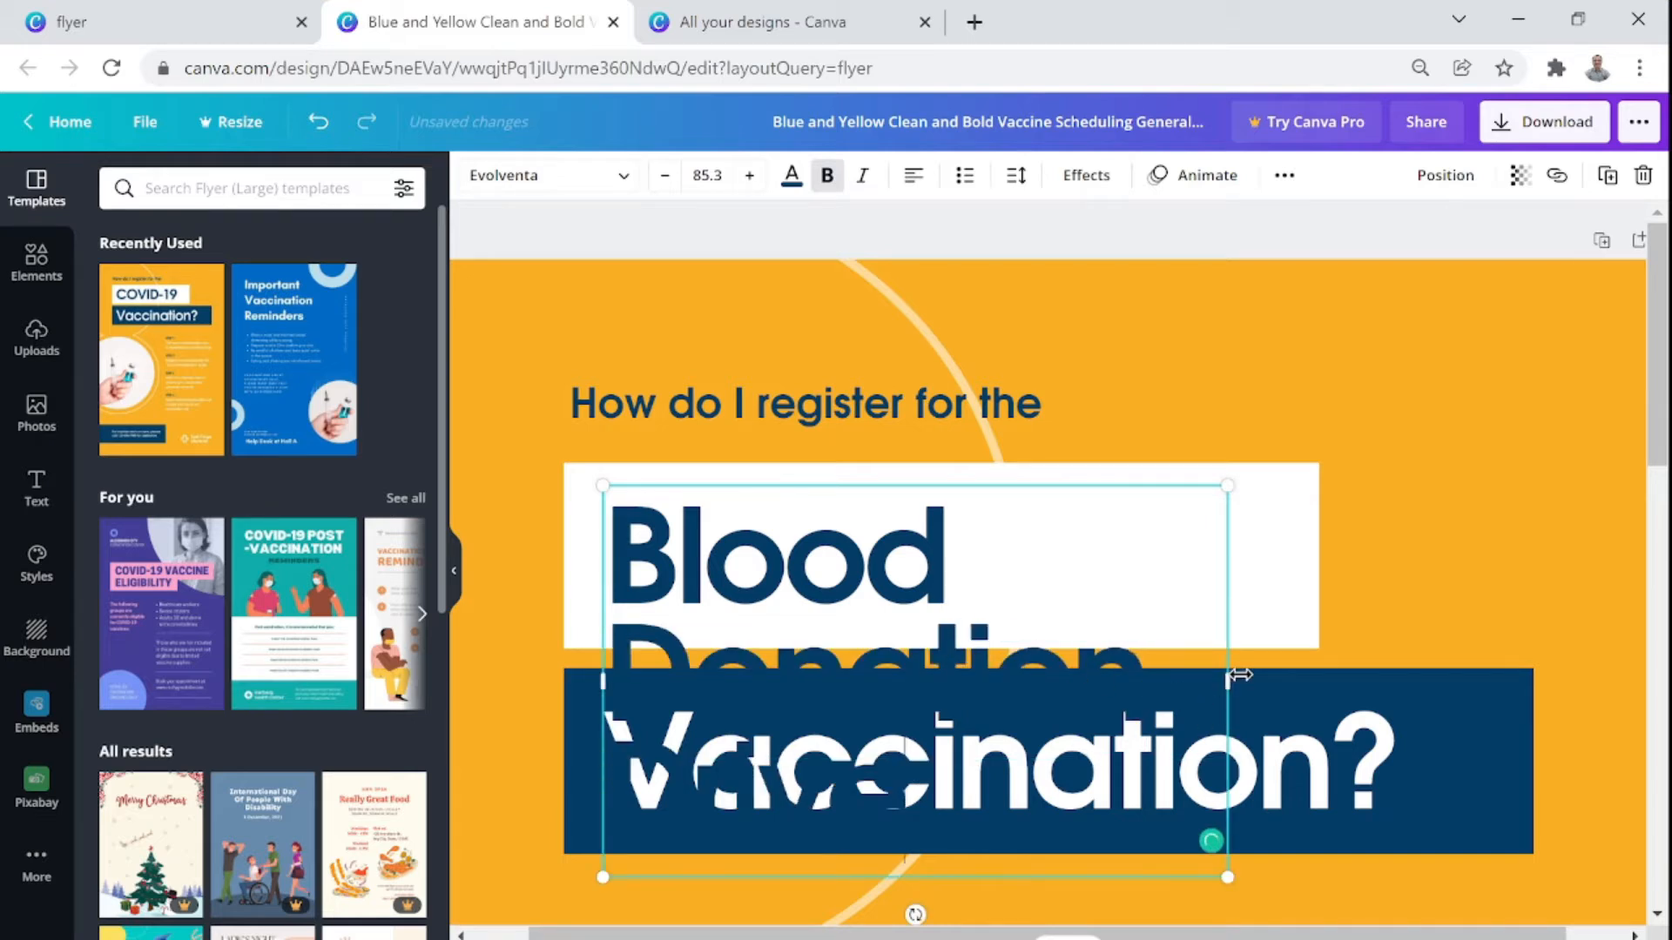
Widen the "Blood Donation Drive" text box and reduce its text to size 36.4 so it fits on one line inside the white rectangle
{"action": "left_click_drag", "start_coordinate": [1227, 678], "coordinate": [1558, 537]}
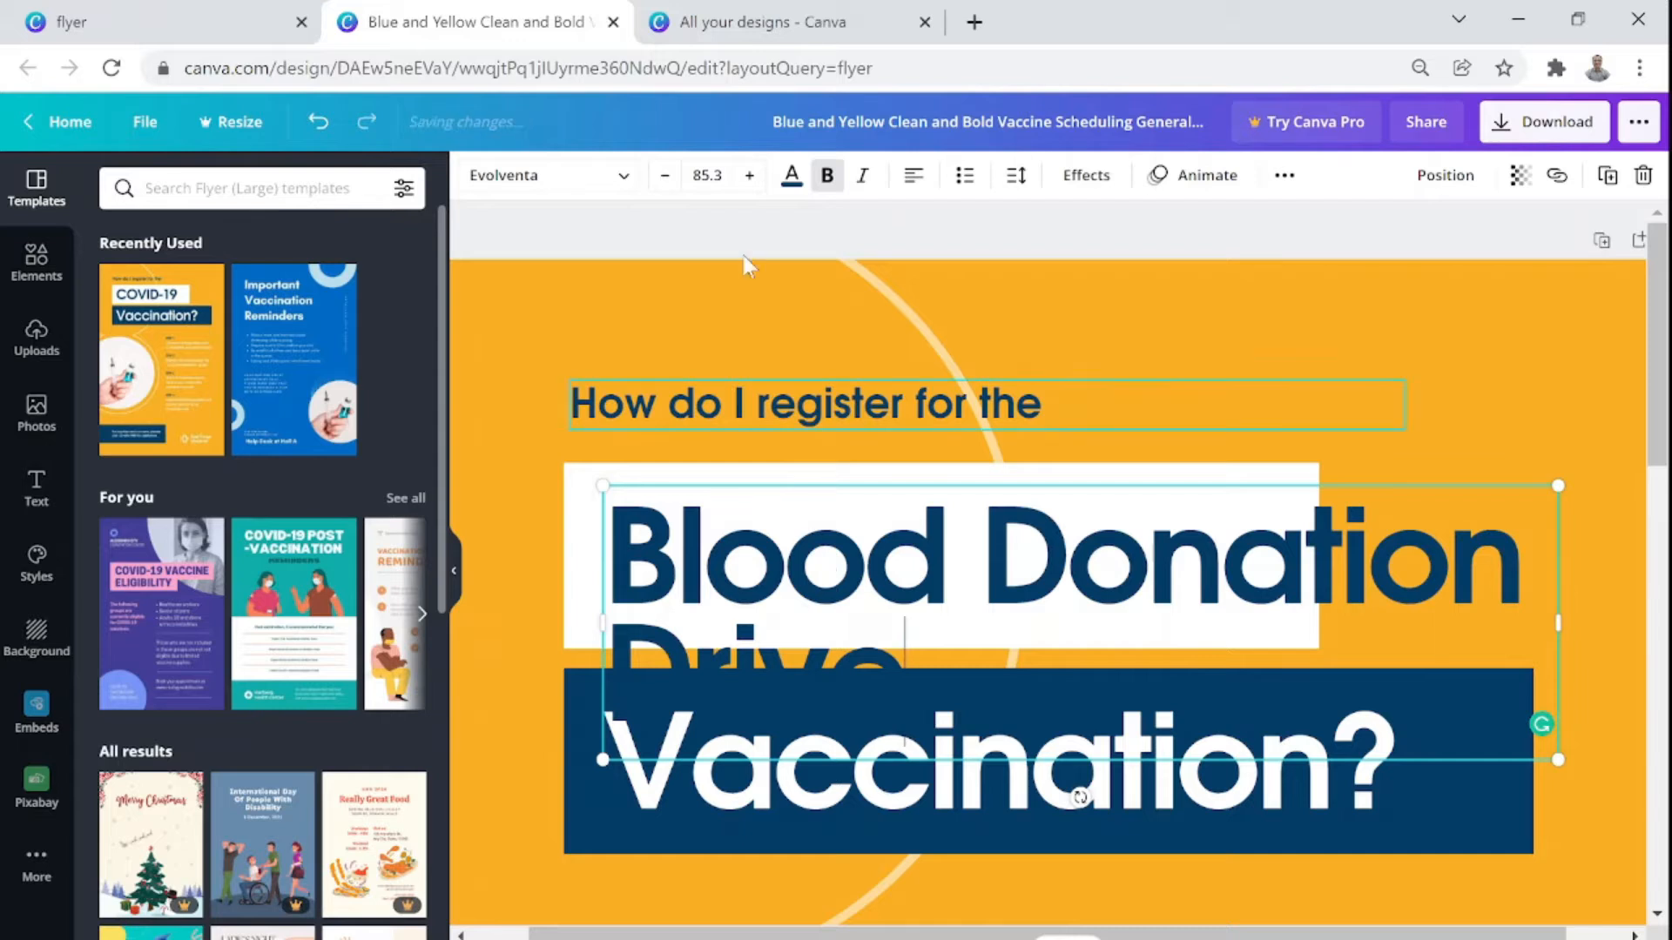
{"action": "left_click", "coordinate": [665, 175]}
{"action": "left_click", "coordinate": [665, 175]}
{"action": "left_click", "coordinate": [665, 175]}
{"action": "left_click", "coordinate": [665, 175]}
{"action": "left_click", "coordinate": [666, 175]}
{"action": "left_click", "coordinate": [665, 175]}
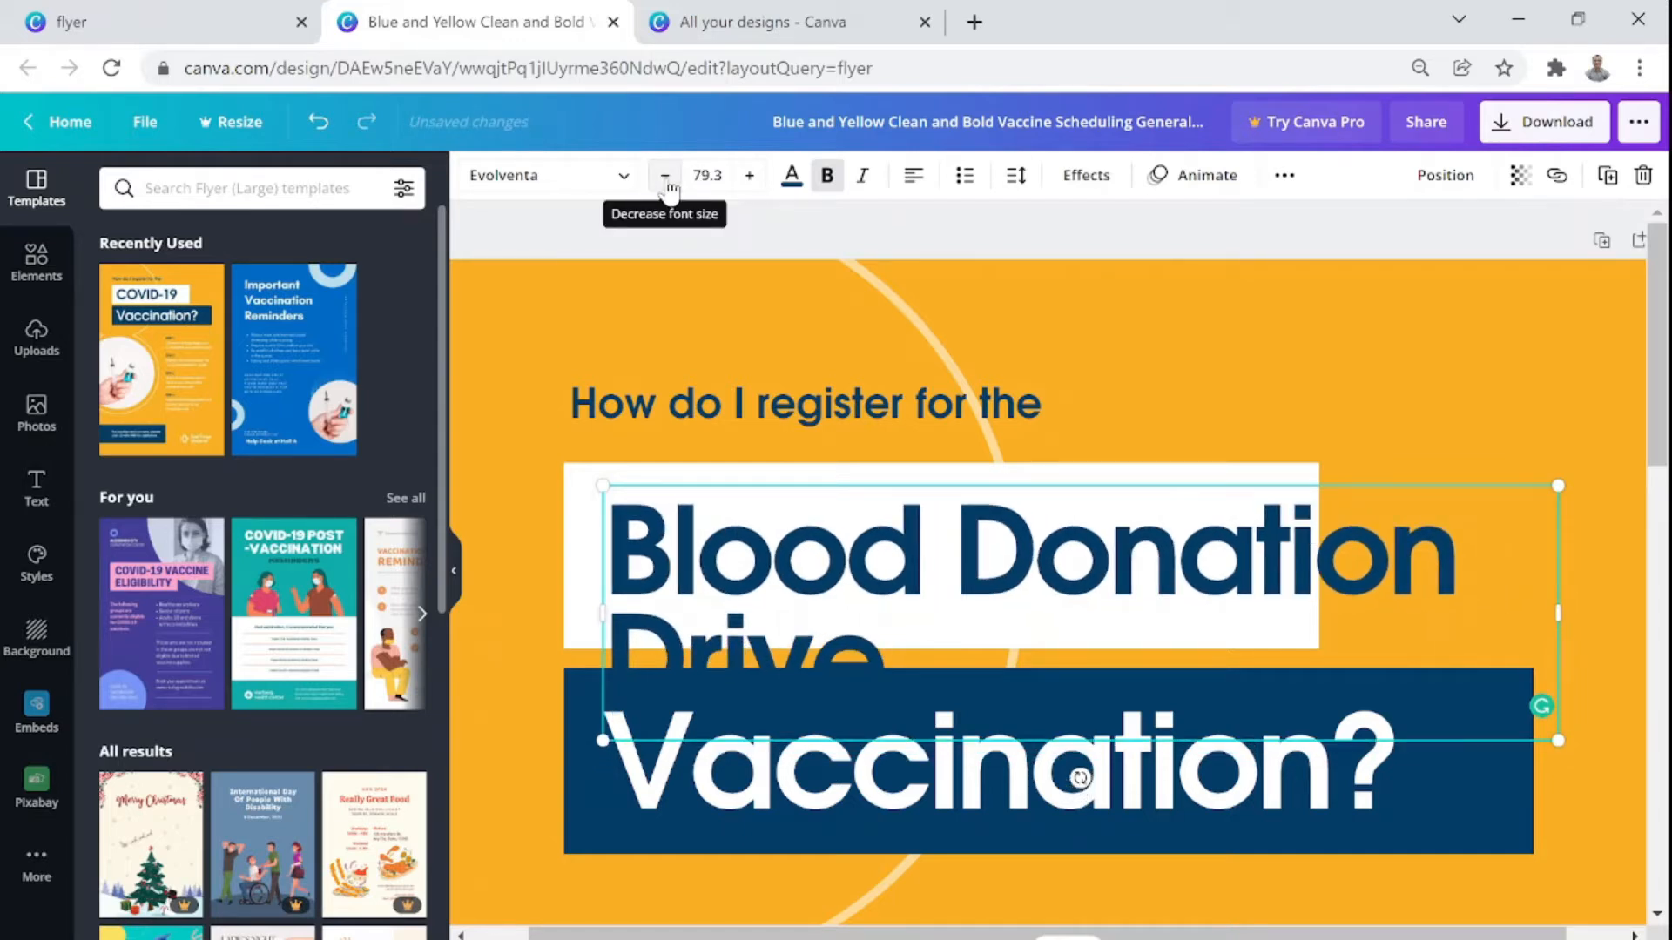
{"action": "left_click", "coordinate": [665, 177]}
{"action": "left_click", "coordinate": [665, 176]}
{"action": "left_click", "coordinate": [665, 177]}
{"action": "left_click", "coordinate": [665, 177]}
{"action": "left_click", "coordinate": [665, 177]}
{"action": "left_click", "coordinate": [665, 177]}
{"action": "left_click", "coordinate": [666, 176]}
{"action": "left_click", "coordinate": [666, 176]}
{"action": "left_click", "coordinate": [665, 176]}
{"action": "left_click", "coordinate": [665, 177]}
{"action": "left_click", "coordinate": [665, 177]}
{"action": "left_click", "coordinate": [665, 177]}
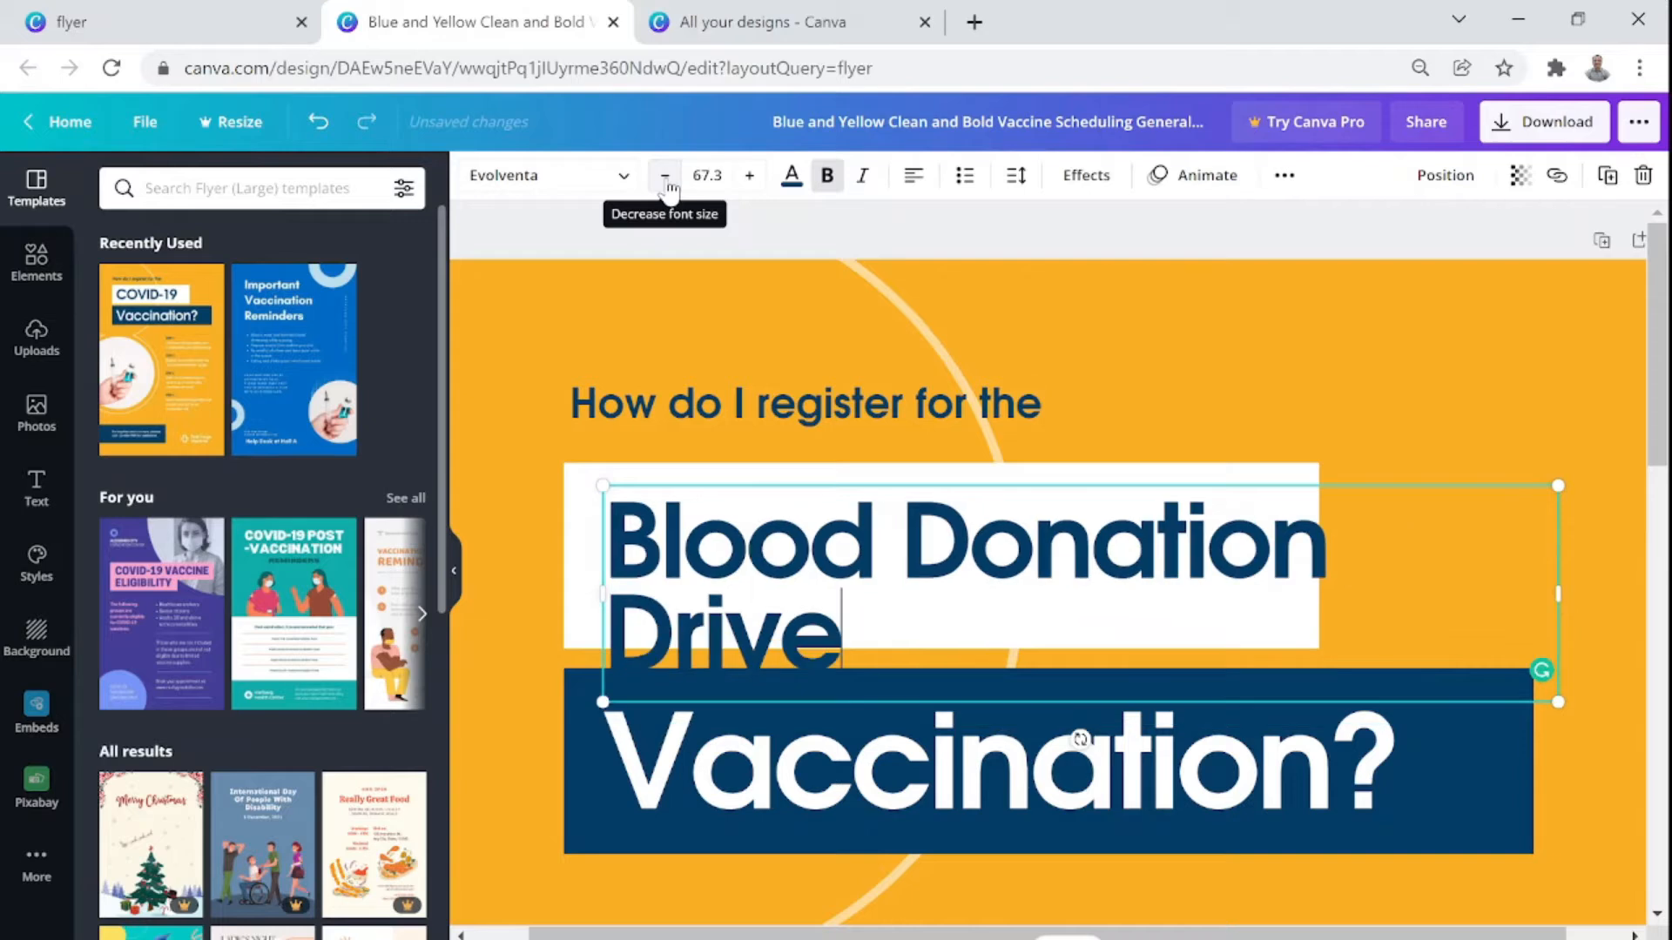
{"action": "left_click", "coordinate": [666, 177]}
{"action": "left_click", "coordinate": [665, 176]}
{"action": "left_click", "coordinate": [665, 177]}
{"action": "left_click", "coordinate": [666, 176]}
{"action": "left_click", "coordinate": [666, 177]}
{"action": "left_click", "coordinate": [665, 177]}
{"action": "left_click", "coordinate": [665, 176]}
{"action": "left_click", "coordinate": [666, 177]}
{"action": "left_click", "coordinate": [666, 176]}
{"action": "left_click", "coordinate": [666, 176]}
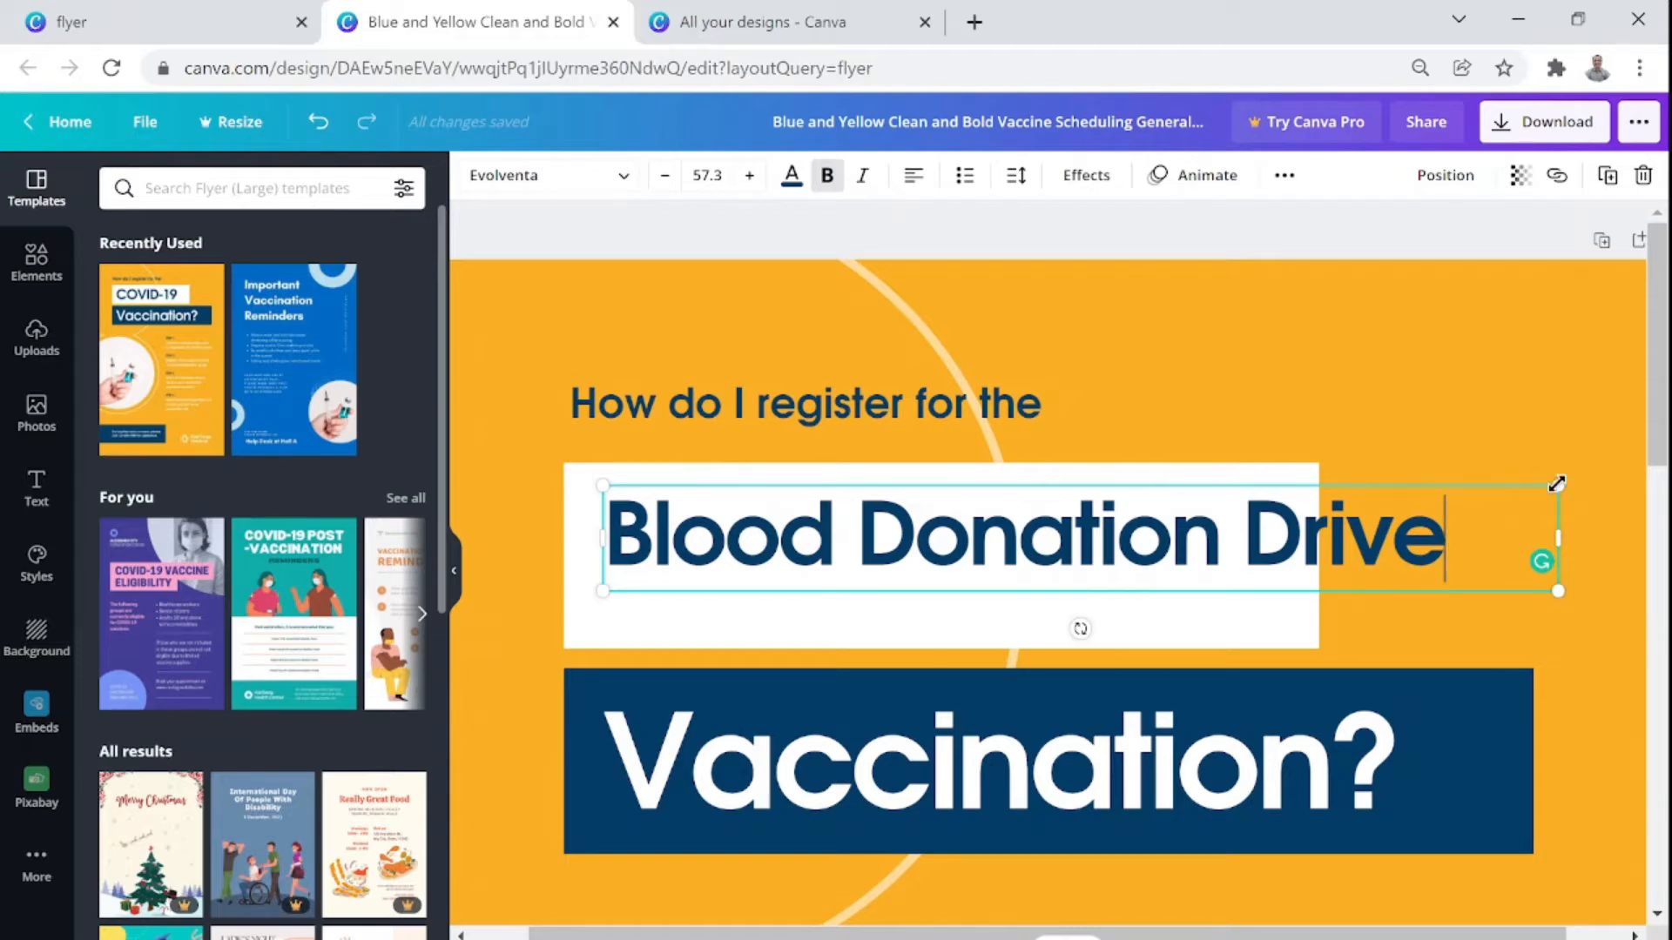
{"action": "left_click_drag", "start_coordinate": [1557, 484], "coordinate": [1216, 564]}
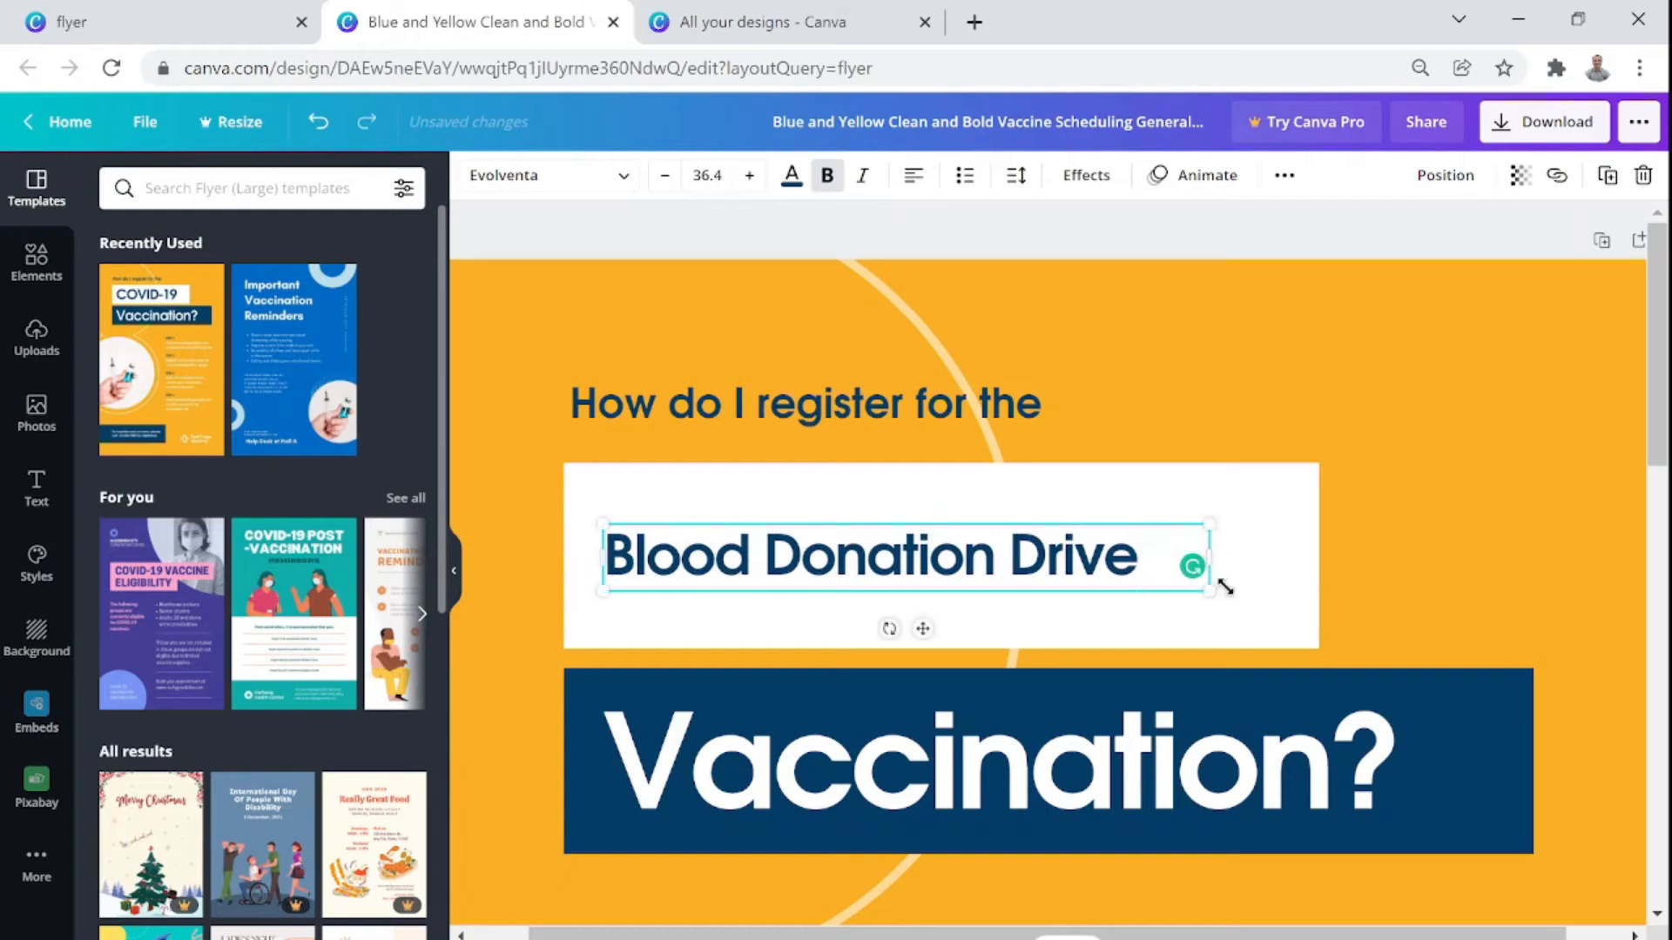
Shrink the white rectangle behind "Blood Donation Drive" in width and height so it closely frames the text
{"action": "left_click", "coordinate": [1267, 630]}
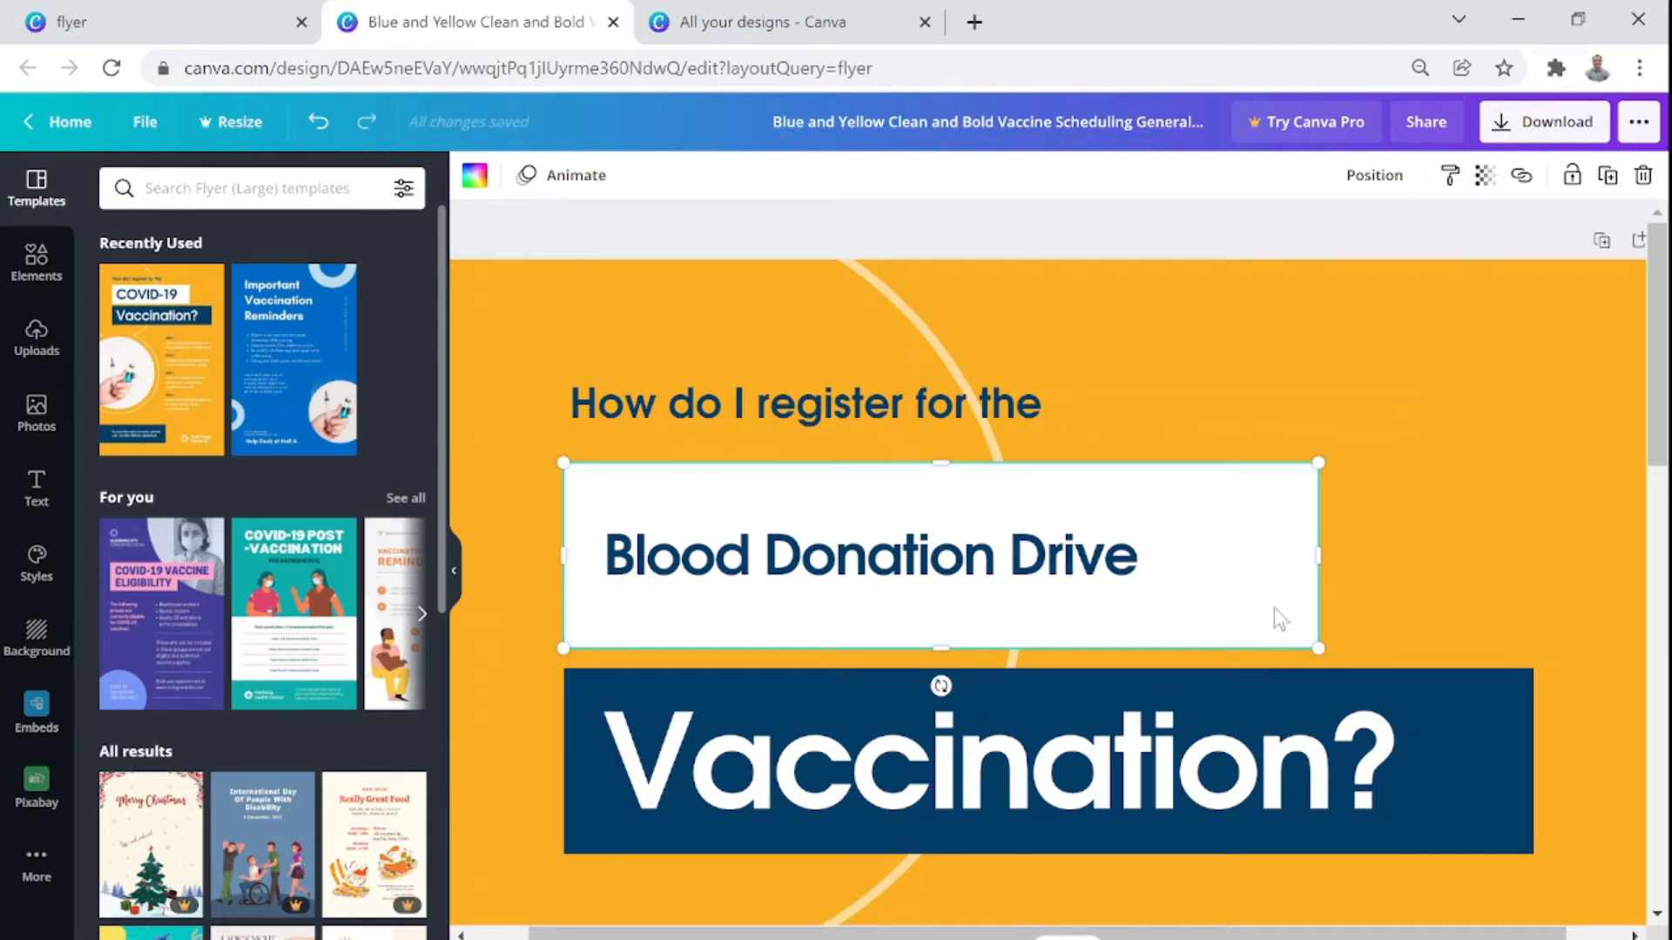
{"action": "left_click_drag", "start_coordinate": [1306, 647], "coordinate": [1143, 607]}
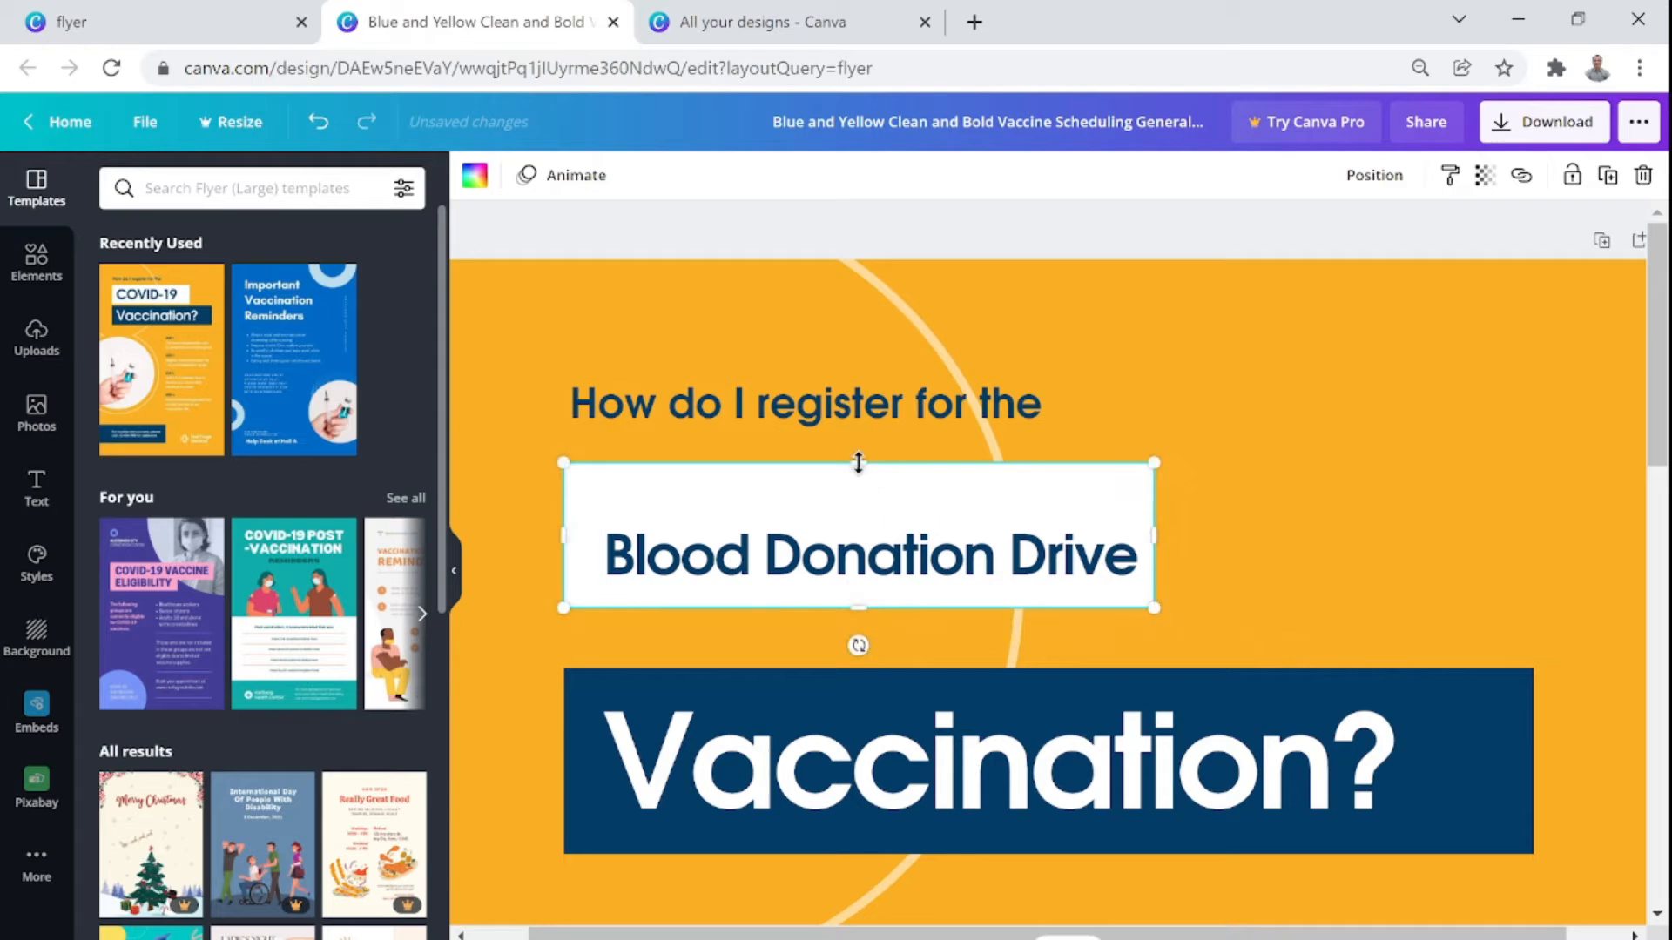
{"action": "left_click_drag", "start_coordinate": [854, 467], "coordinate": [851, 515]}
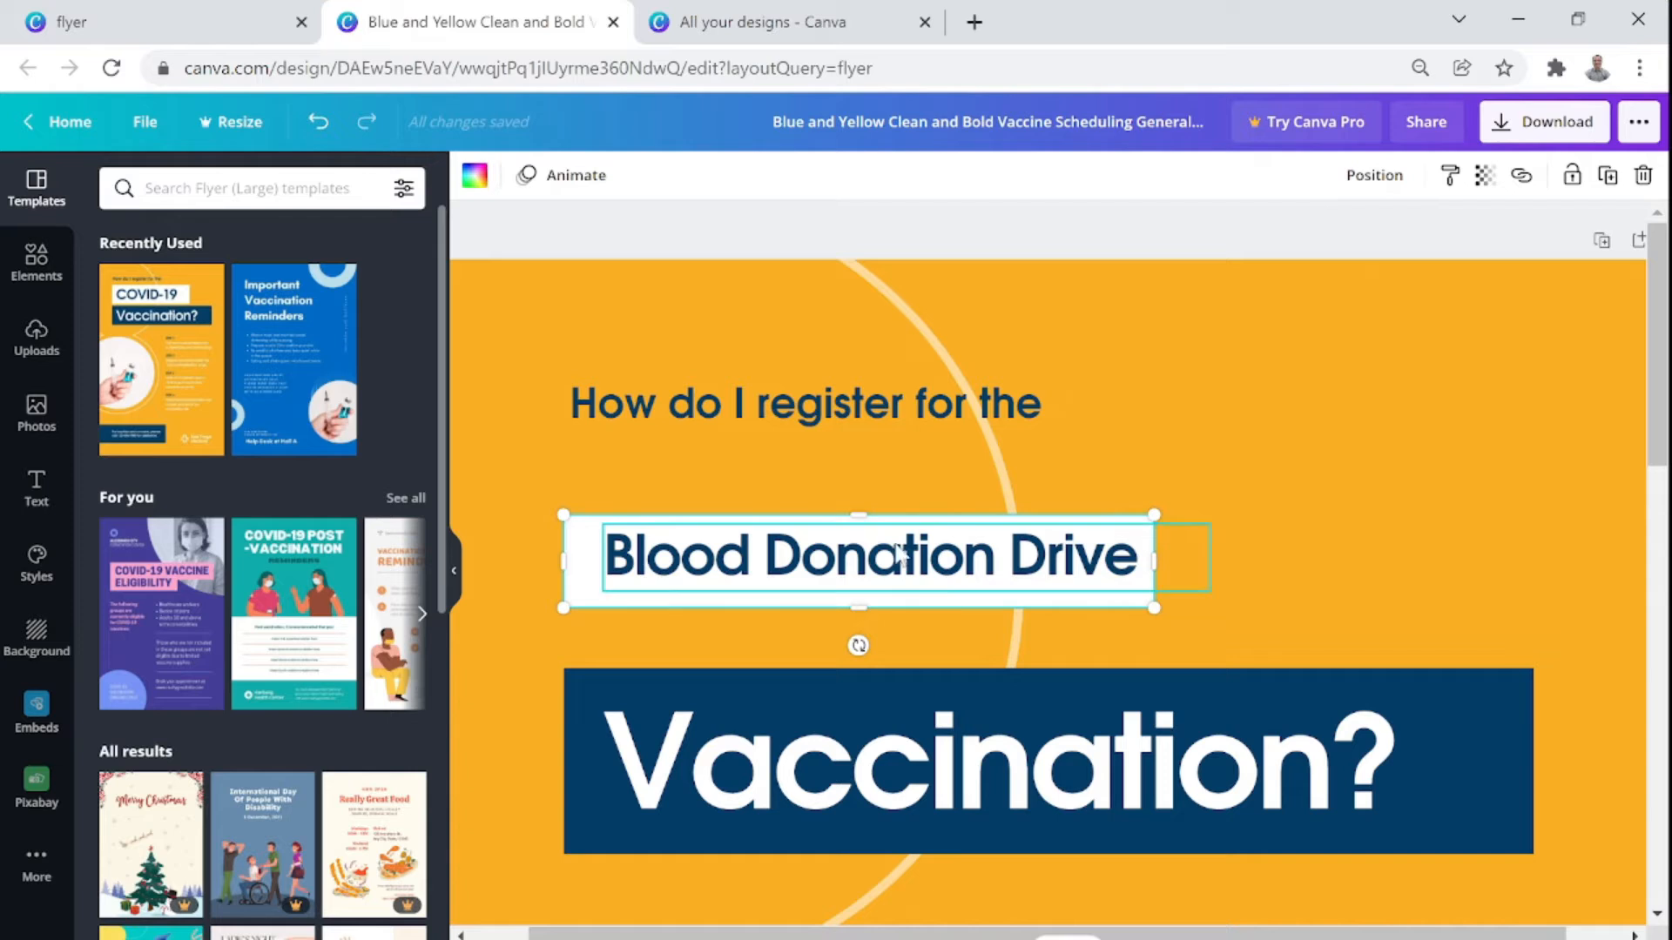
{"action": "left_click", "coordinate": [1261, 547]}
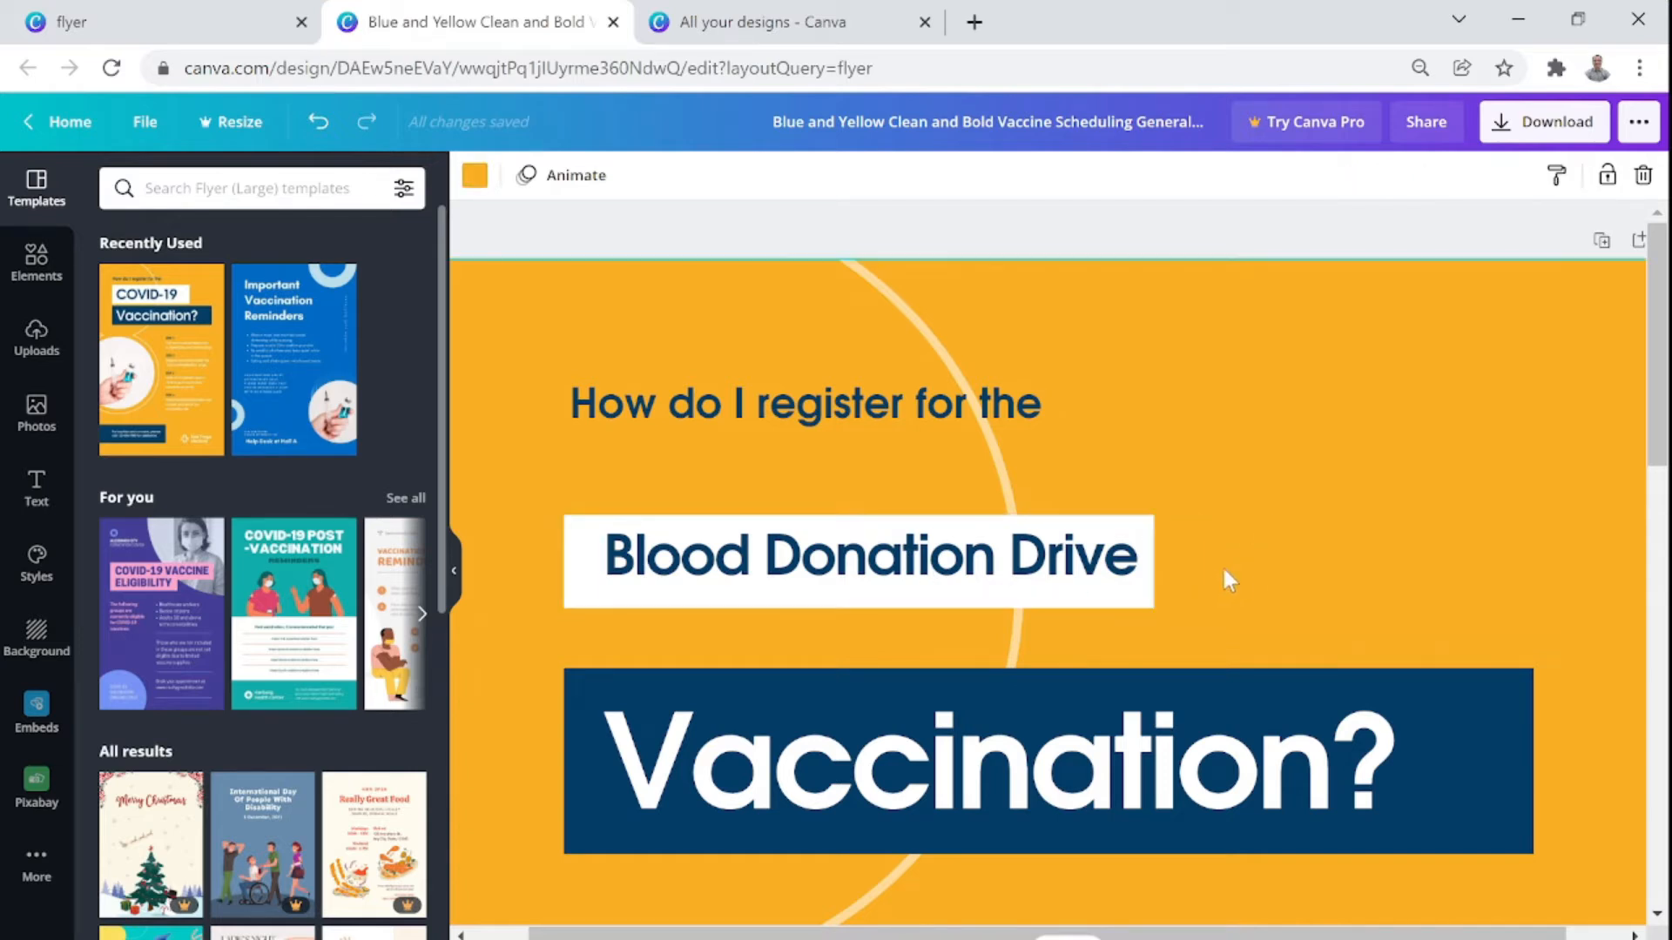
{"action": "left_click", "coordinate": [1113, 604]}
{"action": "left_click_drag", "start_coordinate": [1113, 604], "coordinate": [1113, 588]}
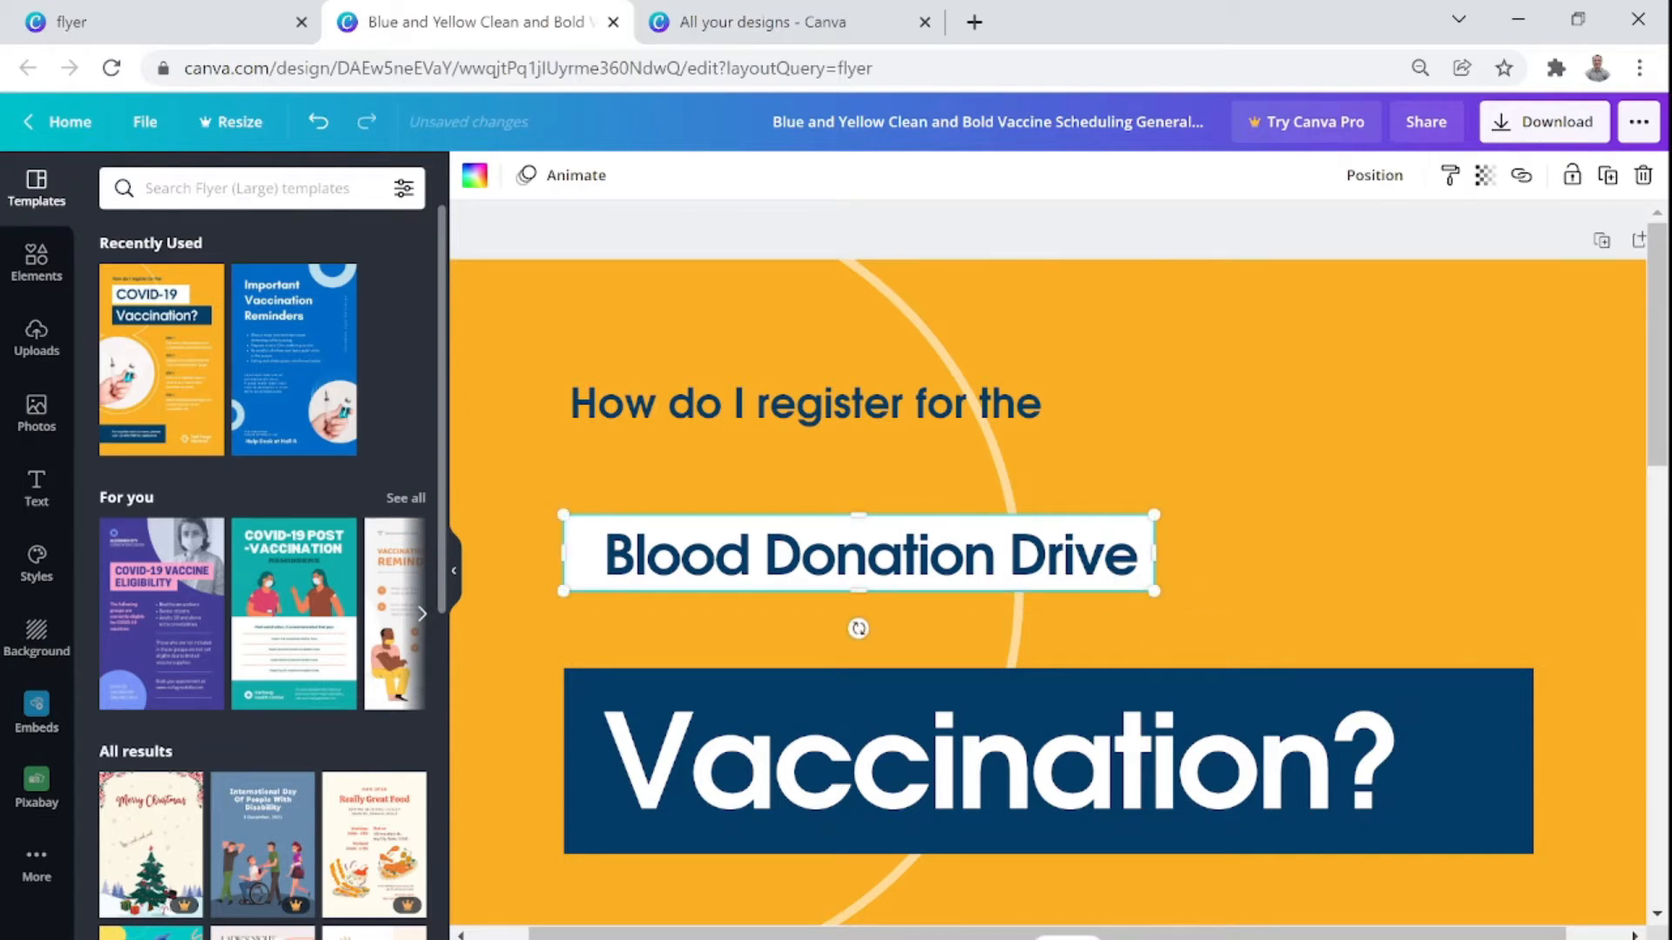
{"action": "scroll", "coordinate": [1048, 592], "scroll_direction": "down", "scroll_amount": 5}
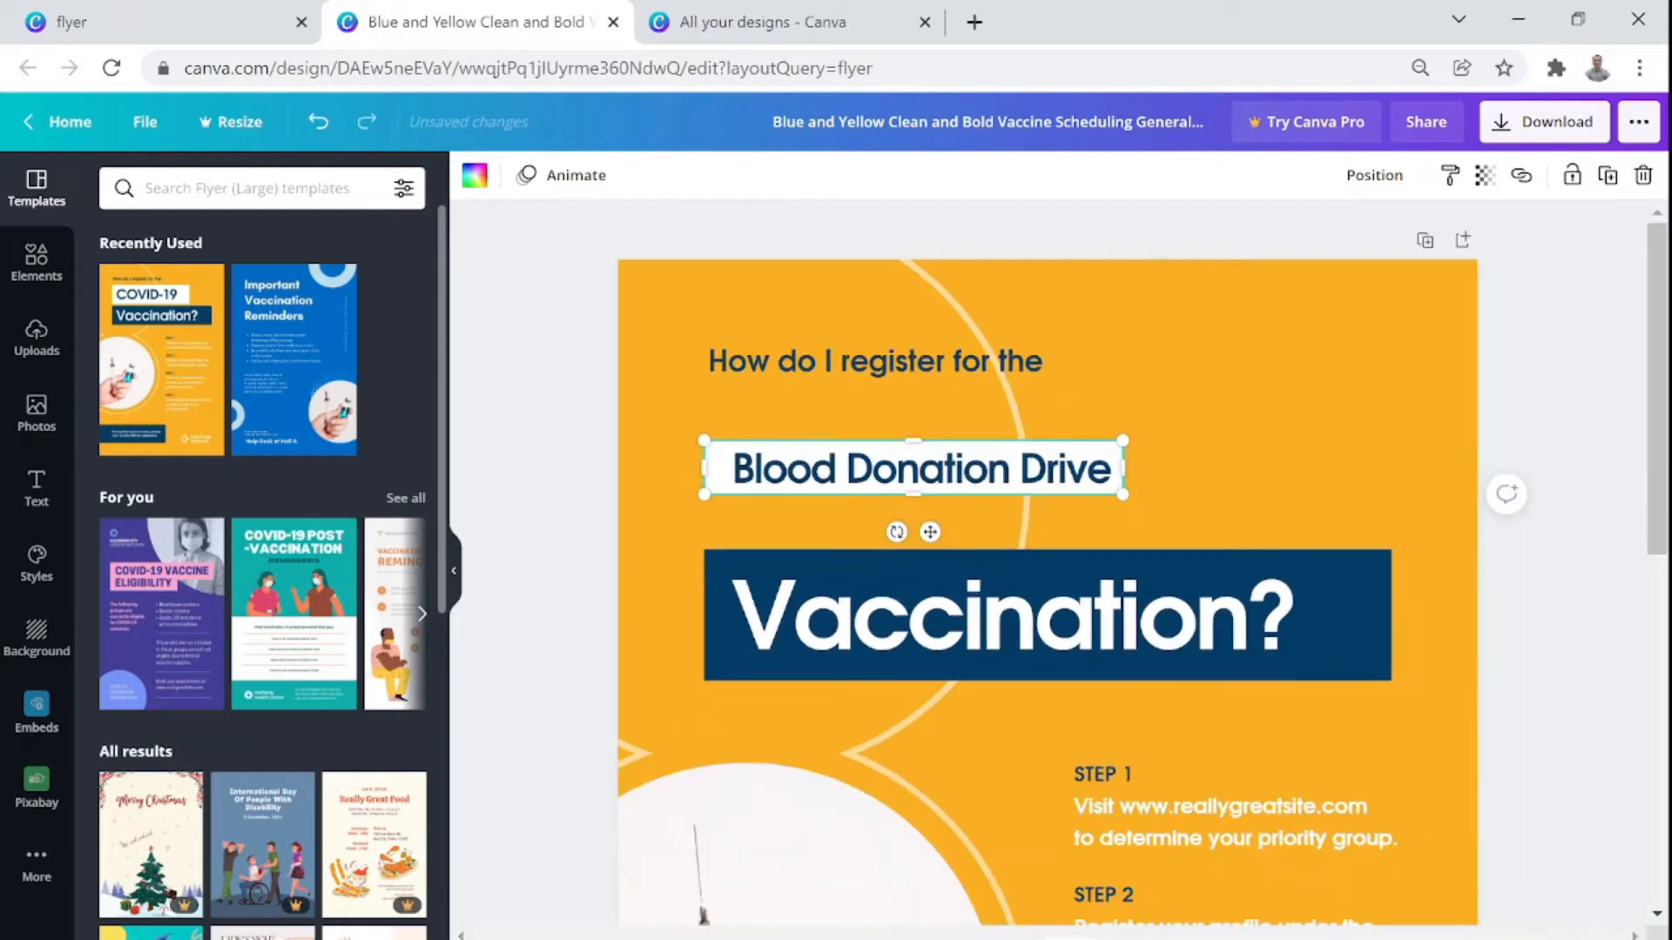
{"action": "scroll", "coordinate": [1048, 592], "scroll_direction": "down", "scroll_amount": 2}
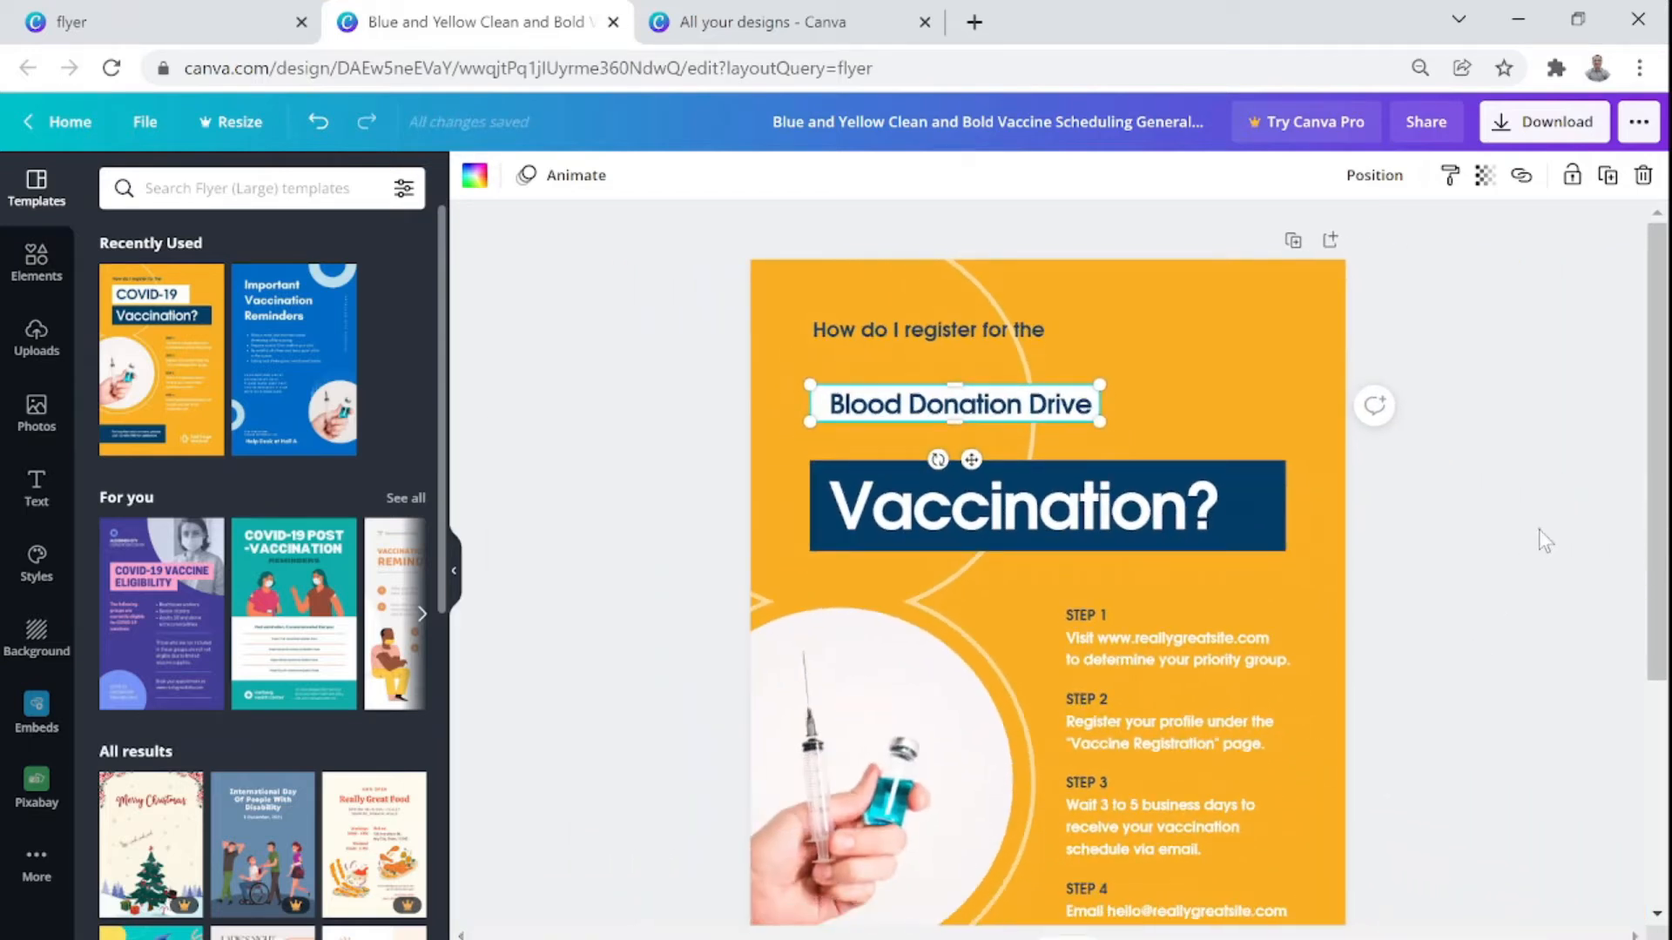
{"action": "left_click", "coordinate": [1513, 530]}
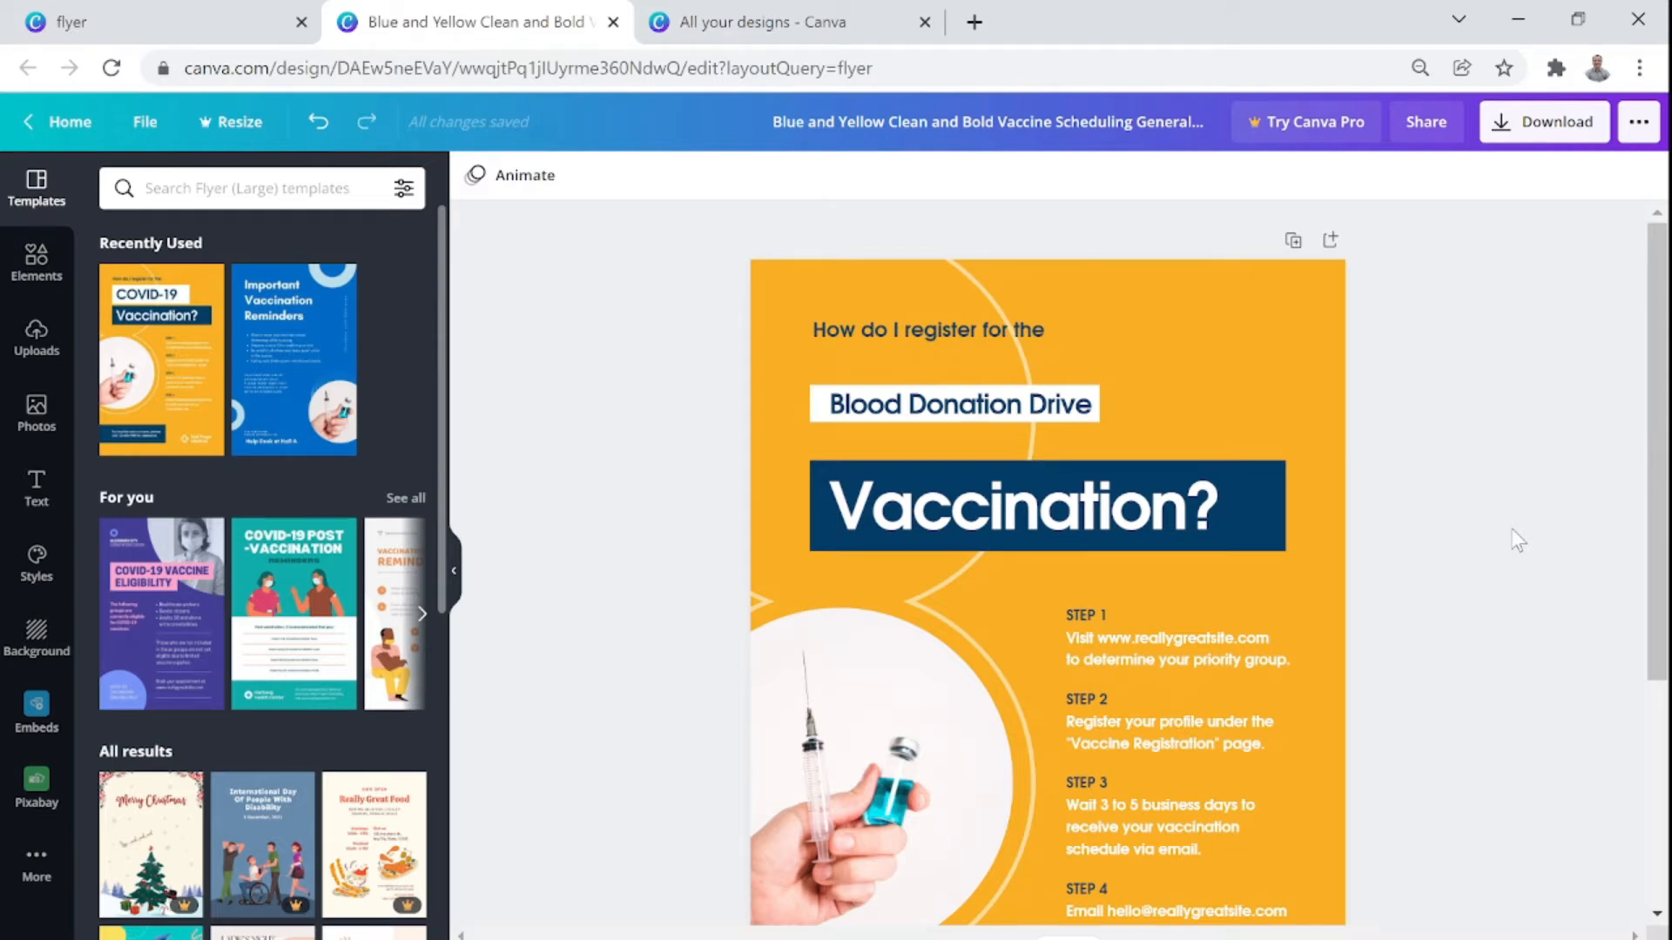
Shift the "Blood Donation Drive" text and its white rectangle together across the flyer so they sit centred above the "Vaccination?" banner
{"action": "left_click_drag", "start_coordinate": [1461, 442], "coordinate": [627, 370]}
{"action": "left_click", "coordinate": [730, 406]}
{"action": "left_click", "coordinate": [843, 415]}
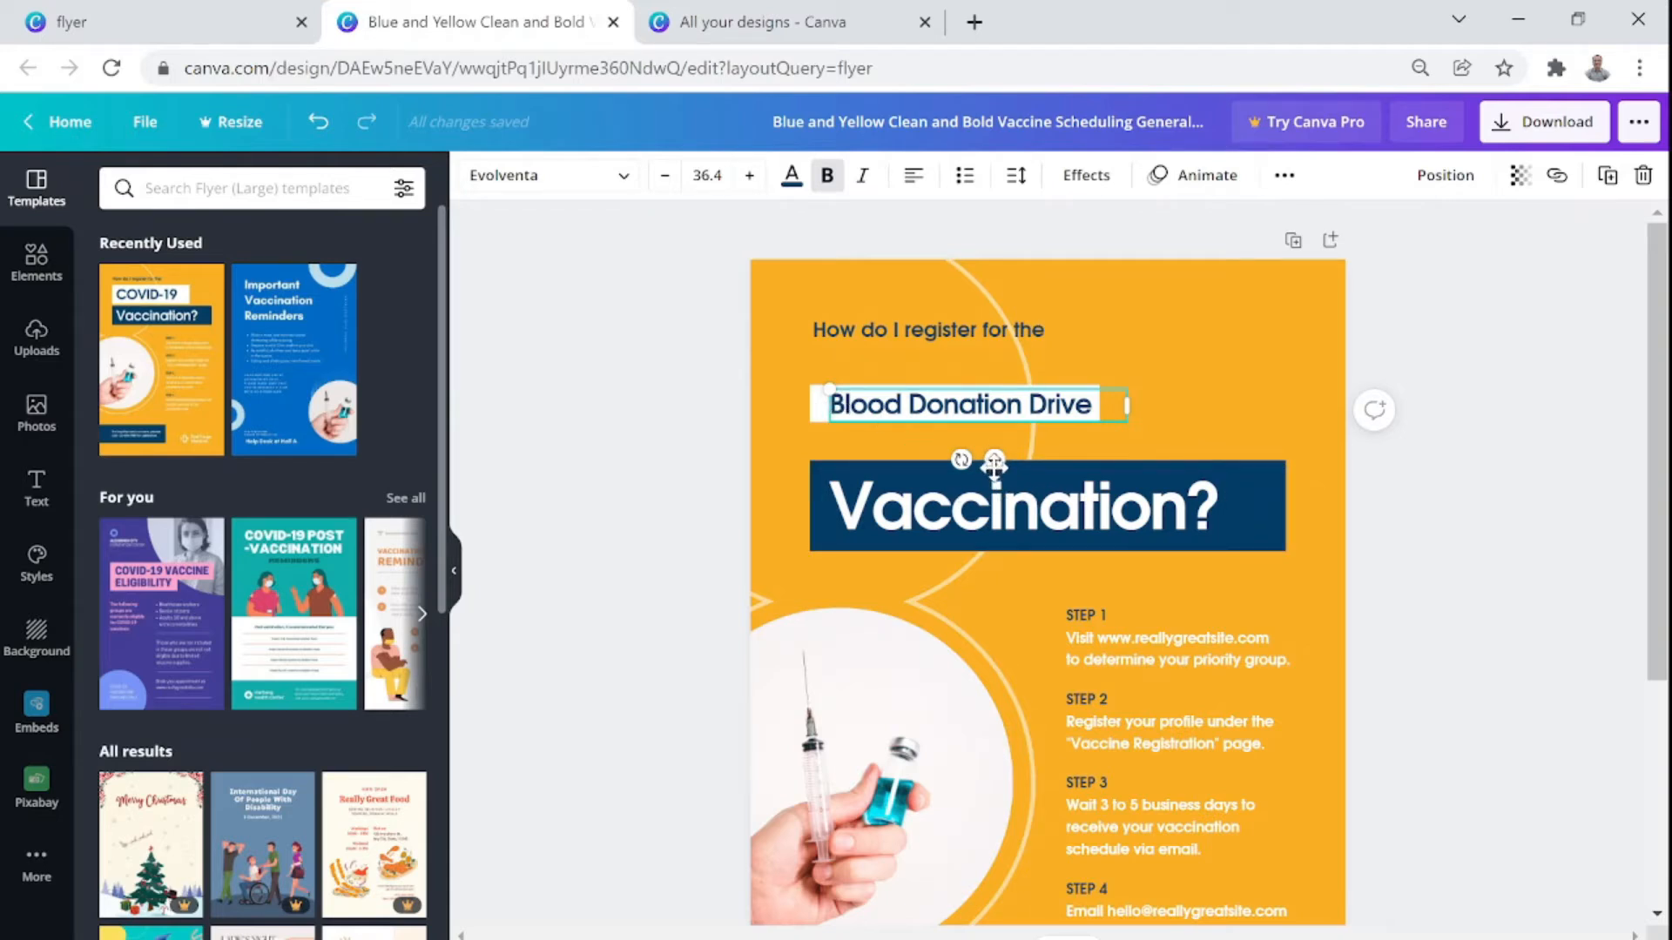
{"action": "left_click_drag", "start_coordinate": [984, 460], "coordinate": [1082, 459]}
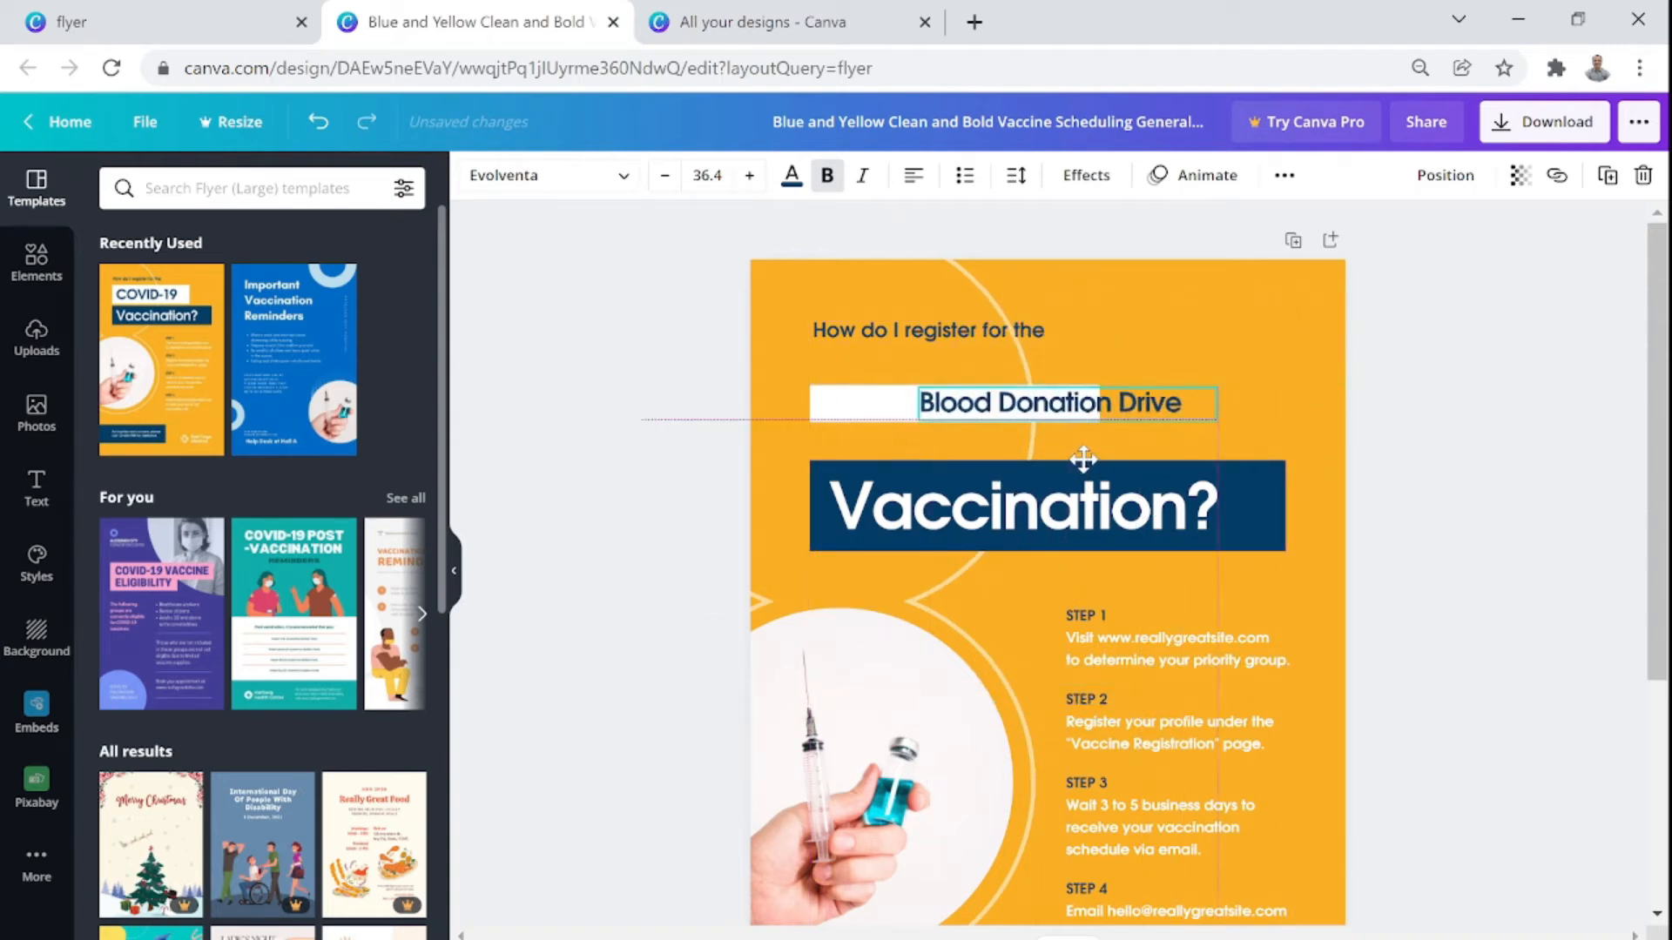
{"action": "left_click", "coordinate": [827, 409]}
{"action": "left_click_drag", "start_coordinate": [827, 410], "coordinate": [925, 409]}
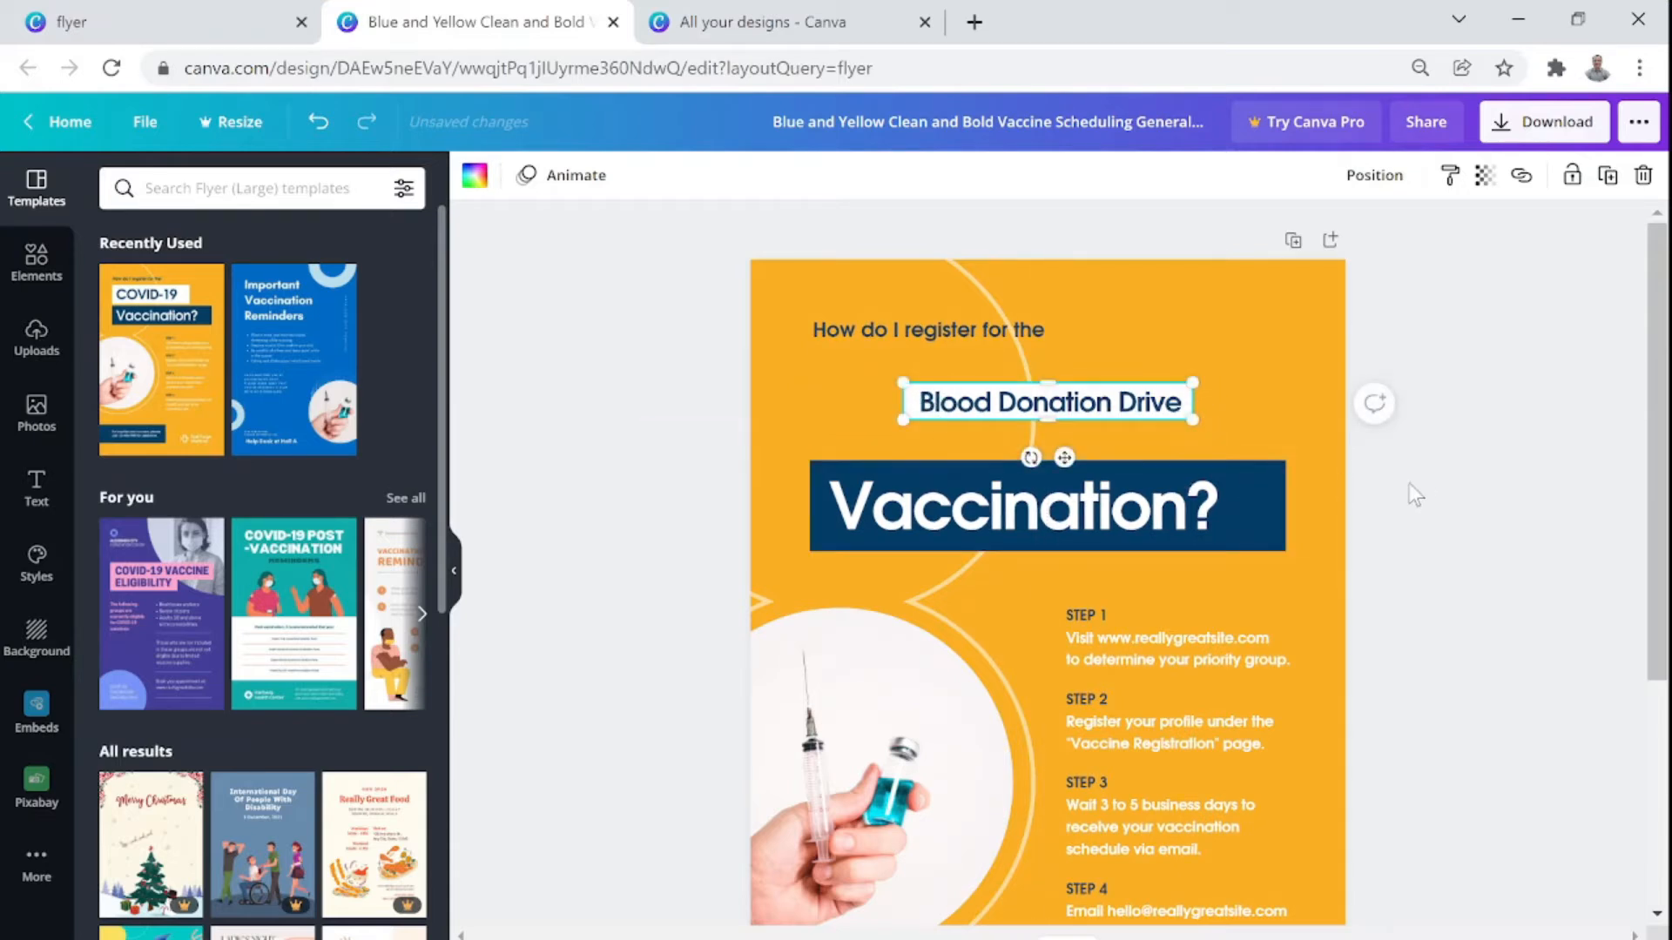
{"action": "left_click", "coordinate": [1496, 490]}
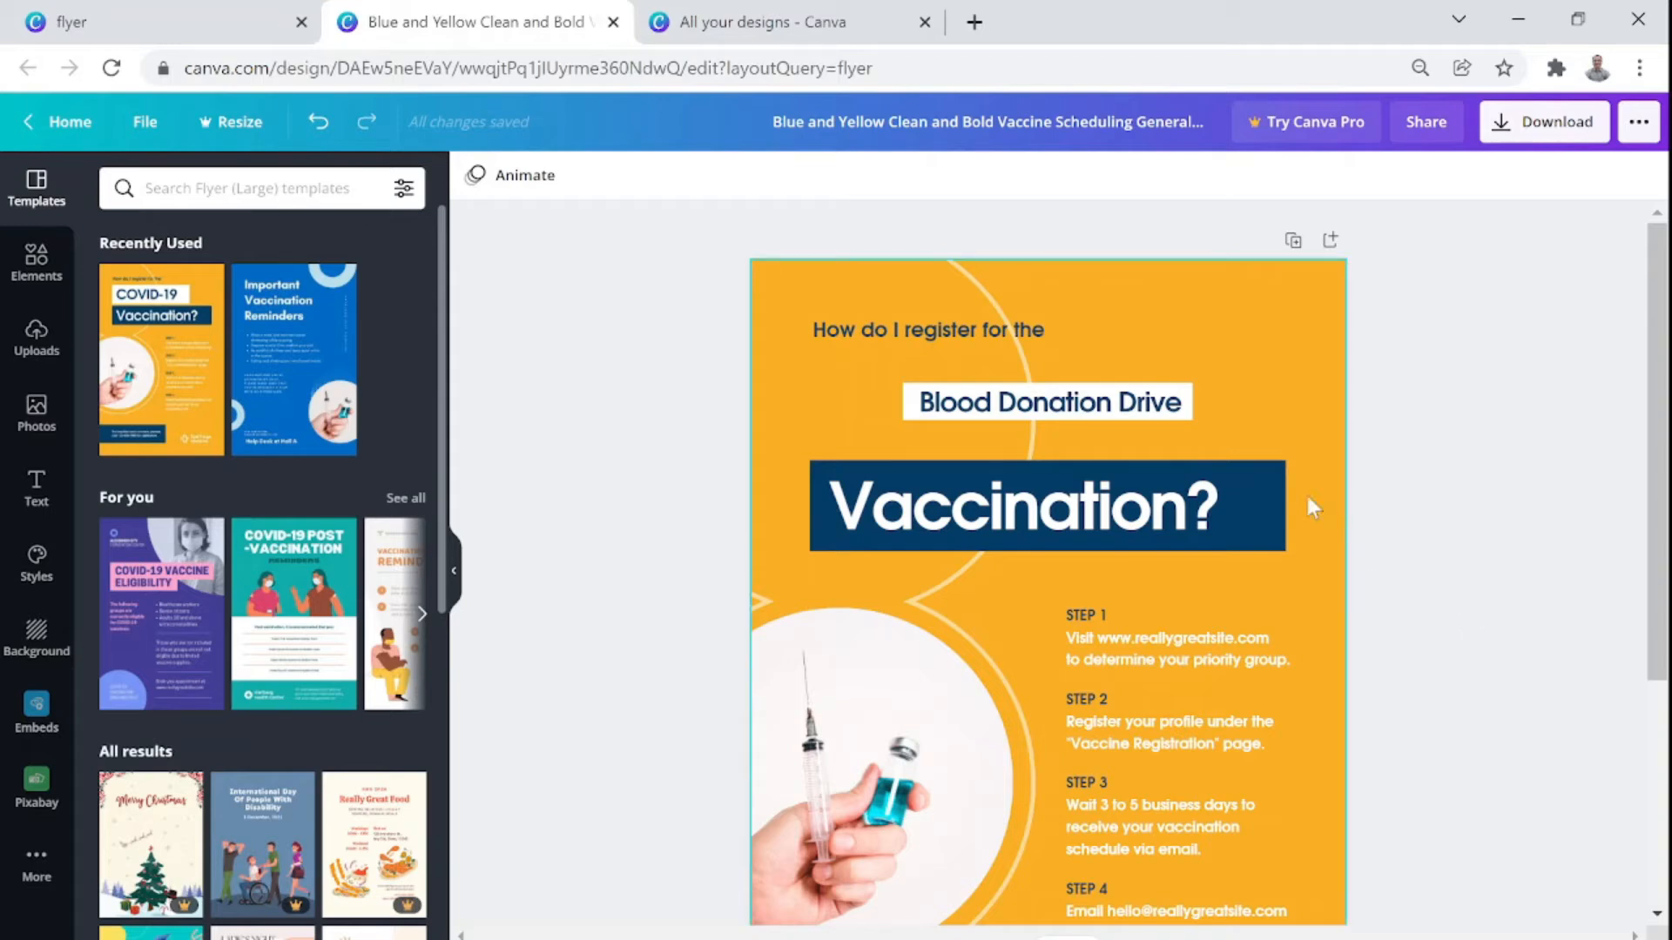
Recolour the white rectangle behind "Blood Donation Drive" with the custom green #37D88B
{"action": "left_click", "coordinate": [909, 415]}
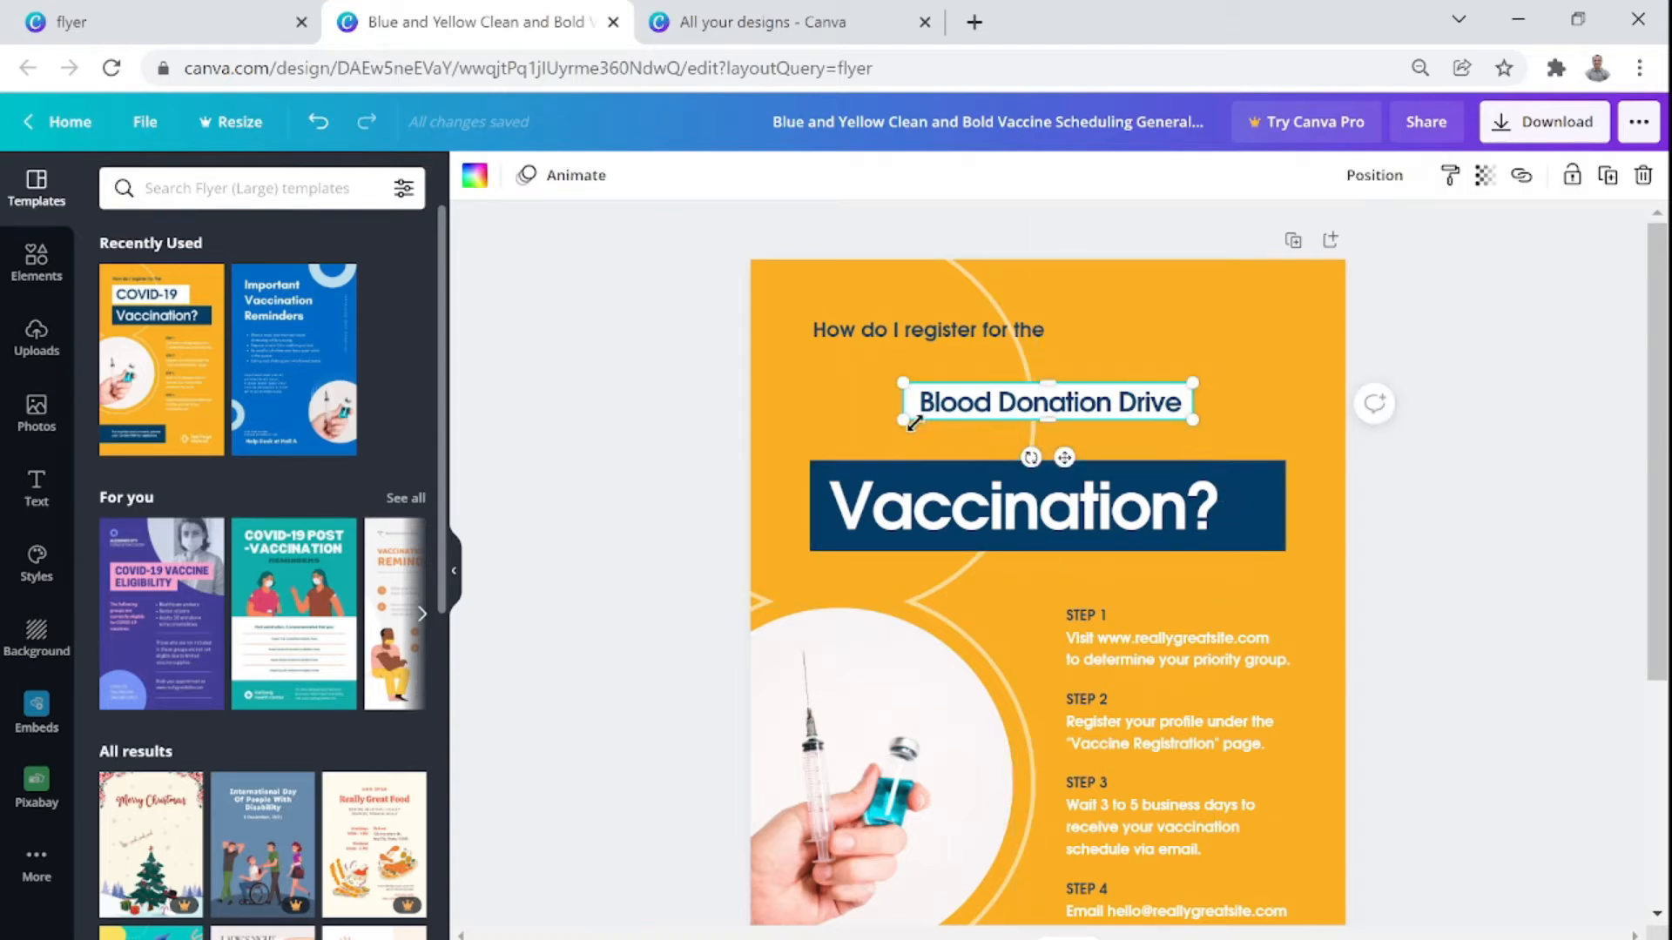
{"action": "left_click", "coordinate": [471, 191]}
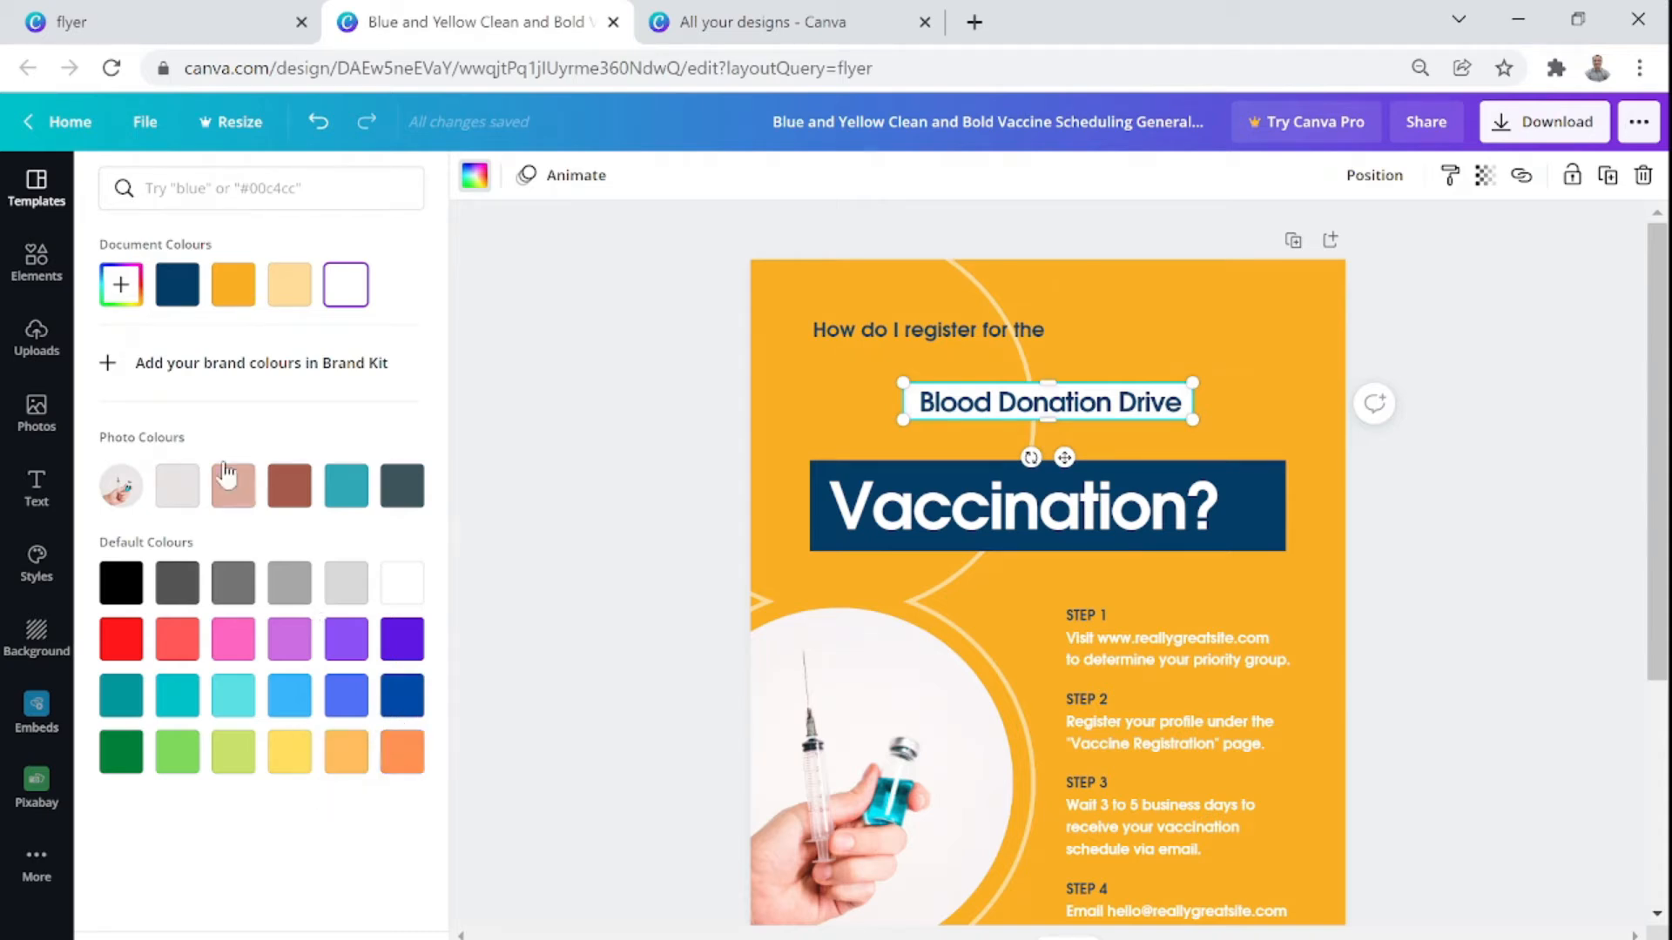
{"action": "left_click", "coordinate": [126, 298]}
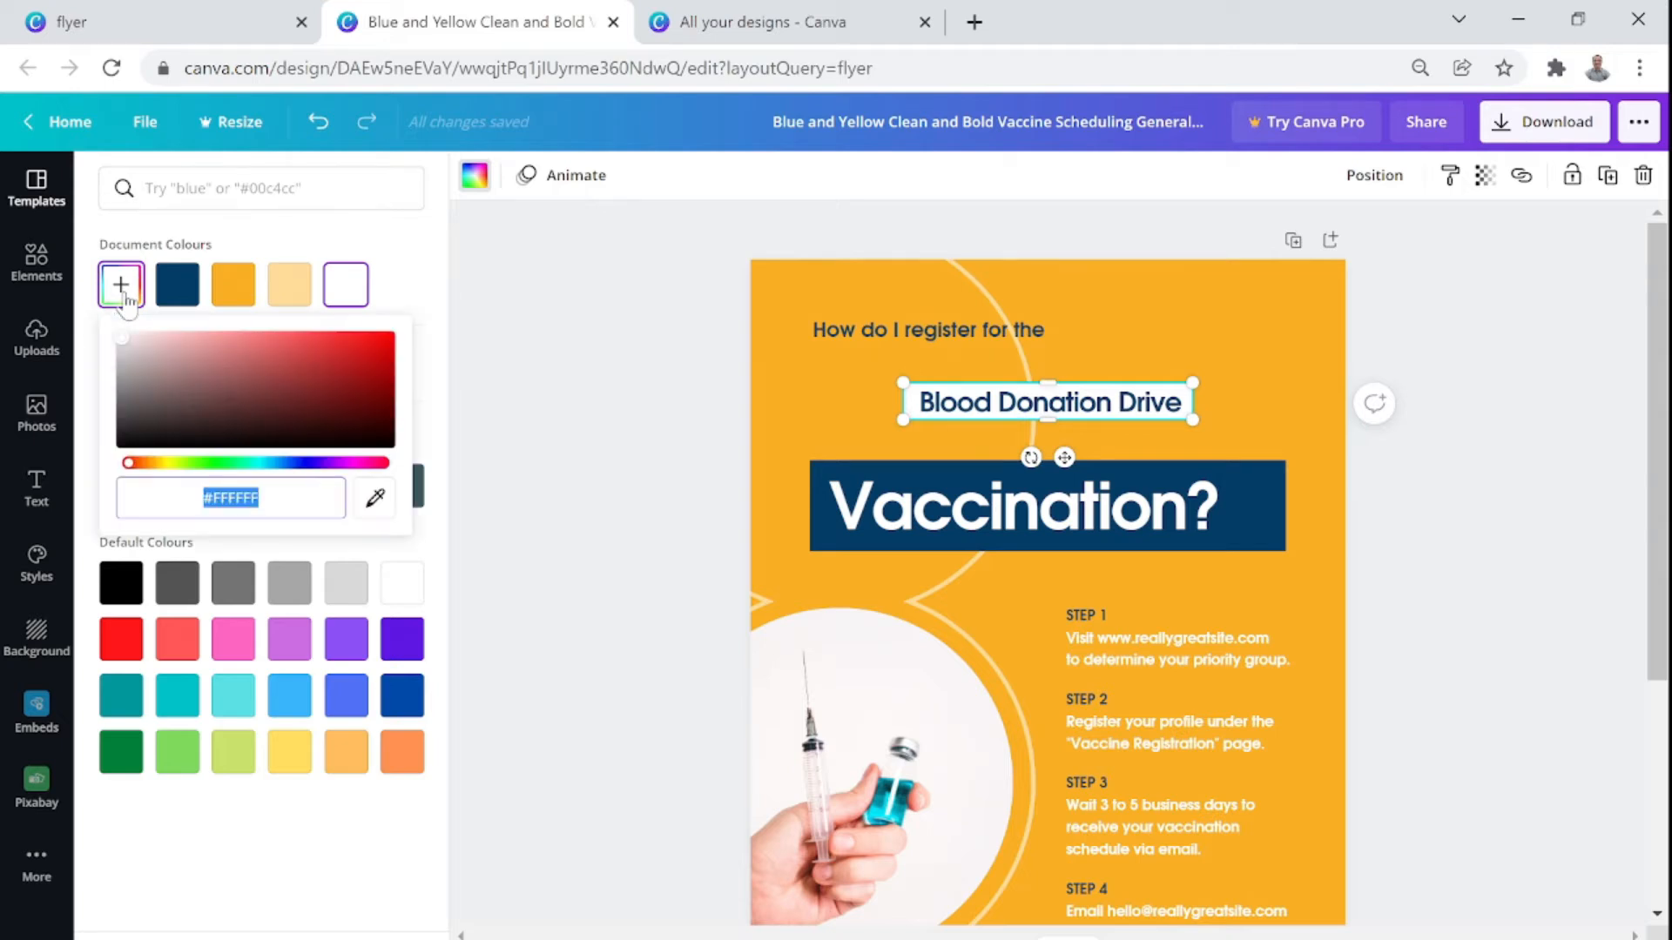
{"action": "left_click_drag", "start_coordinate": [129, 464], "coordinate": [239, 468]}
{"action": "left_click", "coordinate": [324, 350]}
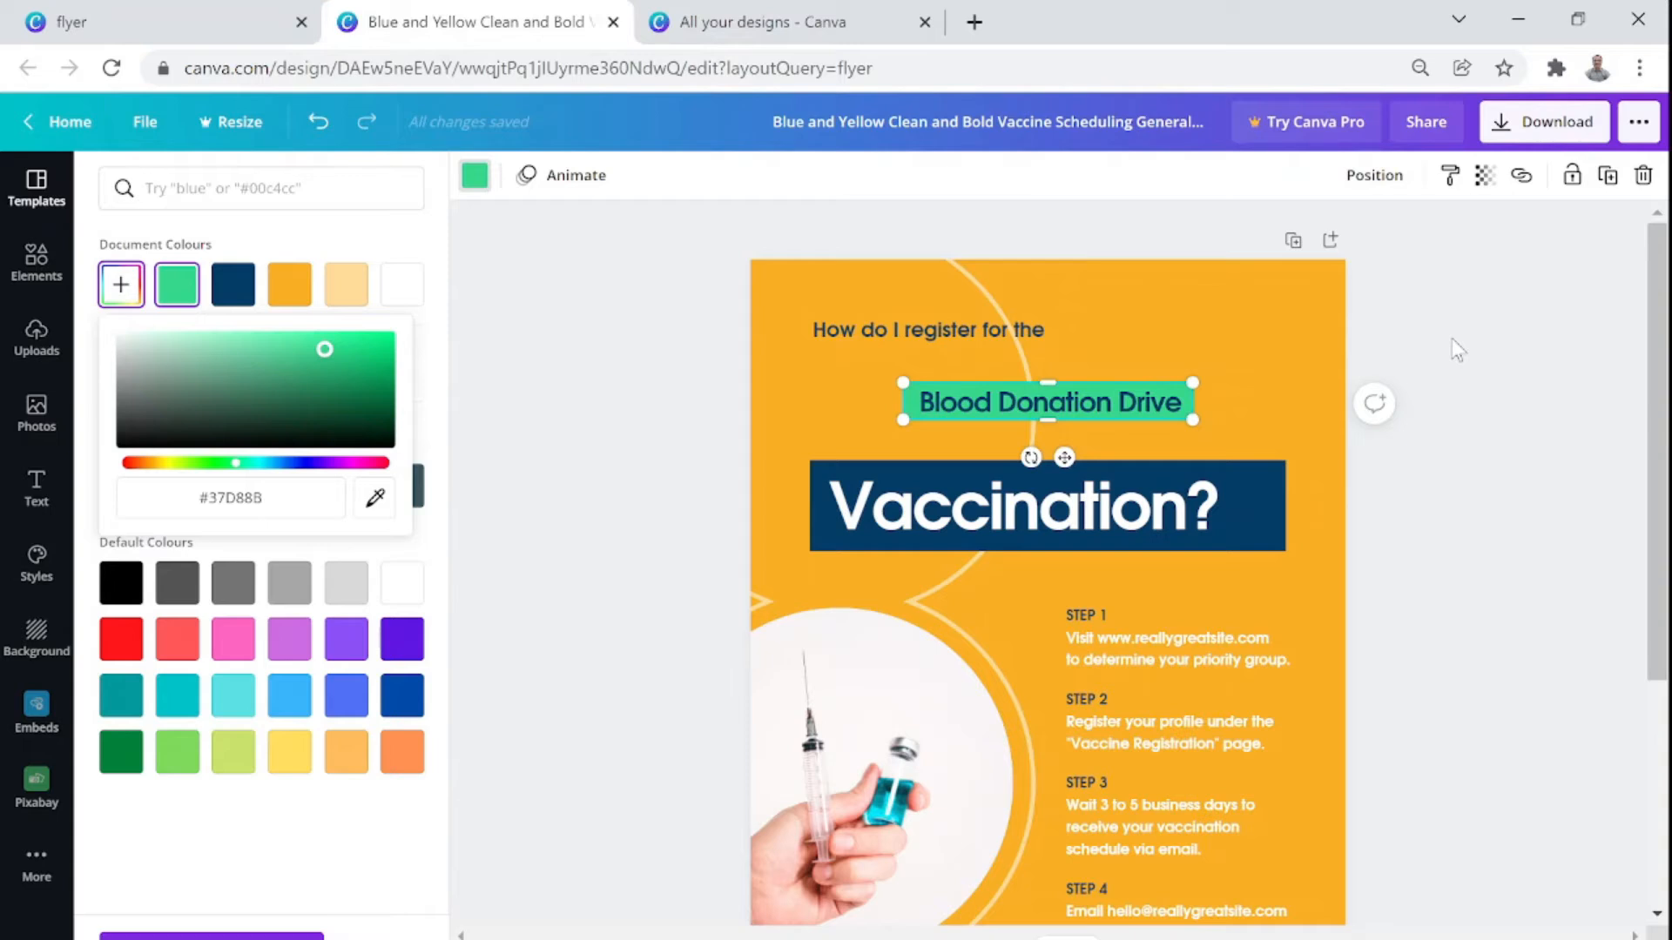
{"action": "key", "text": "Escape"}
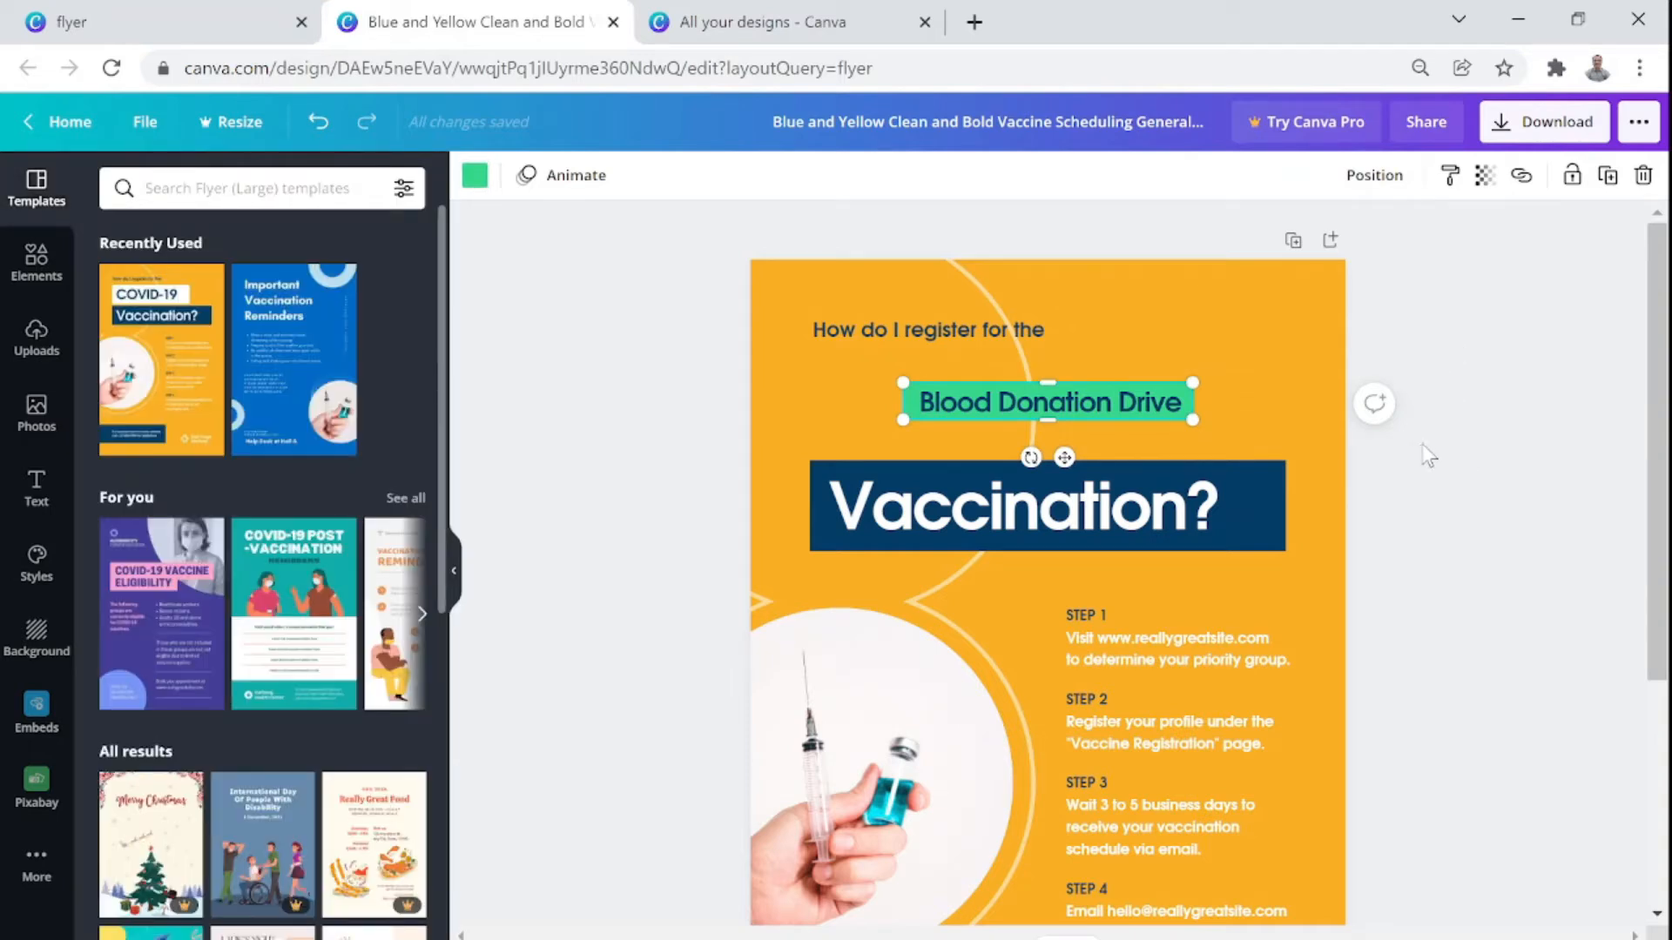
{"action": "left_click", "coordinate": [1432, 455]}
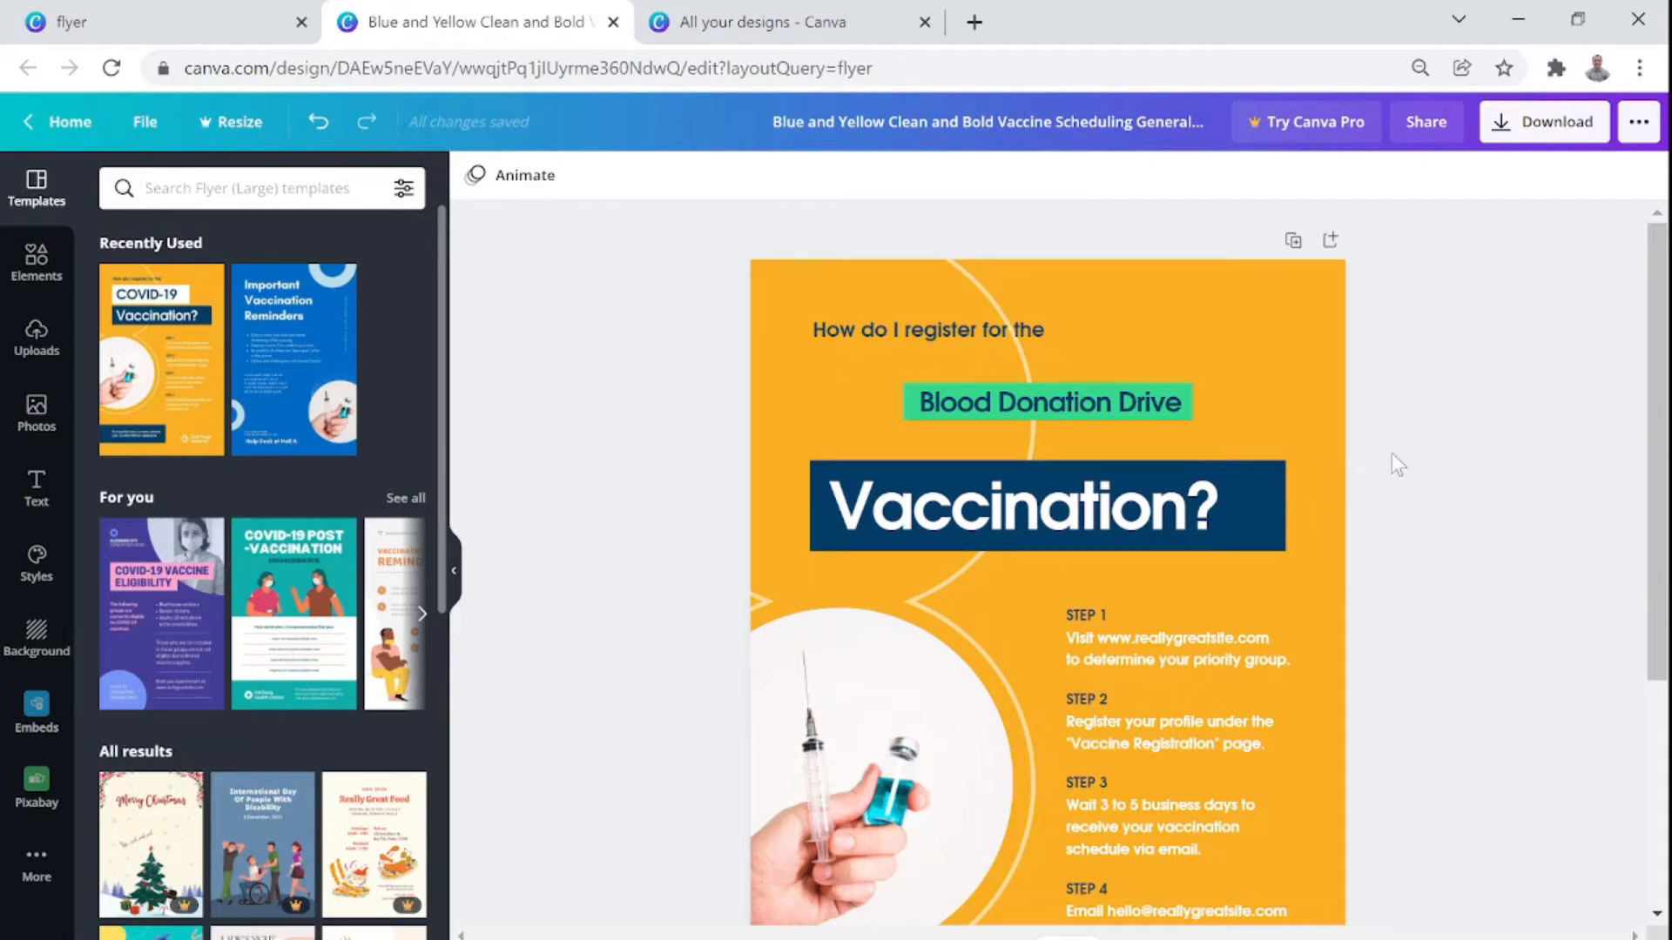
Replace the "Vaccination?" text in the dark blue banner with "Pune Management Aossication"
{"action": "left_click", "coordinate": [1161, 541]}
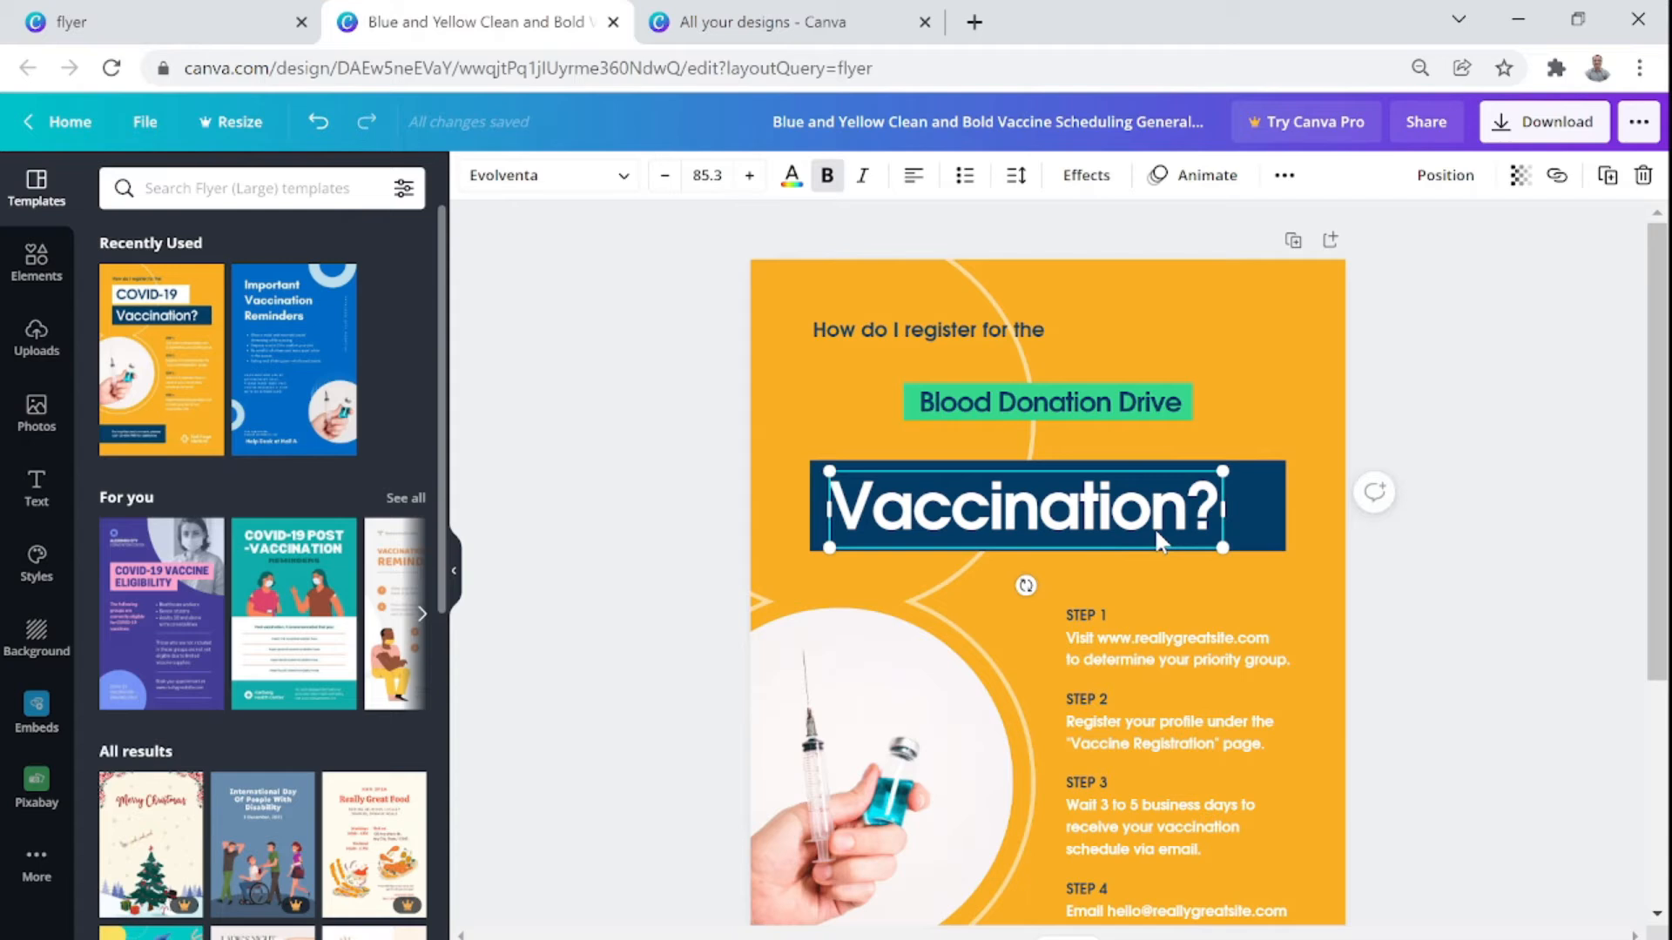
{"action": "double_click", "coordinate": [1161, 541]}
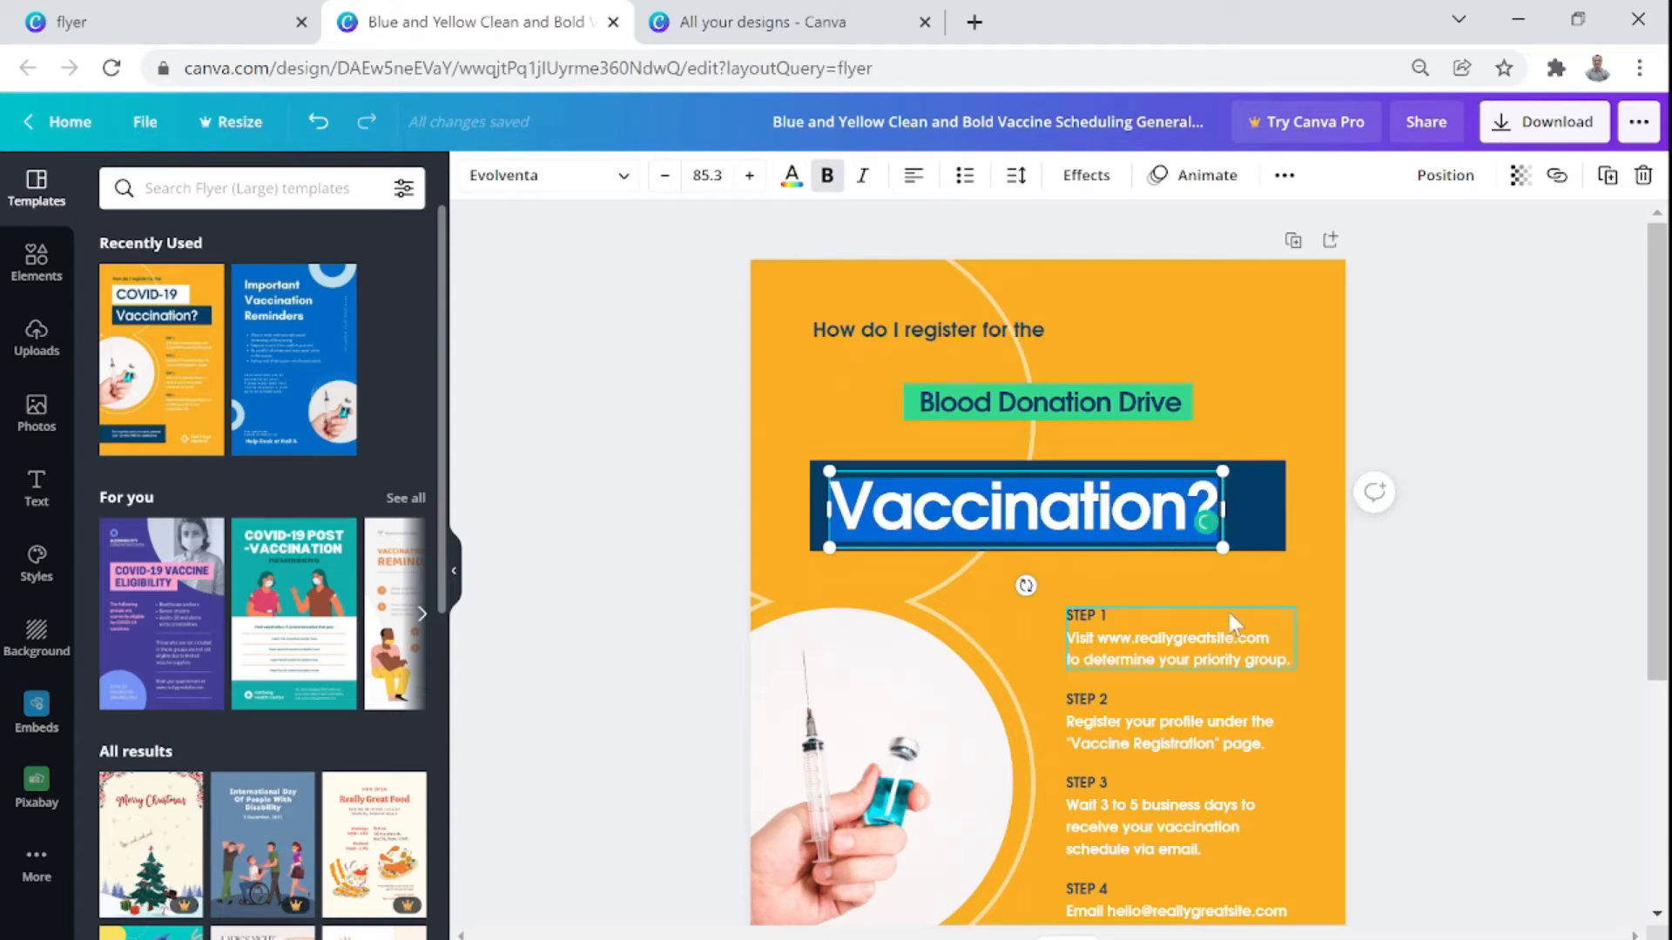
{"action": "type", "text": "Pune "}
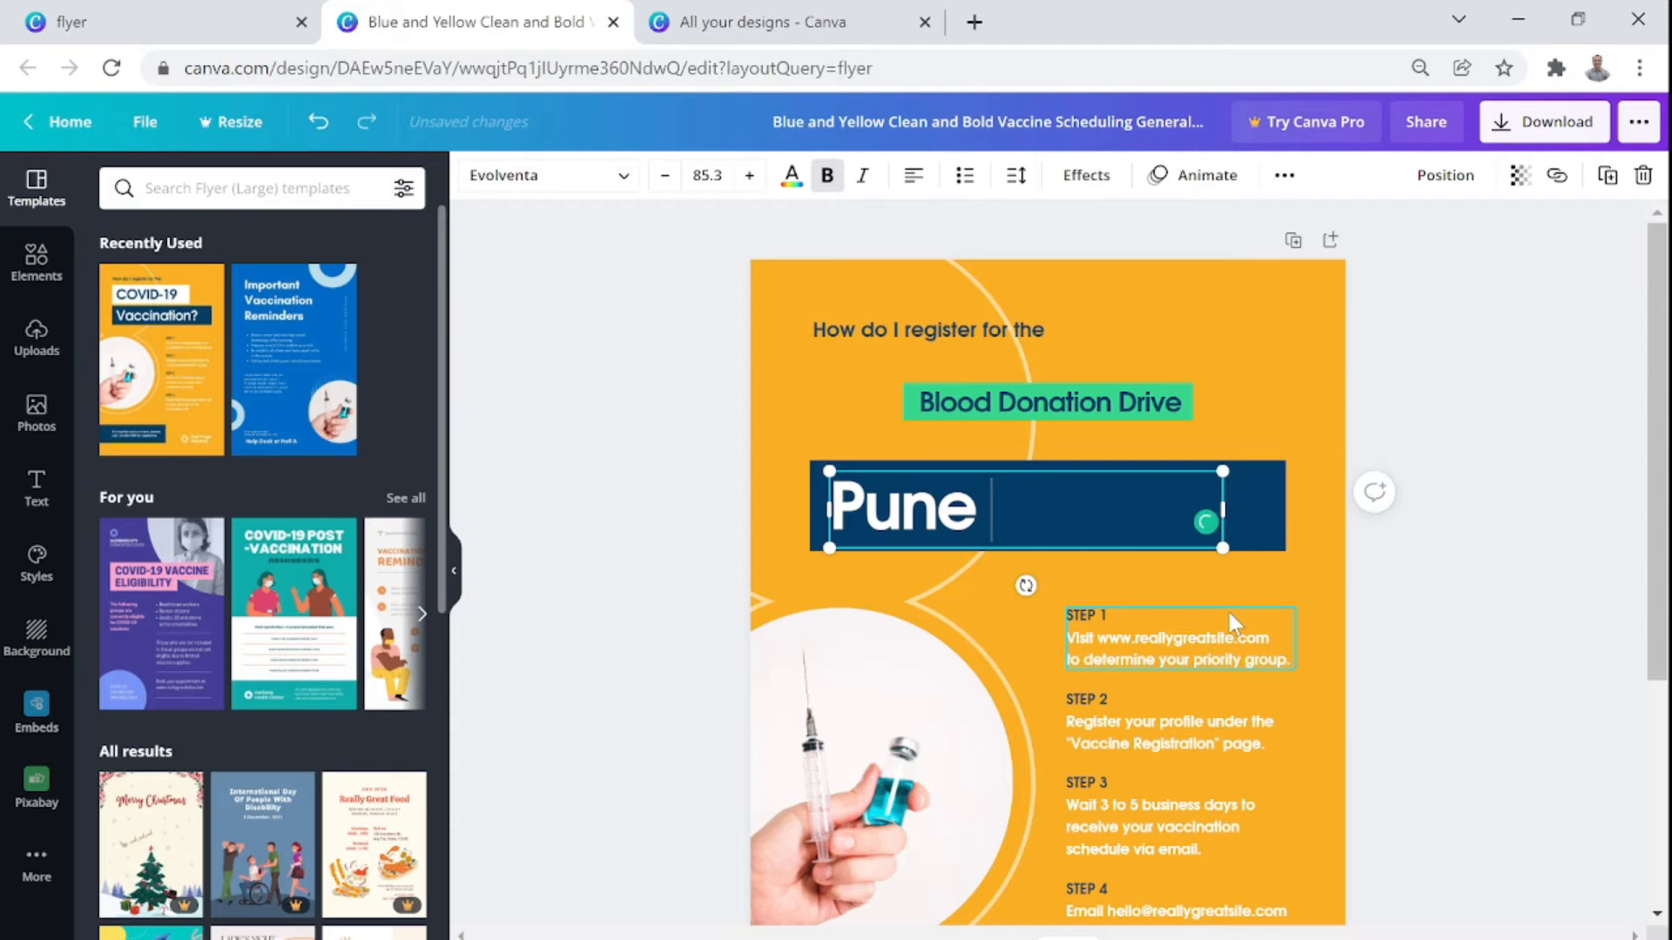
{"action": "type", "text": "Manag"}
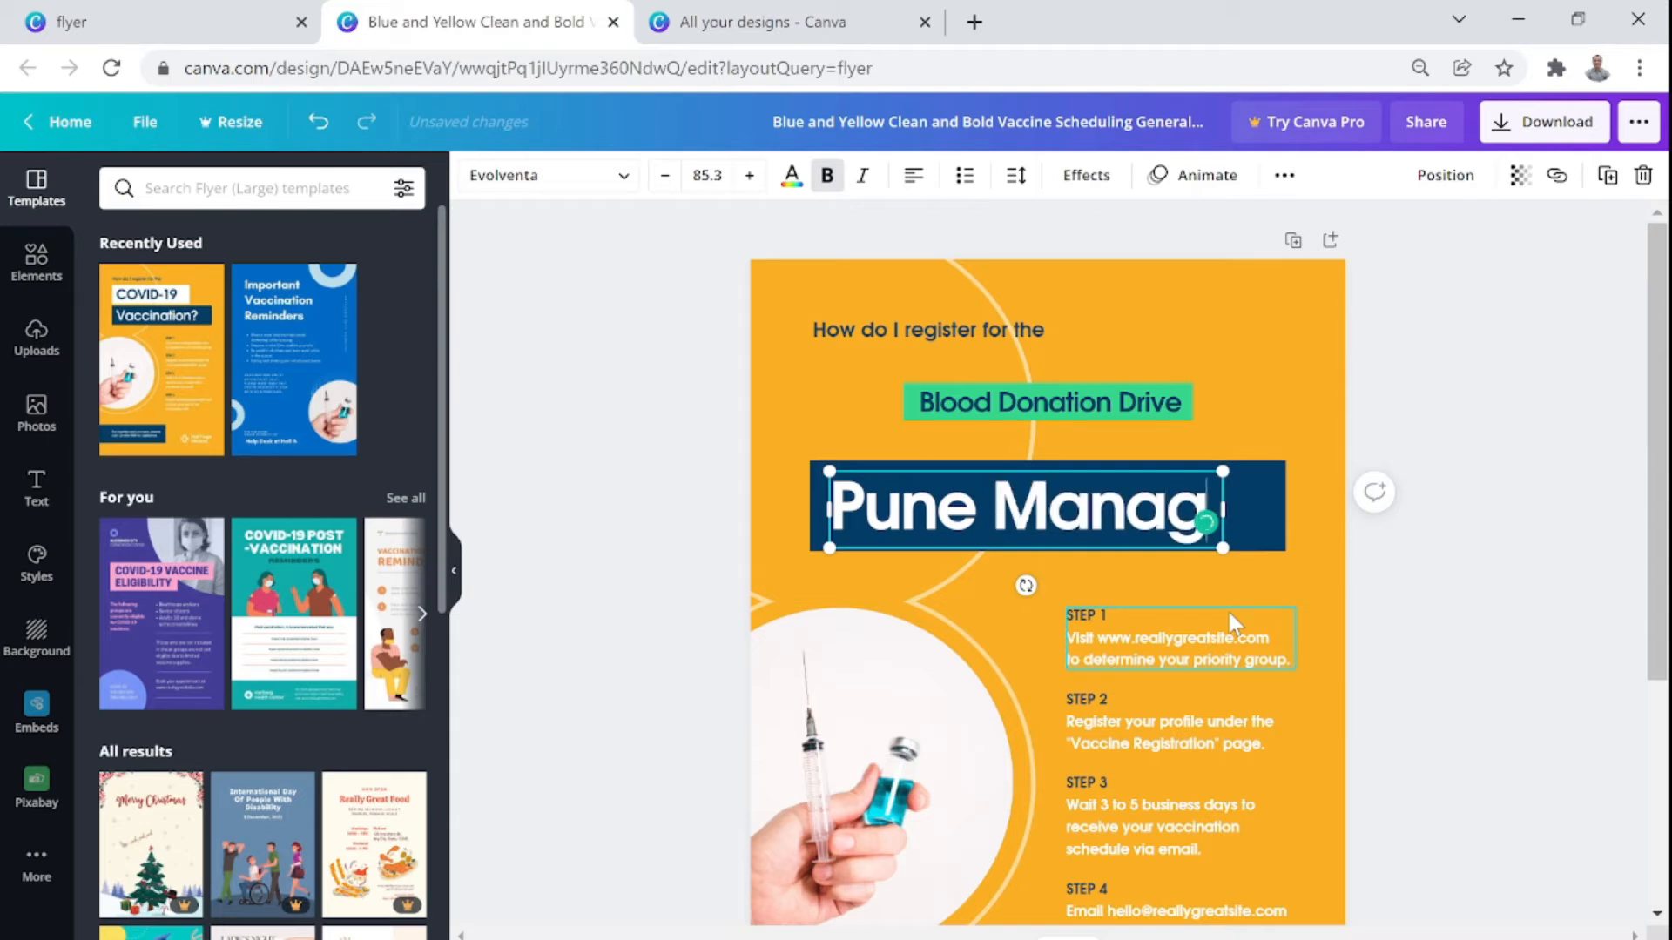
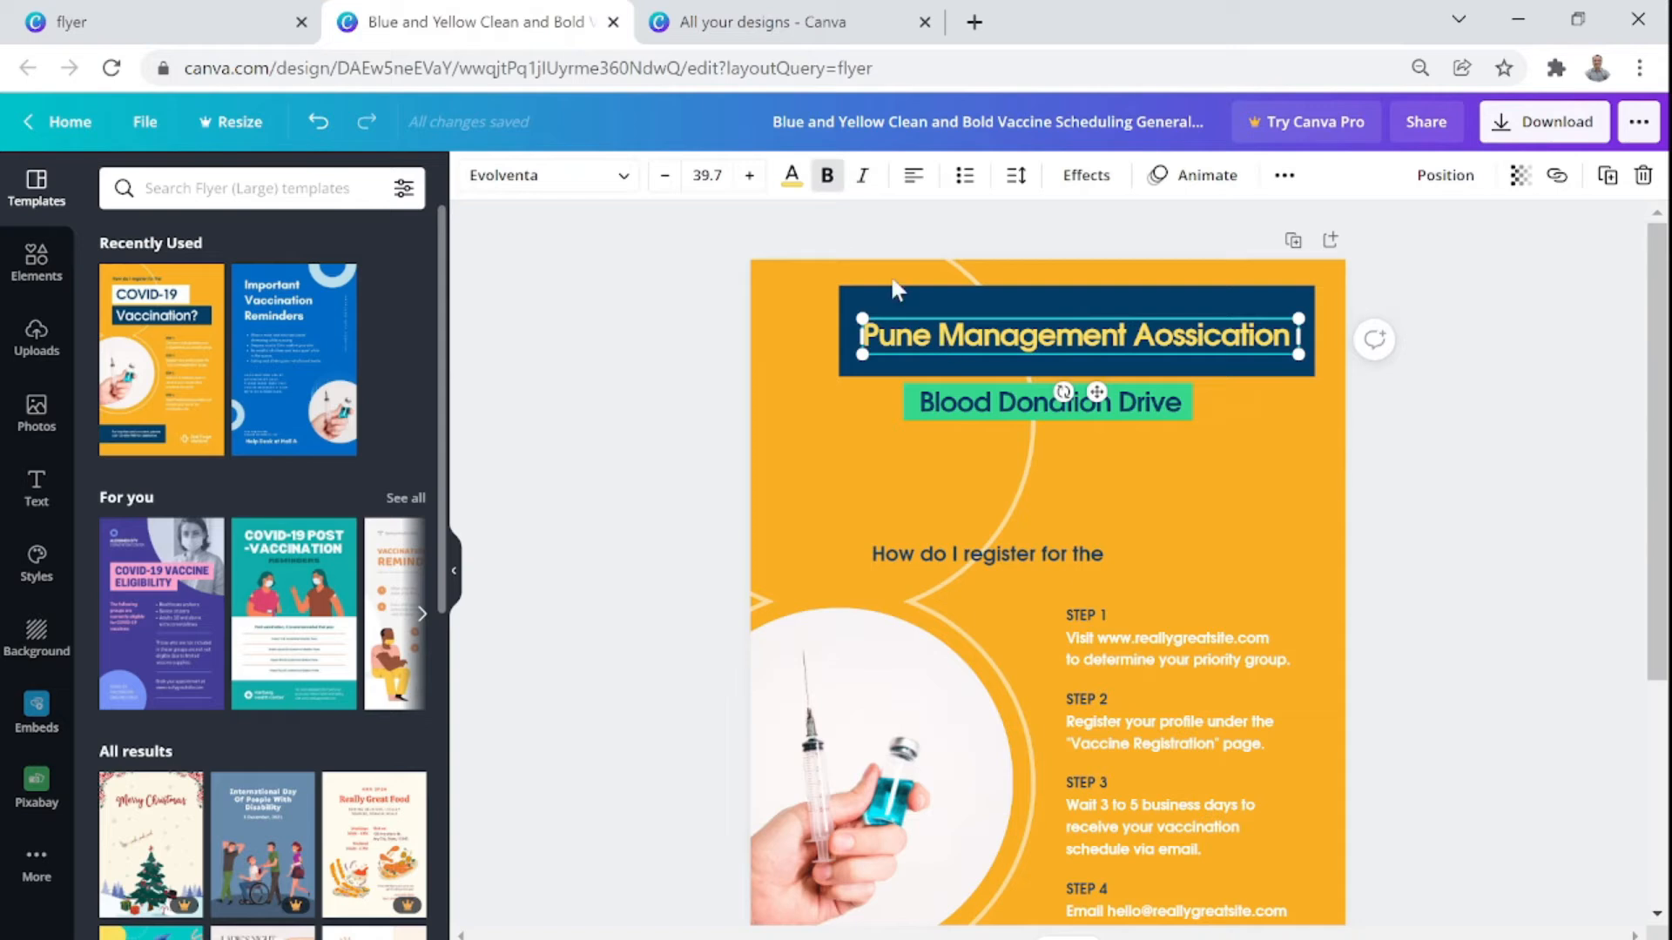
Search the fonts for "amarnath" for the "Pune Management Aossication" heading and return to the full font list
{"action": "left_click", "coordinate": [514, 183]}
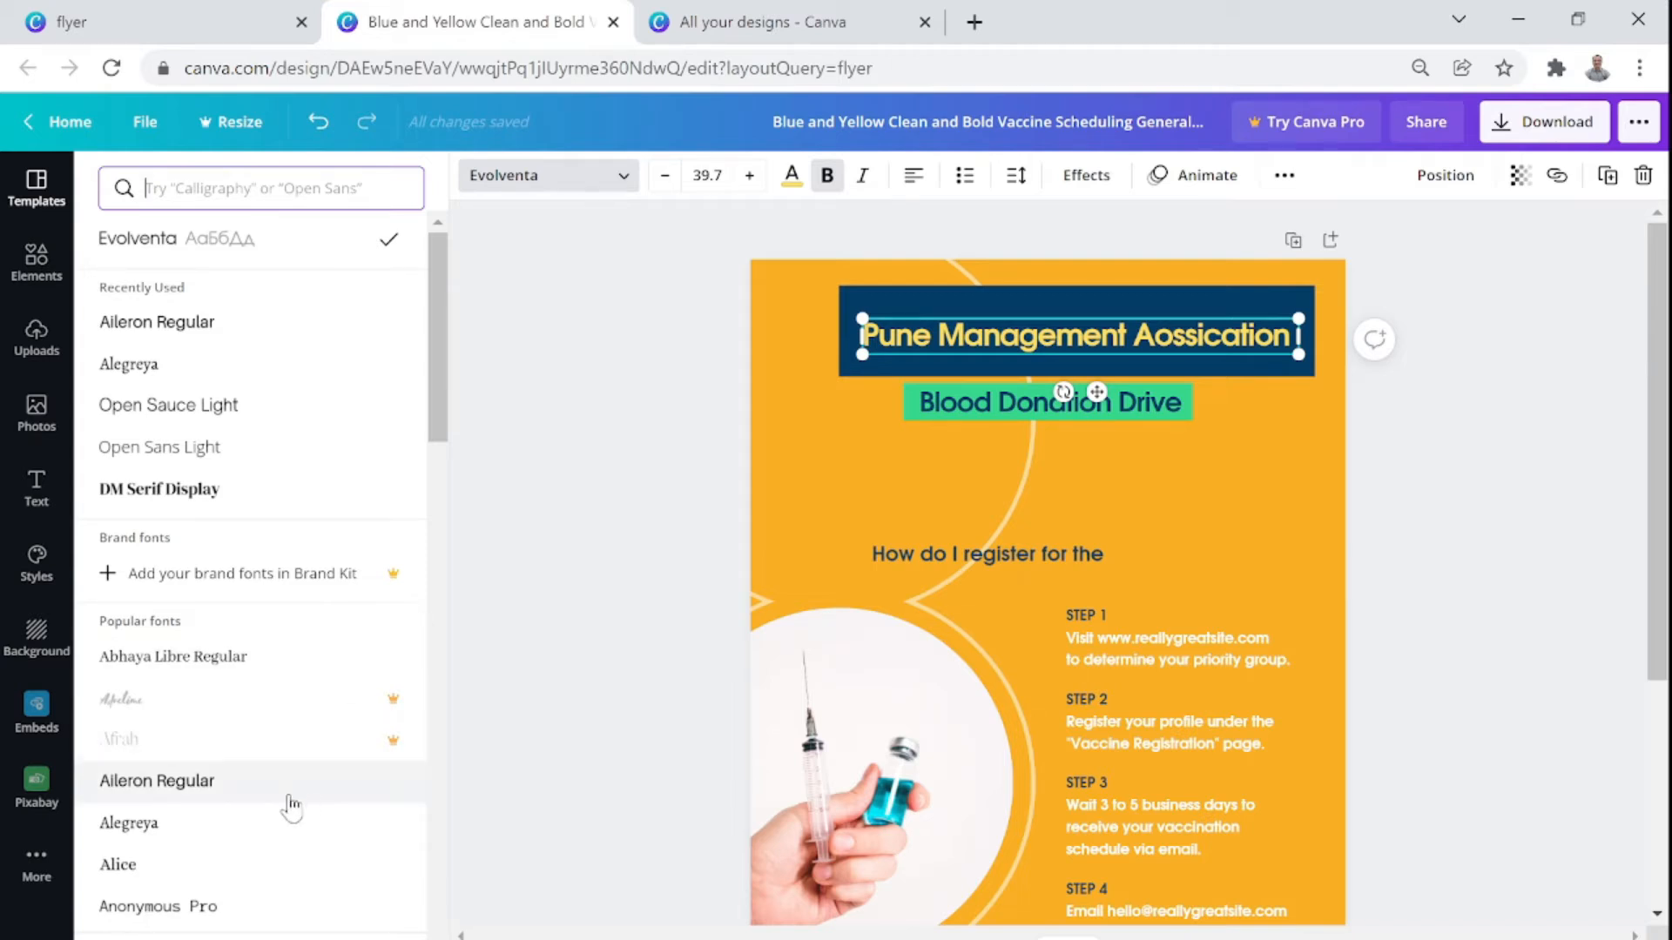
{"action": "scroll", "coordinate": [244, 740], "scroll_direction": "down", "scroll_amount": 6}
{"action": "scroll", "coordinate": [247, 743], "scroll_direction": "down", "scroll_amount": 10}
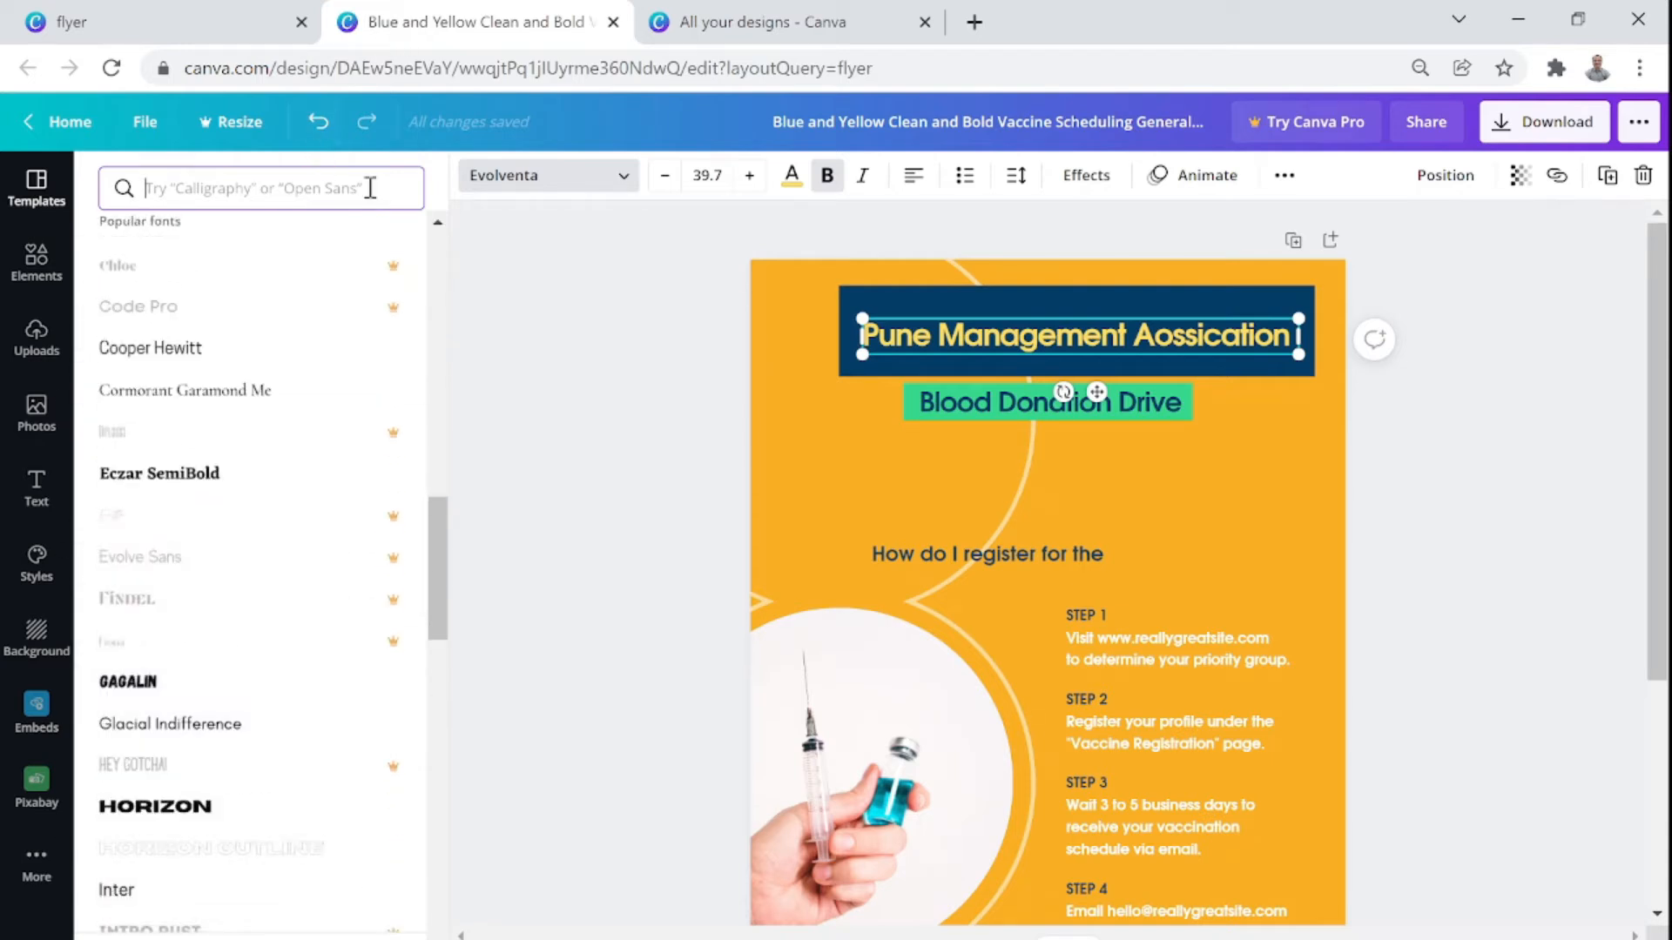
{"action": "type", "text": "ama"}
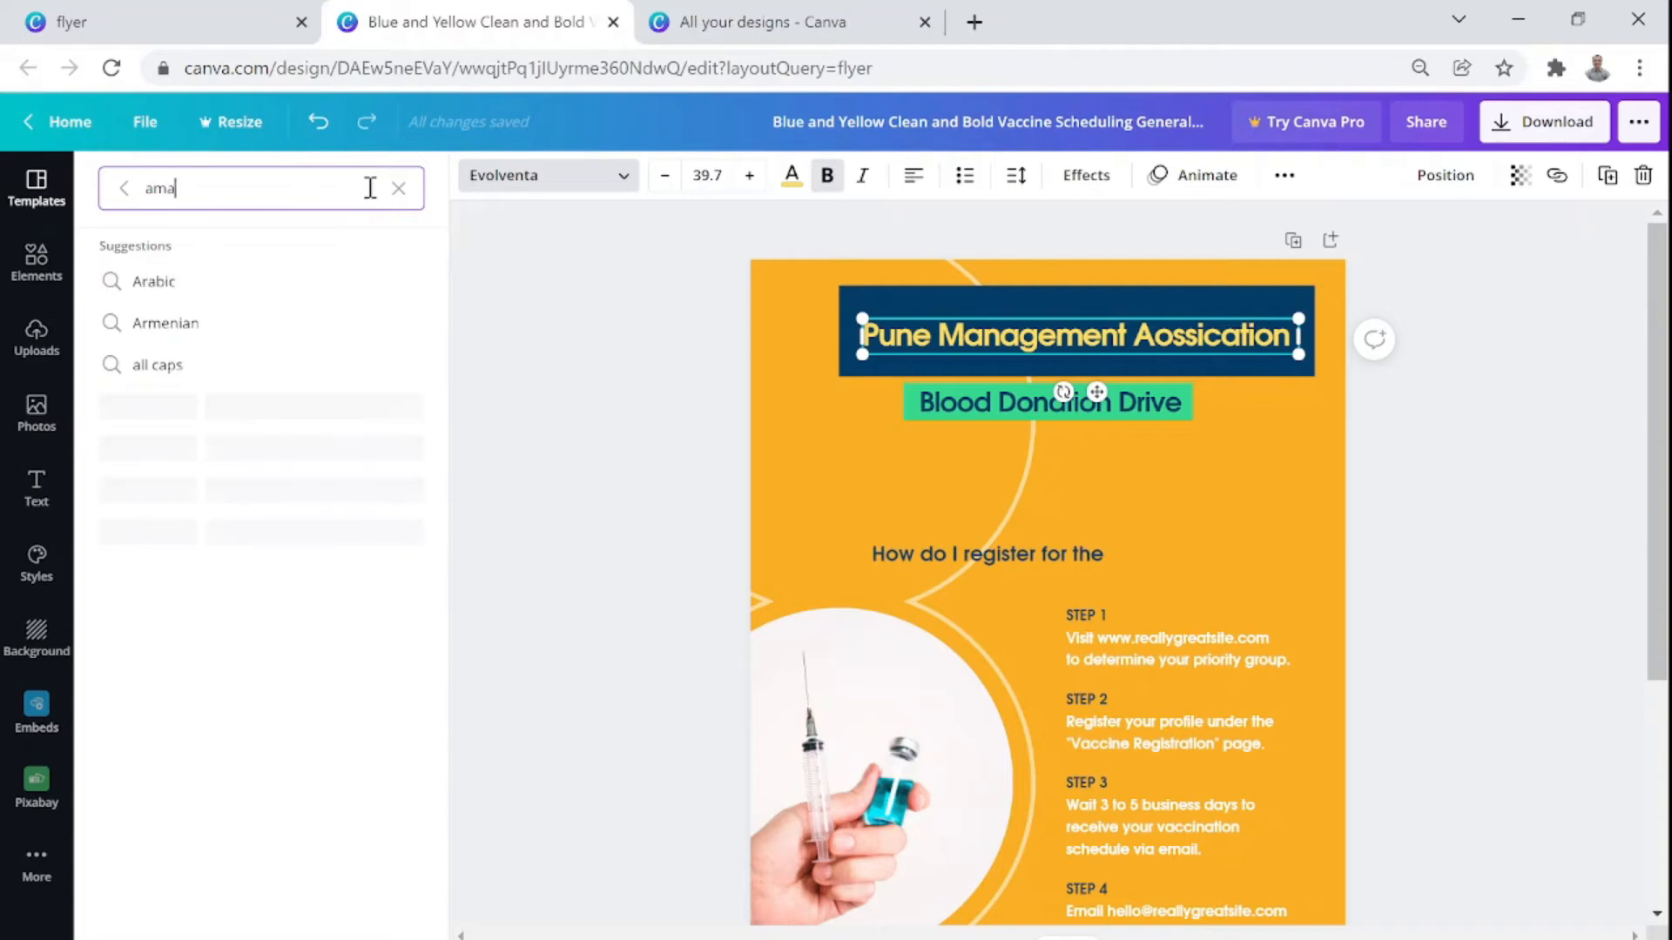
{"action": "type", "text": "rnath"}
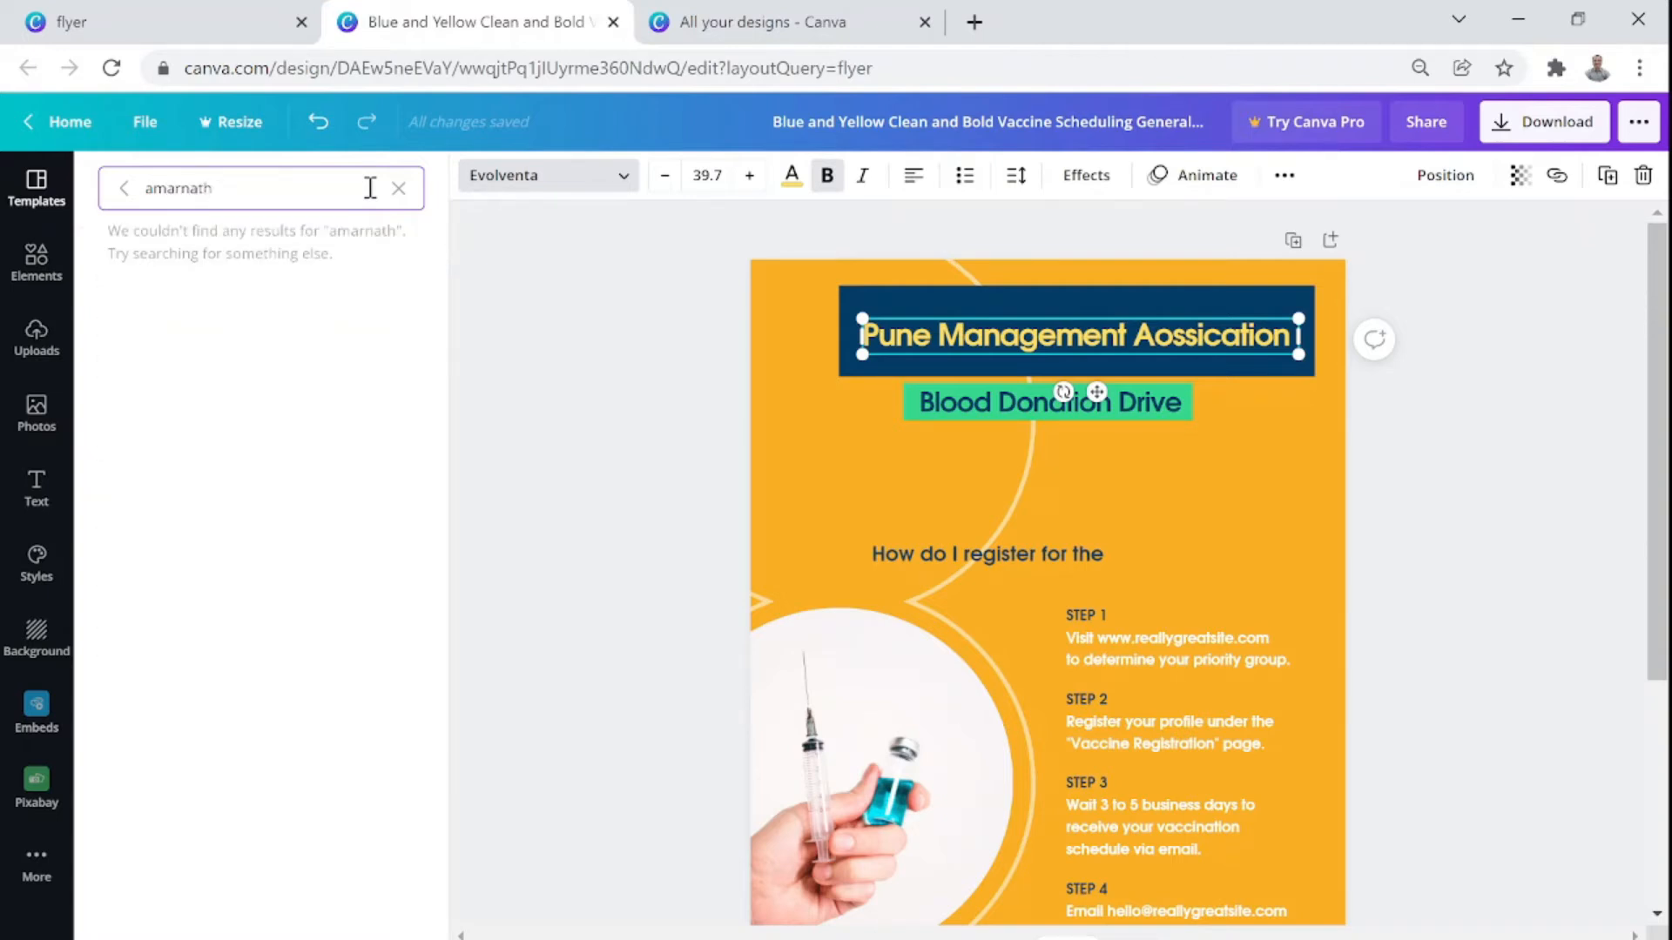
{"action": "key", "text": "BackSpace"}
{"action": "key", "text": "BackSpace"}
{"action": "key", "text": "BackSpace"}
{"action": "key", "text": "BackSpace"}
{"action": "key", "text": "BackSpace"}
{"action": "key", "text": "BackSpace"}
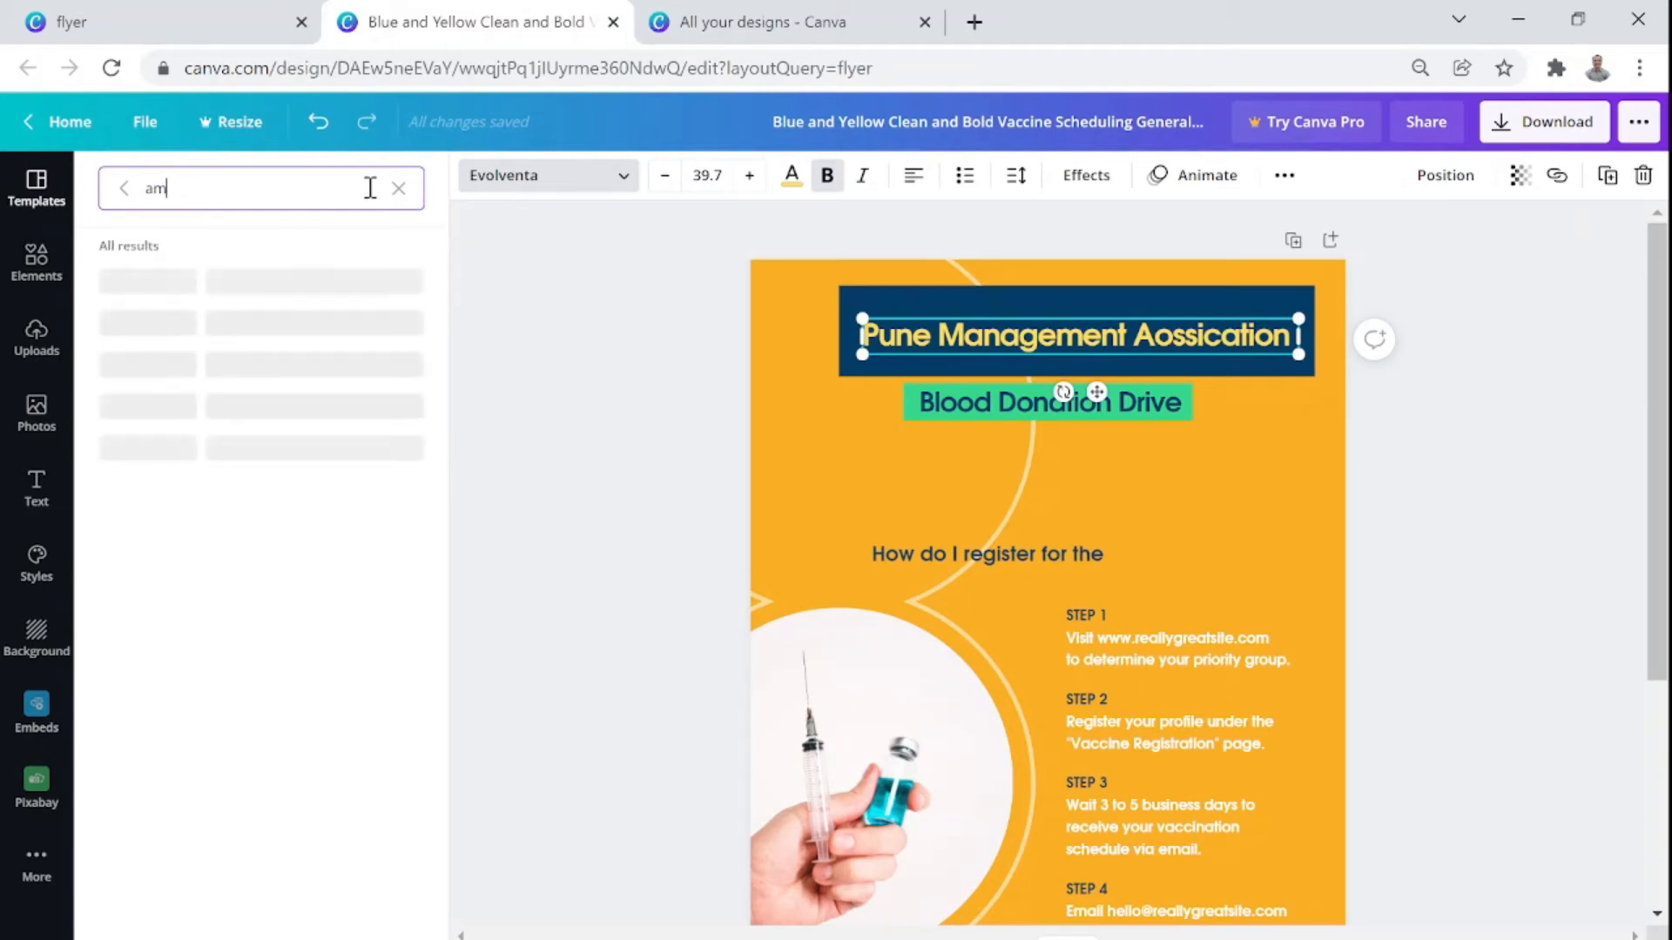
{"action": "type", "text": "arm"}
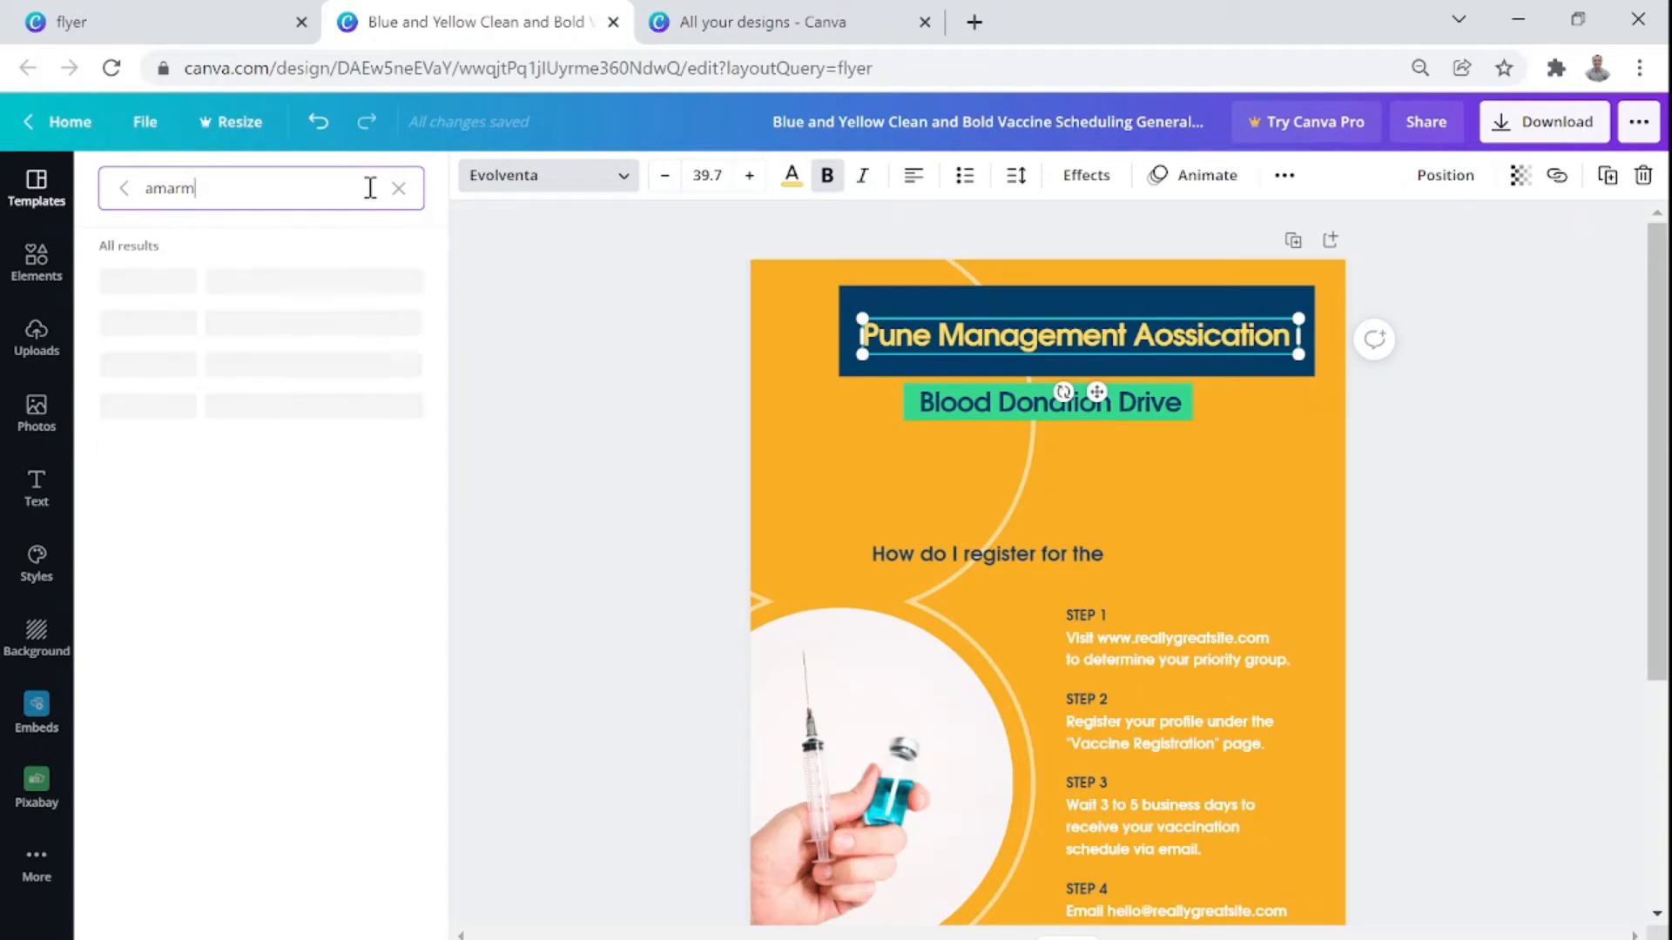
{"action": "key", "text": "BackSpace"}
{"action": "type", "text": "nath"}
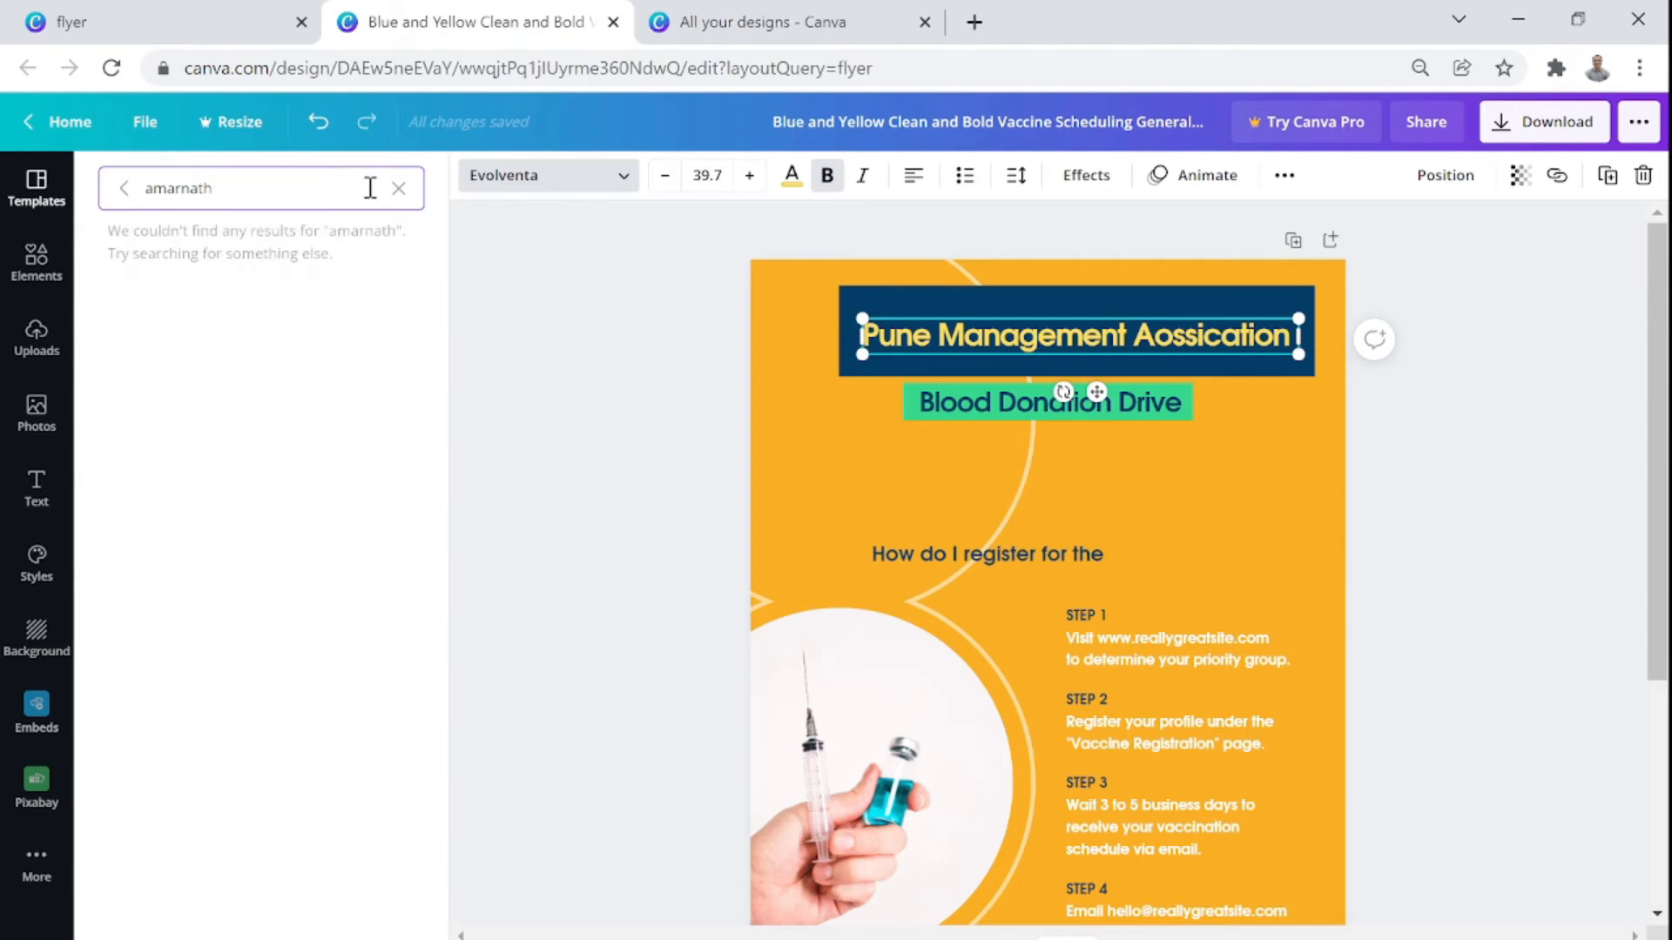
{"action": "left_click", "coordinate": [124, 191]}
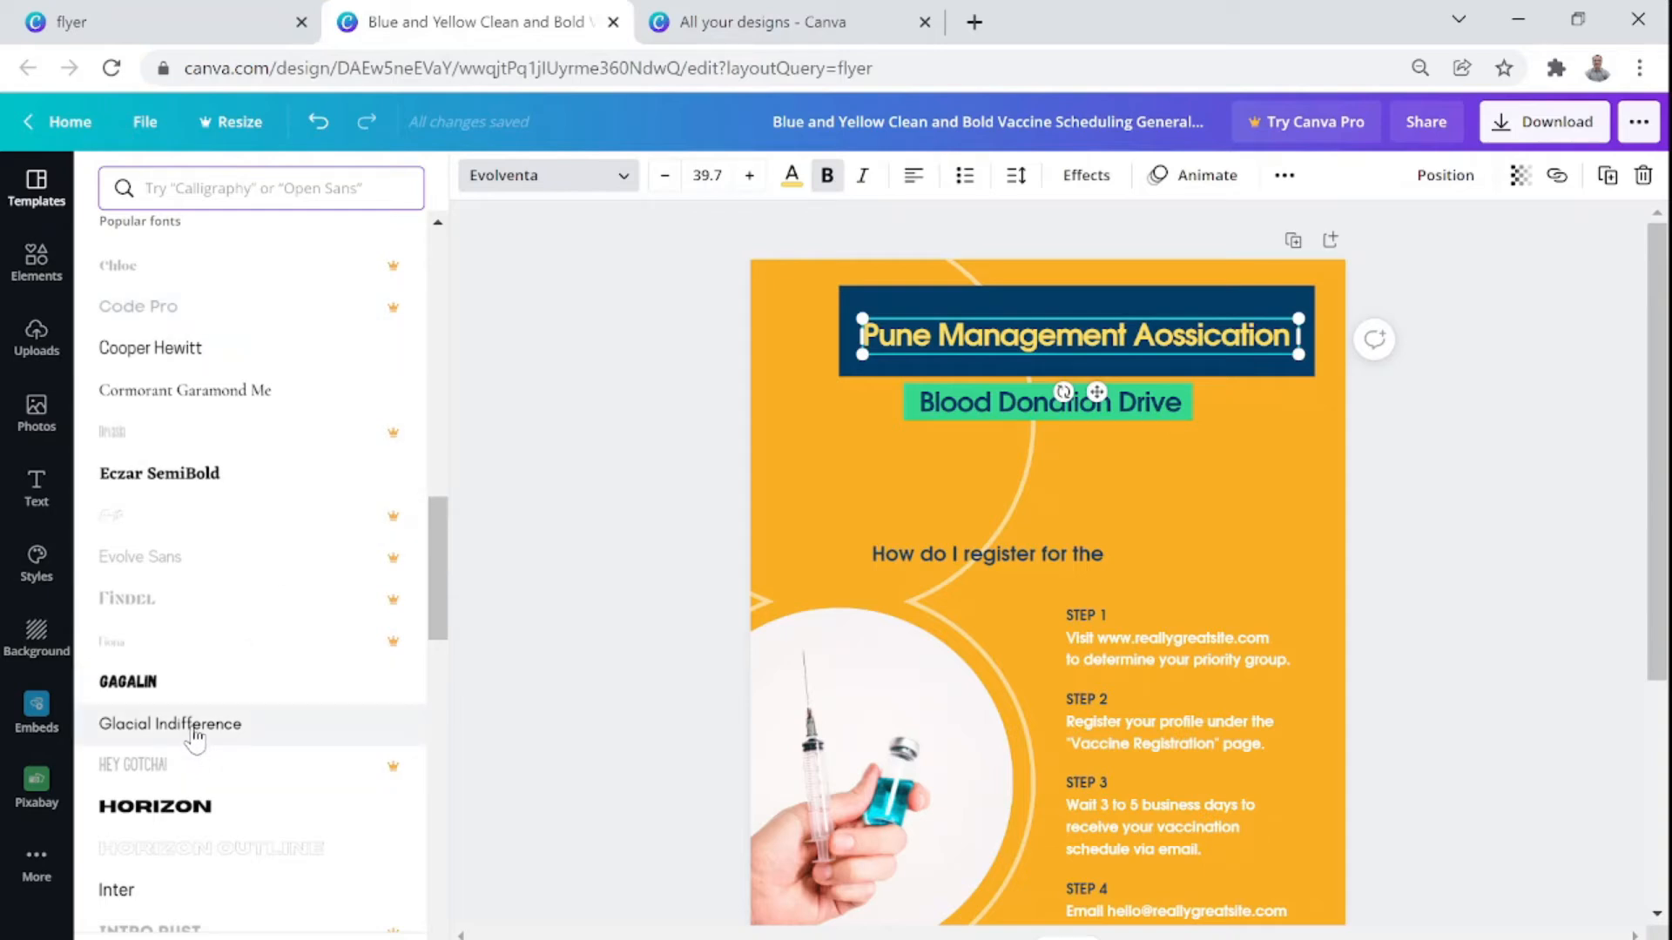
Try the Inter font on the "Pune Management Aossication" heading and set it to Horizon instead
{"action": "scroll", "coordinate": [194, 736], "scroll_direction": "down", "scroll_amount": 3}
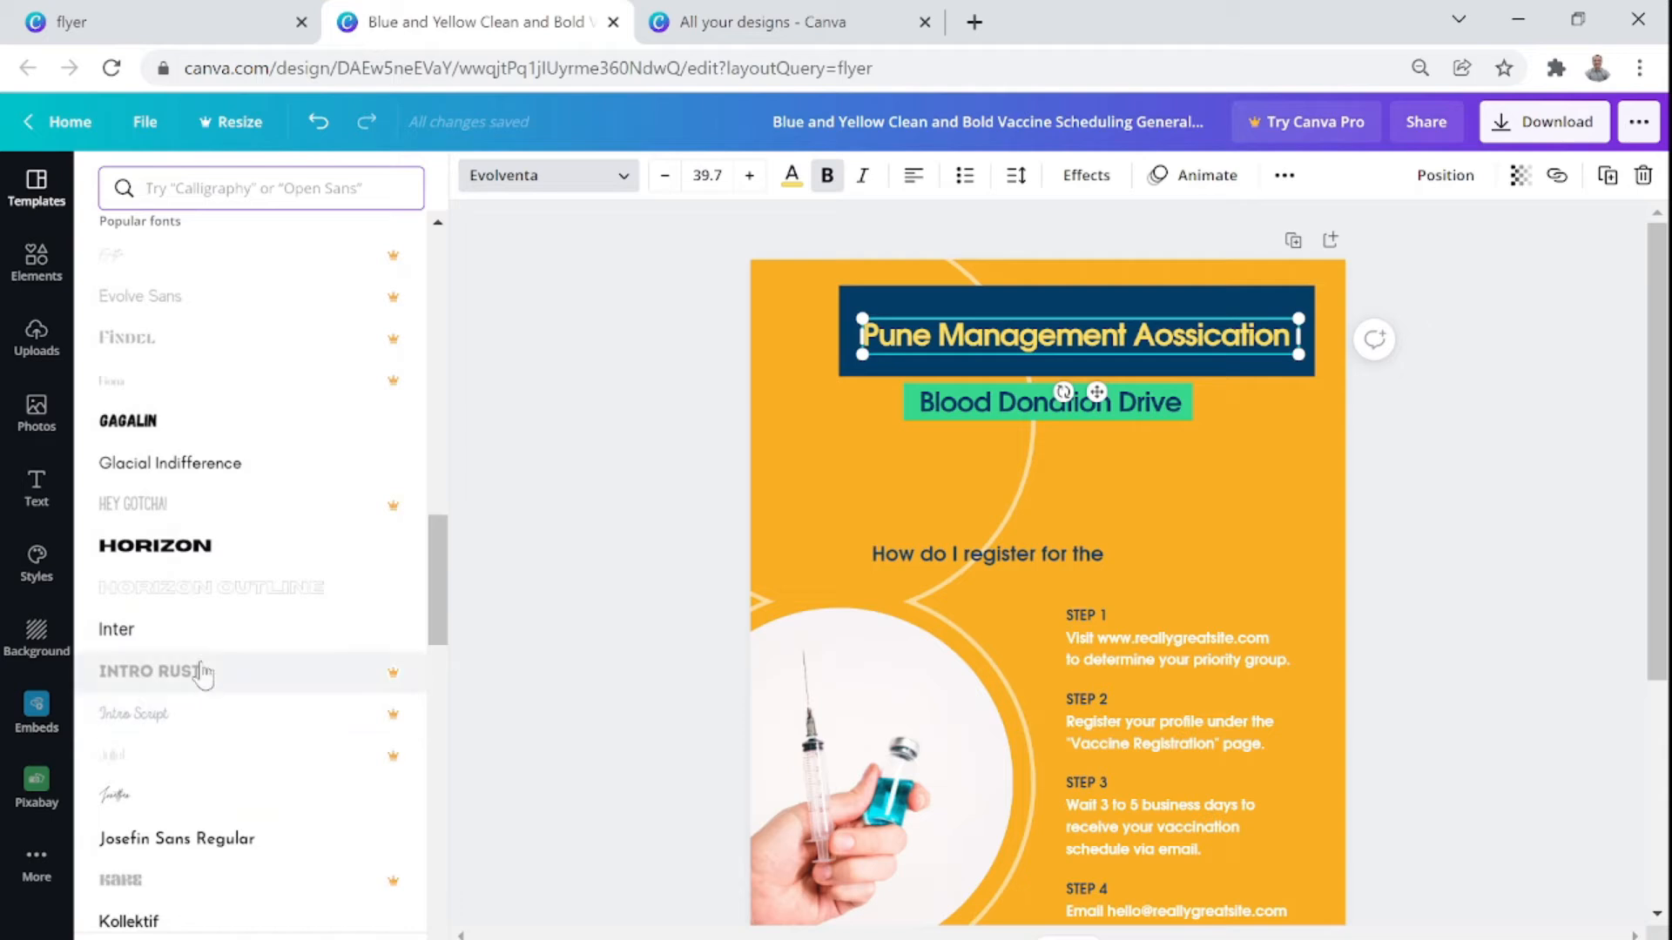
{"action": "left_click", "coordinate": [111, 637]}
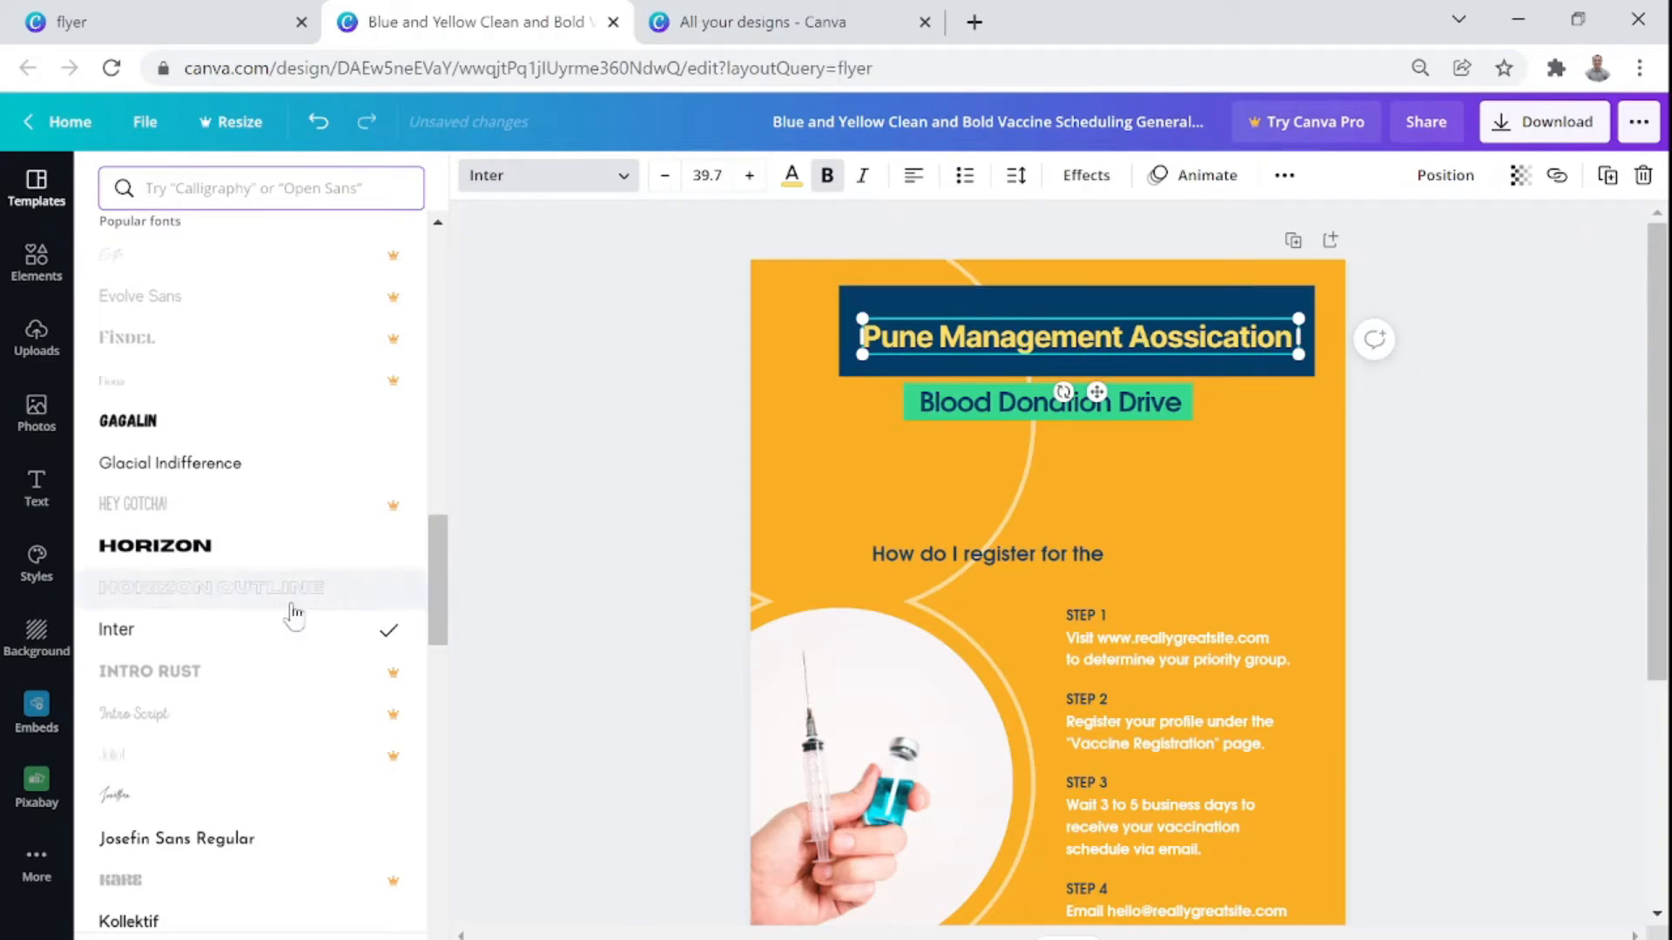
{"action": "left_click", "coordinate": [173, 550]}
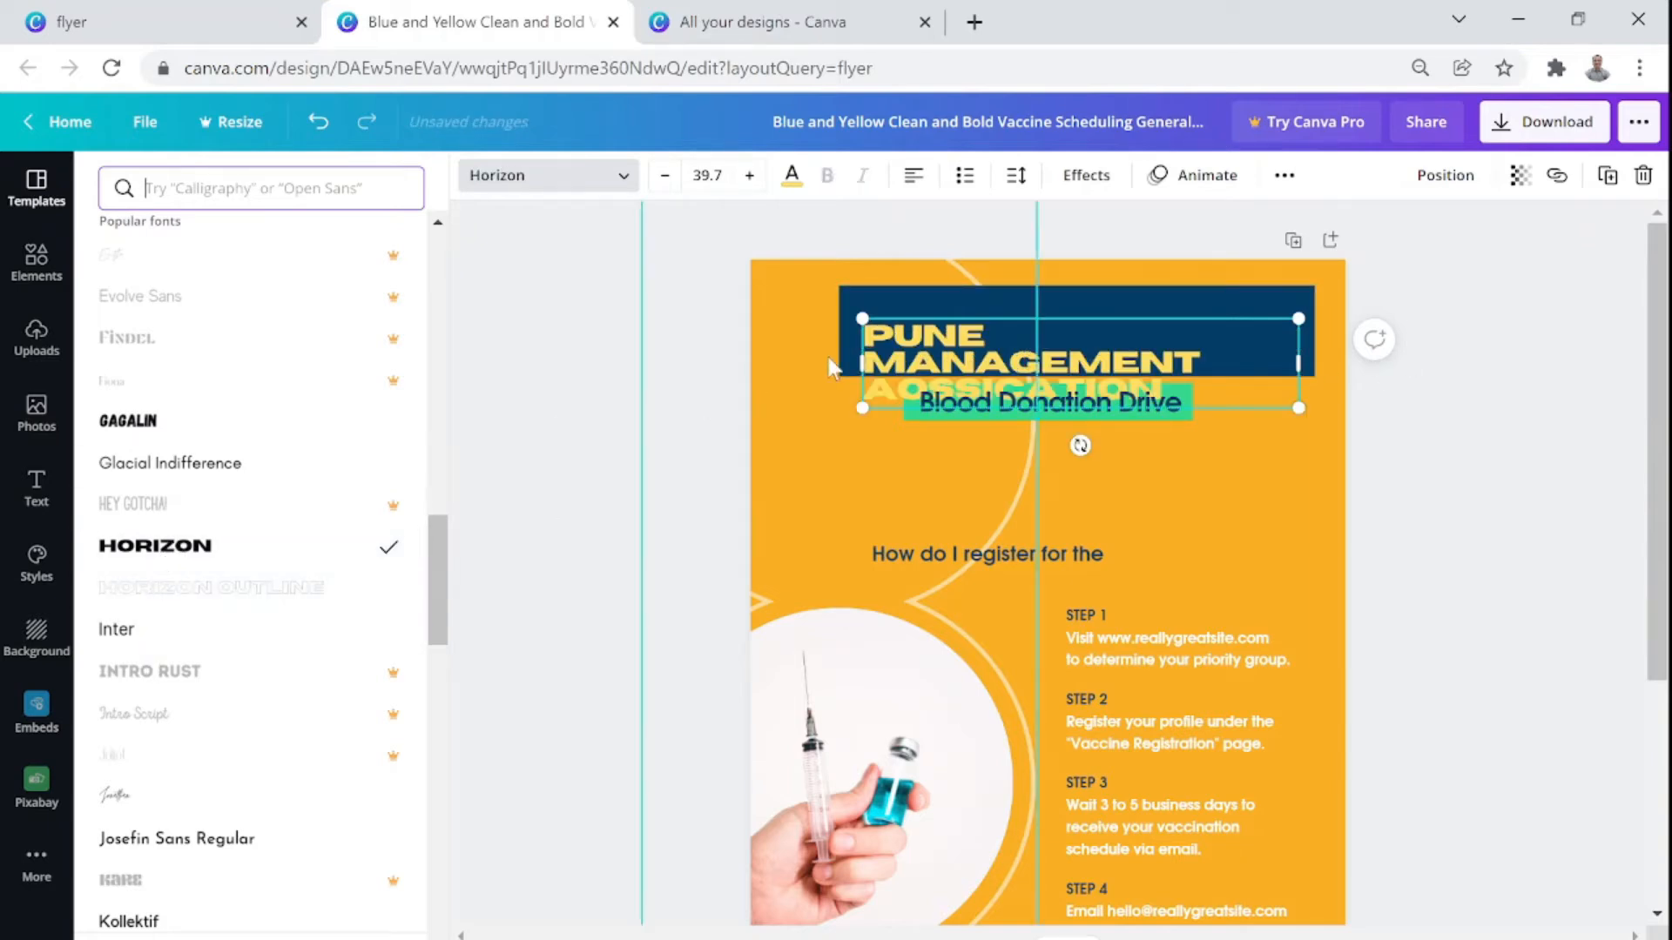
Reduce the Horizon heading's text size to 30.7 and adjust its text box width to fit inside the dark blue banner
{"action": "left_click_drag", "start_coordinate": [860, 362], "coordinate": [788, 363]}
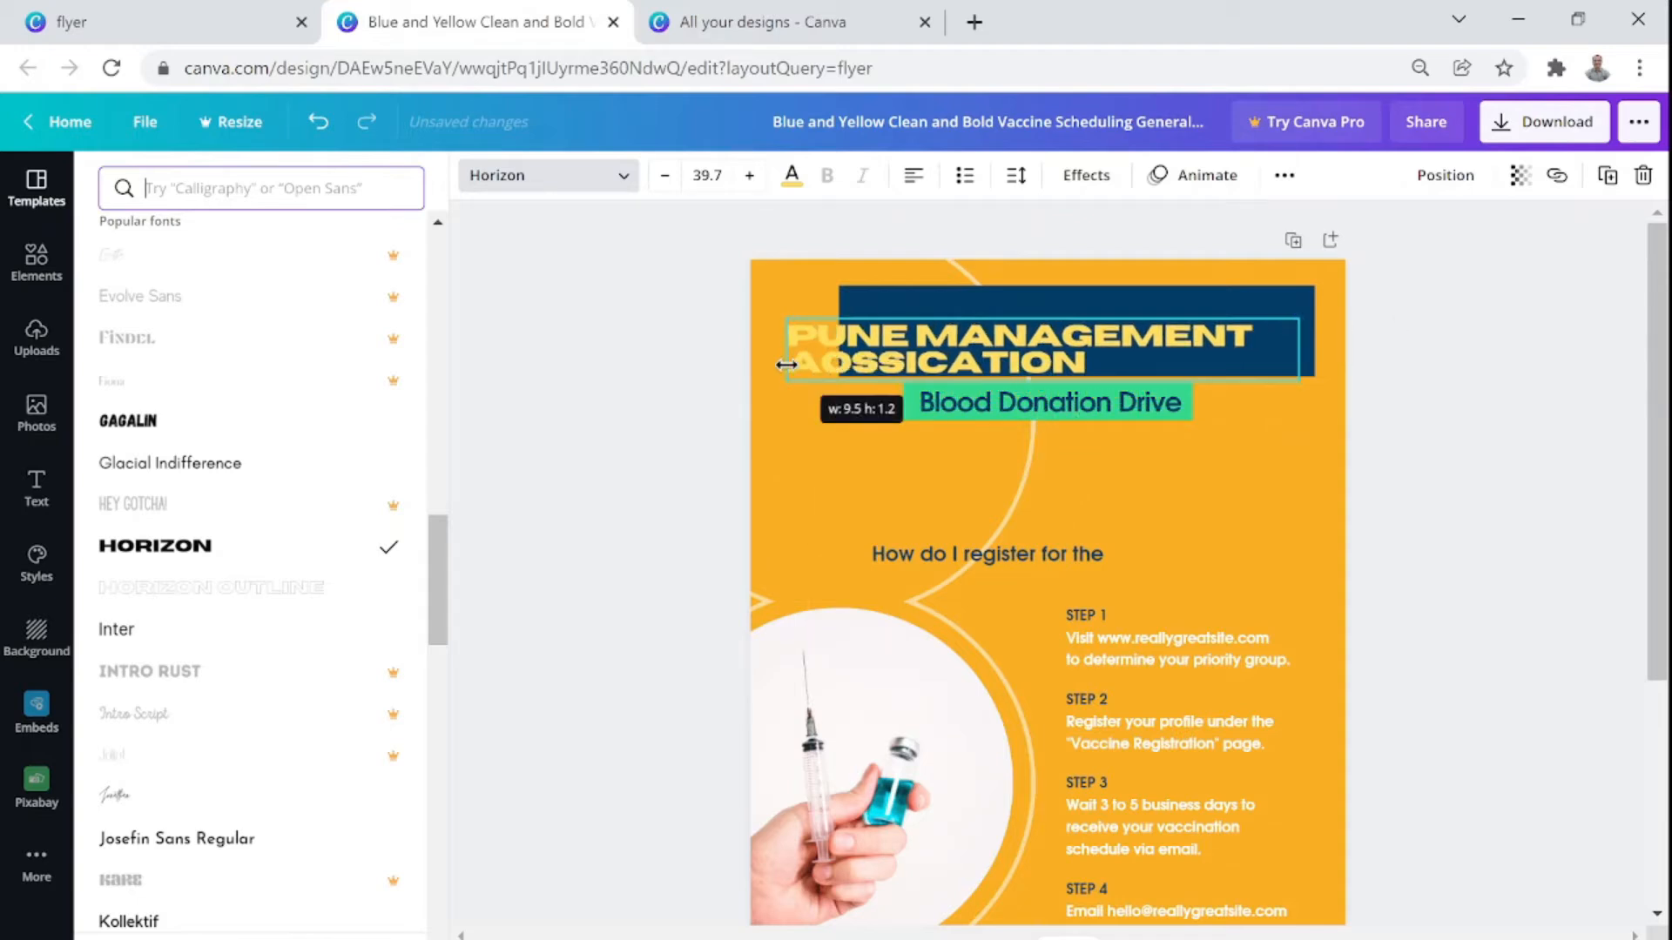
{"action": "left_click", "coordinate": [664, 175]}
{"action": "left_click", "coordinate": [665, 175]}
{"action": "left_click", "coordinate": [665, 175]}
{"action": "left_click", "coordinate": [664, 175]}
{"action": "left_click", "coordinate": [664, 175]}
{"action": "left_click", "coordinate": [665, 175]}
{"action": "left_click", "coordinate": [665, 175]}
{"action": "left_click", "coordinate": [665, 175]}
{"action": "left_click", "coordinate": [665, 175]}
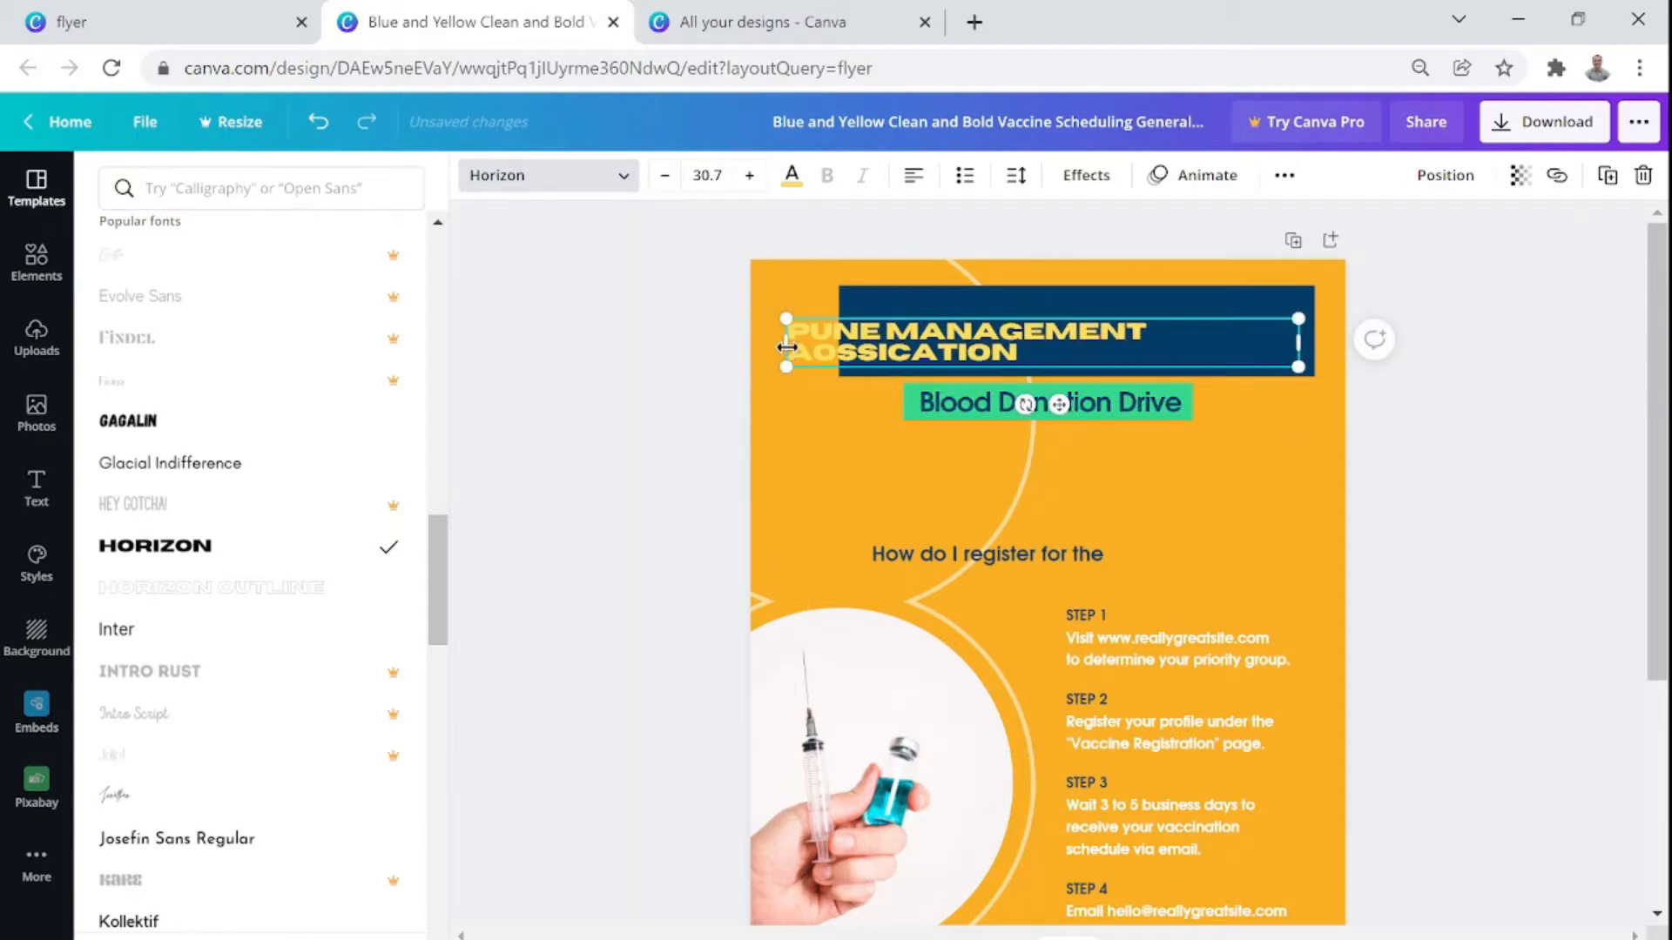
{"action": "left_click_drag", "start_coordinate": [781, 340], "coordinate": [853, 340]}
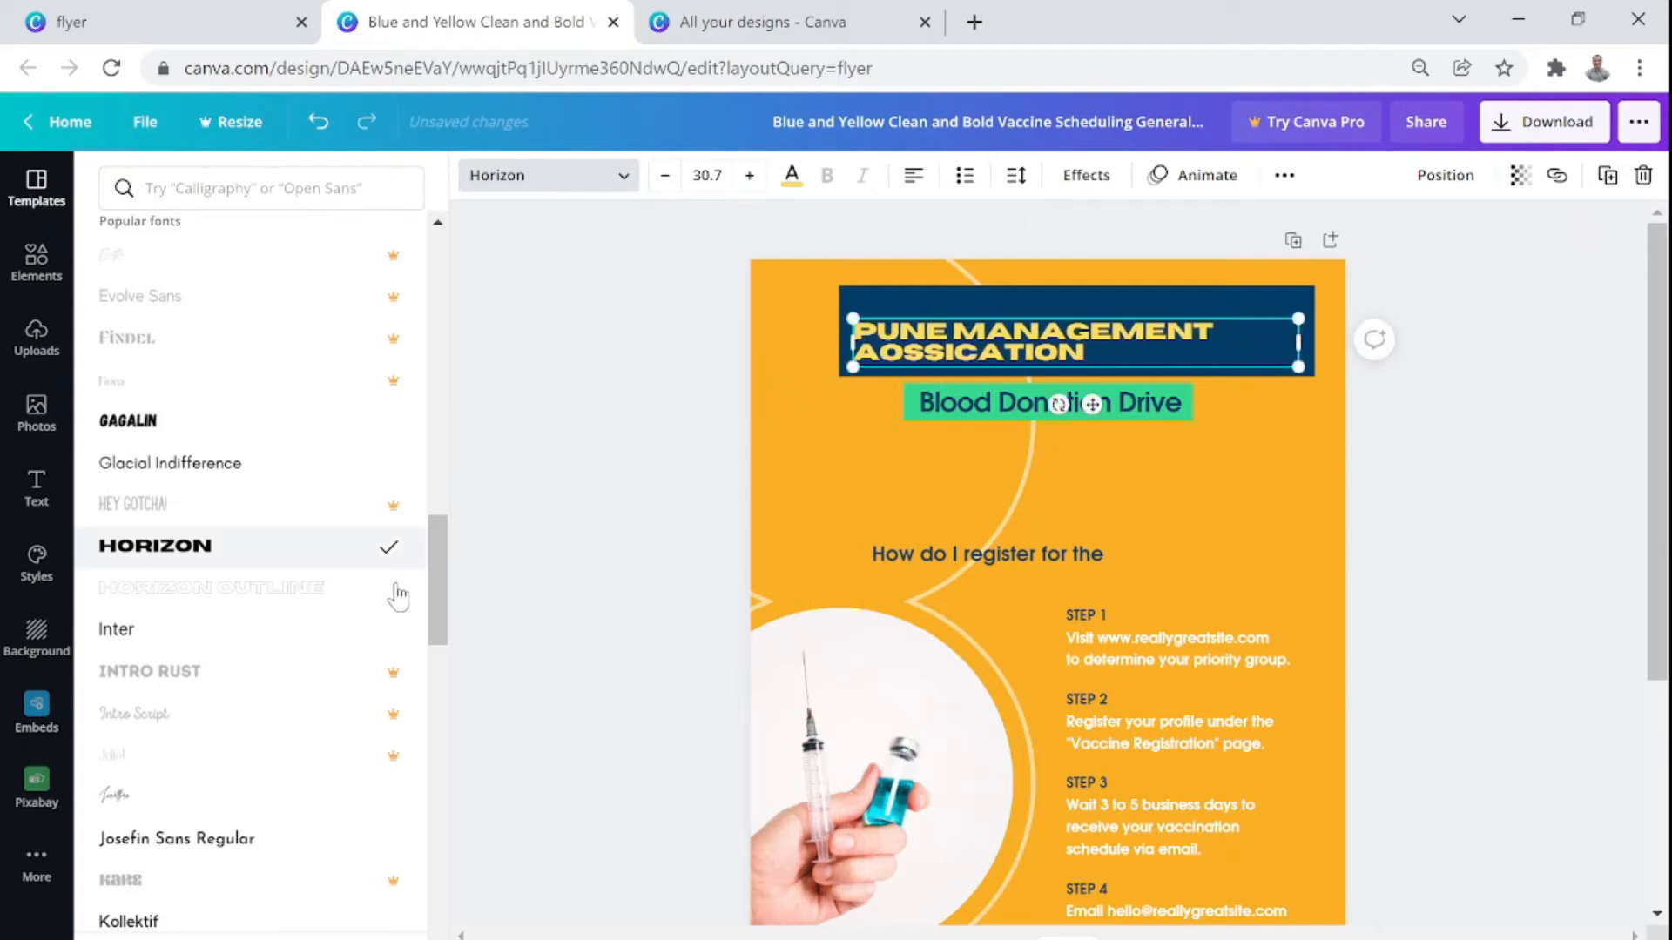
Look through the available fonts from the popular ones to the English fonts and return to the start of the list
{"action": "scroll", "coordinate": [304, 634], "scroll_direction": "down", "scroll_amount": 7}
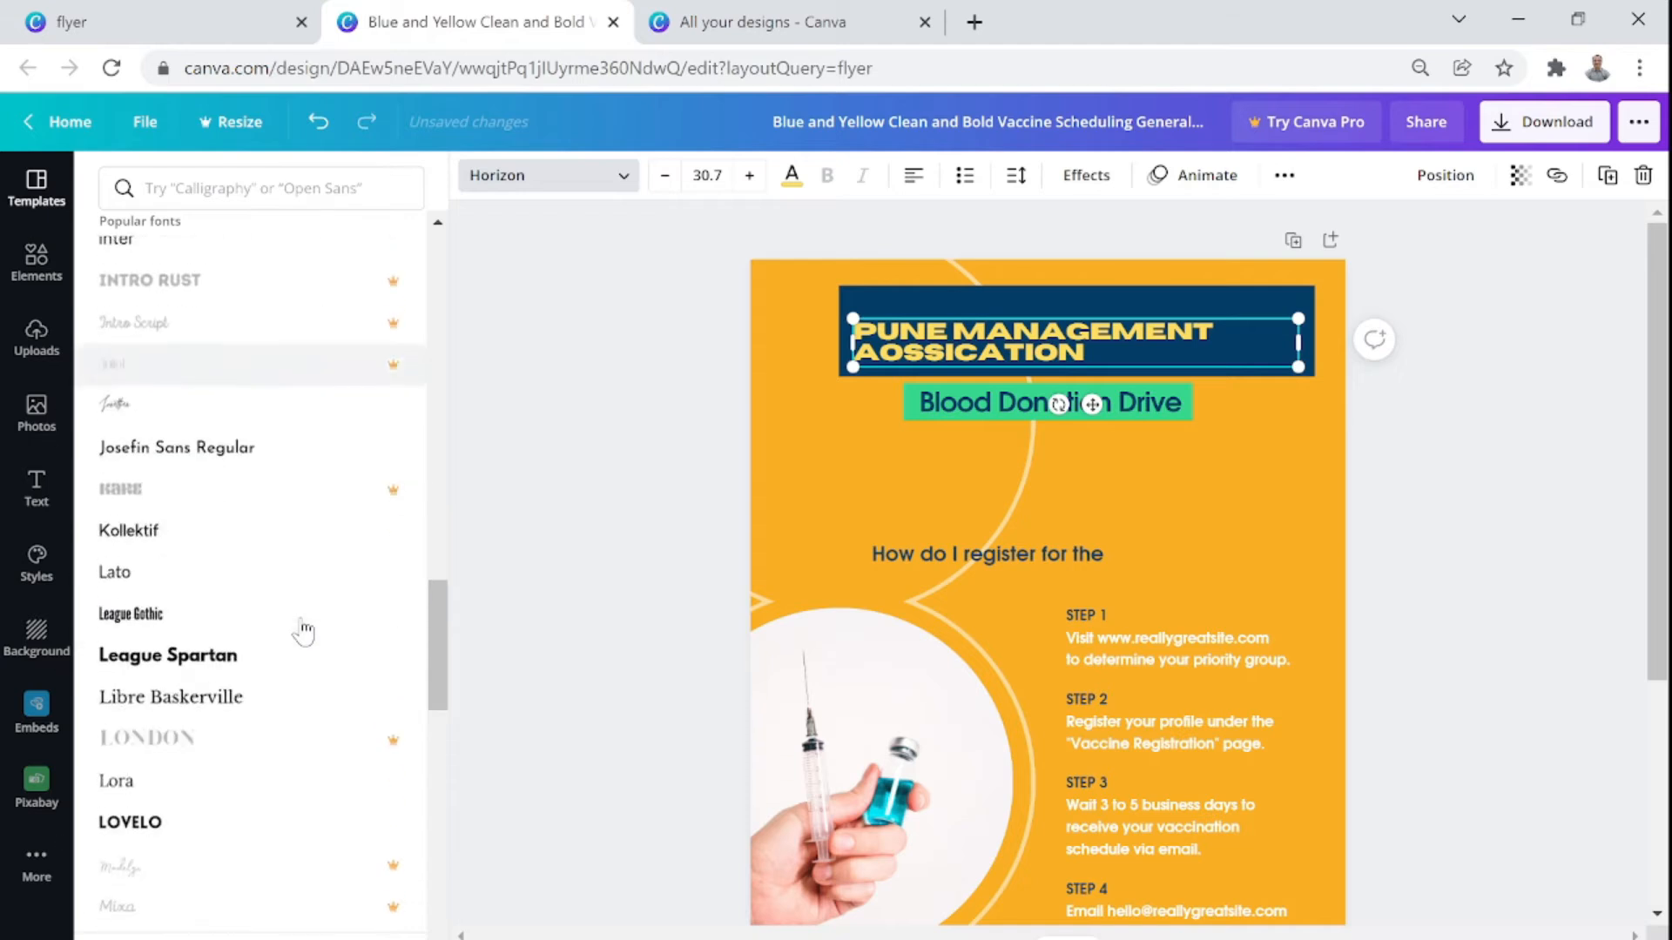
{"action": "scroll", "coordinate": [303, 630], "scroll_direction": "down", "scroll_amount": 6}
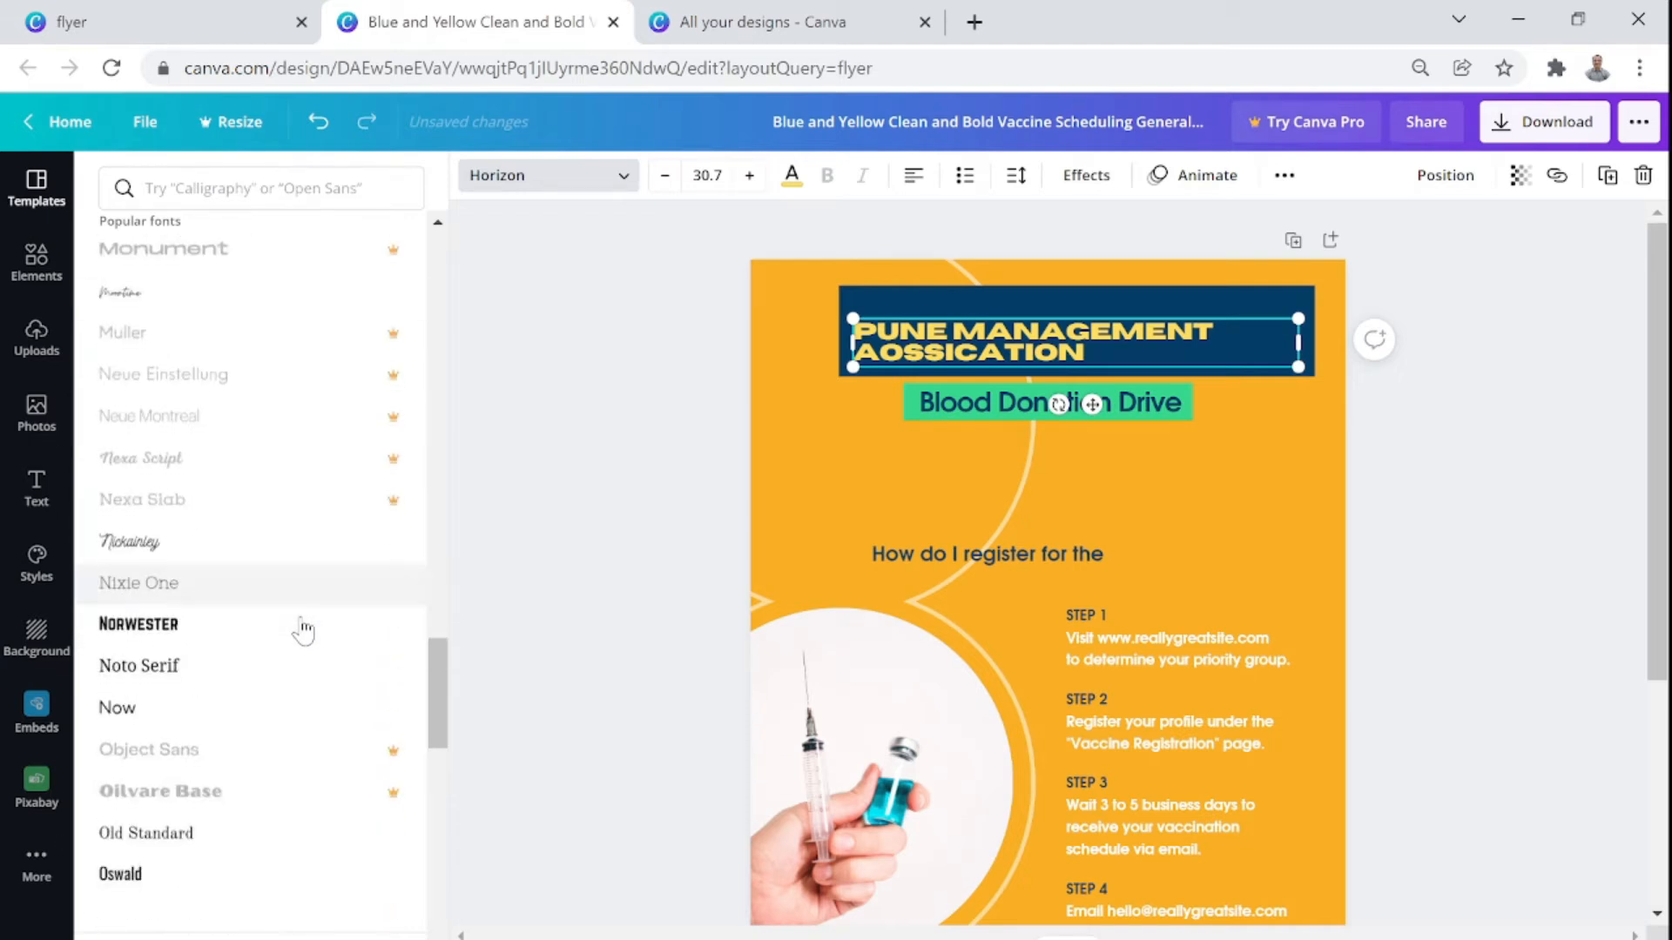
{"action": "scroll", "coordinate": [303, 630], "scroll_direction": "down", "scroll_amount": 5}
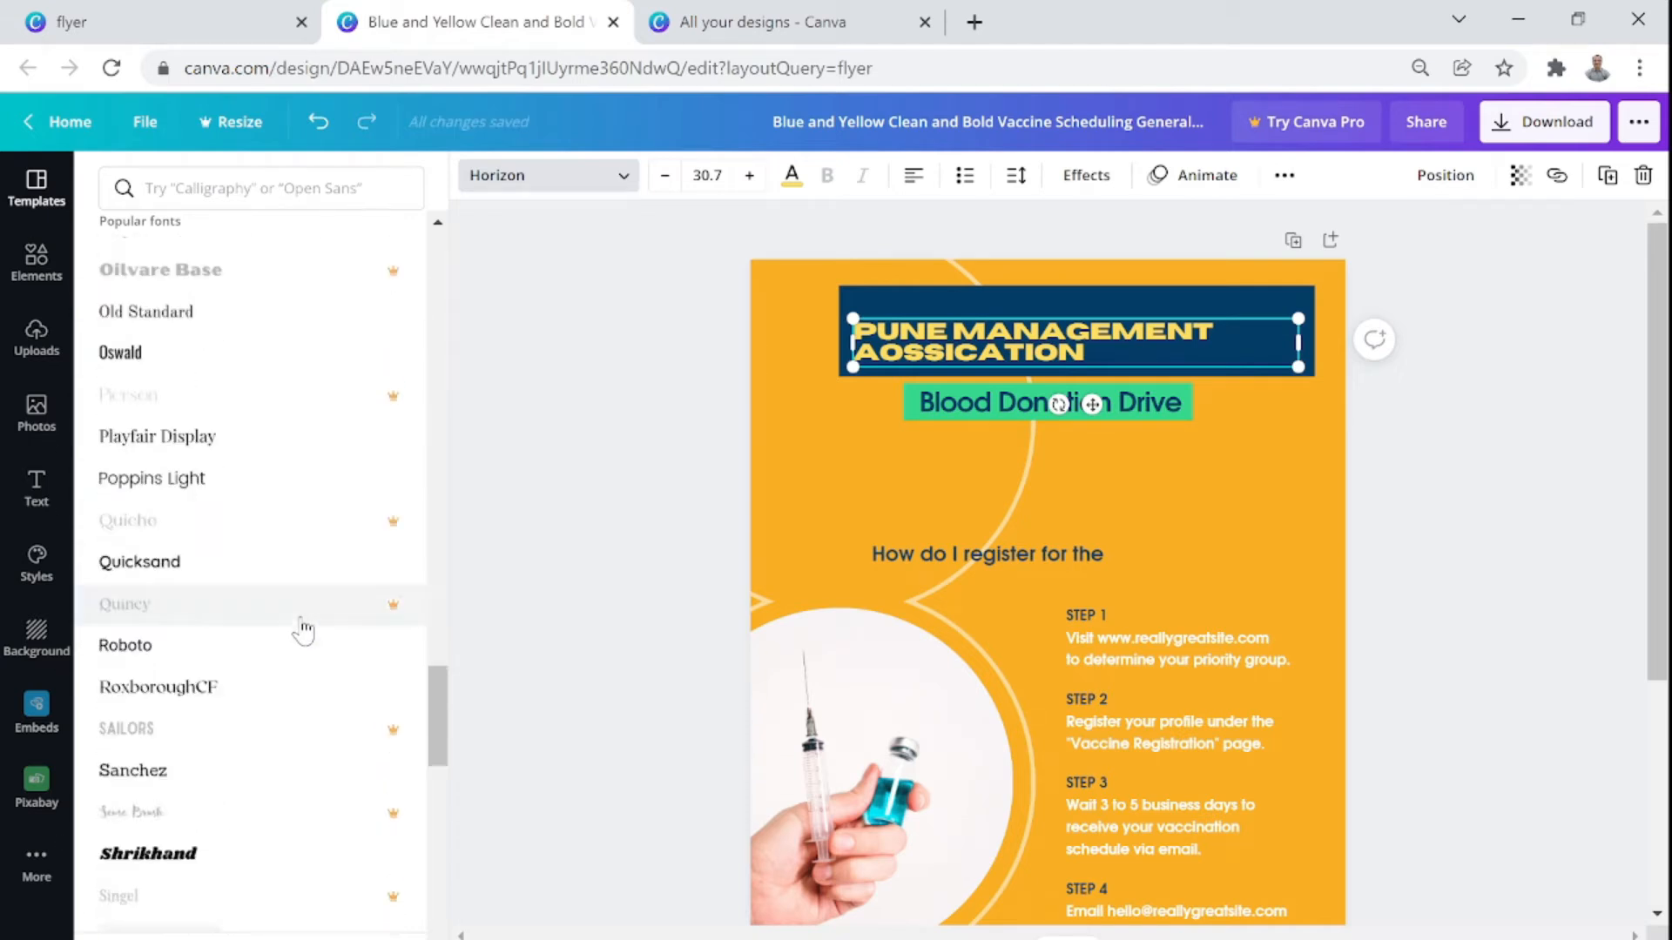
{"action": "scroll", "coordinate": [303, 631], "scroll_direction": "down", "scroll_amount": 6}
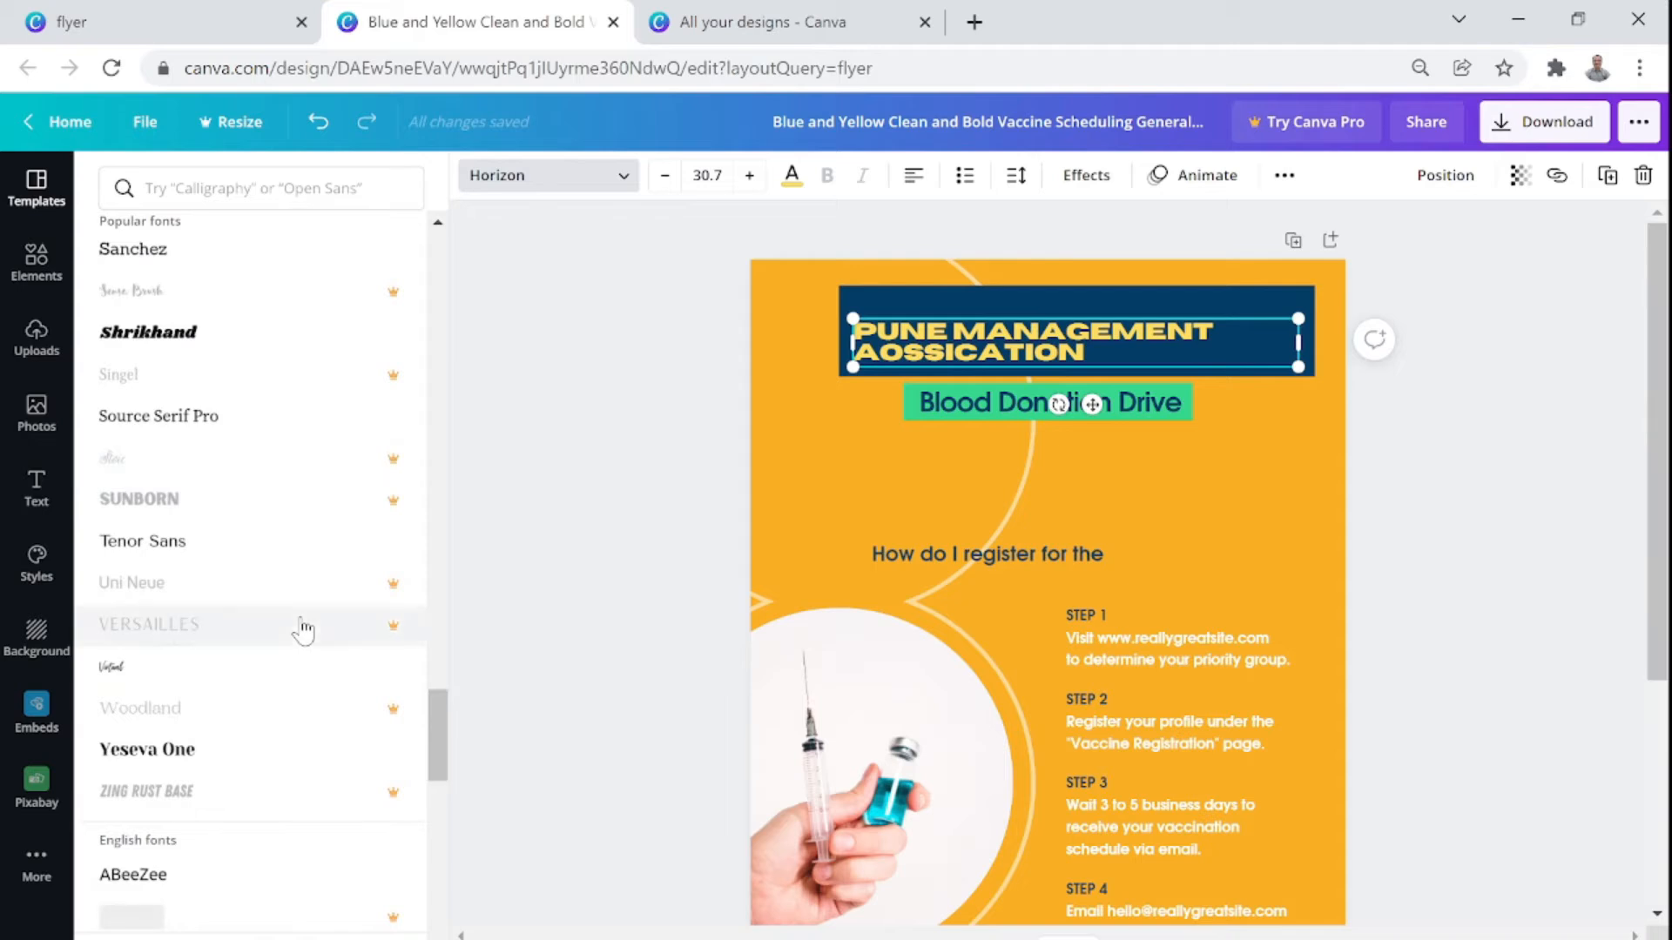
{"action": "scroll", "coordinate": [303, 630], "scroll_direction": "down", "scroll_amount": 4}
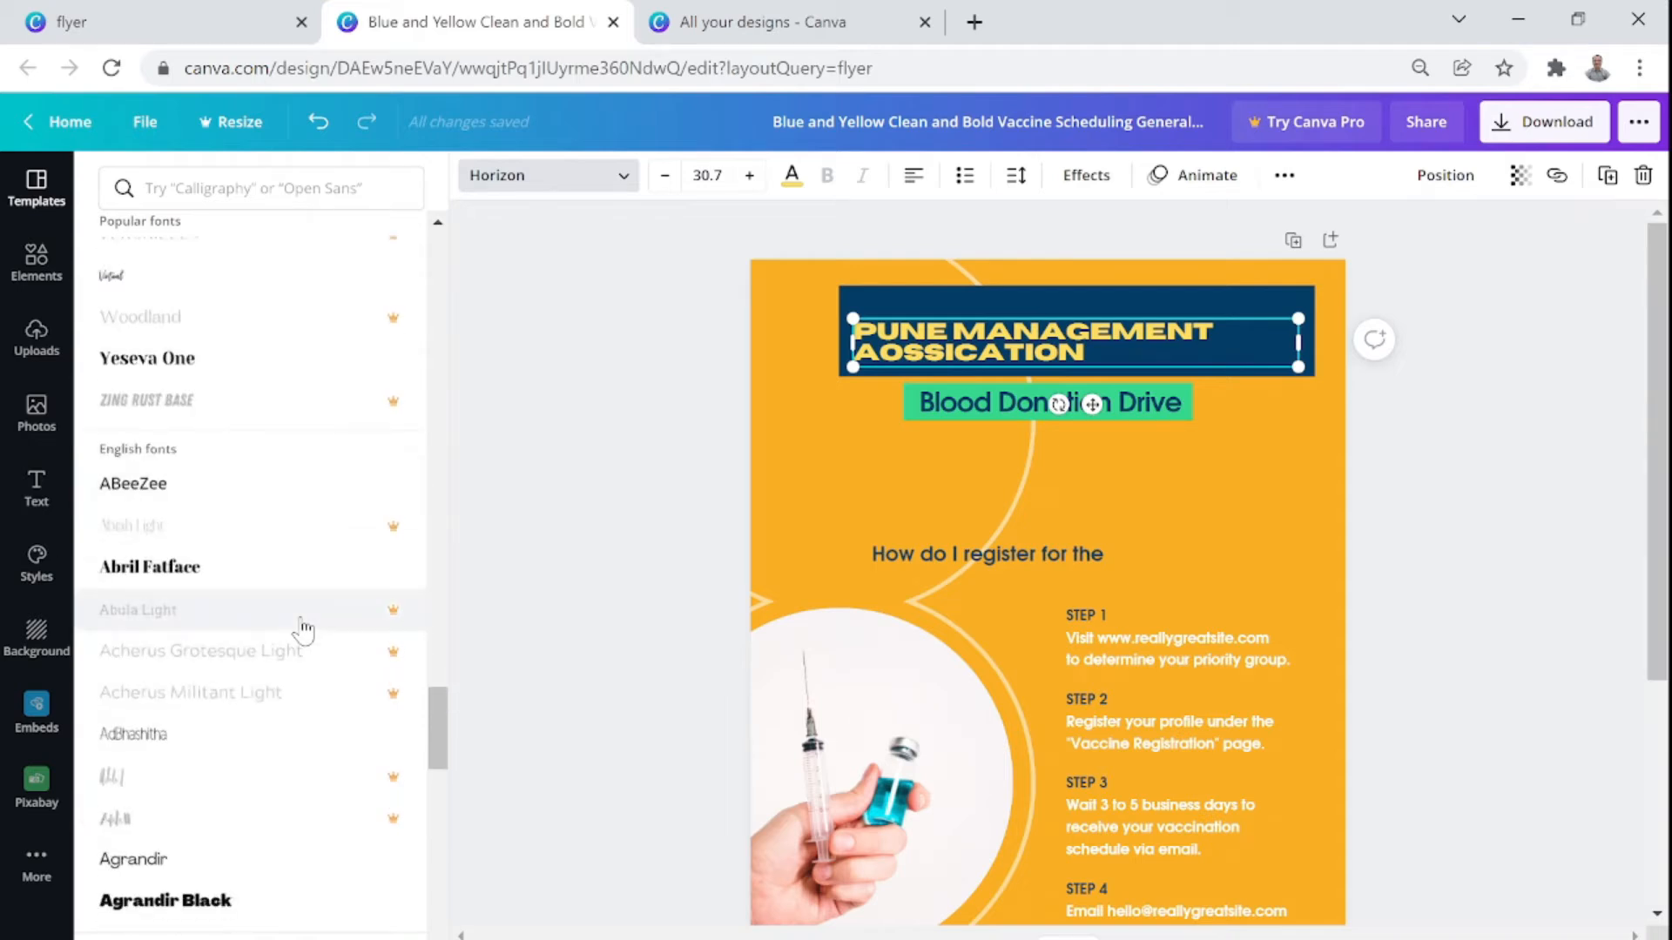
{"action": "scroll", "coordinate": [303, 630], "scroll_direction": "up", "scroll_amount": 5}
{"action": "scroll", "coordinate": [303, 631], "scroll_direction": "up", "scroll_amount": 15}
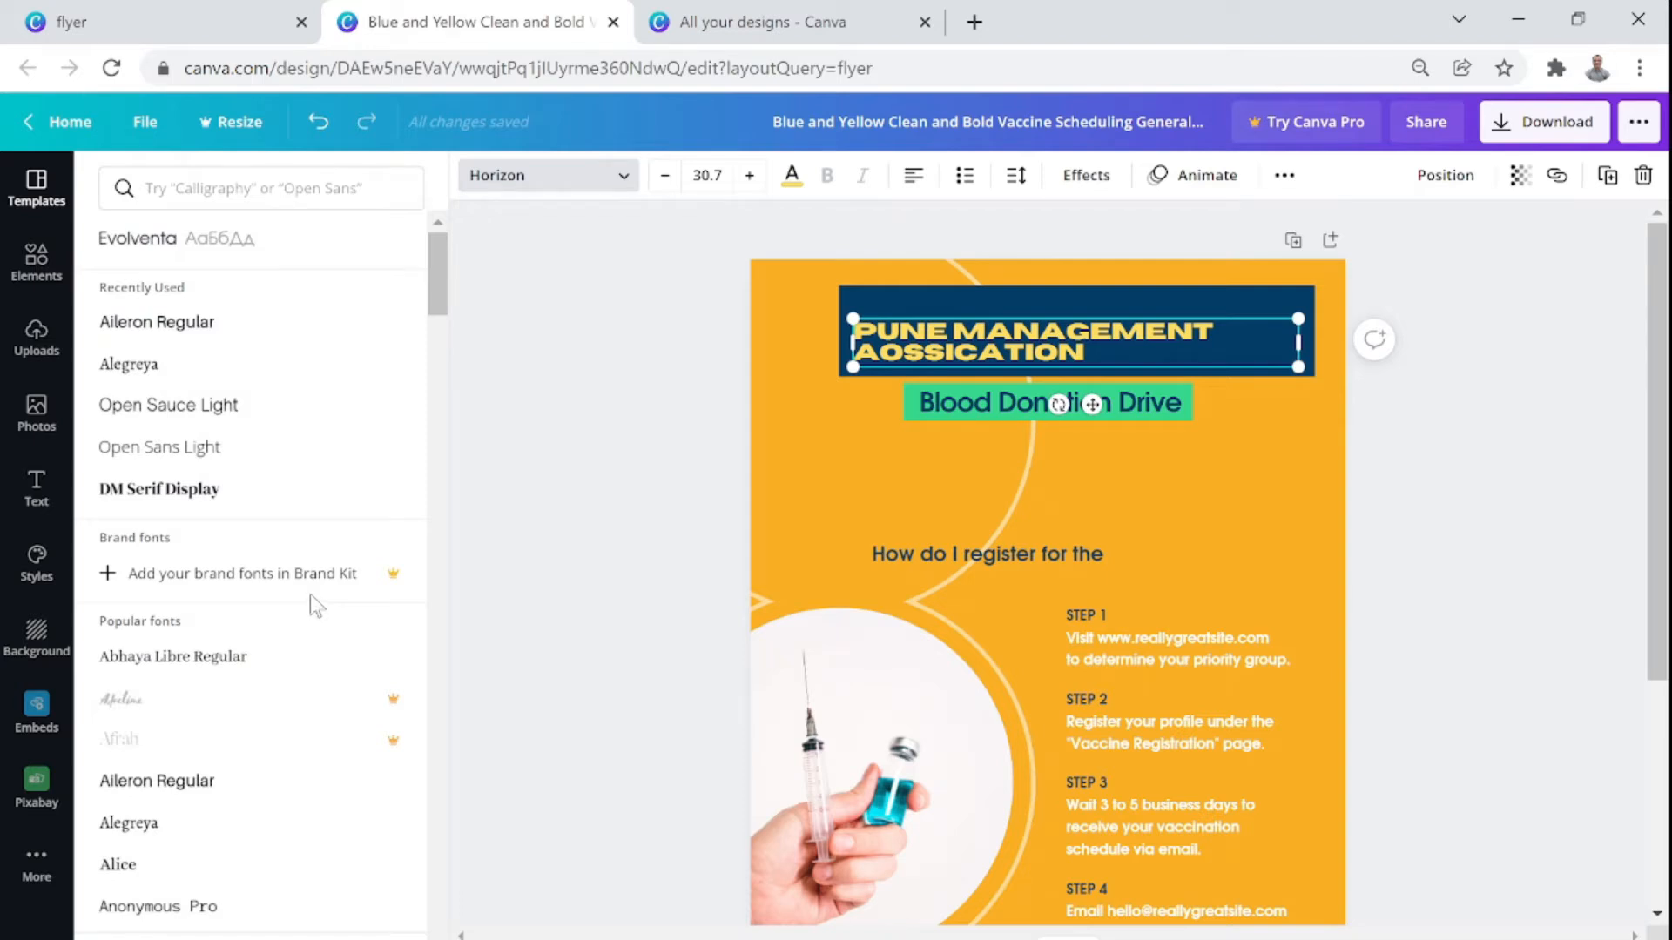
Find the Amaranth font by searching for "ama" and apply it to the "Pune Management Aossication" heading
{"action": "left_click", "coordinate": [260, 184]}
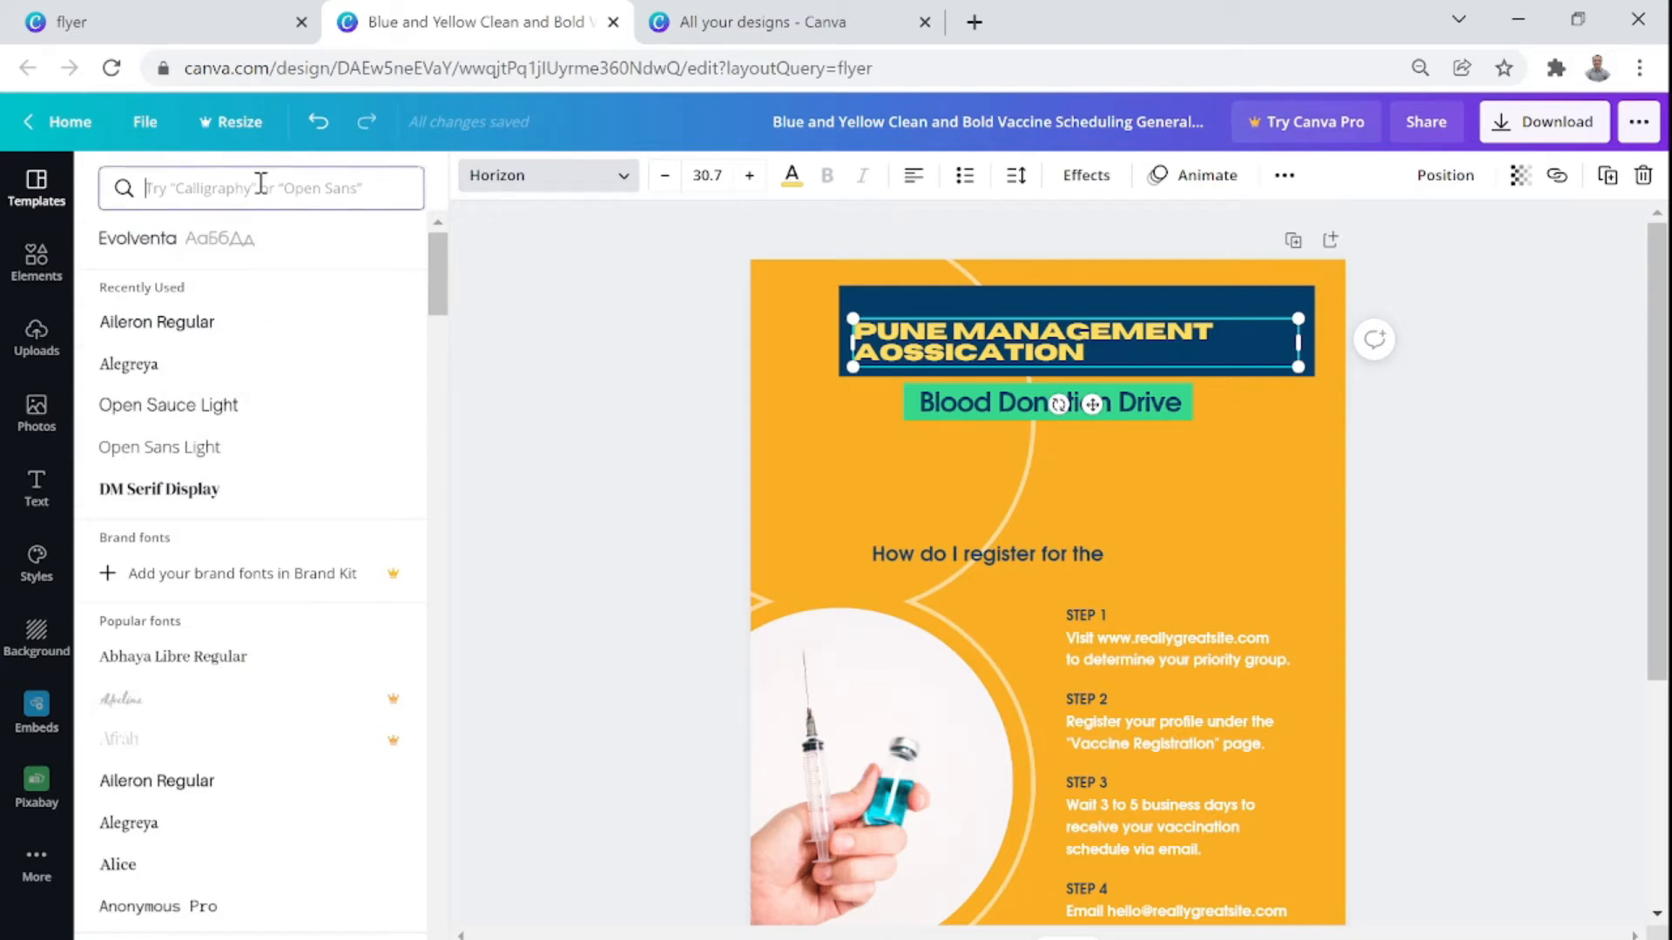
{"action": "type", "text": "ama"}
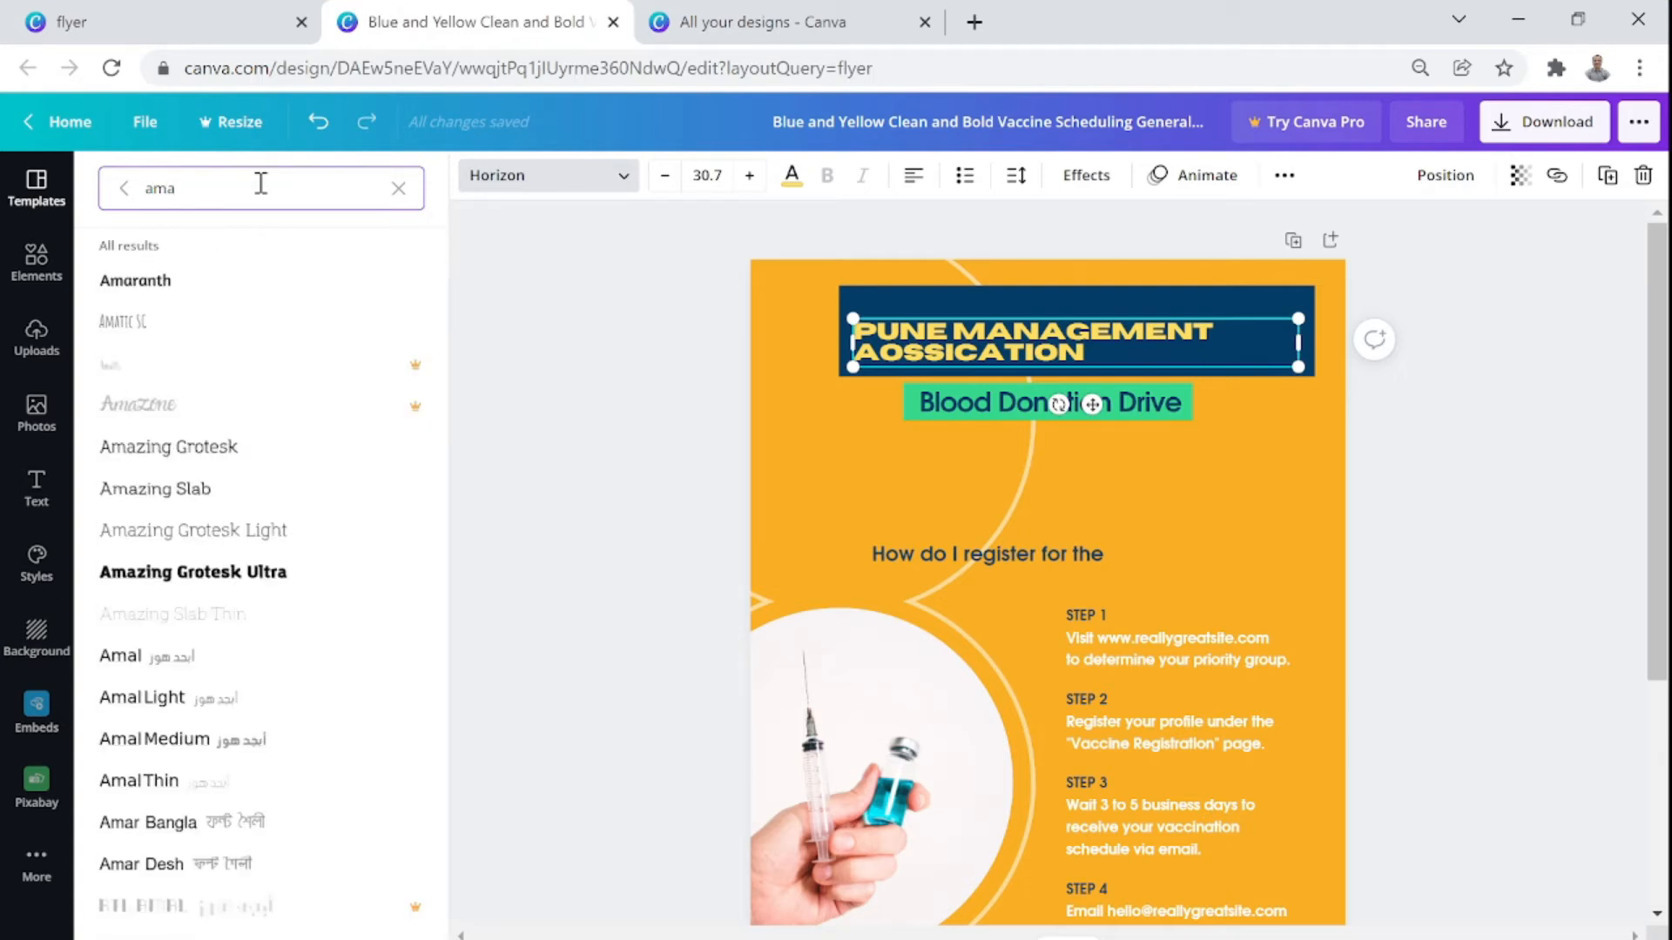
{"action": "left_click", "coordinate": [173, 294]}
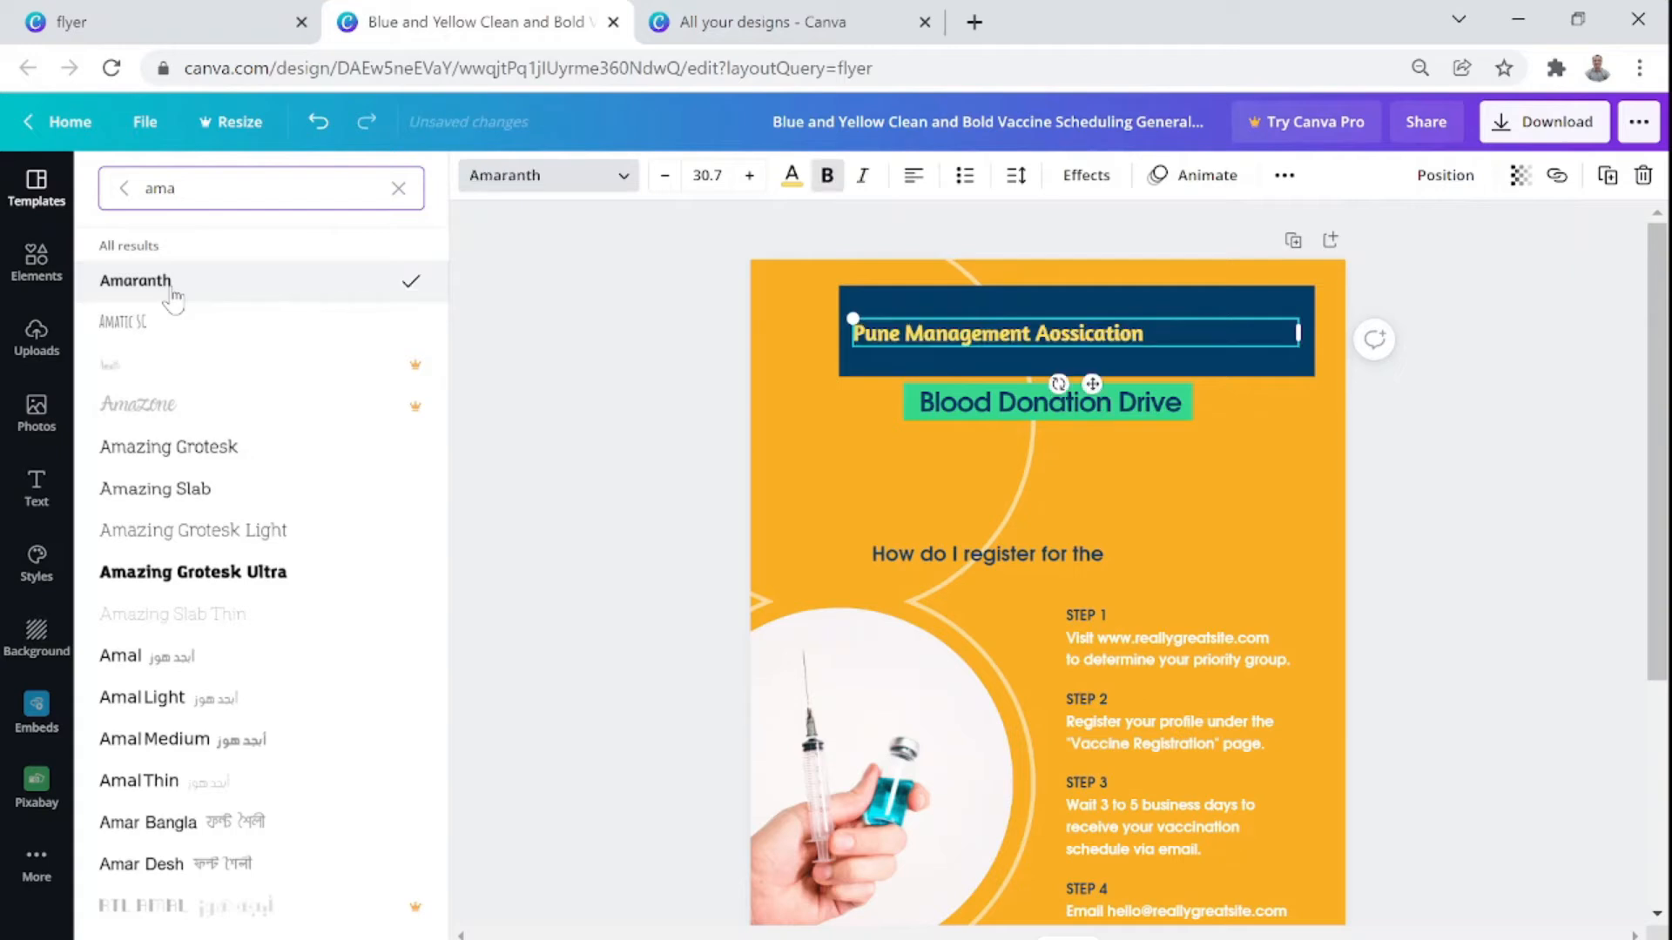
Increase the "Pune Management Aossication" heading's text size to 39.7
{"action": "left_click", "coordinate": [759, 178]}
{"action": "left_click", "coordinate": [759, 181]}
{"action": "left_click", "coordinate": [759, 181]}
{"action": "left_click", "coordinate": [760, 181]}
{"action": "left_click", "coordinate": [759, 181]}
{"action": "left_click", "coordinate": [759, 181]}
{"action": "left_click", "coordinate": [759, 181]}
{"action": "left_click", "coordinate": [760, 181]}
{"action": "left_click", "coordinate": [760, 181]}
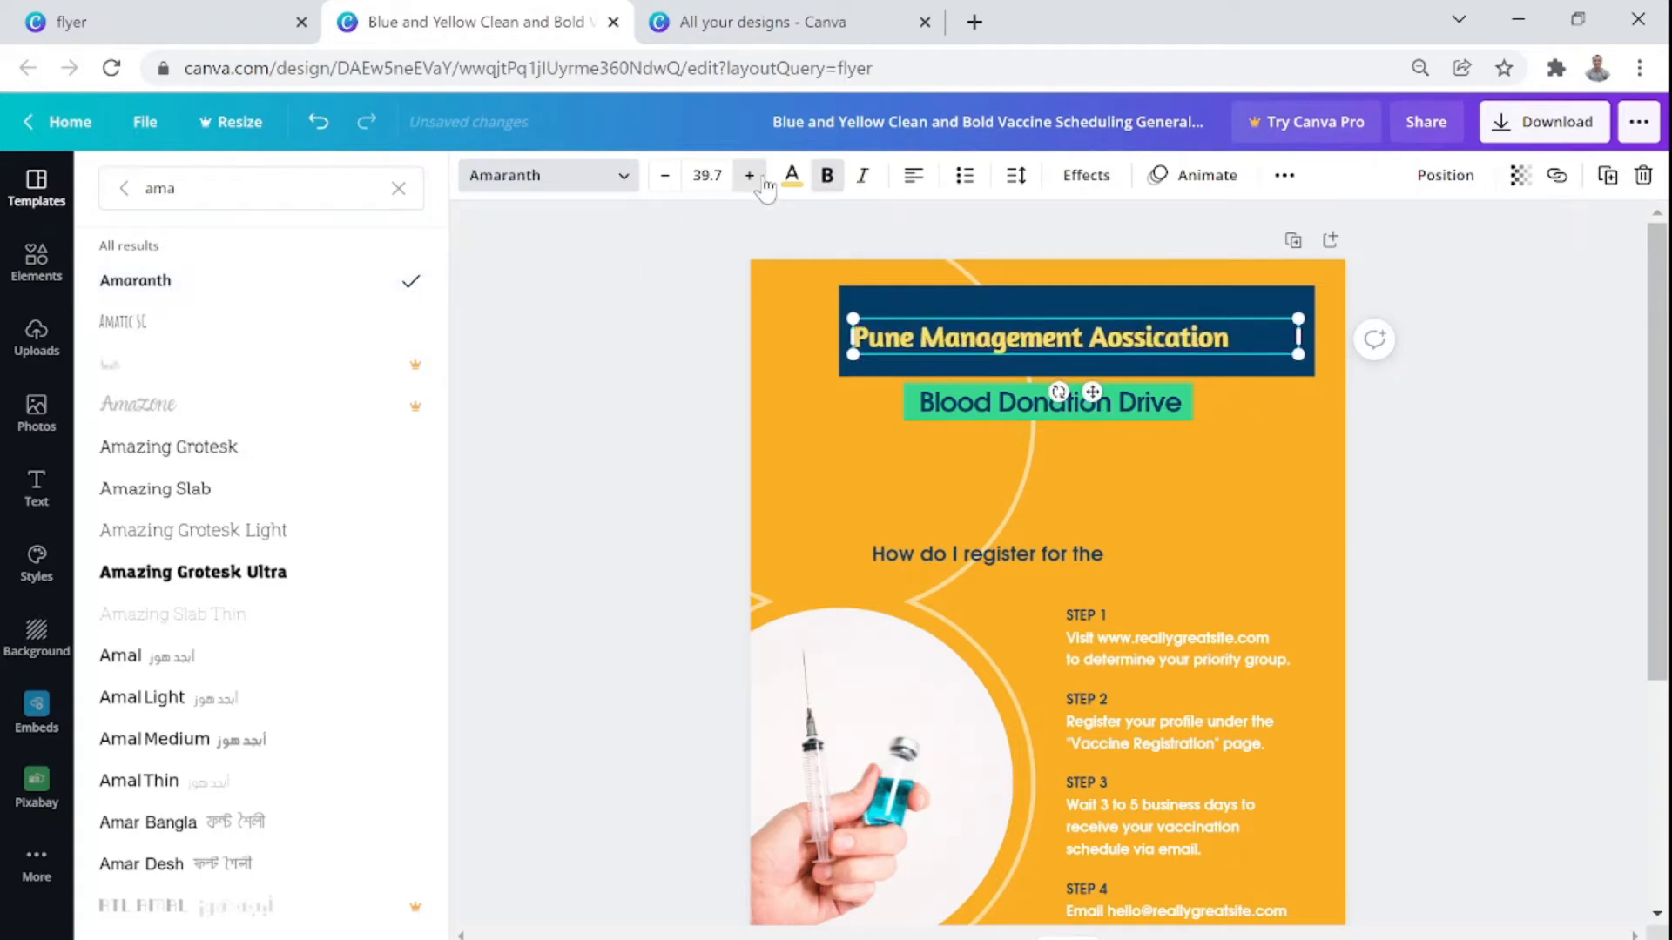
{"action": "left_click", "coordinate": [630, 396]}
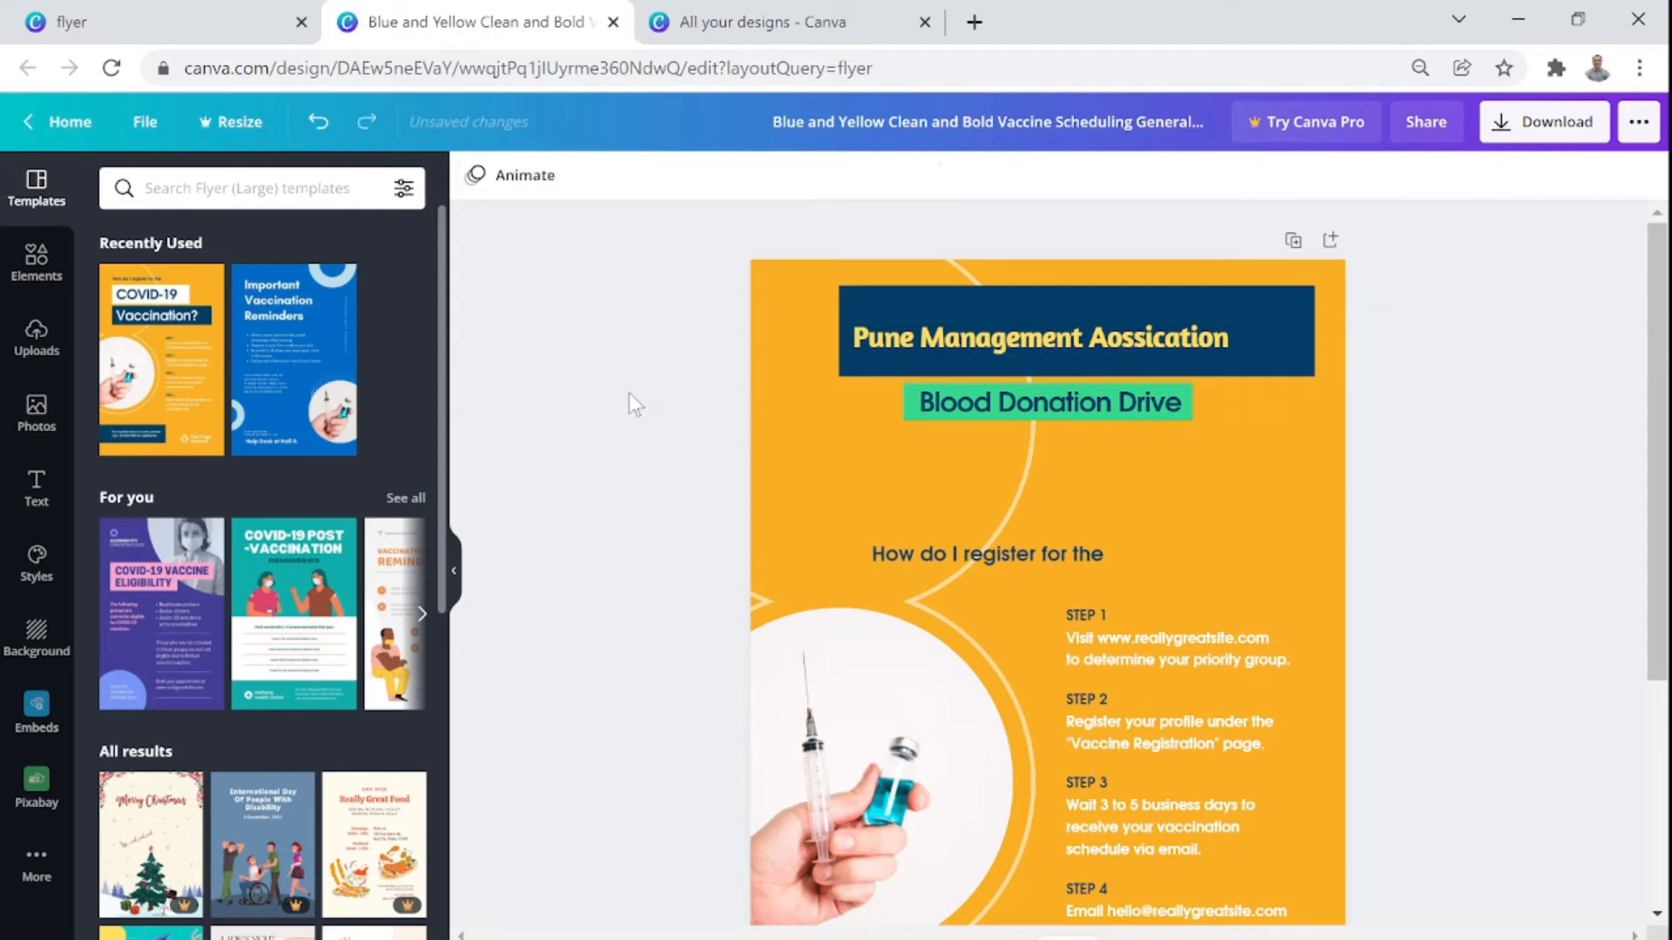
Move the "Pune Management Aossication" heading rightward and shrink the dark blue banner from its upper-left corner to fit around the text
{"action": "left_click", "coordinate": [921, 350]}
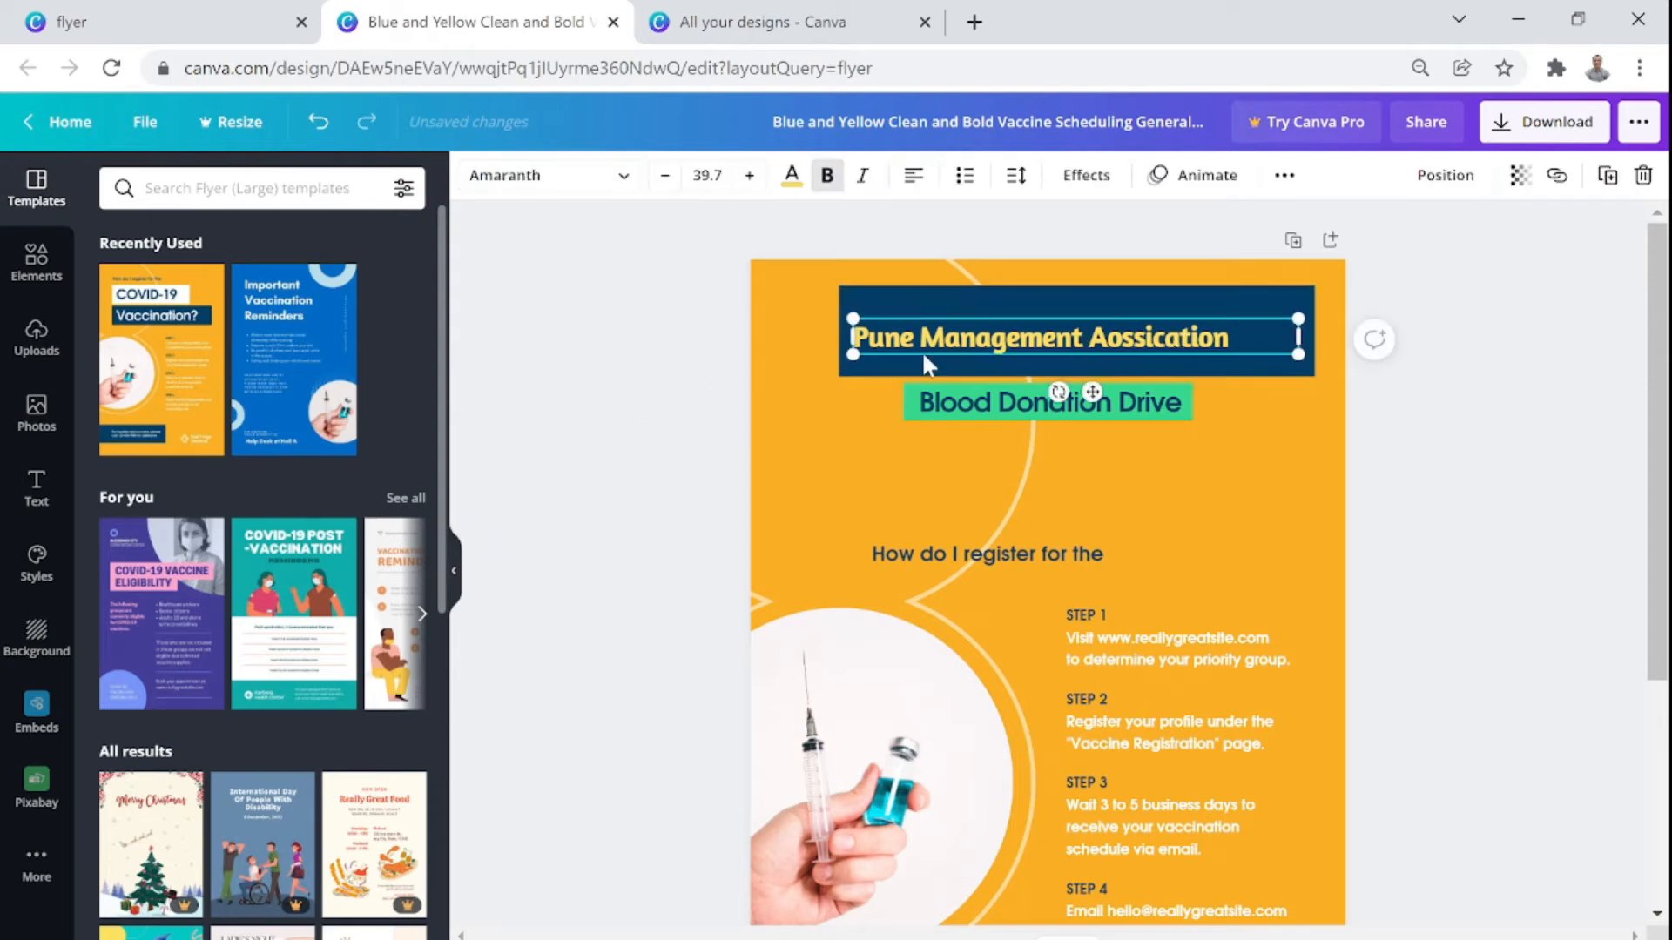
{"action": "left_click_drag", "start_coordinate": [964, 342], "coordinate": [1039, 337]}
{"action": "left_click", "coordinate": [866, 317]}
{"action": "left_click_drag", "start_coordinate": [841, 285], "coordinate": [902, 312]}
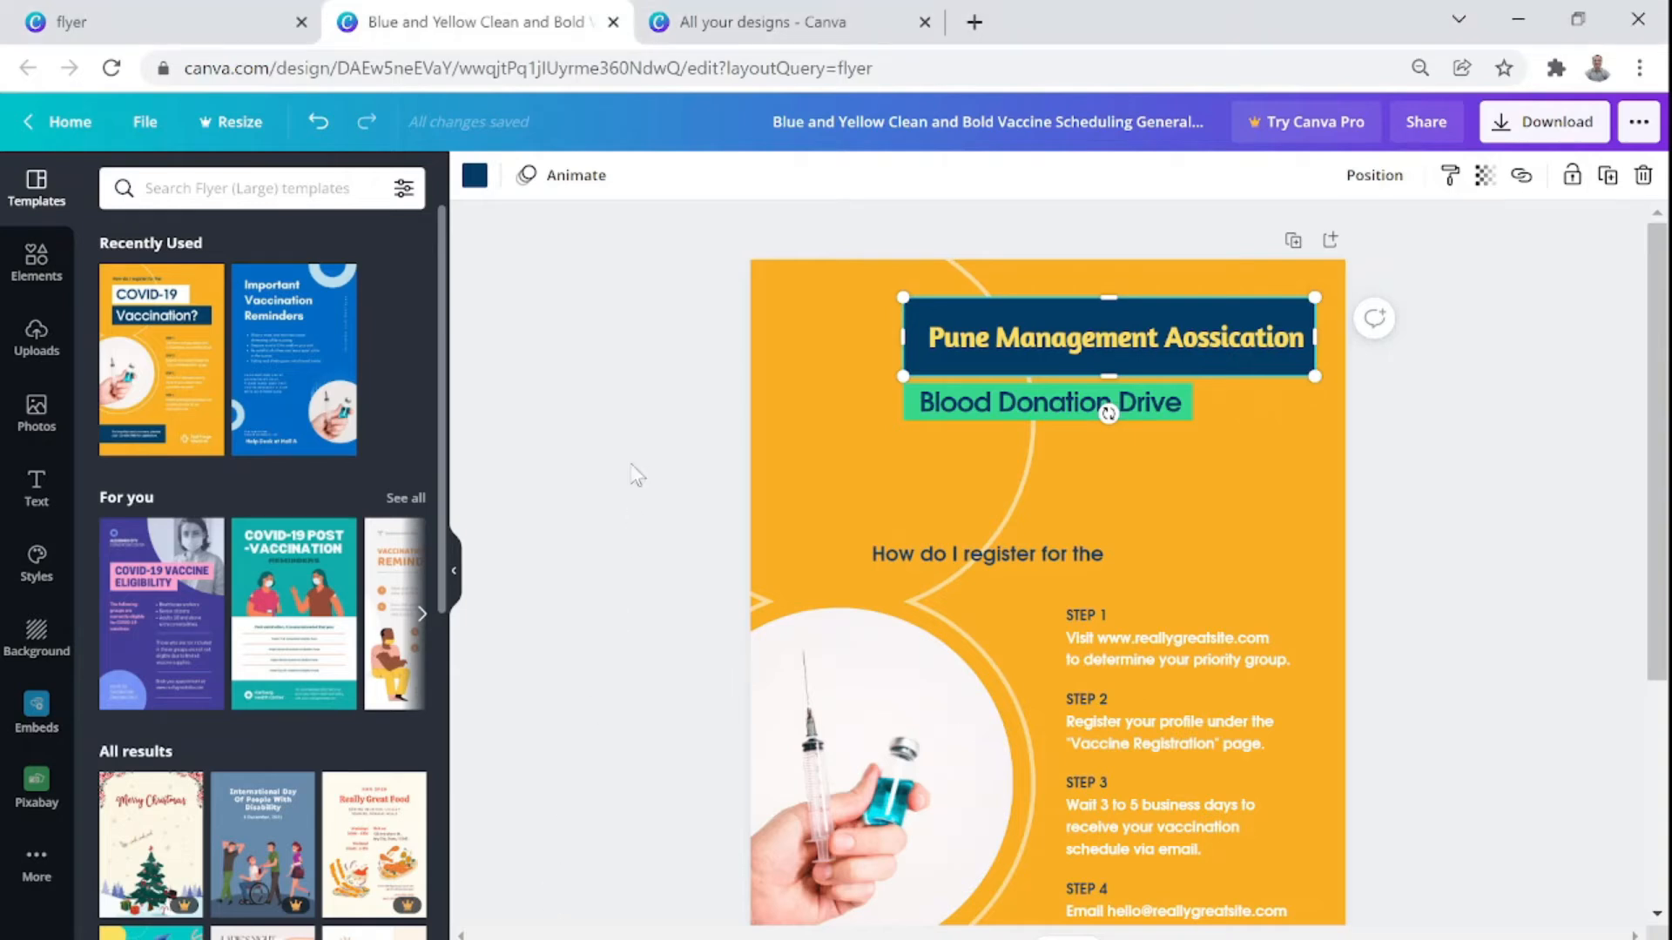
Add the uploaded PMA logo, shrink it and place it in the flyer's upper-left corner beside the dark blue banner
{"action": "left_click", "coordinate": [37, 340]}
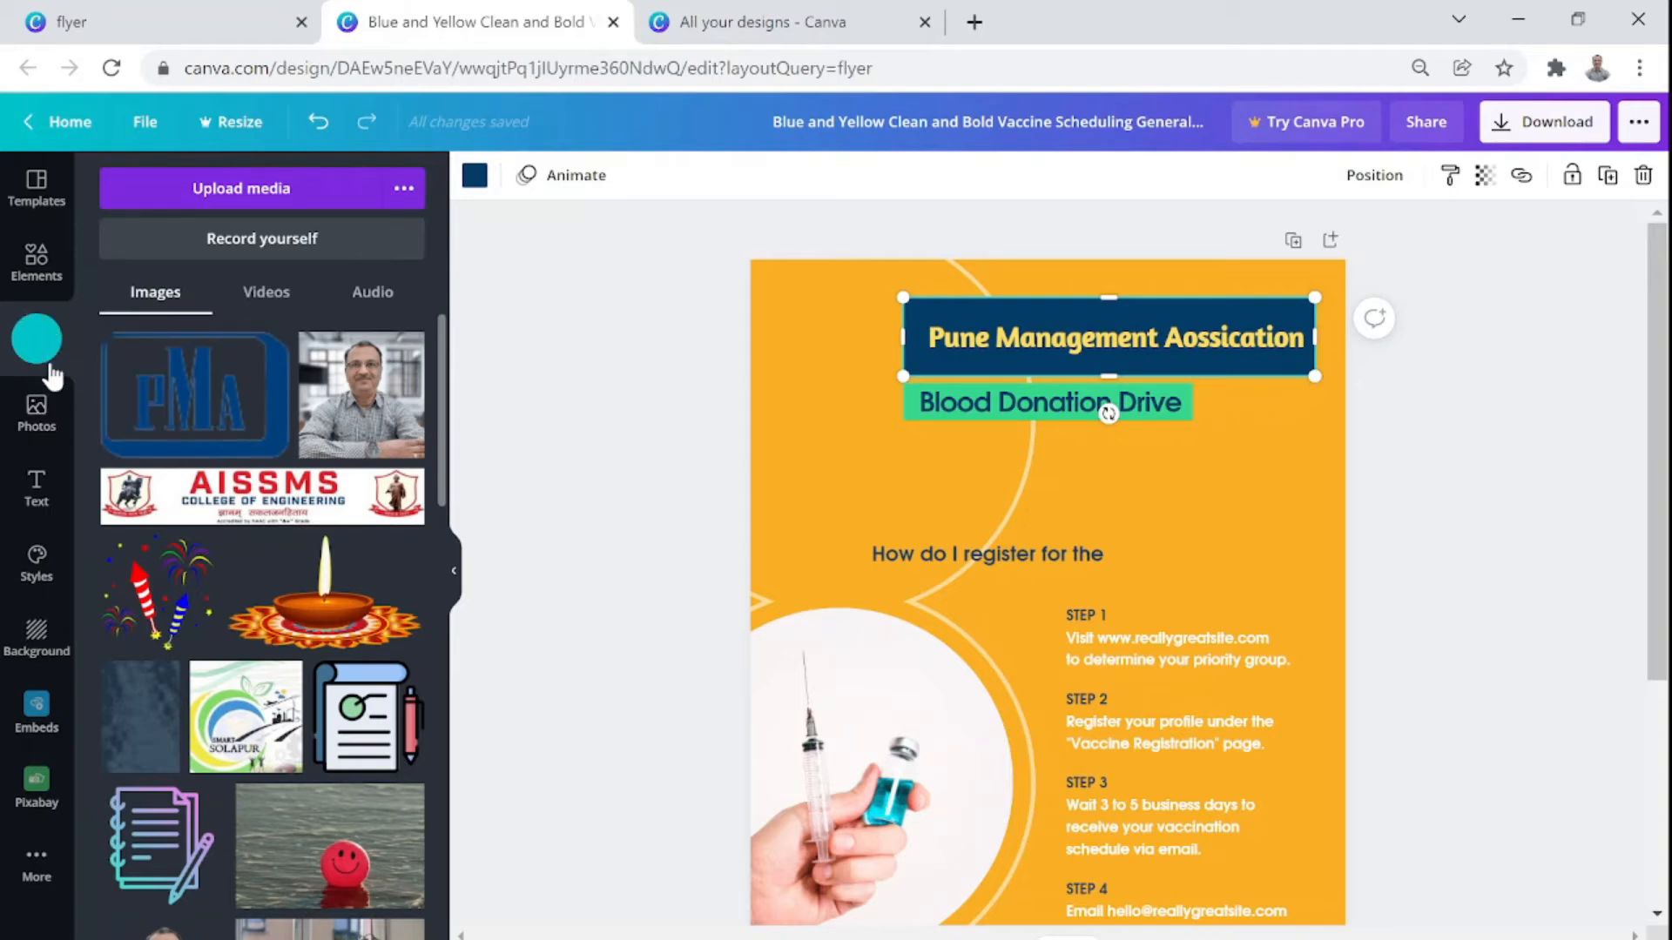
{"action": "left_click", "coordinate": [192, 414]}
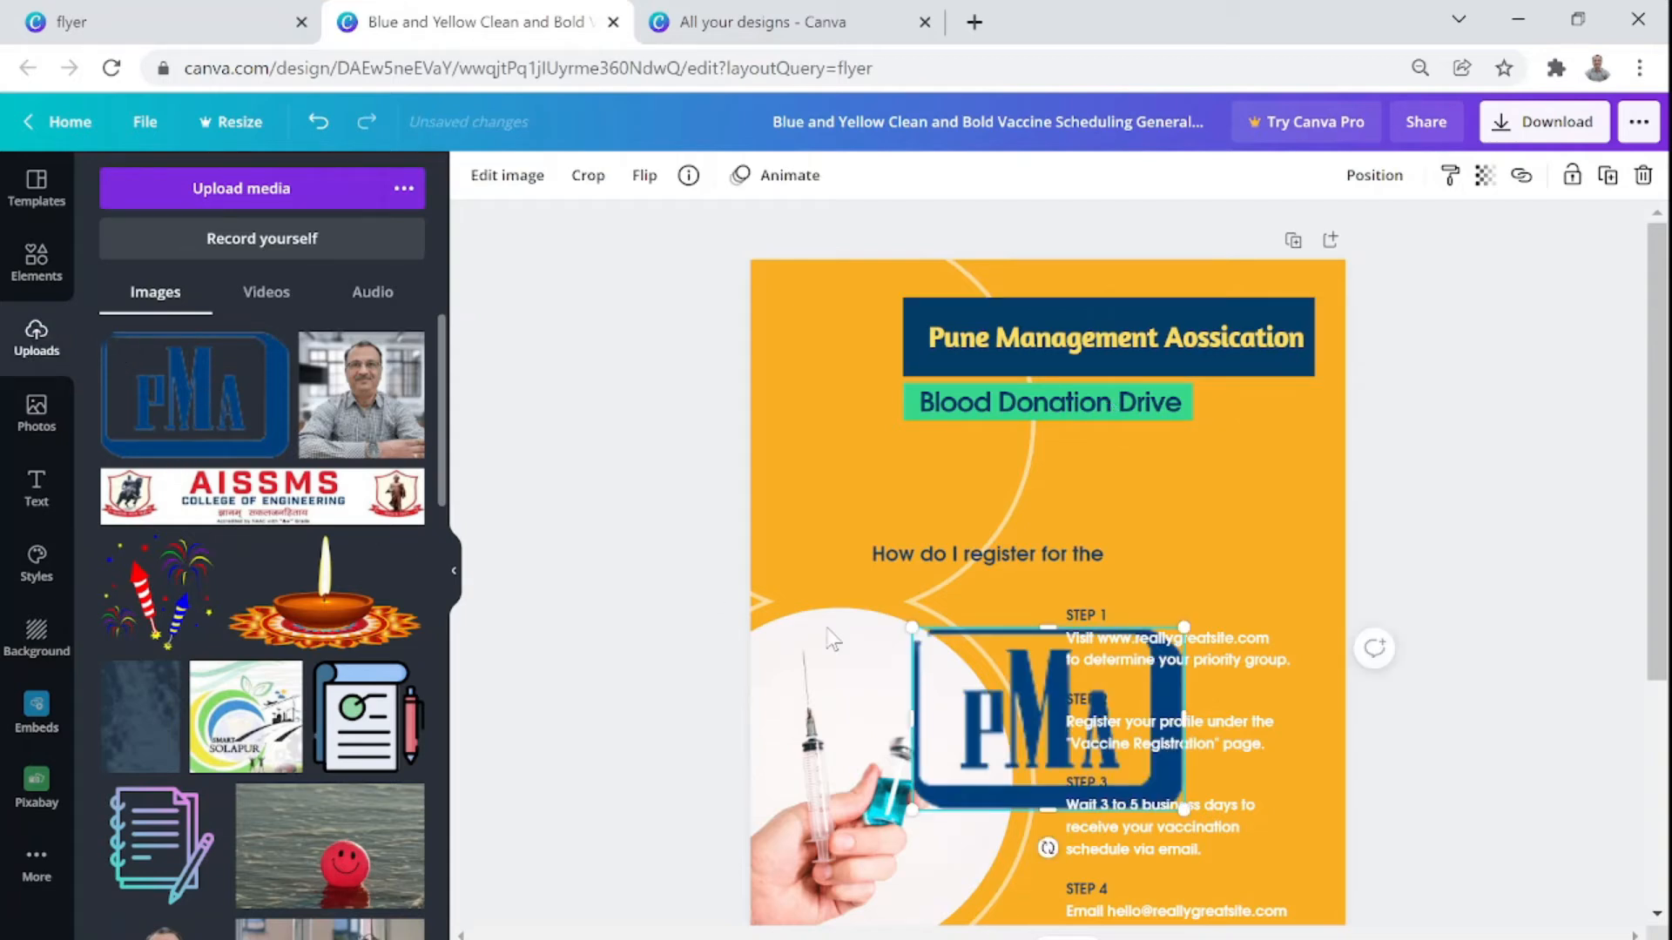
{"action": "left_click_drag", "start_coordinate": [1000, 700], "coordinate": [864, 444]}
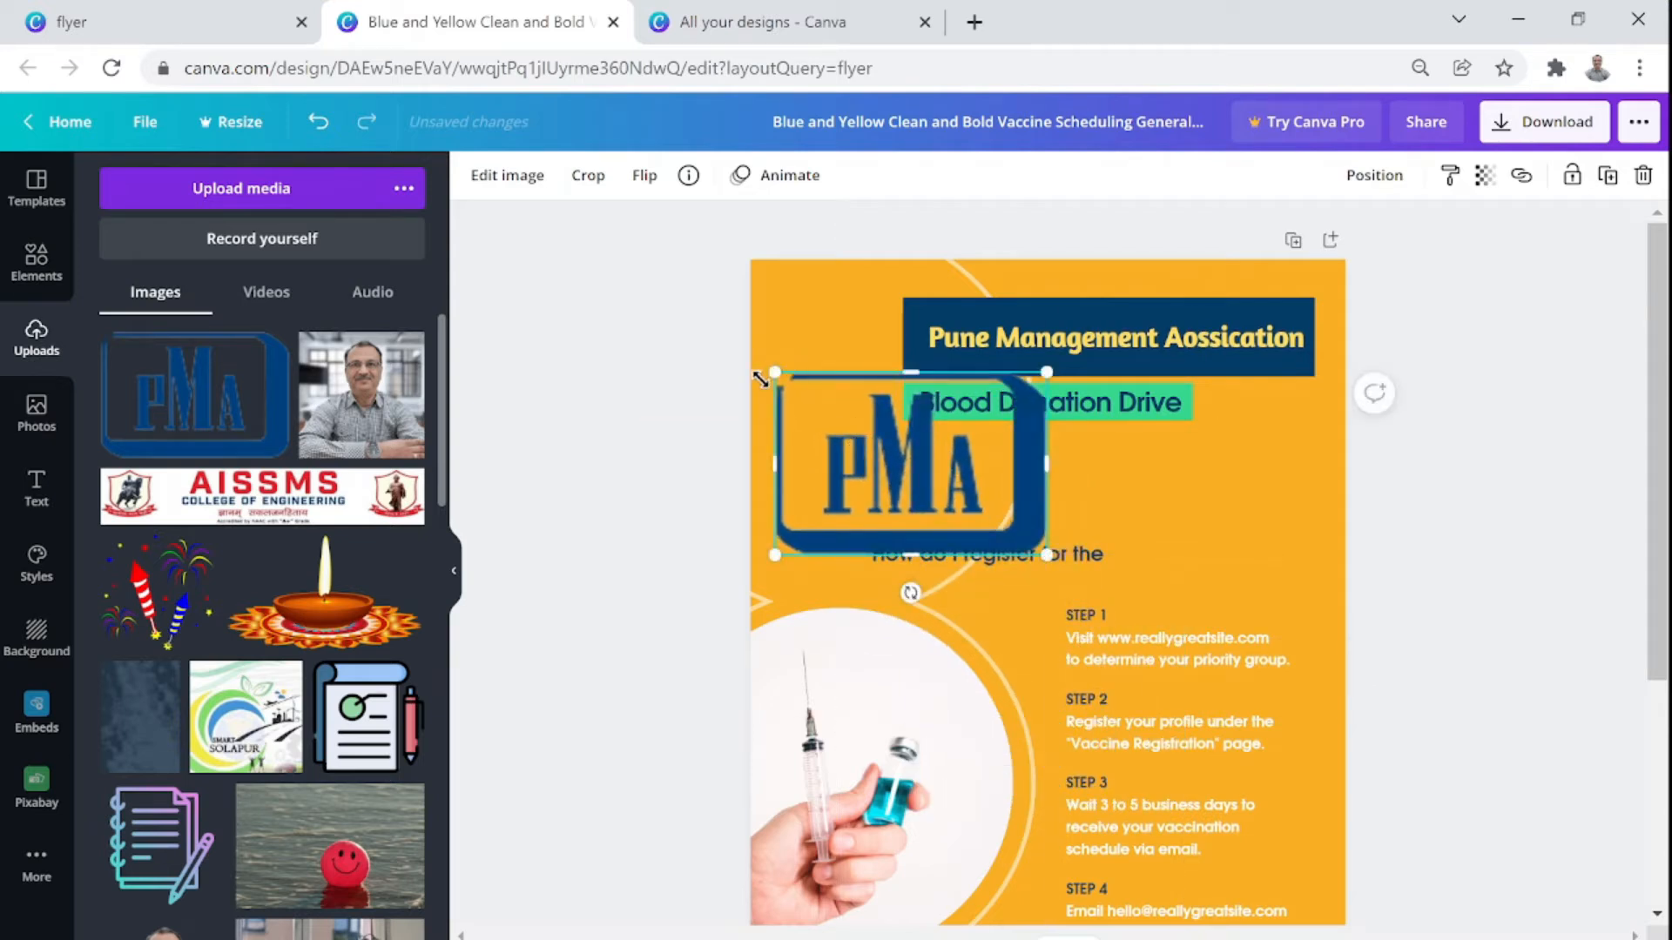
{"action": "left_click_drag", "start_coordinate": [775, 372], "coordinate": [951, 489]}
{"action": "left_click_drag", "start_coordinate": [993, 542], "coordinate": [815, 323]}
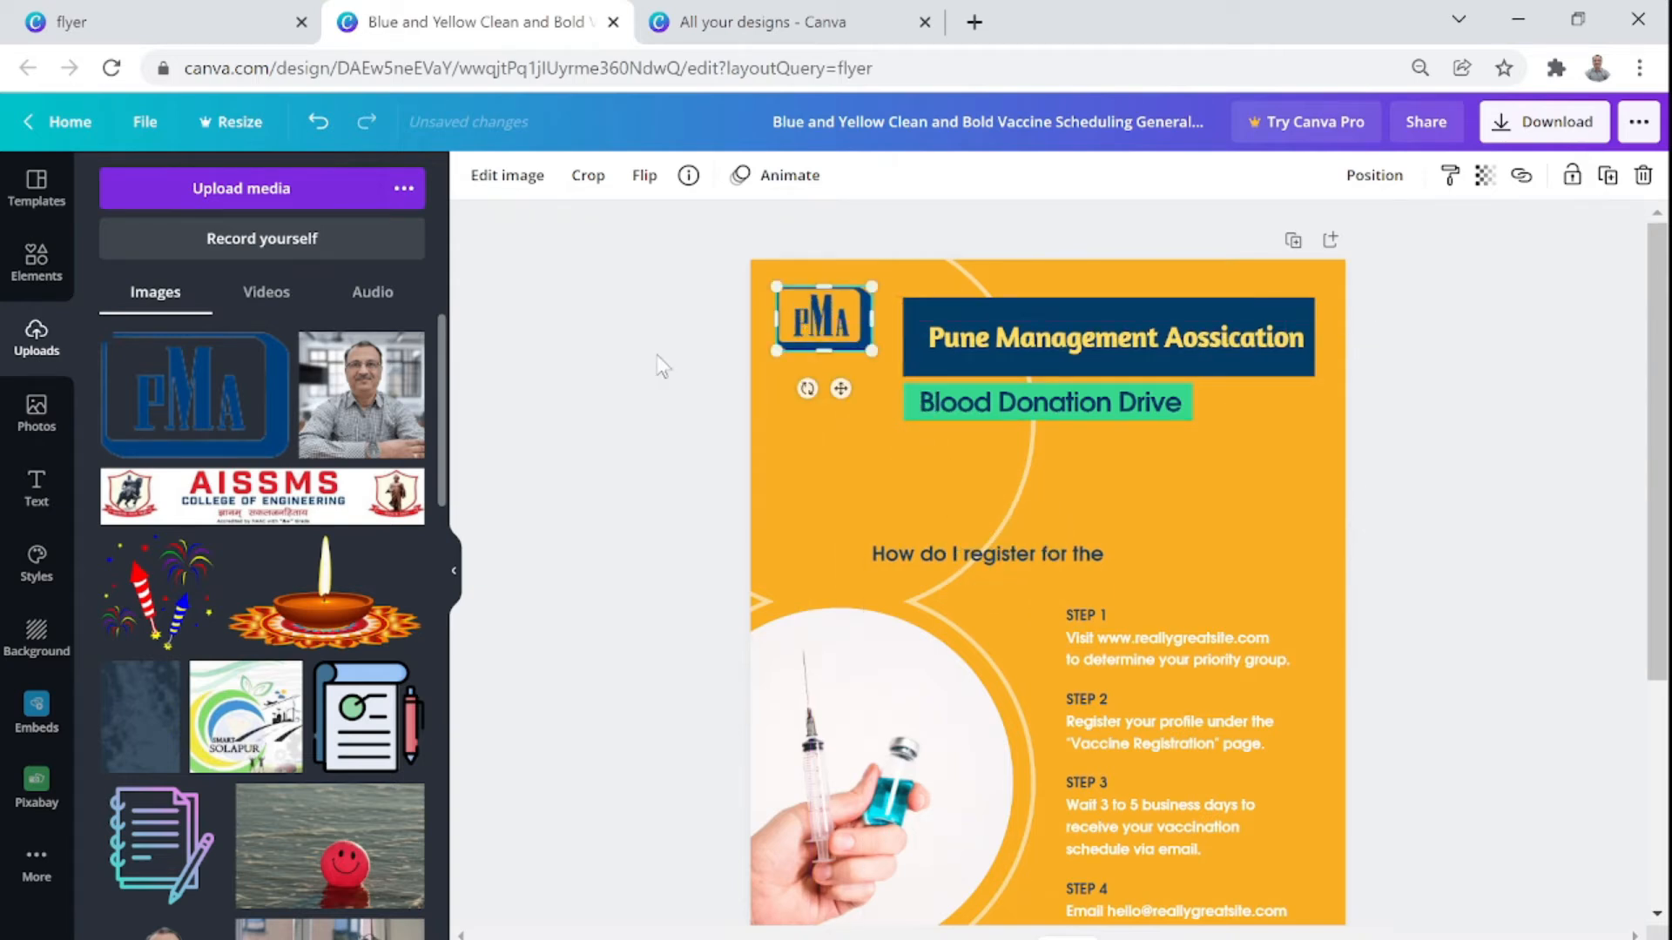
{"action": "left_click", "coordinate": [666, 364]}
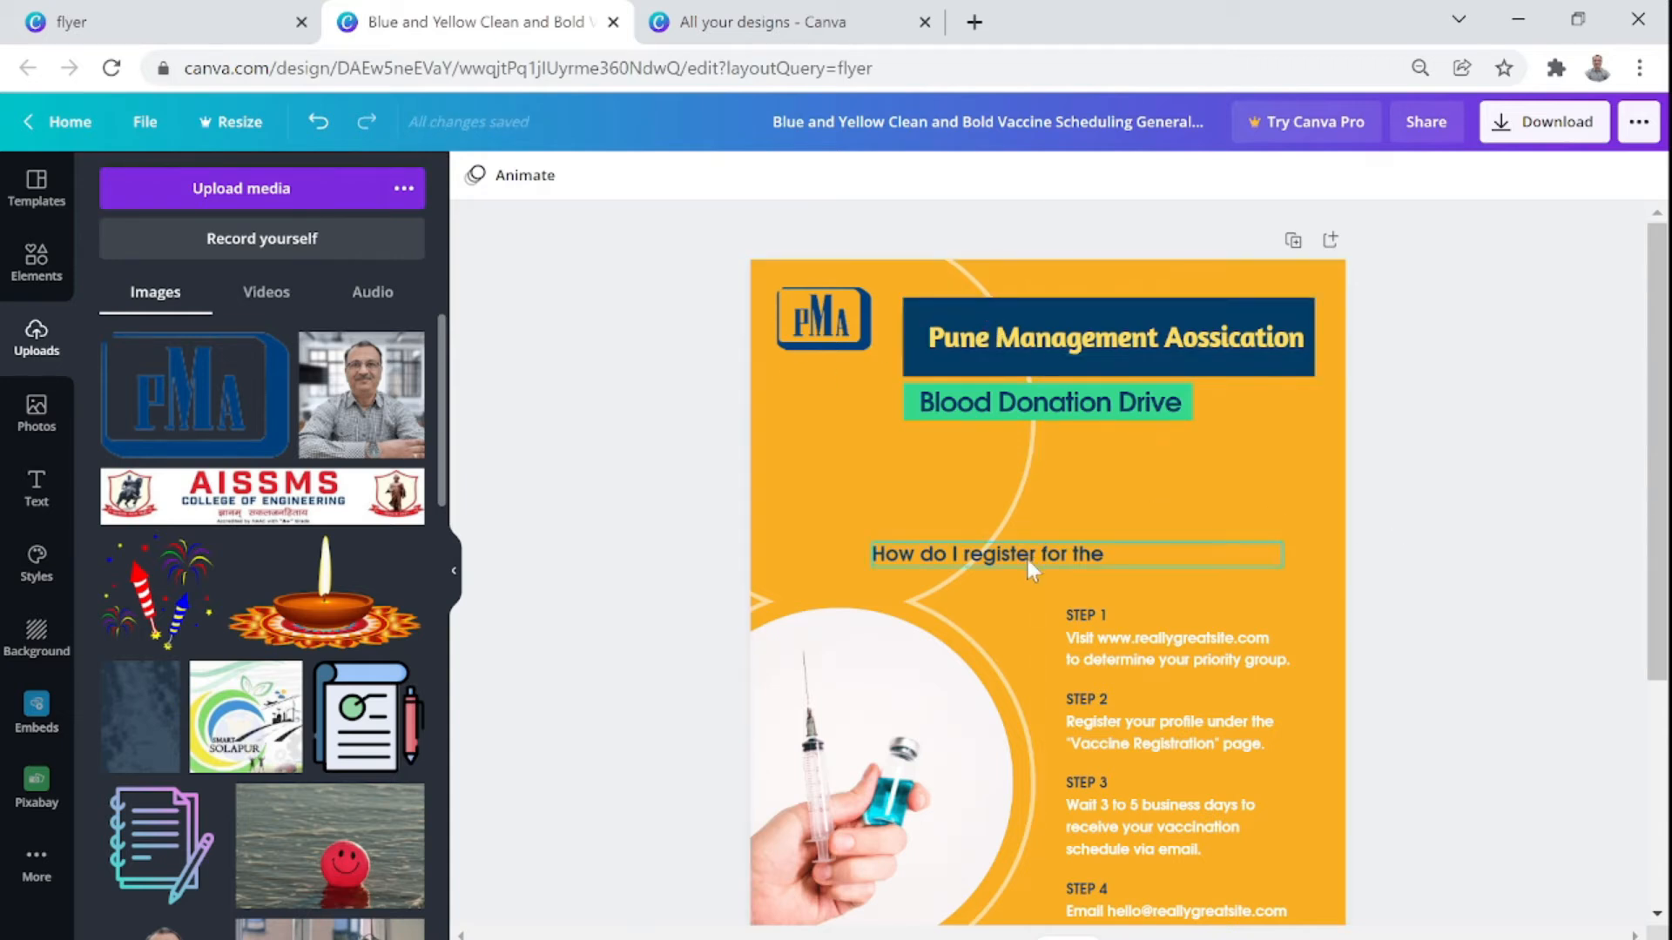
Try dark green on the curved circular outline and set its colour to bright red instead
{"action": "left_click", "coordinate": [1033, 479]}
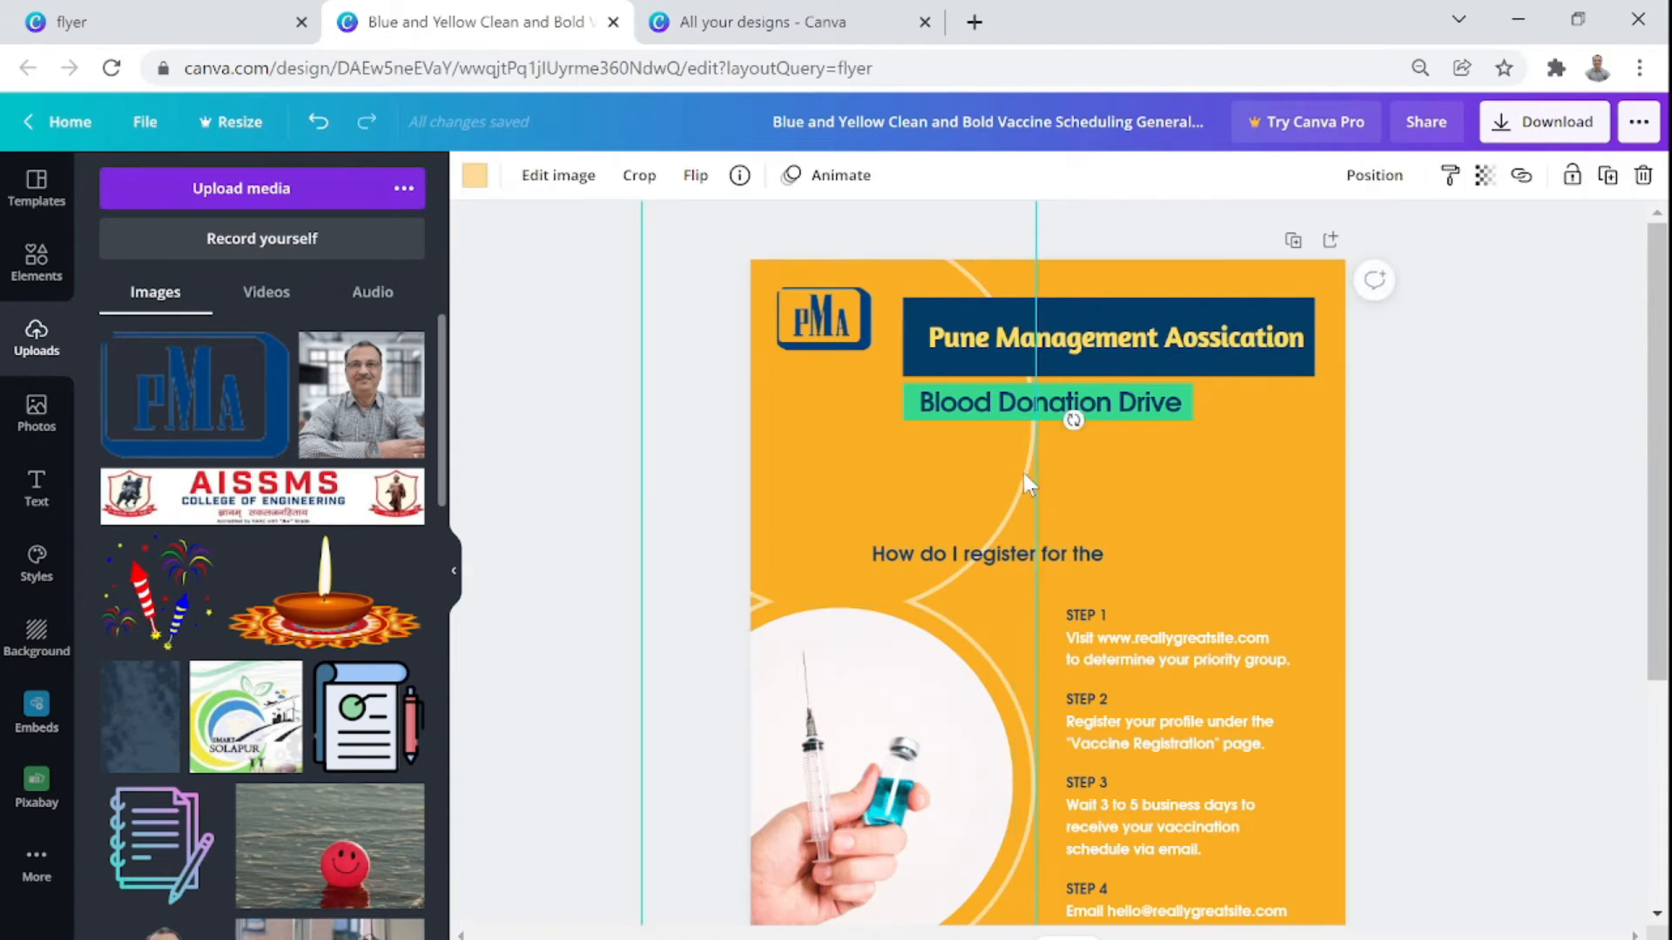
{"action": "left_click", "coordinate": [484, 183]}
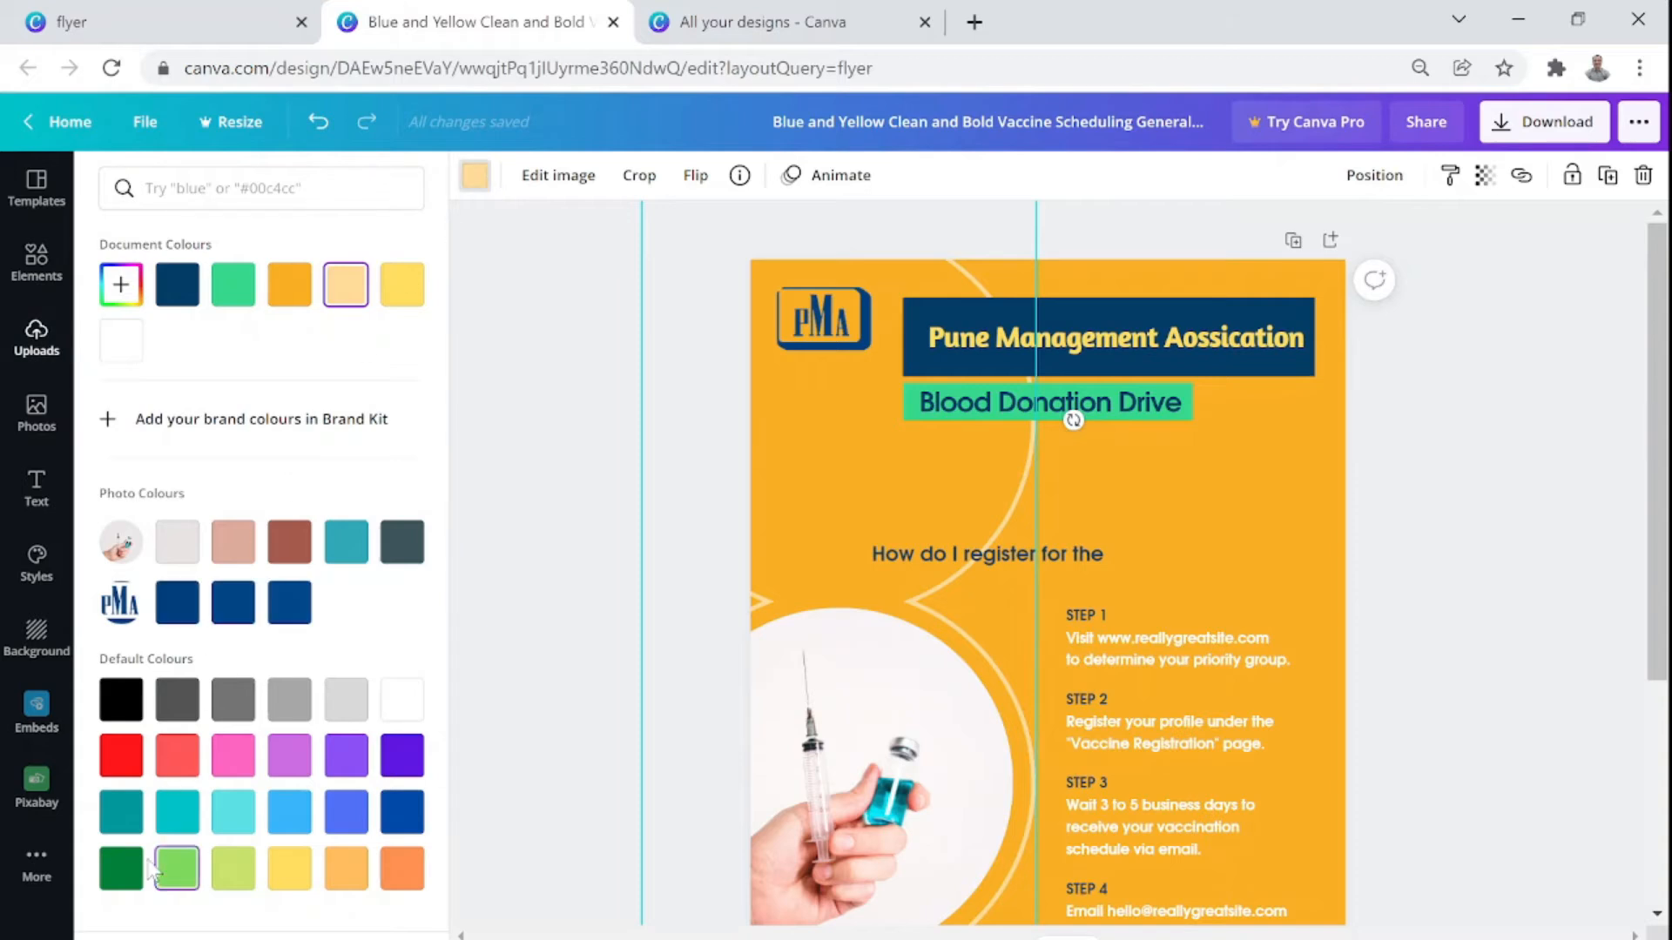
{"action": "left_click", "coordinate": [126, 881]}
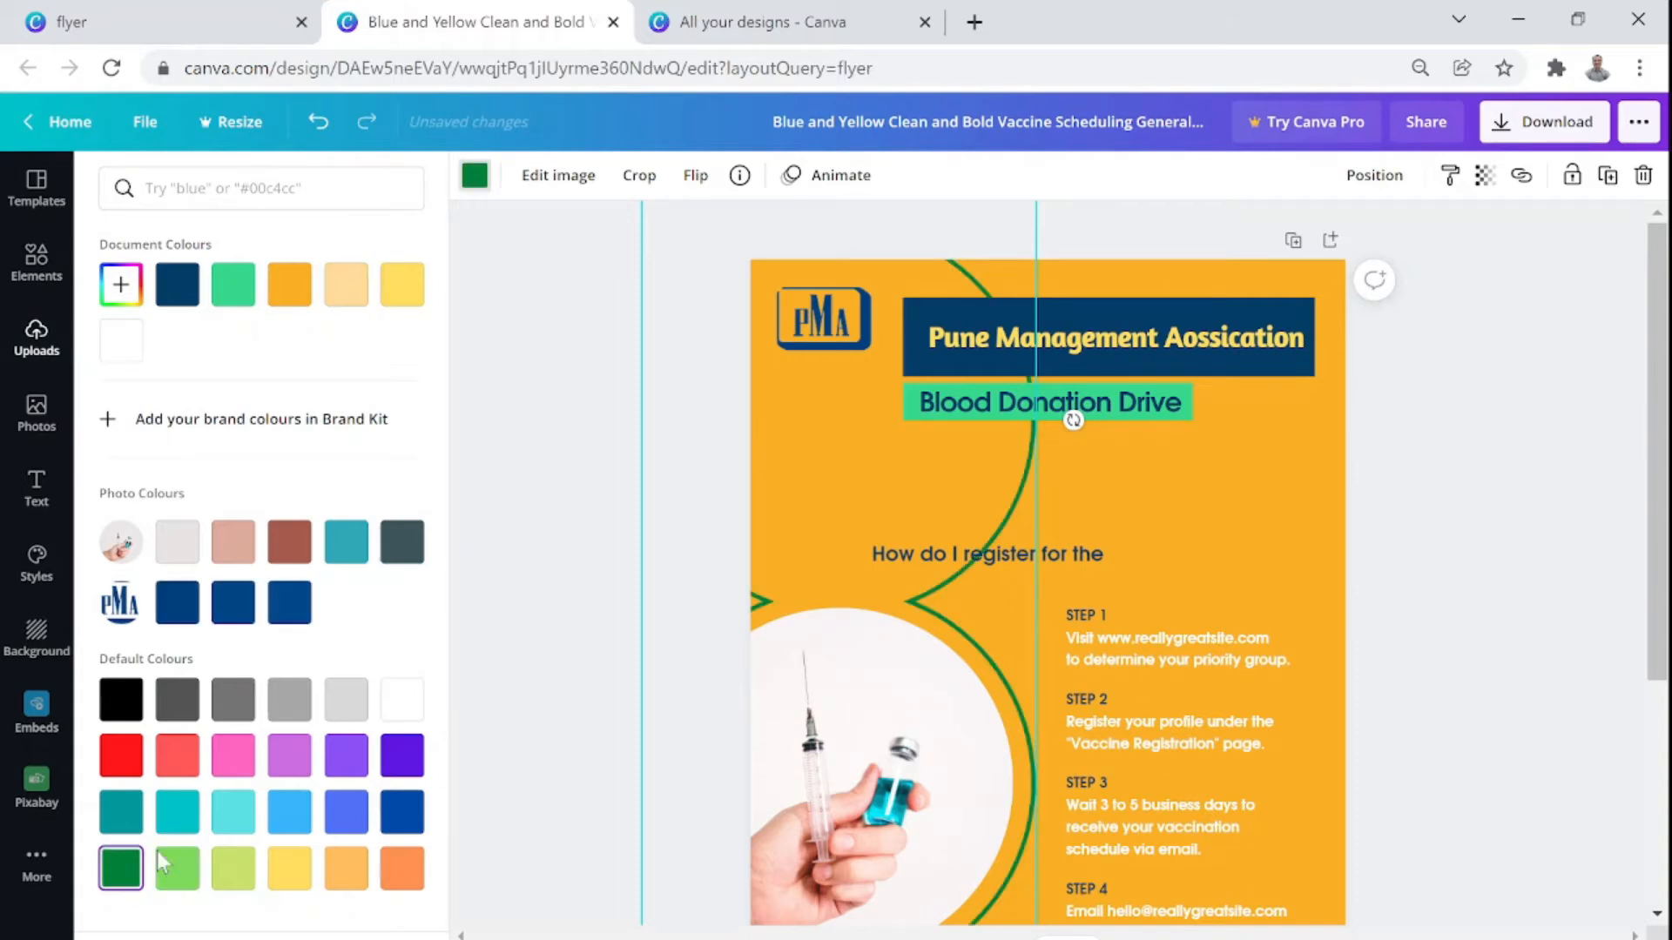
{"action": "left_click", "coordinate": [120, 757]}
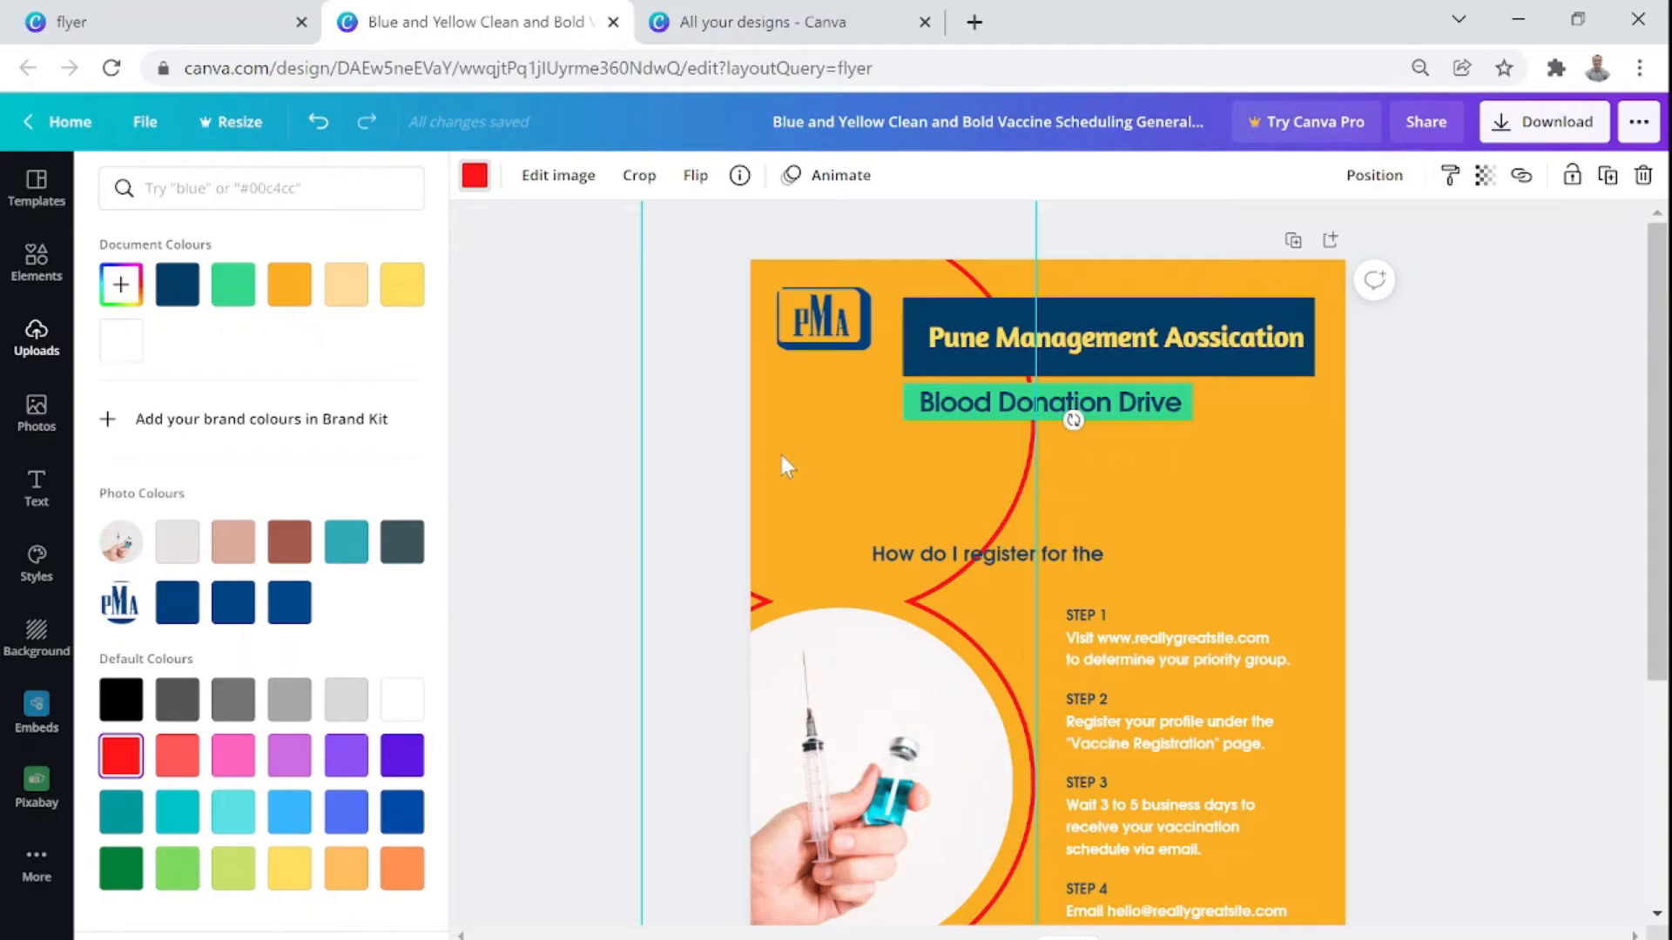
{"action": "left_click", "coordinate": [574, 486]}
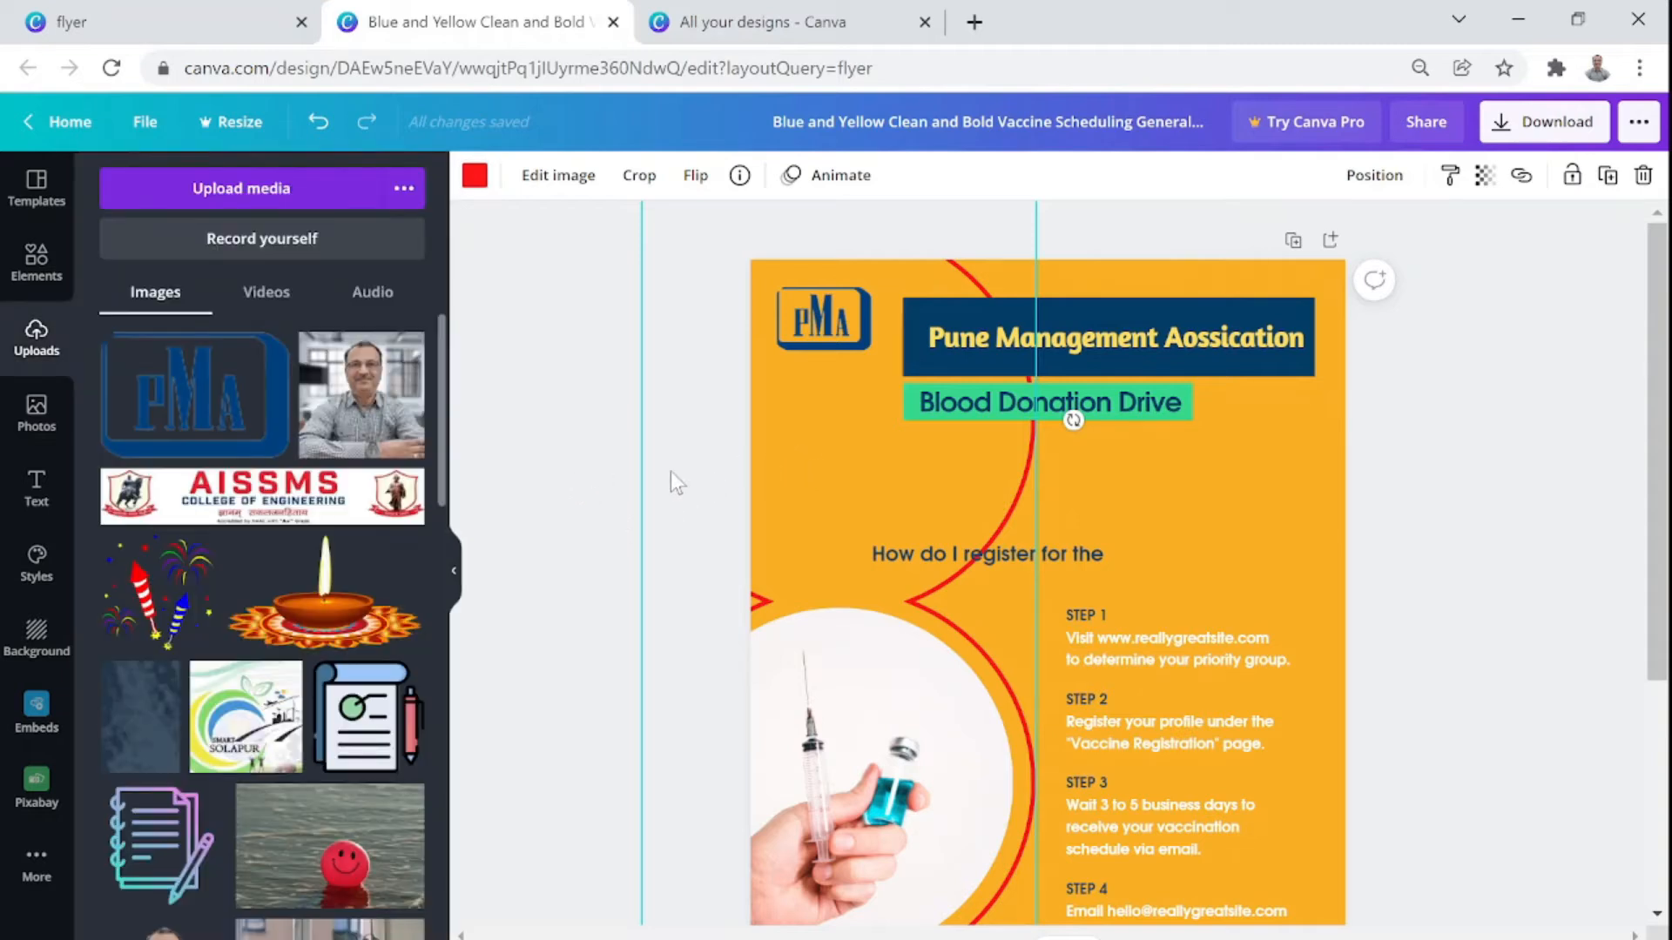
Shift the blood donation picture rightward within its circular frame so the heart sits in the middle of the visible area
{"action": "scroll", "coordinate": [912, 526], "scroll_direction": "down", "scroll_amount": 2}
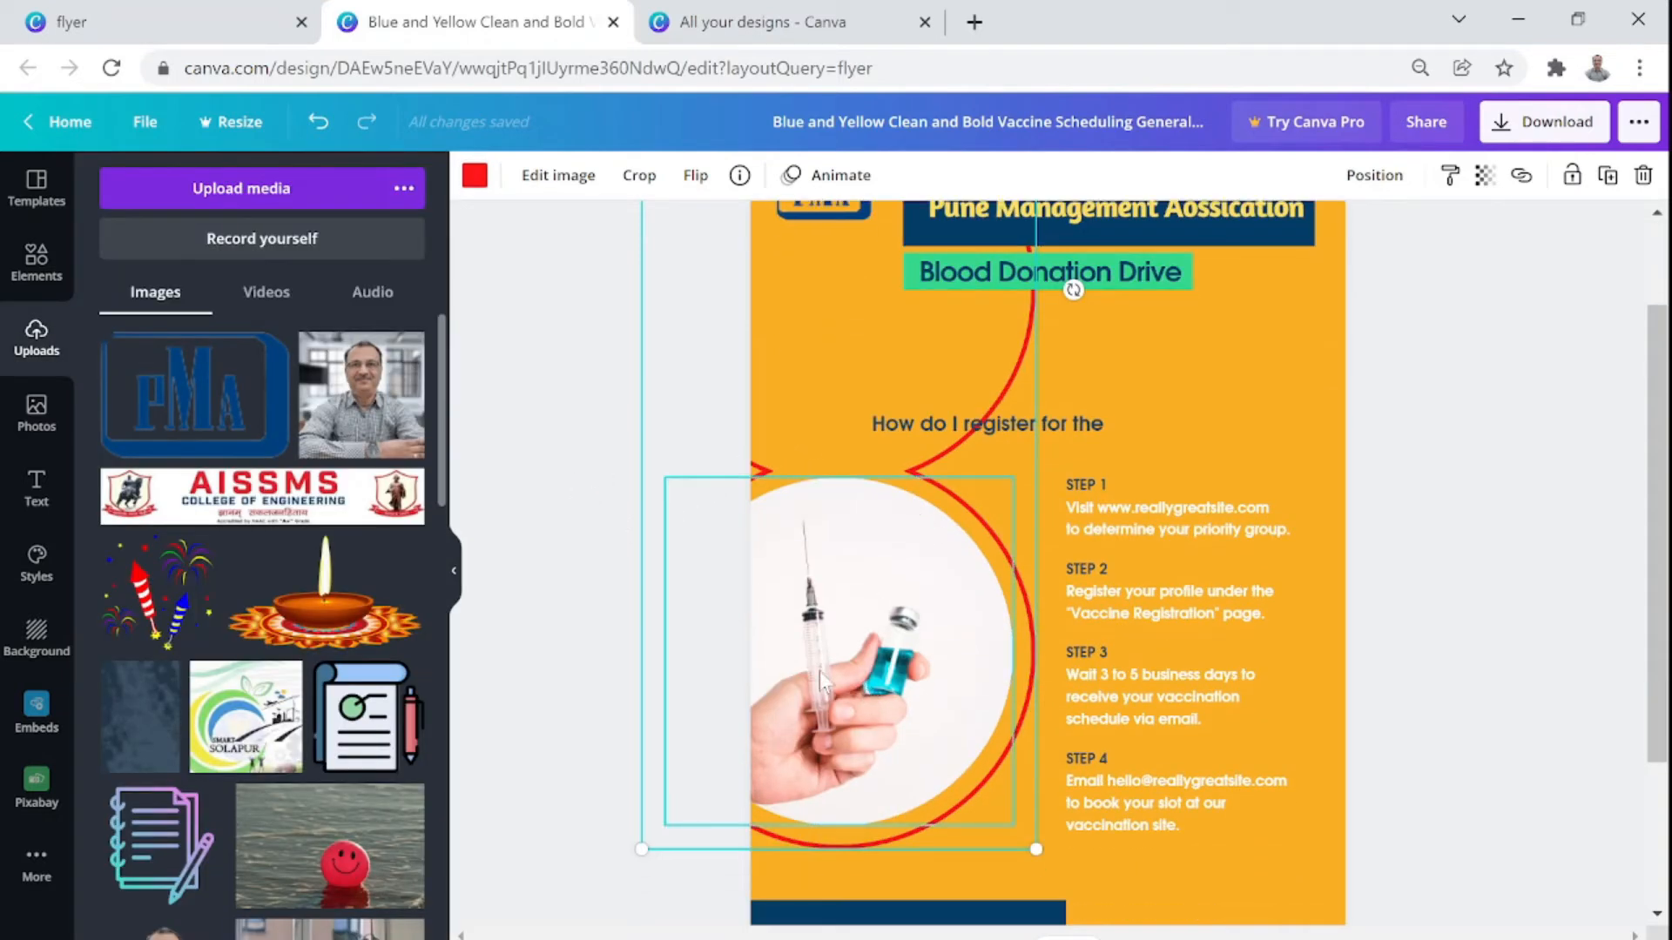
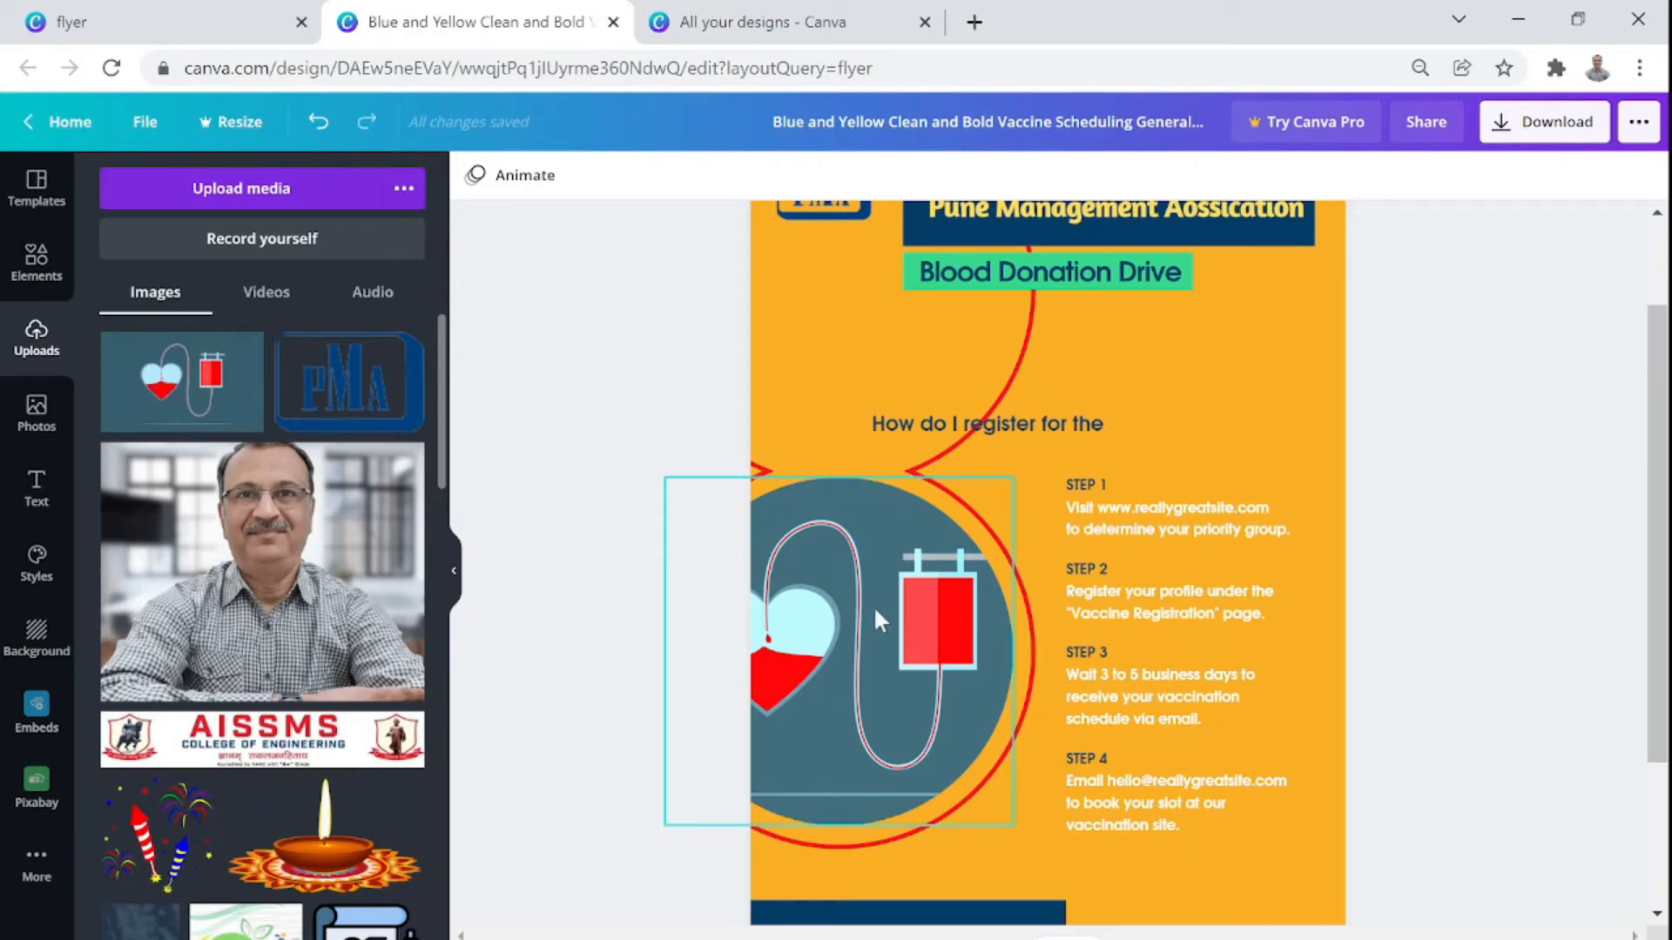
{"action": "double_click", "coordinate": [858, 624]}
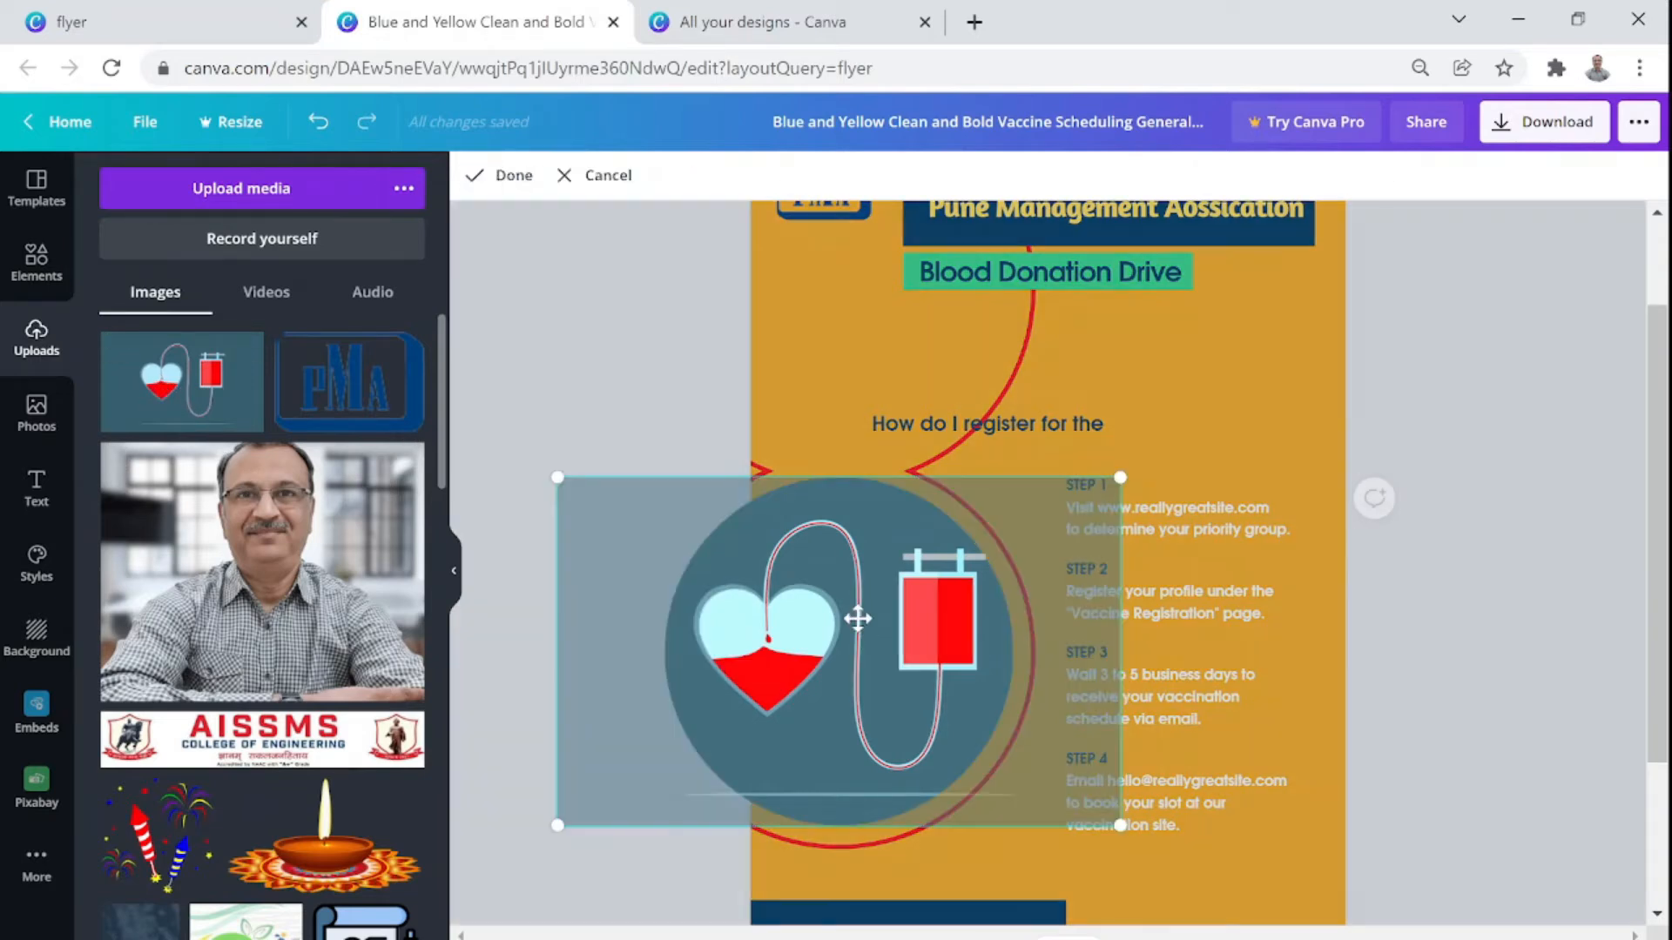
{"action": "mouse_move", "coordinate": [838, 630]}
{"action": "left_mouse_down"}
{"action": "mouse_move", "coordinate": [897, 646]}
{"action": "mouse_move", "coordinate": [805, 646]}
{"action": "mouse_move", "coordinate": [892, 649]}
{"action": "mouse_move", "coordinate": [859, 649]}
{"action": "left_mouse_up"}
{"action": "left_click", "coordinate": [1532, 444]}
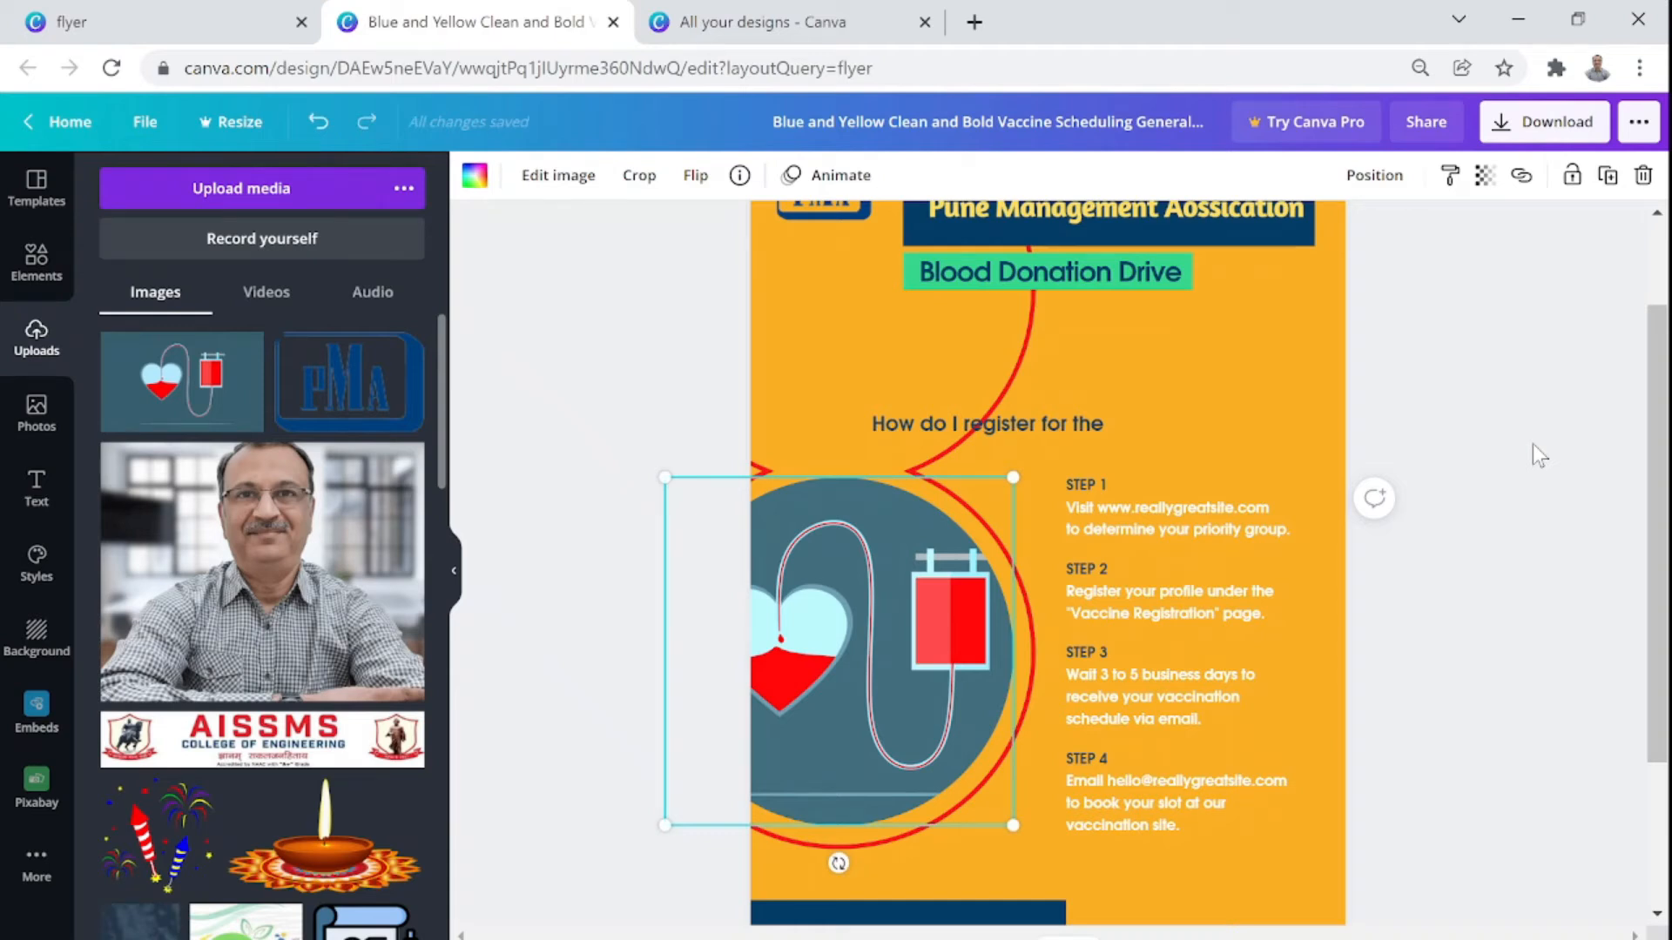
{"action": "double_click", "coordinate": [868, 634]}
{"action": "left_click_drag", "start_coordinate": [885, 635], "coordinate": [970, 642]}
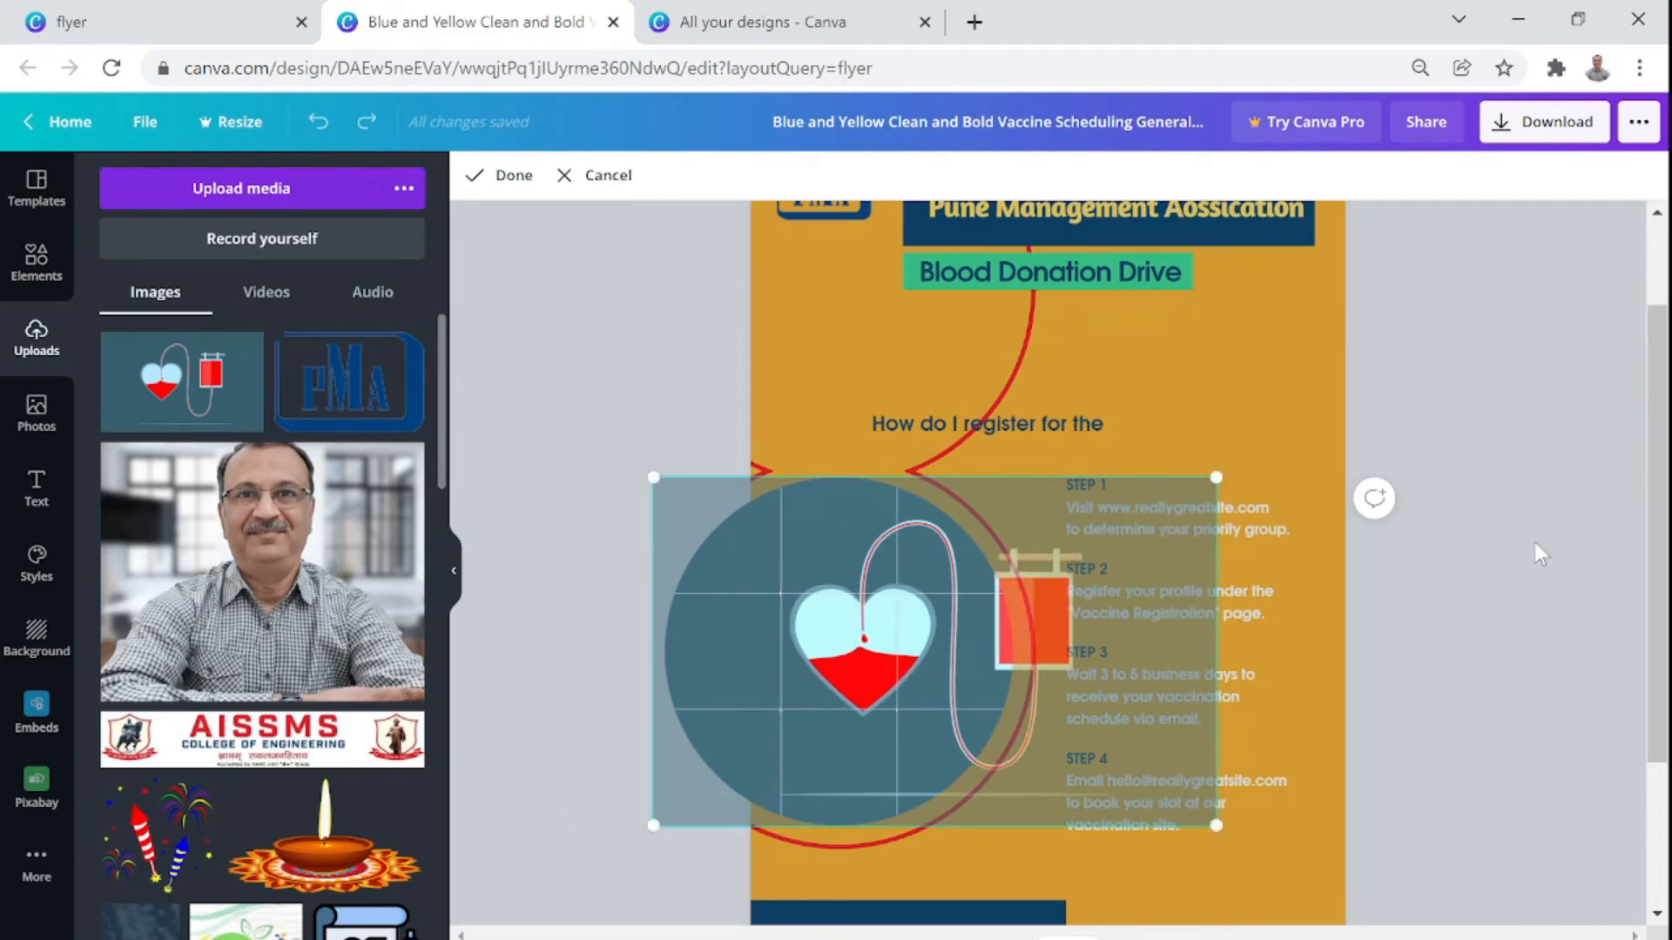
{"action": "left_click", "coordinate": [1535, 543]}
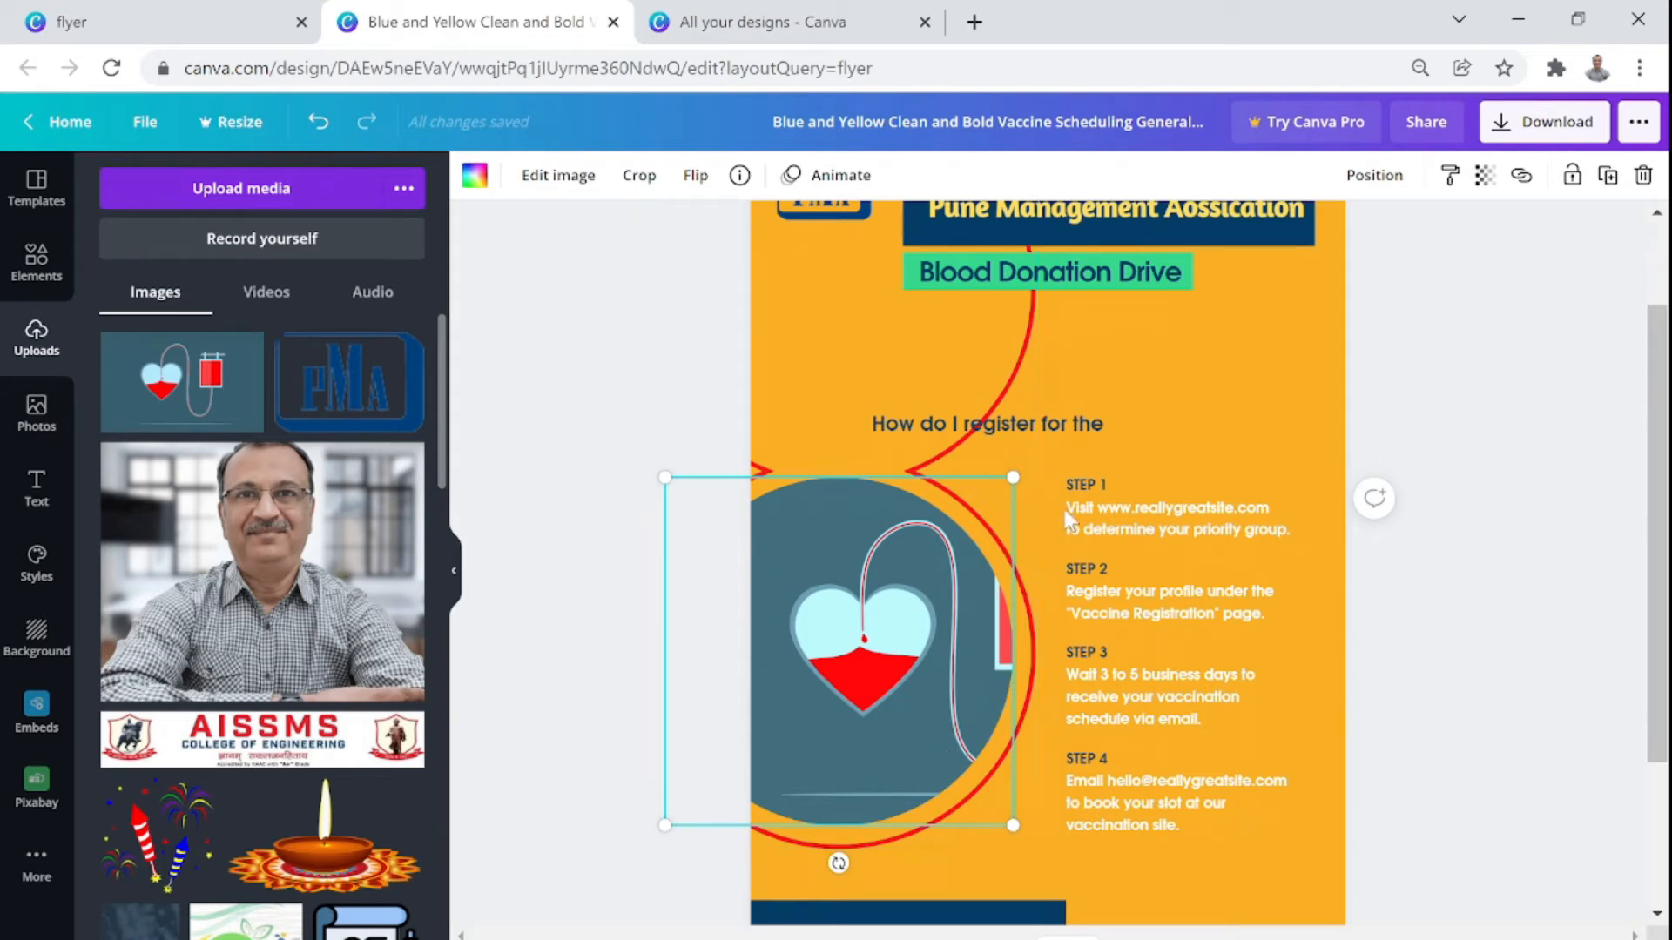
Shrink the circular blood donation picture and position it inside the red circular outline
{"action": "left_click_drag", "start_coordinate": [1009, 476], "coordinate": [837, 625]}
{"action": "left_click_drag", "start_coordinate": [770, 735], "coordinate": [873, 660]}
{"action": "left_click_drag", "start_coordinate": [766, 749], "coordinate": [665, 855]}
{"action": "left_click_drag", "start_coordinate": [851, 672], "coordinate": [892, 633]}
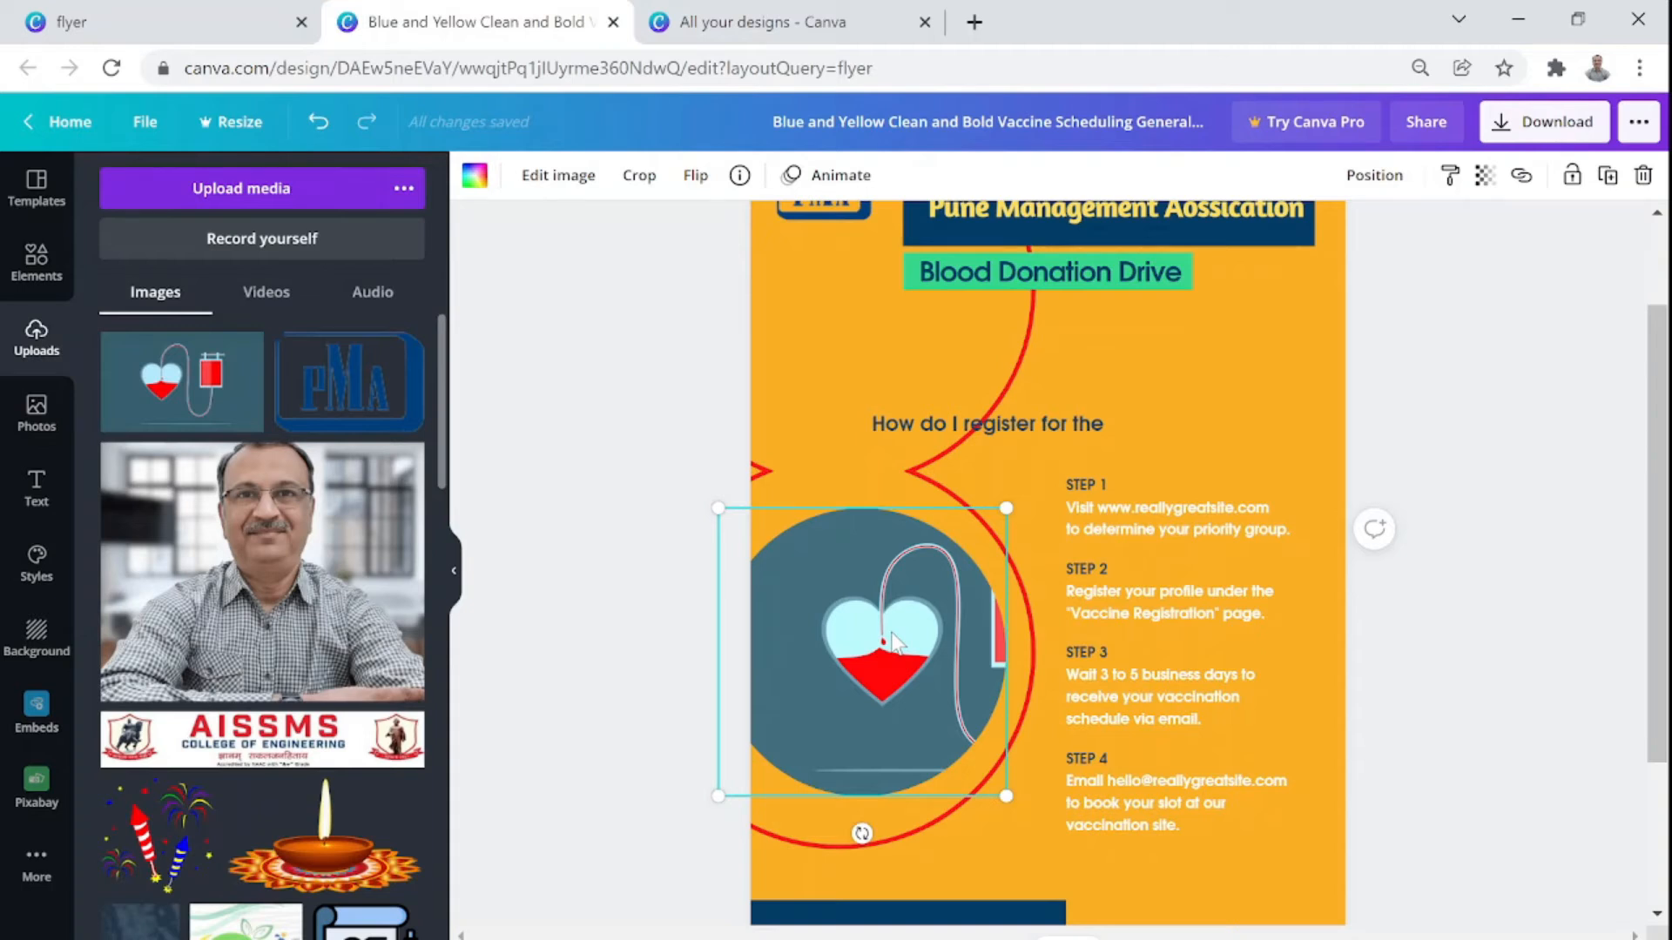
Try to shift the picture leftward within its circular frame so both the heart and the blood bag show
{"action": "double_click", "coordinate": [890, 638]}
{"action": "left_click_drag", "start_coordinate": [892, 632], "coordinate": [806, 660]}
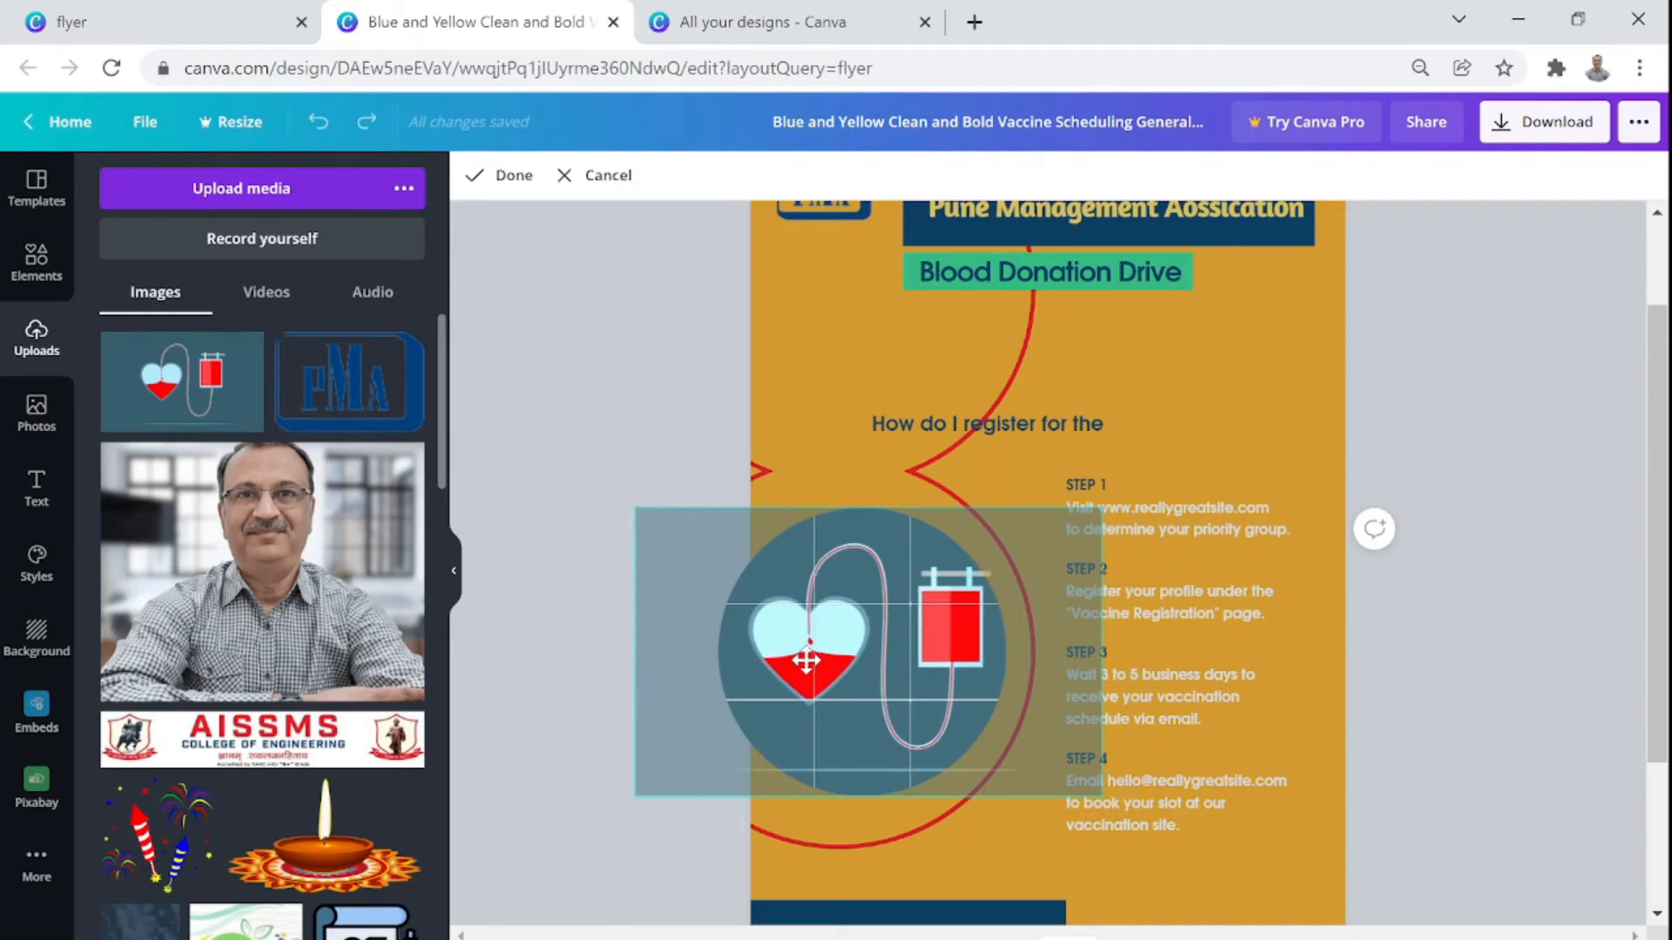
{"action": "left_click_drag", "start_coordinate": [806, 660], "coordinate": [806, 660]}
{"action": "left_click", "coordinate": [660, 369]}
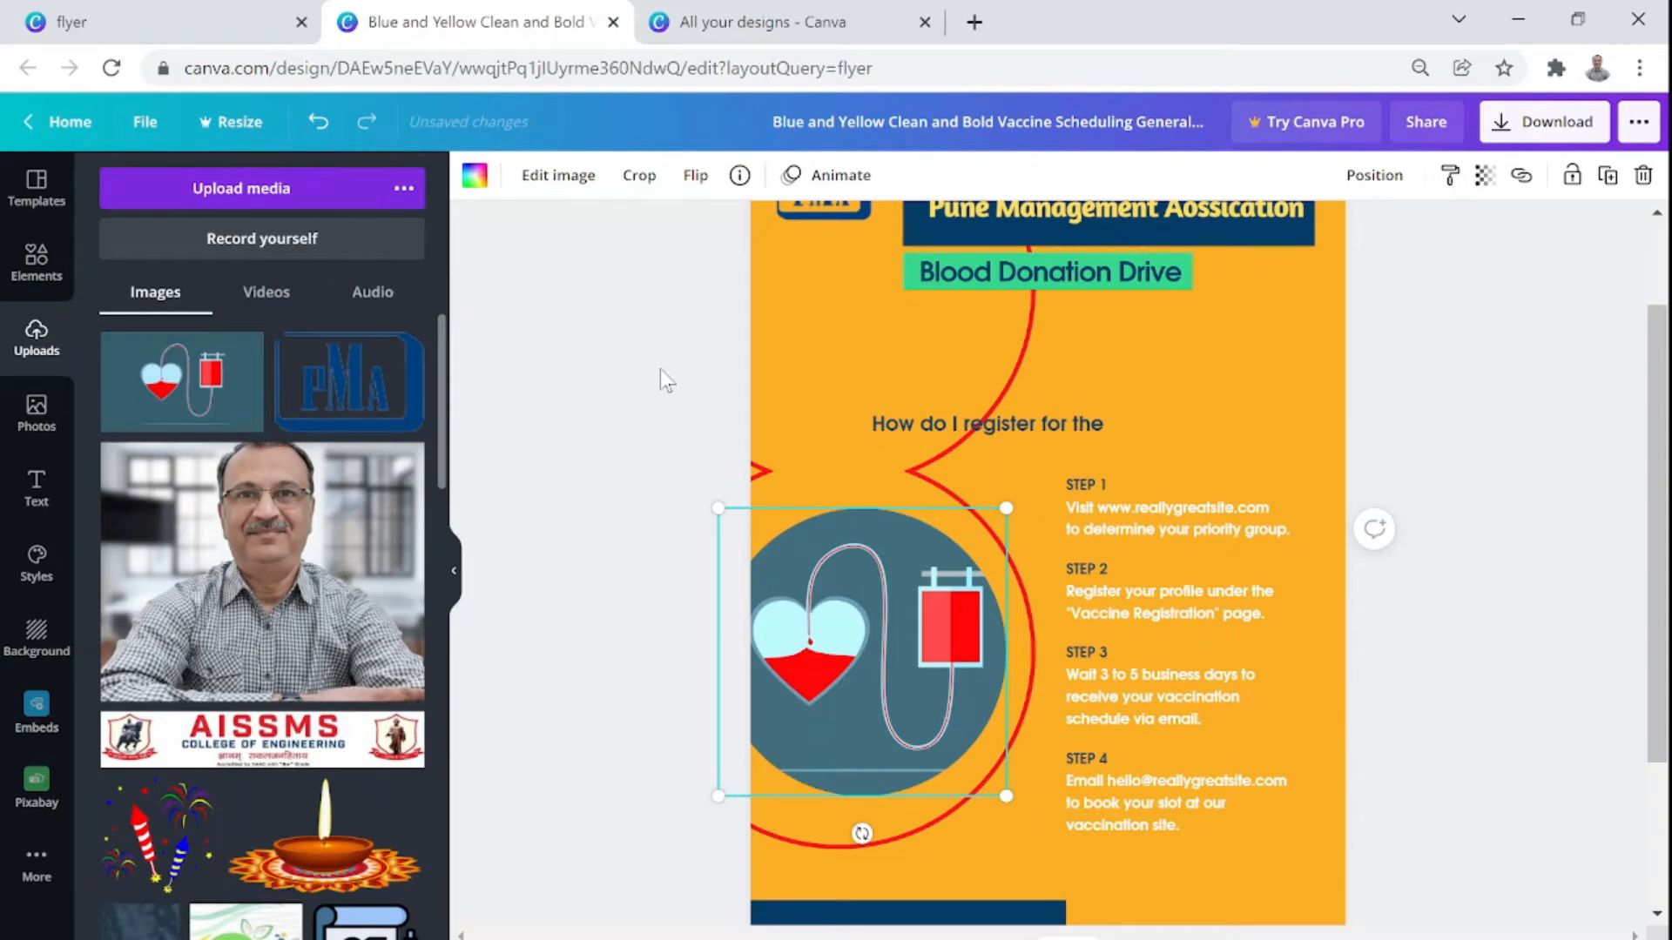
Try to resize the red circular outline around the blood donation picture from its lower-right corner
{"action": "left_click", "coordinate": [1020, 392]}
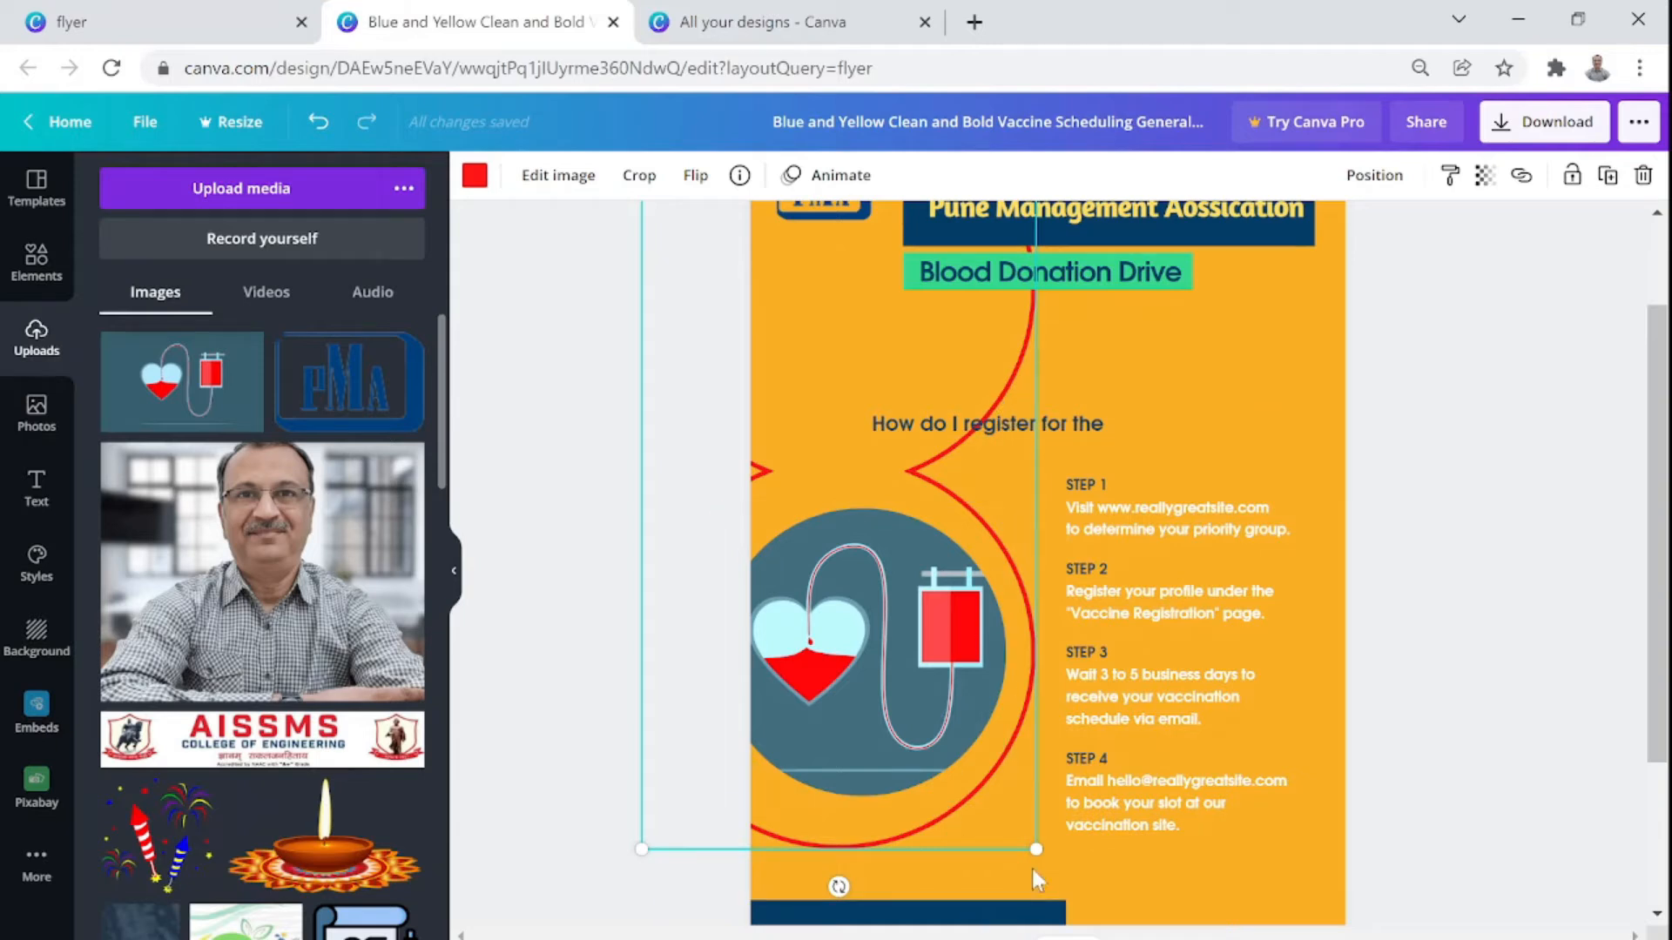
{"action": "mouse_move", "coordinate": [1039, 849]}
{"action": "left_mouse_down"}
{"action": "mouse_move", "coordinate": [841, 569]}
{"action": "mouse_move", "coordinate": [989, 776]}
{"action": "mouse_move", "coordinate": [987, 852]}
{"action": "mouse_move", "coordinate": [1008, 865]}
{"action": "mouse_move", "coordinate": [1036, 849]}
{"action": "left_mouse_up"}
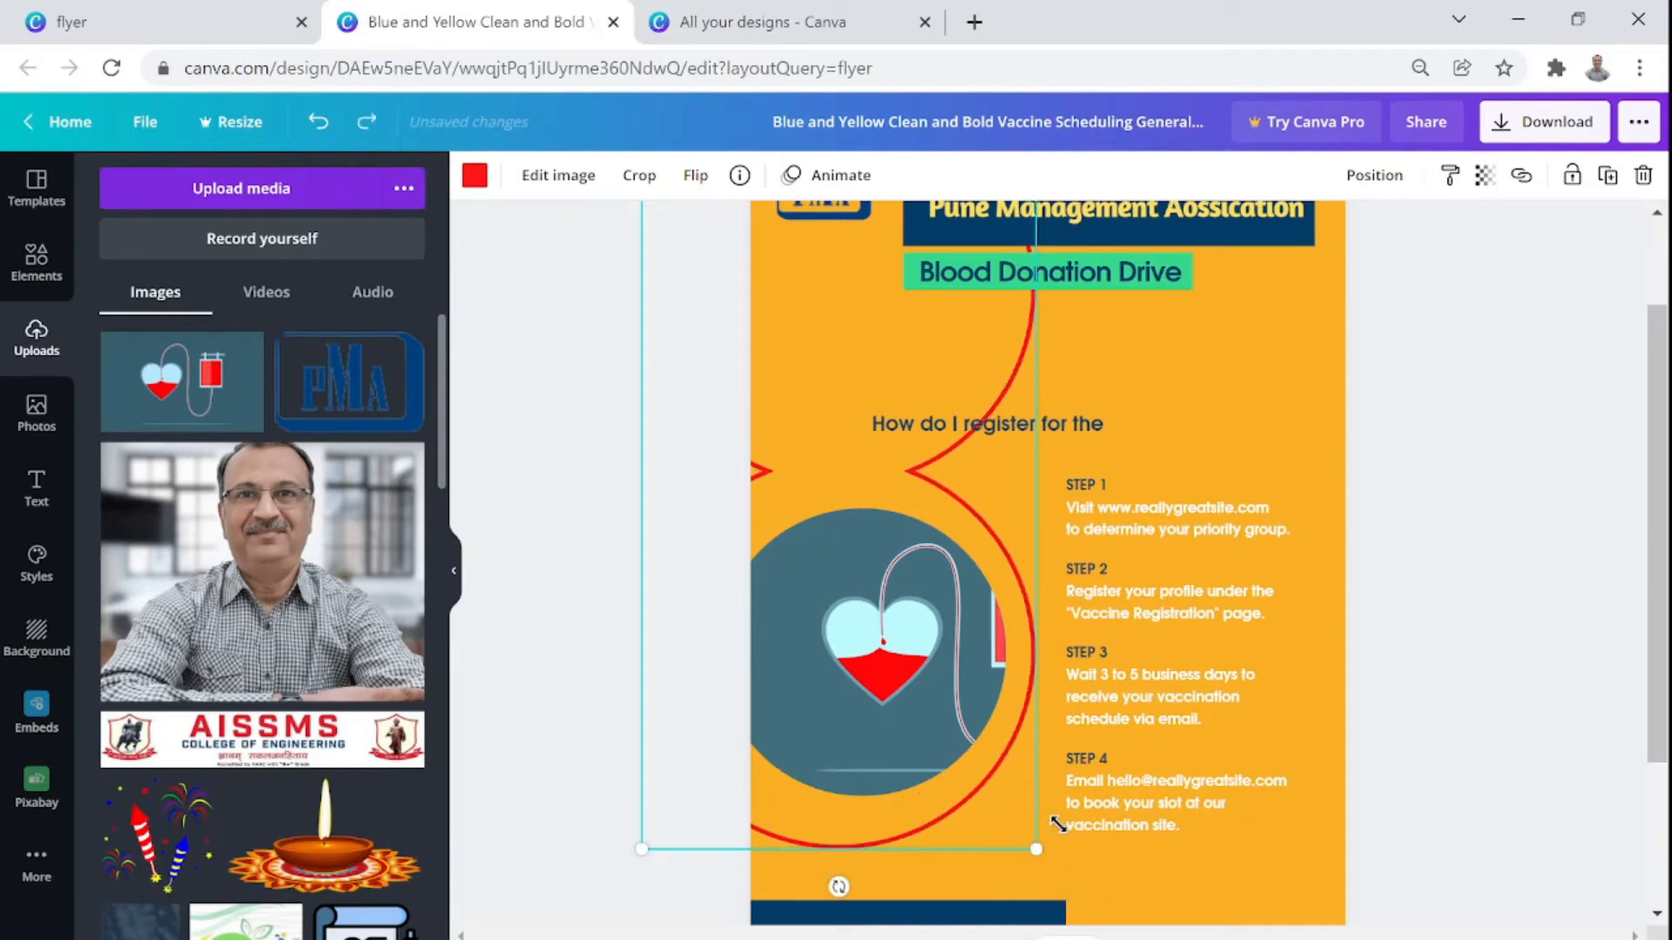
{"action": "left_click", "coordinate": [1496, 663]}
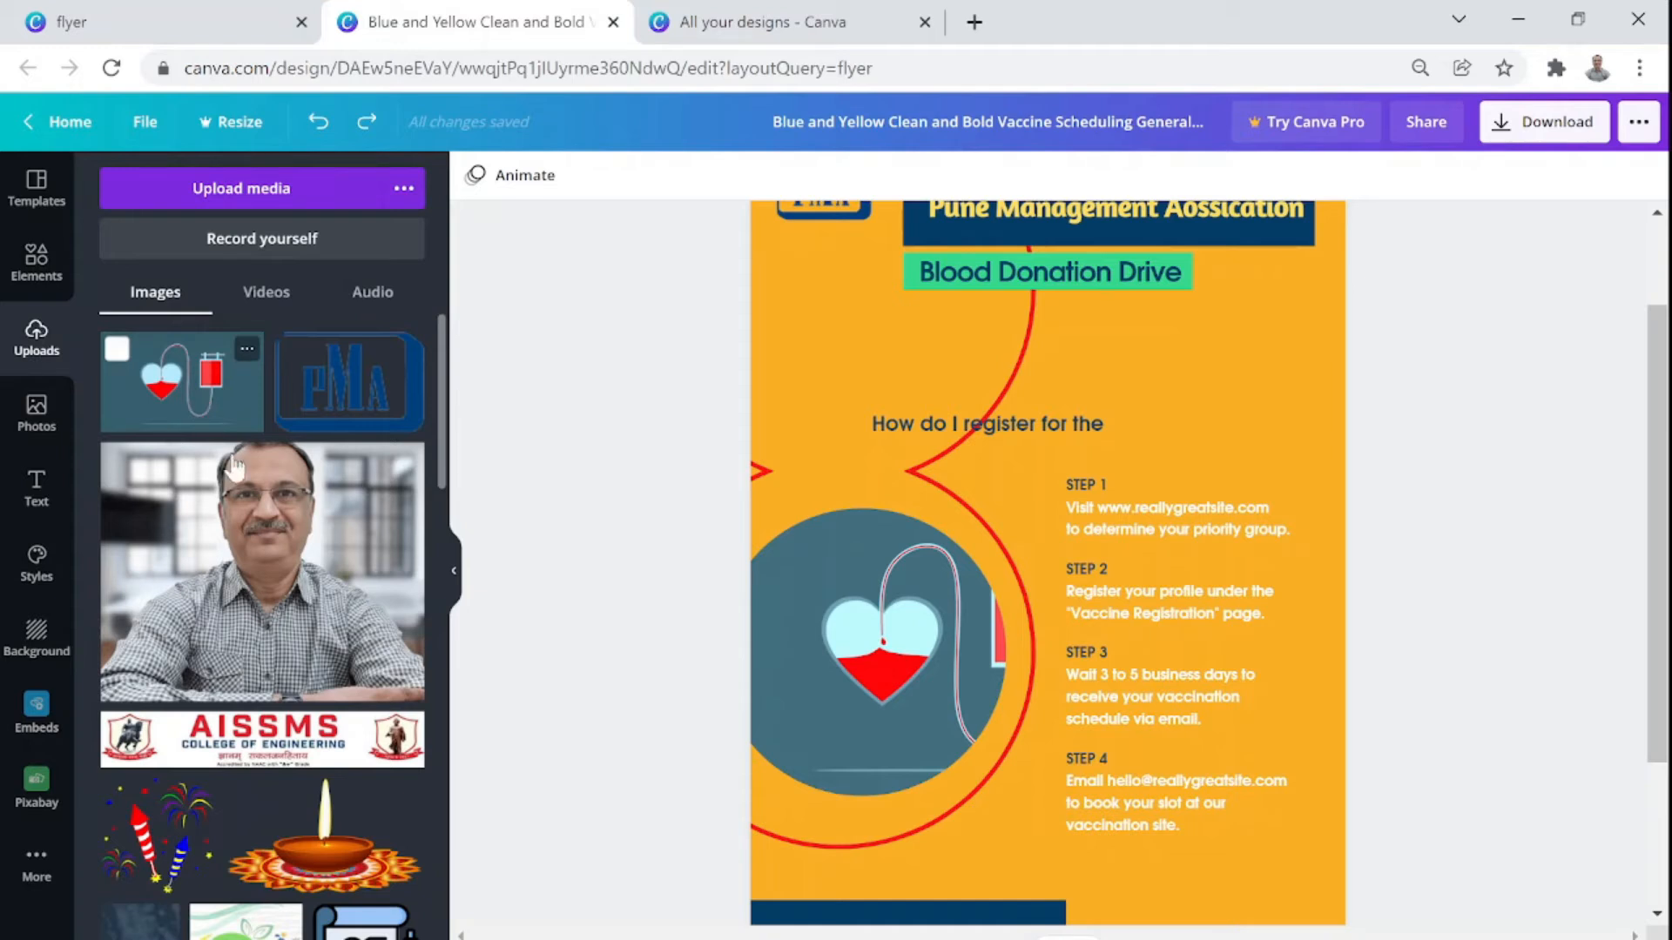
Add the uploaded portrait photo of the man in the checked shirt to the flyer and shrink it to about half size
{"action": "scroll", "coordinate": [239, 522], "scroll_direction": "down", "scroll_amount": 5}
{"action": "scroll", "coordinate": [245, 523], "scroll_direction": "down", "scroll_amount": 10}
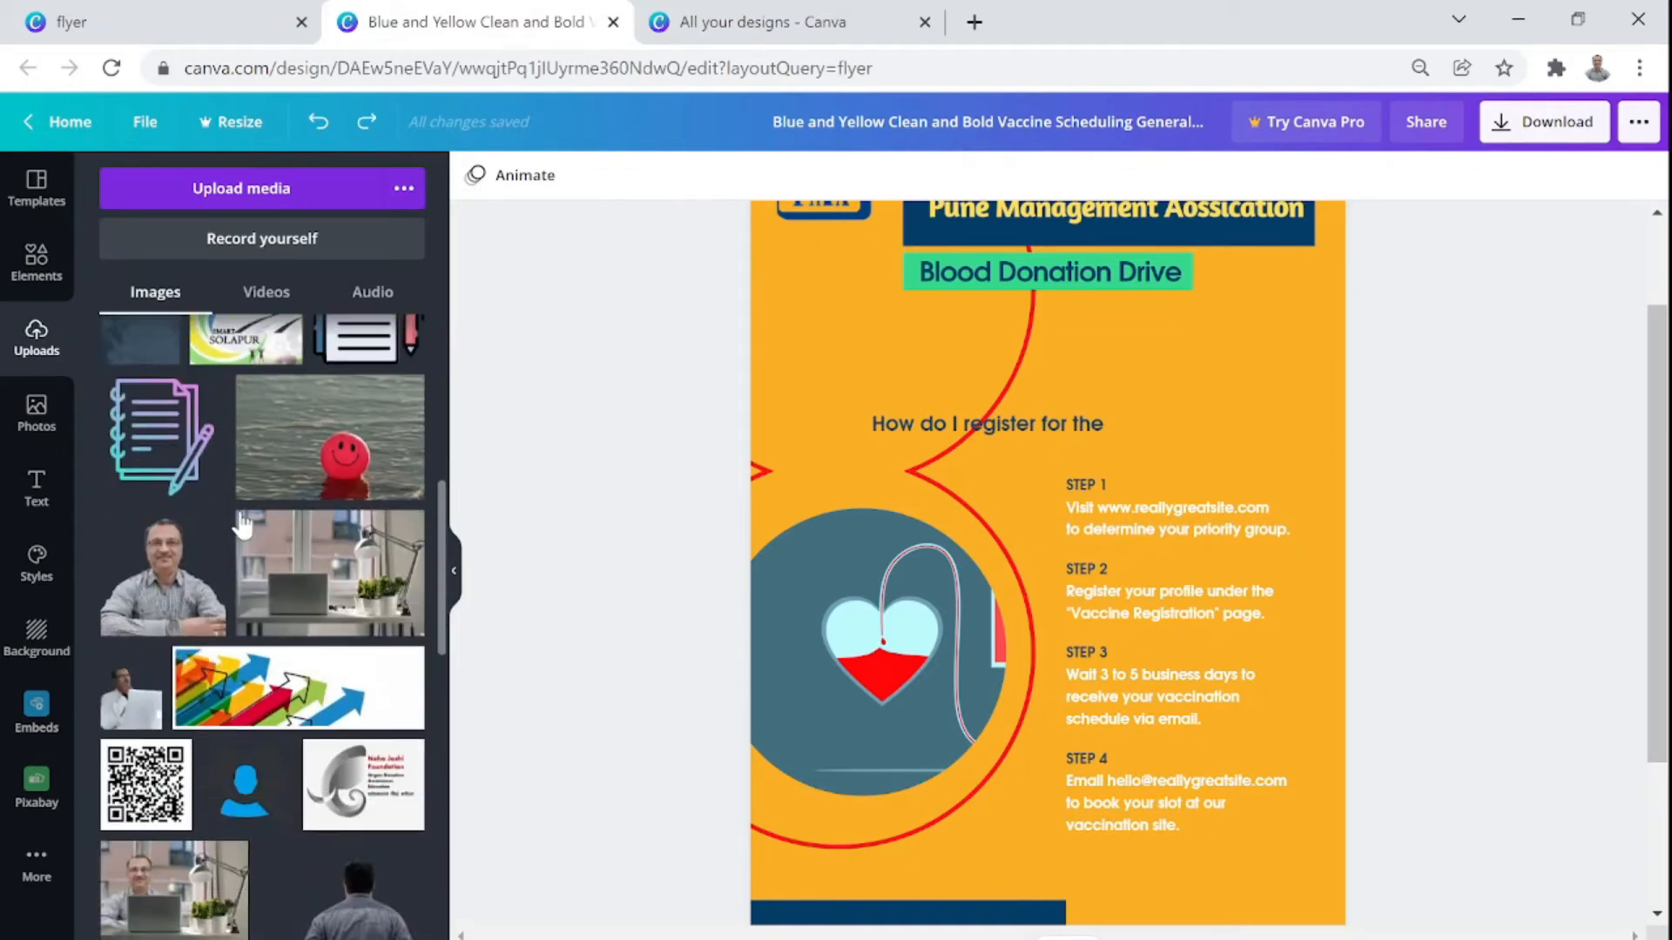
{"action": "scroll", "coordinate": [244, 523], "scroll_direction": "up", "scroll_amount": 10}
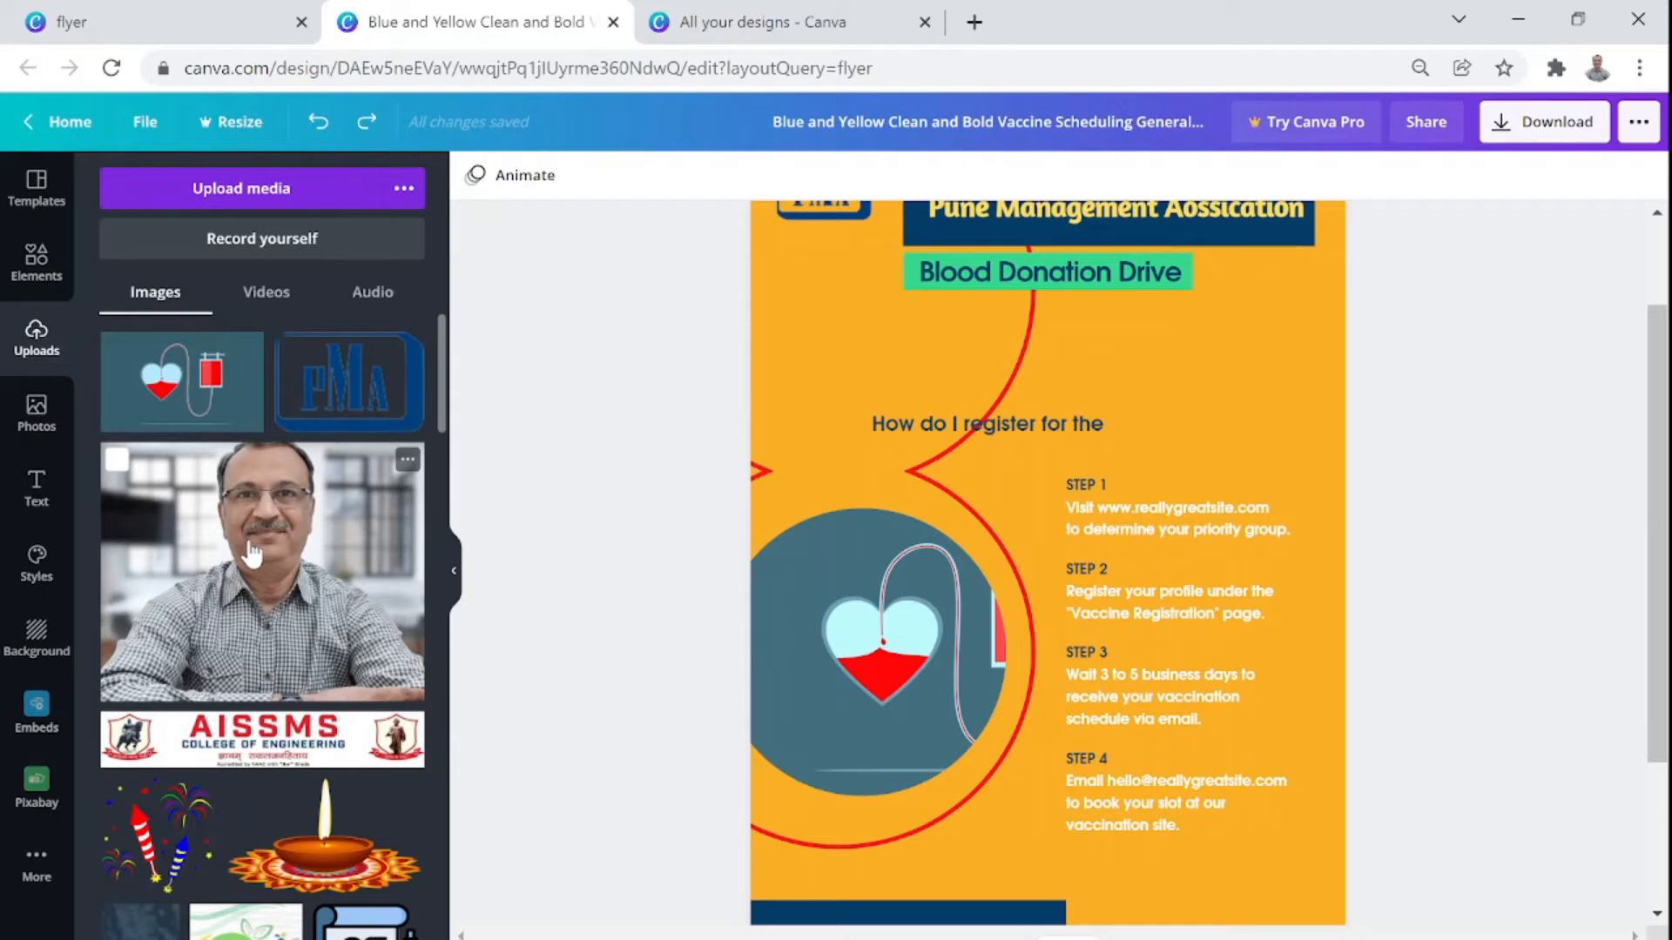
{"action": "left_click", "coordinate": [275, 577]}
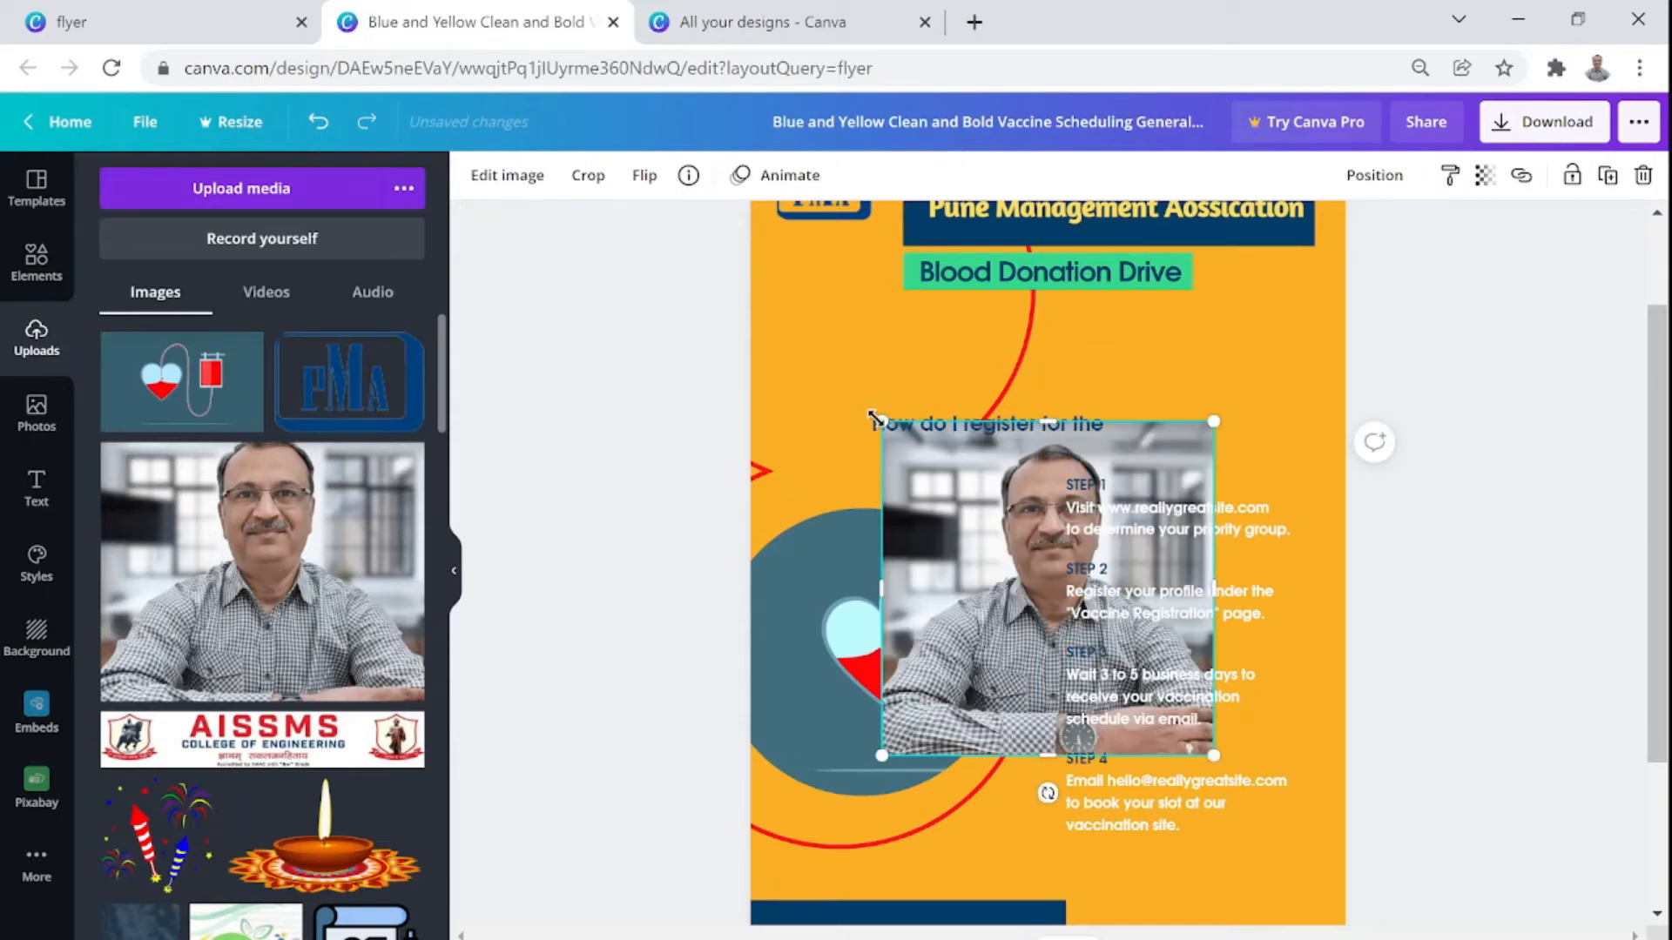
{"action": "left_click_drag", "start_coordinate": [880, 421], "coordinate": [1003, 597]}
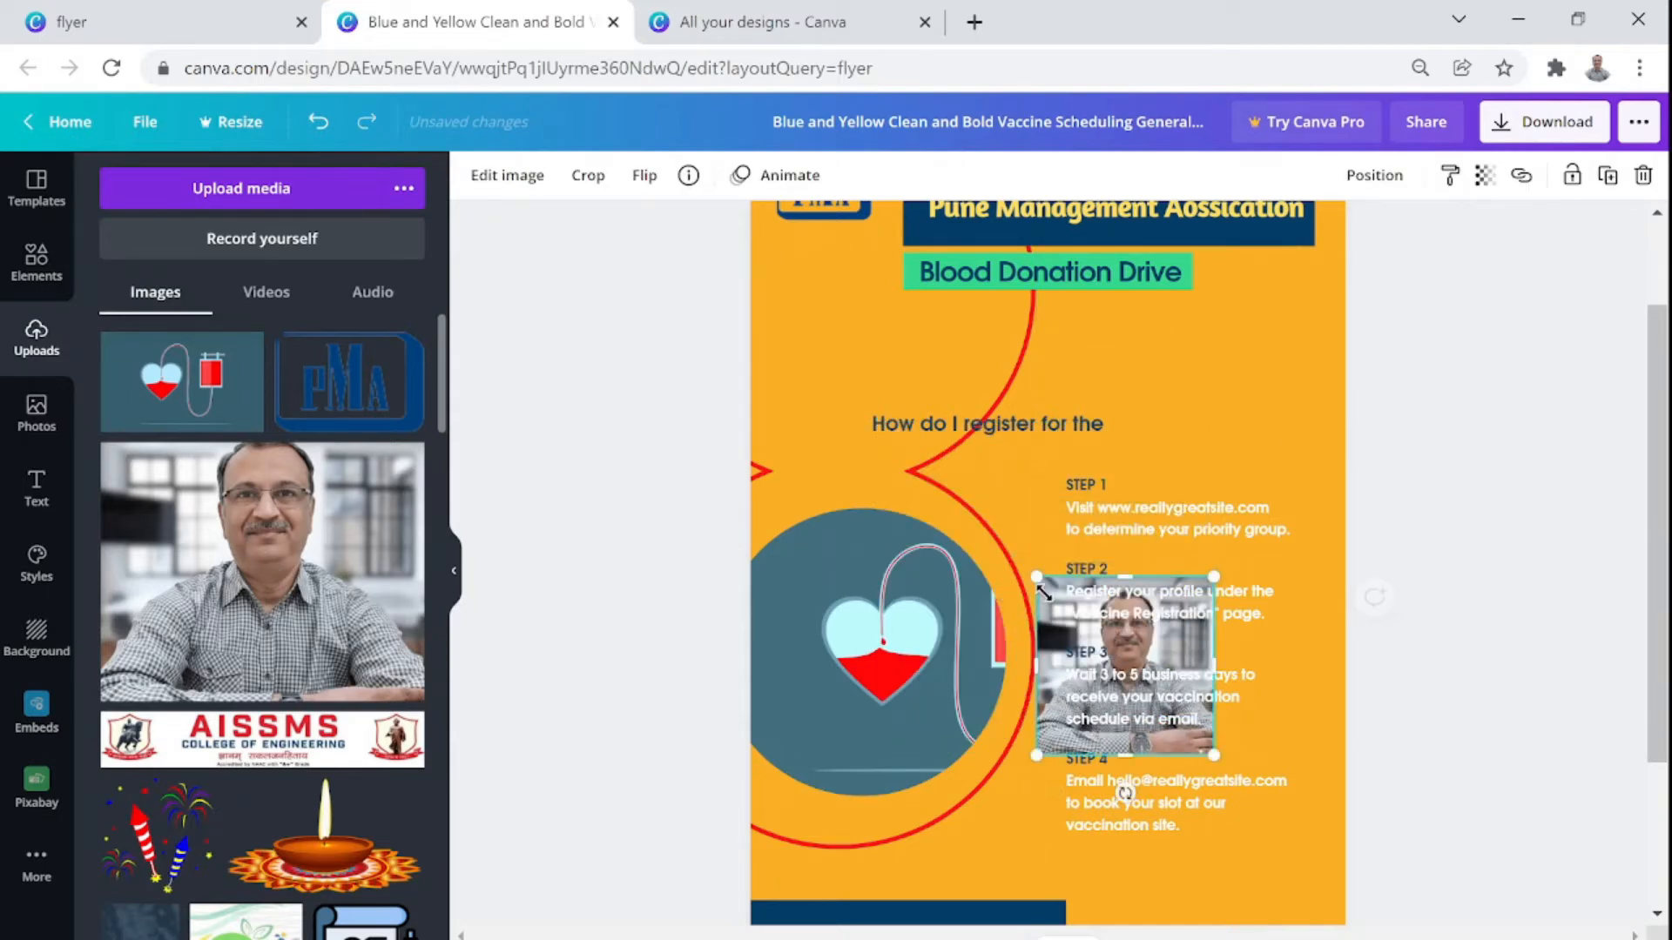
Move the portrait photo to the flyer's lower-right area, over the STEP 4 text
{"action": "left_click", "coordinate": [1073, 615]}
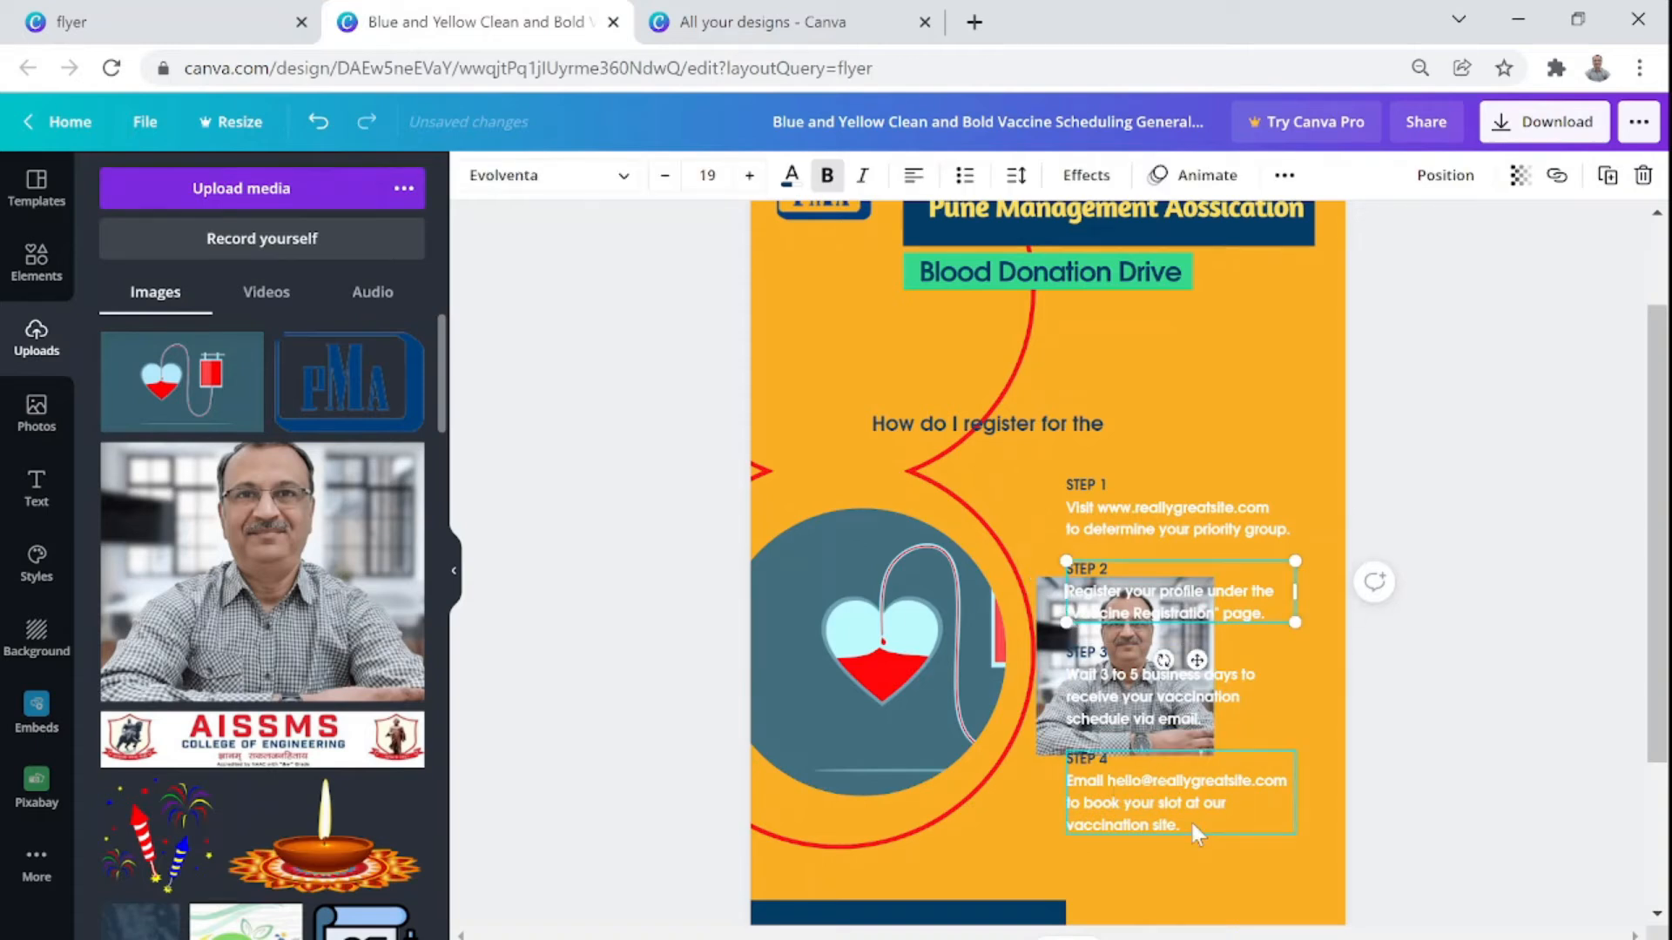
{"action": "left_click", "coordinate": [1041, 596]}
{"action": "left_click_drag", "start_coordinate": [1050, 590], "coordinate": [1167, 744]}
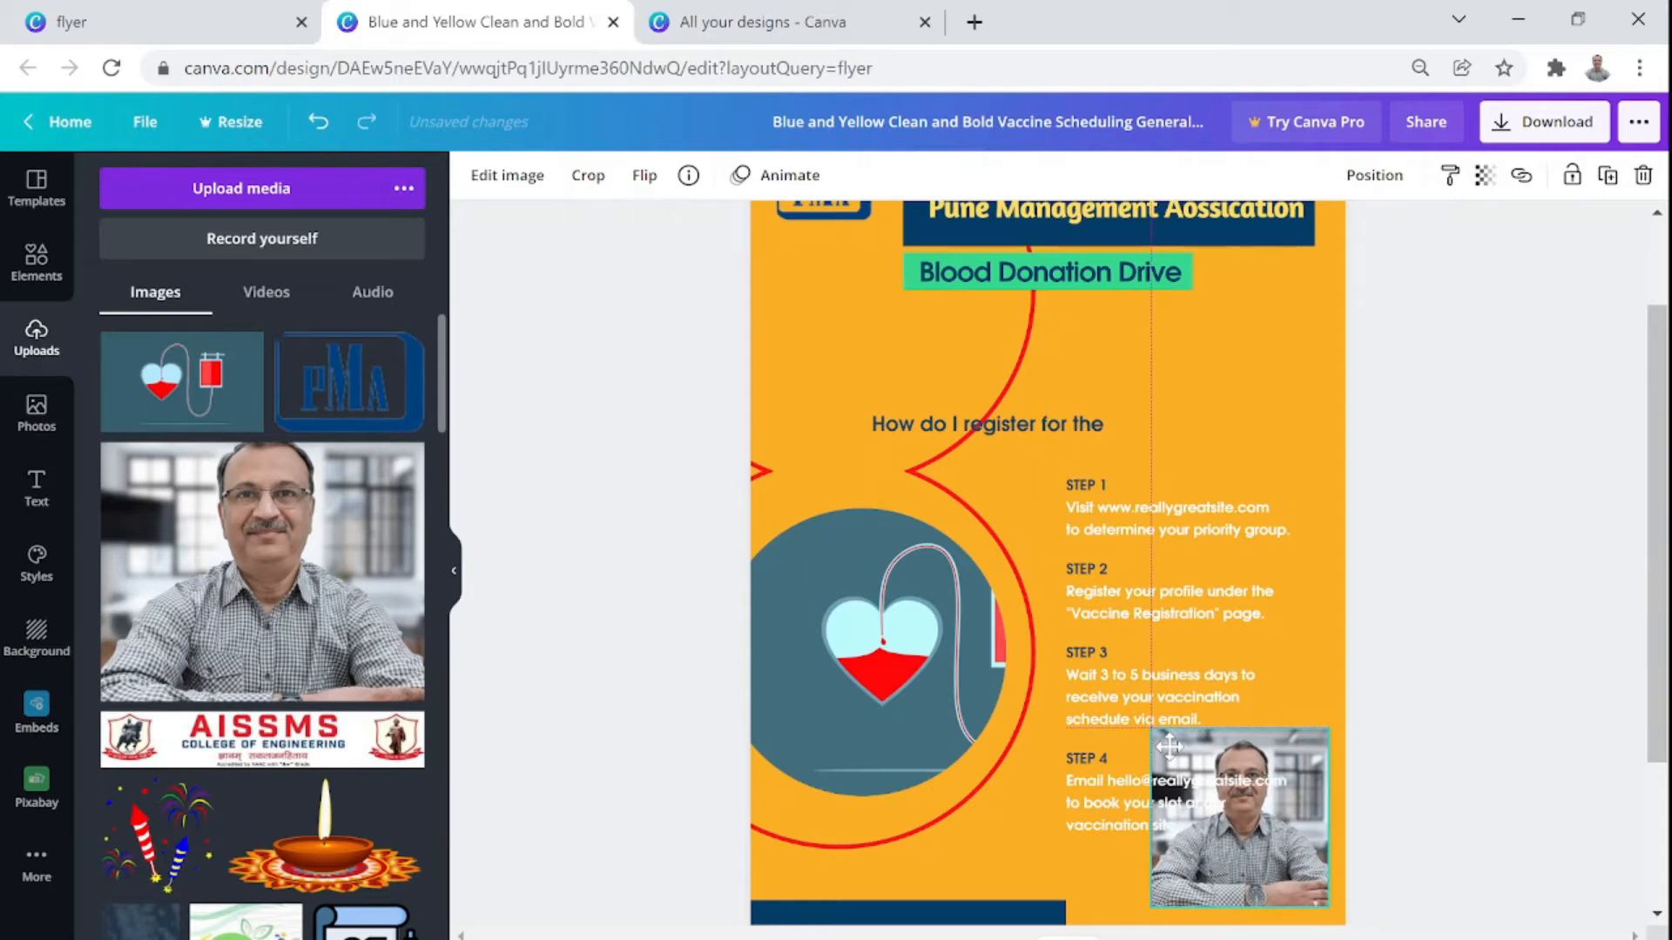
Delete the STEP 4 text block that overlaps the portrait photo
{"action": "left_click", "coordinate": [1412, 656]}
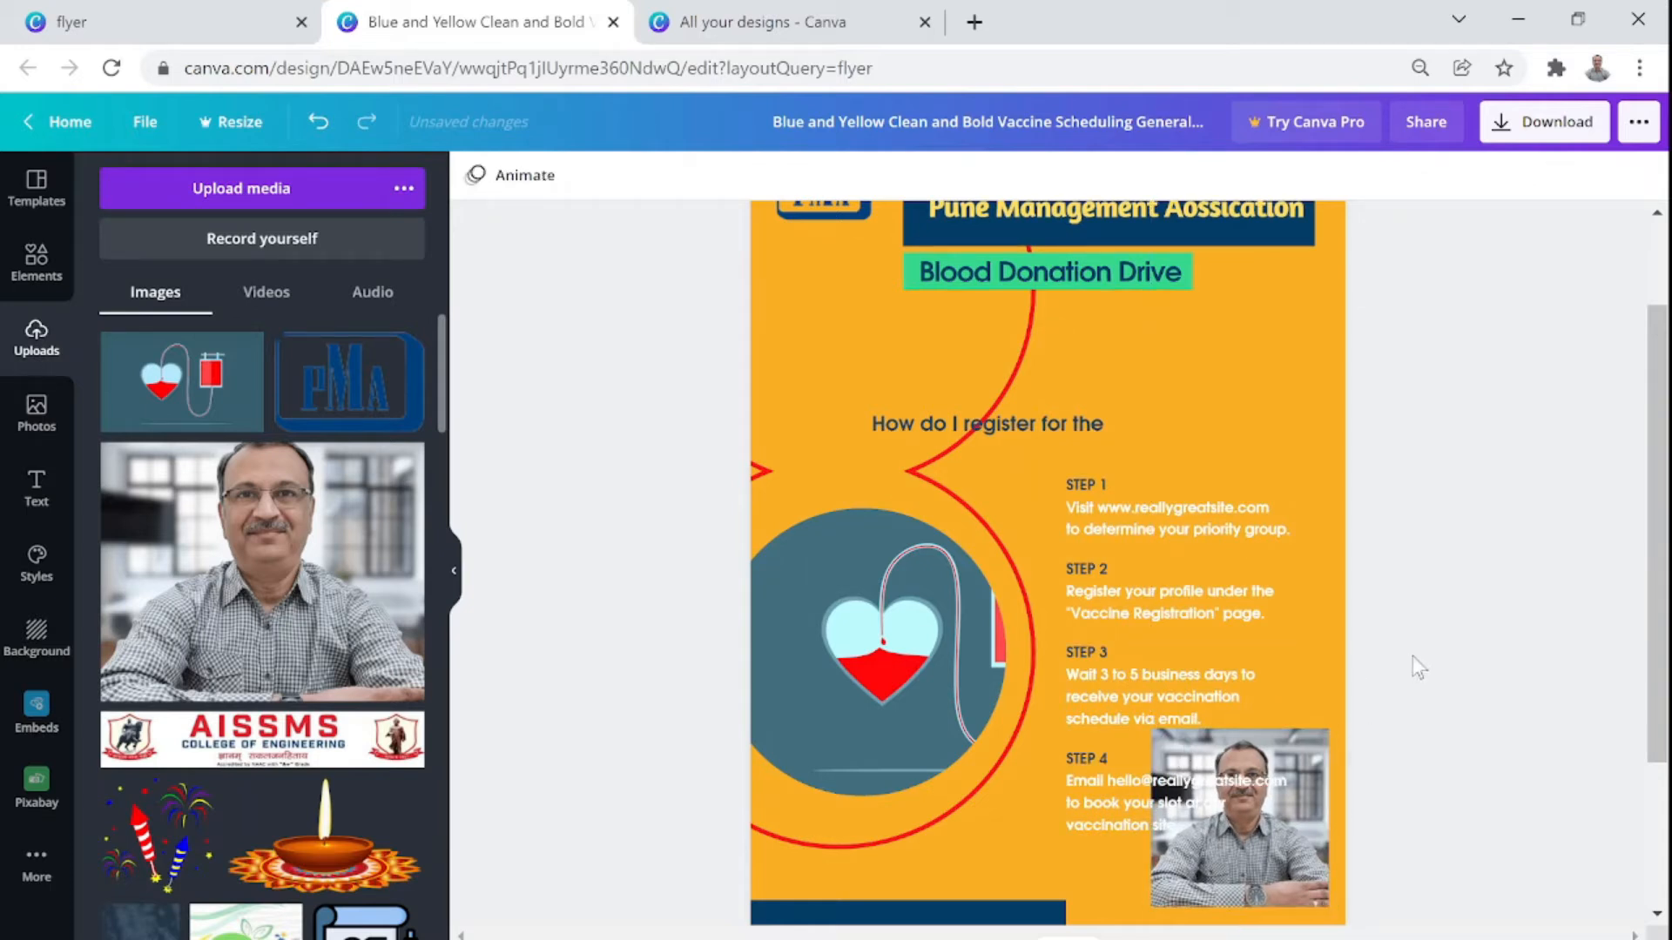
{"action": "left_click", "coordinate": [1089, 819]}
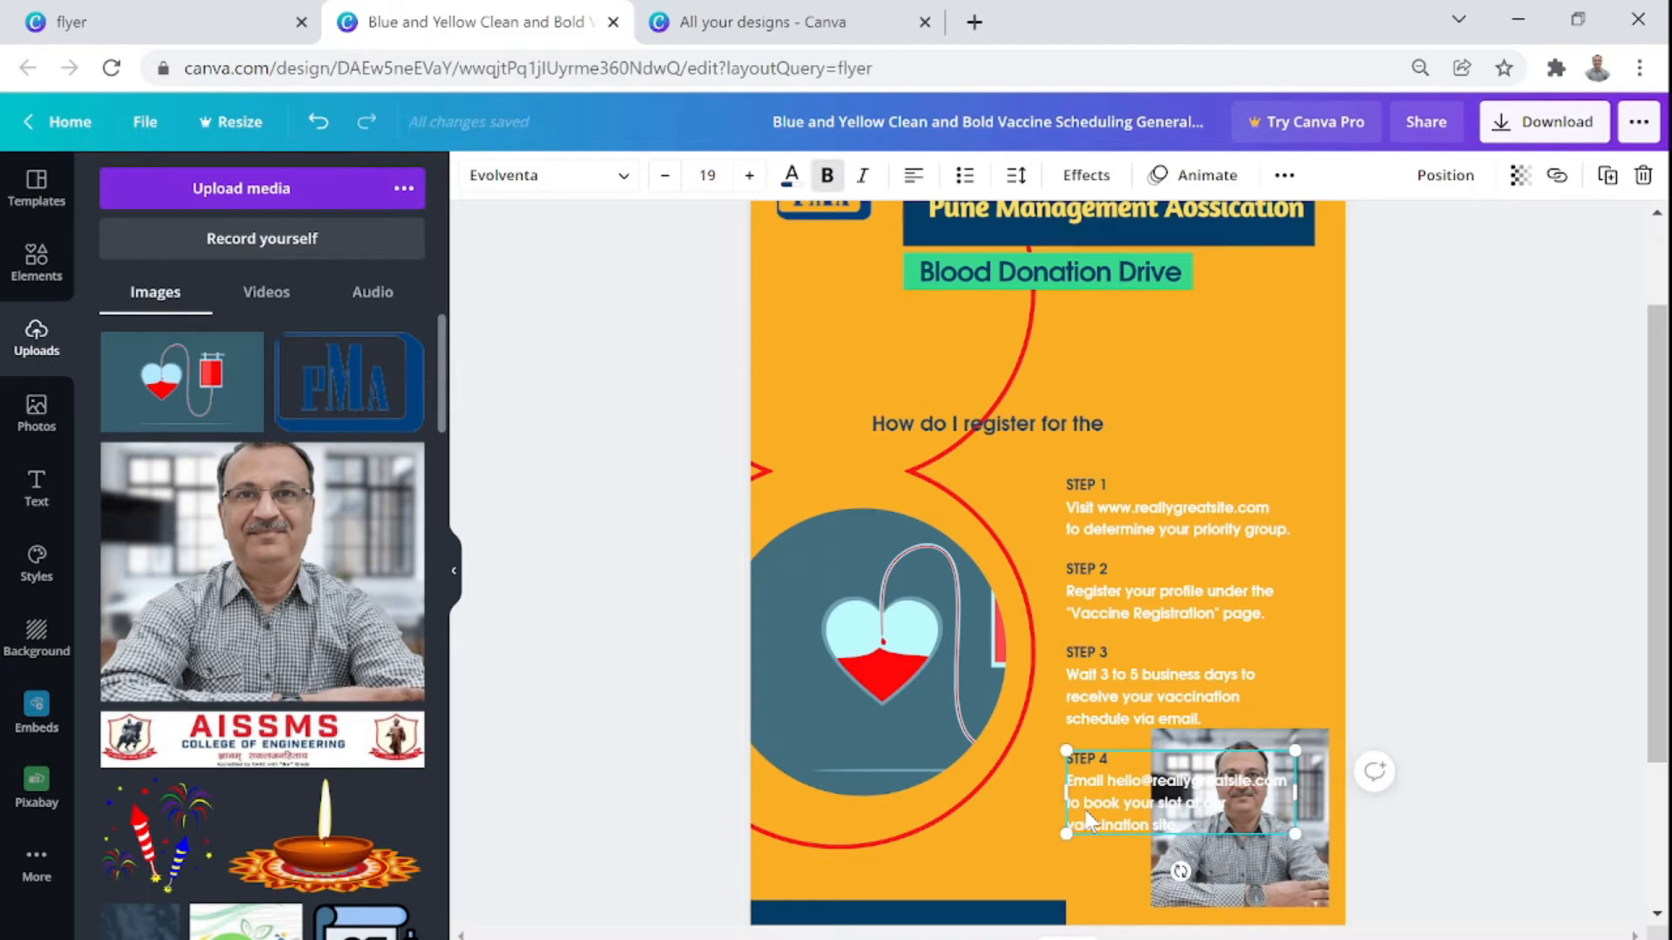
{"action": "key", "text": "Delete"}
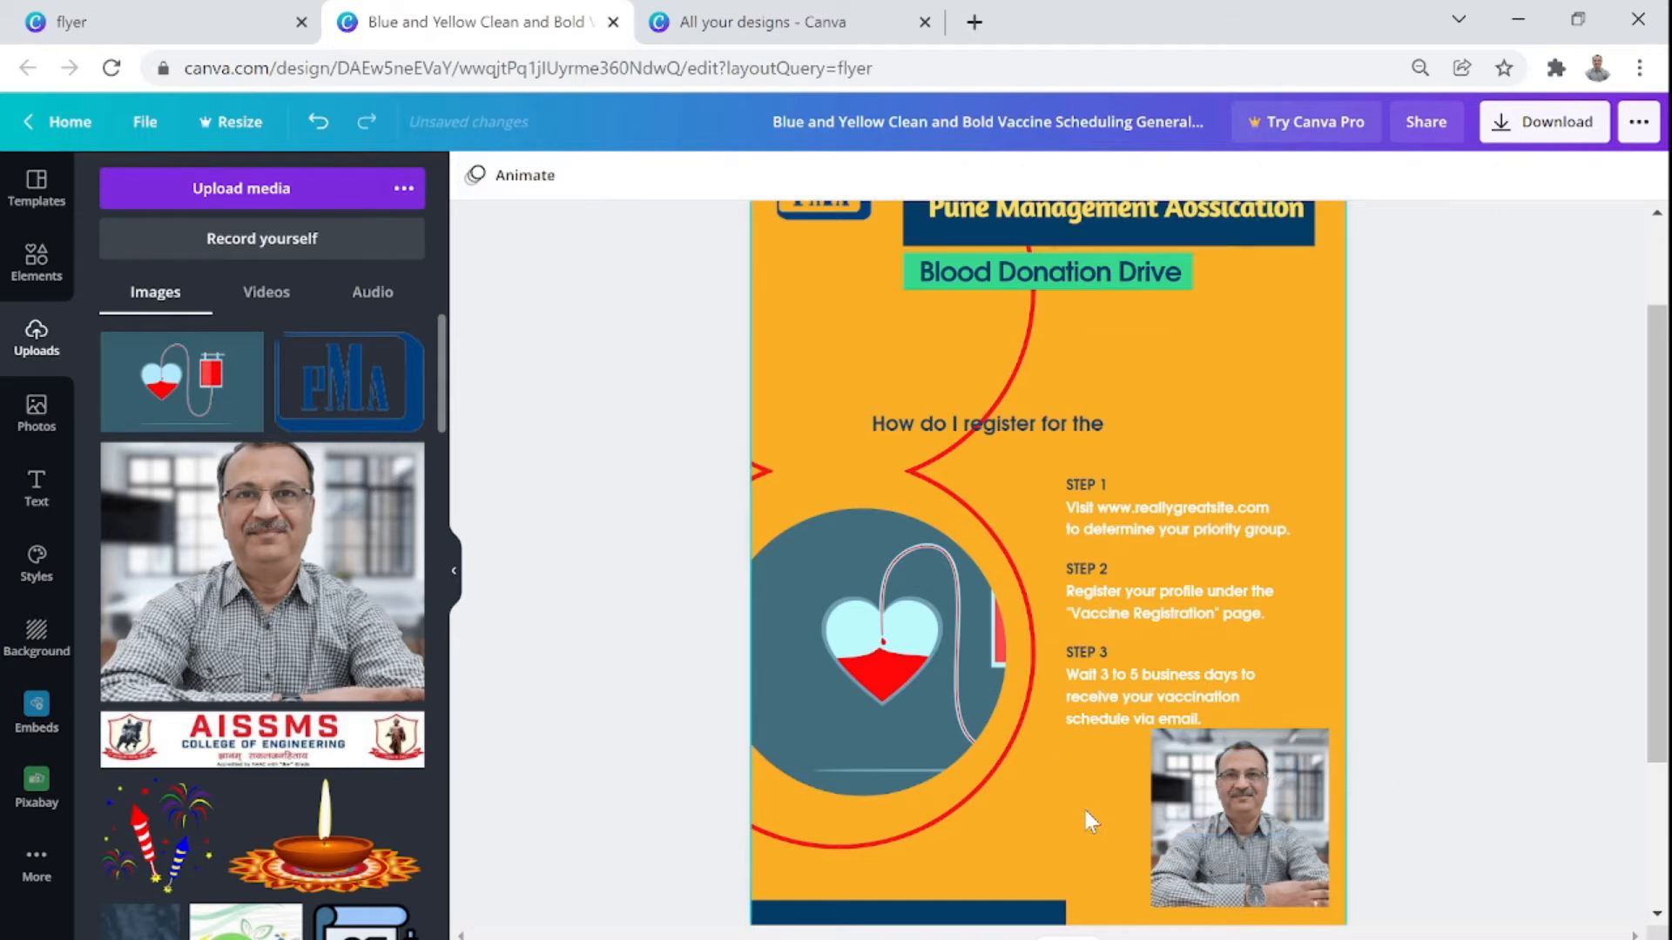
Move the STEP 3 text block up to just below the Blood Donation Drive heading, above STEP 1
{"action": "left_click", "coordinate": [1180, 682]}
{"action": "left_click_drag", "start_coordinate": [1180, 678], "coordinate": [1182, 351]}
{"action": "left_click", "coordinate": [1398, 792]}
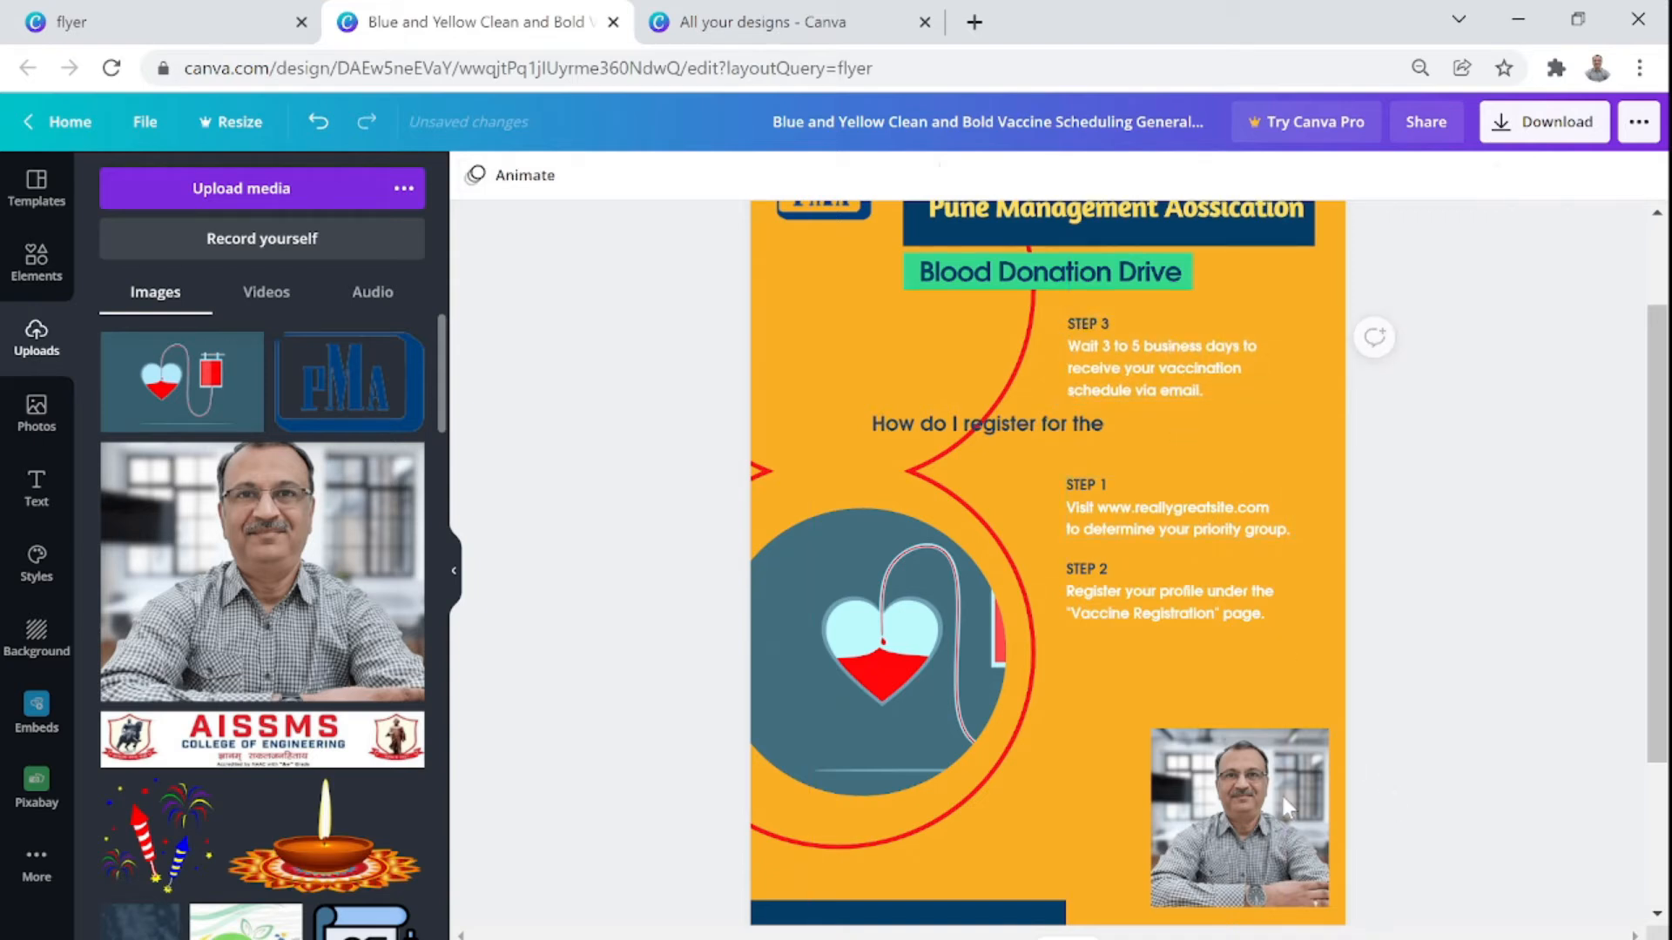
{"action": "left_click", "coordinate": [1273, 806]}
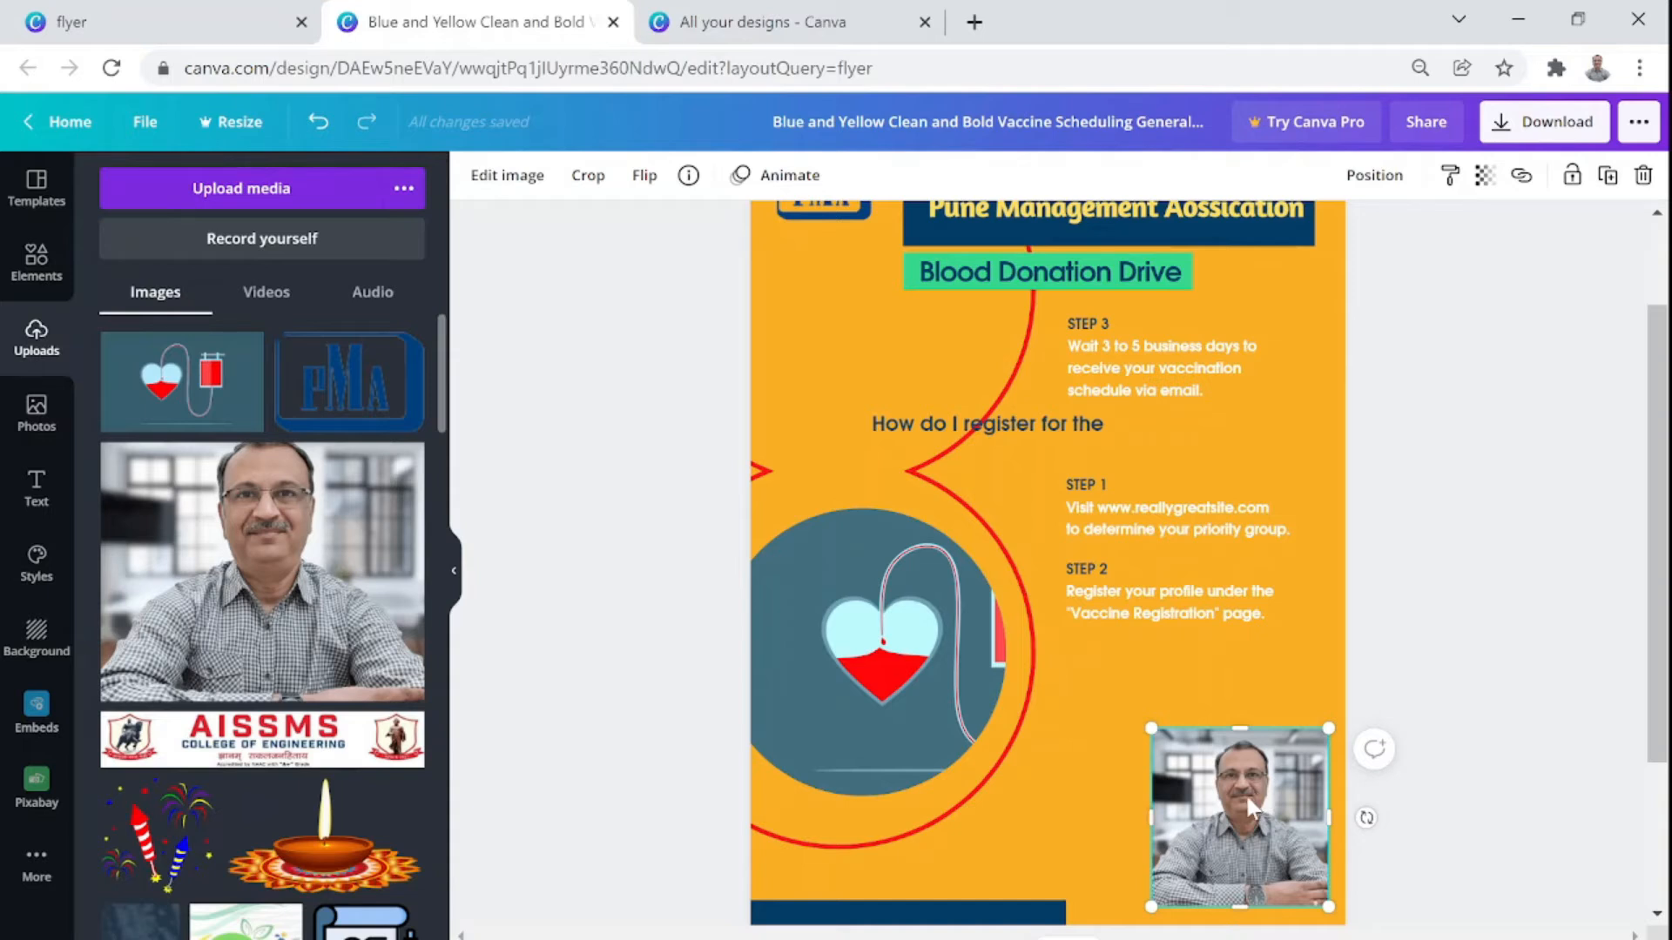
Recolour the STEP 2 description text with the medium grey from the portrait photo's colours
{"action": "left_click", "coordinate": [1165, 620]}
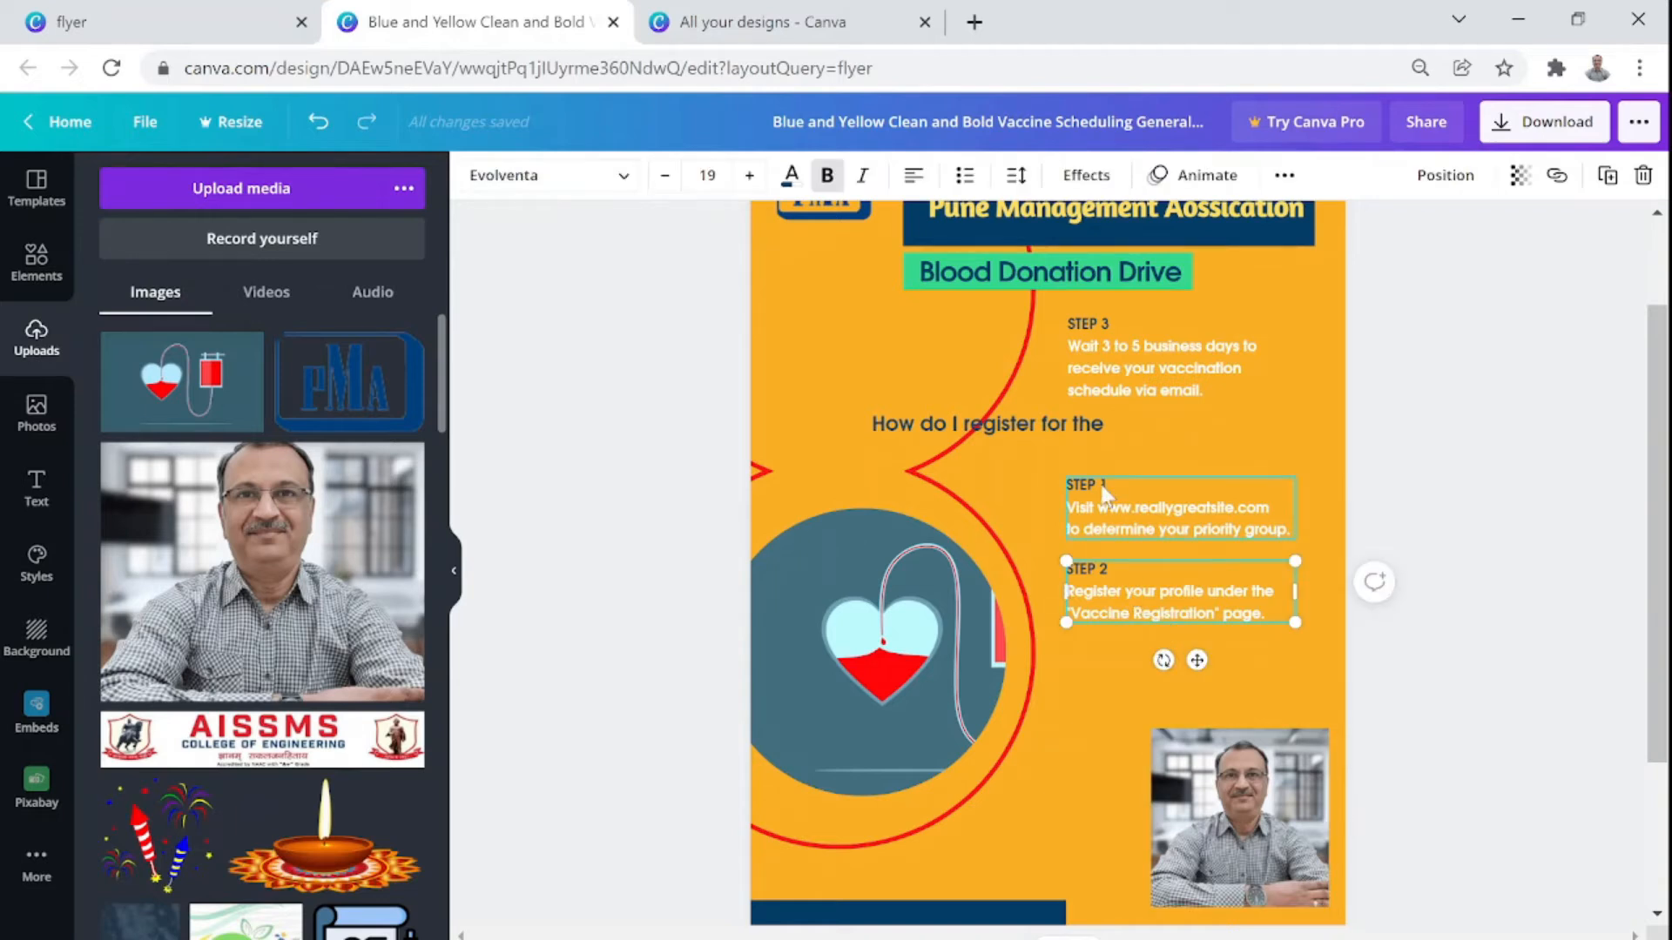
{"action": "triple_click", "coordinate": [1094, 604]}
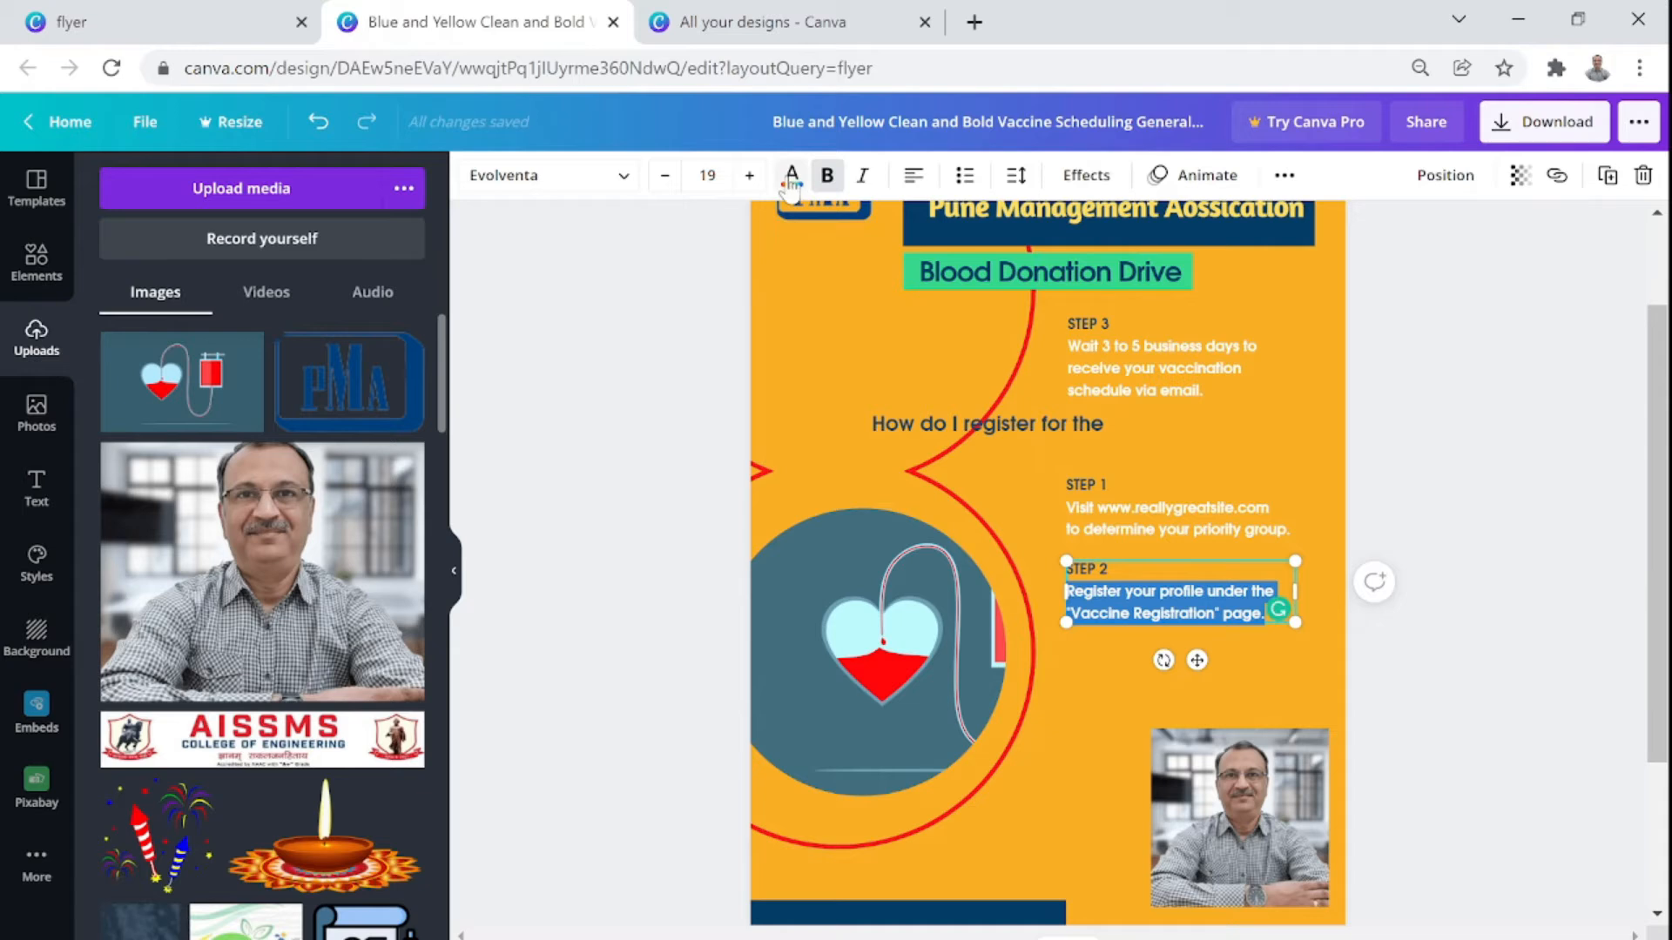
{"action": "left_click", "coordinate": [792, 183]}
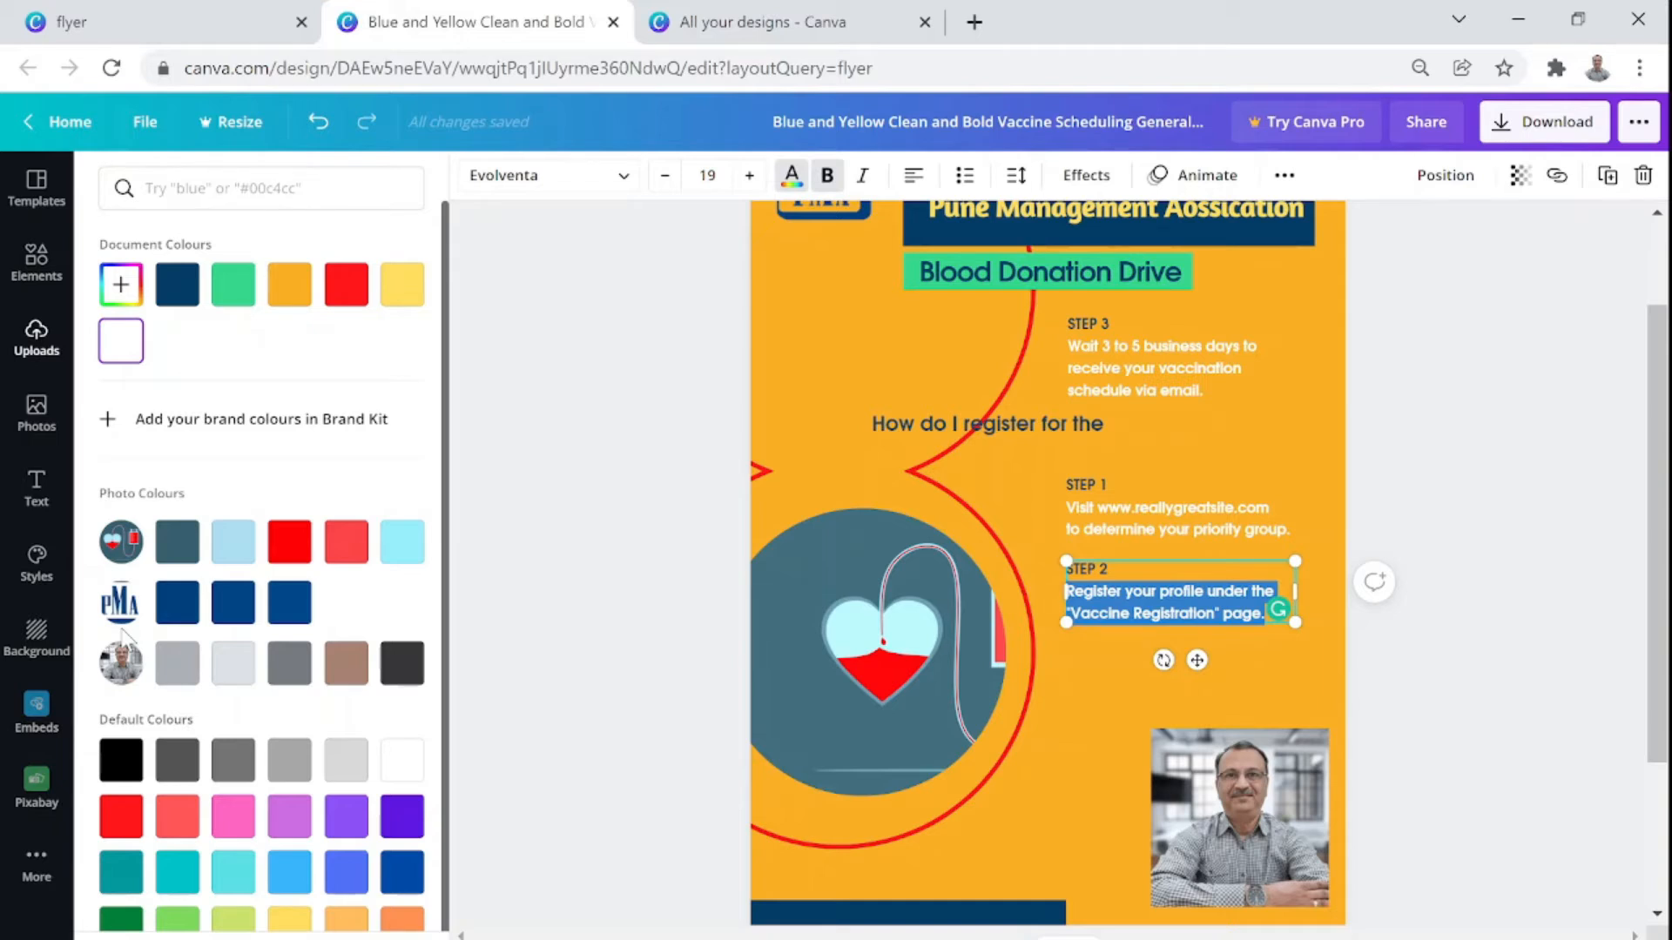
{"action": "left_click", "coordinate": [283, 674]}
{"action": "left_click", "coordinate": [1438, 496]}
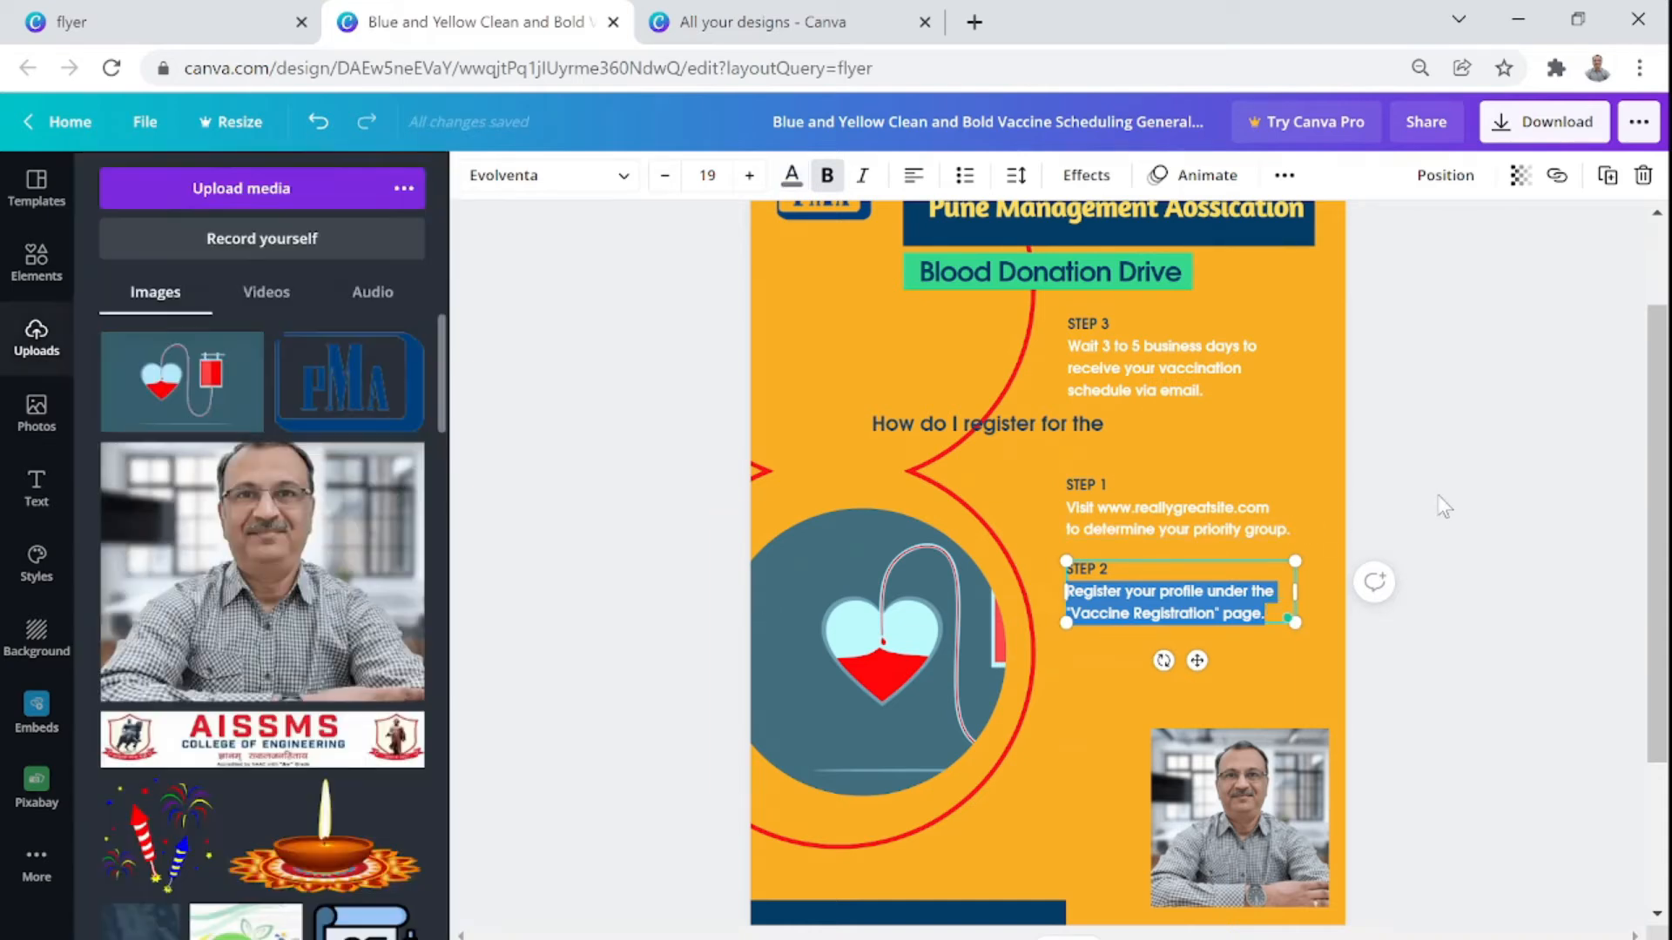
{"action": "left_click", "coordinate": [1441, 505]}
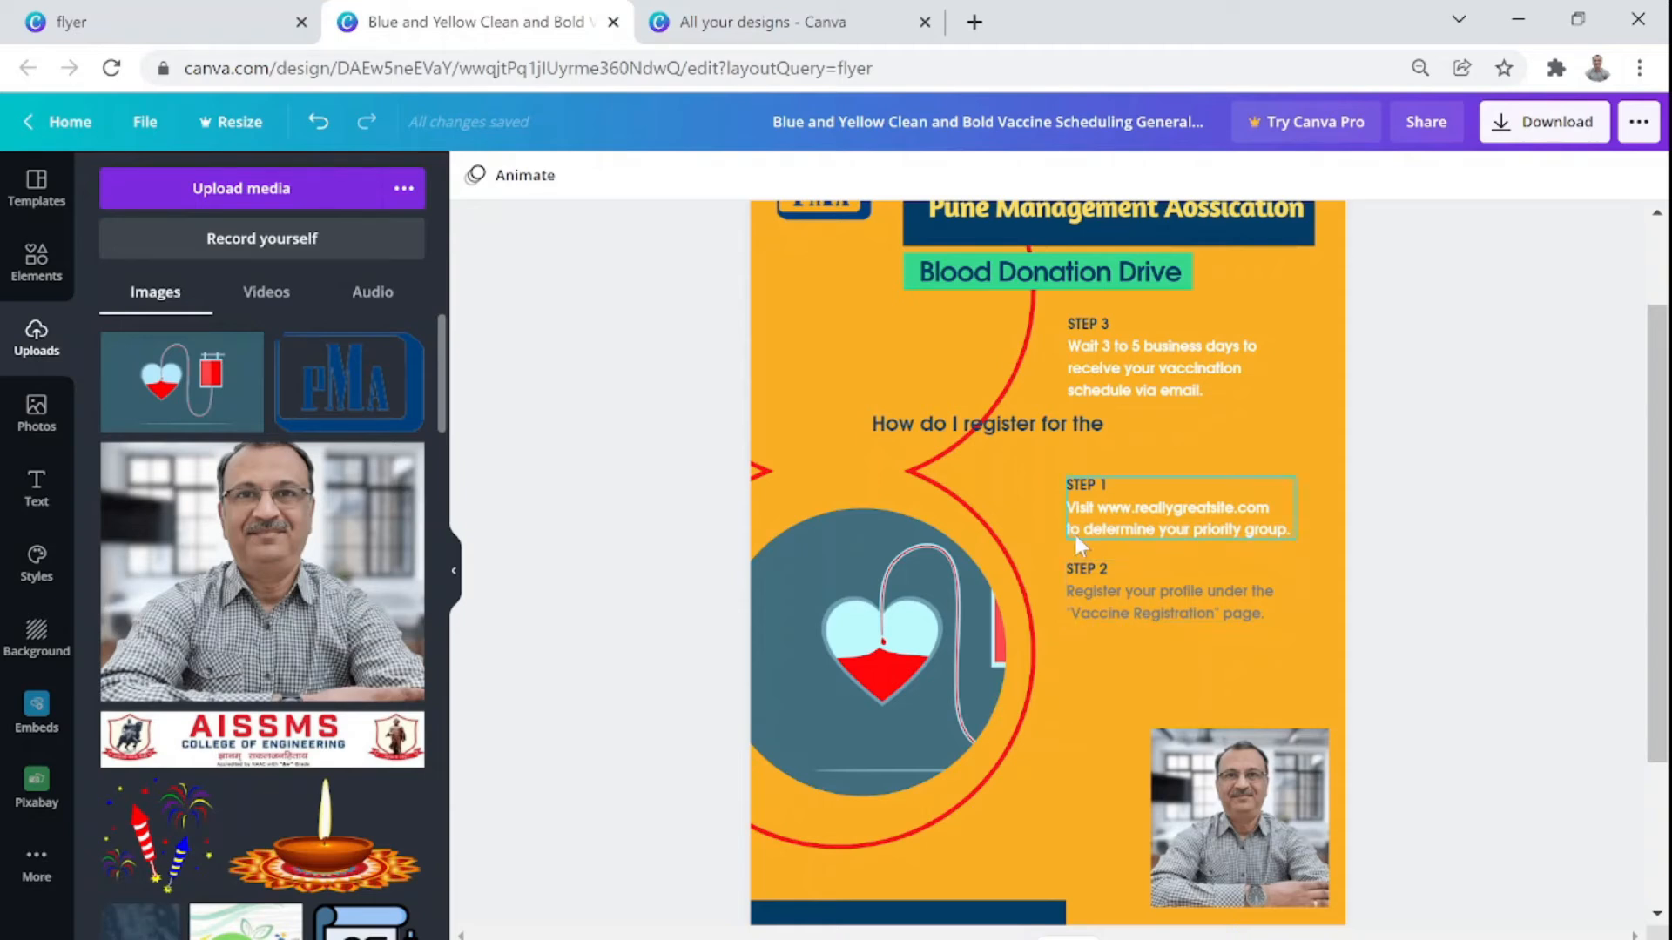
{"action": "left_click", "coordinate": [1173, 612]}
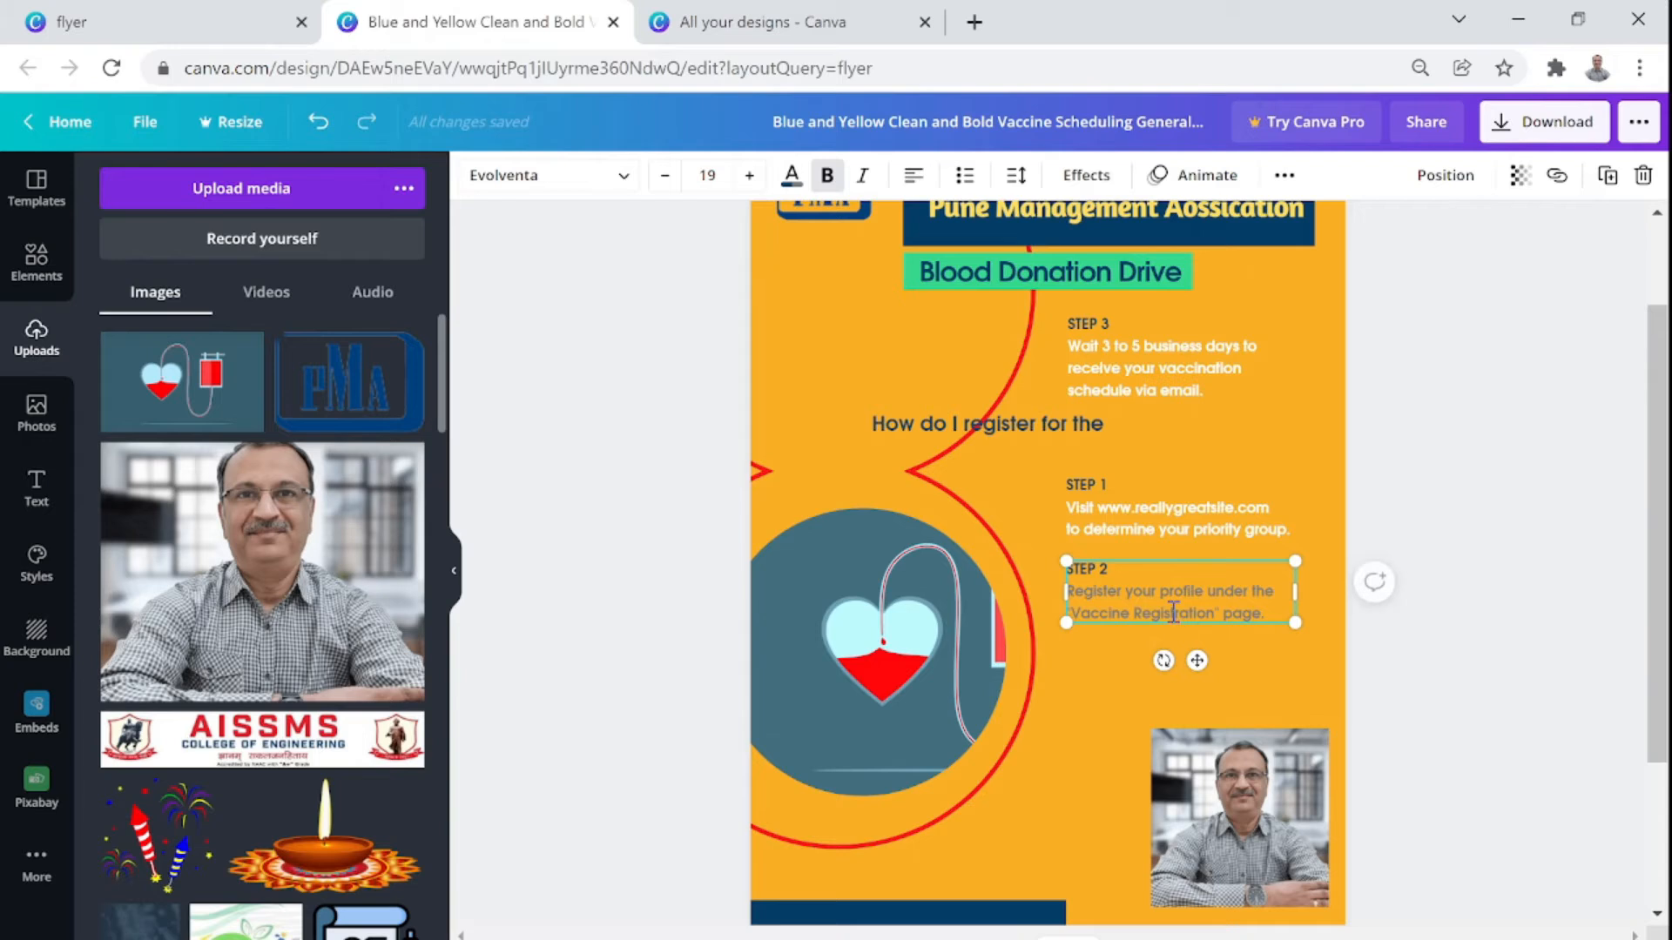
{"action": "triple_click", "coordinate": [1172, 612]}
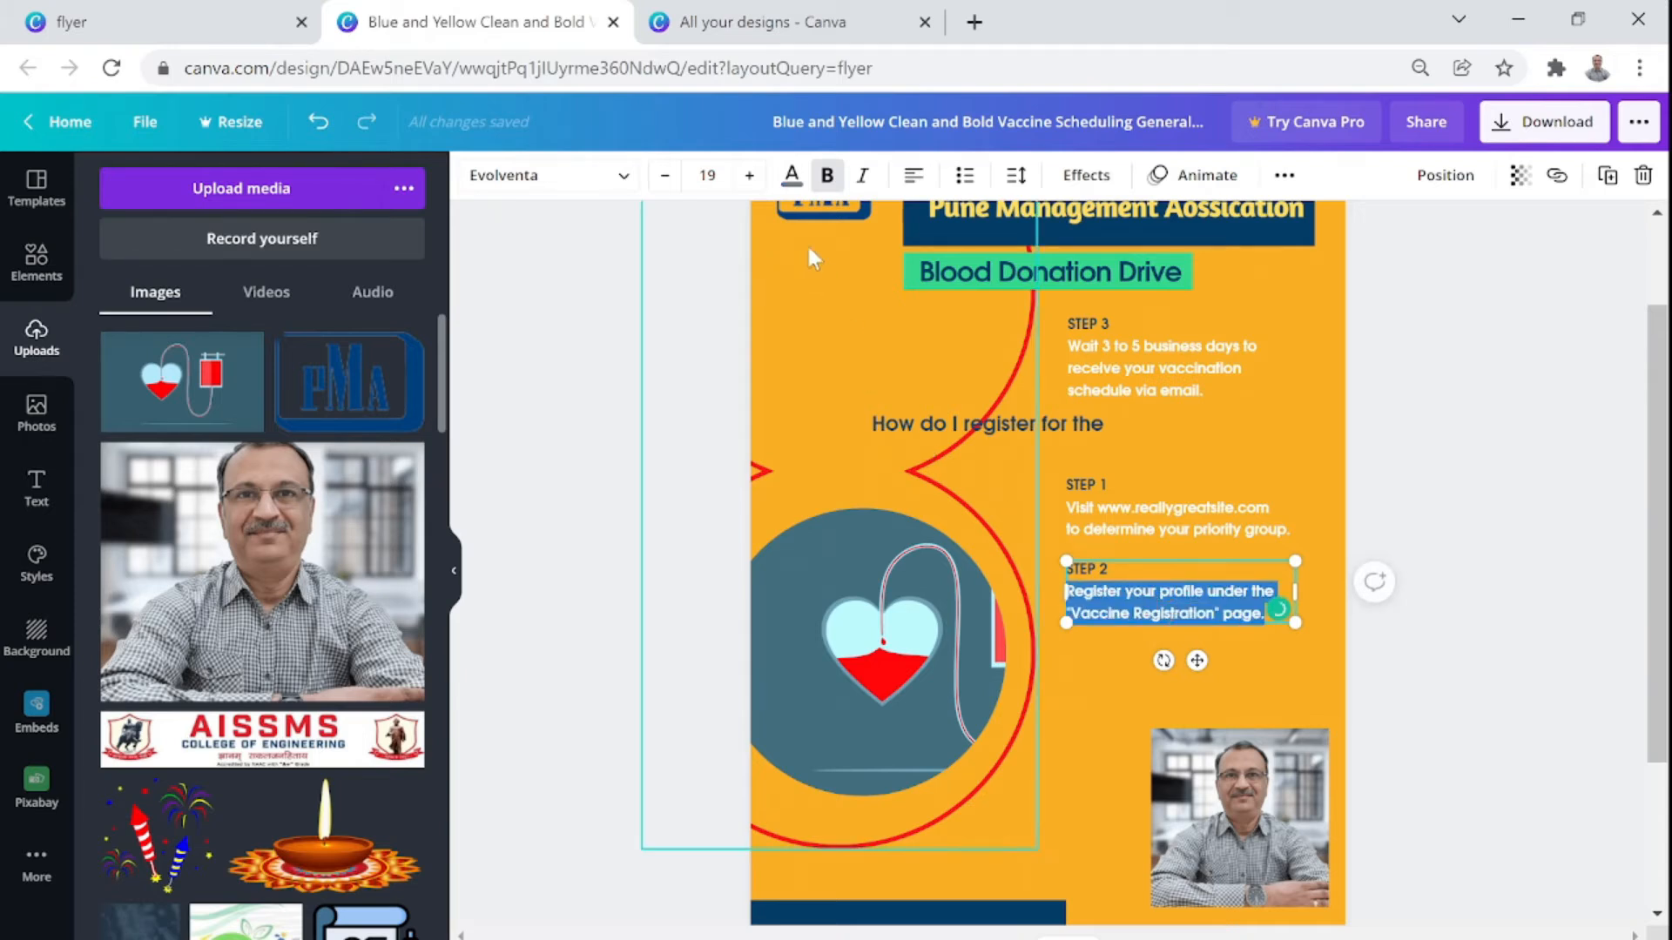
{"action": "left_click", "coordinate": [791, 180]}
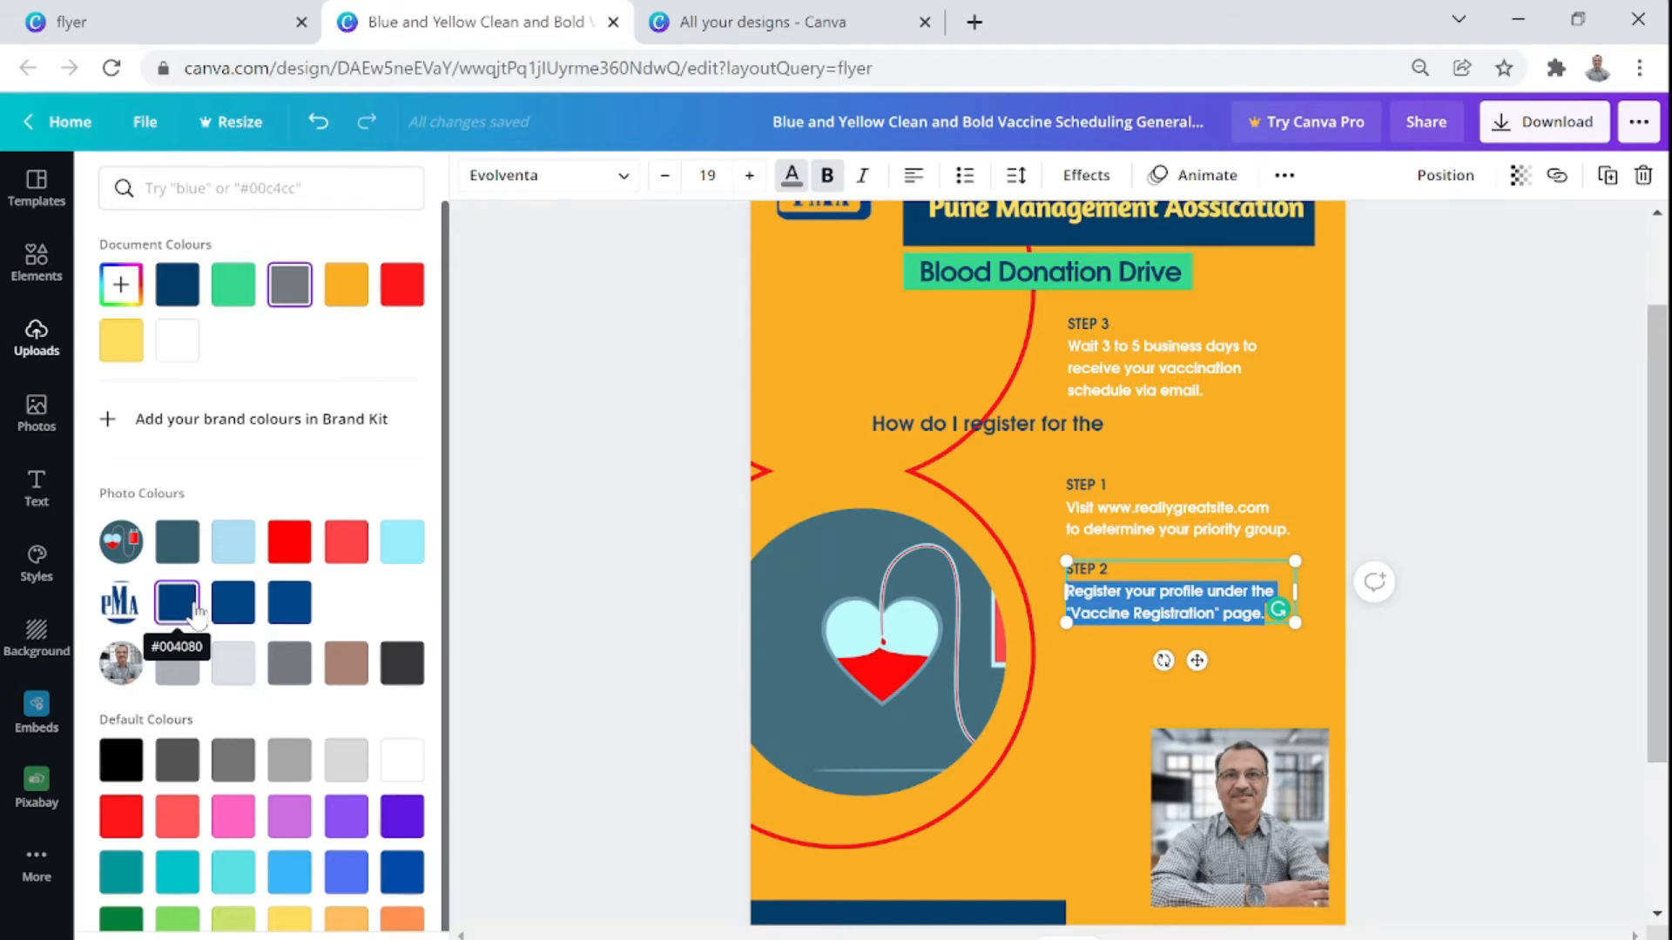
{"action": "left_click", "coordinate": [573, 543]}
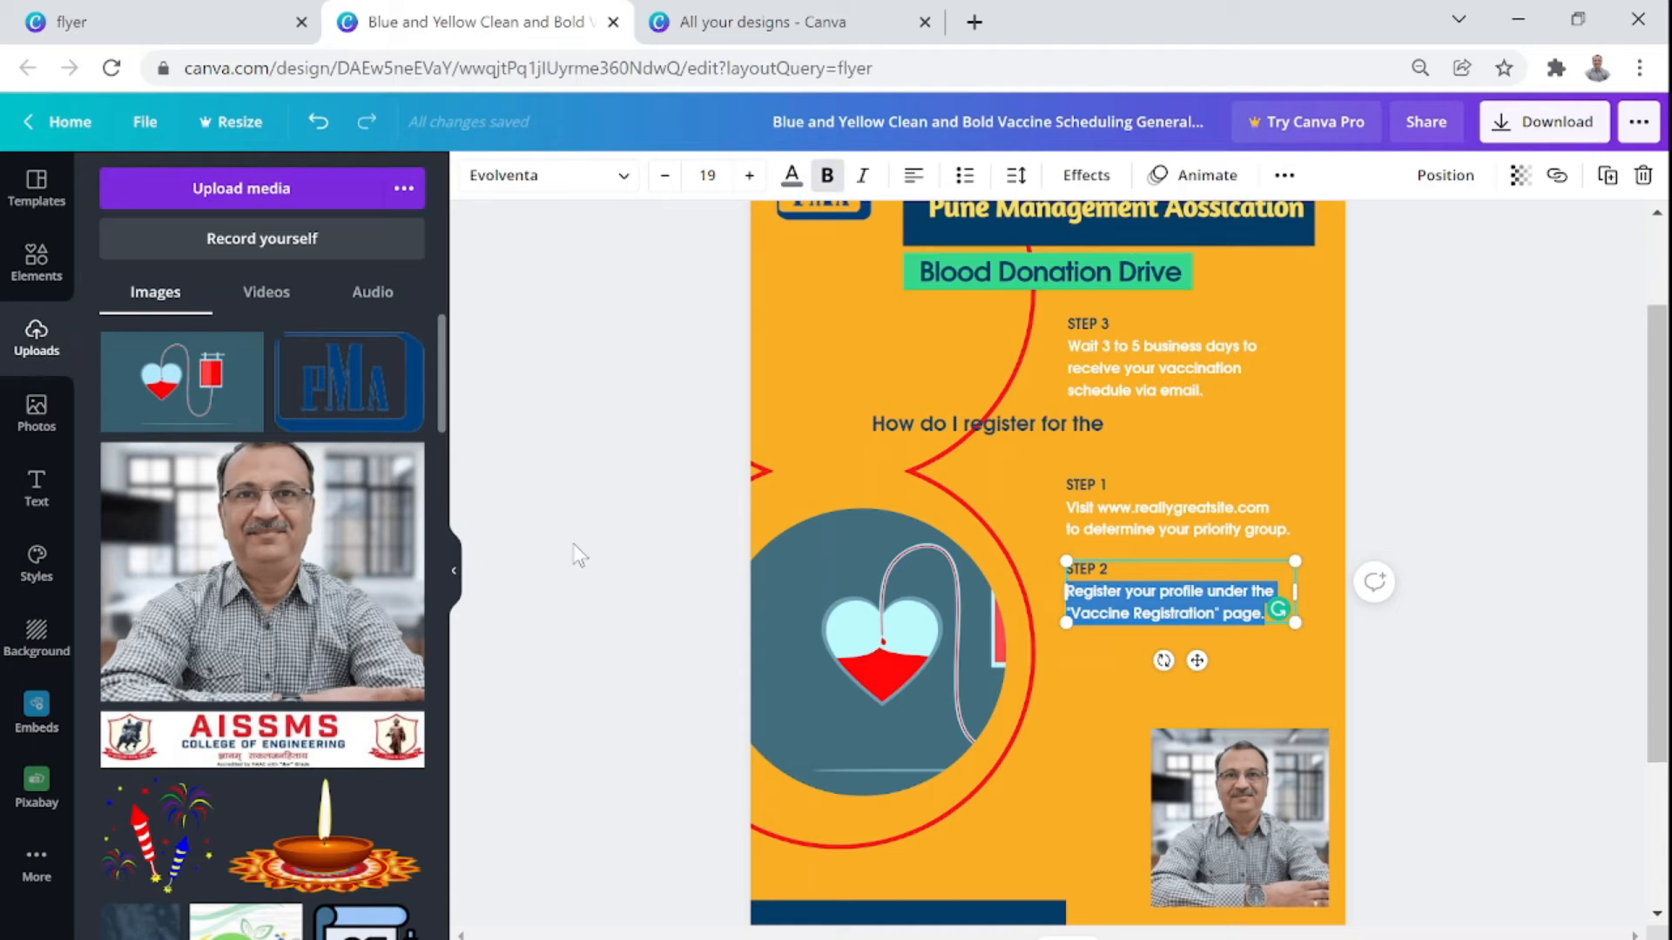
{"action": "double_click", "coordinate": [896, 295]}
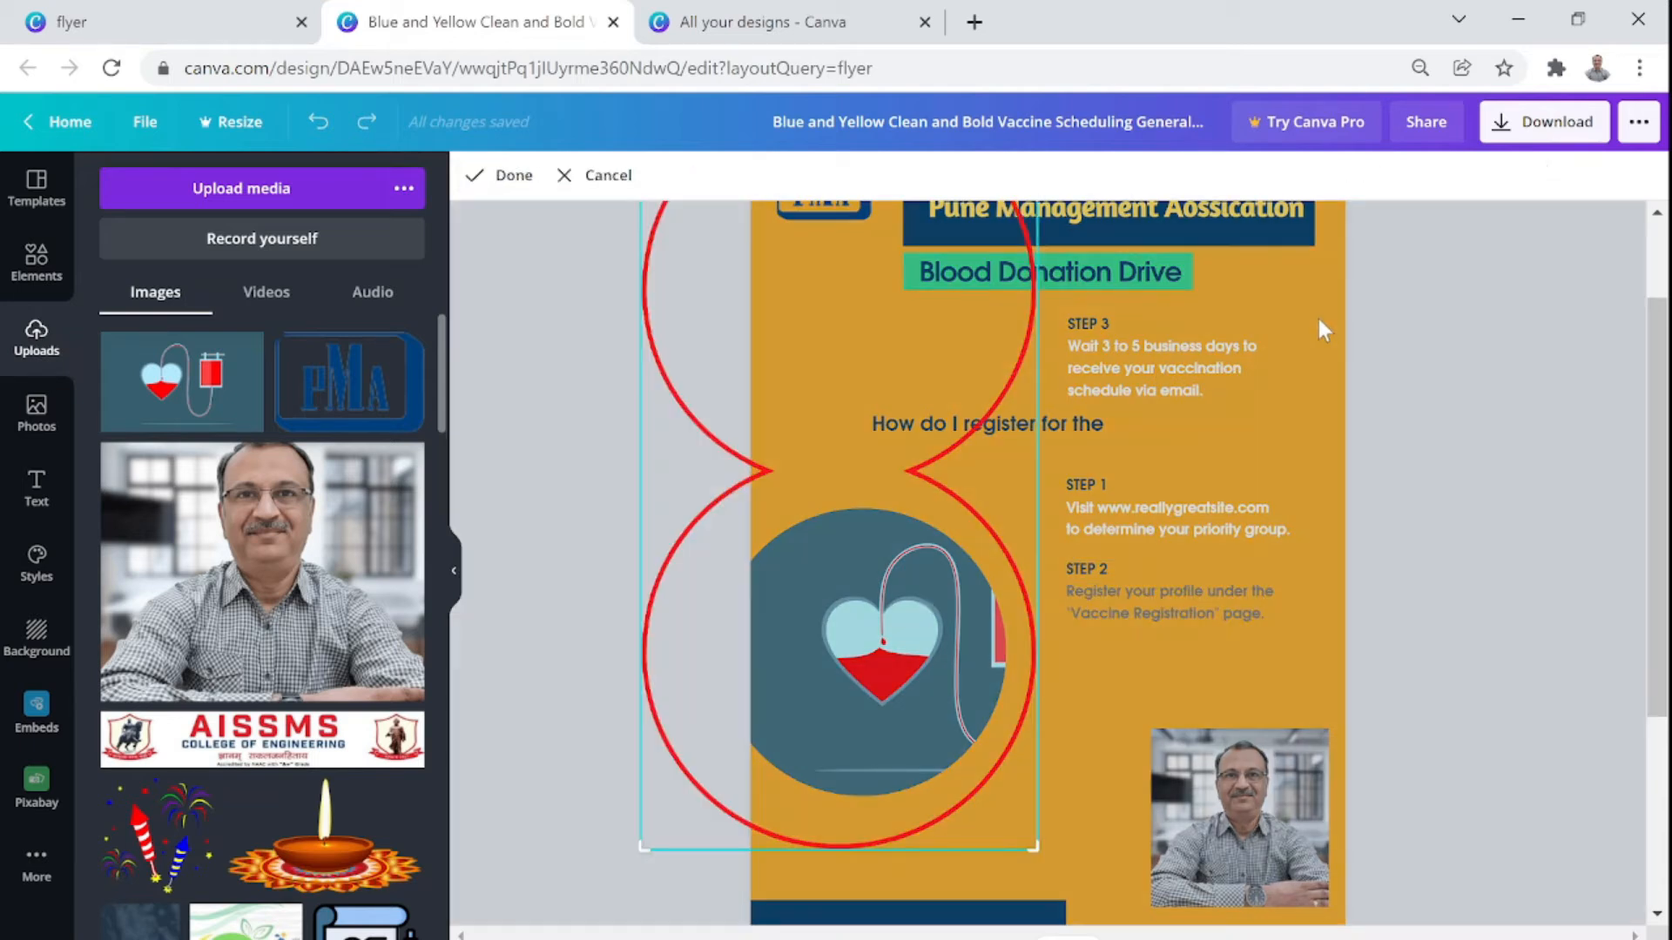
{"action": "left_click", "coordinate": [1321, 318]}
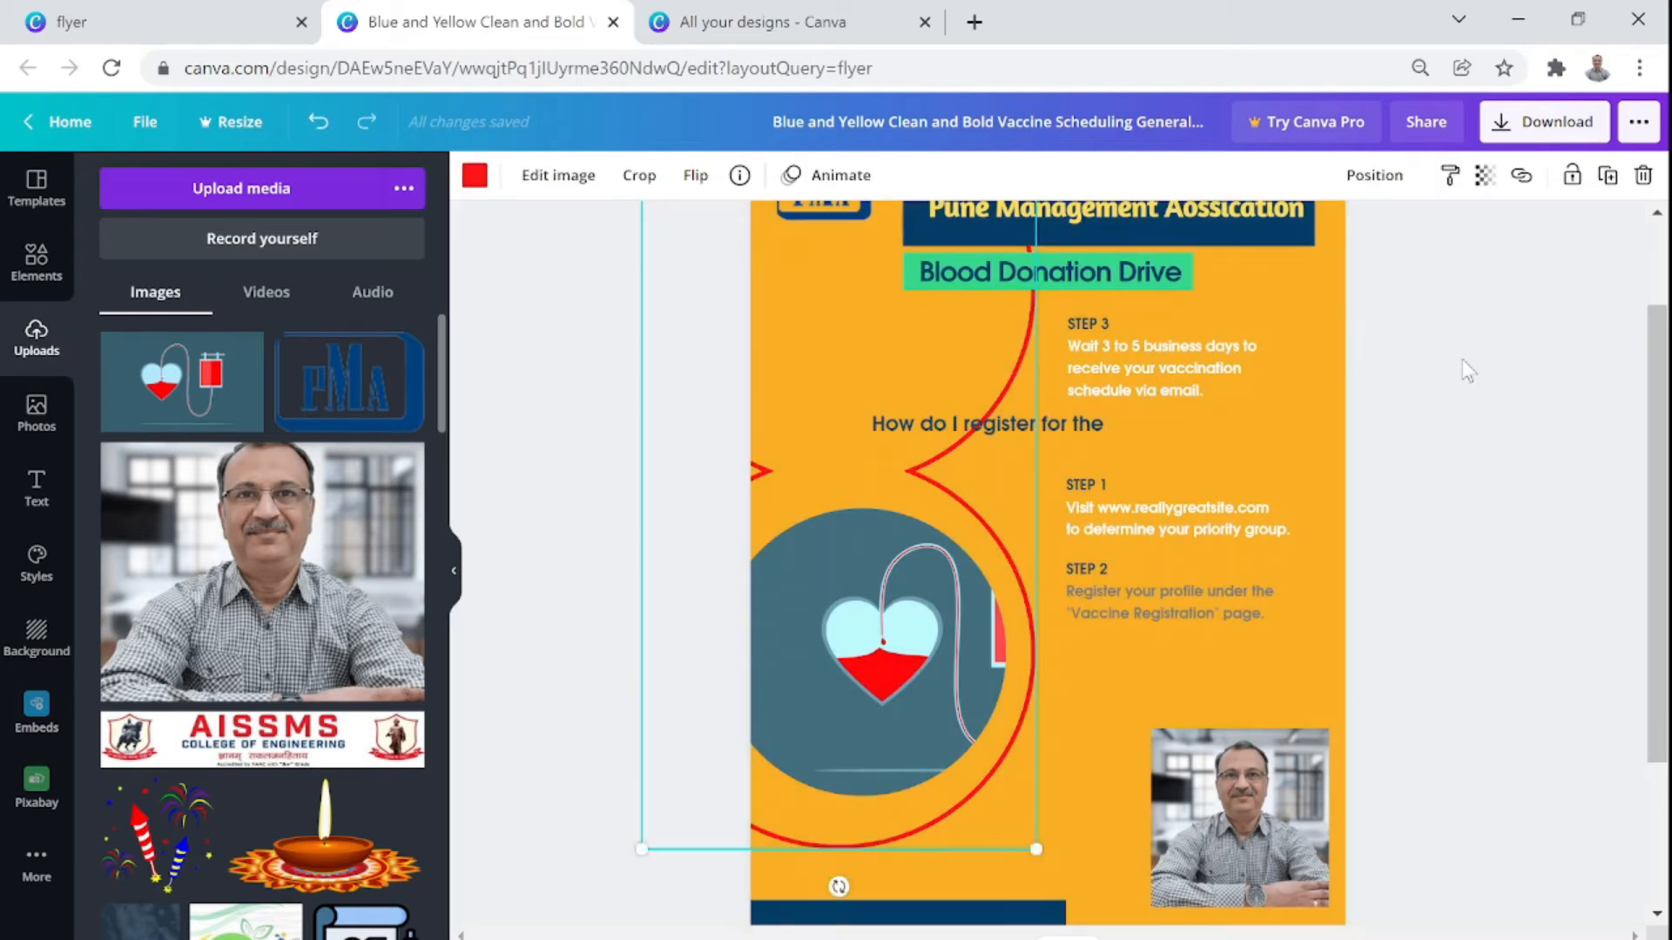
Try the free cream lined-paper image as the flyer's background
{"action": "scroll", "coordinate": [1304, 541], "scroll_direction": "up", "scroll_amount": 3}
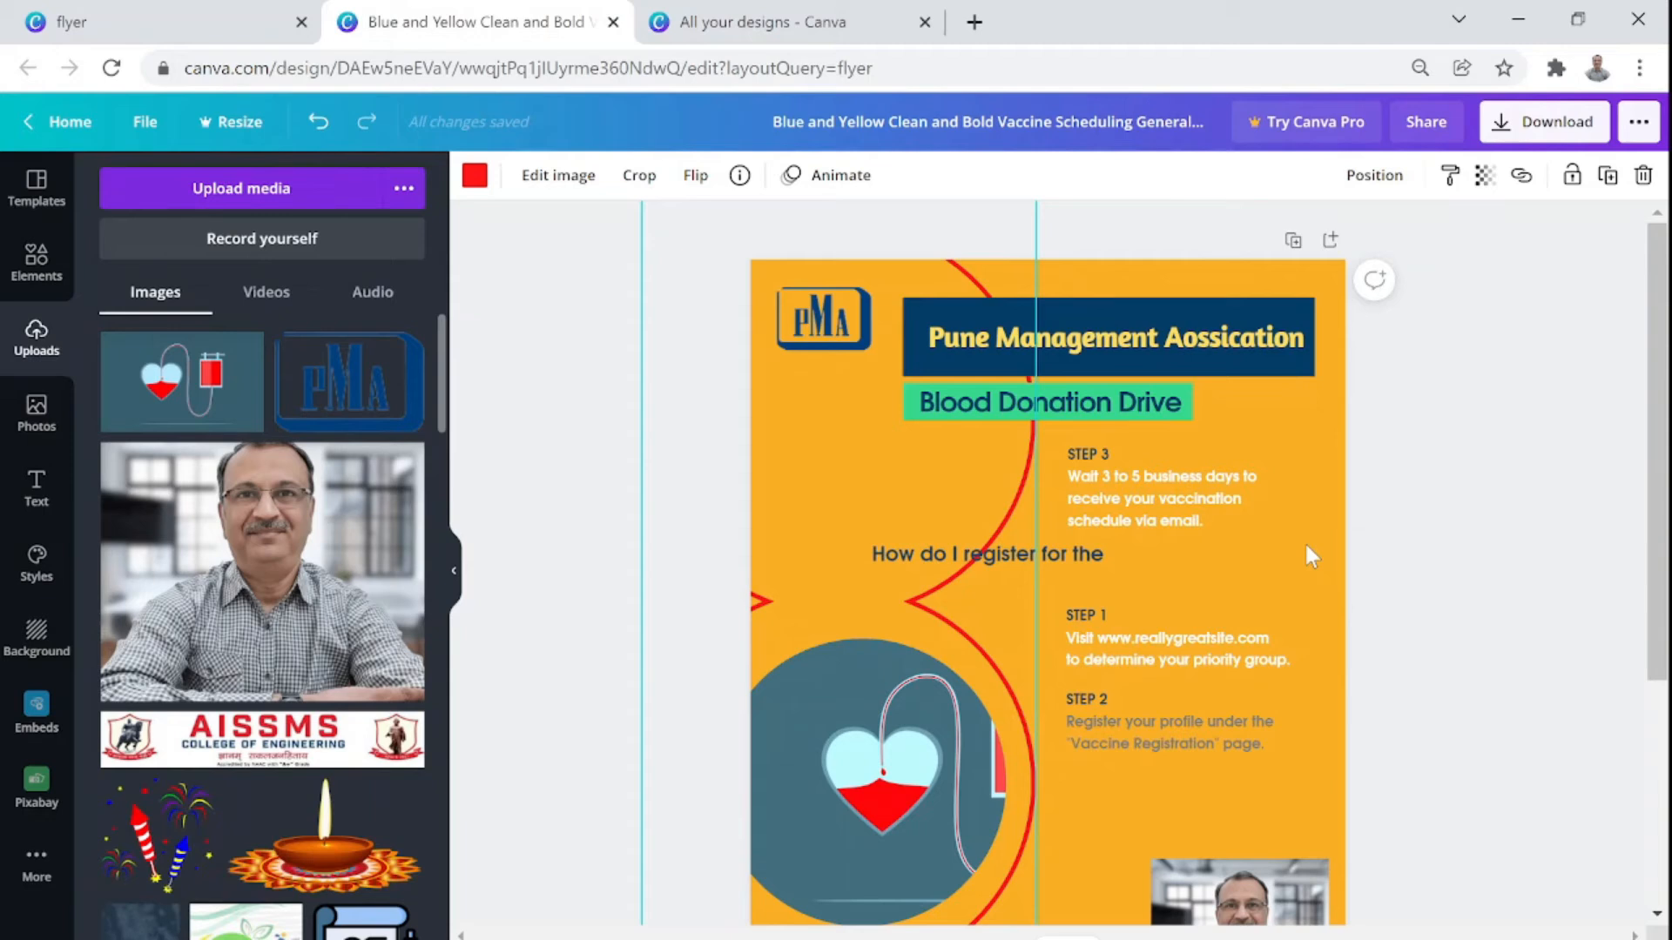
{"action": "left_click", "coordinate": [1304, 541]}
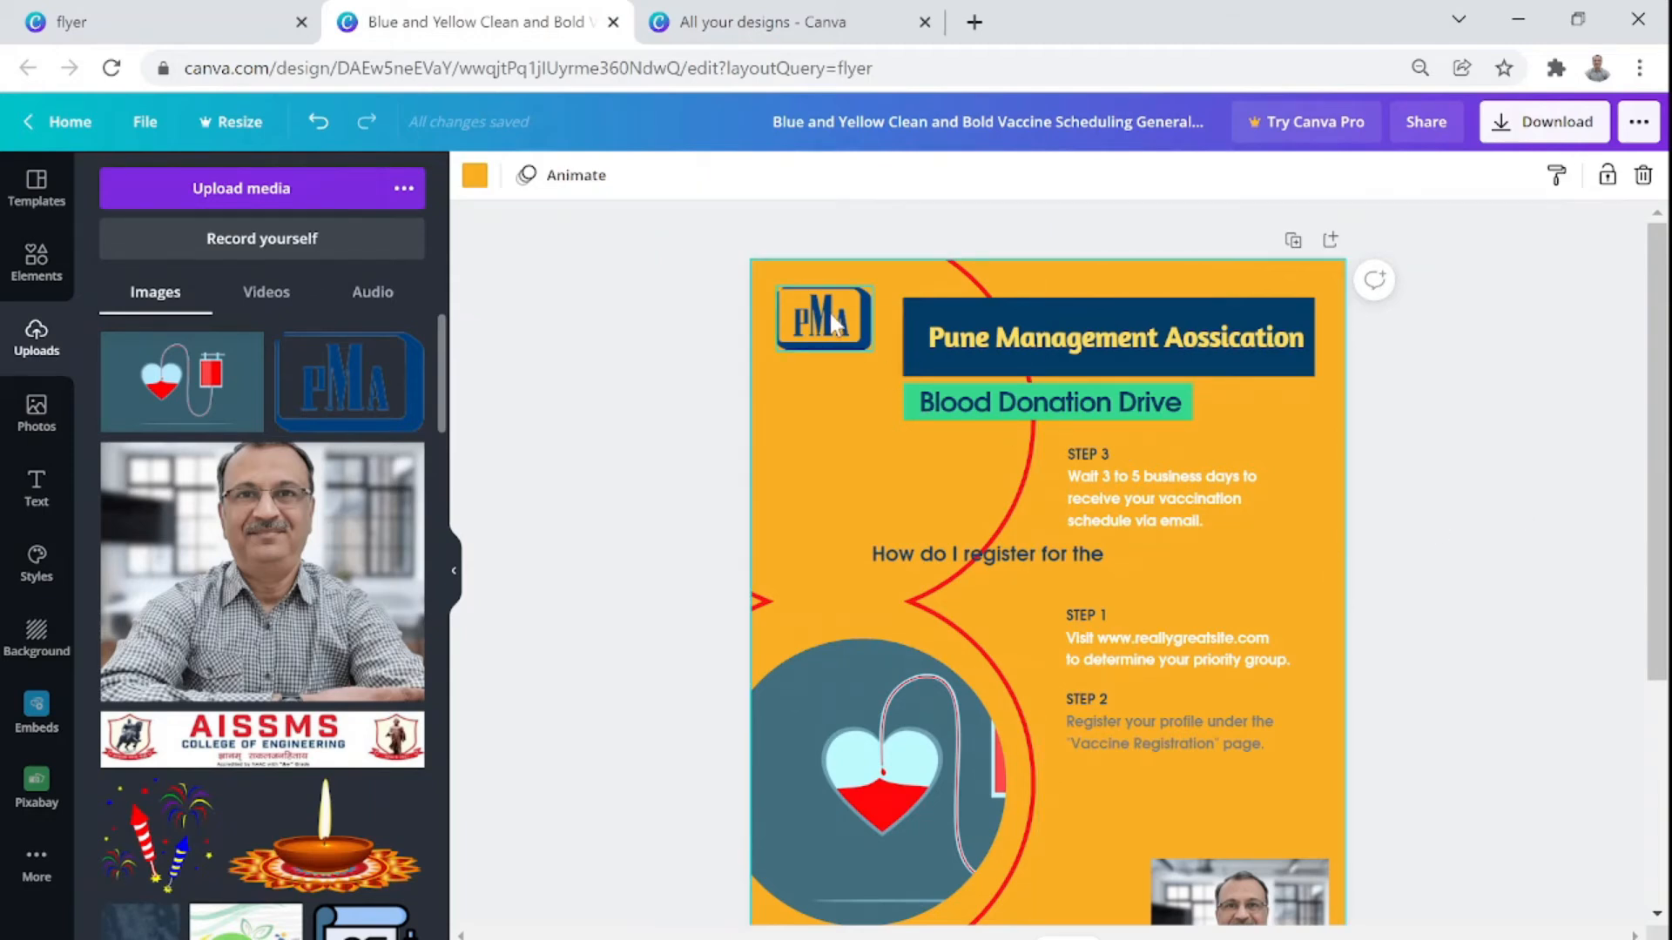
{"action": "left_click", "coordinate": [474, 178]}
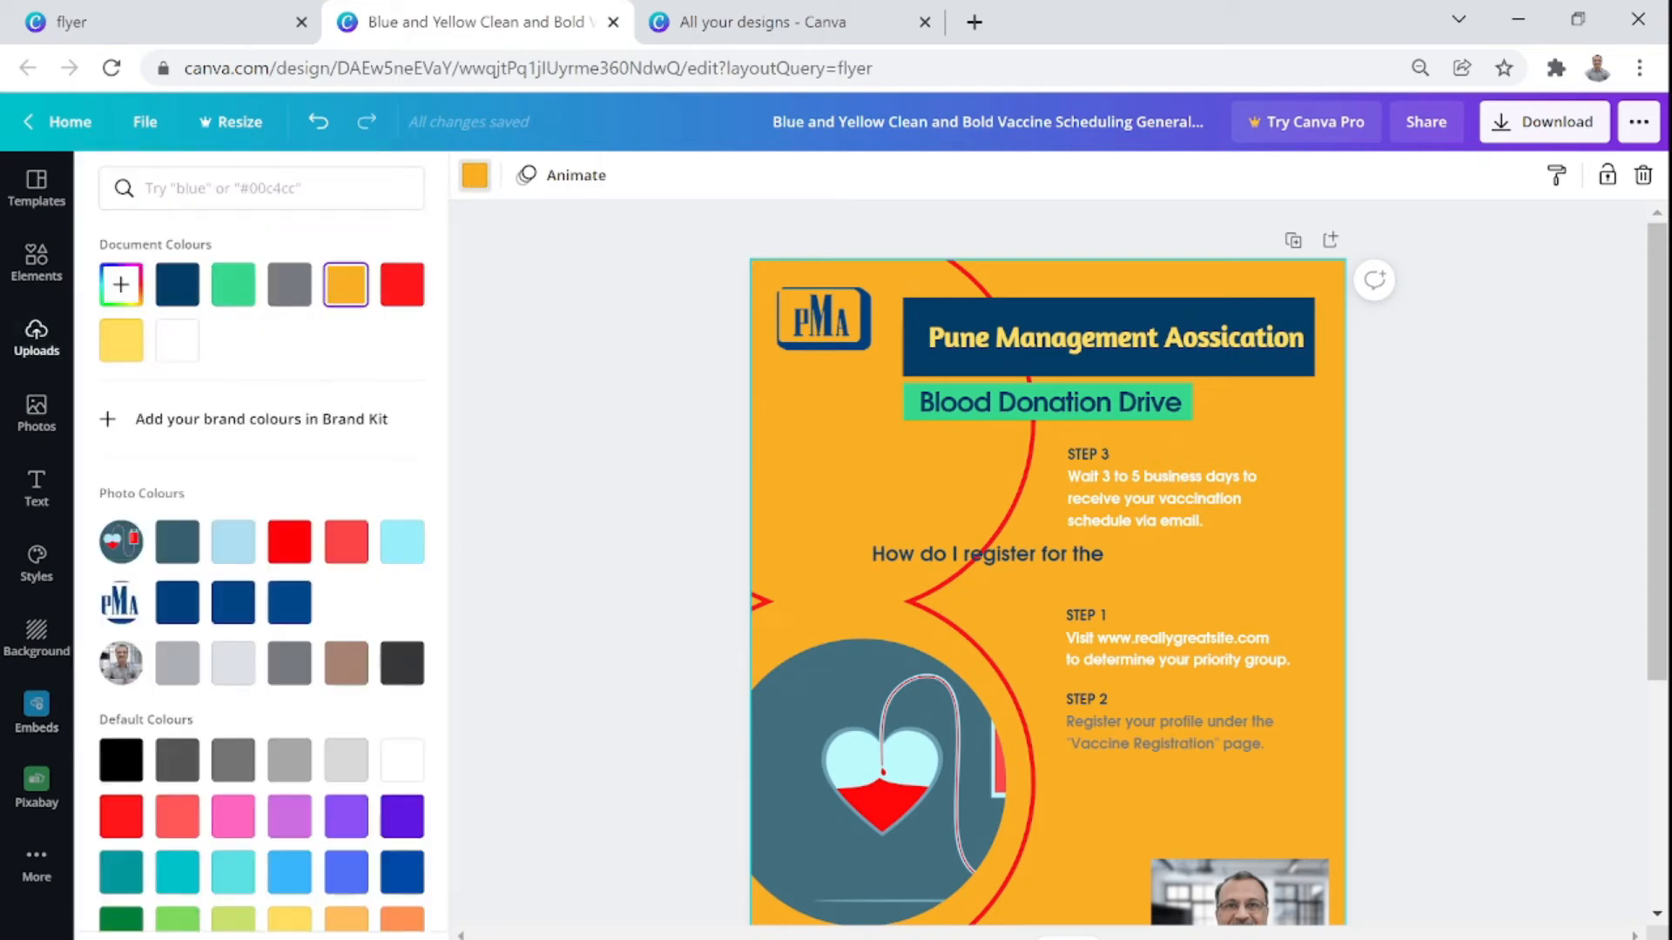
{"action": "left_click_drag", "start_coordinate": [778, 468], "coordinate": [780, 467]}
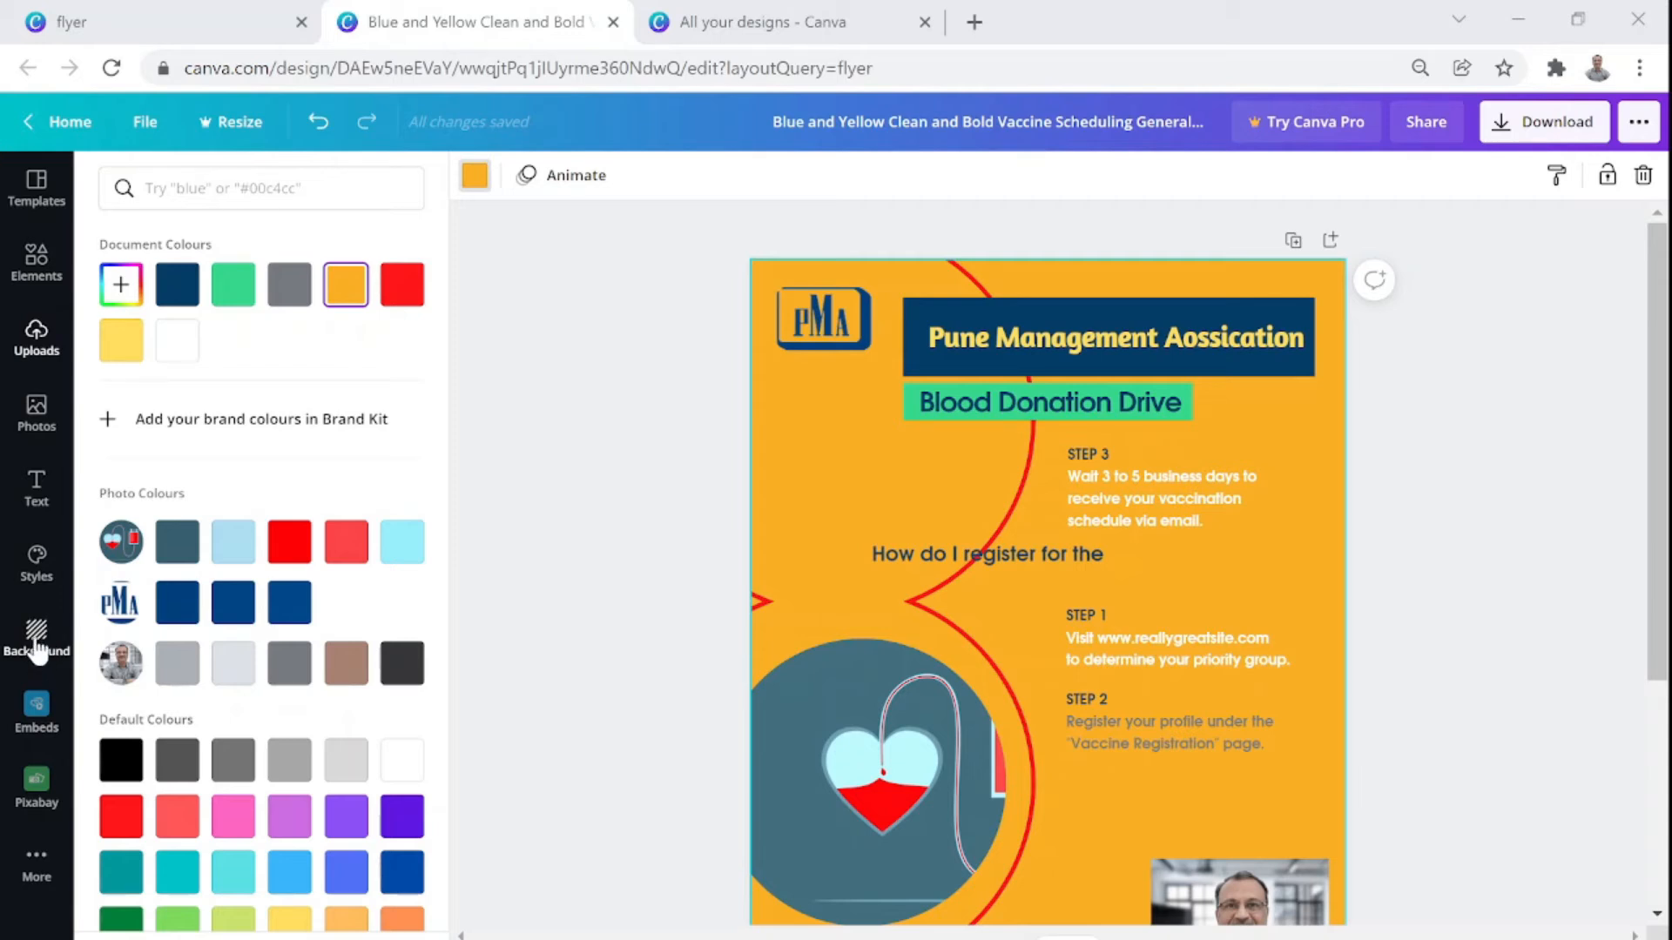
{"action": "left_click", "coordinate": [37, 649]}
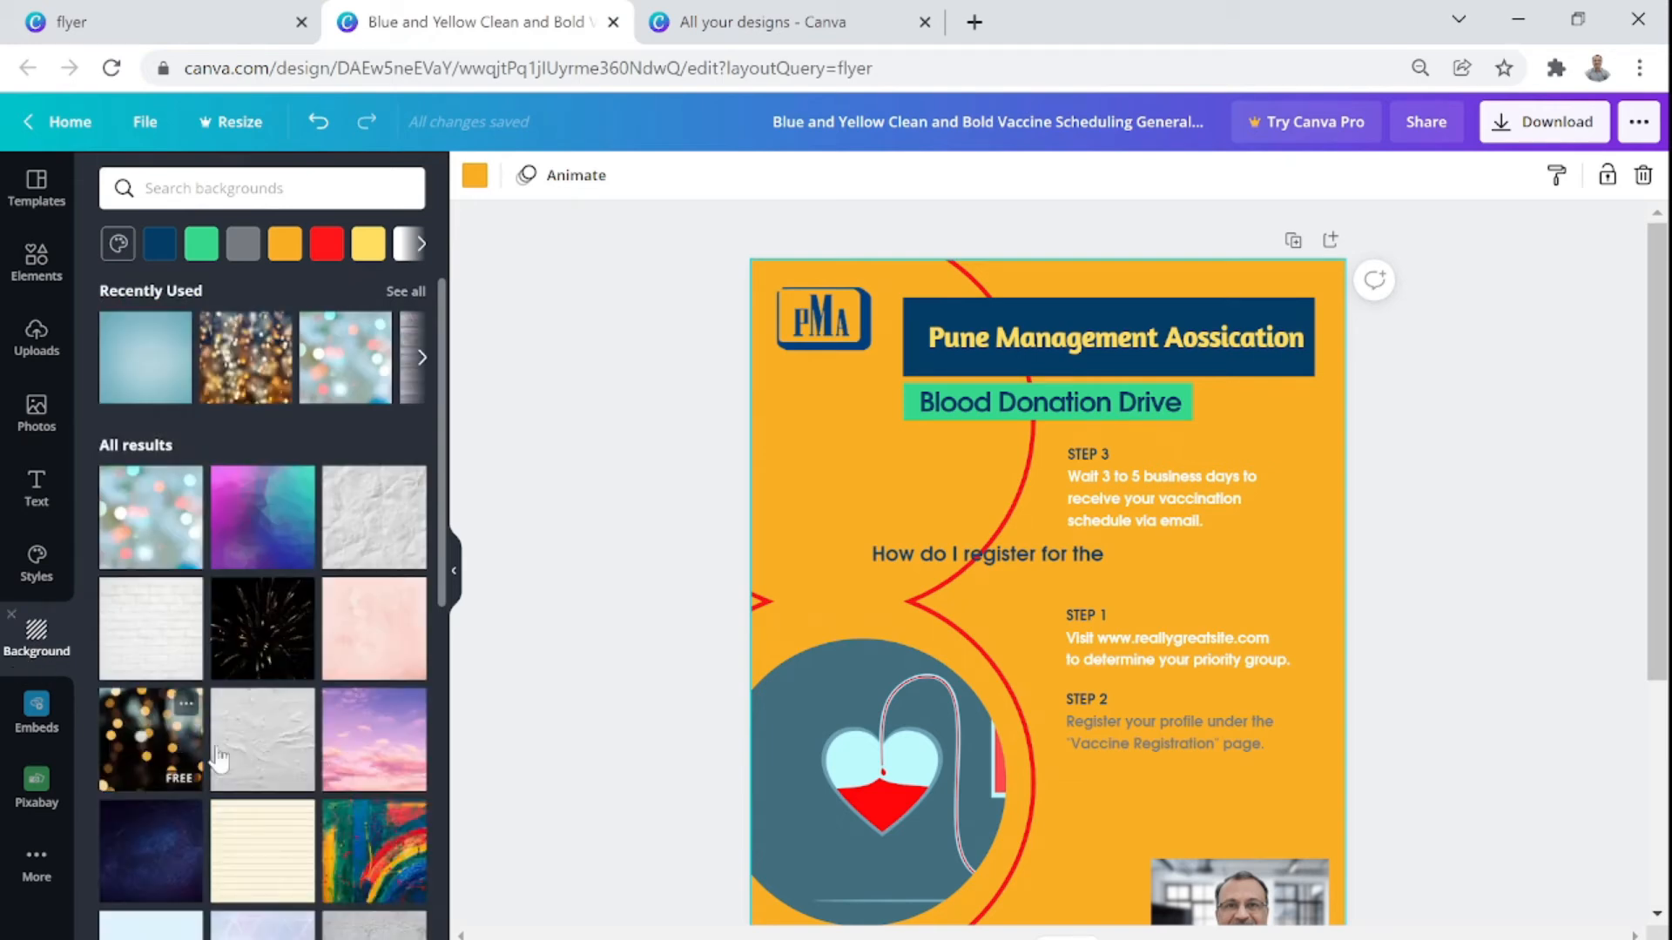
{"action": "scroll", "coordinate": [237, 615], "scroll_direction": "down", "scroll_amount": 5}
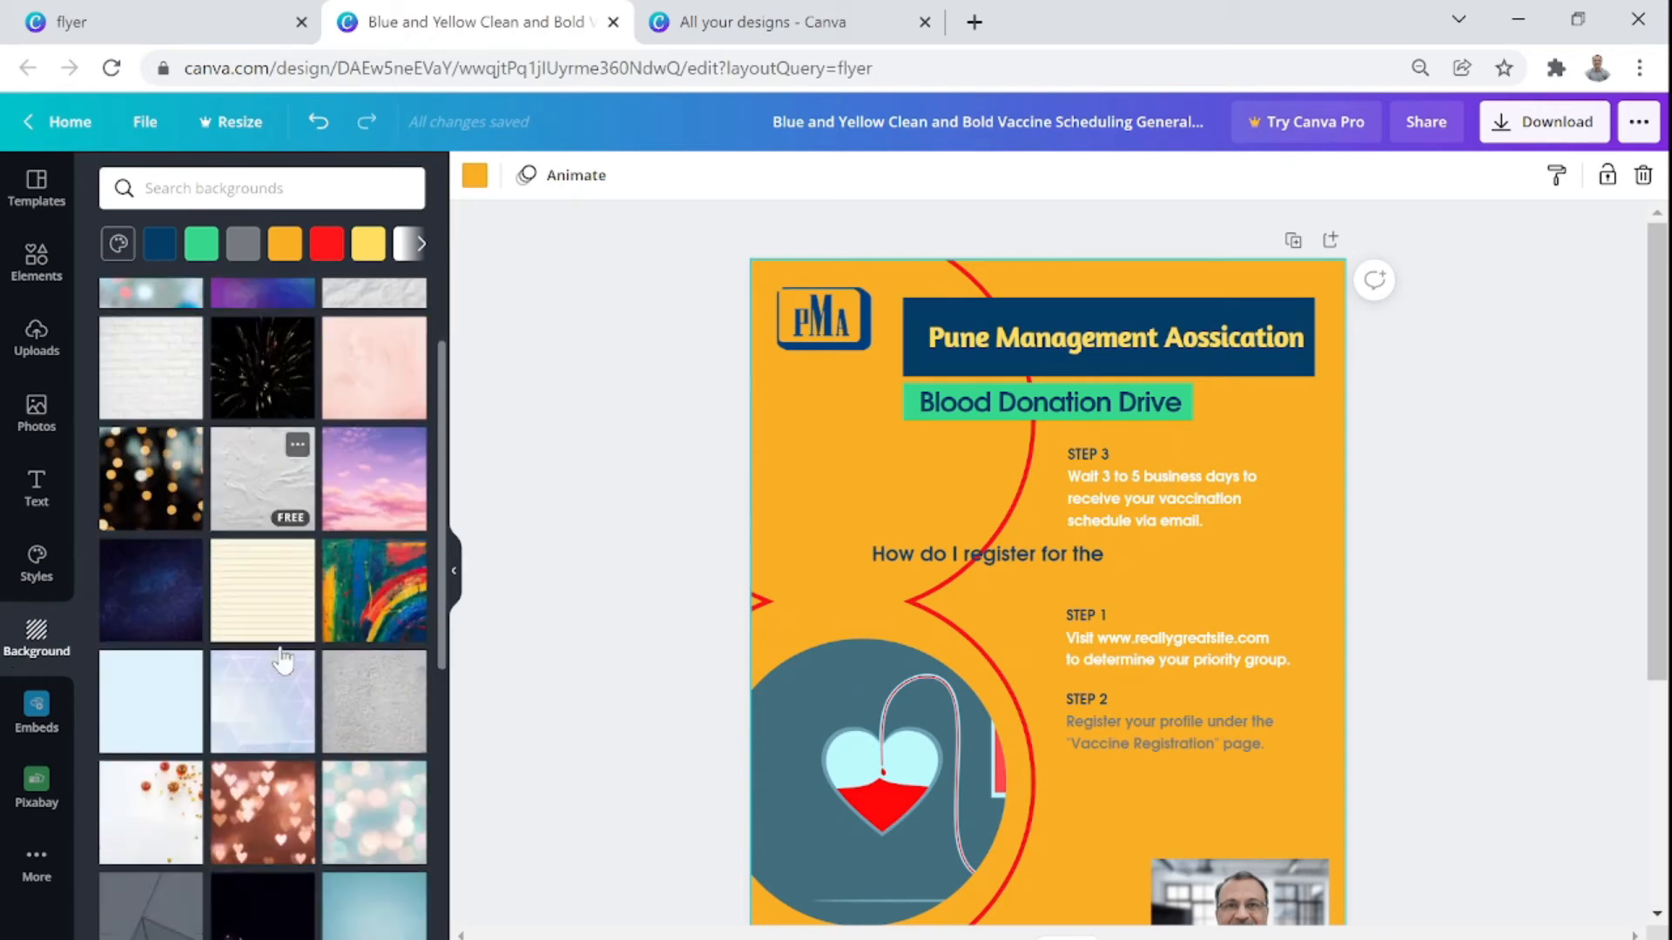
{"action": "scroll", "coordinate": [283, 662], "scroll_direction": "down", "scroll_amount": 2}
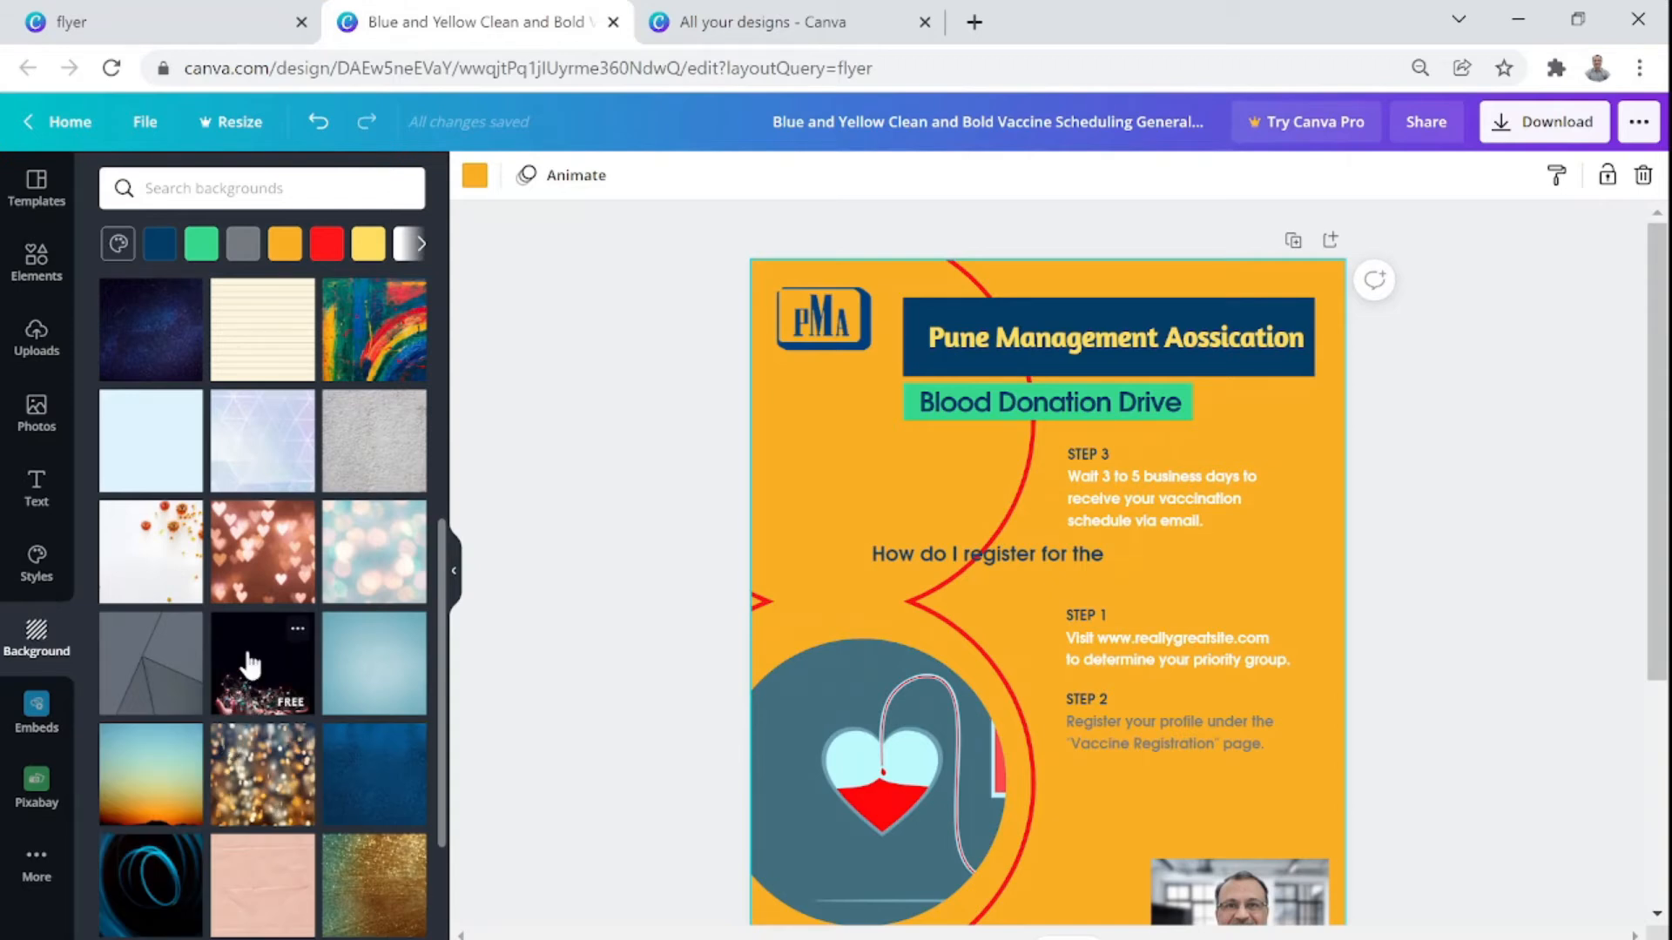
{"action": "scroll", "coordinate": [260, 675], "scroll_direction": "up", "scroll_amount": 3}
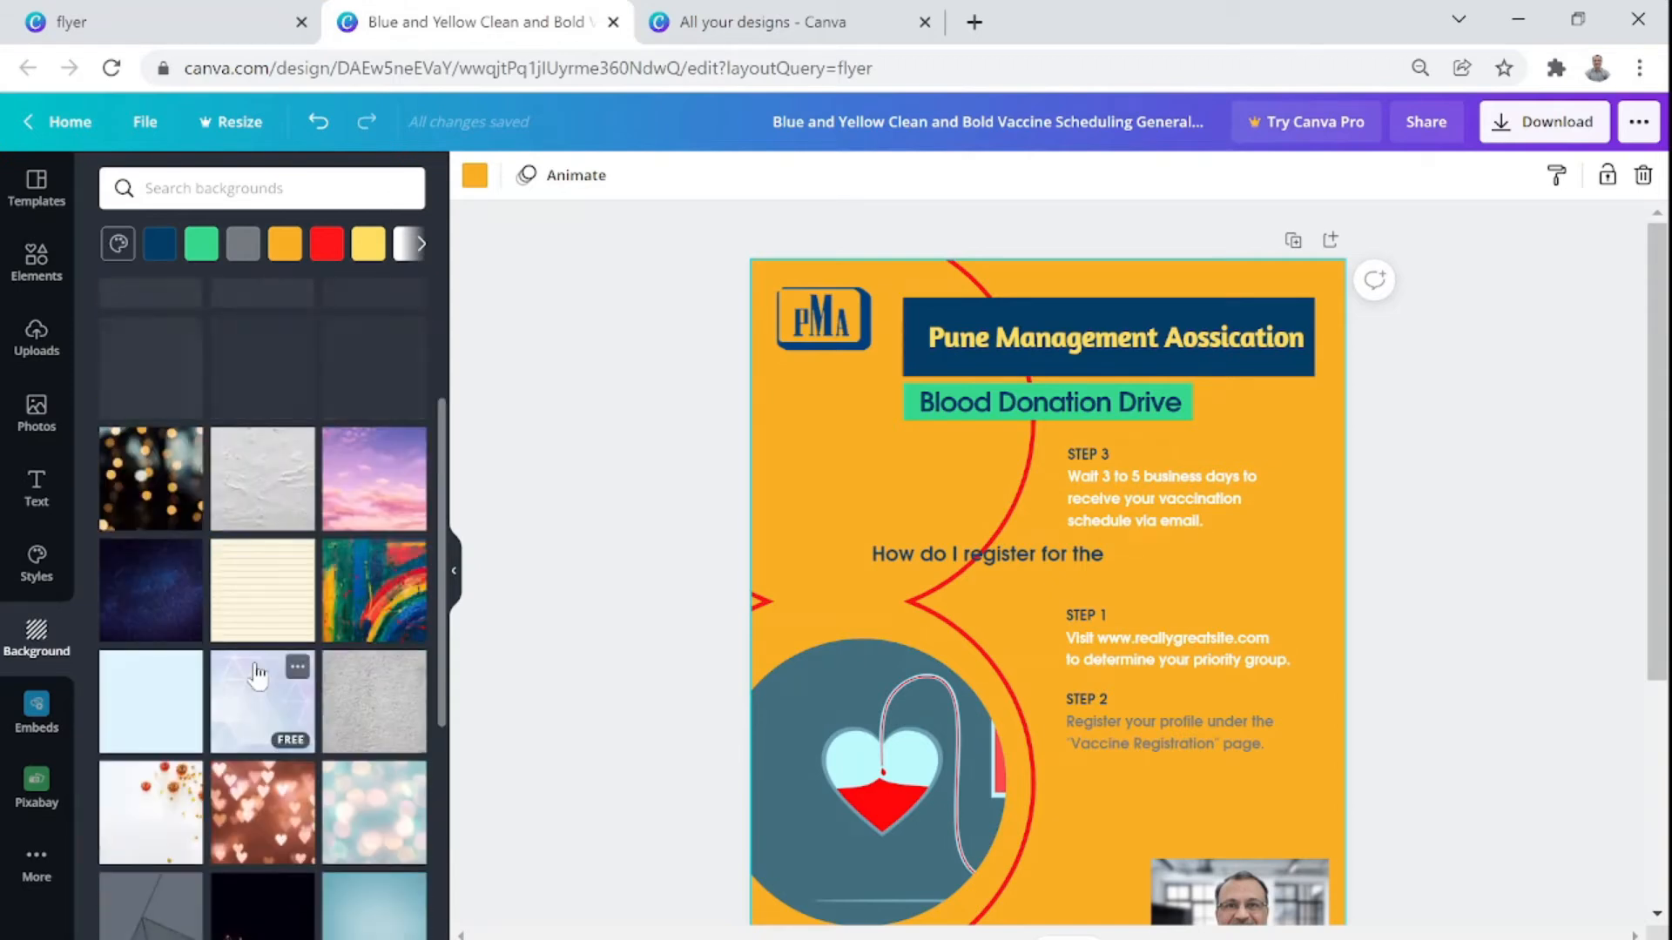
{"action": "scroll", "coordinate": [260, 675], "scroll_direction": "down", "scroll_amount": 1}
{"action": "scroll", "coordinate": [257, 675], "scroll_direction": "down", "scroll_amount": 6}
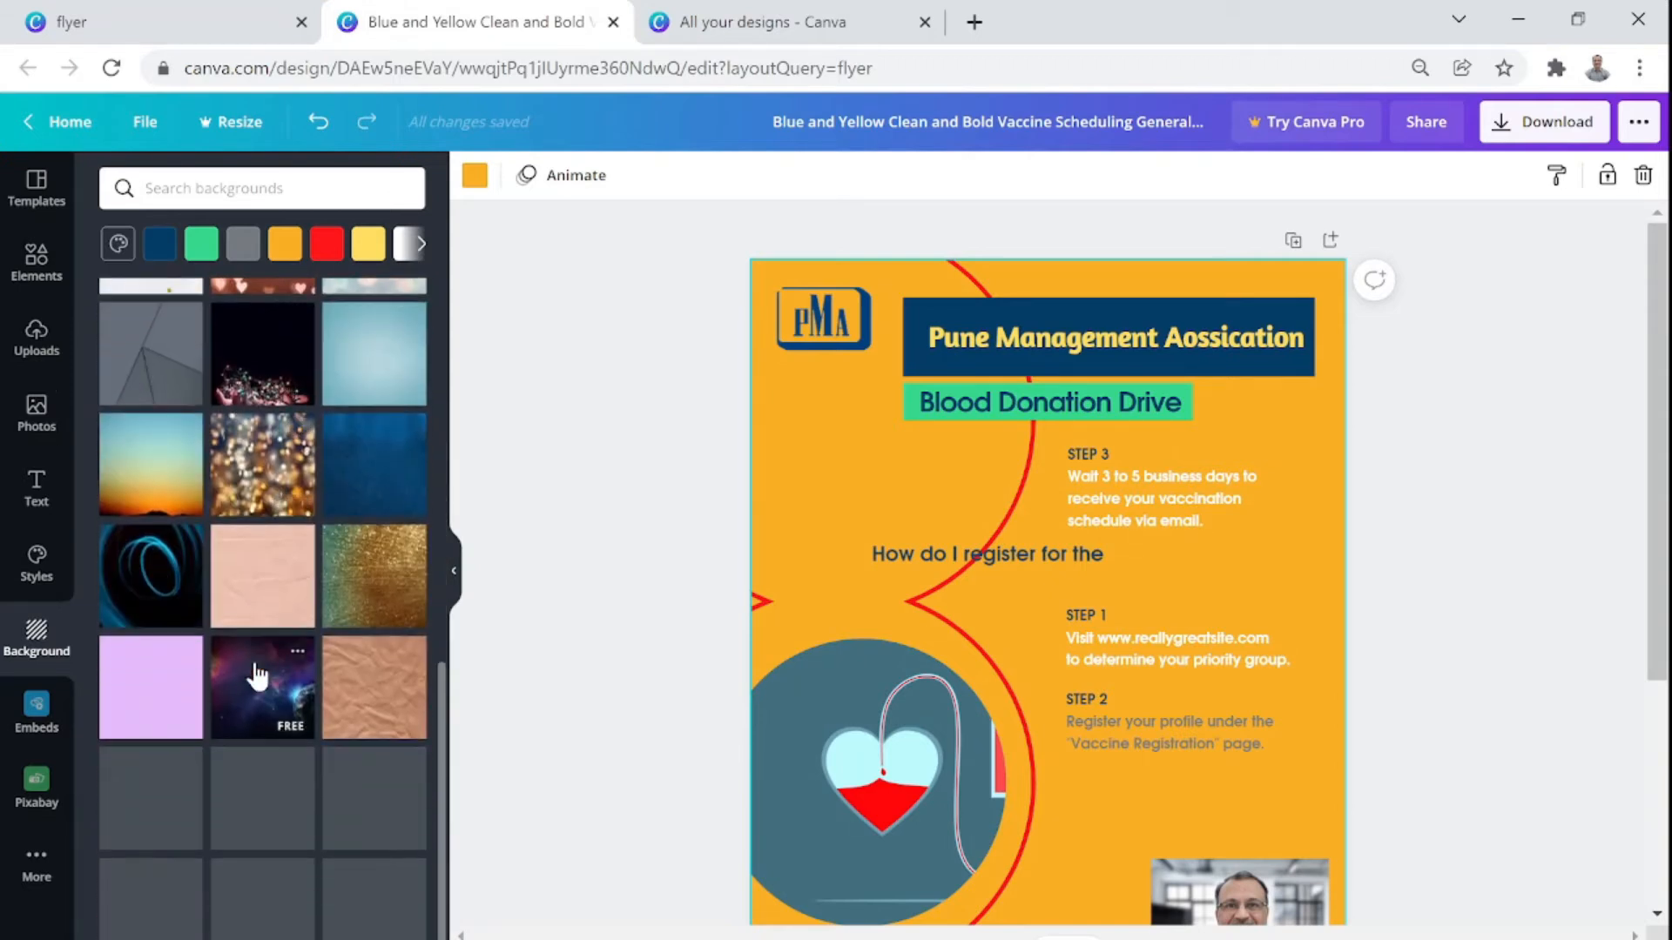
{"action": "scroll", "coordinate": [257, 675], "scroll_direction": "down", "scroll_amount": 5}
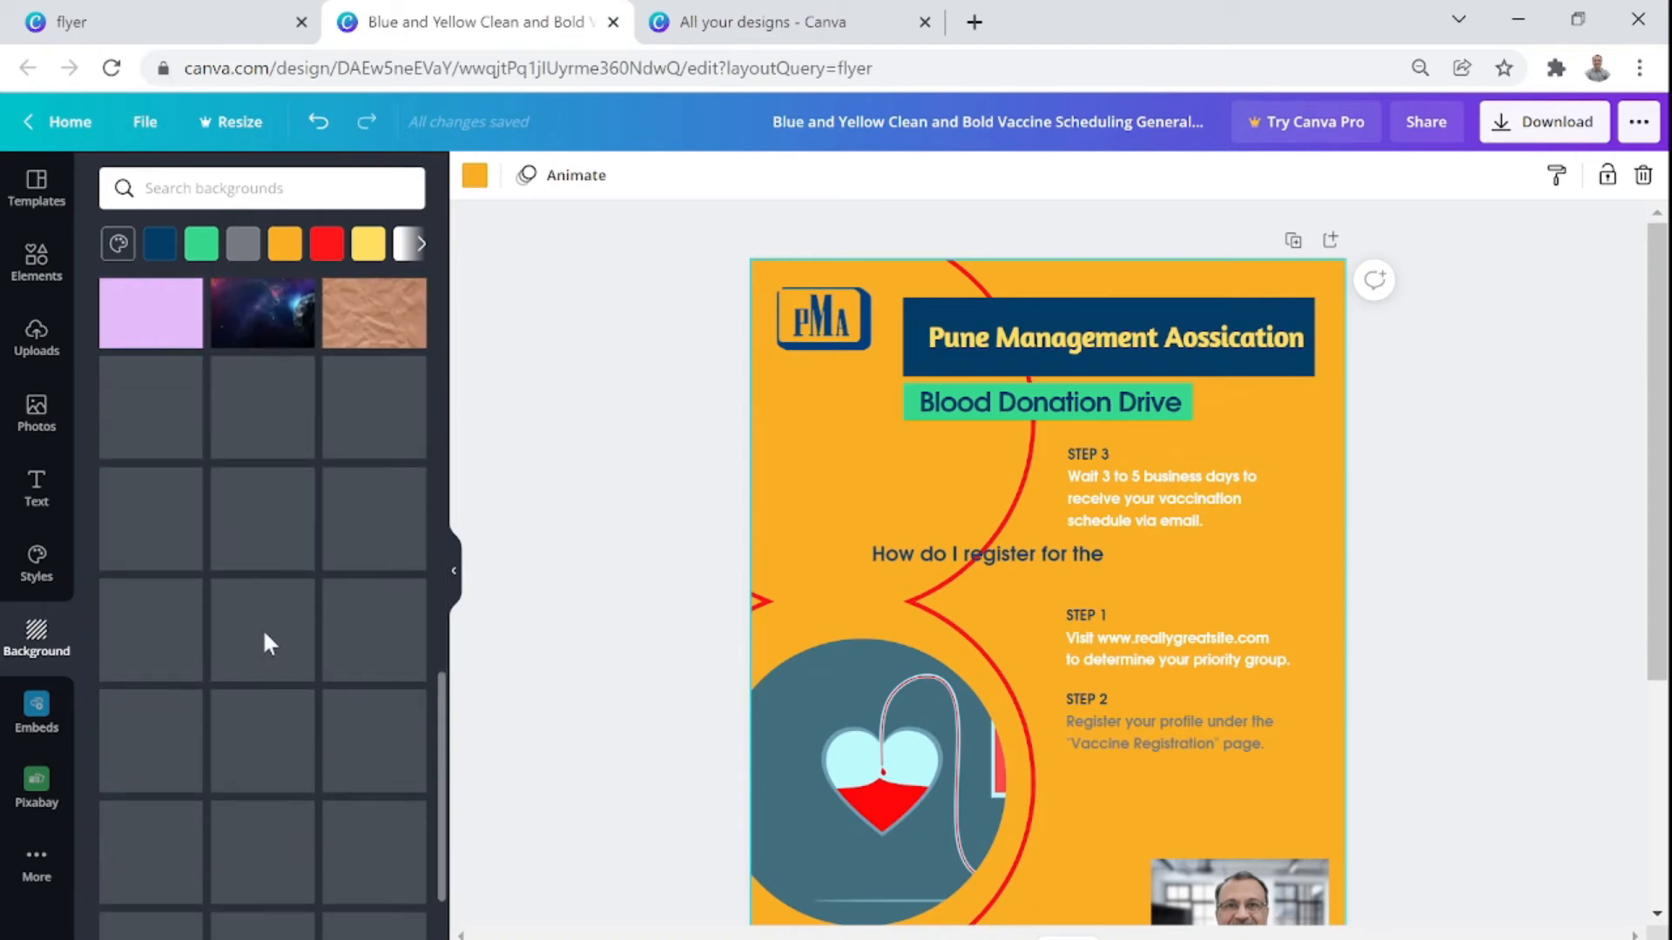
{"action": "scroll", "coordinate": [263, 629], "scroll_direction": "up", "scroll_amount": 3}
{"action": "scroll", "coordinate": [264, 635], "scroll_direction": "up", "scroll_amount": 10}
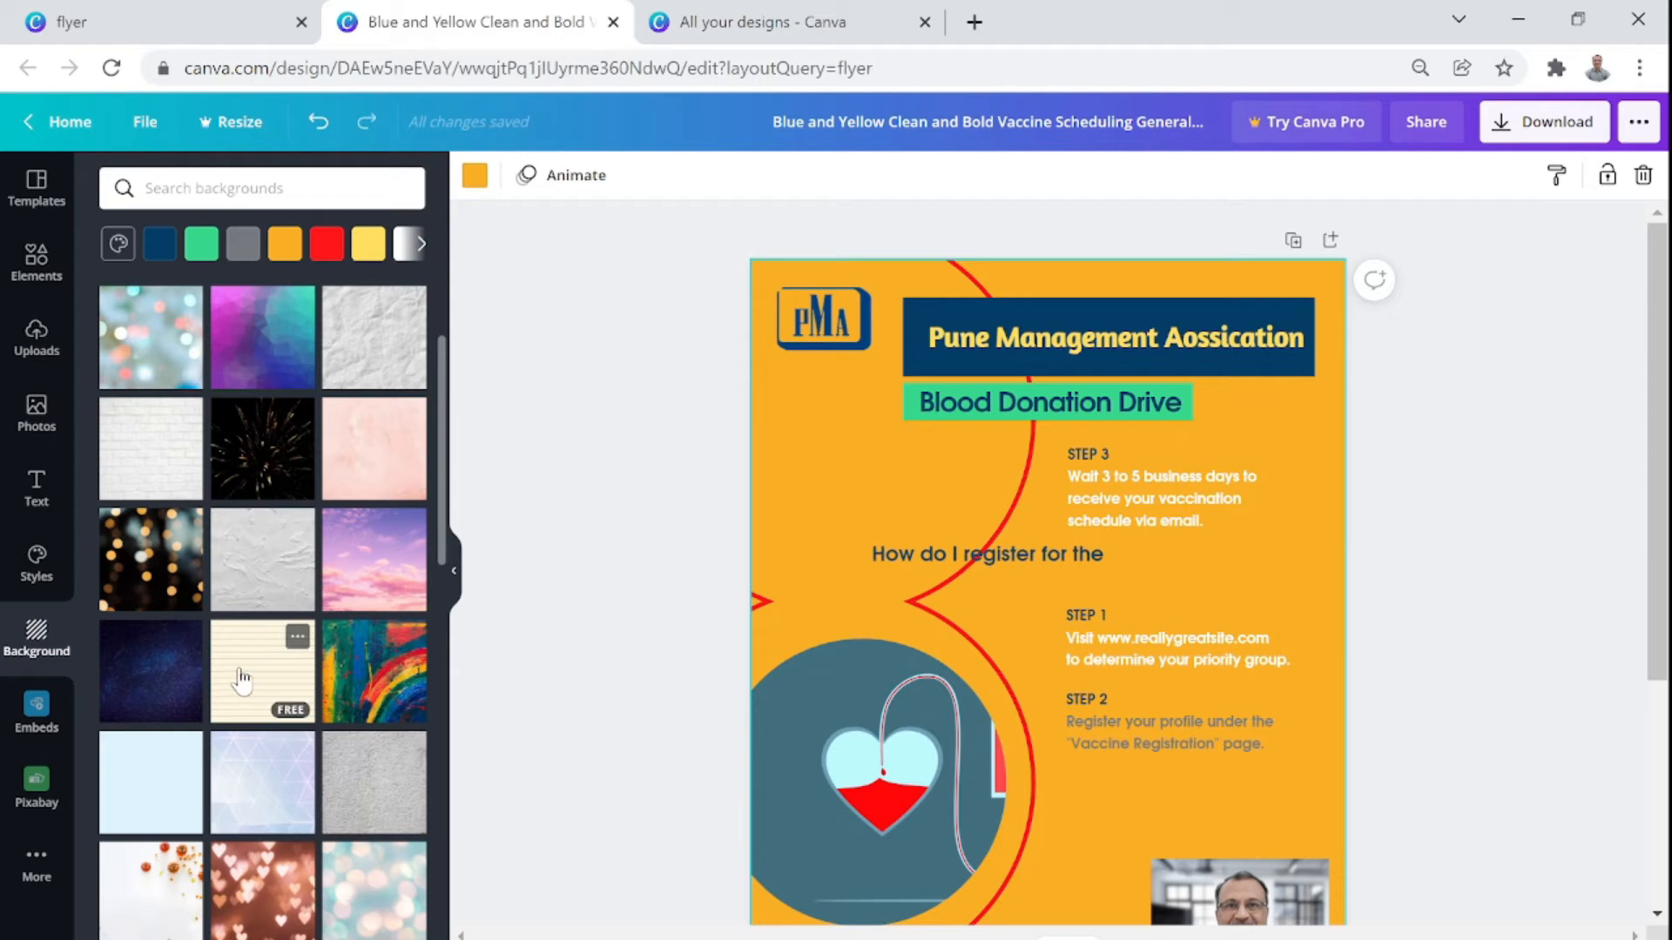
{"action": "left_click", "coordinate": [242, 678]}
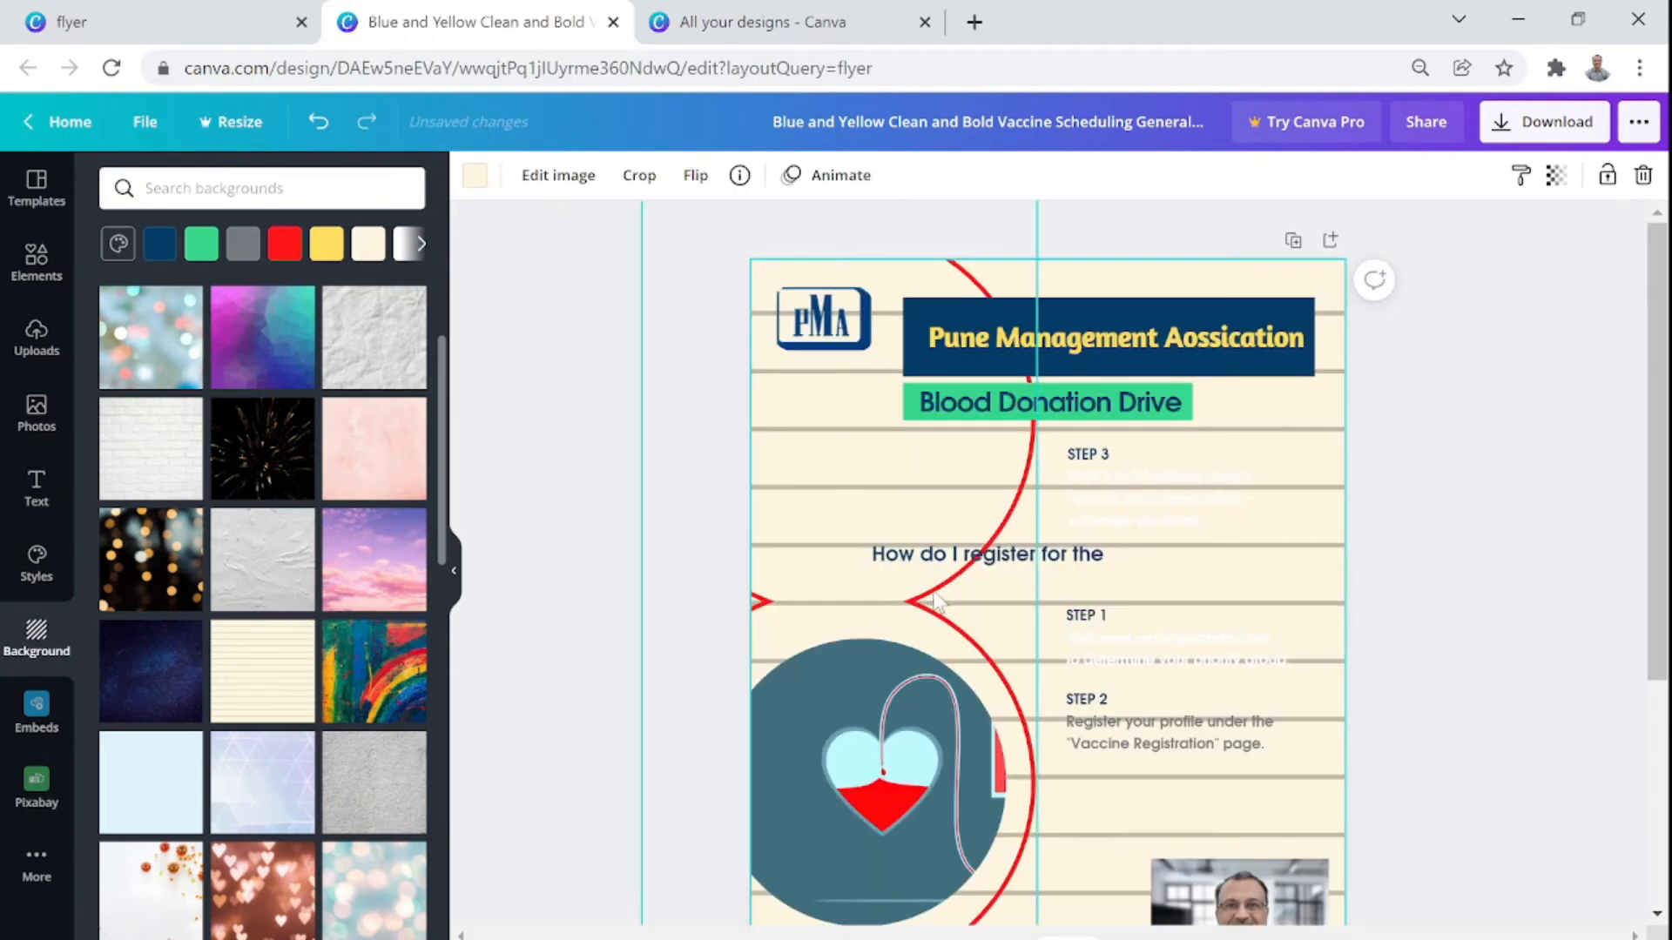
Set the flyer's background to the light teal textured gradient image, and return to the uploaded images
{"action": "scroll", "coordinate": [933, 594], "scroll_direction": "down", "scroll_amount": 3}
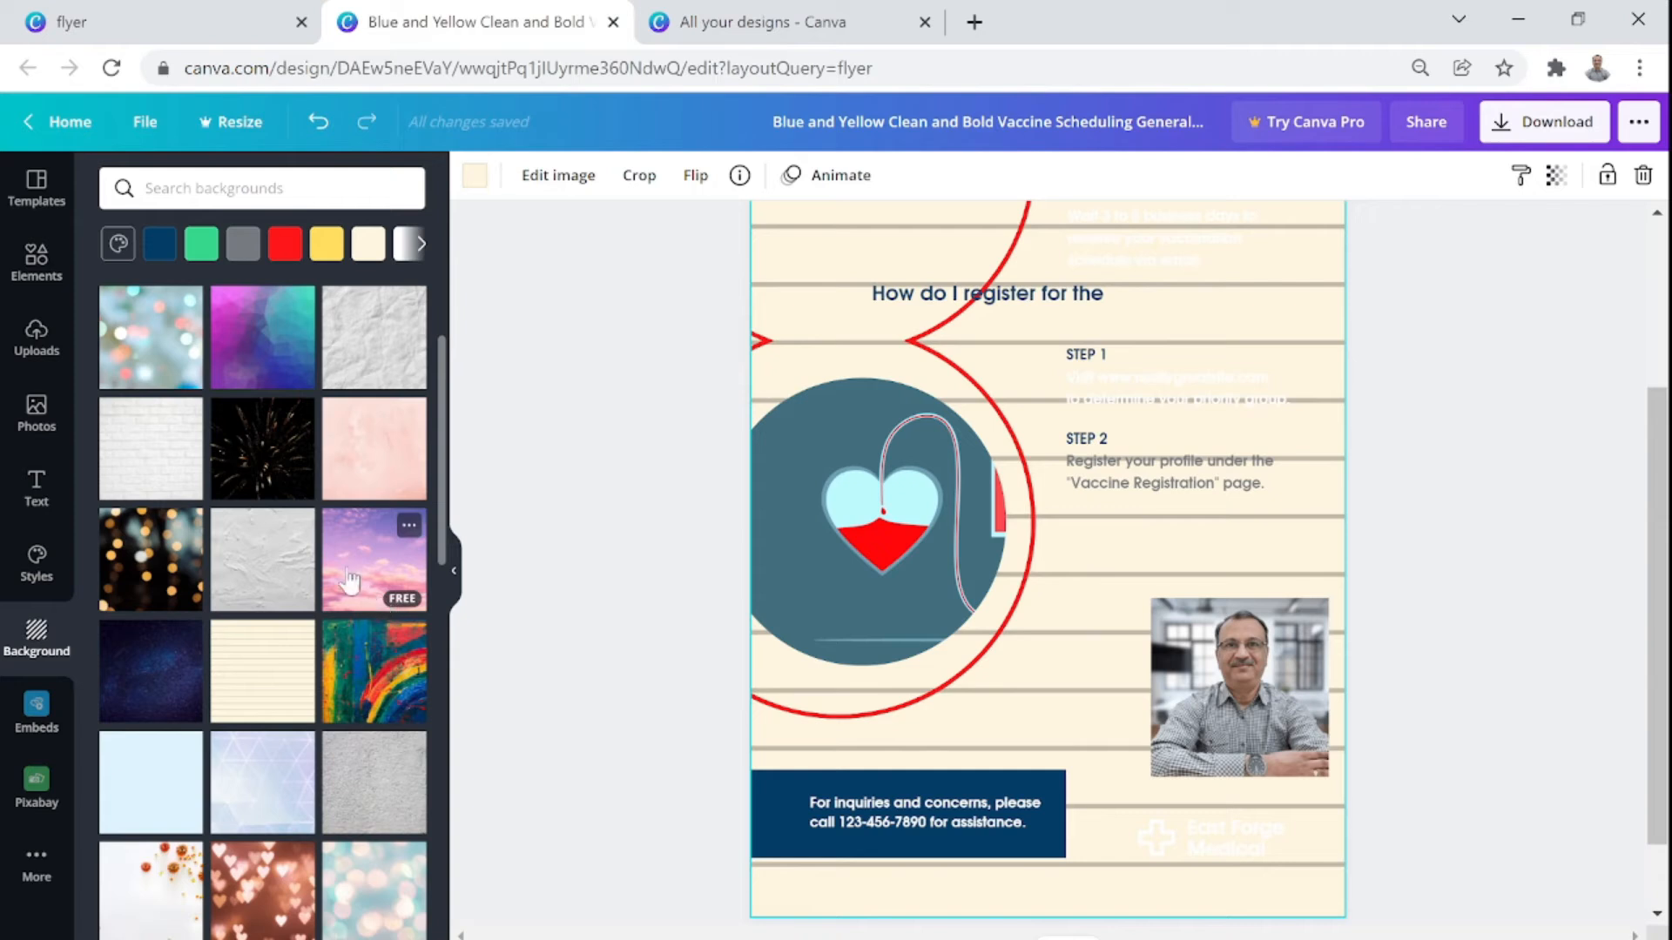
{"action": "scroll", "coordinate": [275, 692], "scroll_direction": "down", "scroll_amount": 3}
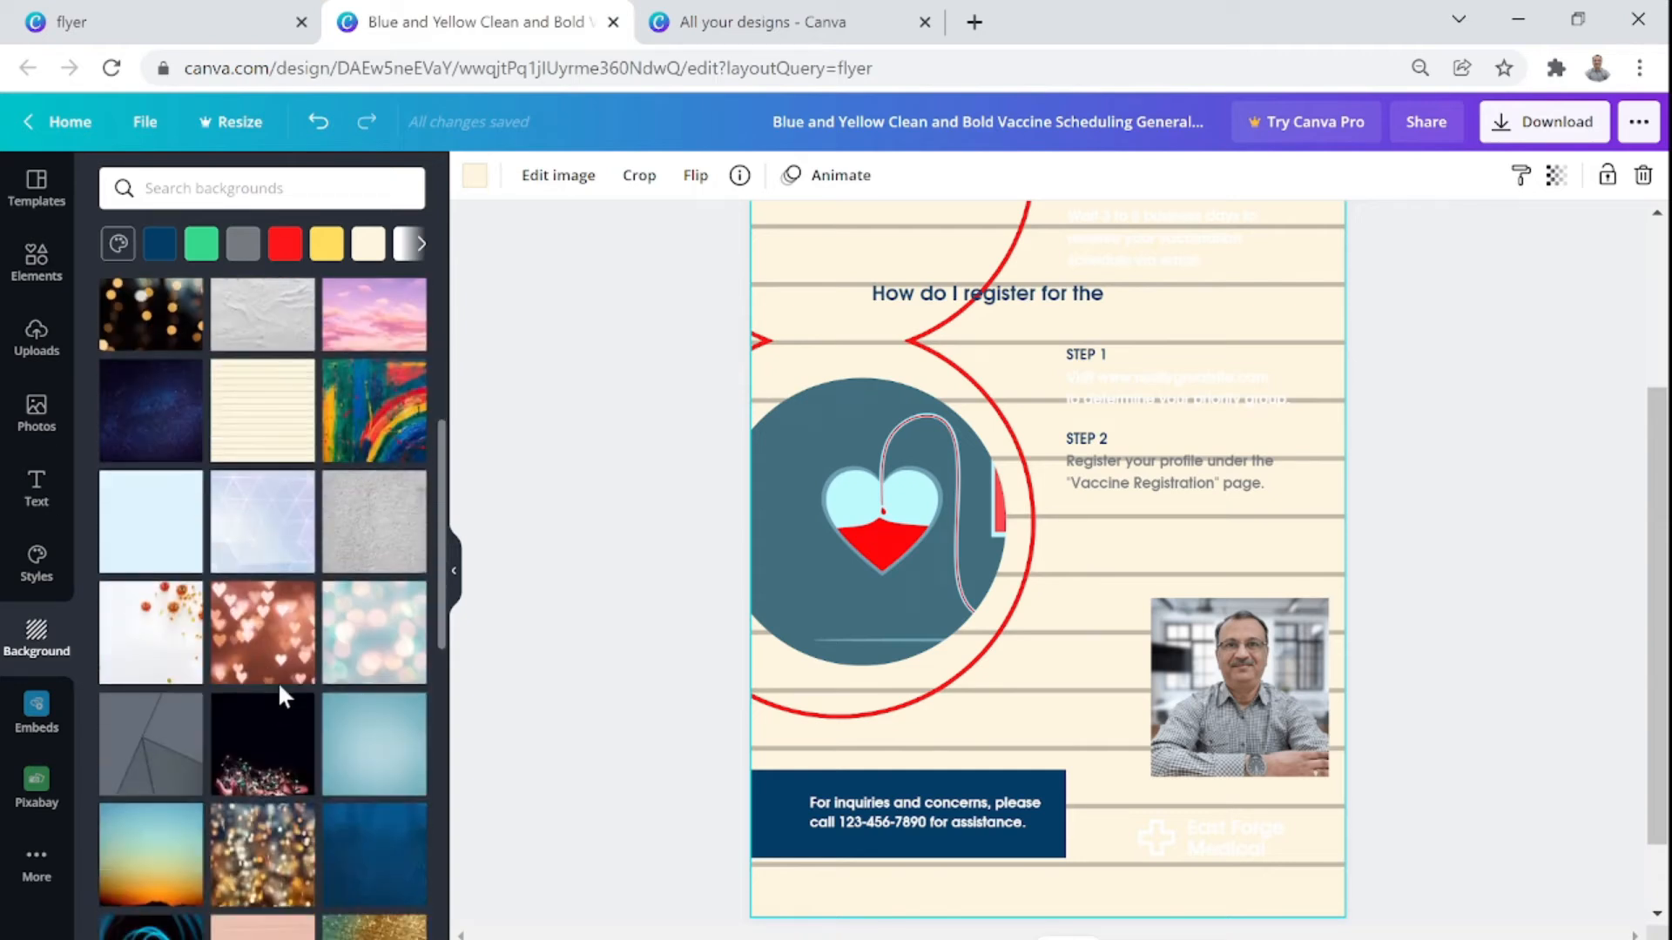
{"action": "left_click", "coordinate": [372, 754]}
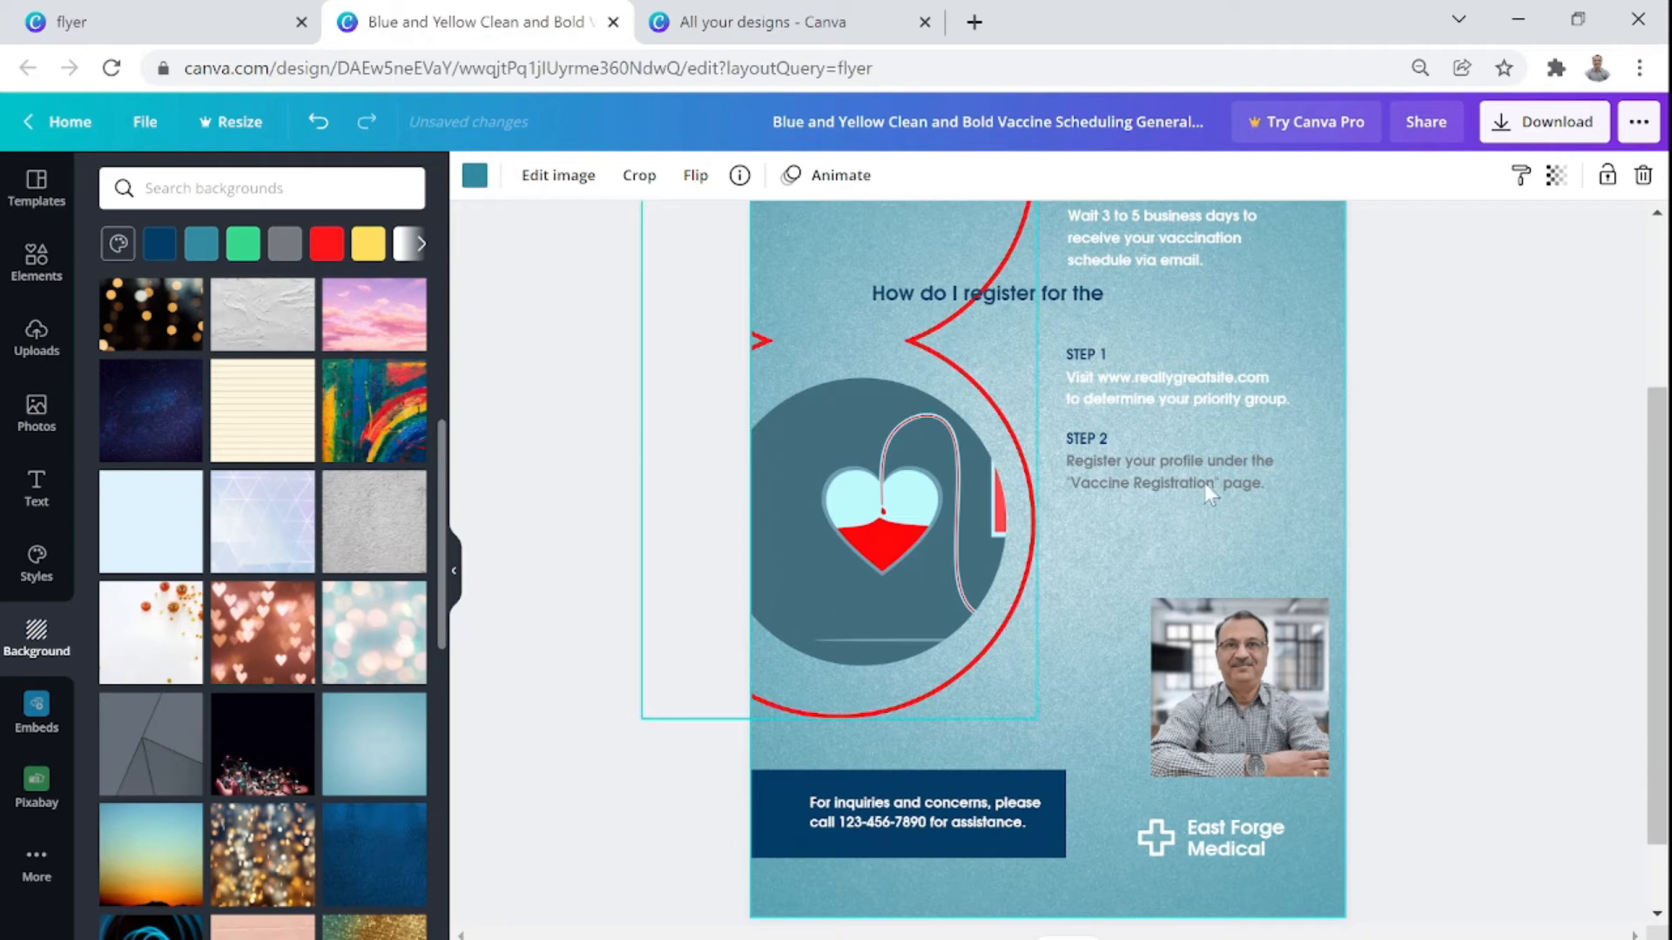
{"action": "scroll", "coordinate": [1508, 552], "scroll_direction": "up", "scroll_amount": 3}
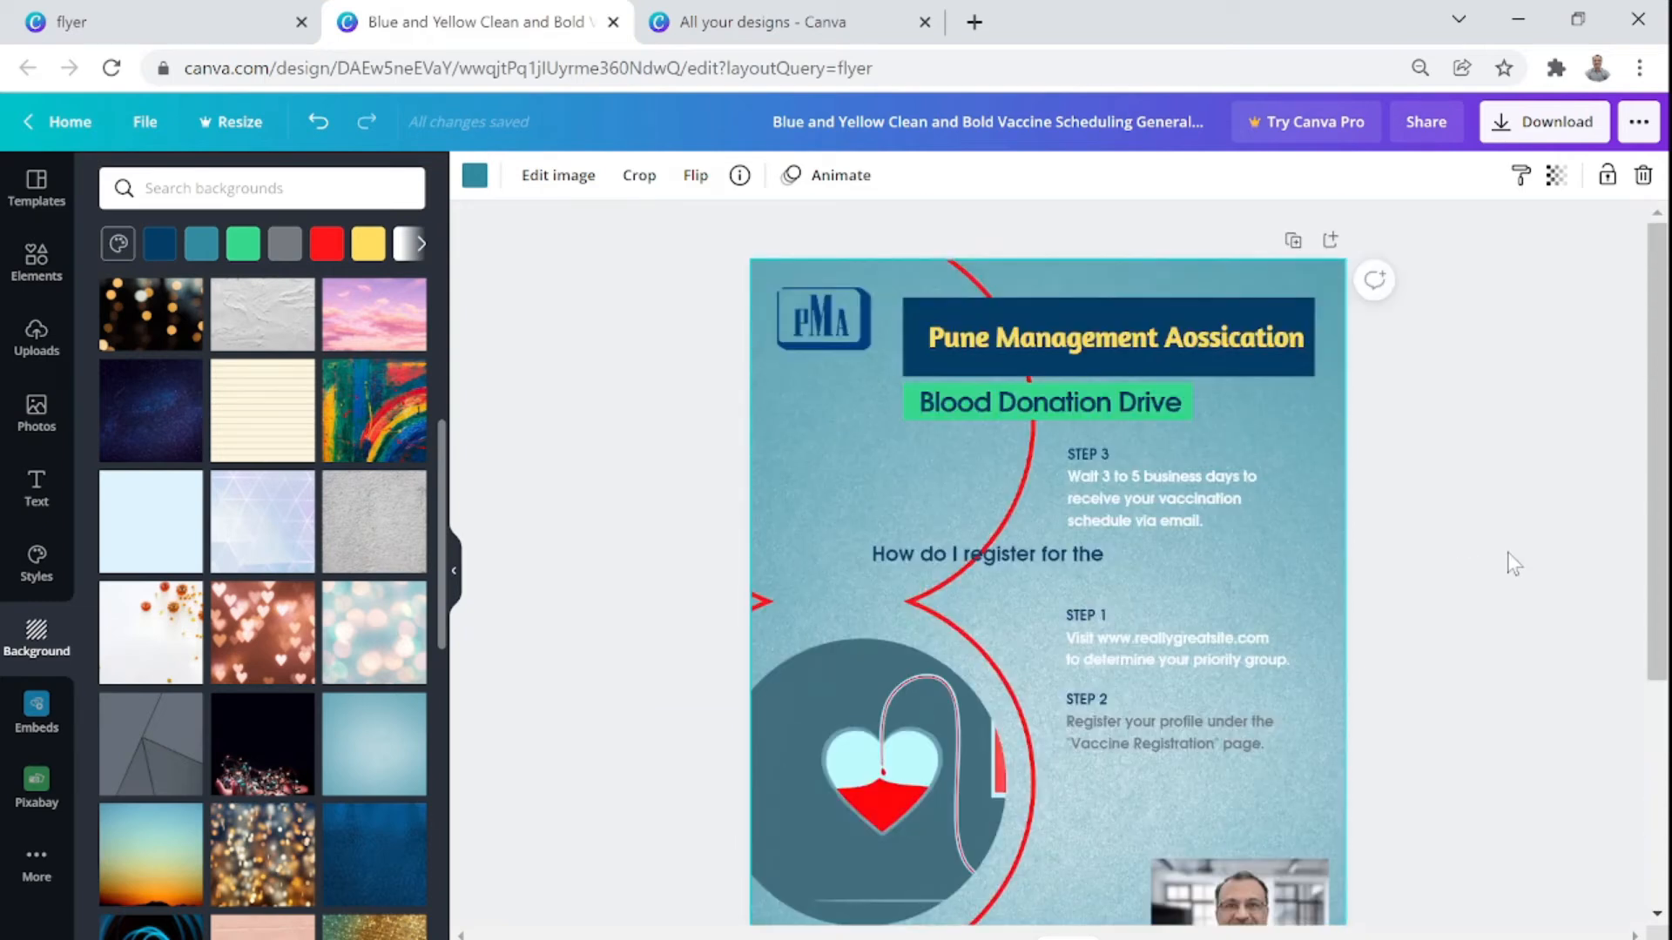
{"action": "scroll", "coordinate": [1508, 552], "scroll_direction": "down", "scroll_amount": 2}
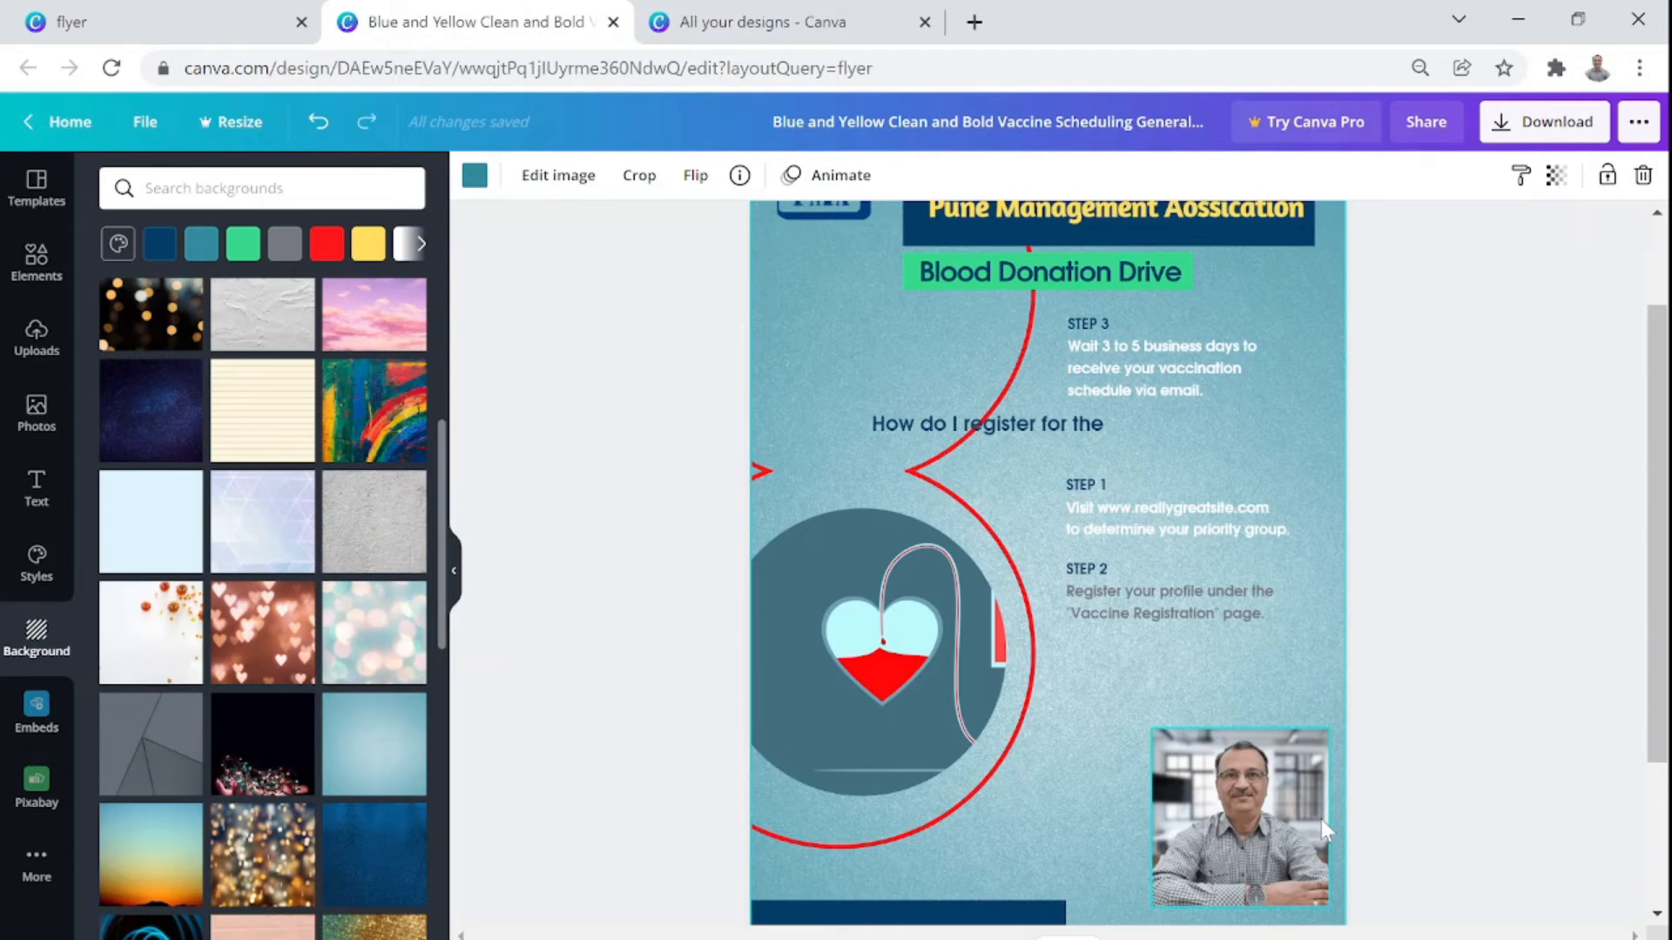
{"action": "scroll", "coordinate": [262, 703], "scroll_direction": "down", "scroll_amount": 5}
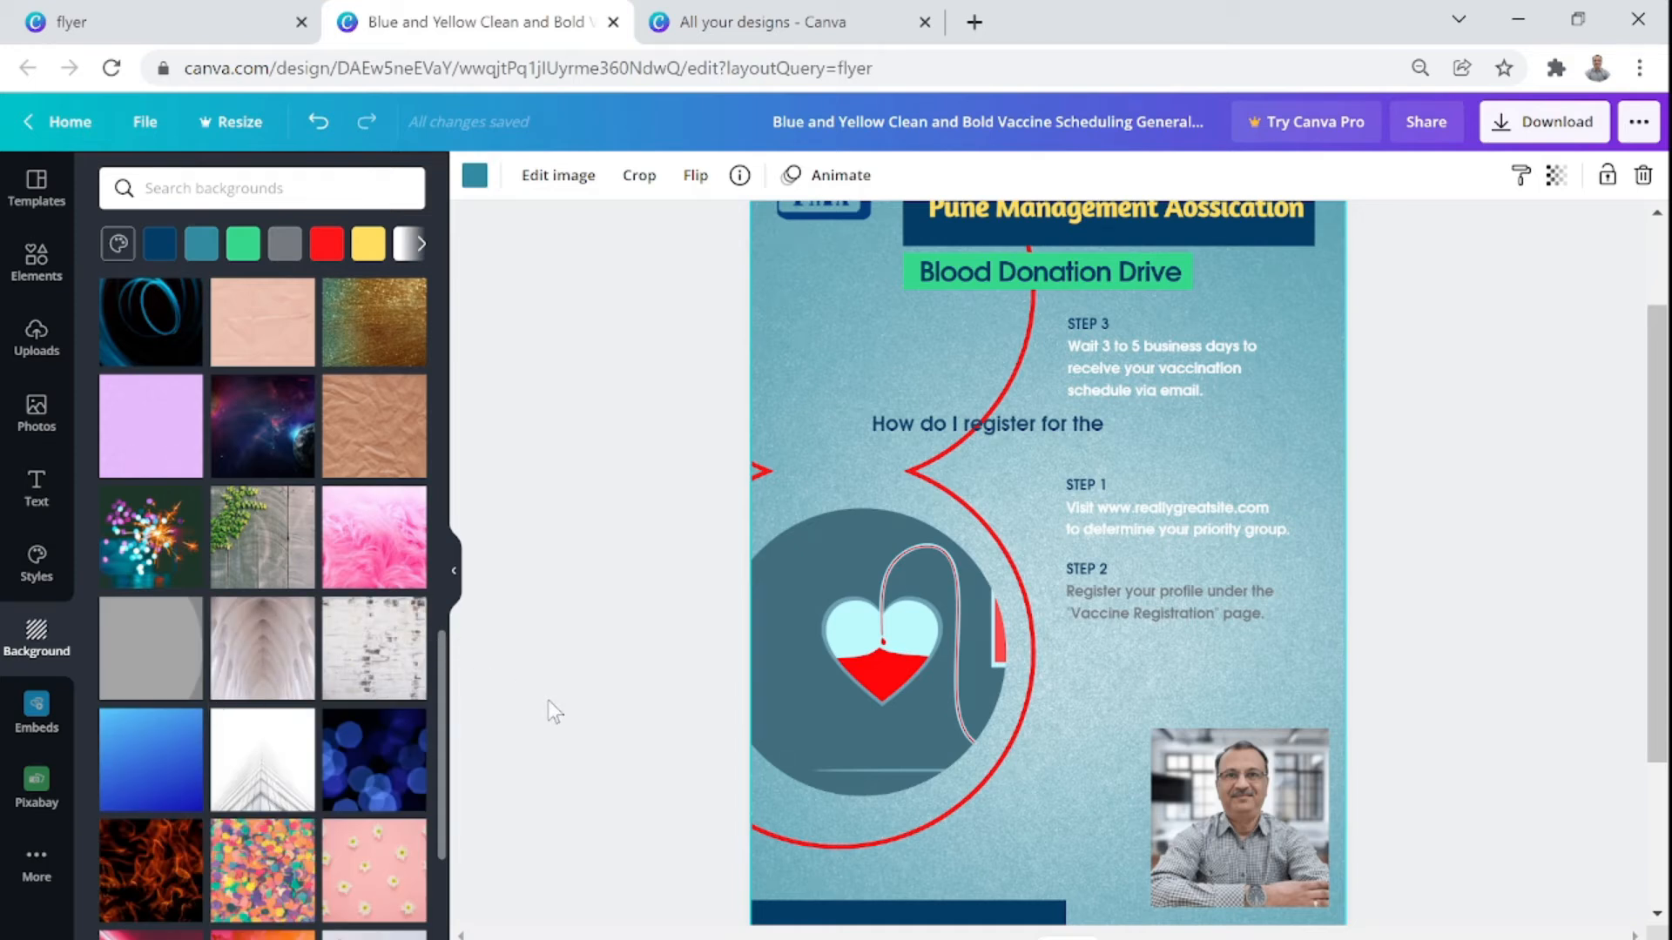
{"action": "left_click", "coordinate": [35, 342]}
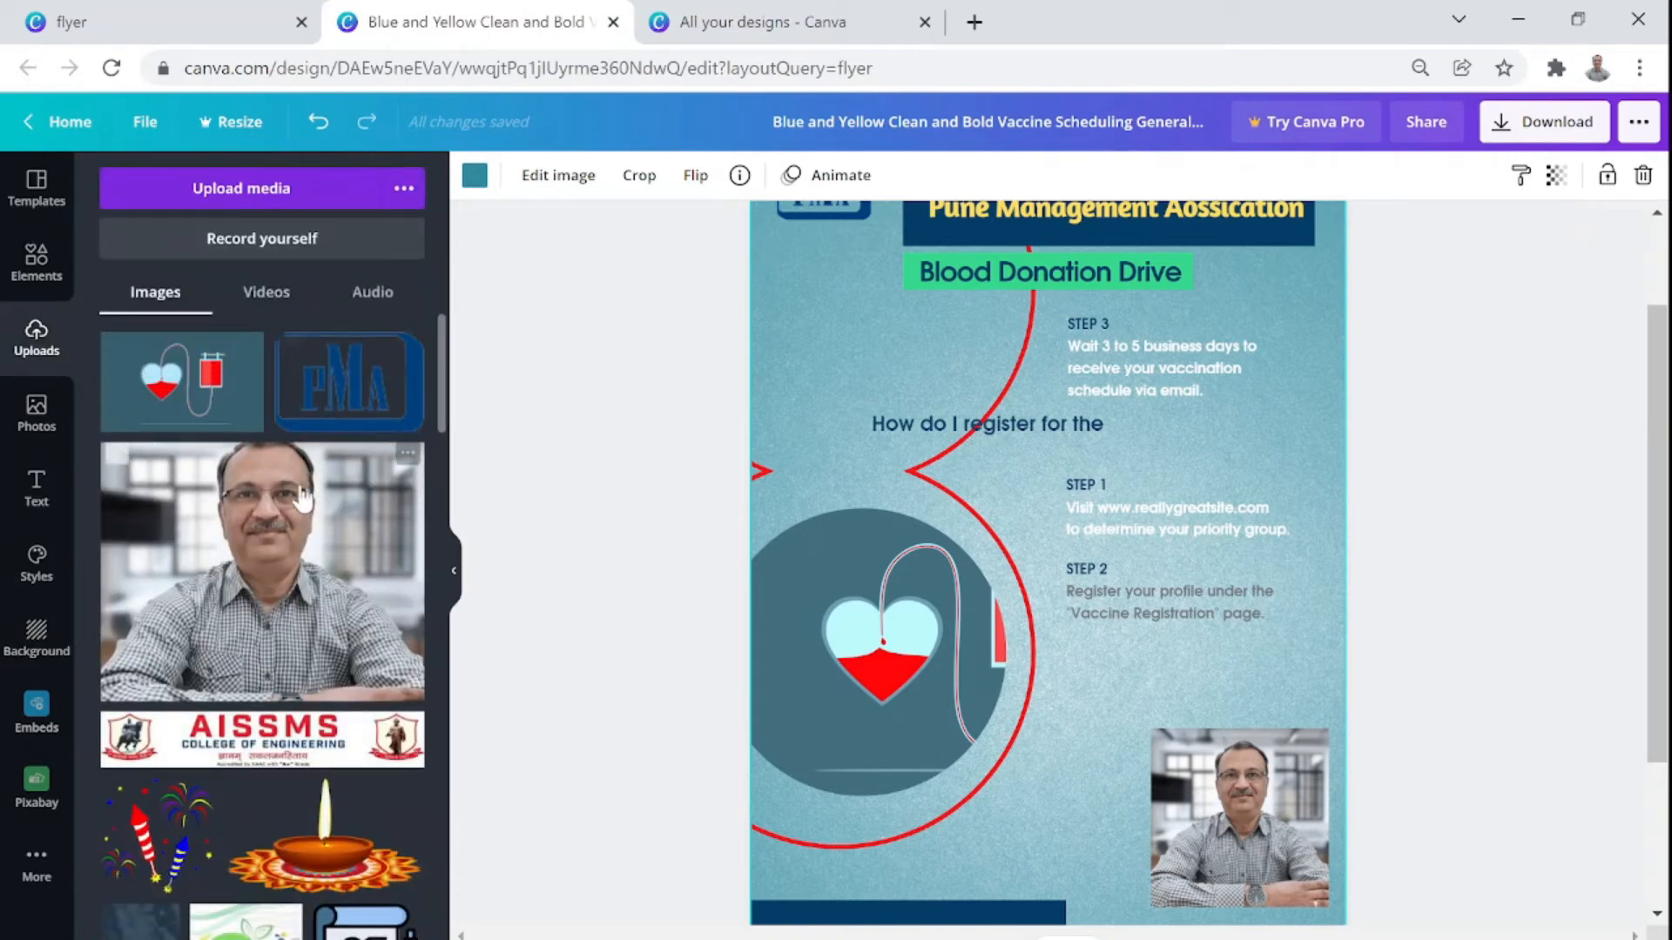
Look through the uploaded images, the background colour choices, the stock backgrounds and the additional apps and integrations
{"action": "scroll", "coordinate": [268, 663], "scroll_direction": "down", "scroll_amount": 1}
{"action": "scroll", "coordinate": [268, 663], "scroll_direction": "down", "scroll_amount": 5}
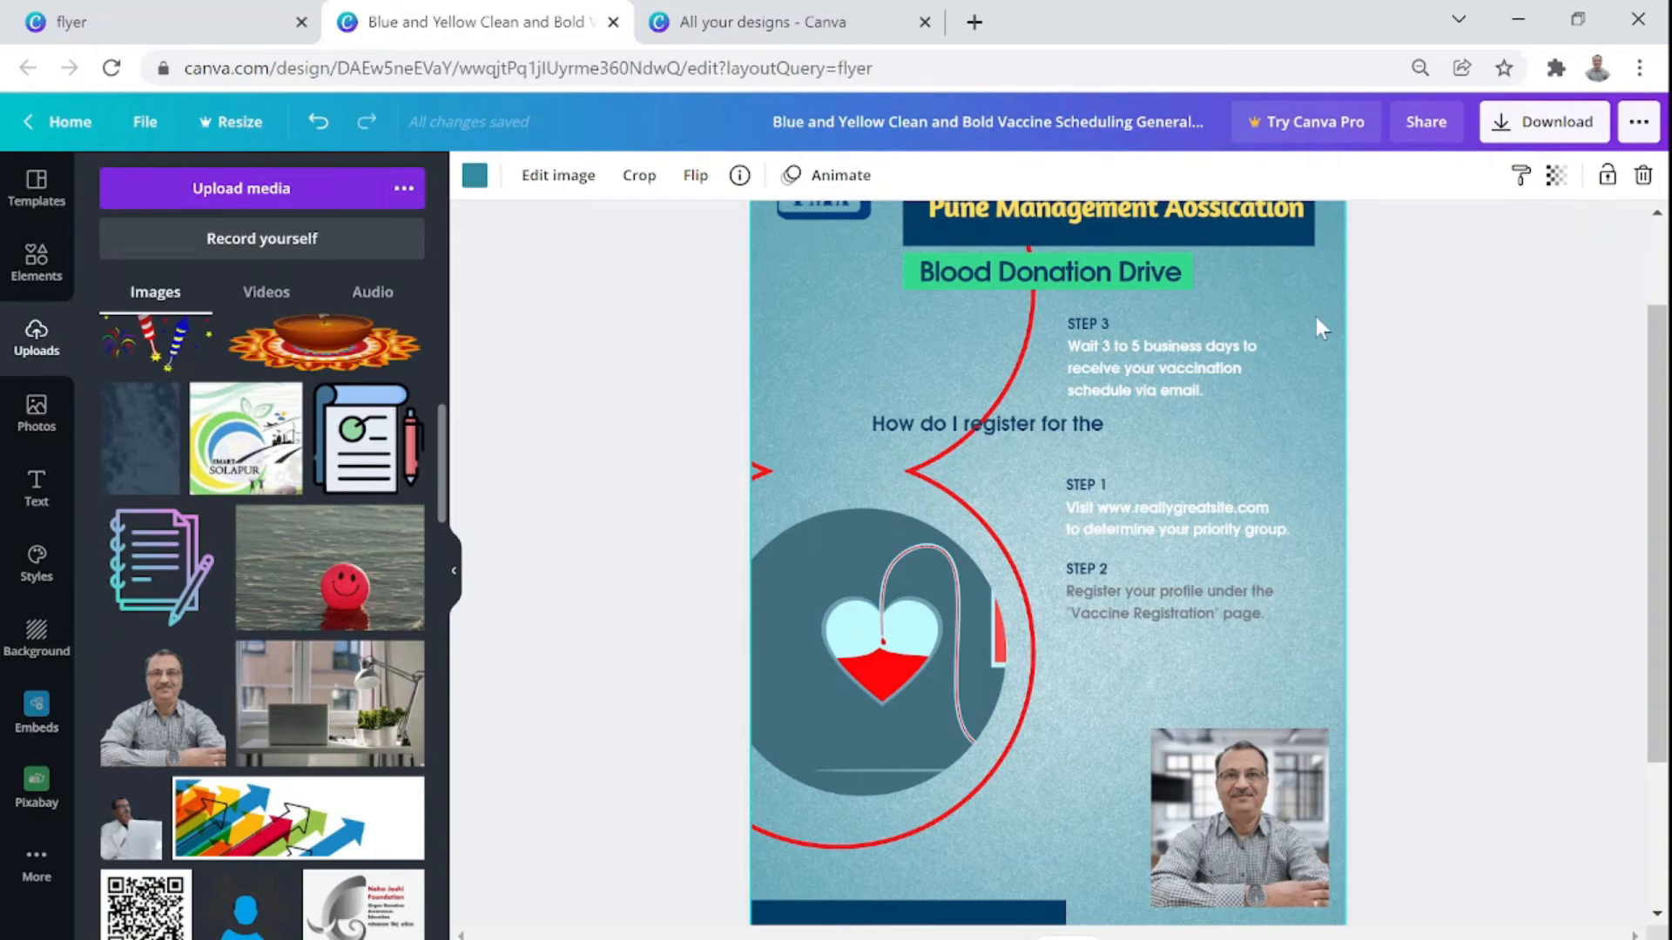
{"action": "scroll", "coordinate": [1256, 552], "scroll_direction": "up", "scroll_amount": 2}
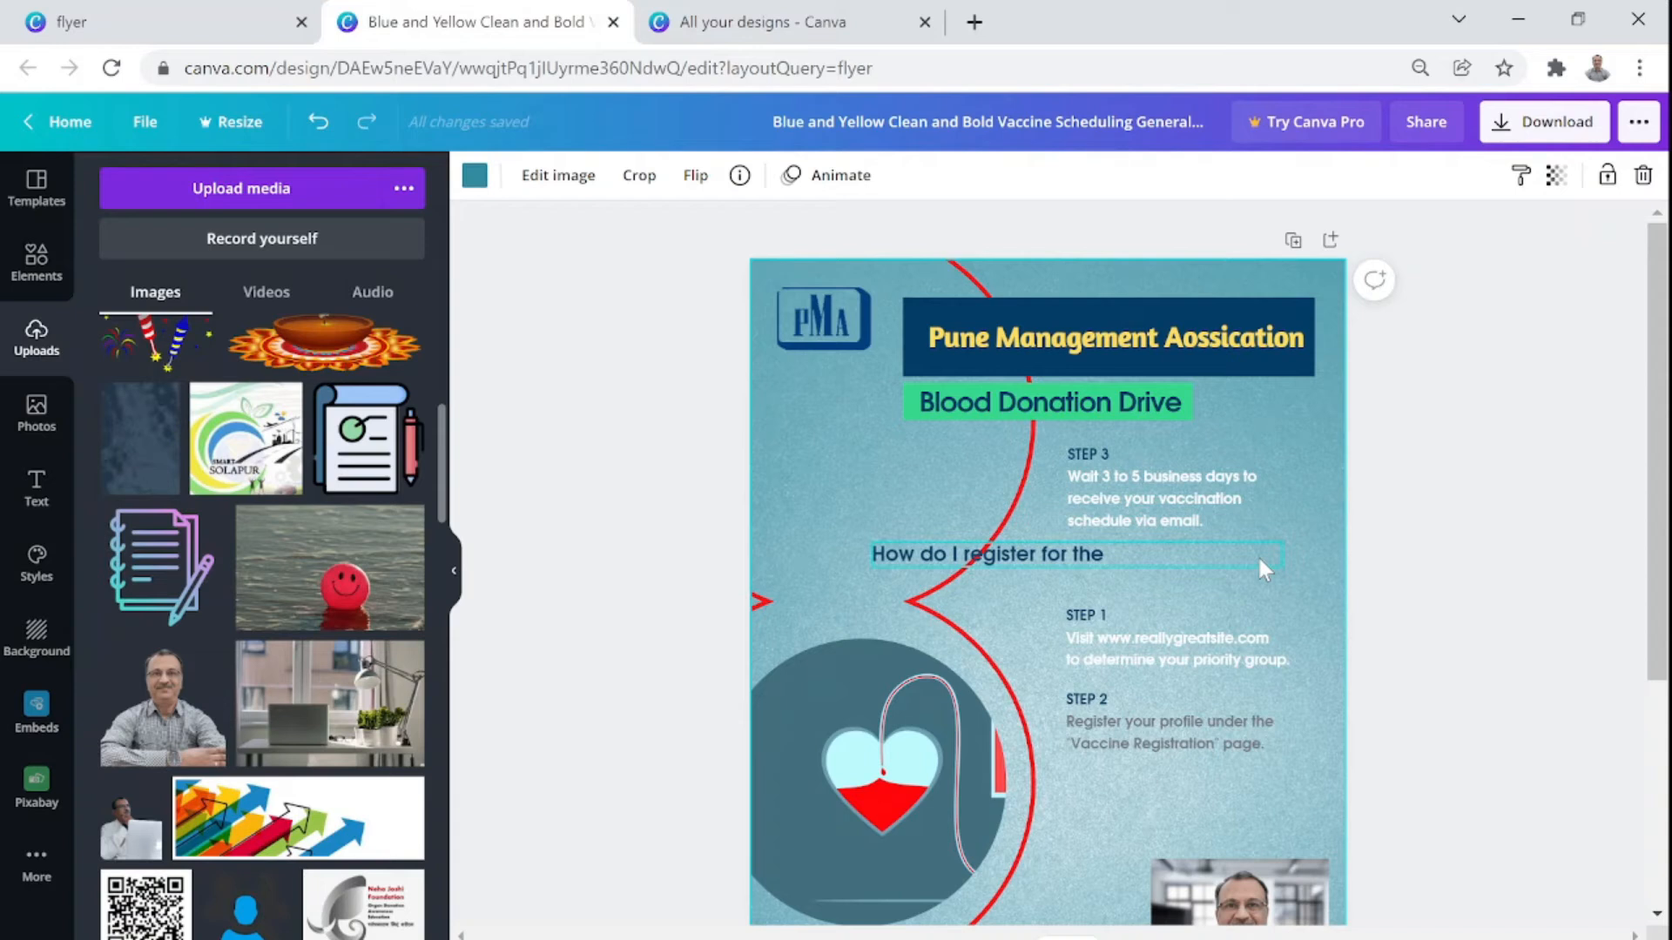
{"action": "left_click", "coordinate": [475, 181]}
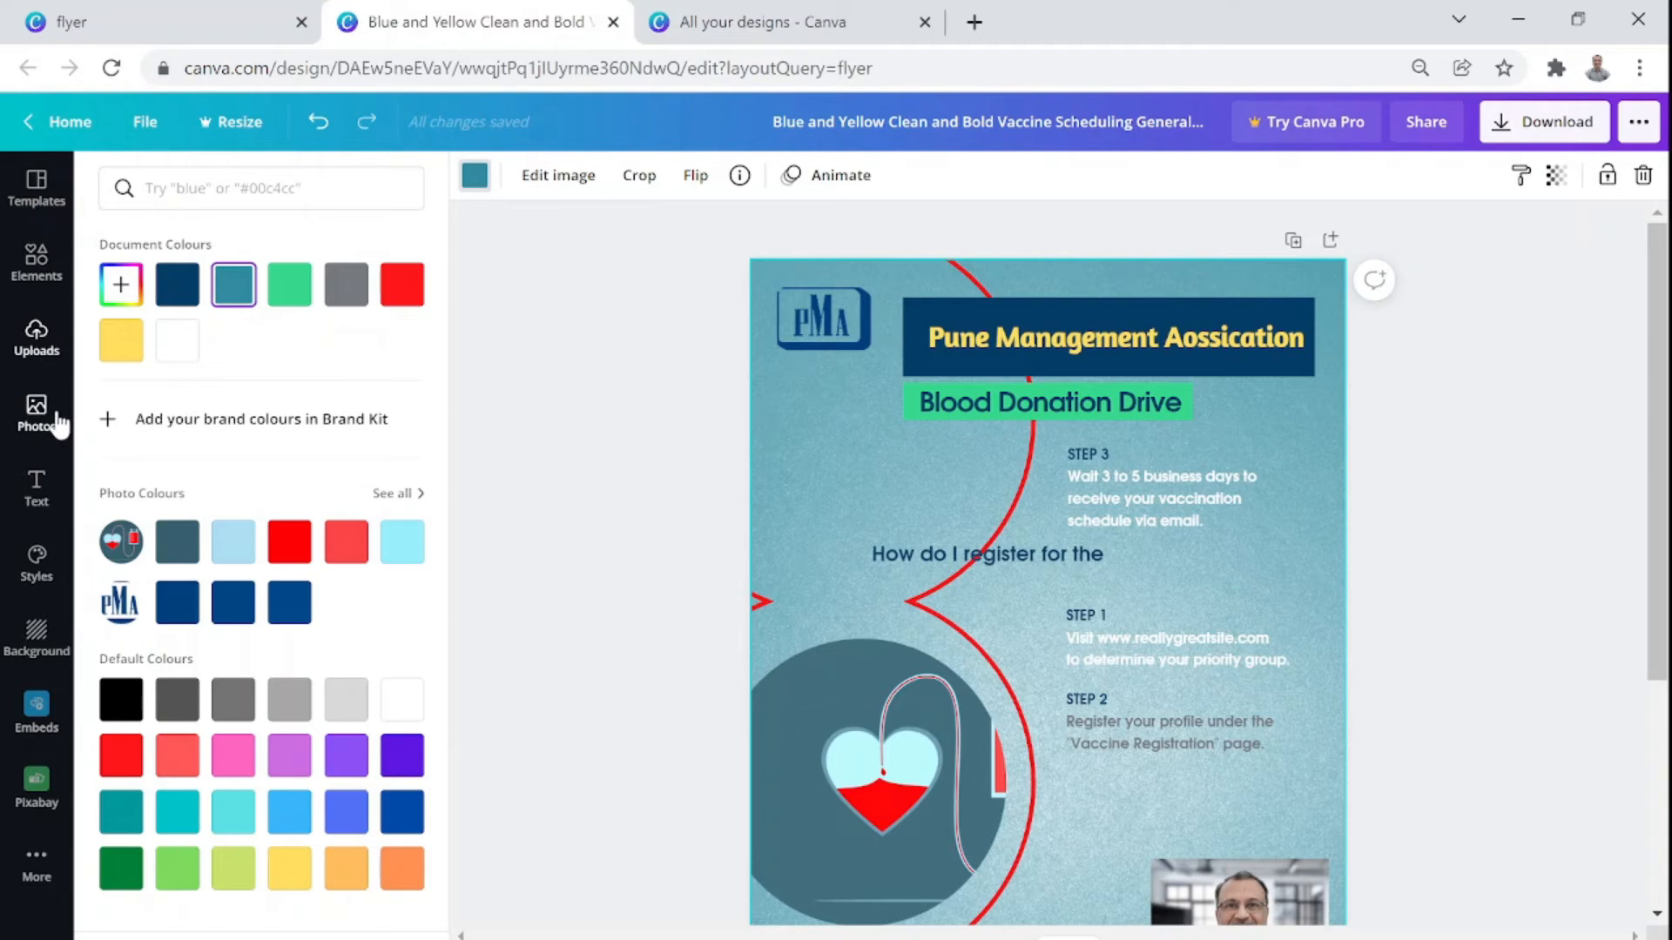
{"action": "left_click", "coordinate": [48, 648]}
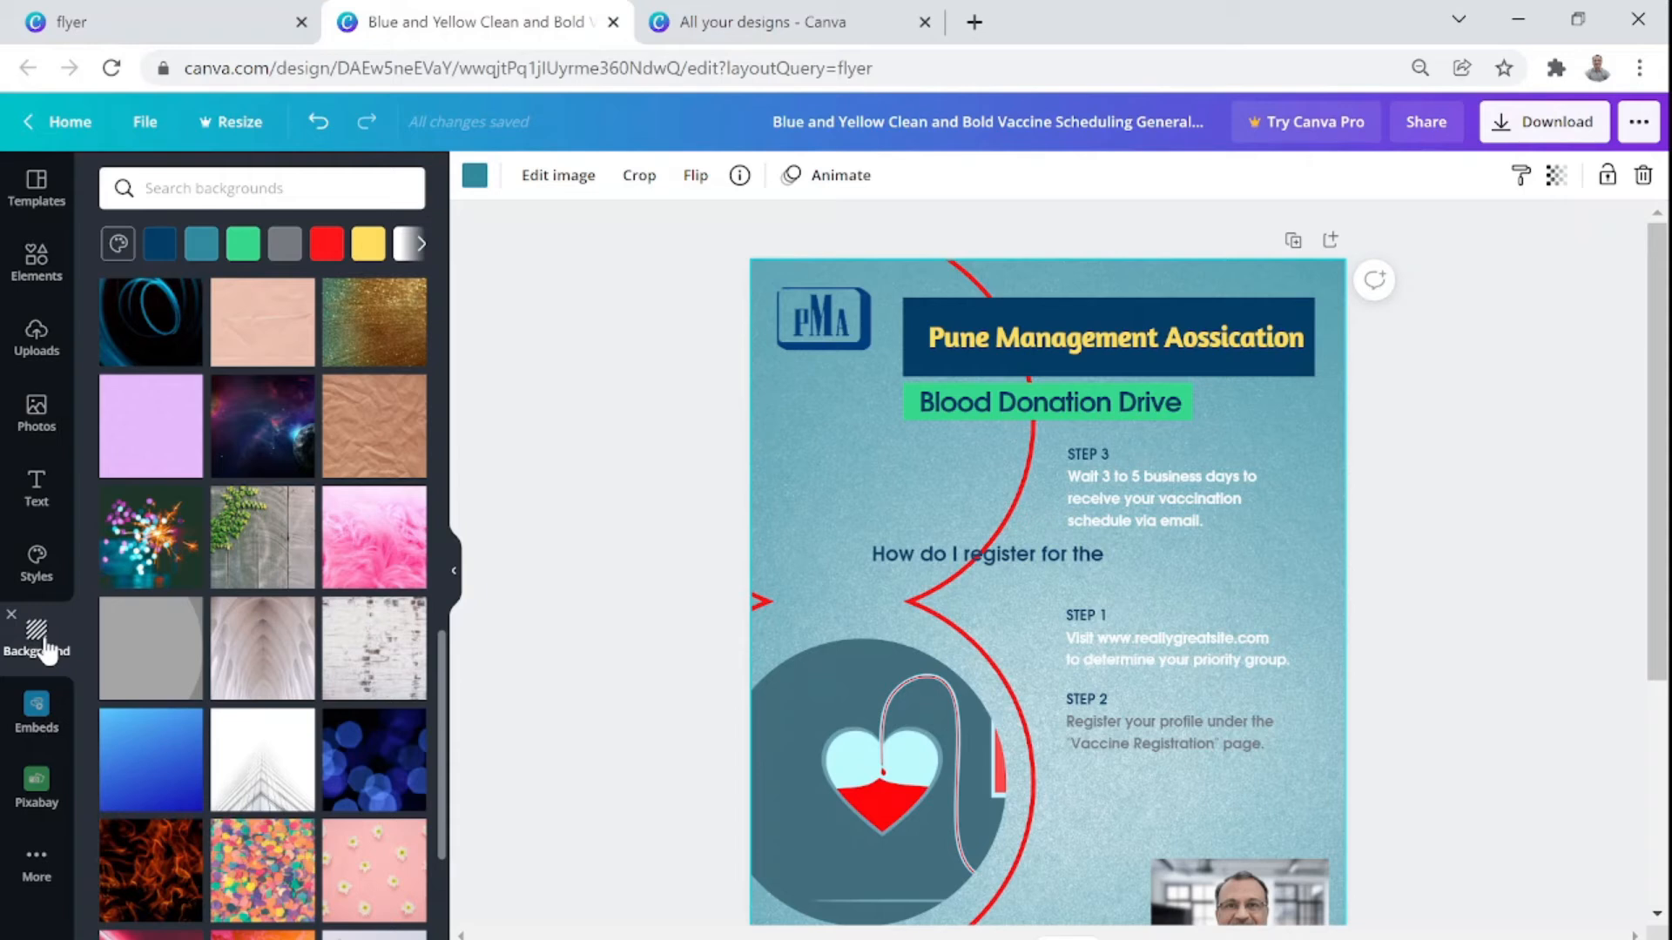
{"action": "left_click", "coordinate": [37, 867]}
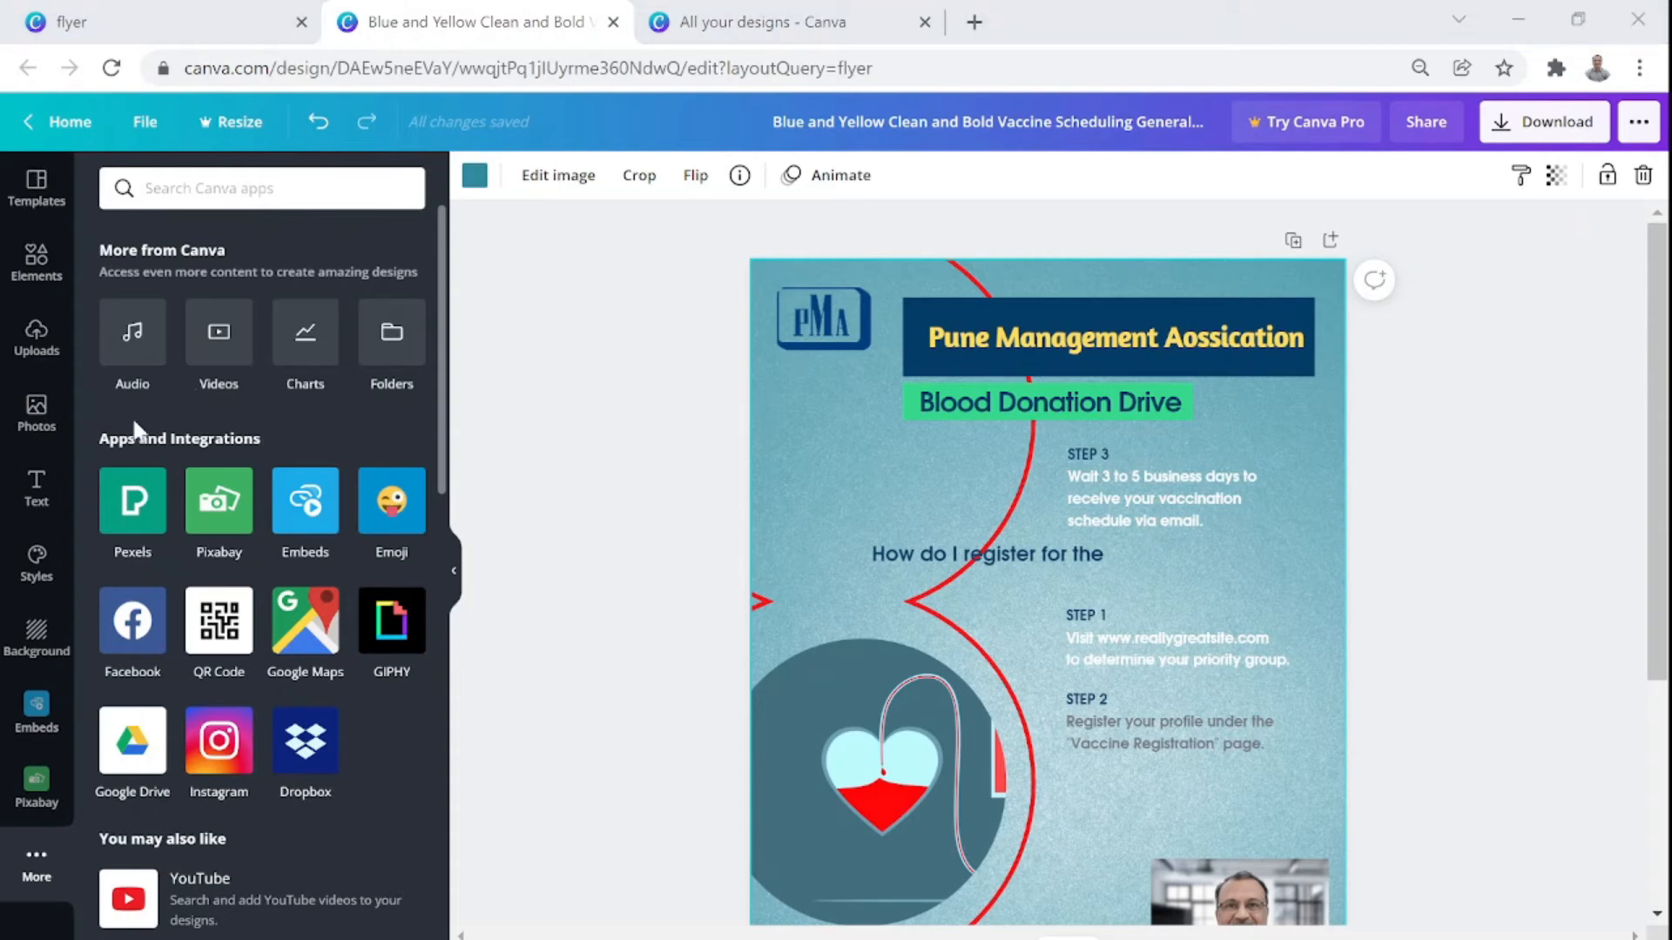
{"action": "left_click", "coordinate": [37, 636]}
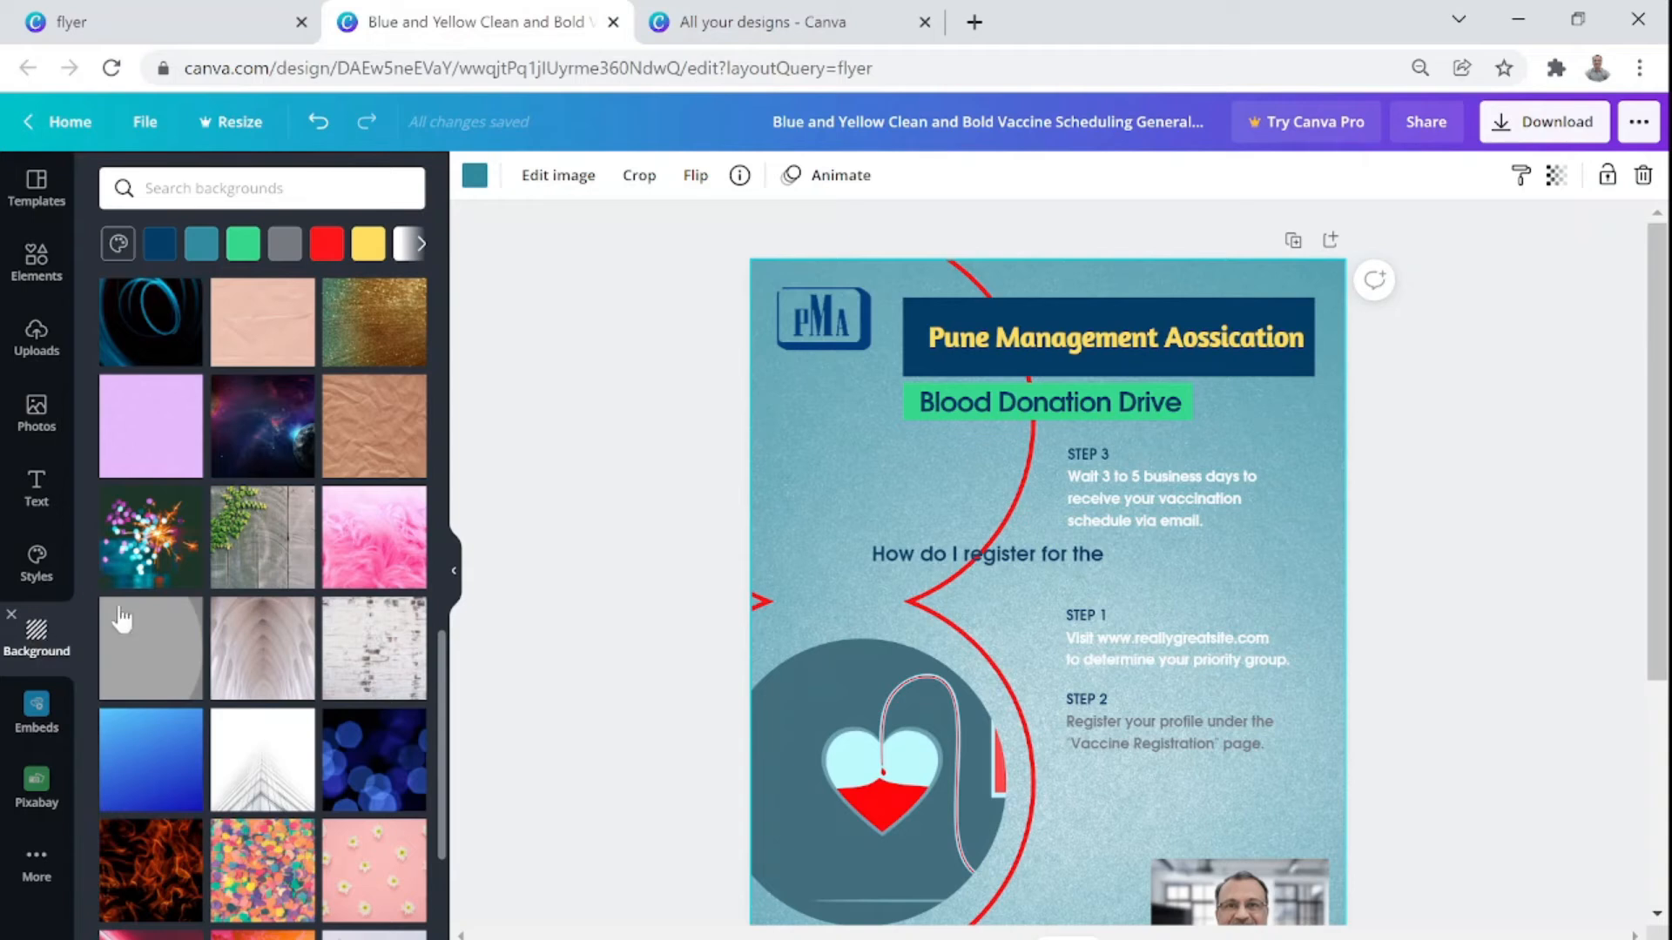
{"action": "left_click", "coordinate": [652, 444]}
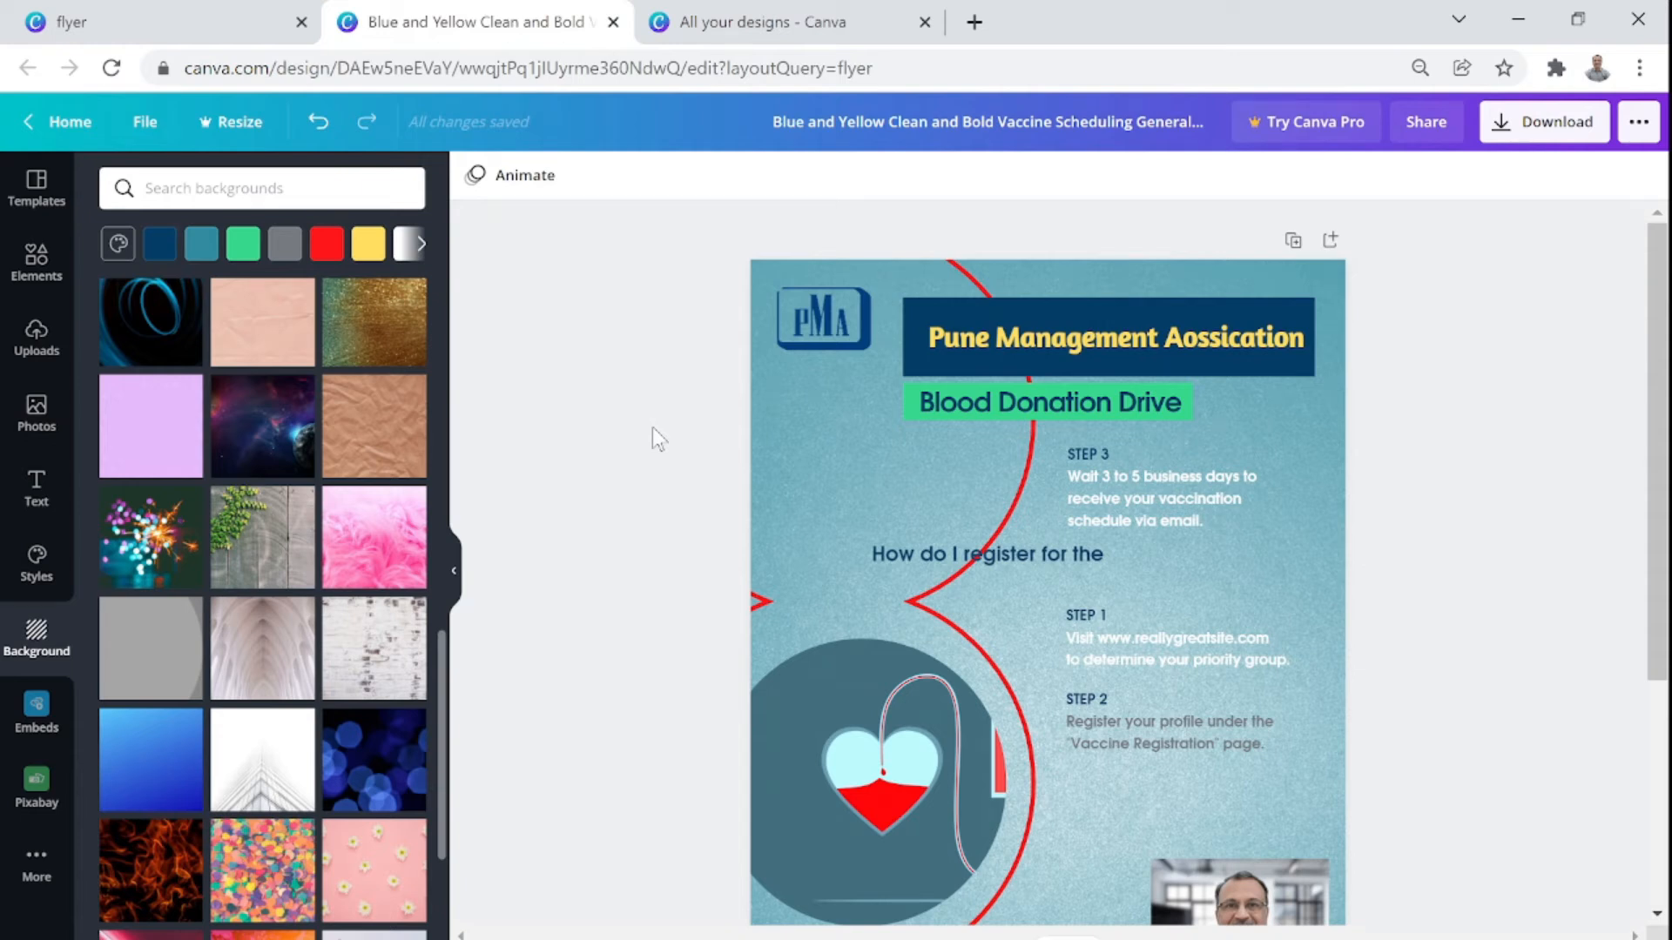
Try enlarging the portrait photo inside its crop frame, and undo the crop change
{"action": "scroll", "coordinate": [680, 405], "scroll_direction": "down", "scroll_amount": 3}
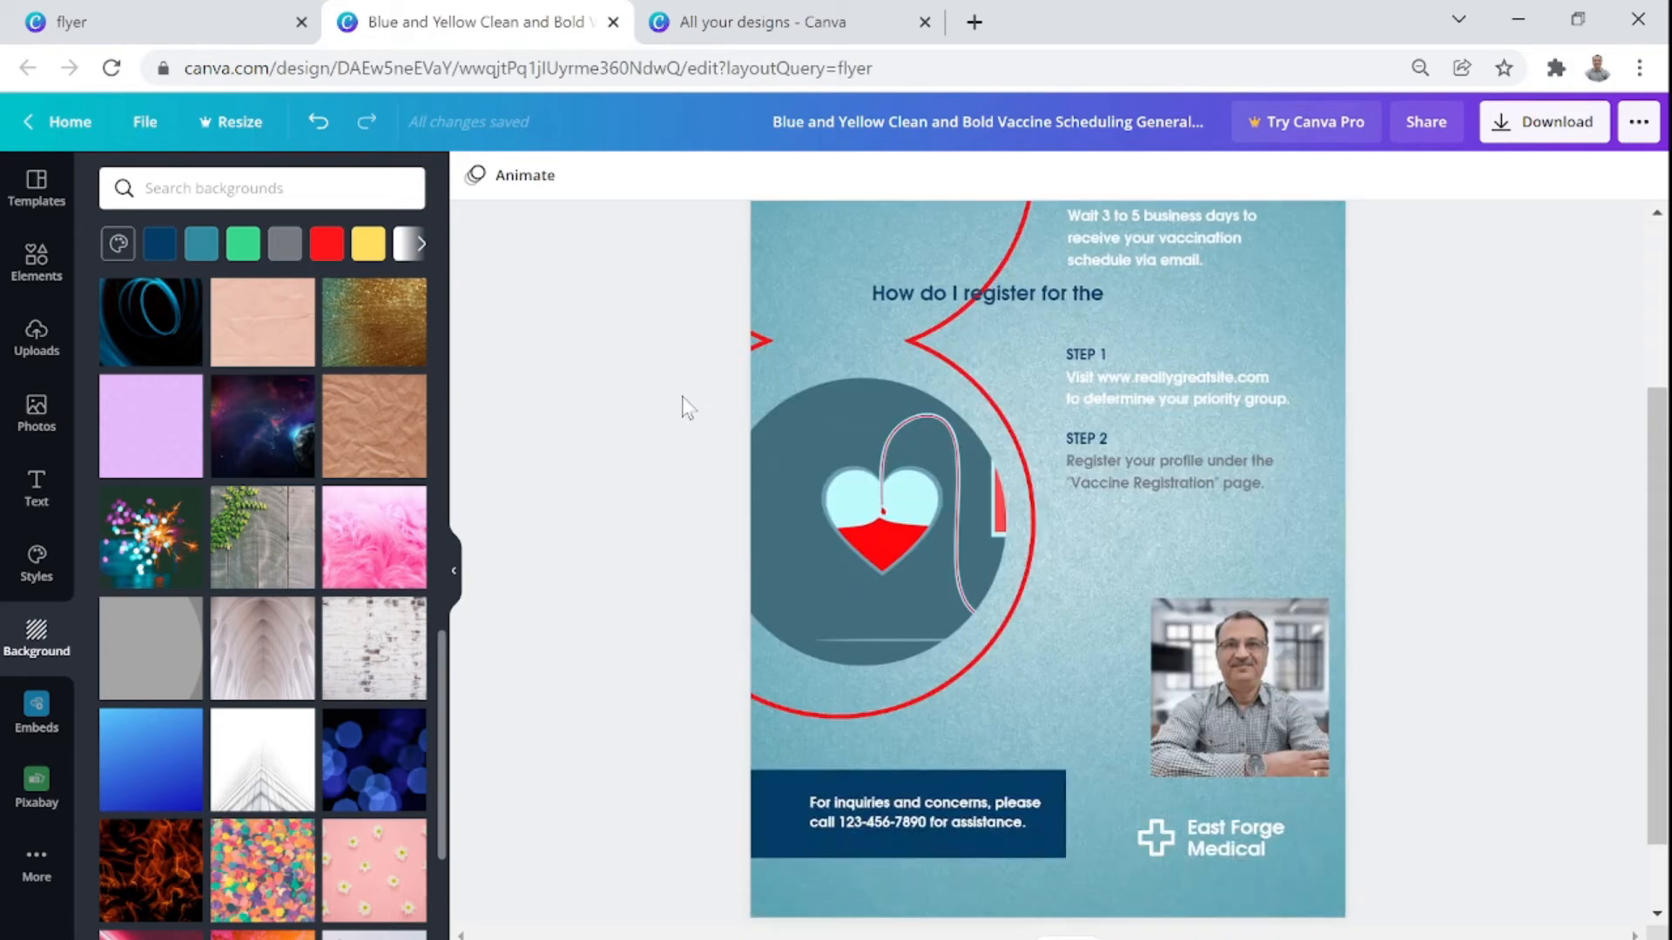
{"action": "double_click", "coordinate": [1273, 686]}
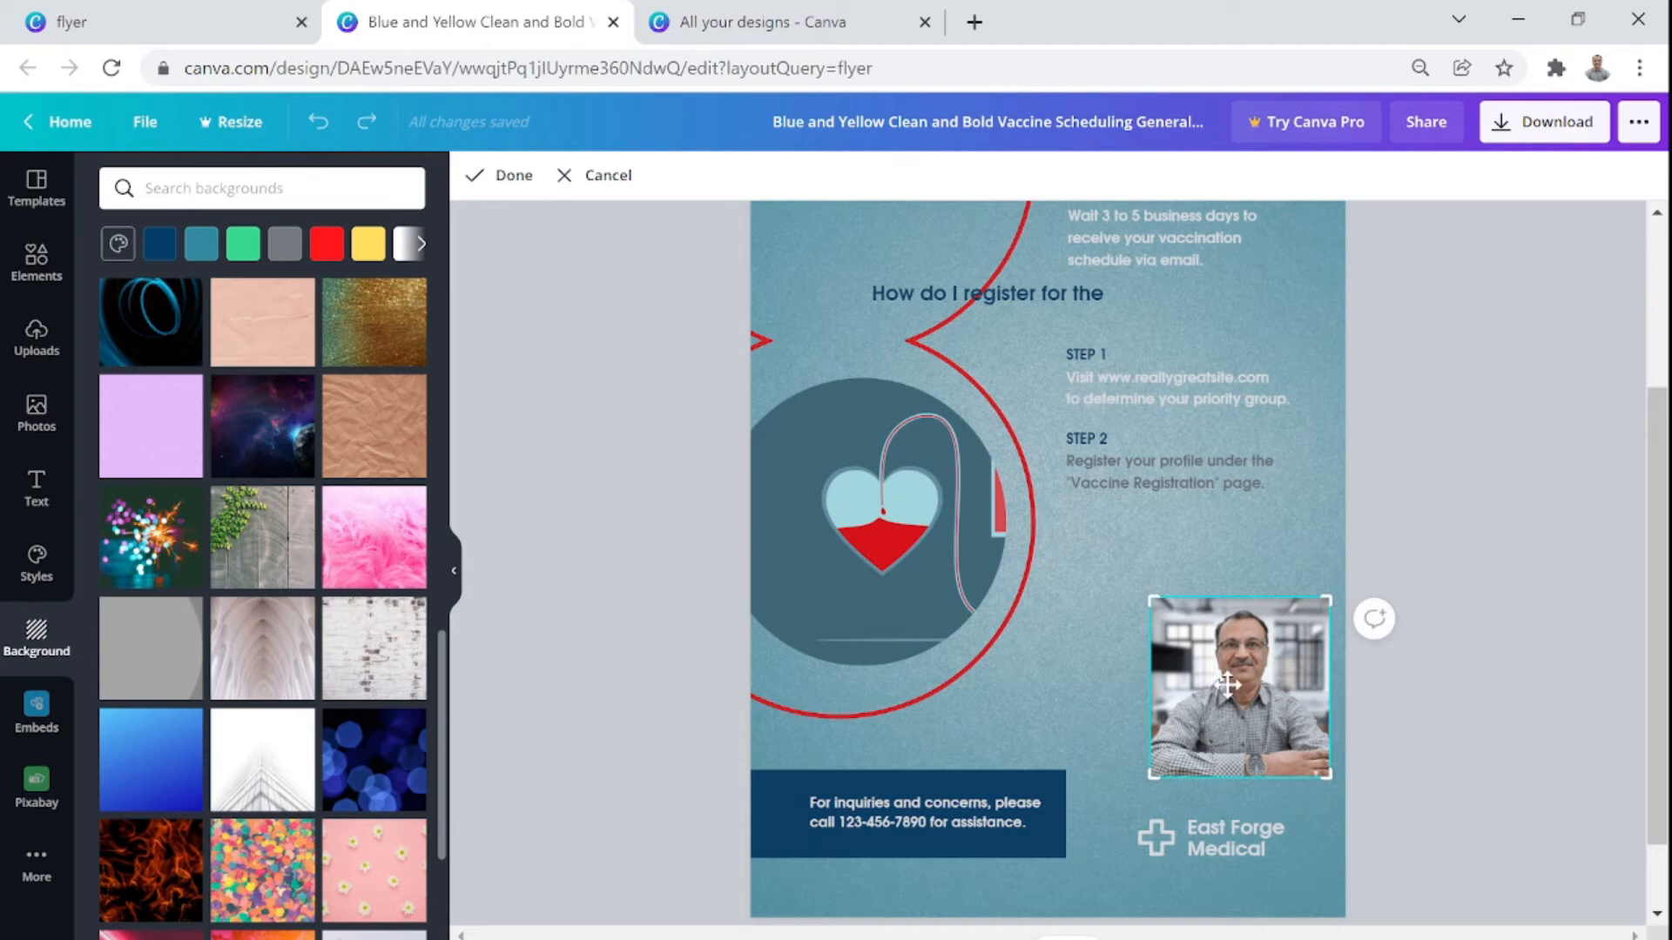
{"action": "left_click_drag", "start_coordinate": [1153, 600], "coordinate": [851, 296]}
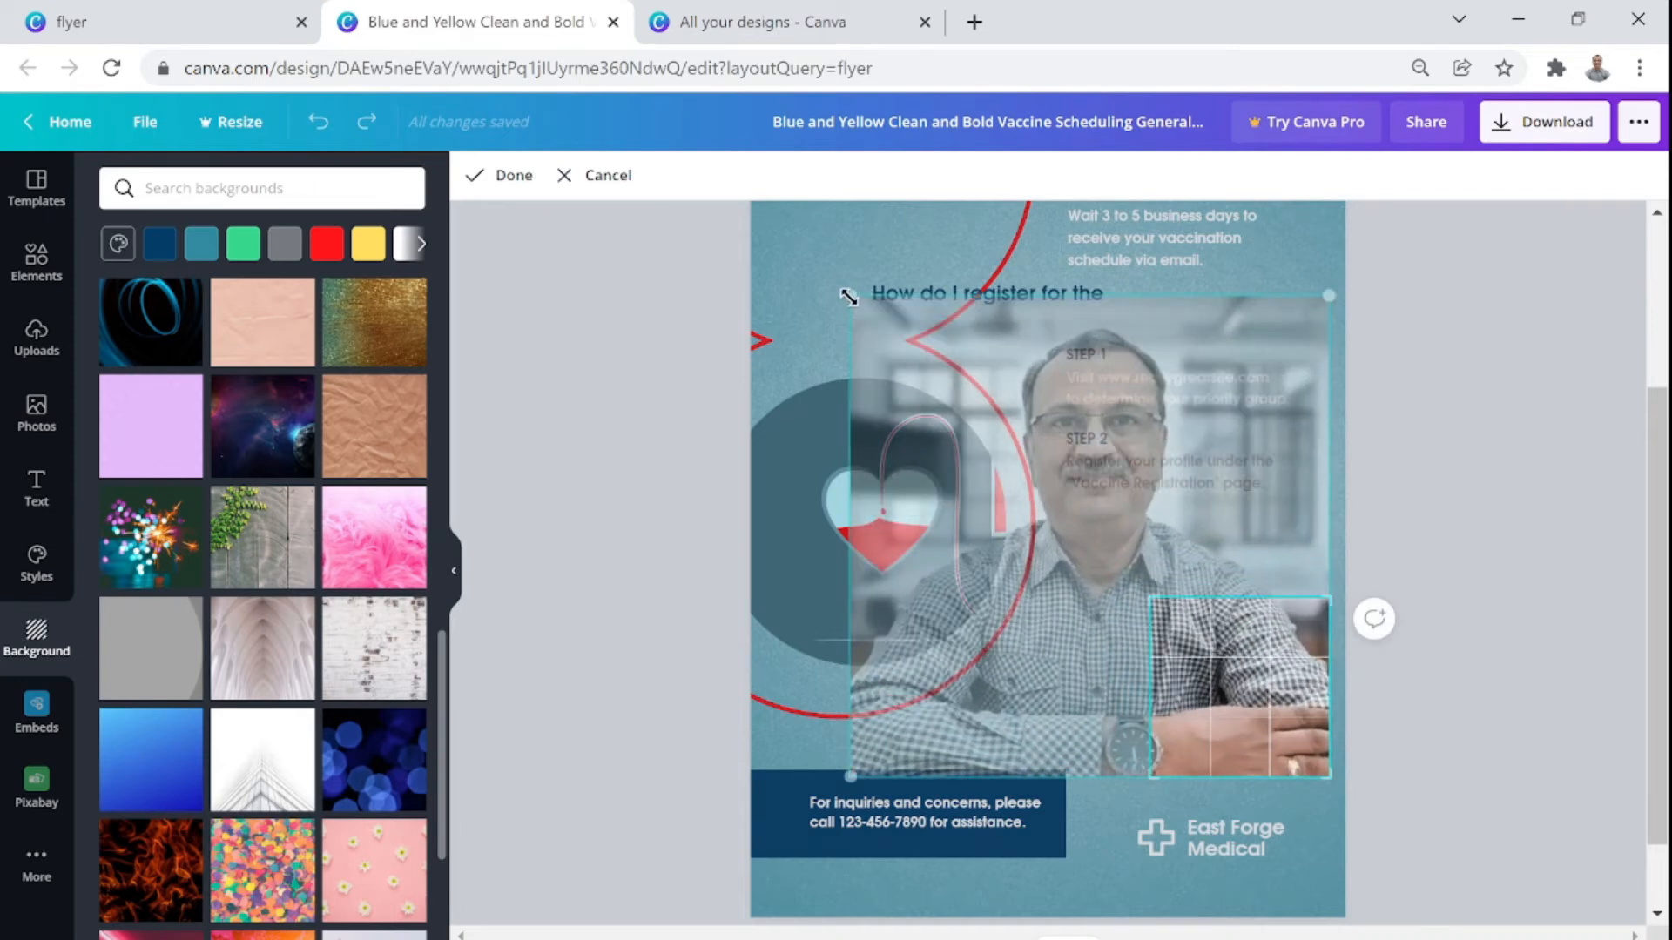
{"action": "left_click", "coordinate": [1533, 466]}
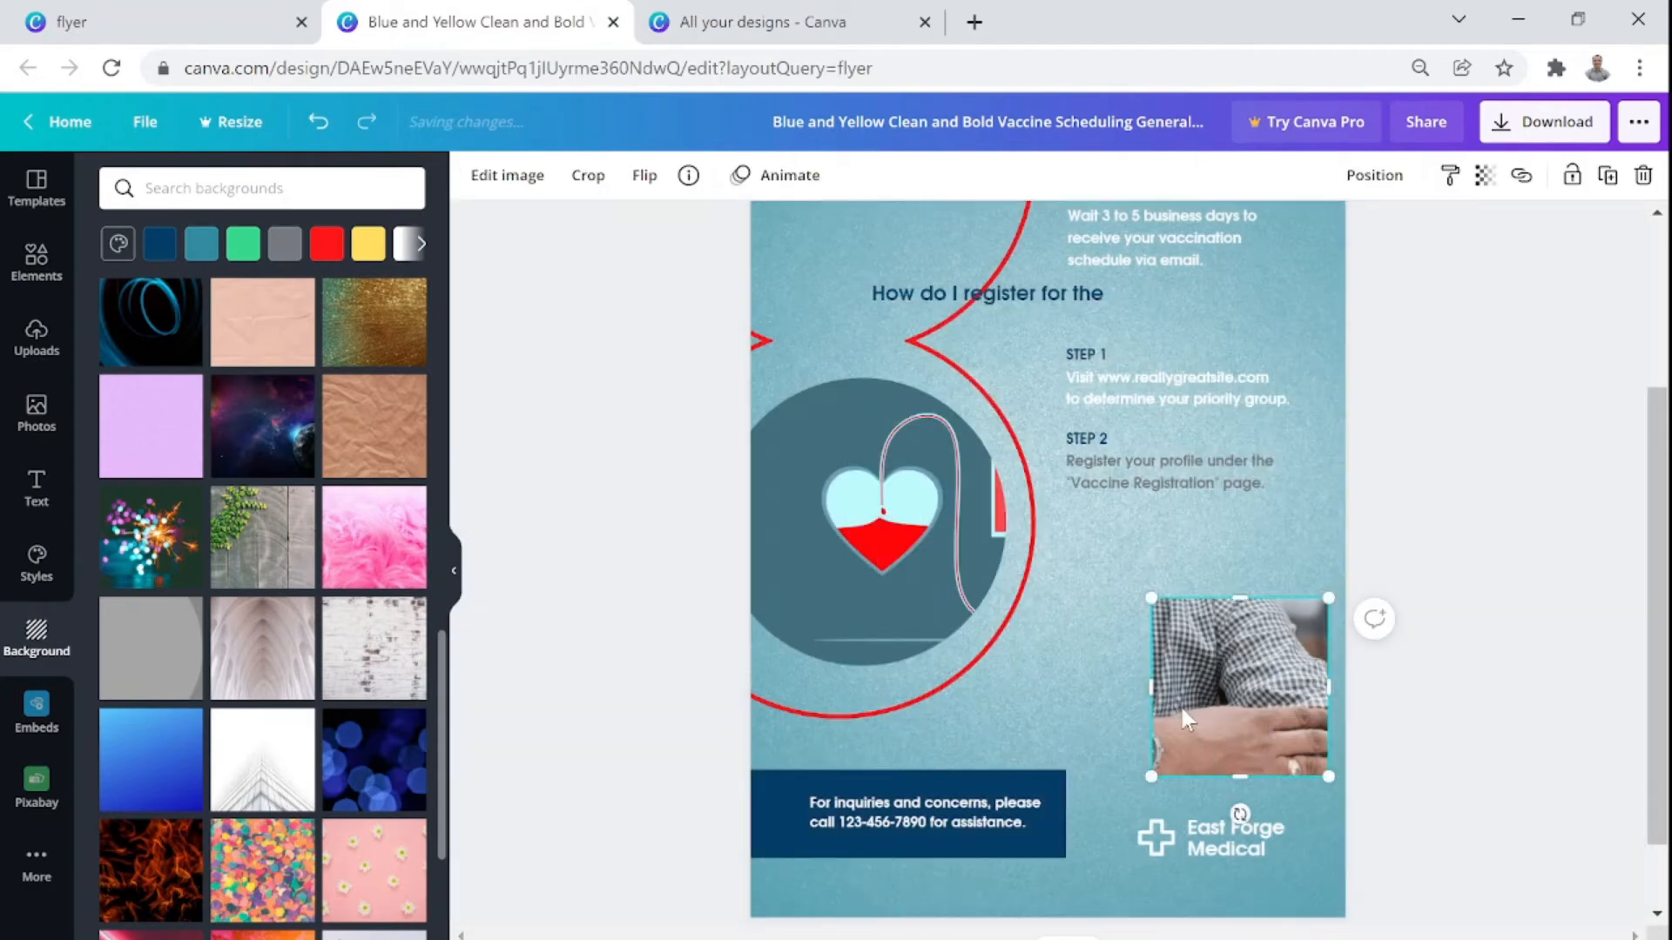
{"action": "double_click", "coordinate": [1179, 704]}
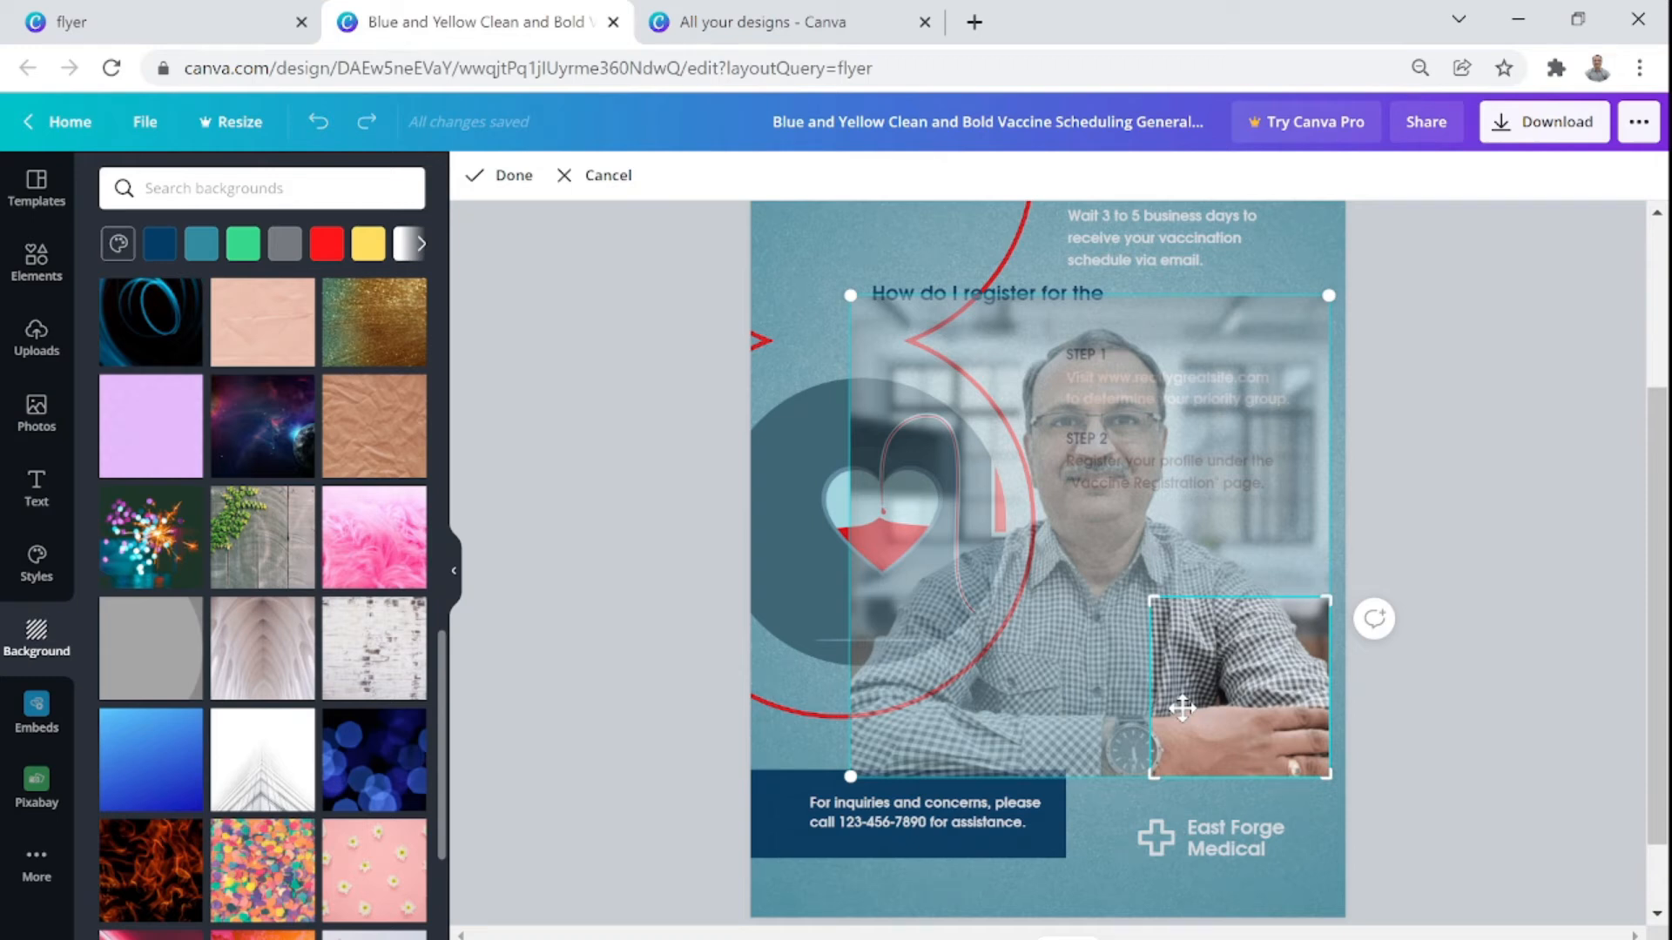
{"action": "double_click", "coordinate": [1265, 695]}
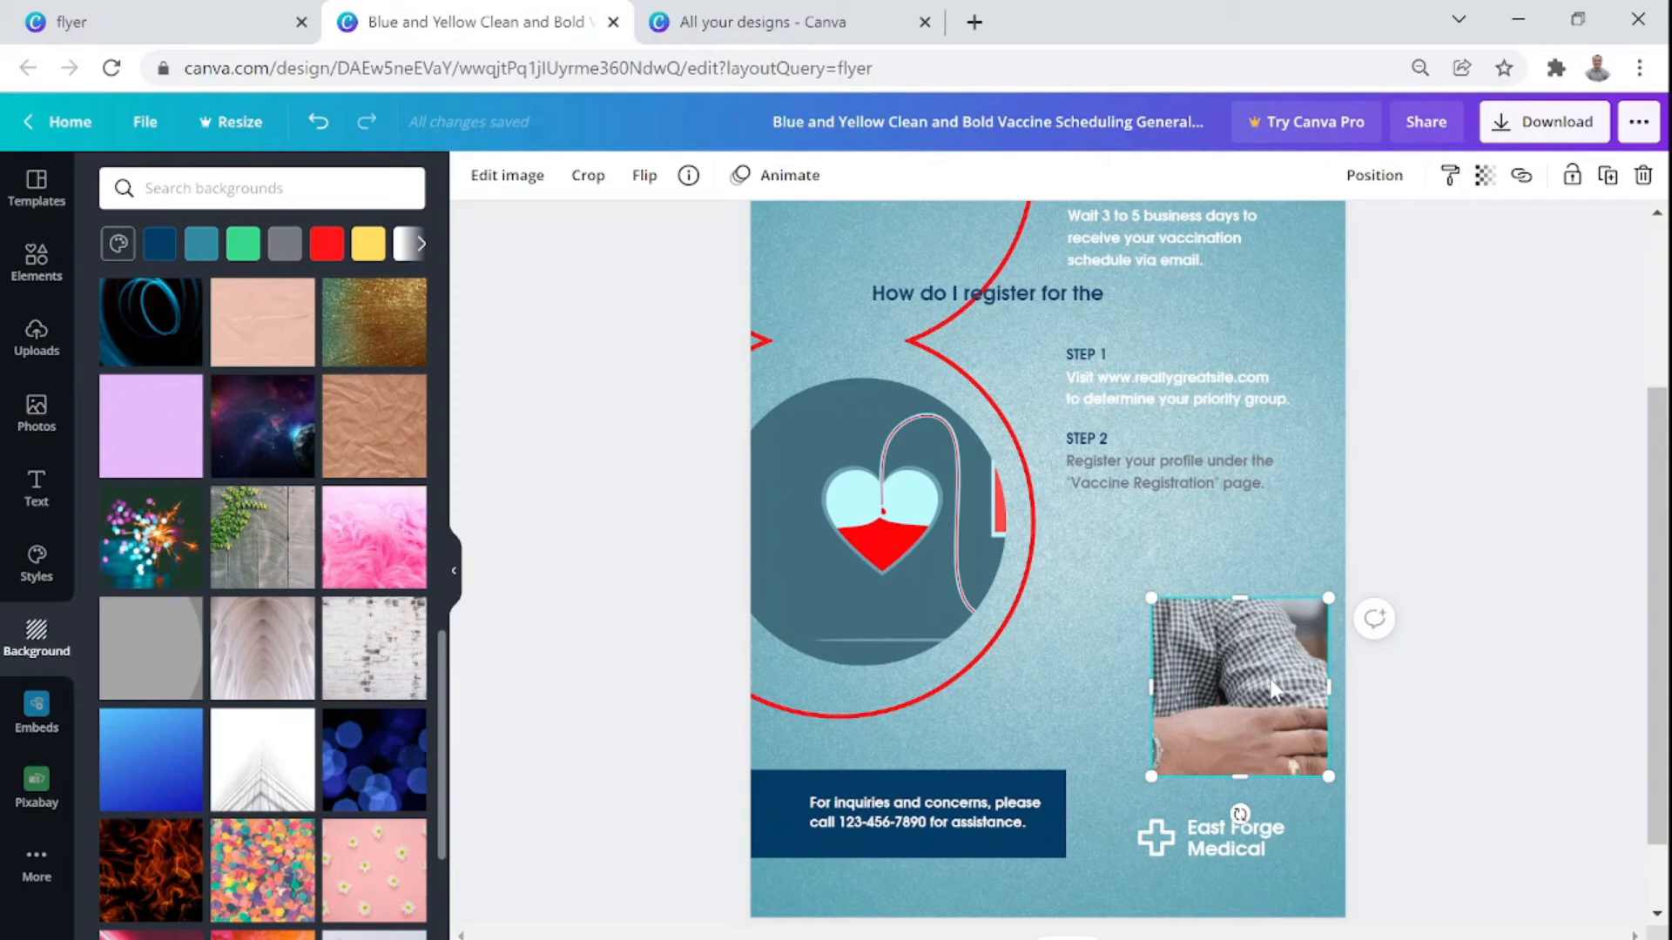
{"action": "key", "text": "ctrl+z"}
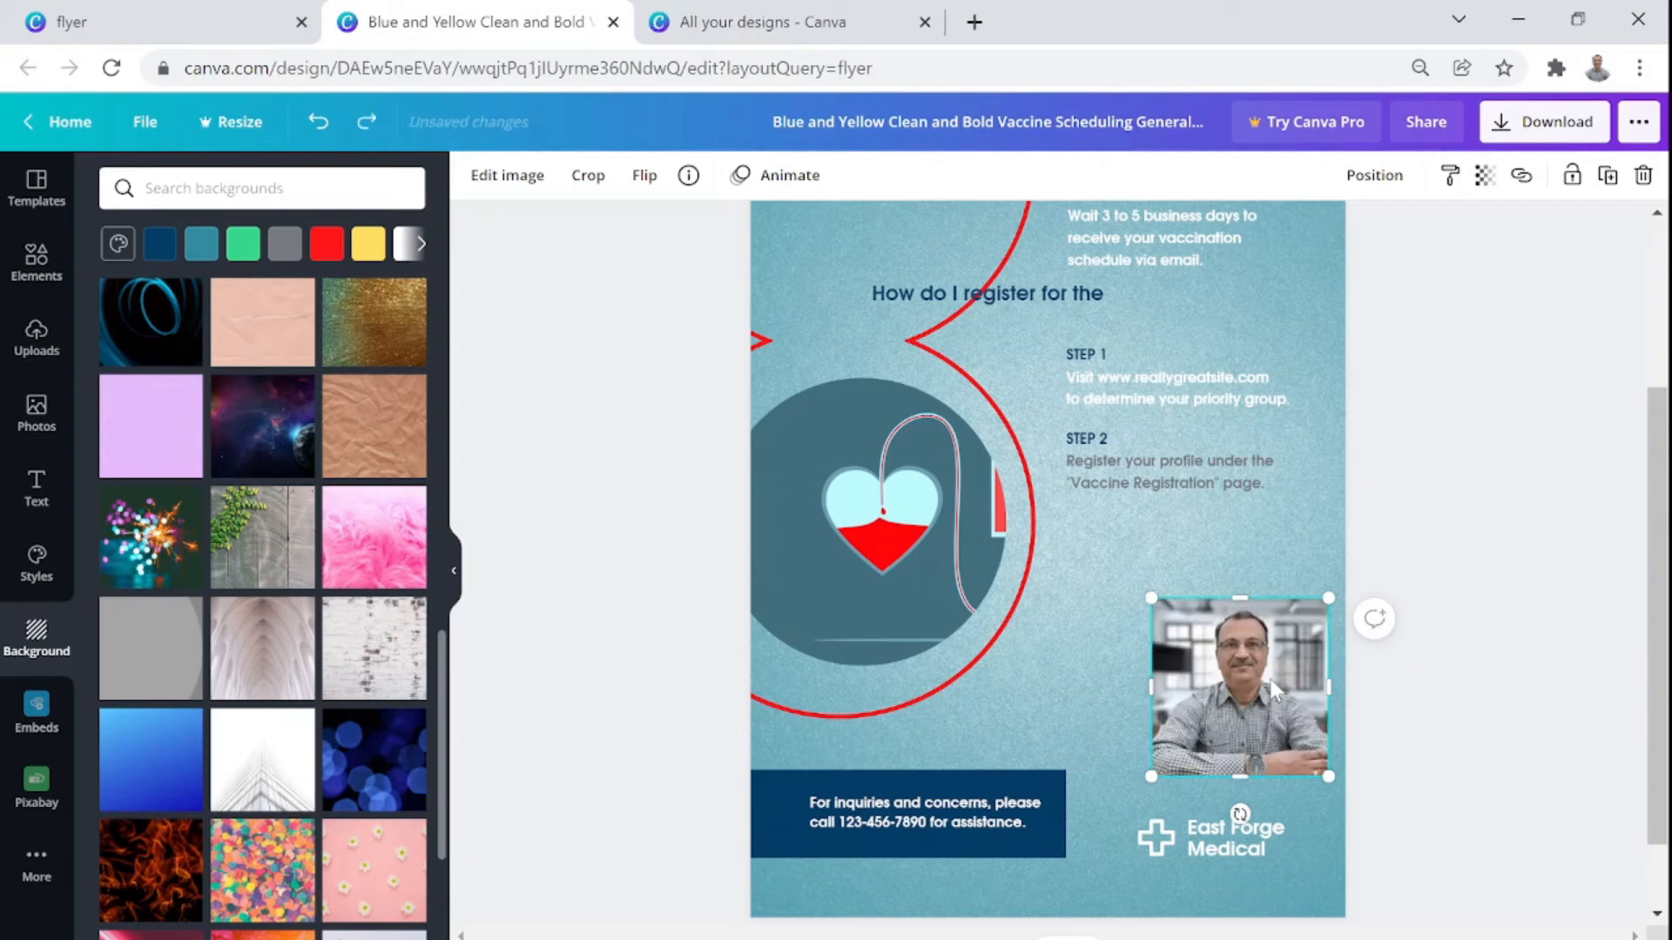
Move the STEP 2 text block onto the portrait photo and recolour its description text yellow from the document colours
{"action": "left_click", "coordinate": [1197, 482]}
{"action": "left_click_drag", "start_coordinate": [1241, 609], "coordinate": [1269, 710]}
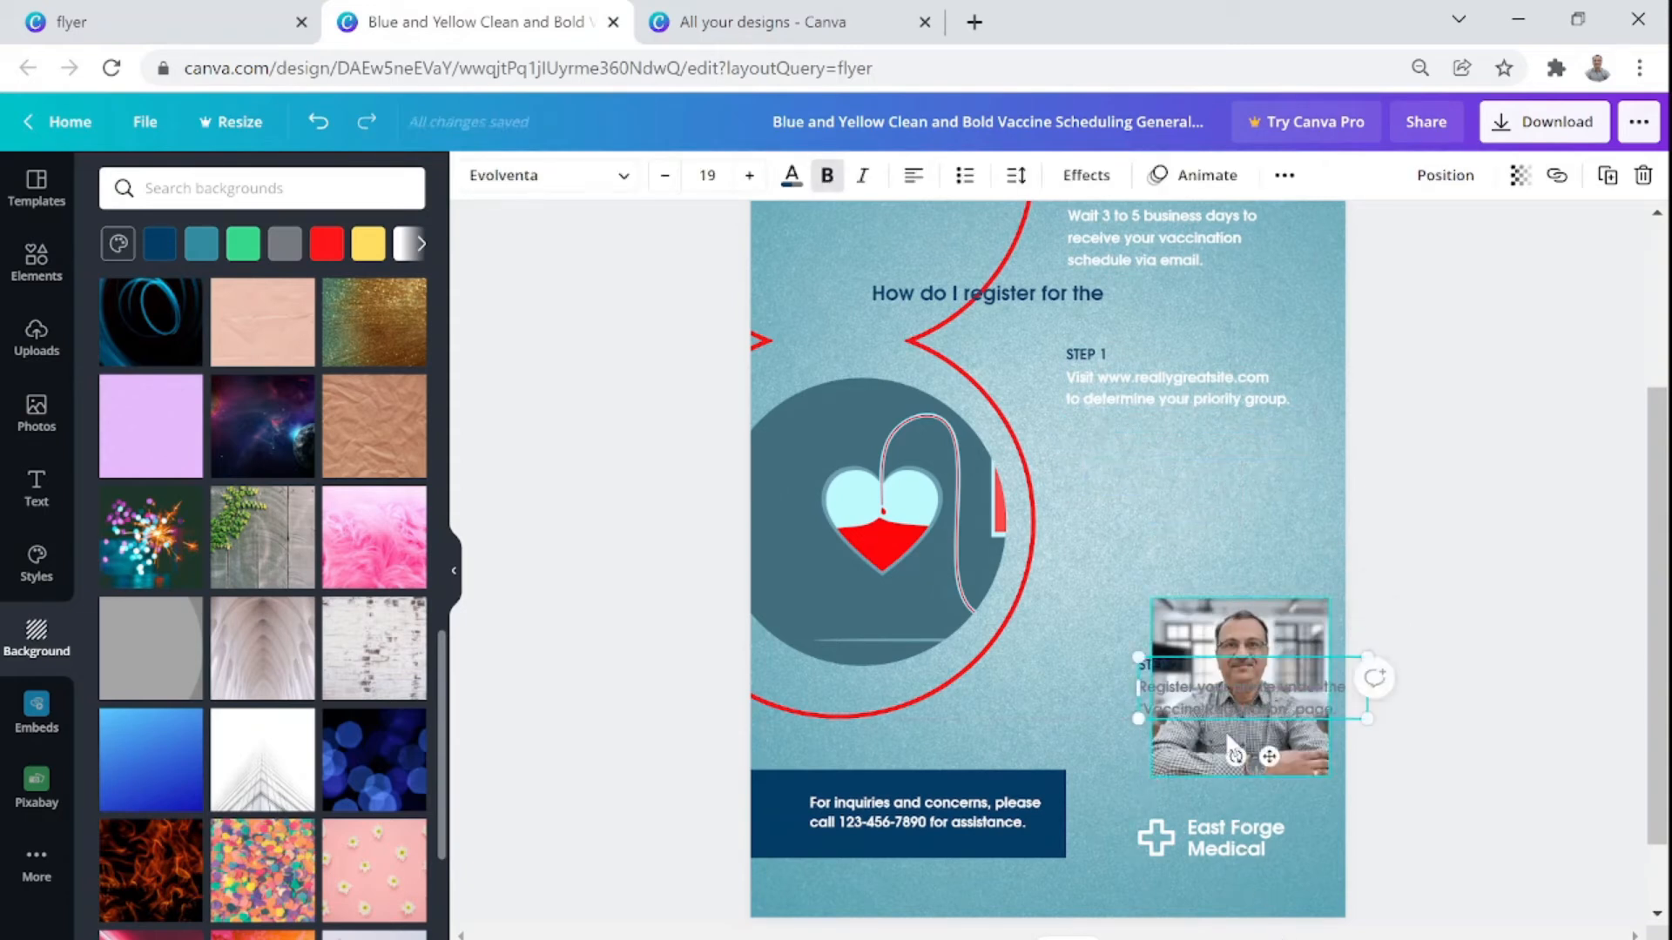
{"action": "left_click_drag", "start_coordinate": [1138, 687], "coordinate": [1348, 707]}
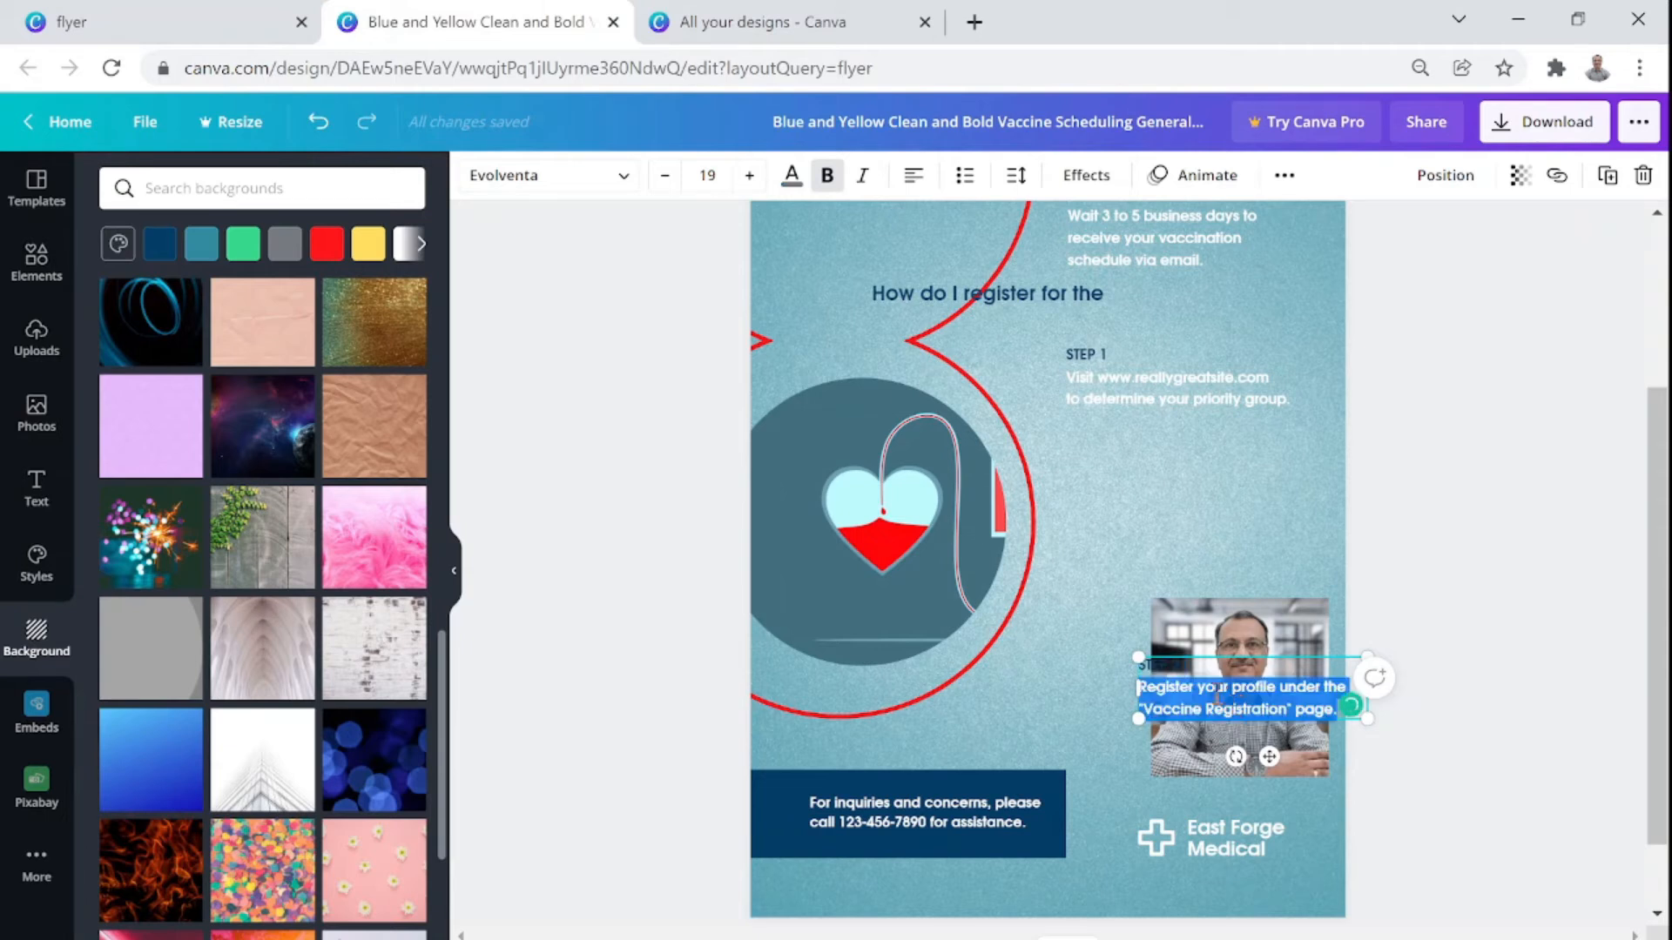
{"action": "left_click", "coordinate": [792, 178]}
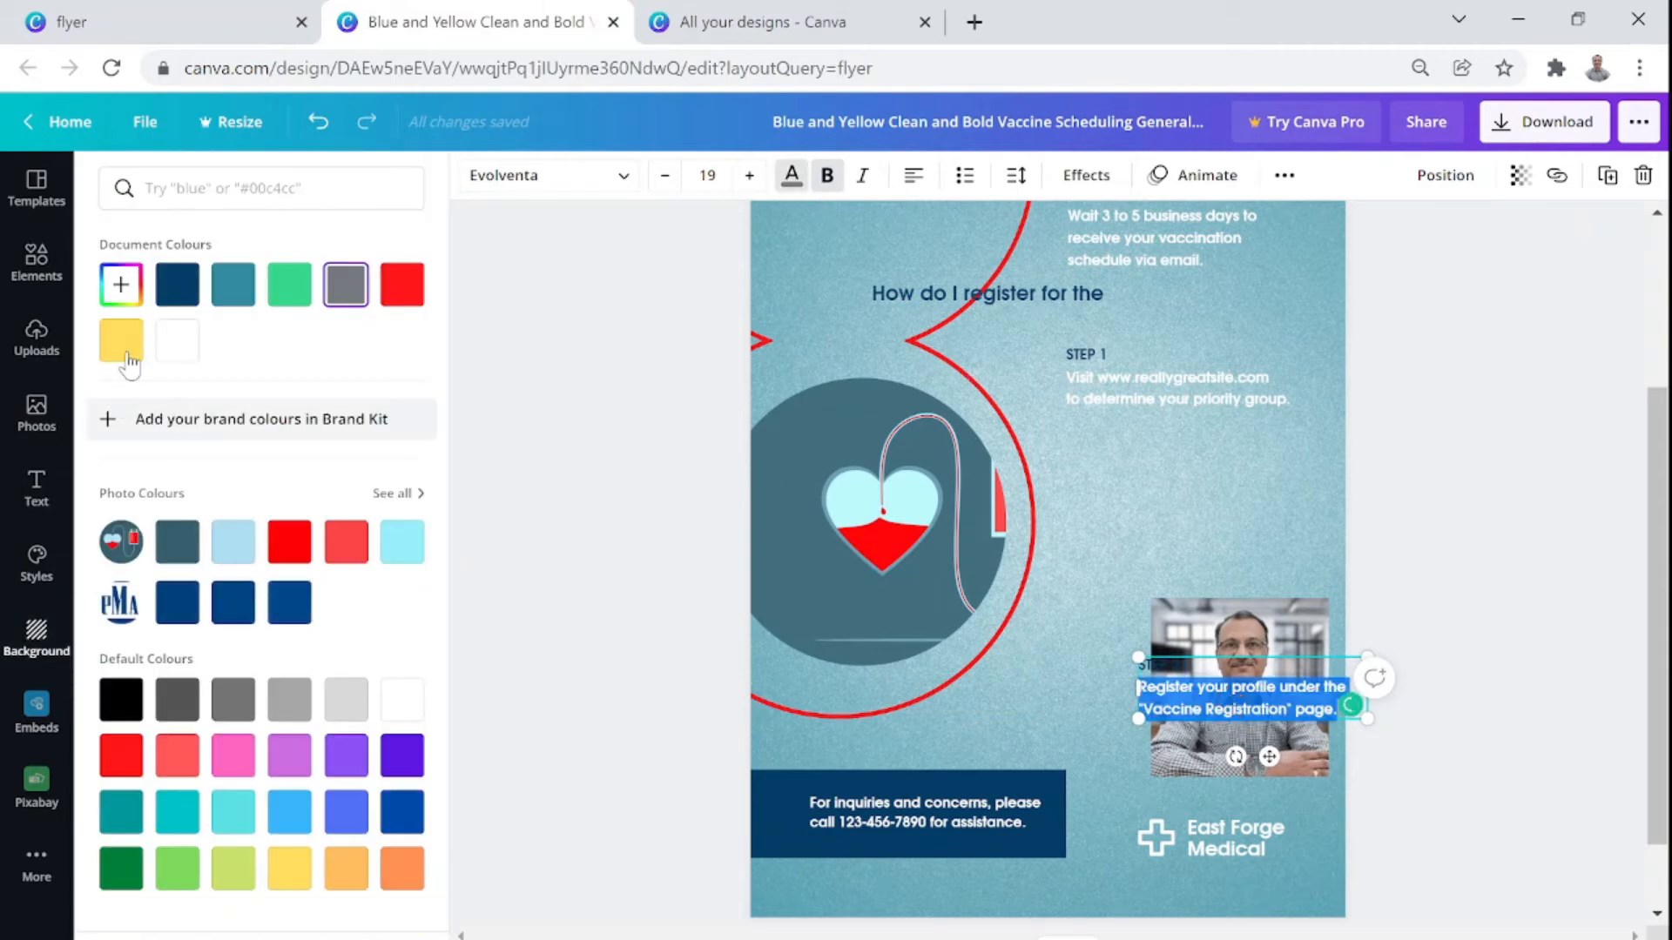
{"action": "left_click", "coordinate": [1461, 577]}
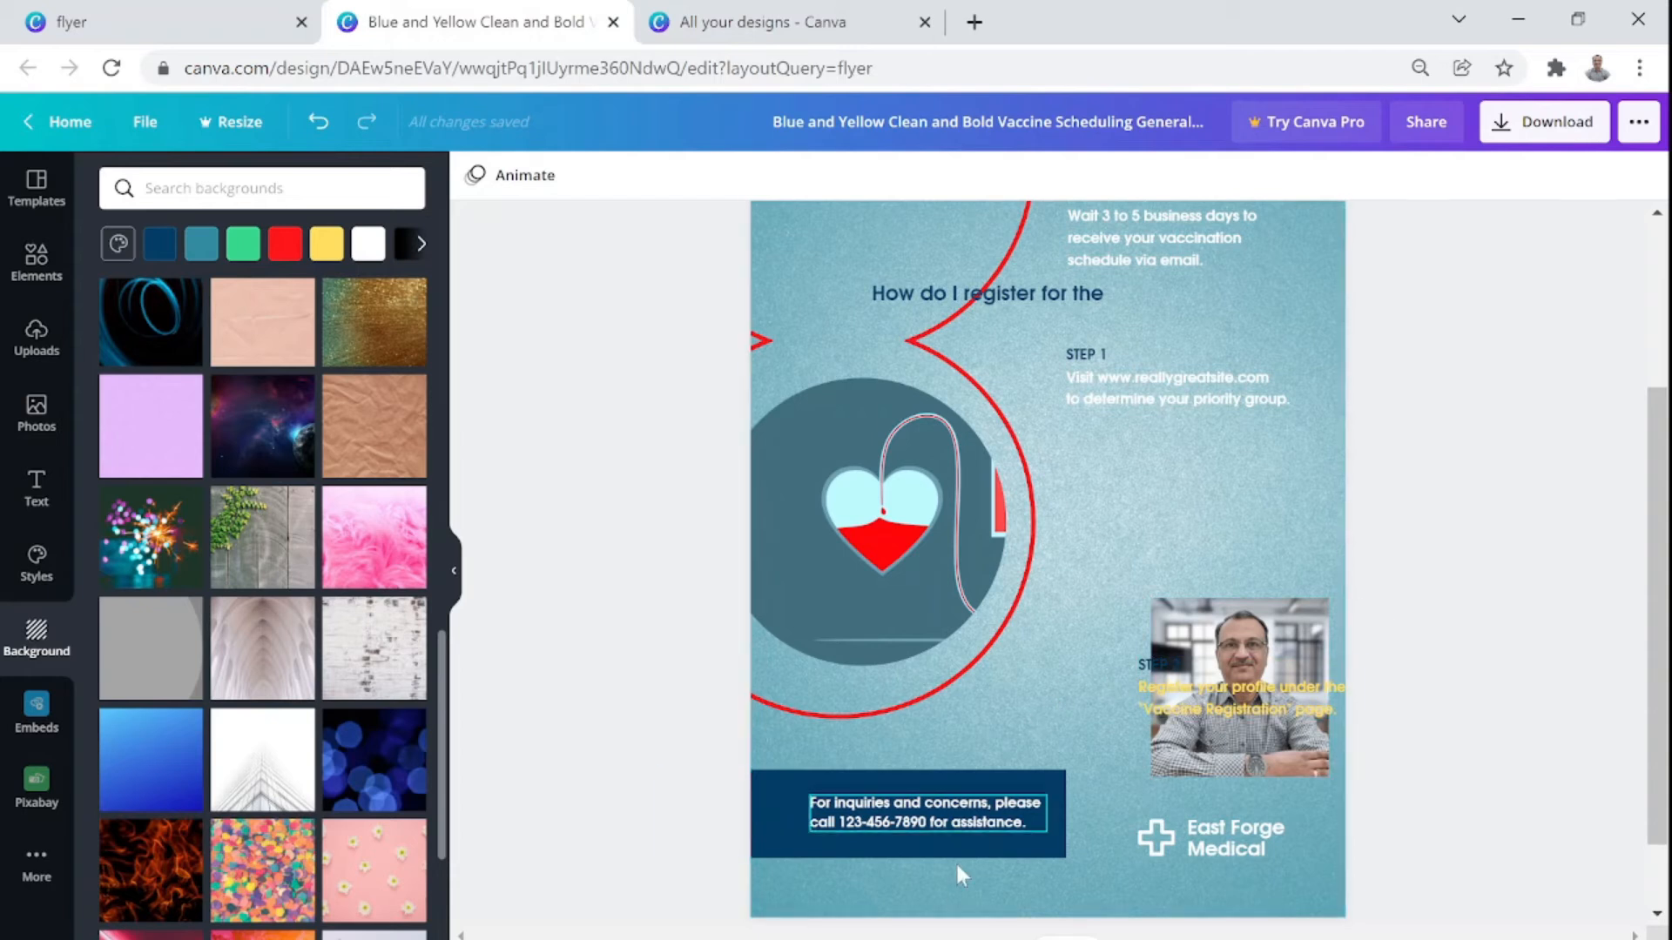
Delete the STEP 2 text block over the portrait photo and the STEP 3 text block below the Blood Donation Drive heading
{"action": "scroll", "coordinate": [942, 893], "scroll_direction": "up", "scroll_amount": 2}
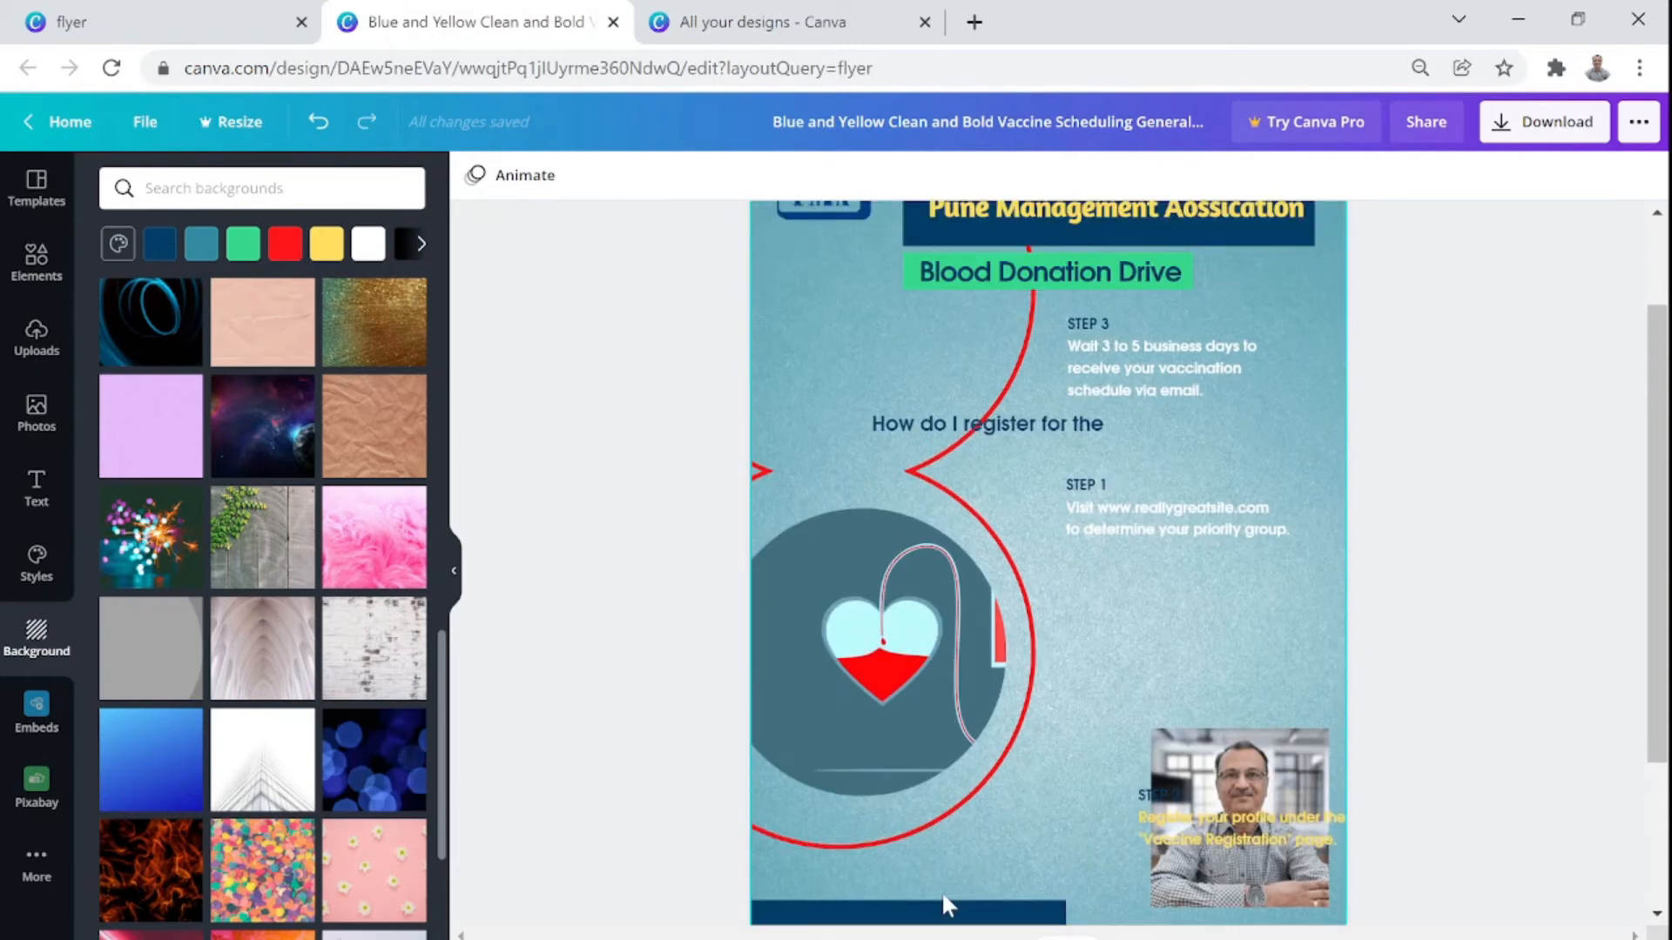
{"action": "scroll", "coordinate": [943, 890], "scroll_direction": "up", "scroll_amount": 2}
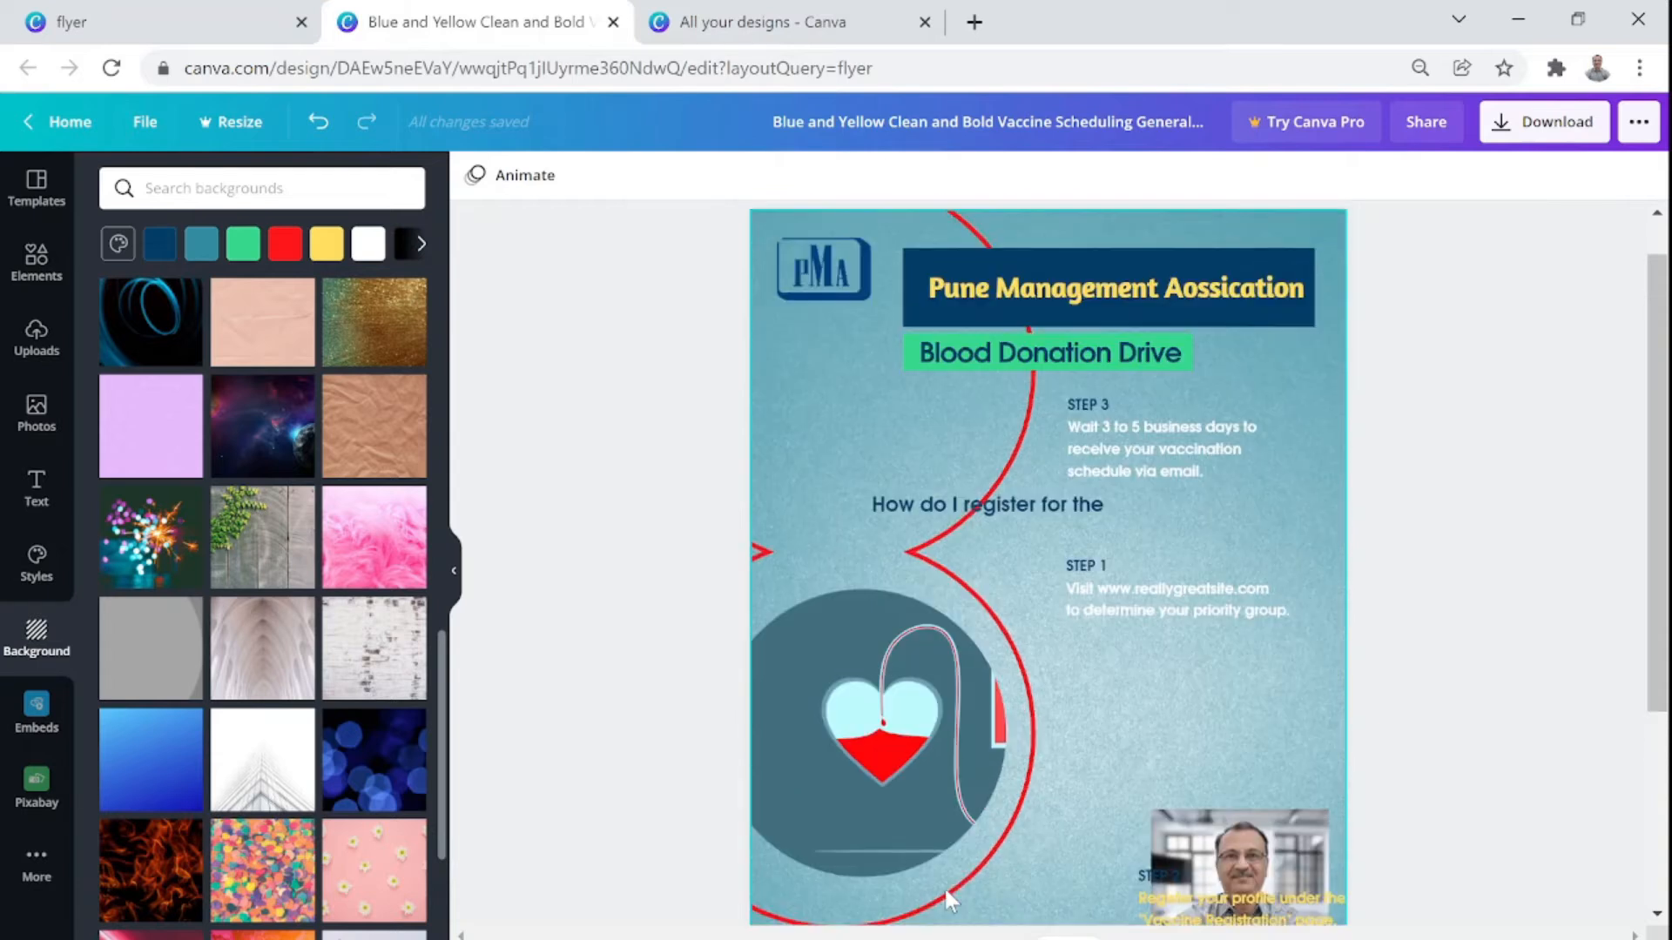
{"action": "scroll", "coordinate": [944, 888], "scroll_direction": "down", "scroll_amount": 4}
{"action": "scroll", "coordinate": [944, 897], "scroll_direction": "up", "scroll_amount": 2}
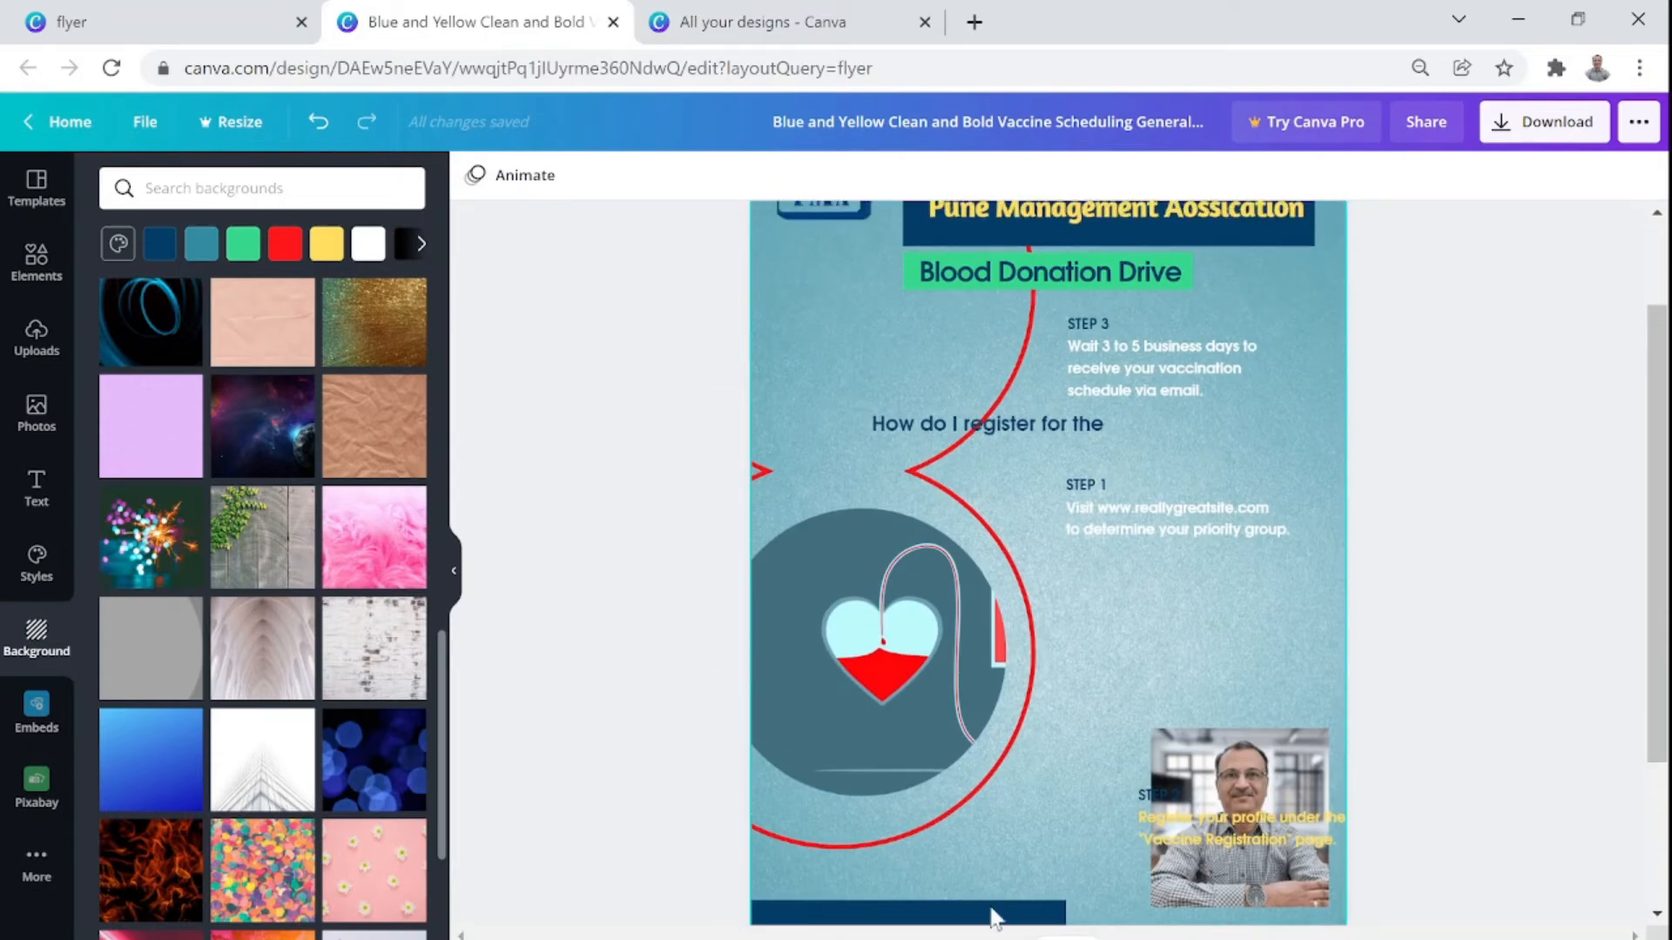
{"action": "left_click", "coordinate": [1247, 819]}
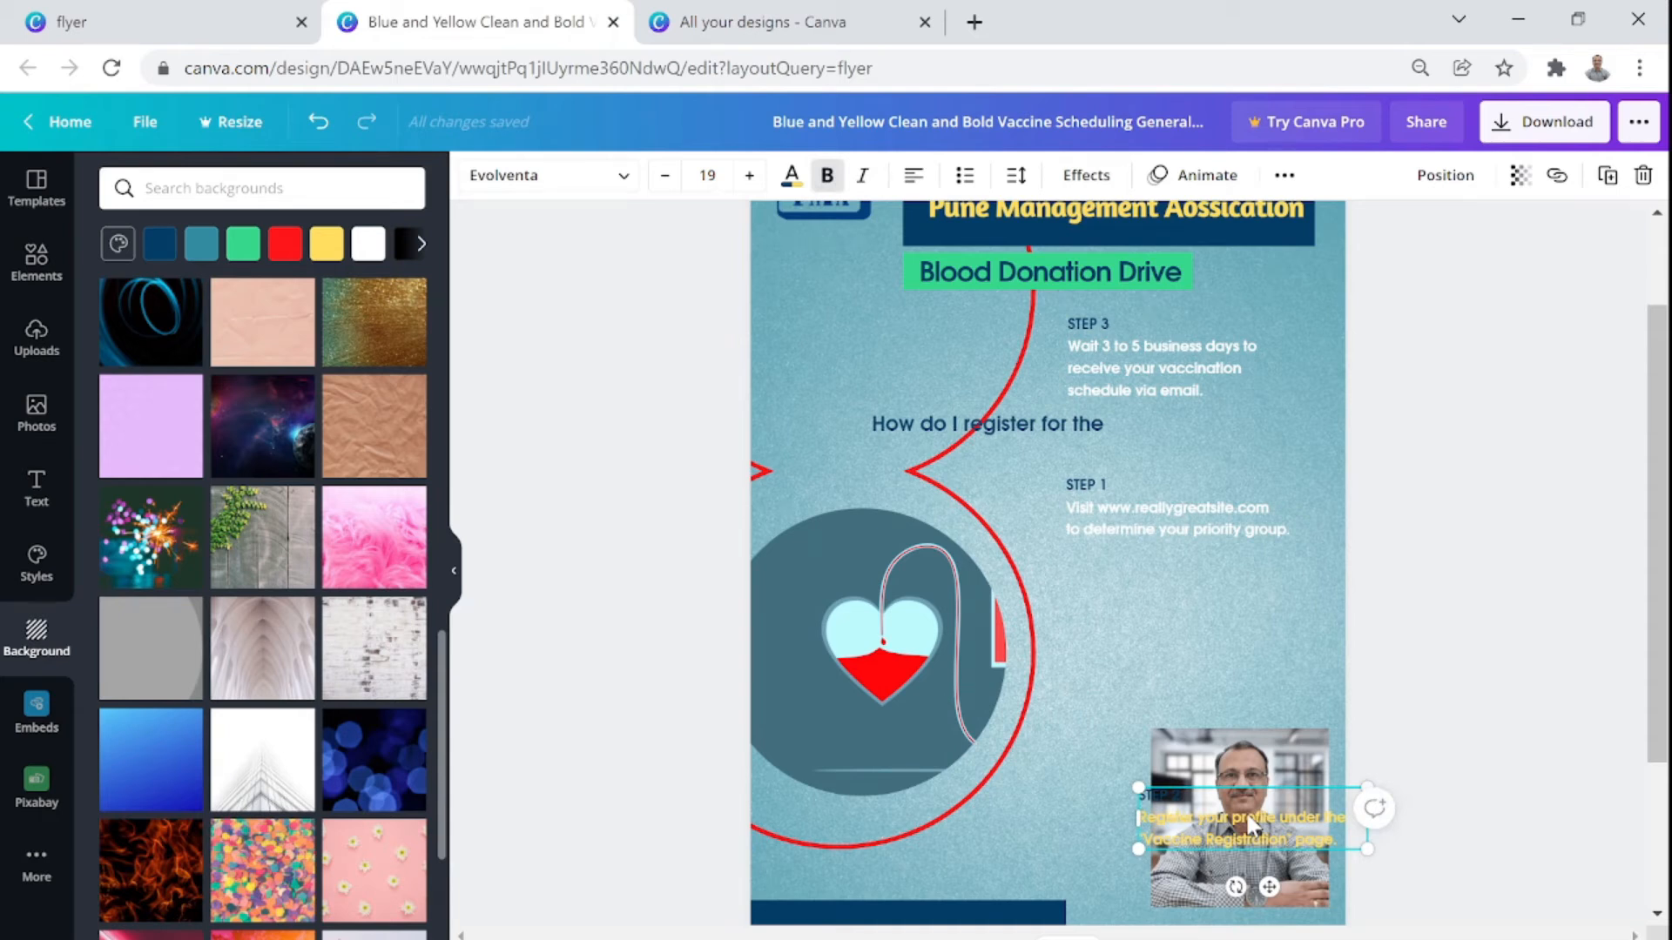
{"action": "key", "text": "Delete"}
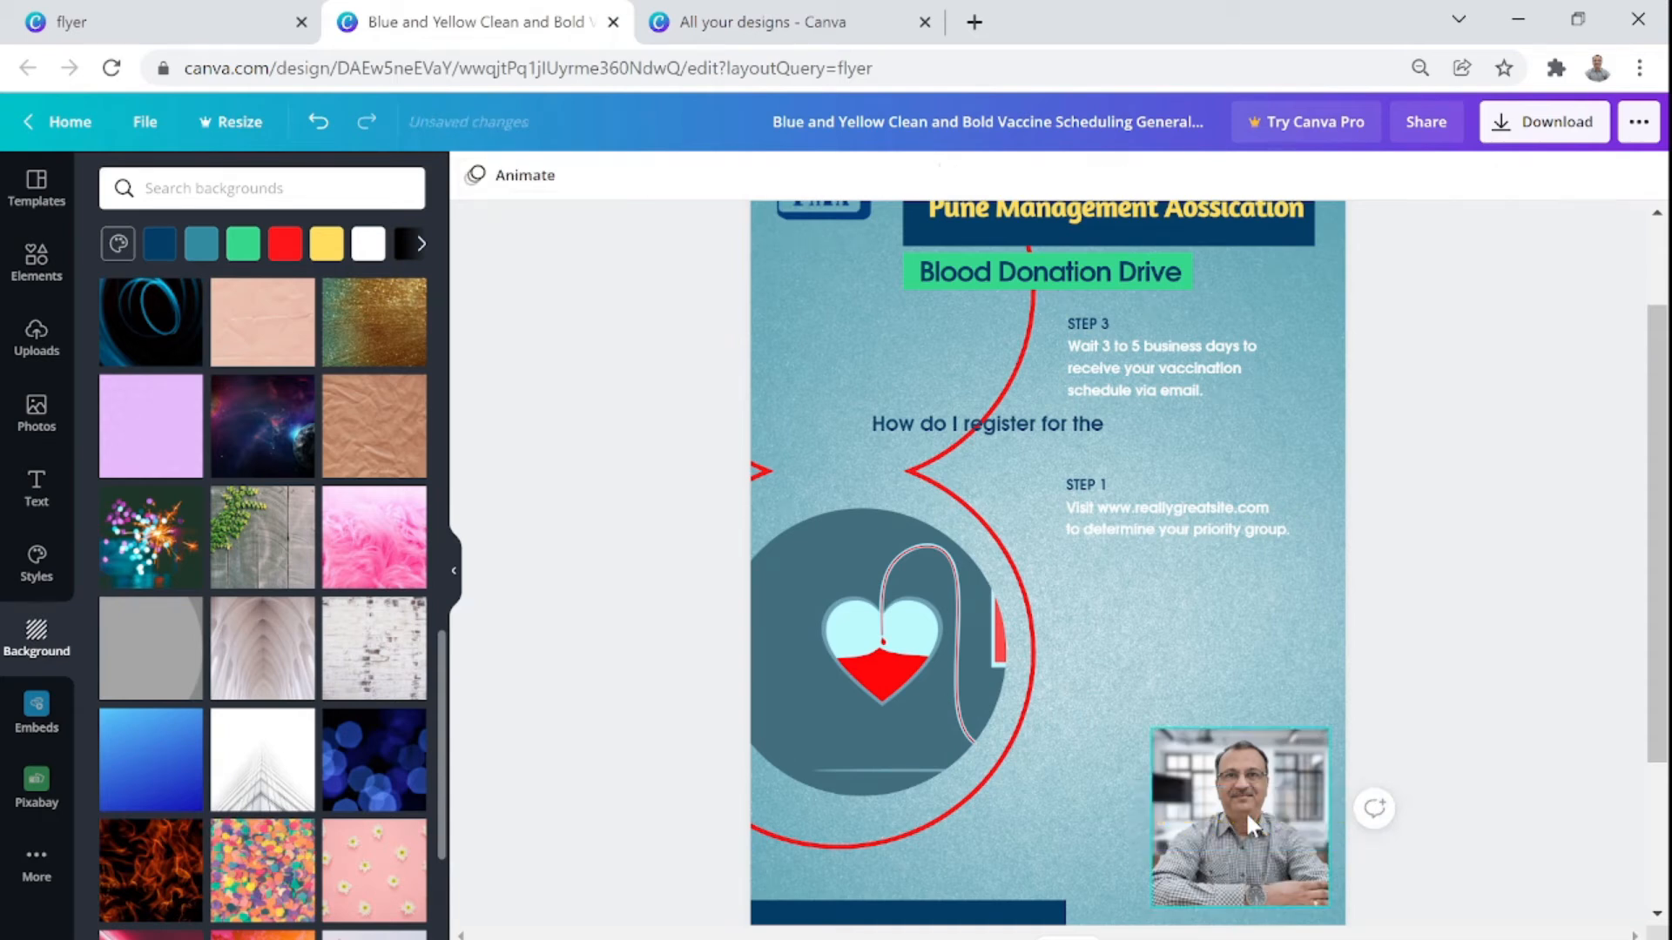
{"action": "left_click", "coordinate": [1113, 332]}
{"action": "key", "text": "Delete"}
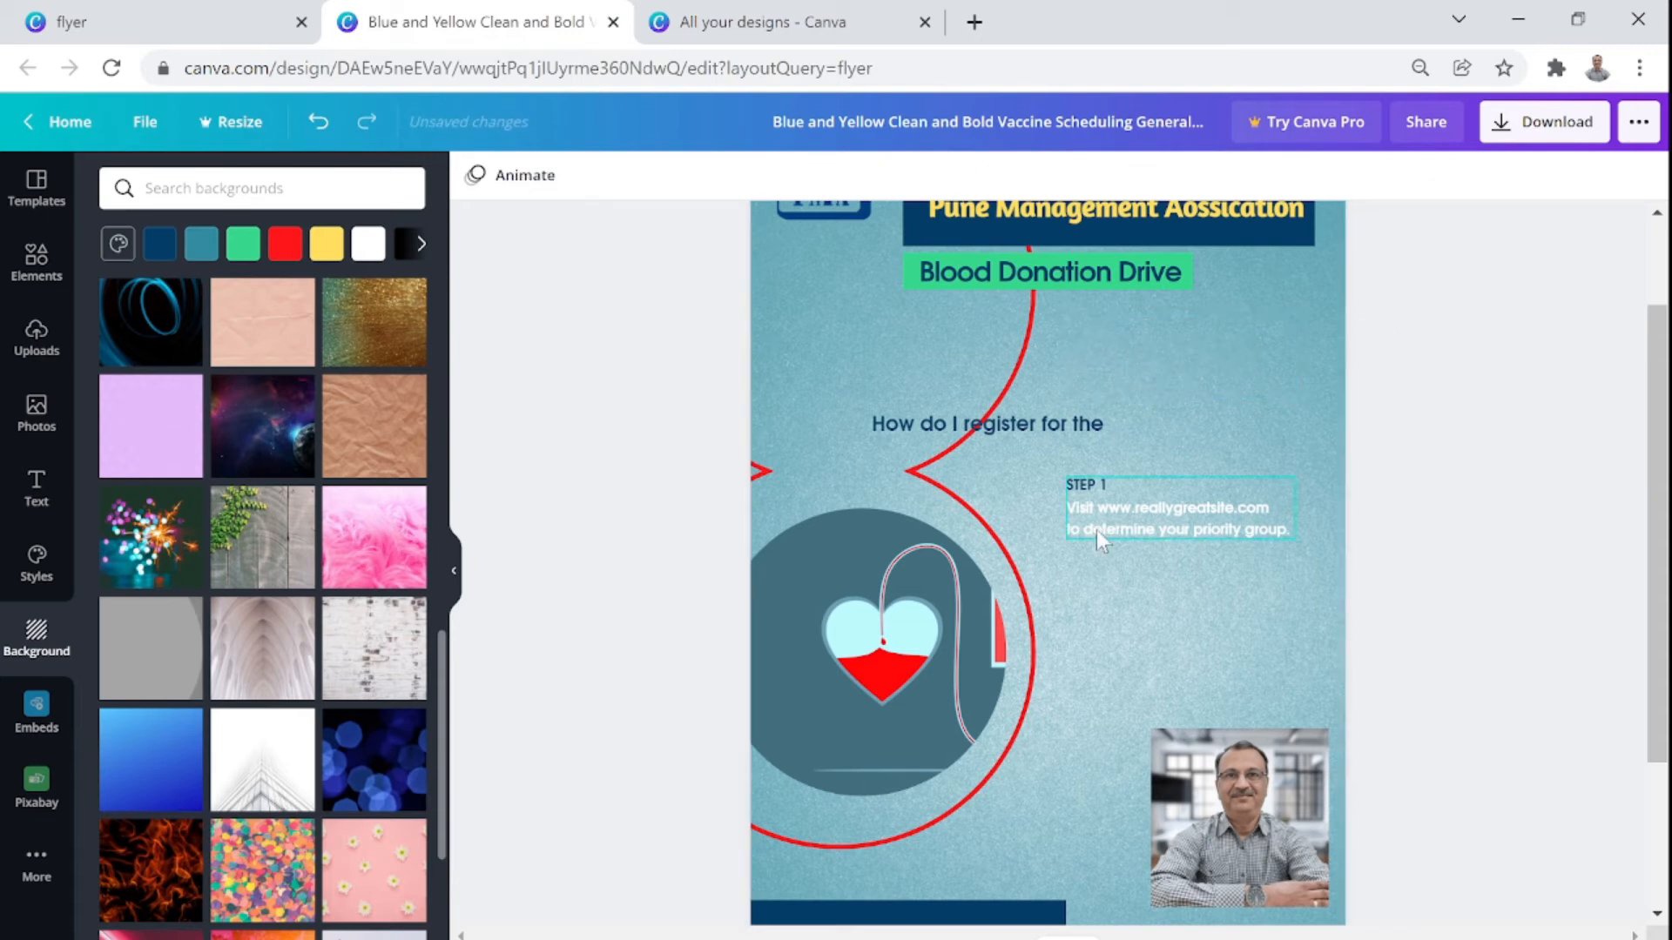
Move the STEP 1 text block up to just below the Blood Donation Drive heading and remove the "How do I register for the" text
{"action": "left_click_drag", "start_coordinate": [1096, 529], "coordinate": [1104, 360]}
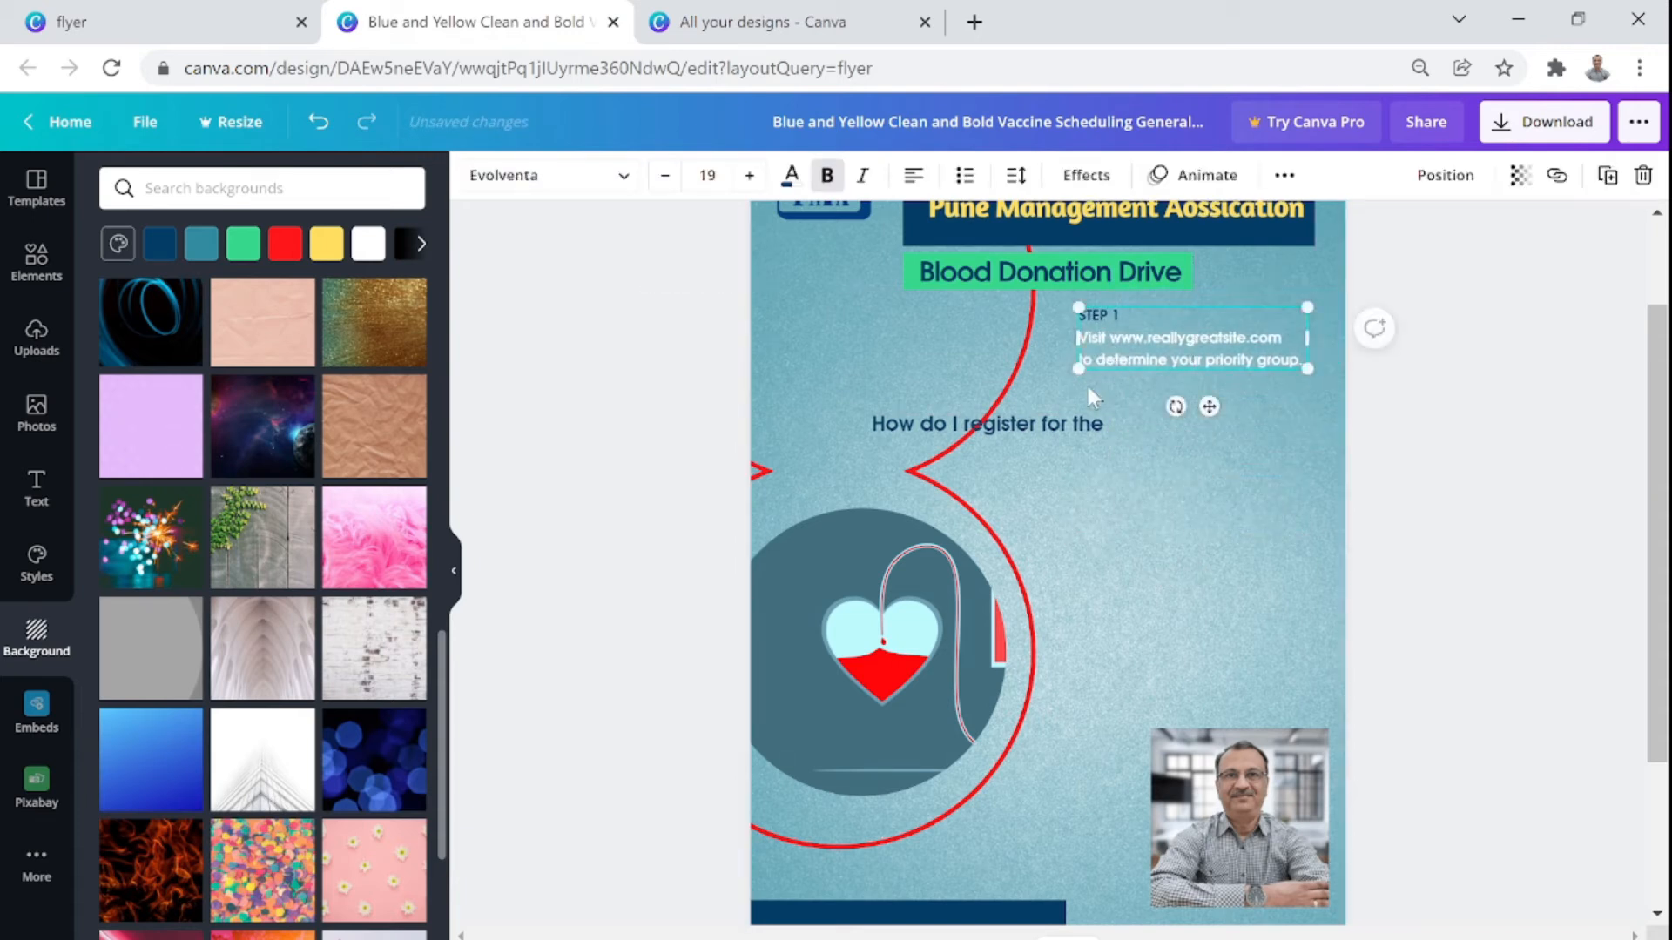
{"action": "left_click", "coordinate": [1057, 433]}
{"action": "left_click", "coordinate": [1057, 427]}
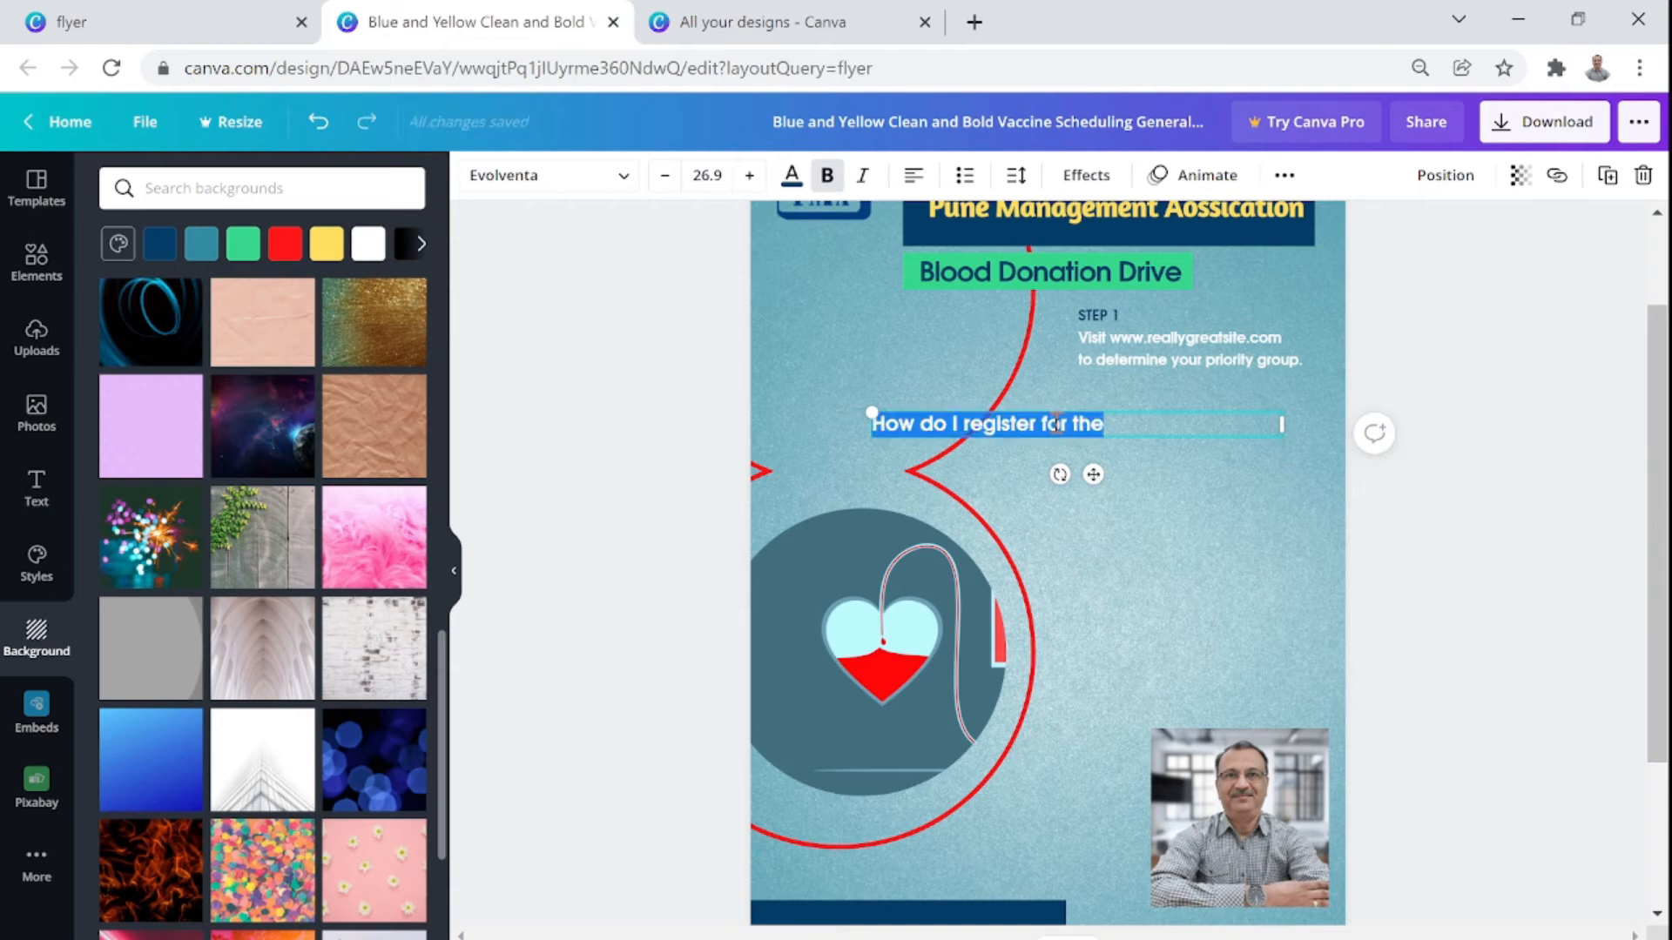
{"action": "key", "text": "BackSpace"}
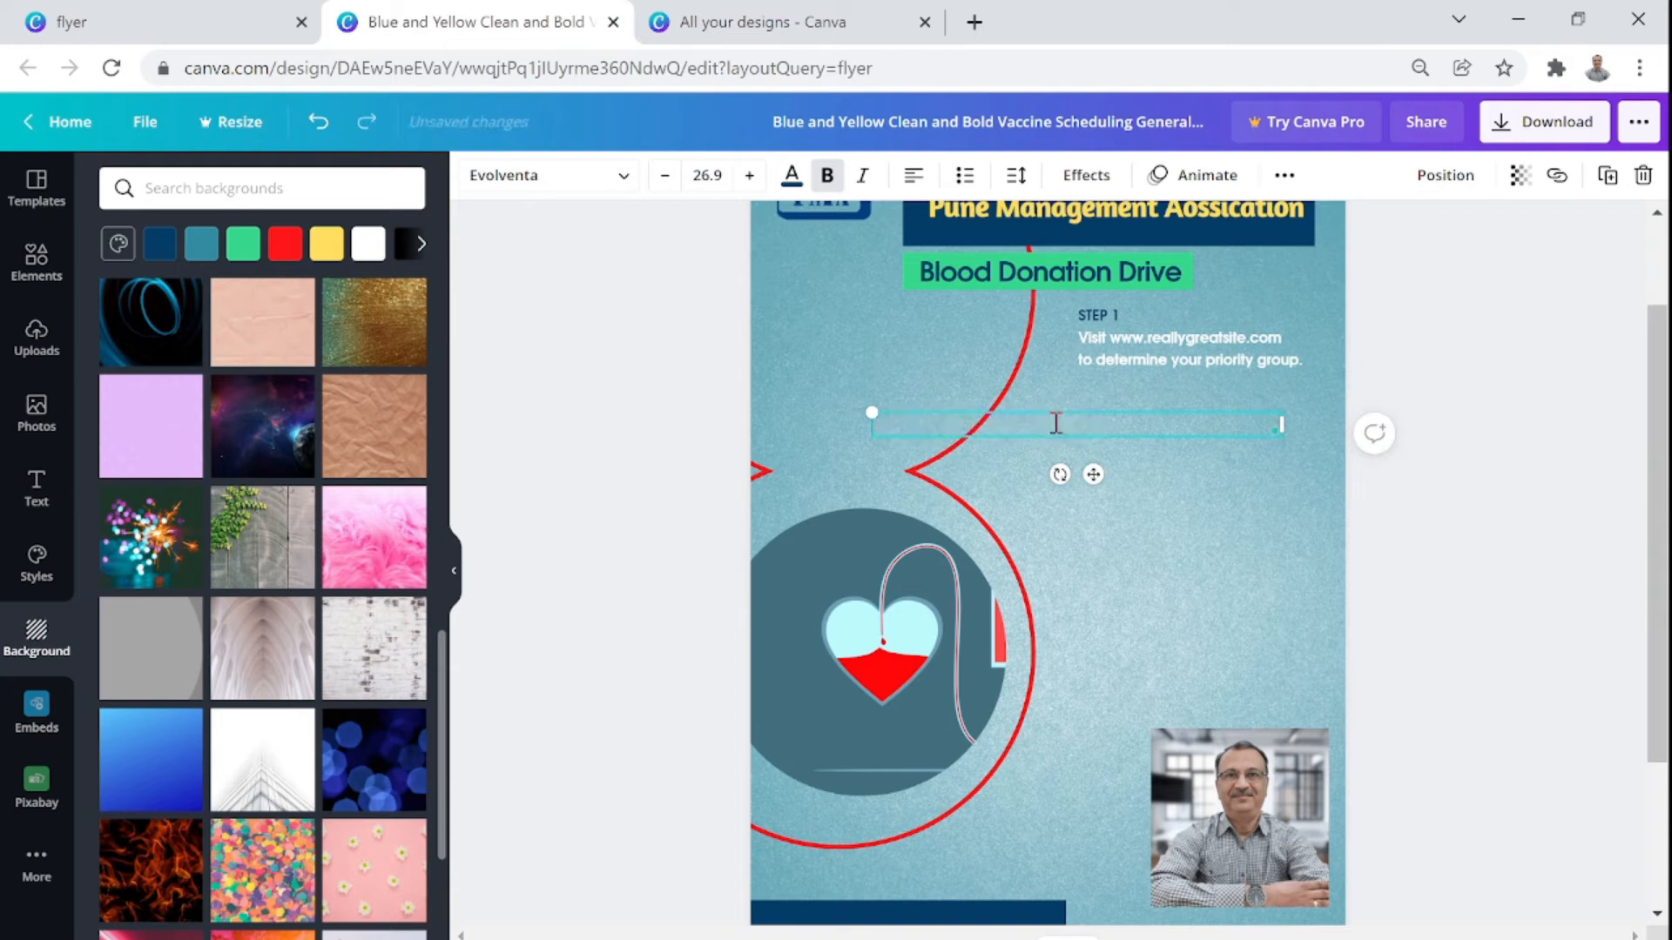
{"action": "left_click", "coordinate": [1483, 484]}
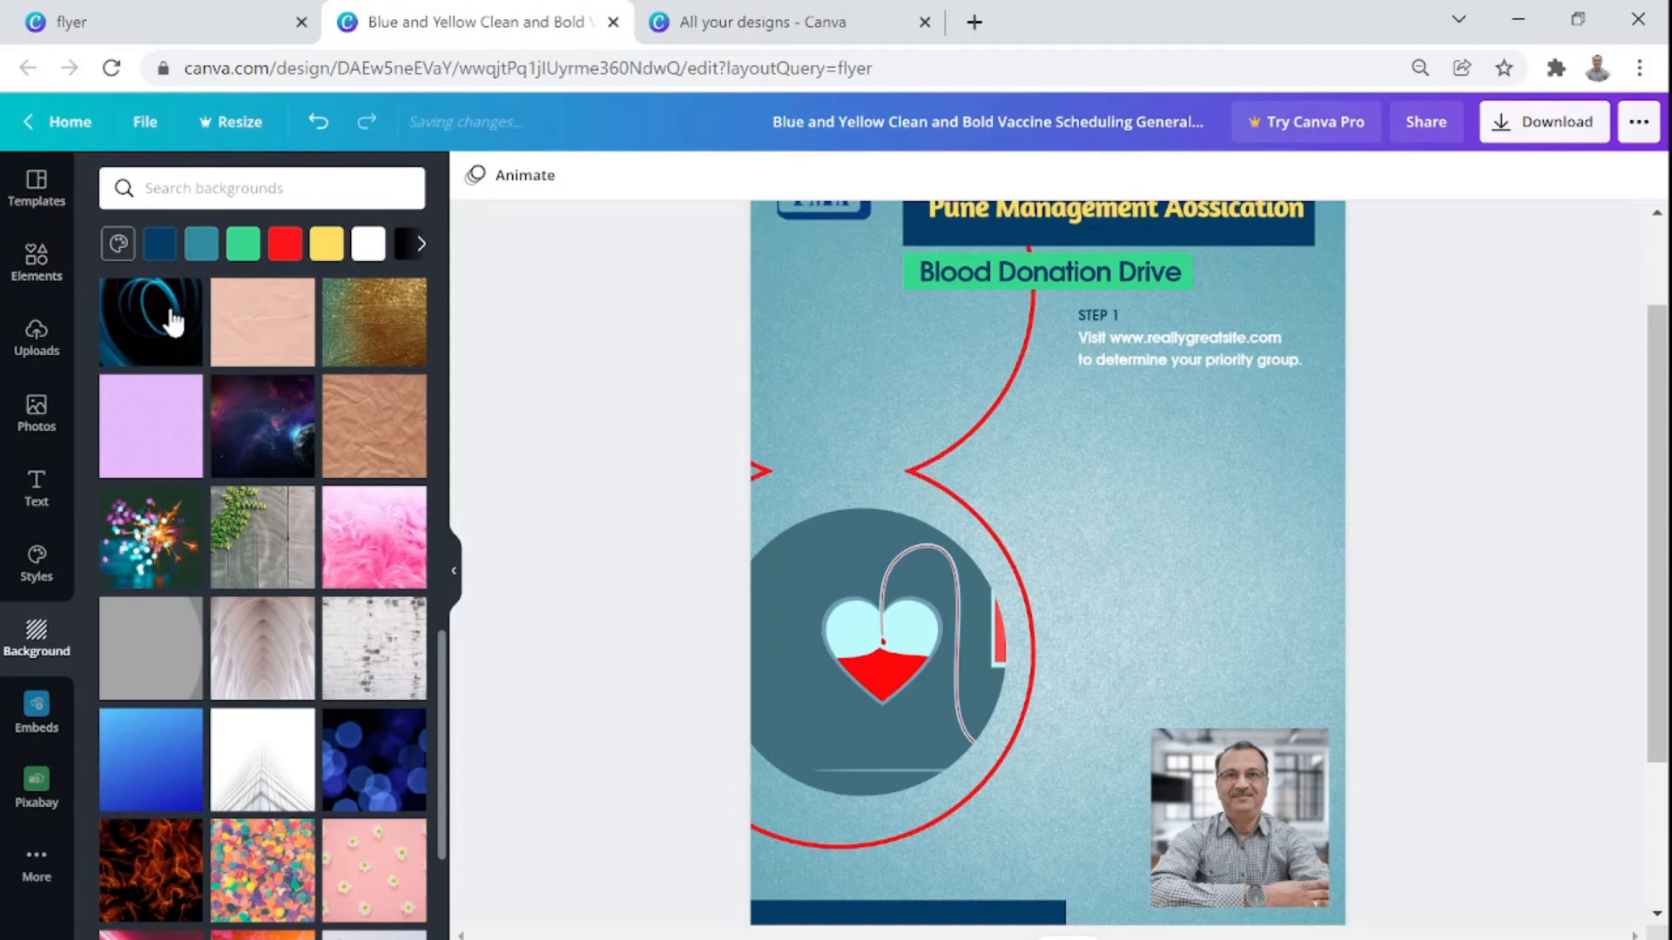
Add the free "cold, smooth & tasty." font combination and place it below the STEP 1 text, above the portrait photo
{"action": "left_click", "coordinate": [38, 492]}
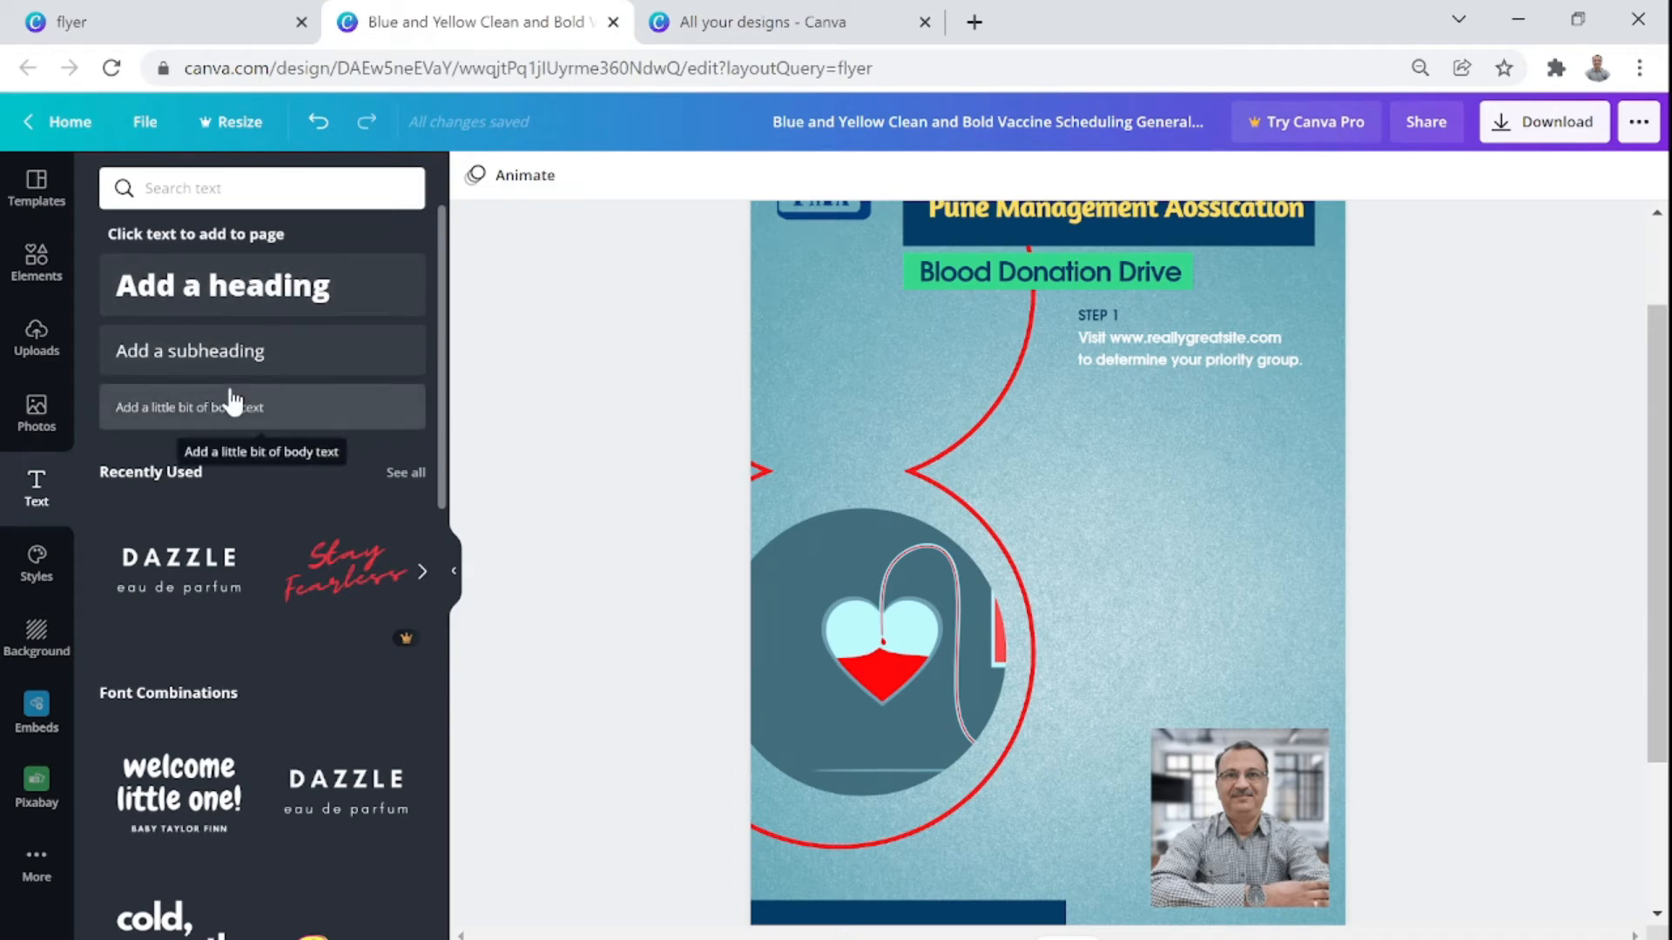
{"action": "scroll", "coordinate": [181, 579], "scroll_direction": "down", "scroll_amount": 5}
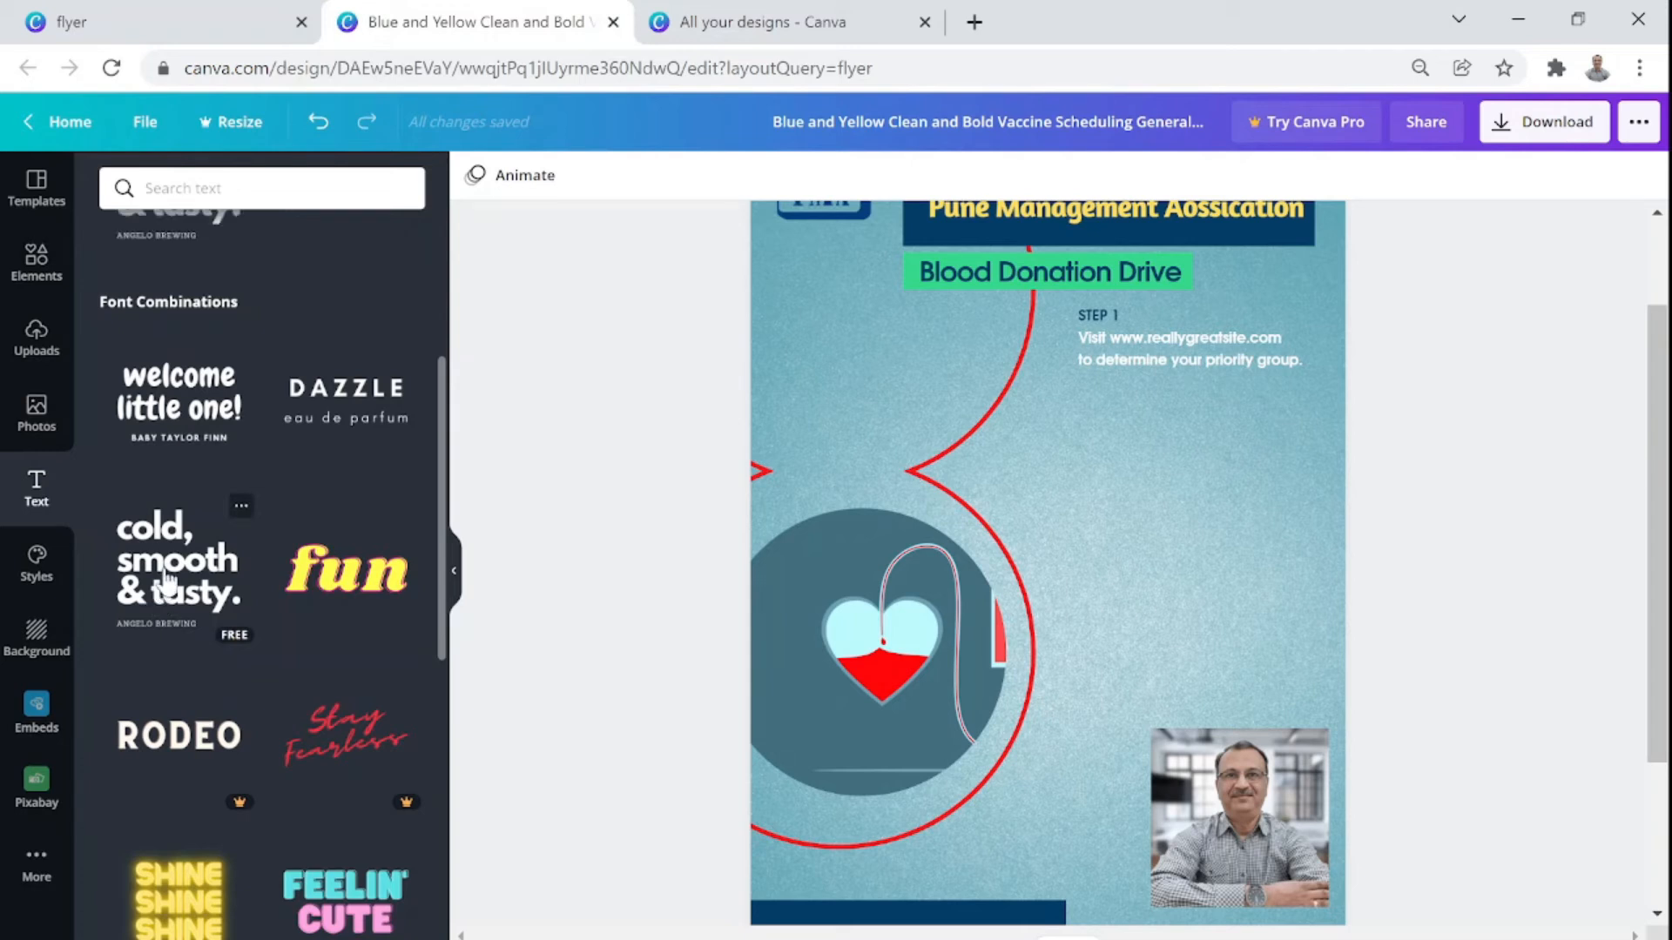
{"action": "left_click", "coordinate": [168, 583]}
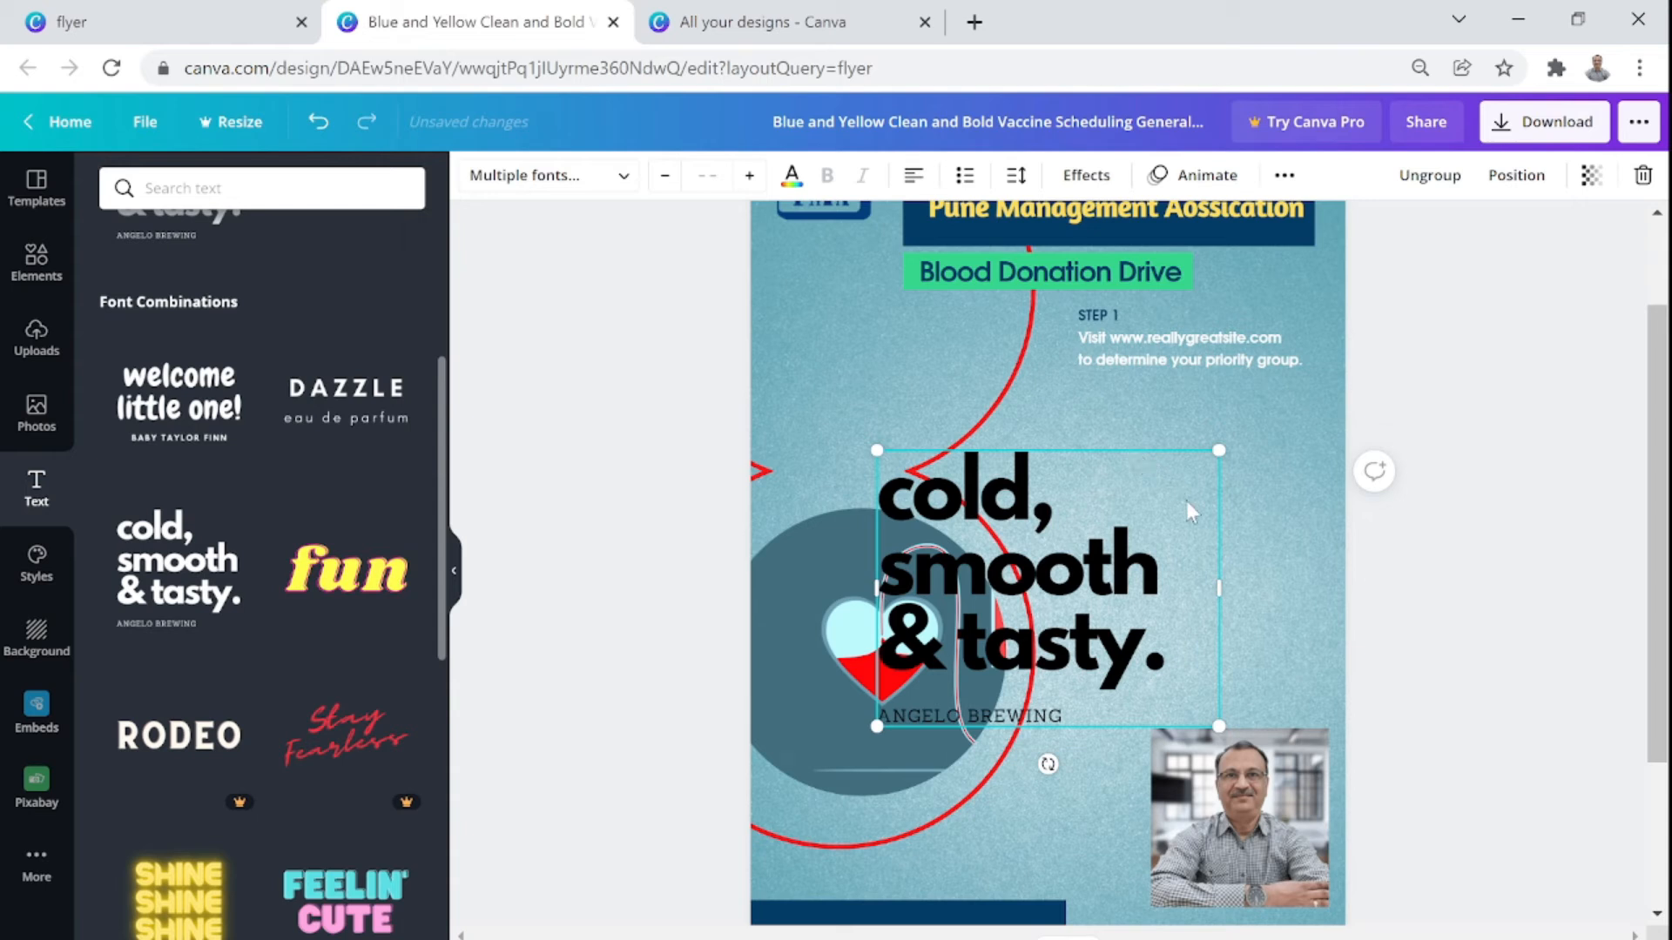
{"action": "left_click", "coordinate": [1515, 582]}
{"action": "left_click_drag", "start_coordinate": [1159, 543], "coordinate": [1228, 532]}
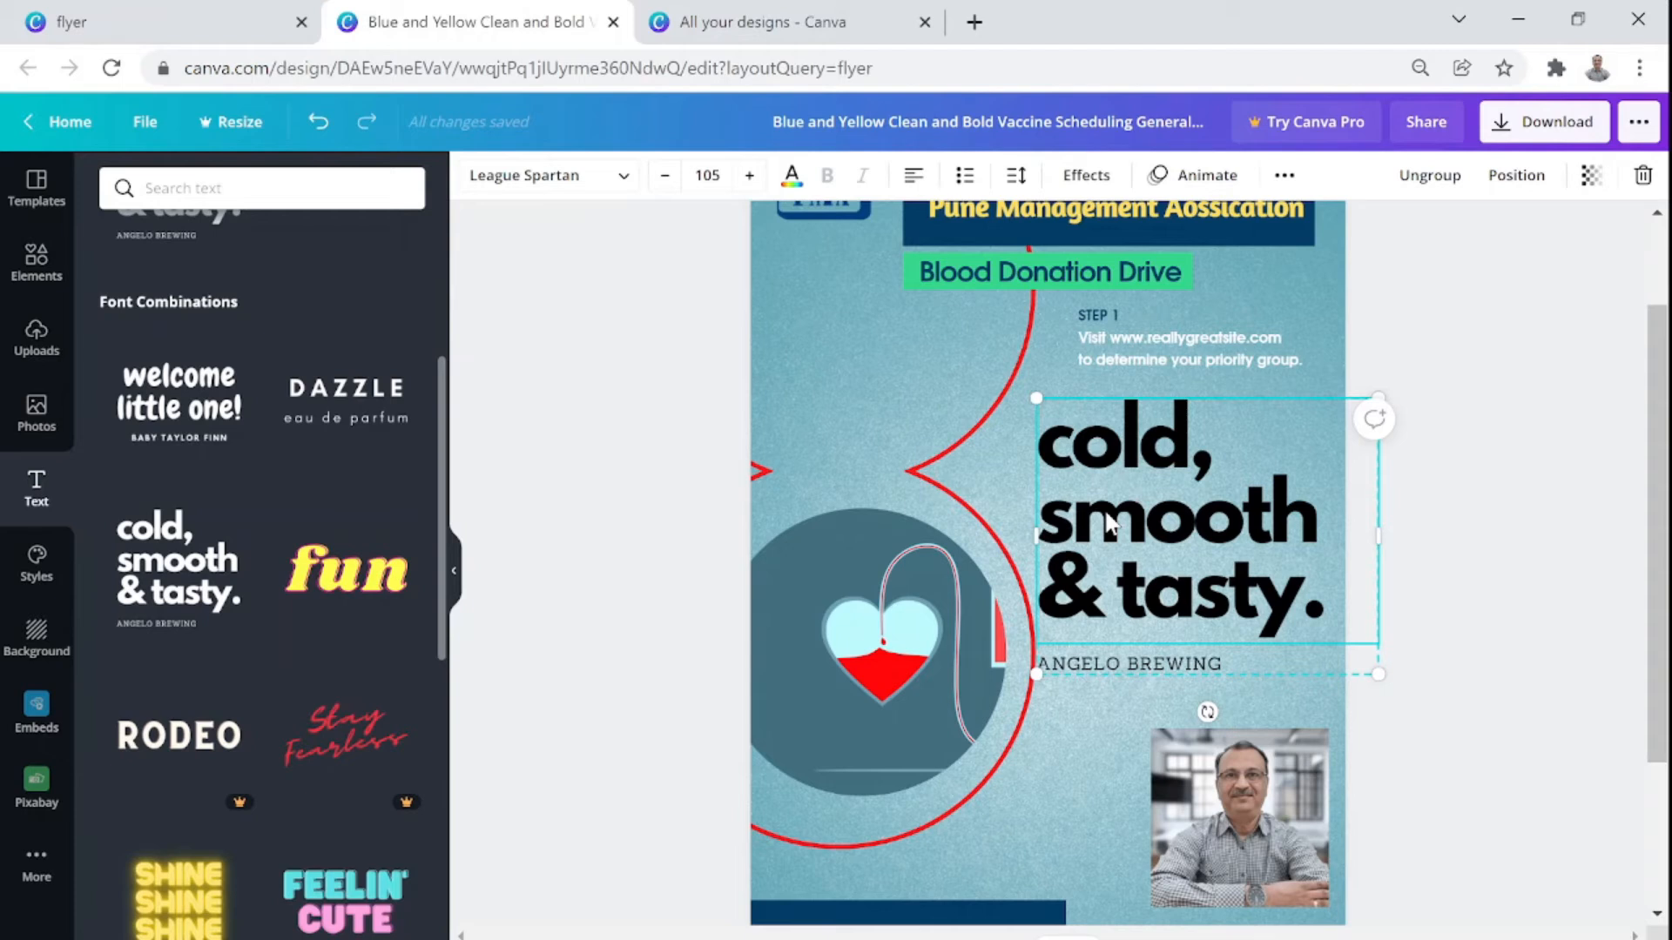
Ungroup the "cold, smooth & tasty." heading from its "ANGELO BREWING" subtitle and deselect them
{"action": "left_click", "coordinate": [1137, 674]}
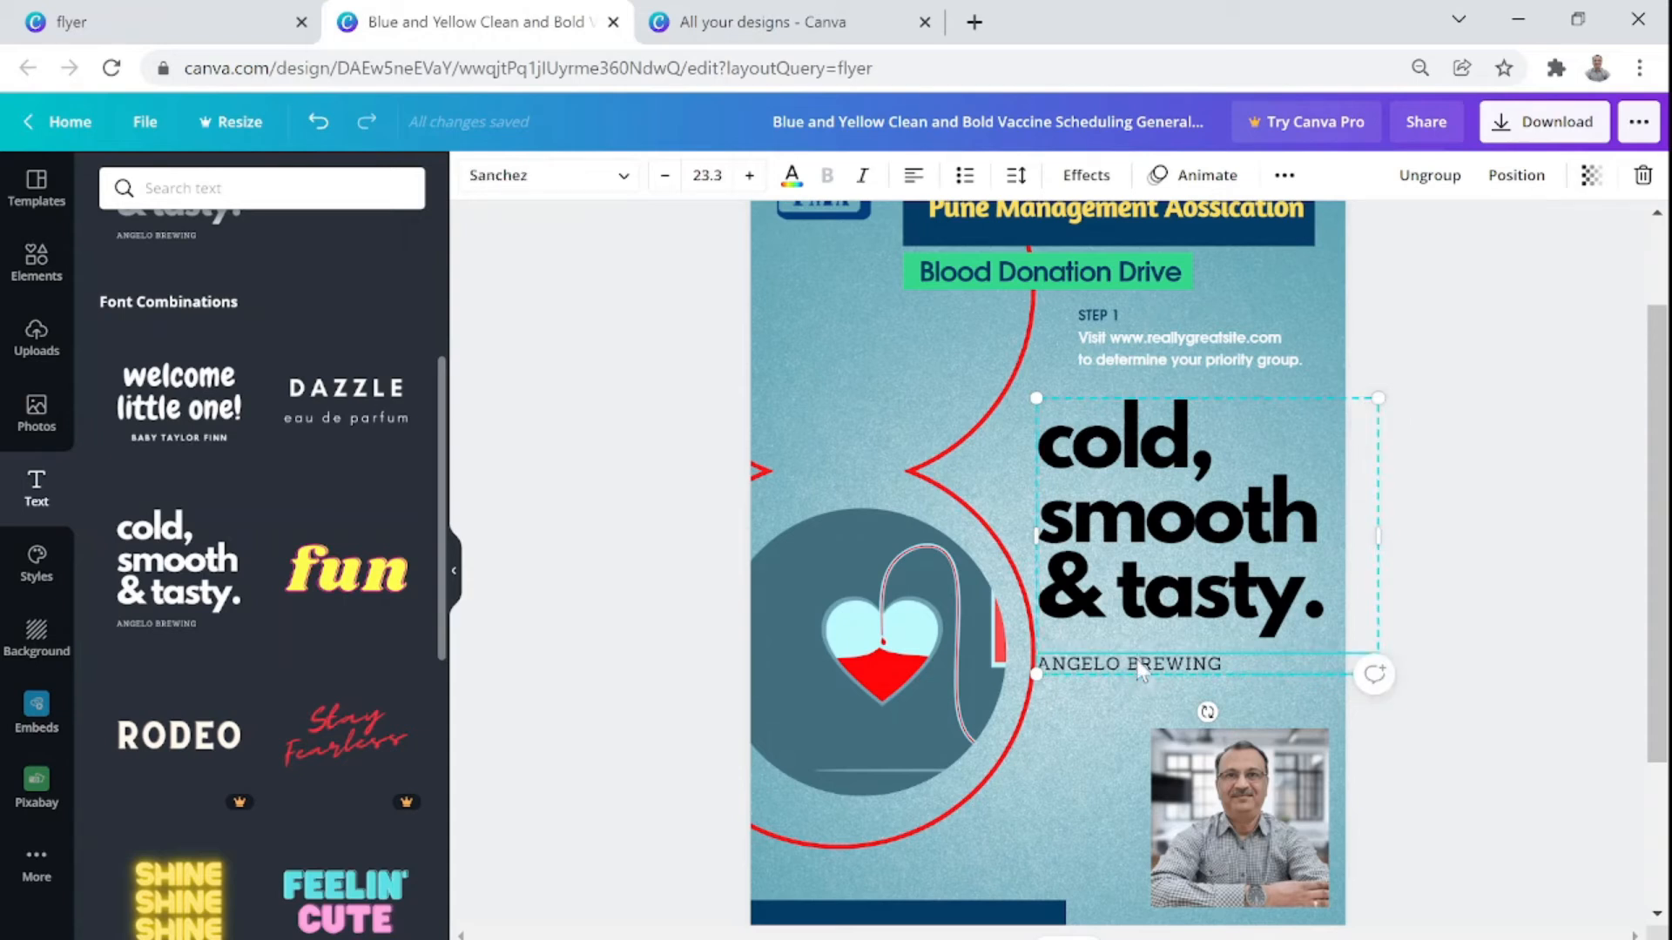
{"action": "right_click", "coordinate": [1141, 670]}
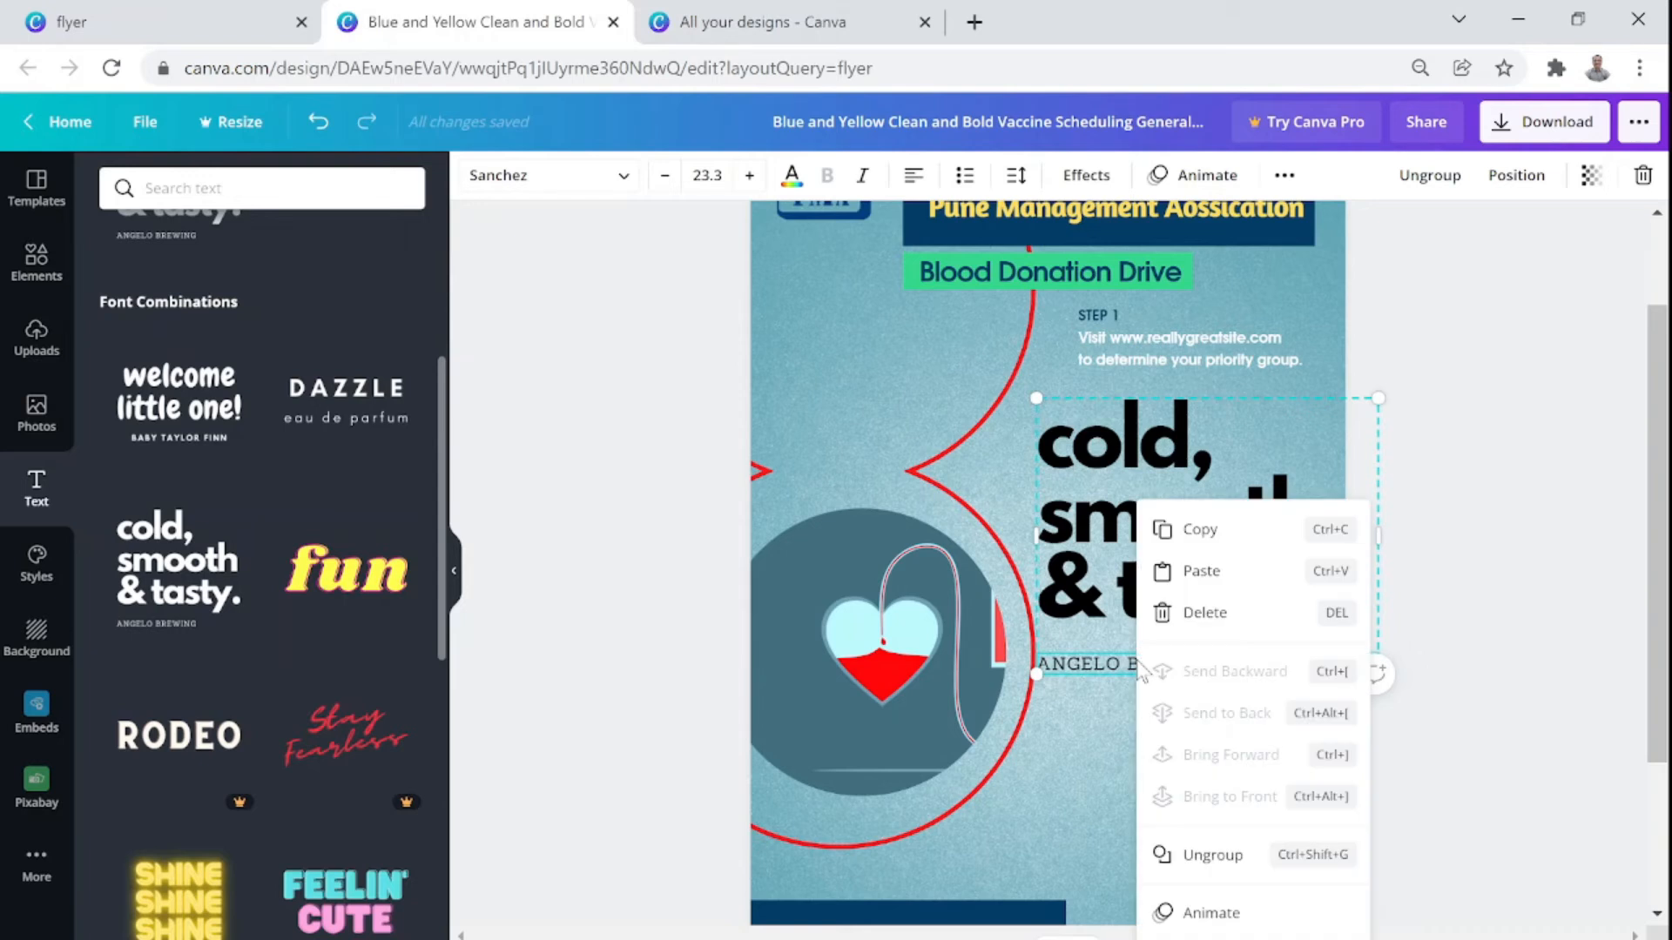
{"action": "left_click", "coordinate": [1198, 862]}
{"action": "left_click", "coordinate": [1472, 707]}
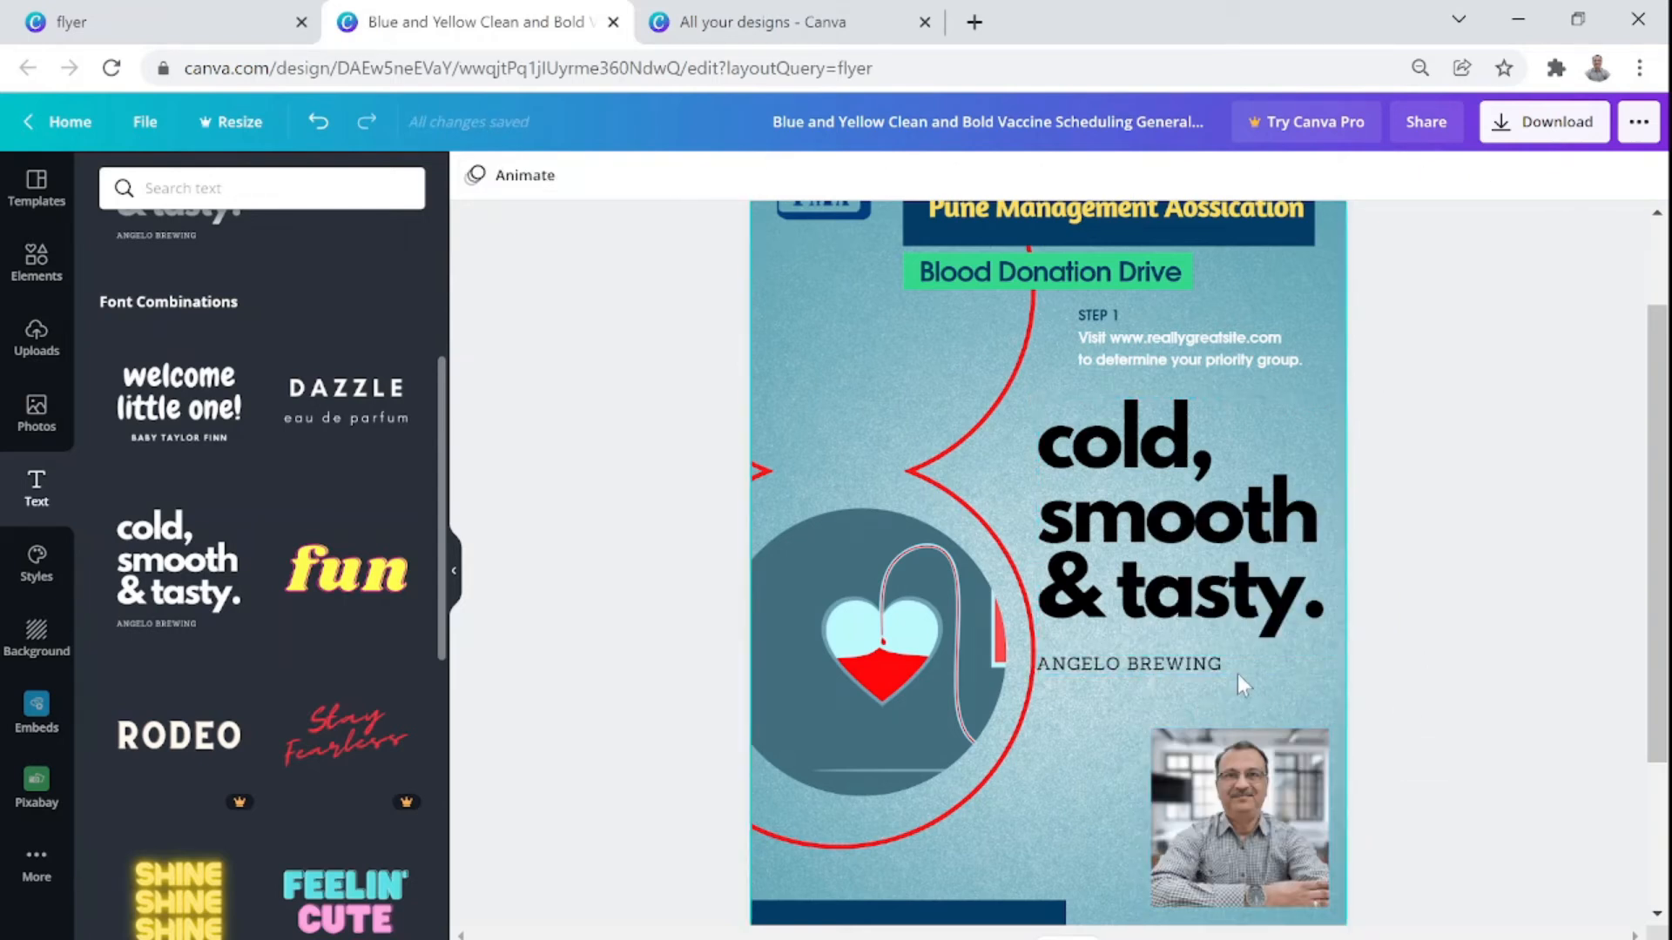
Delete the "ANGELO BREWING" subtitle below the "cold, smooth & tasty." heading
{"action": "left_click", "coordinate": [1225, 666]}
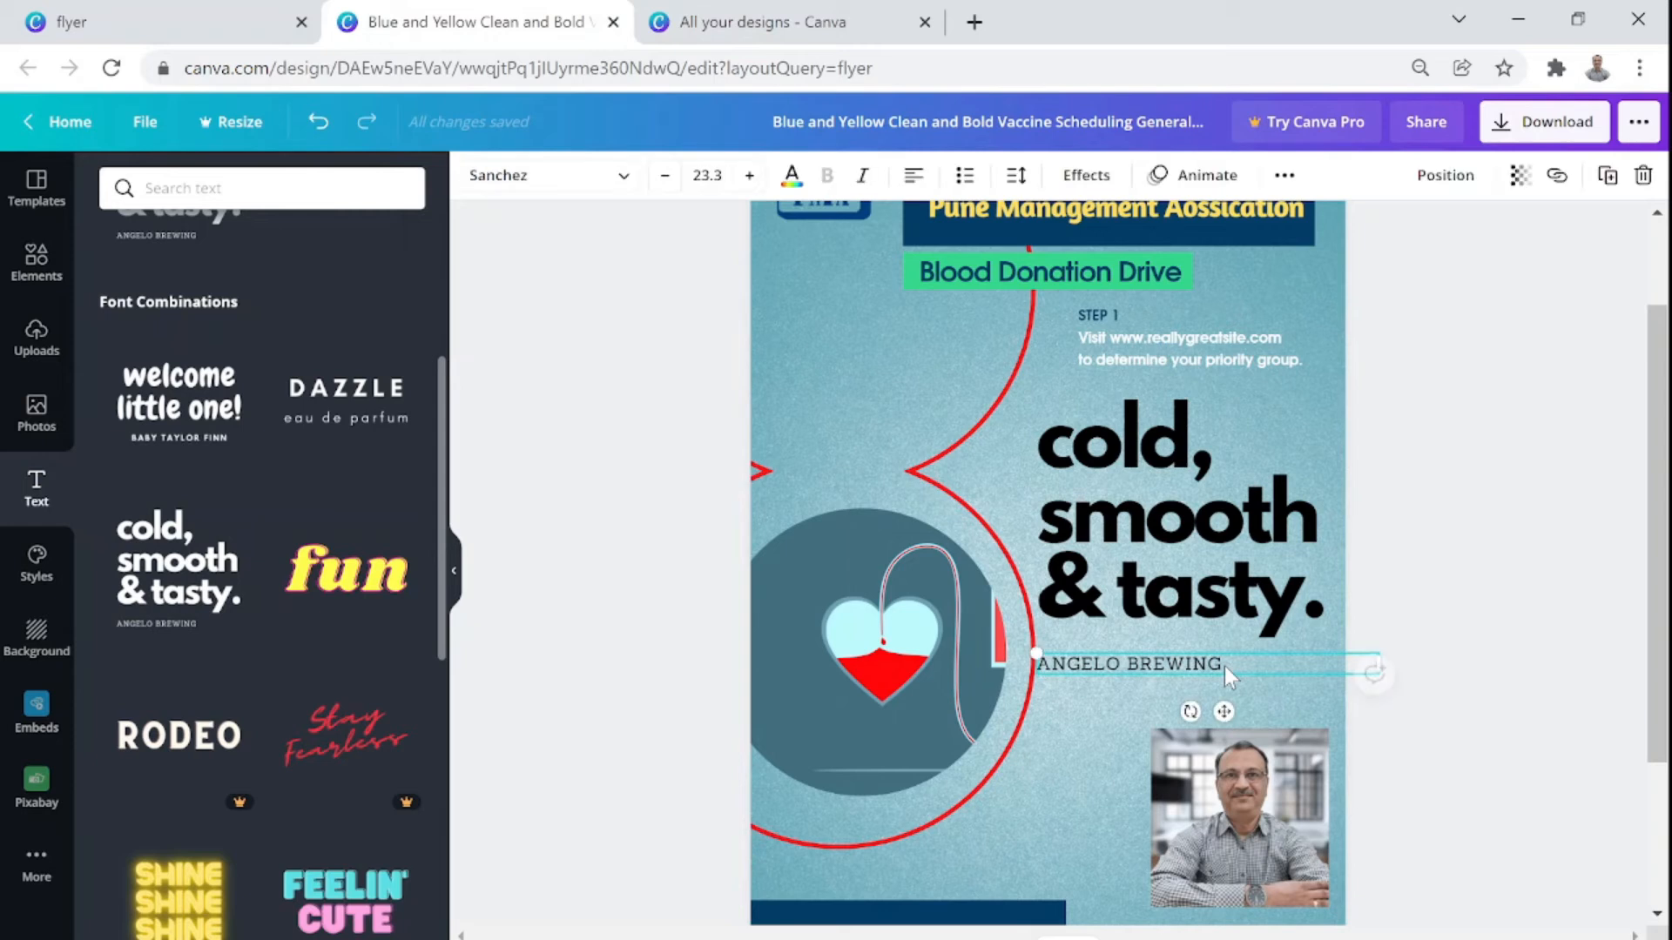
{"action": "key", "text": "Delete"}
Set the "cold, smooth & tasty." heading's font to Amal Light and shrink it to size 76.6
{"action": "left_click", "coordinate": [1186, 532]}
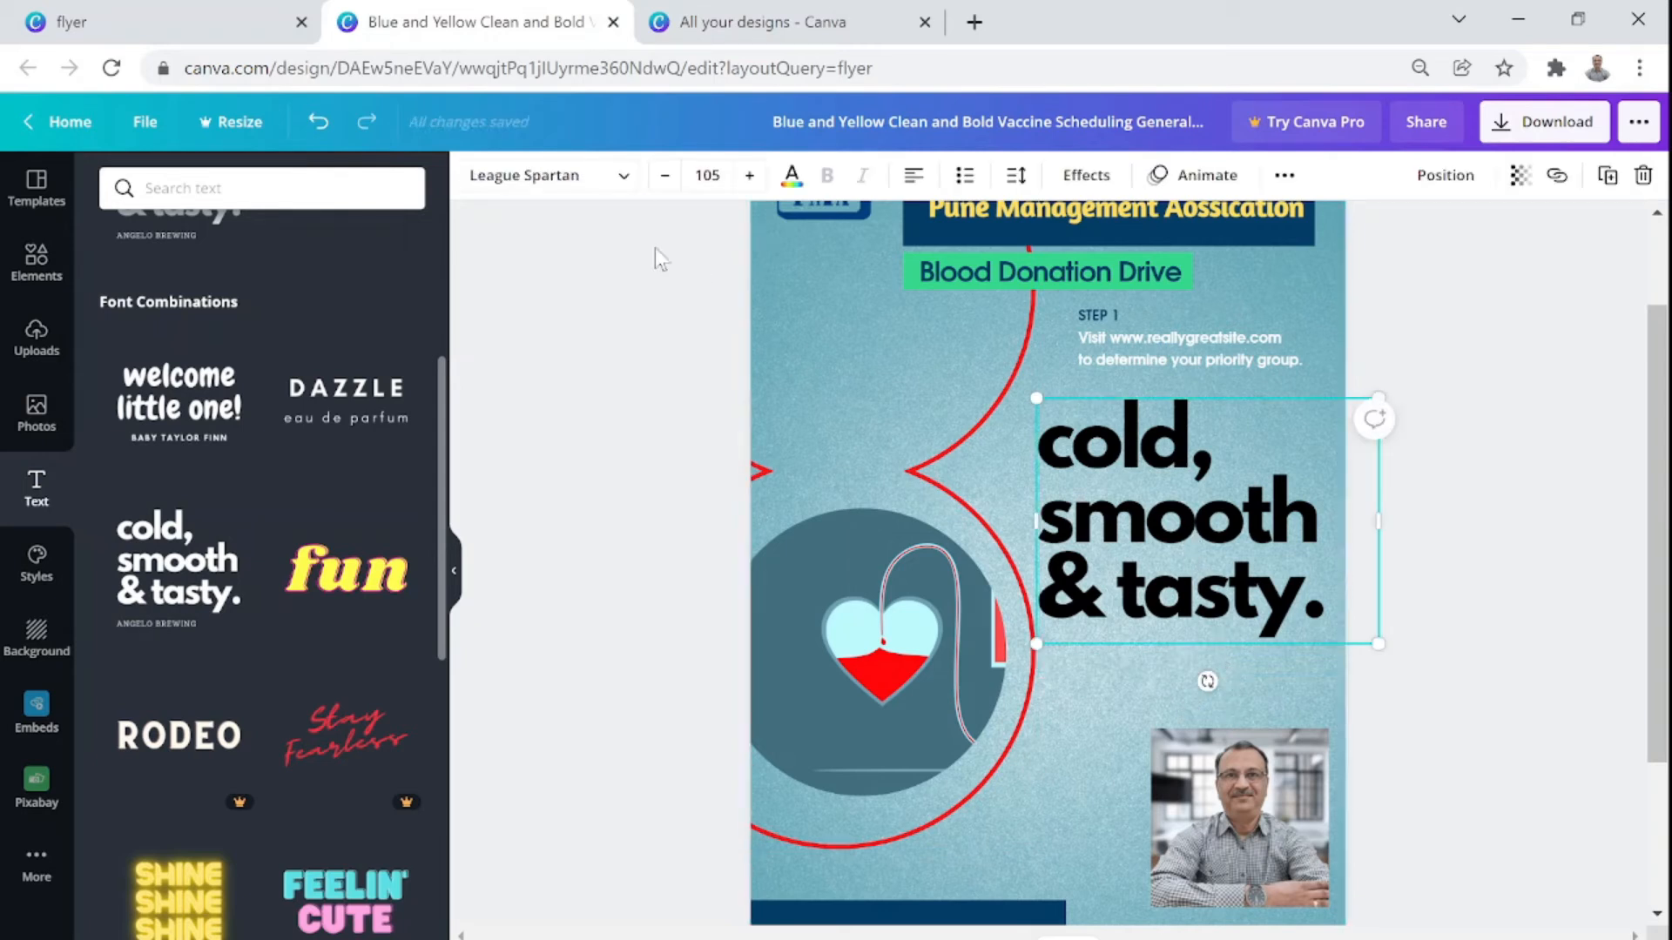
{"action": "left_click", "coordinate": [624, 177]}
{"action": "type", "text": "ama"}
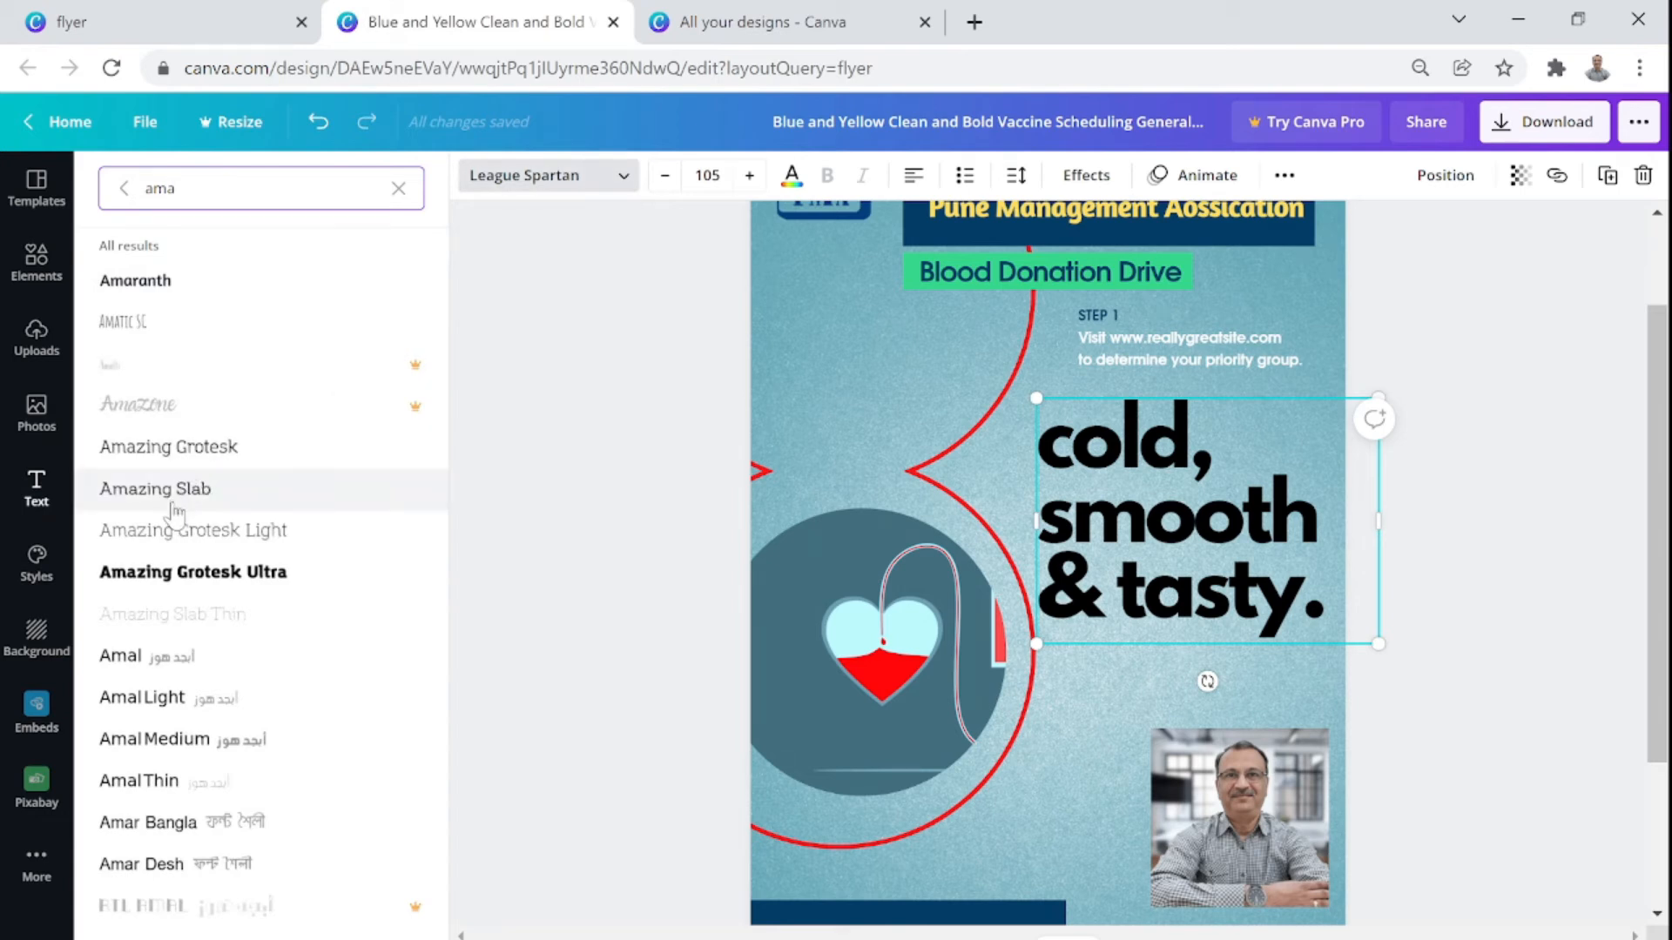
{"action": "left_click", "coordinate": [145, 705]}
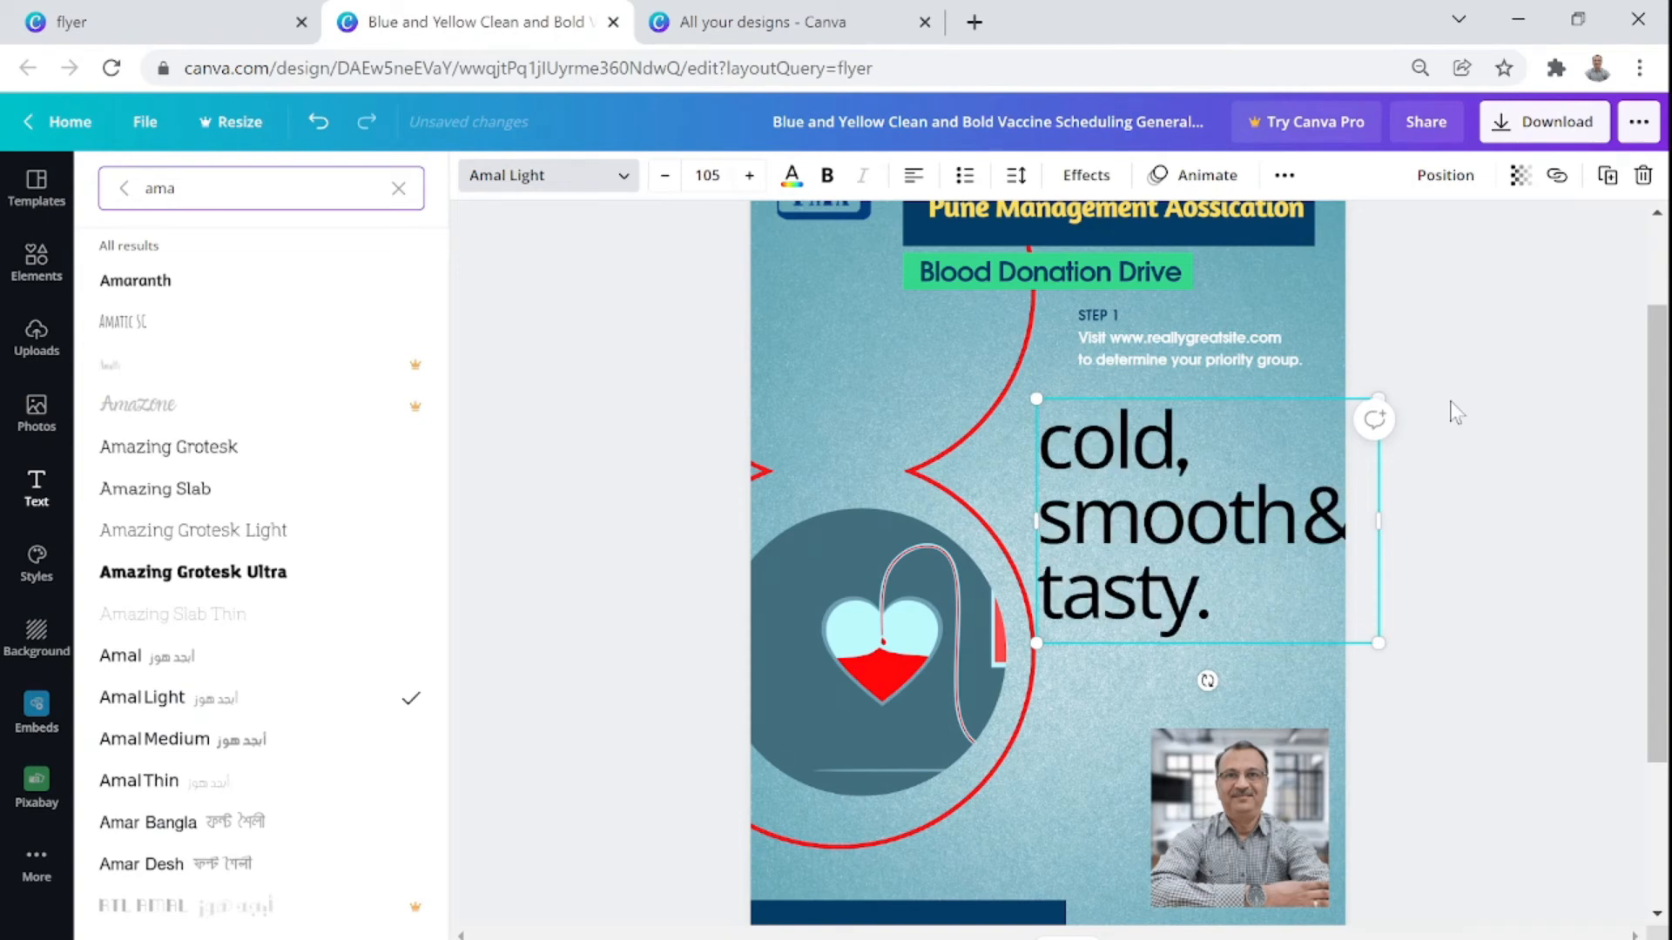
{"action": "left_click_drag", "start_coordinate": [1376, 402], "coordinate": [1286, 452]}
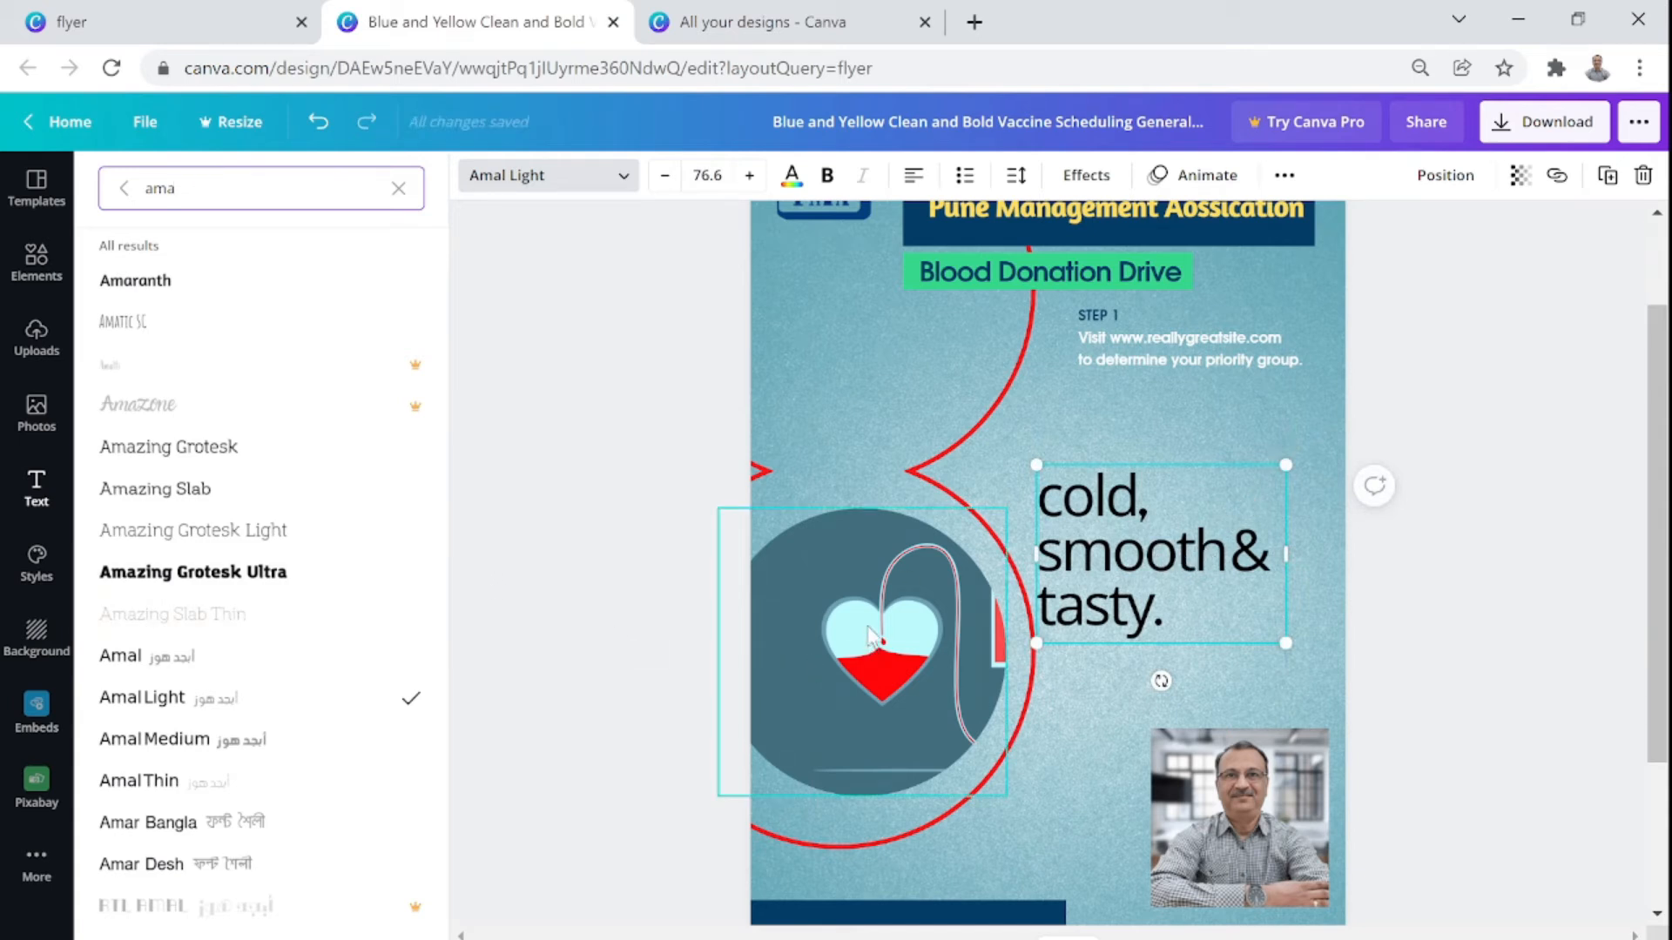
{"action": "key", "text": "BackSpace"}
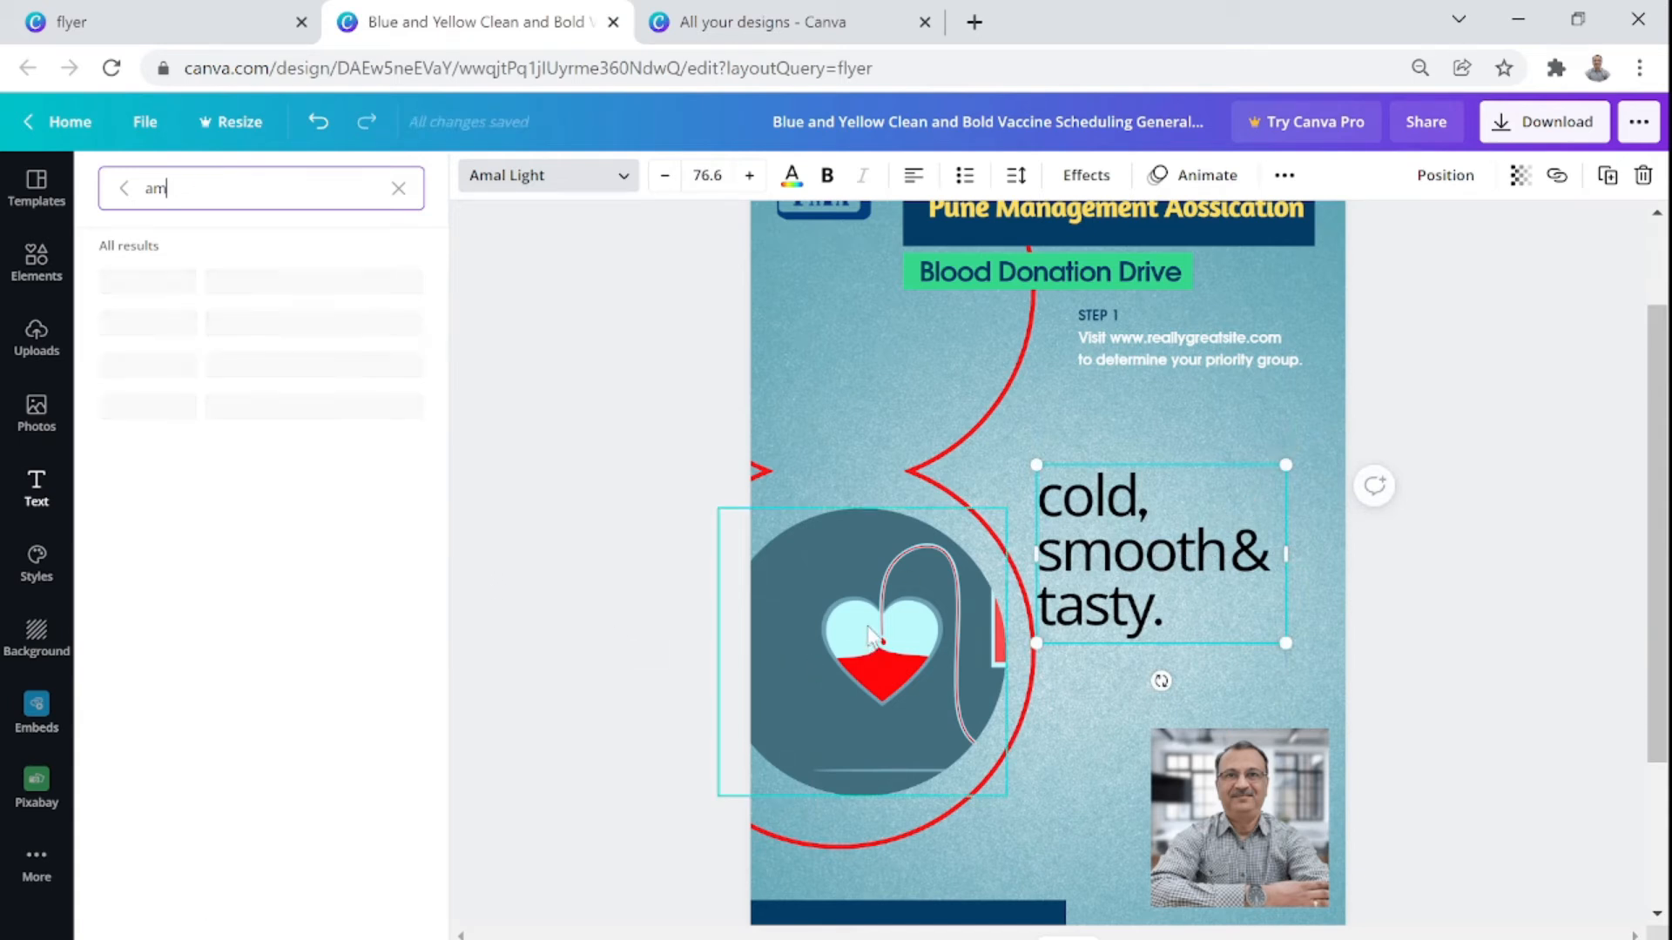
Try the "HUGE SALE" font combination on the flyer and delete it again
{"action": "left_click", "coordinate": [33, 497]}
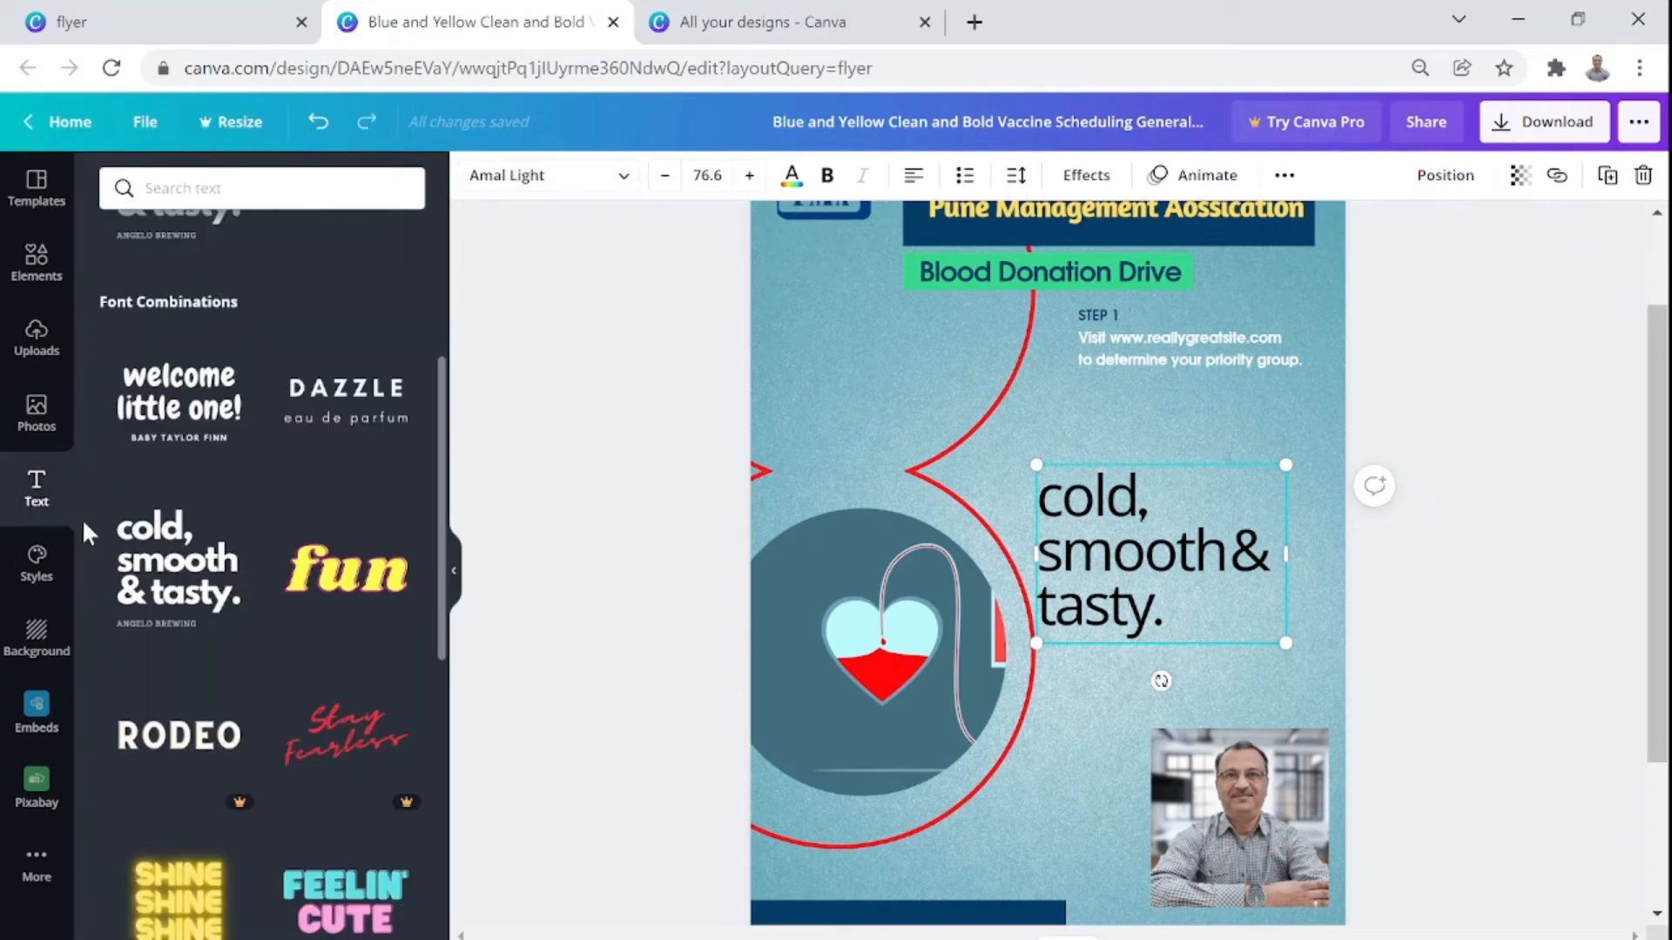
{"action": "scroll", "coordinate": [300, 581], "scroll_direction": "down", "scroll_amount": 6}
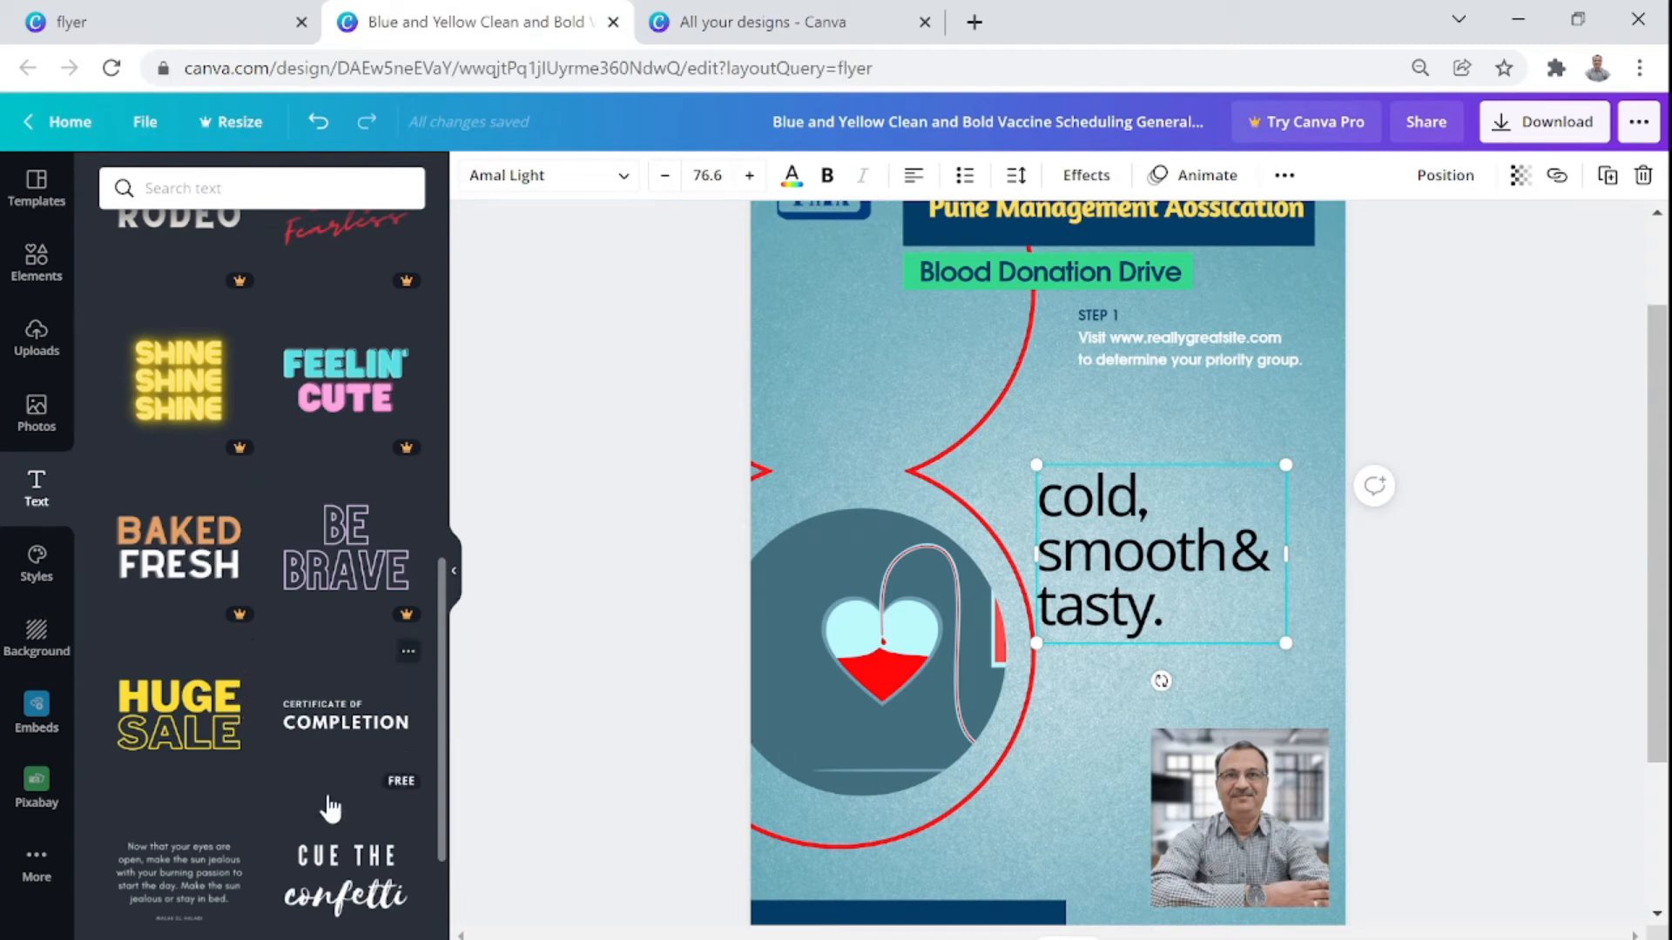
{"action": "left_click", "coordinate": [158, 733]}
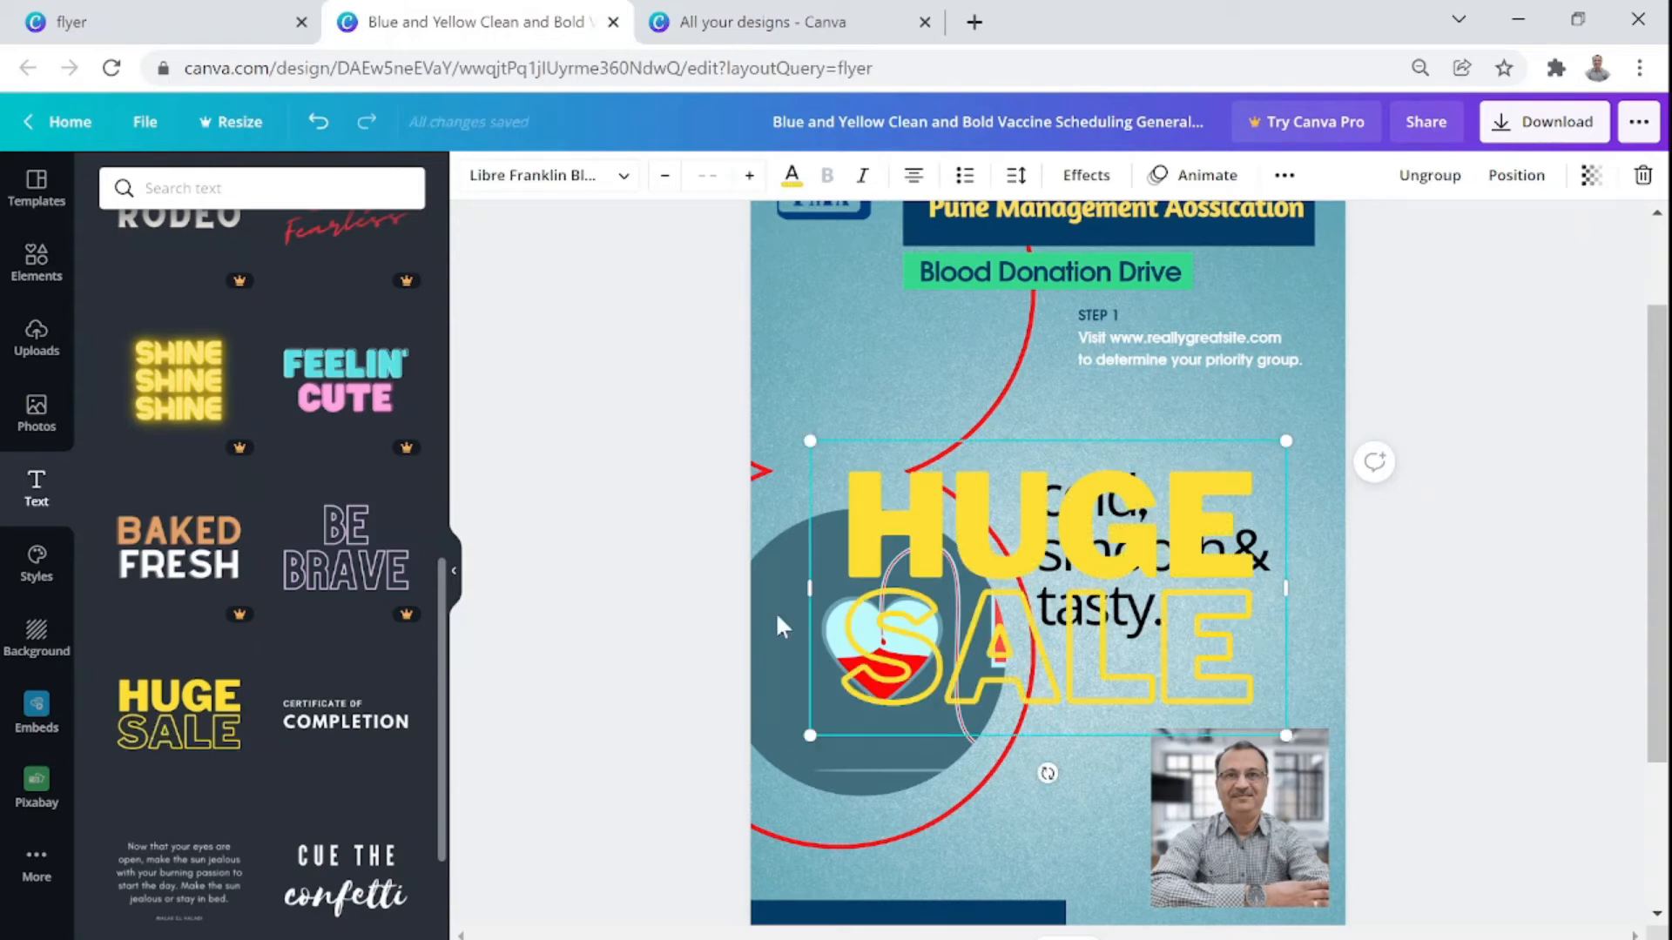
{"action": "key", "text": "Delete"}
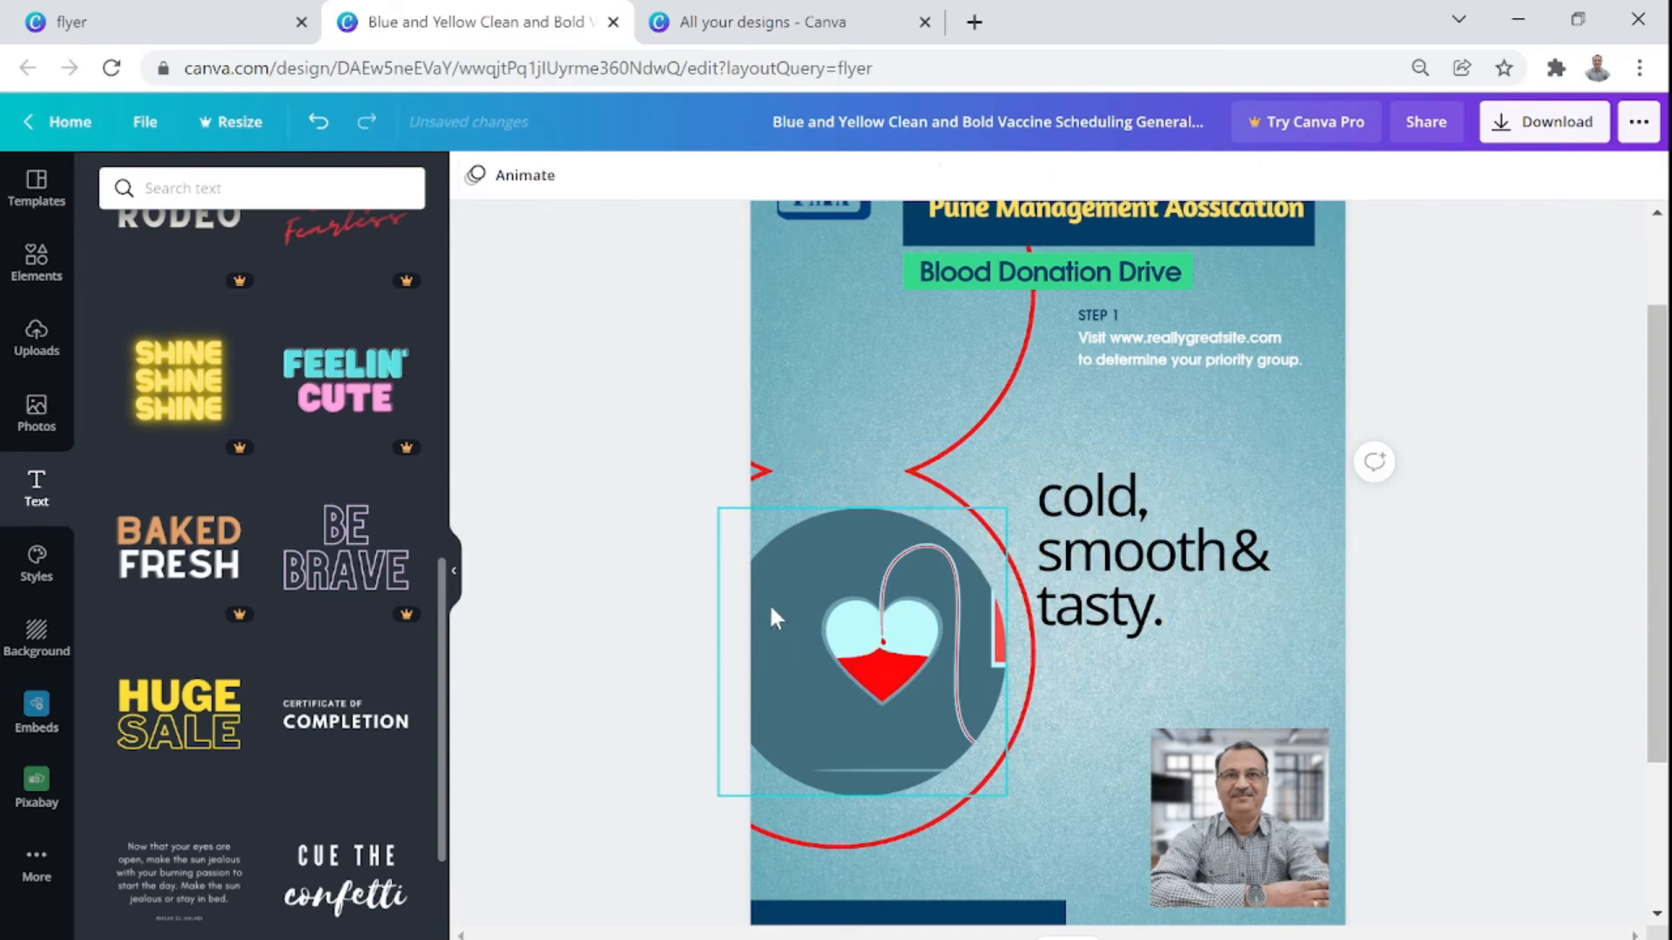
Replace the "cold, smooth & tasty." heading with the free "CERTIFICATE OF COMPLETION" font combination, placed between the STEP 1 text and the portrait photo
{"action": "left_click", "coordinate": [1175, 540]}
{"action": "key", "text": "Delete"}
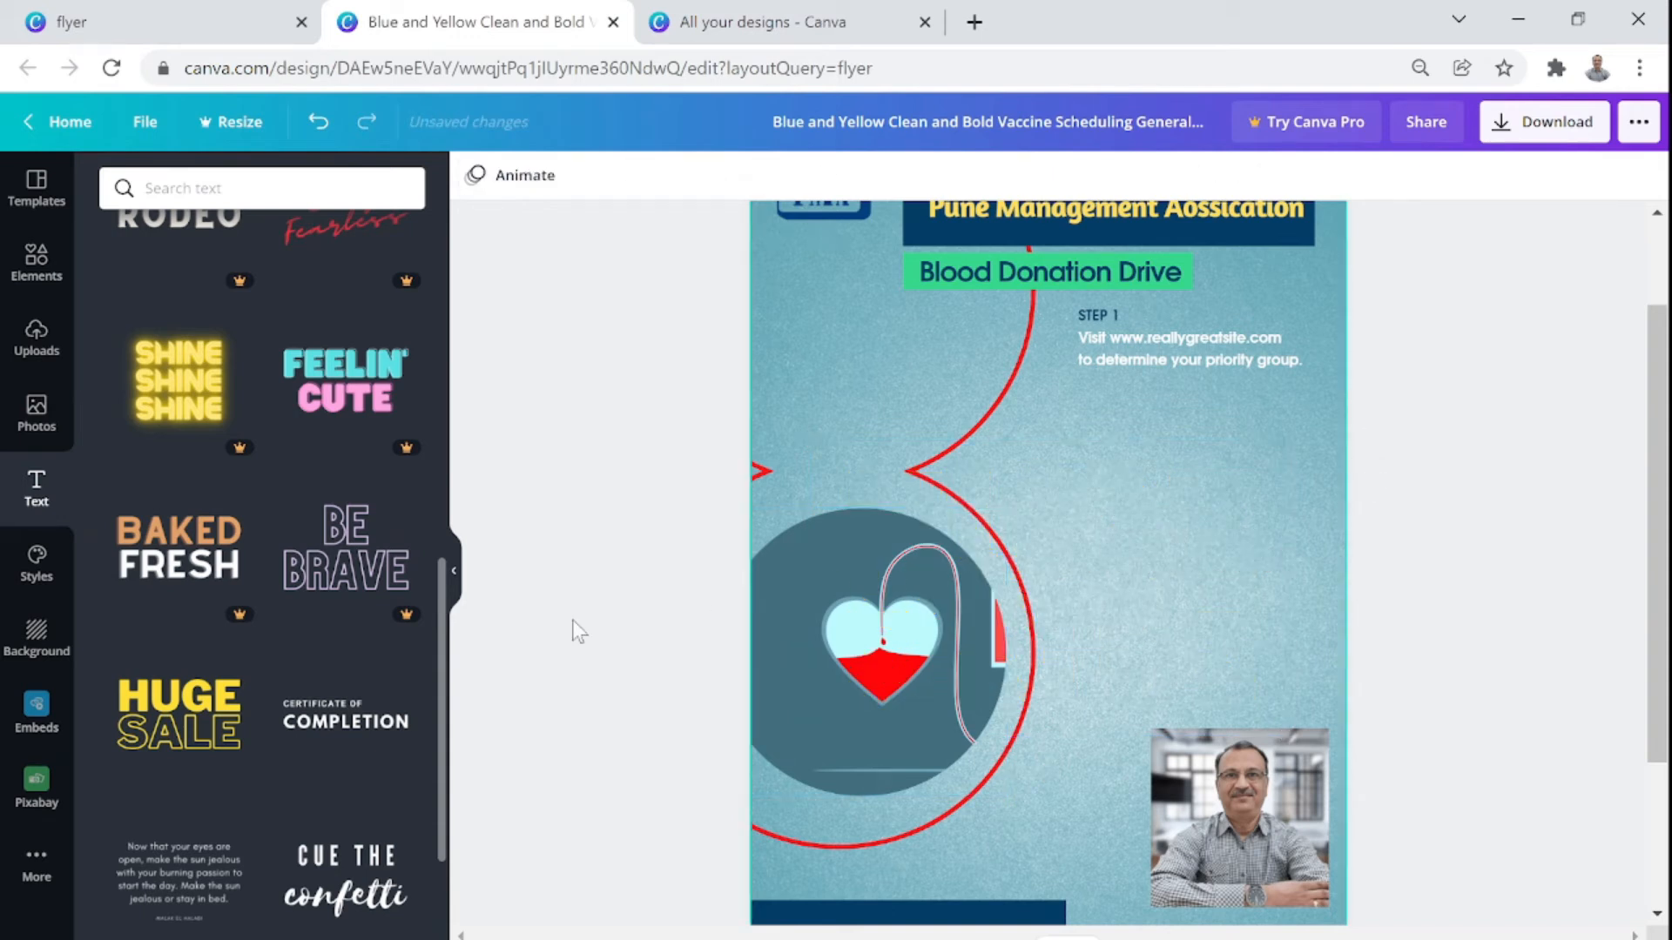
{"action": "left_click", "coordinate": [345, 758]}
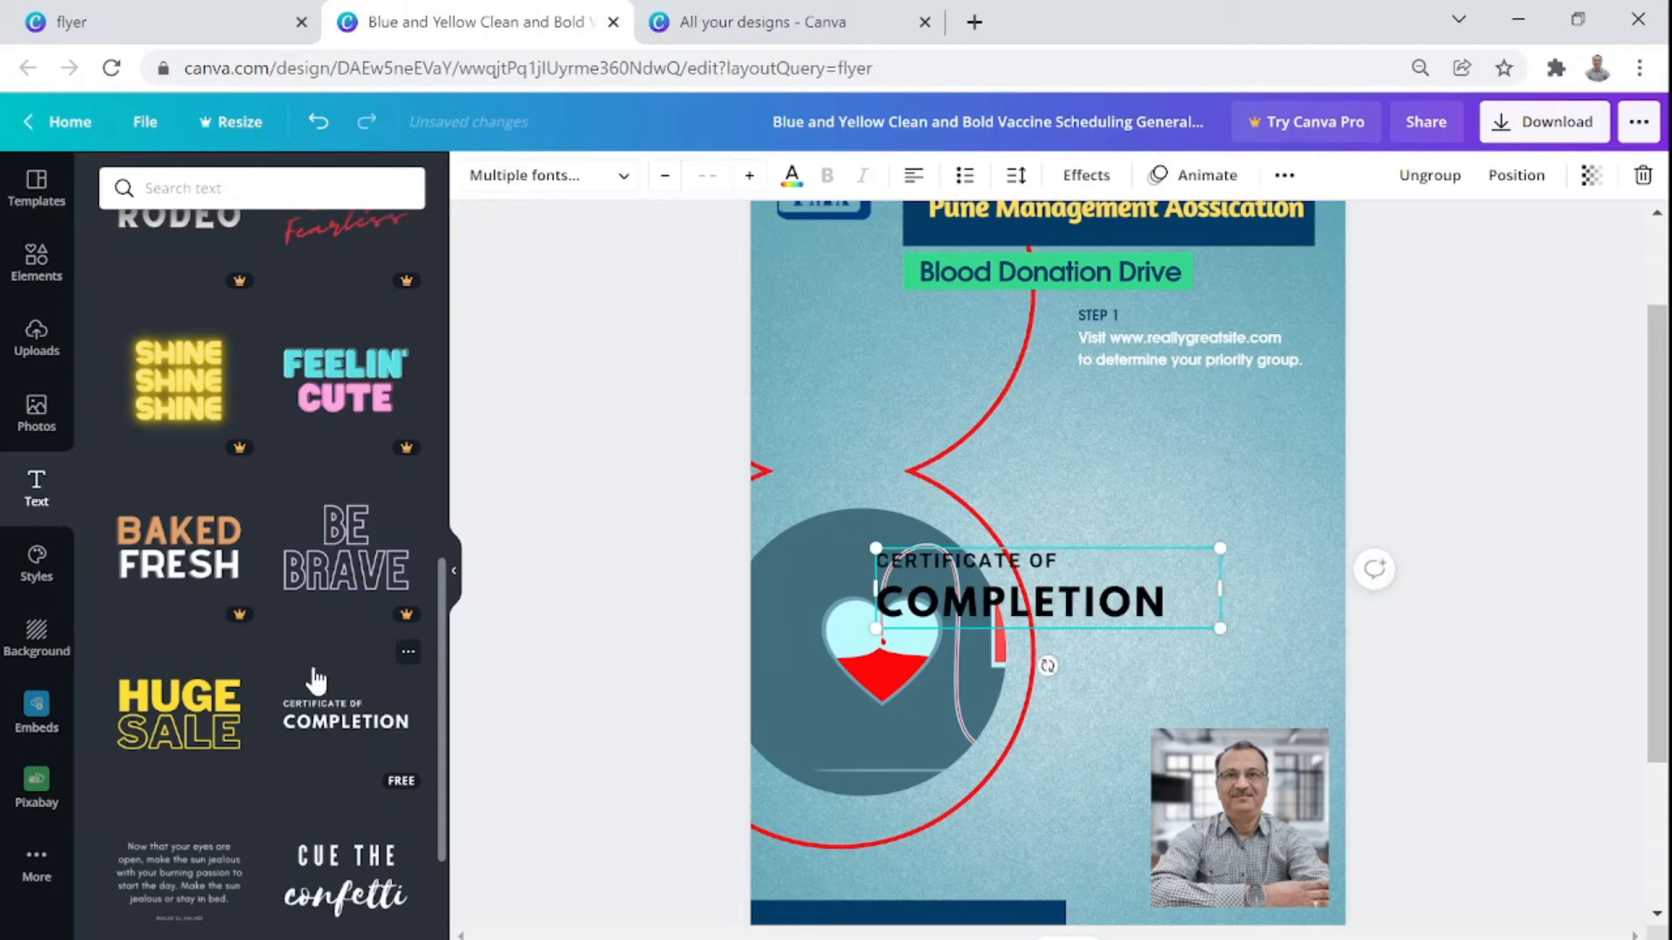
{"action": "left_click", "coordinate": [1469, 577]}
{"action": "left_click", "coordinate": [1125, 613]}
{"action": "left_click_drag", "start_coordinate": [1125, 612], "coordinate": [1256, 491]}
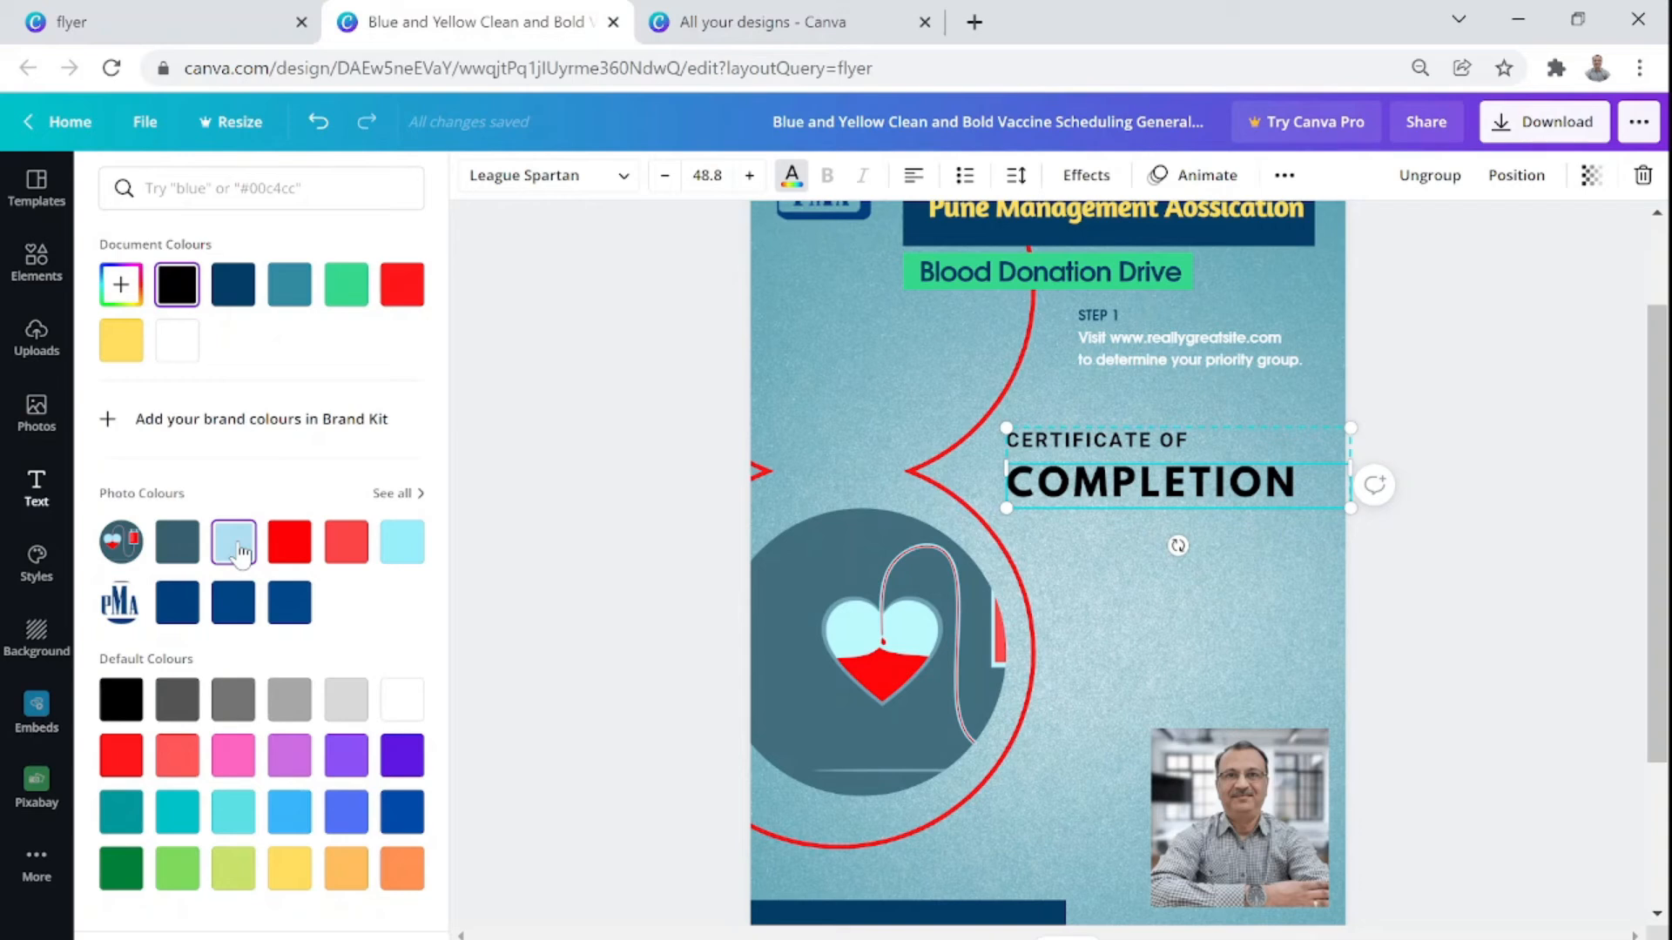
Recolour the "COMPLETION" line white and deselect the text
{"action": "left_click", "coordinate": [234, 812]}
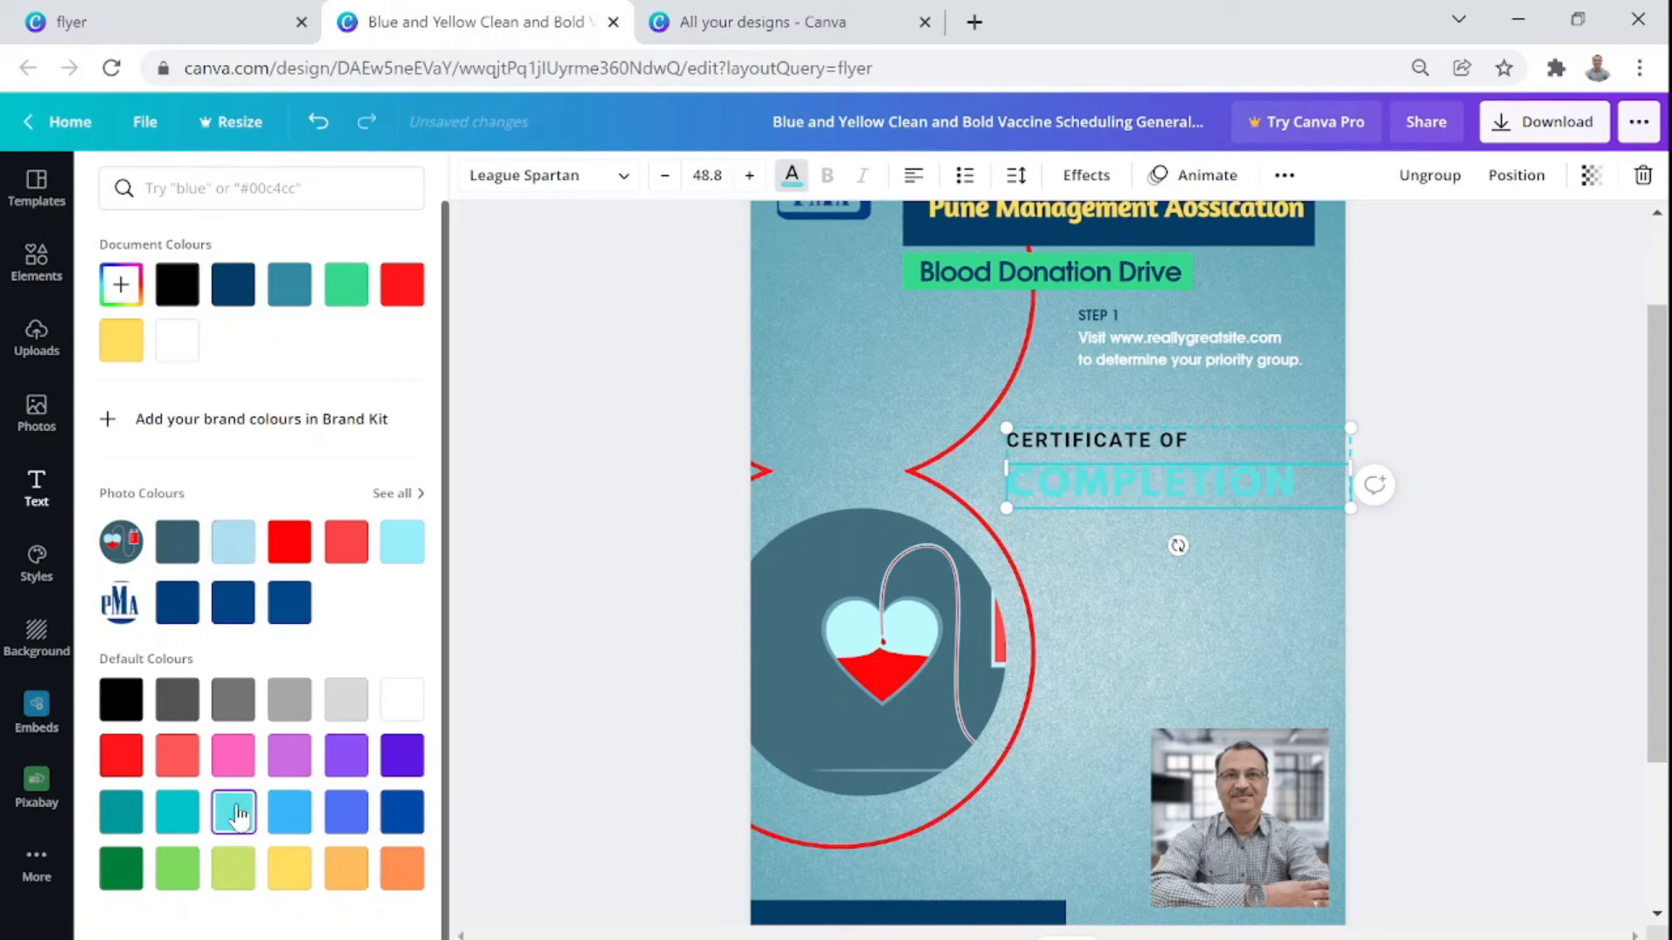
{"action": "left_click", "coordinate": [394, 702]}
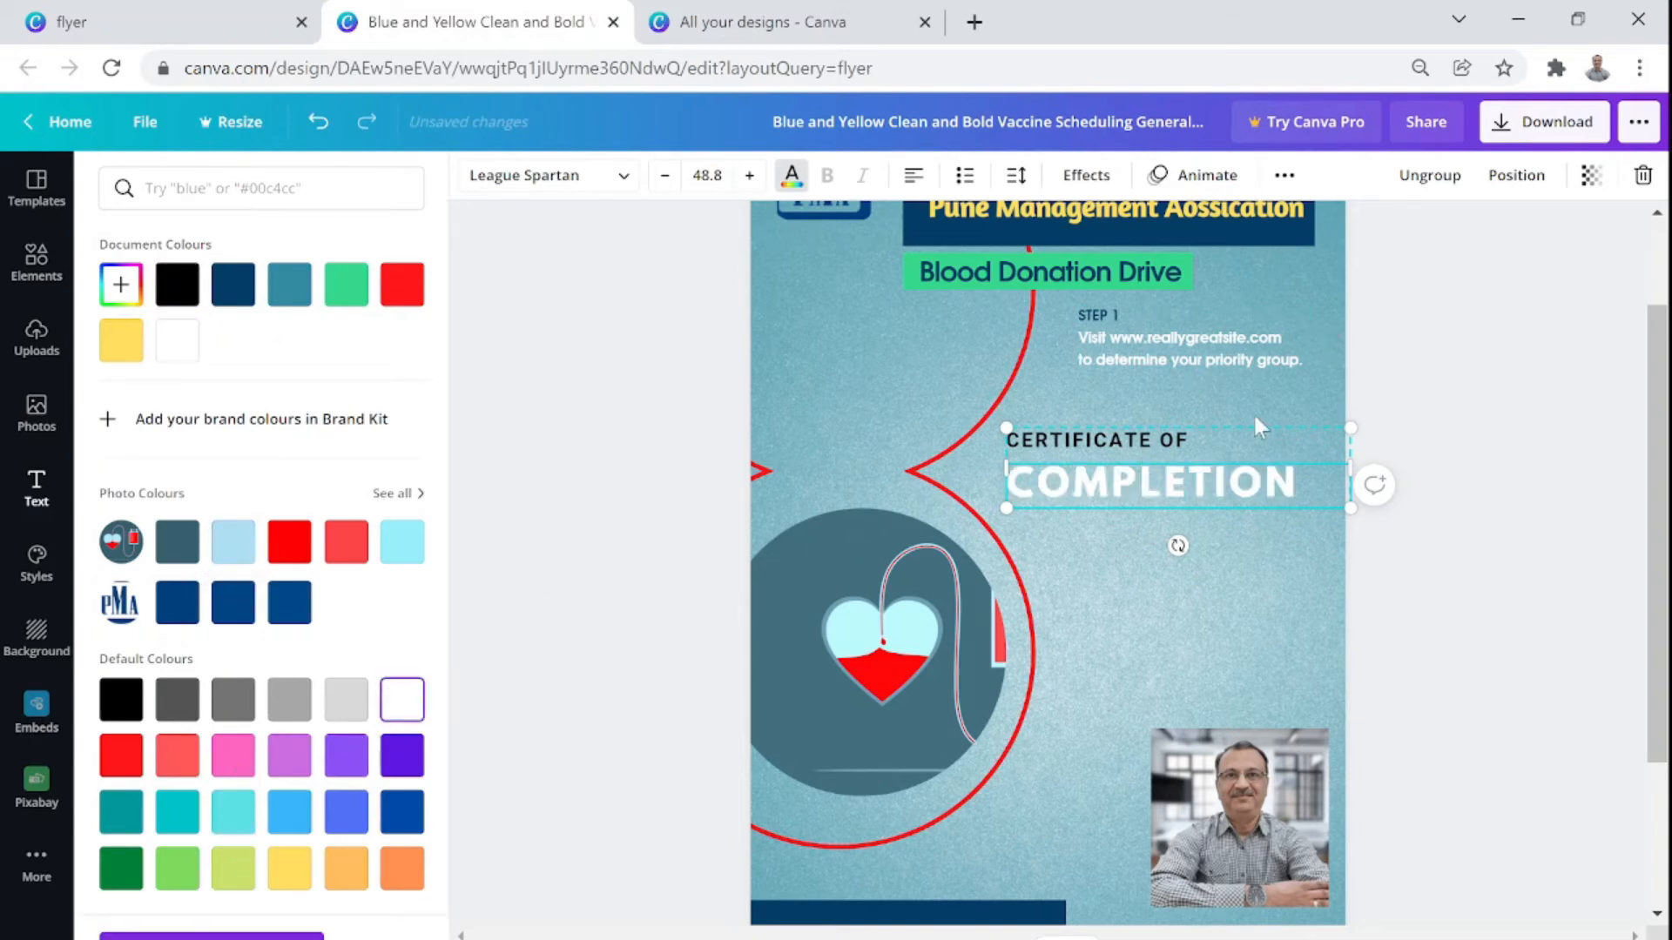
{"action": "left_click", "coordinate": [1532, 410]}
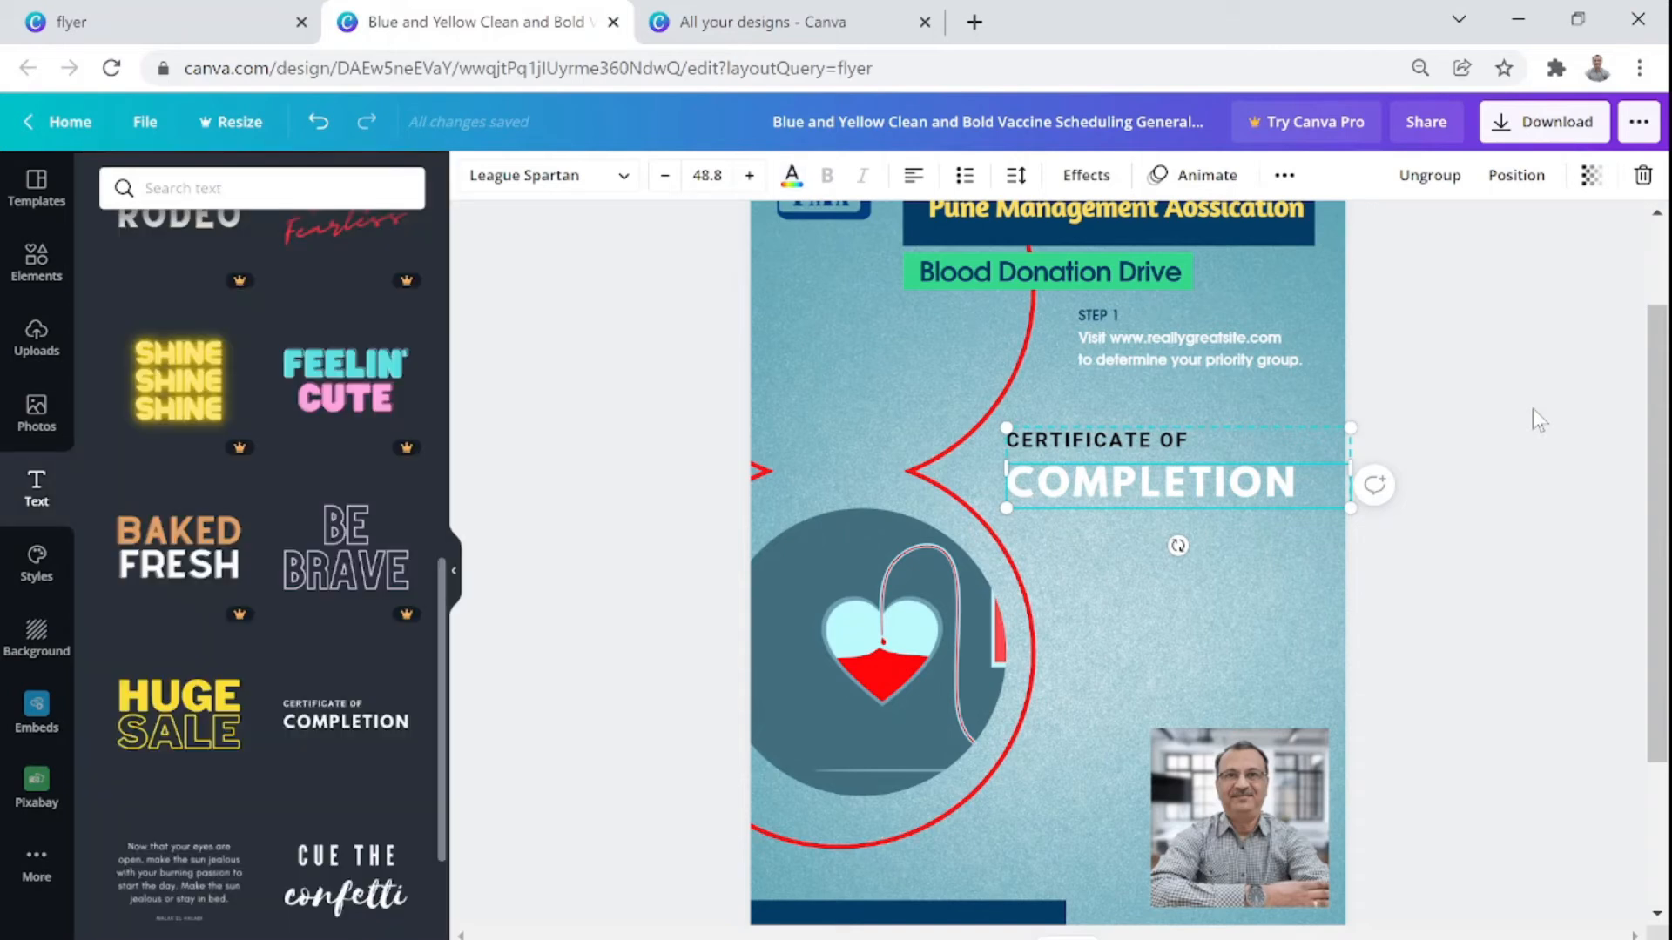
{"action": "left_click", "coordinate": [1533, 410]}
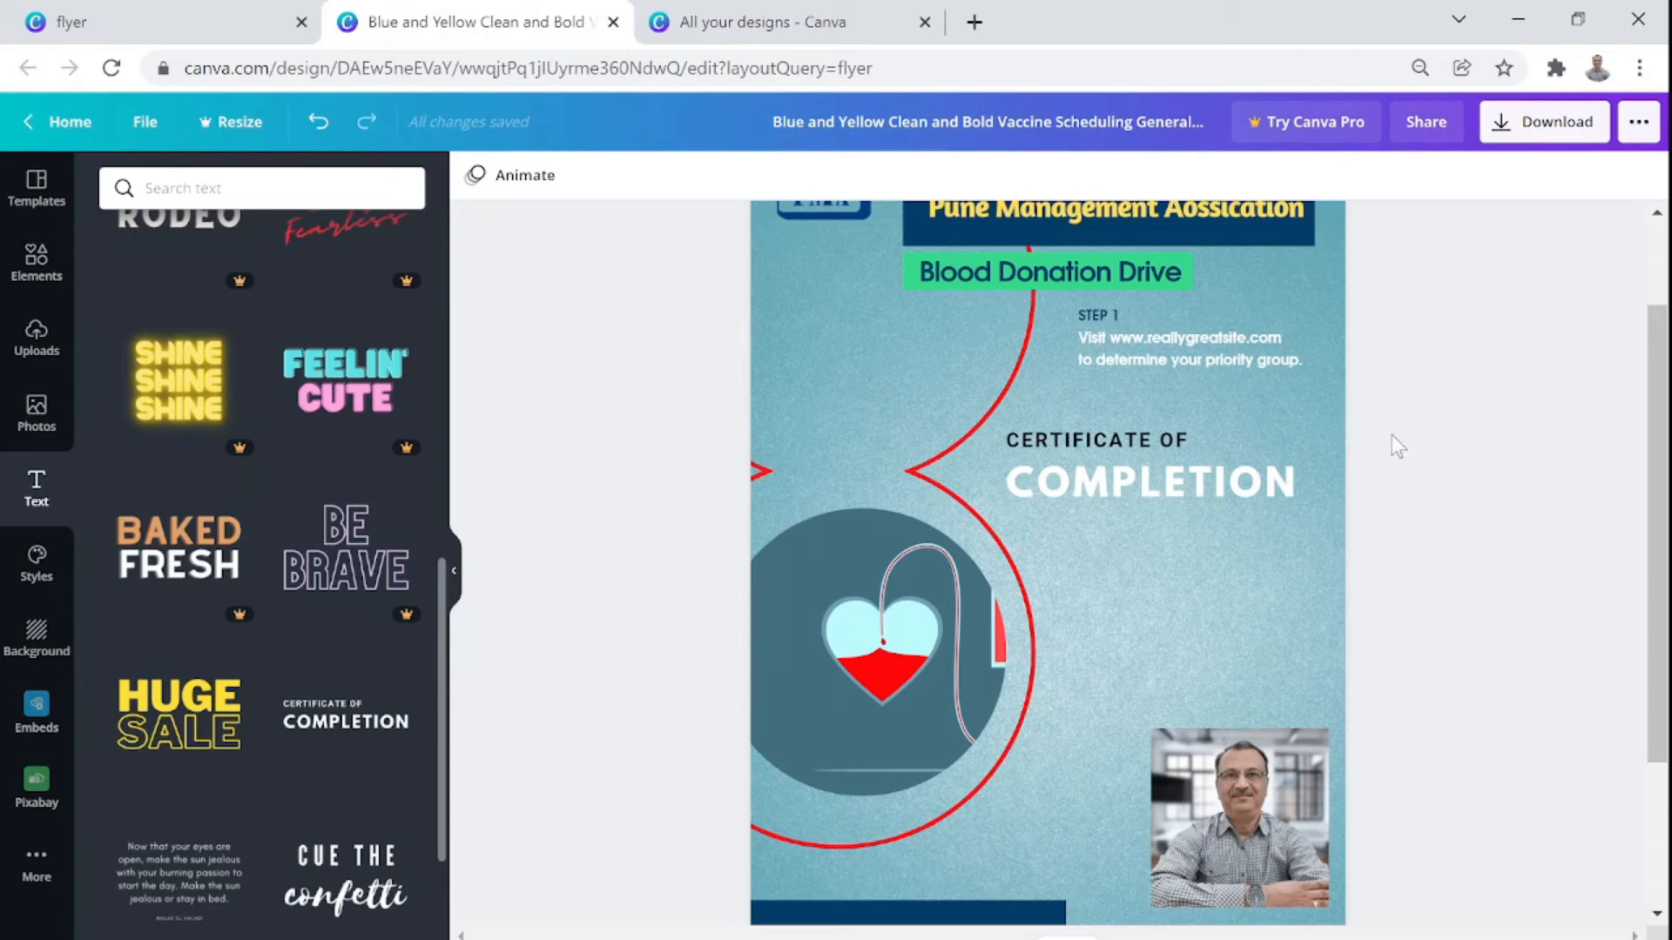
{"action": "left_click", "coordinate": [1215, 485]}
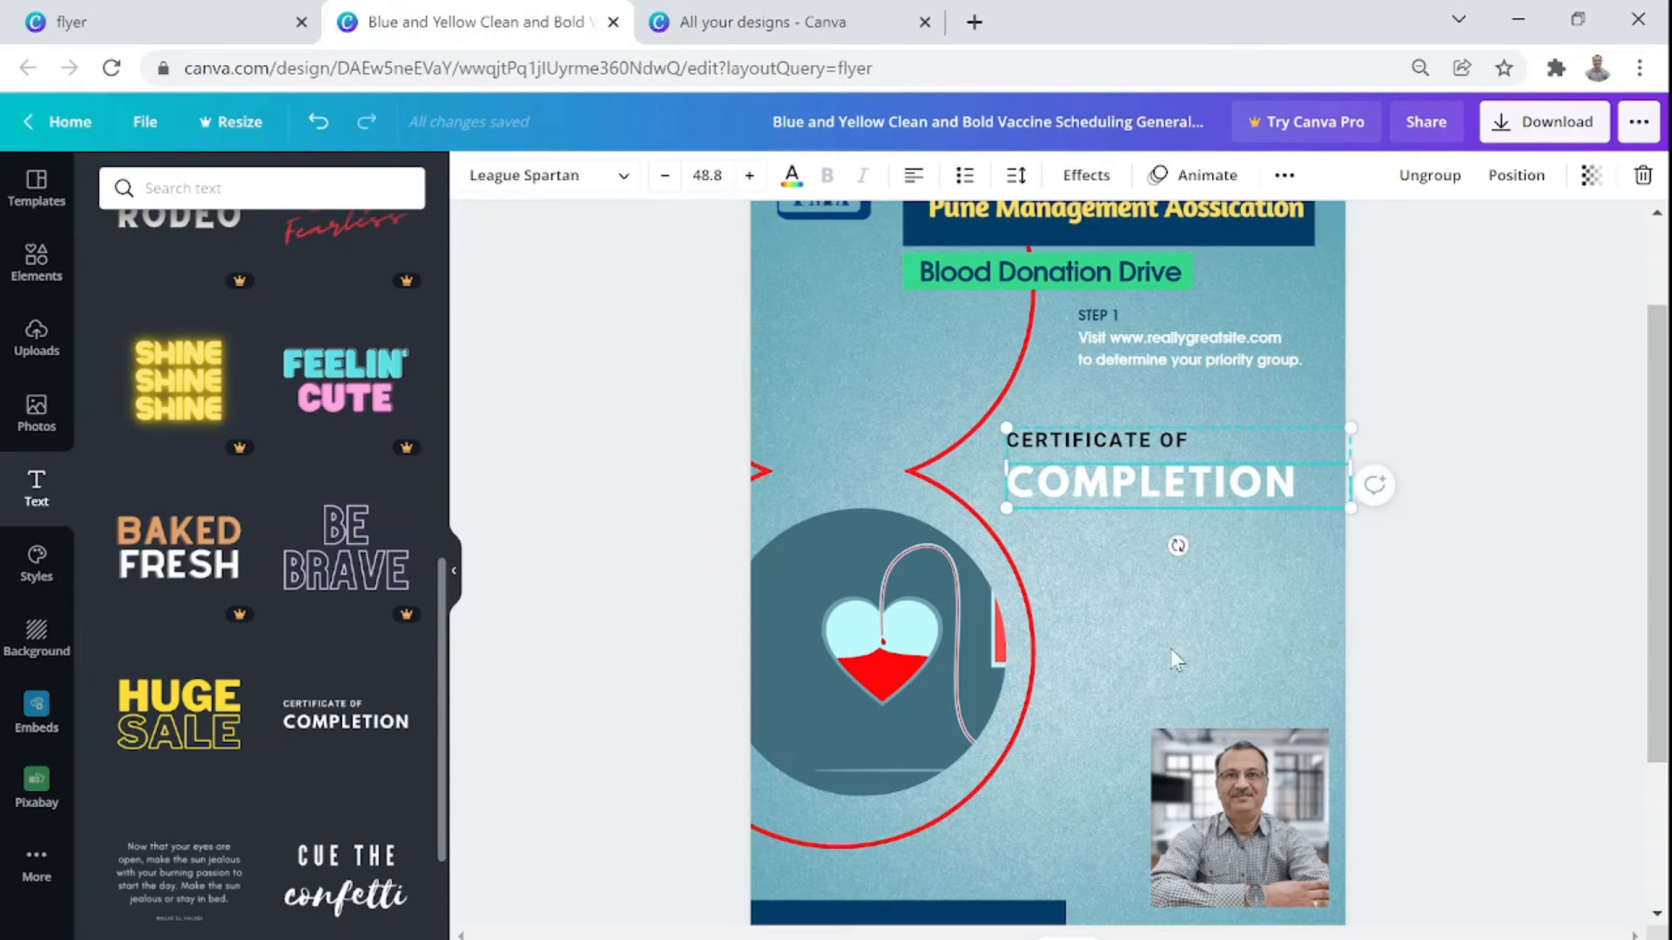
{"action": "left_click", "coordinate": [1519, 582]}
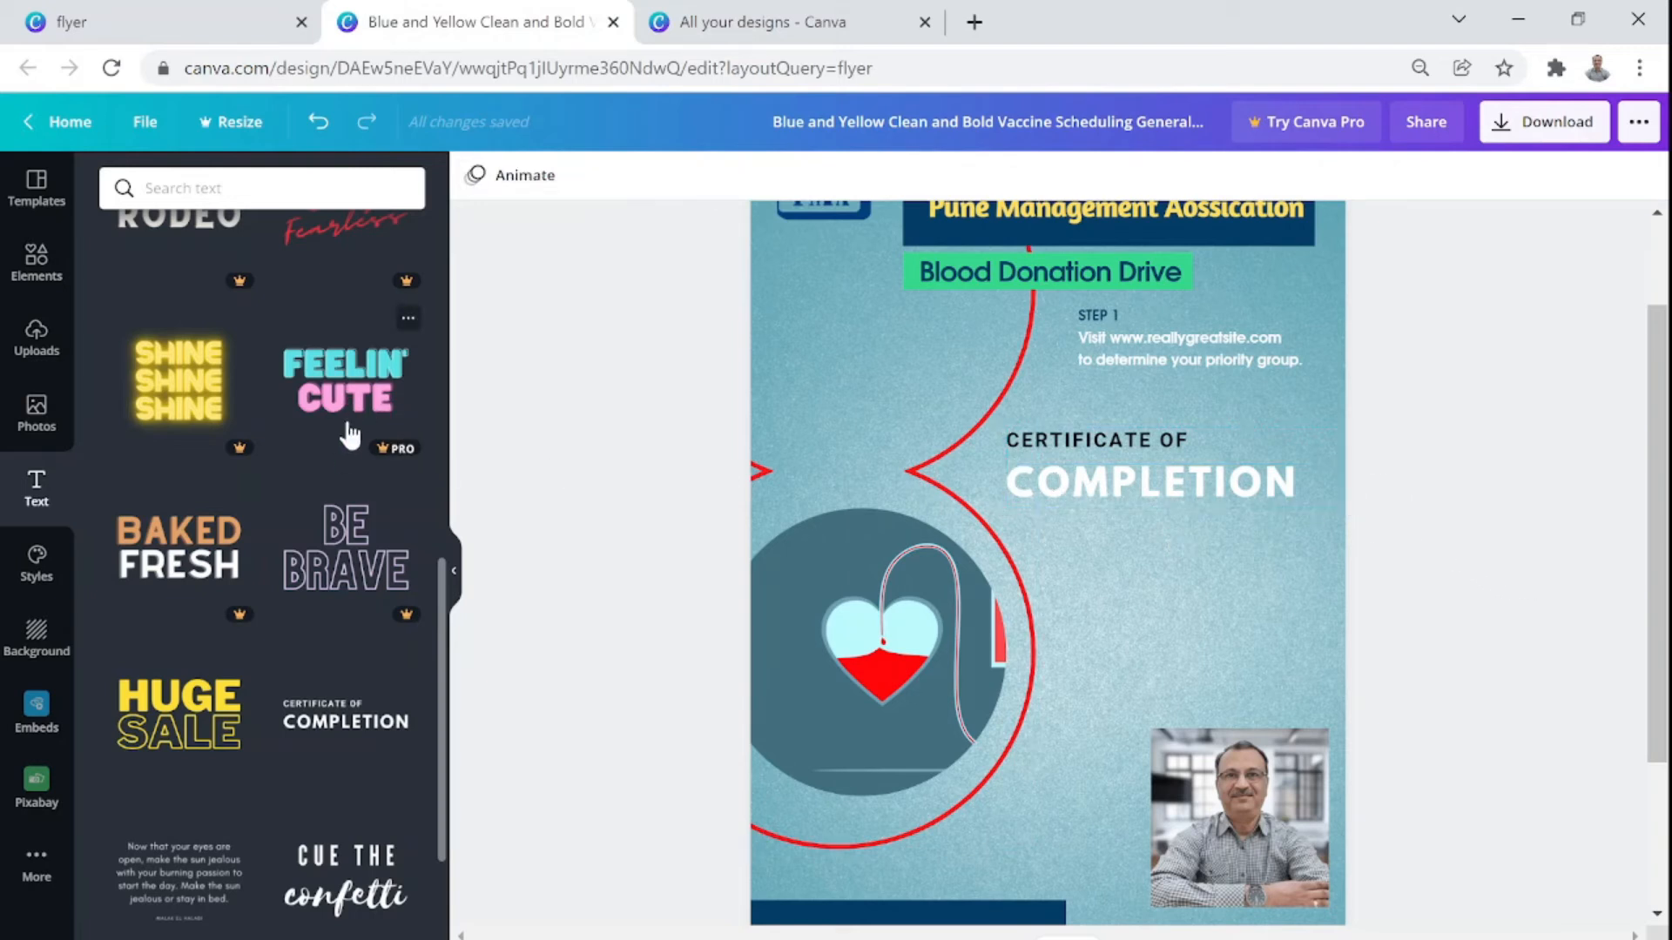
Add a free square shape and reshape it into a wide banner around the "CERTIFICATE OF COMPLETION" text
{"action": "left_click", "coordinate": [38, 278]}
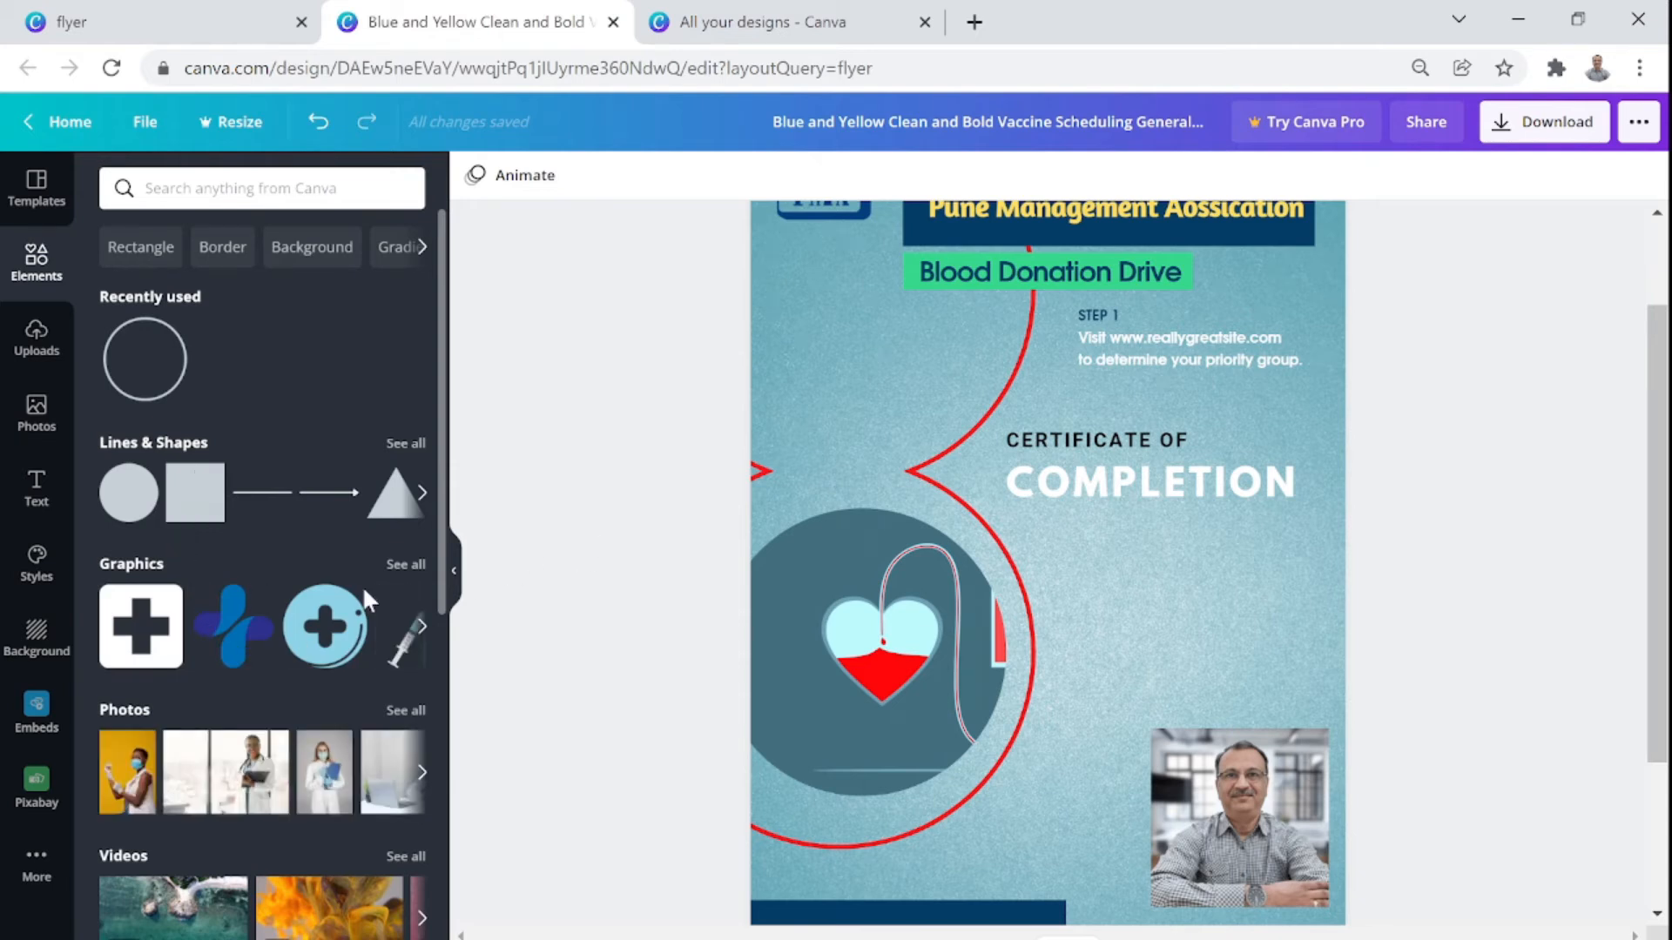
{"action": "left_click", "coordinate": [406, 444]}
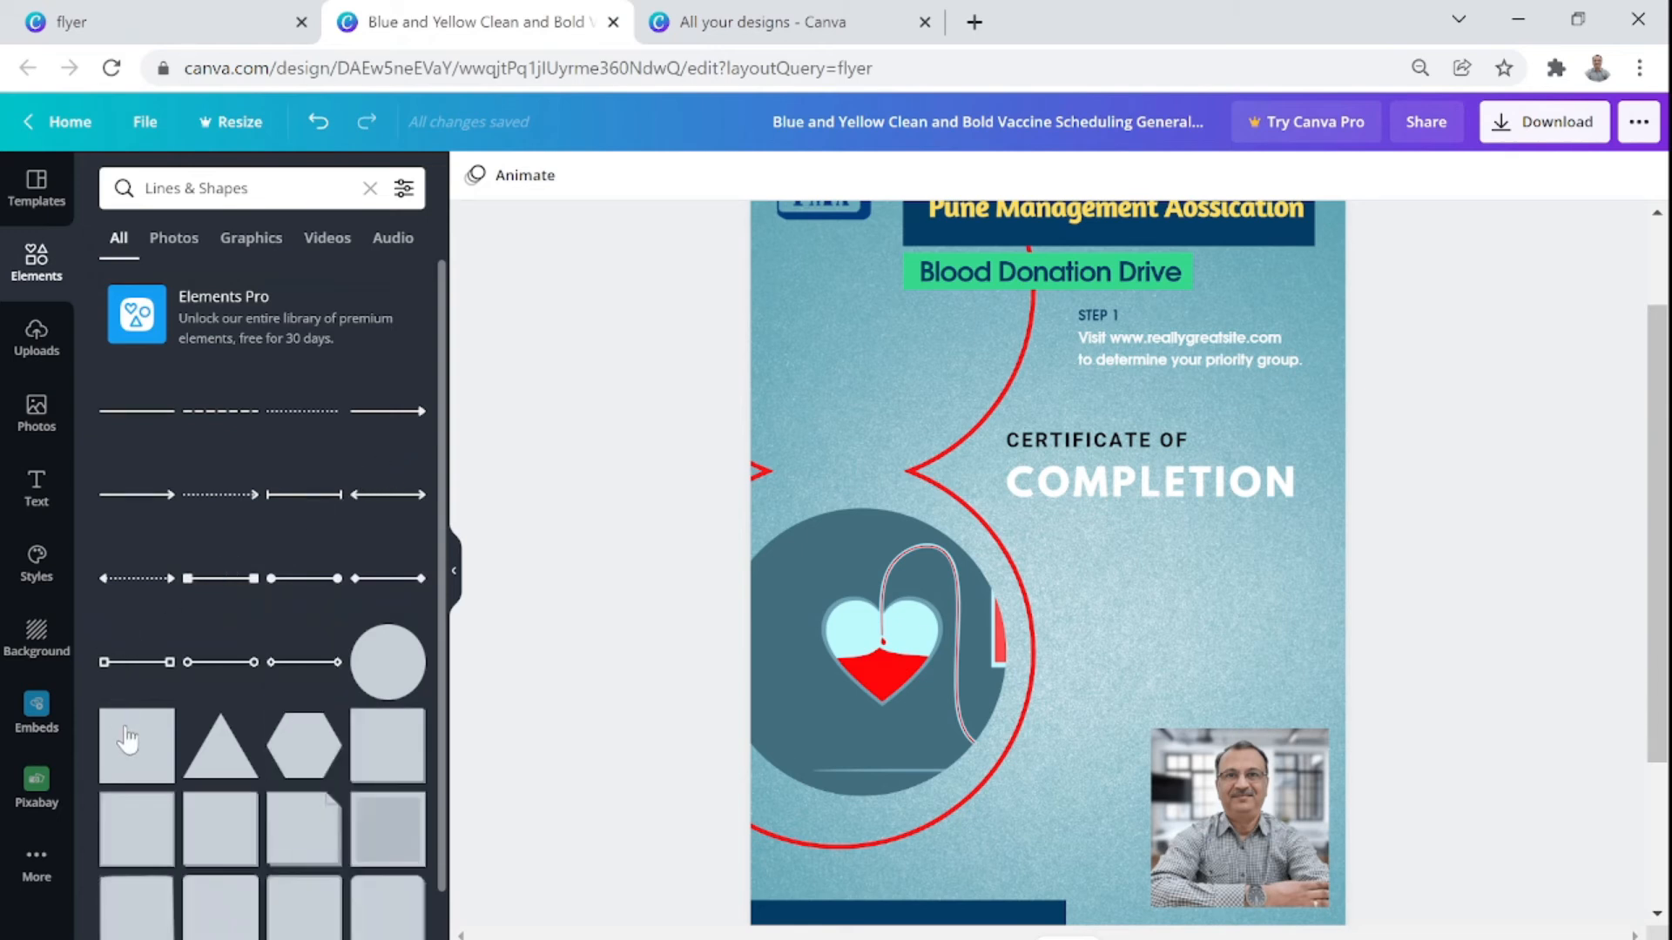
{"action": "mouse_move", "coordinate": [128, 740]}
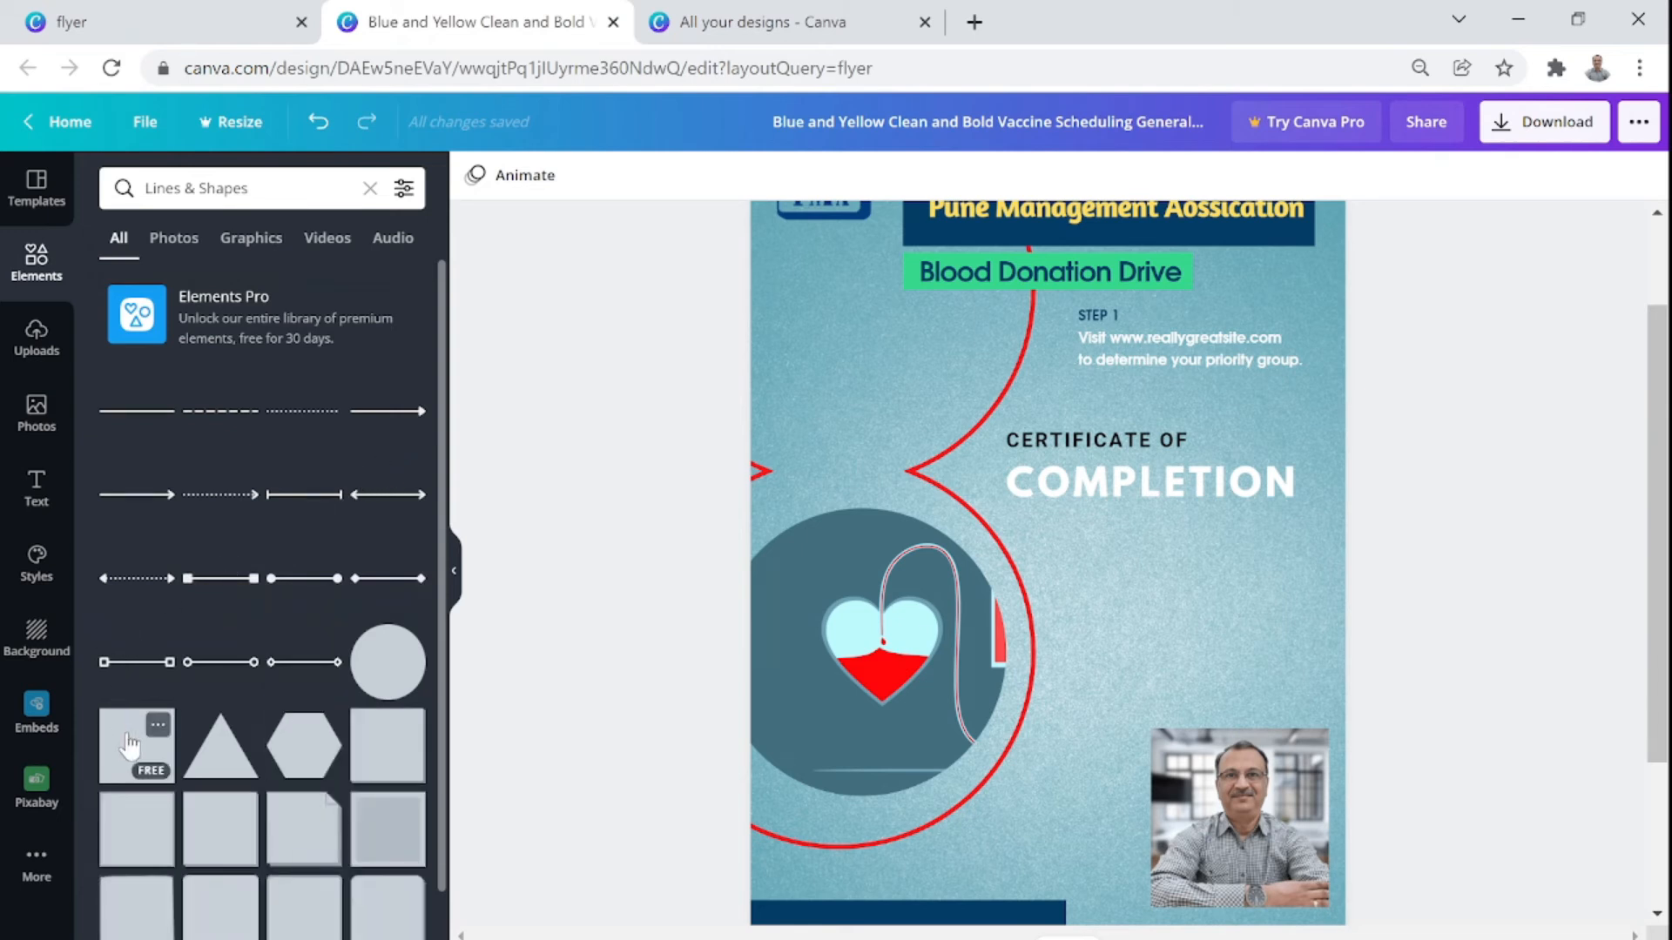
{"action": "left_click", "coordinate": [128, 745]}
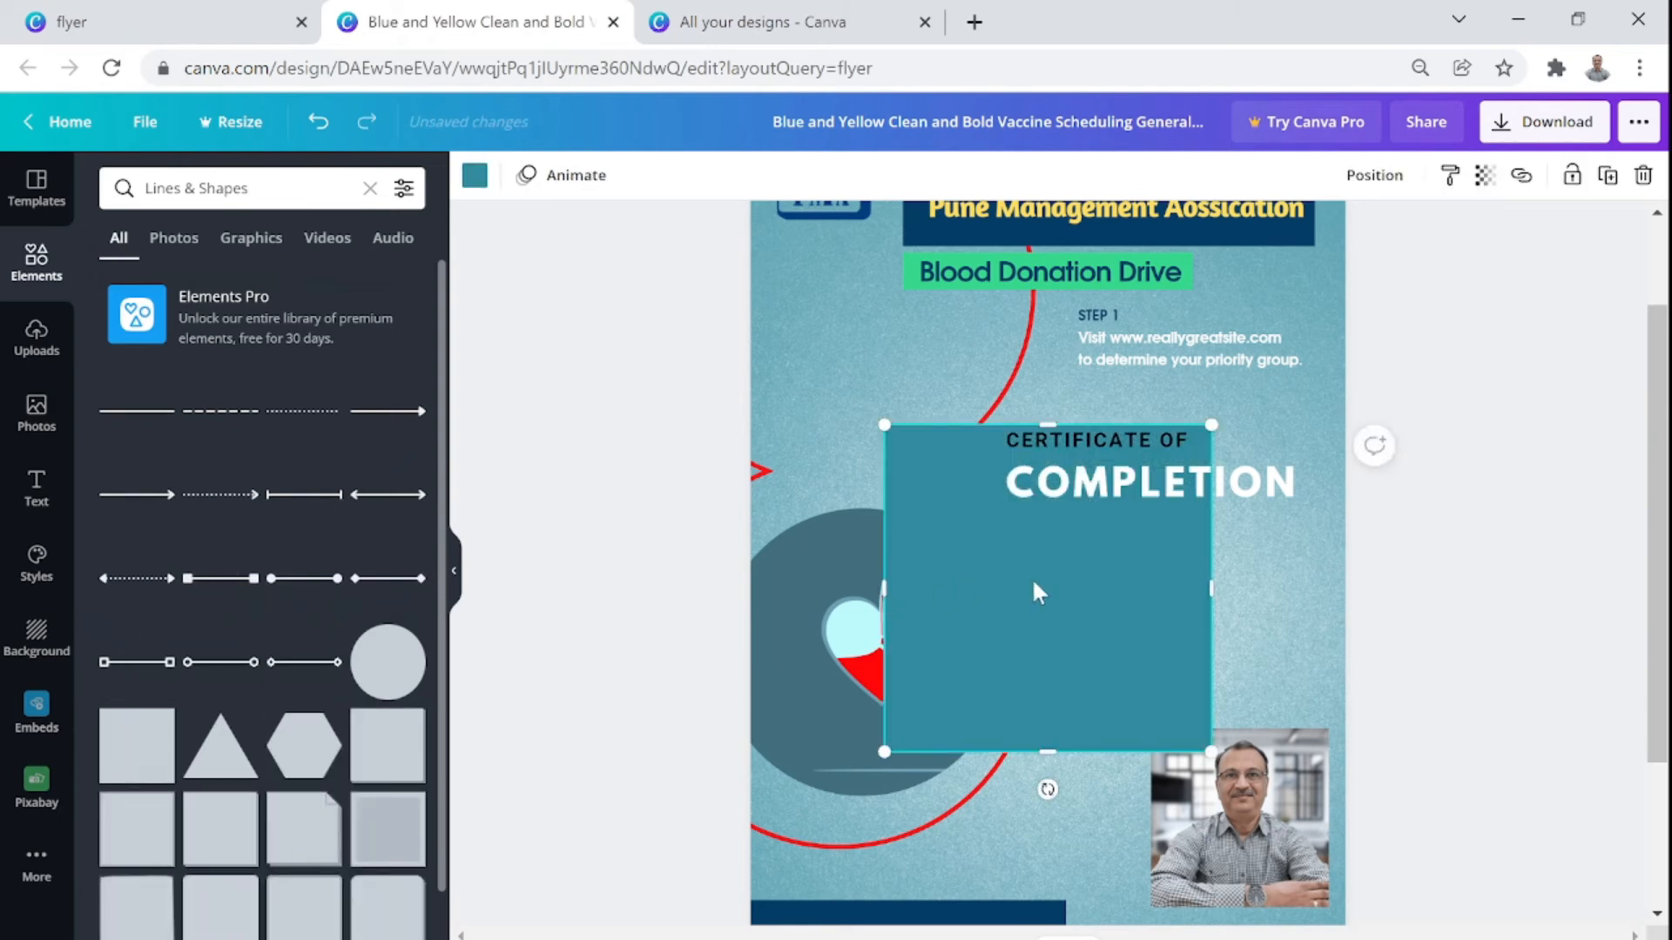
{"action": "left_click_drag", "start_coordinate": [1088, 511], "coordinate": [1074, 545]}
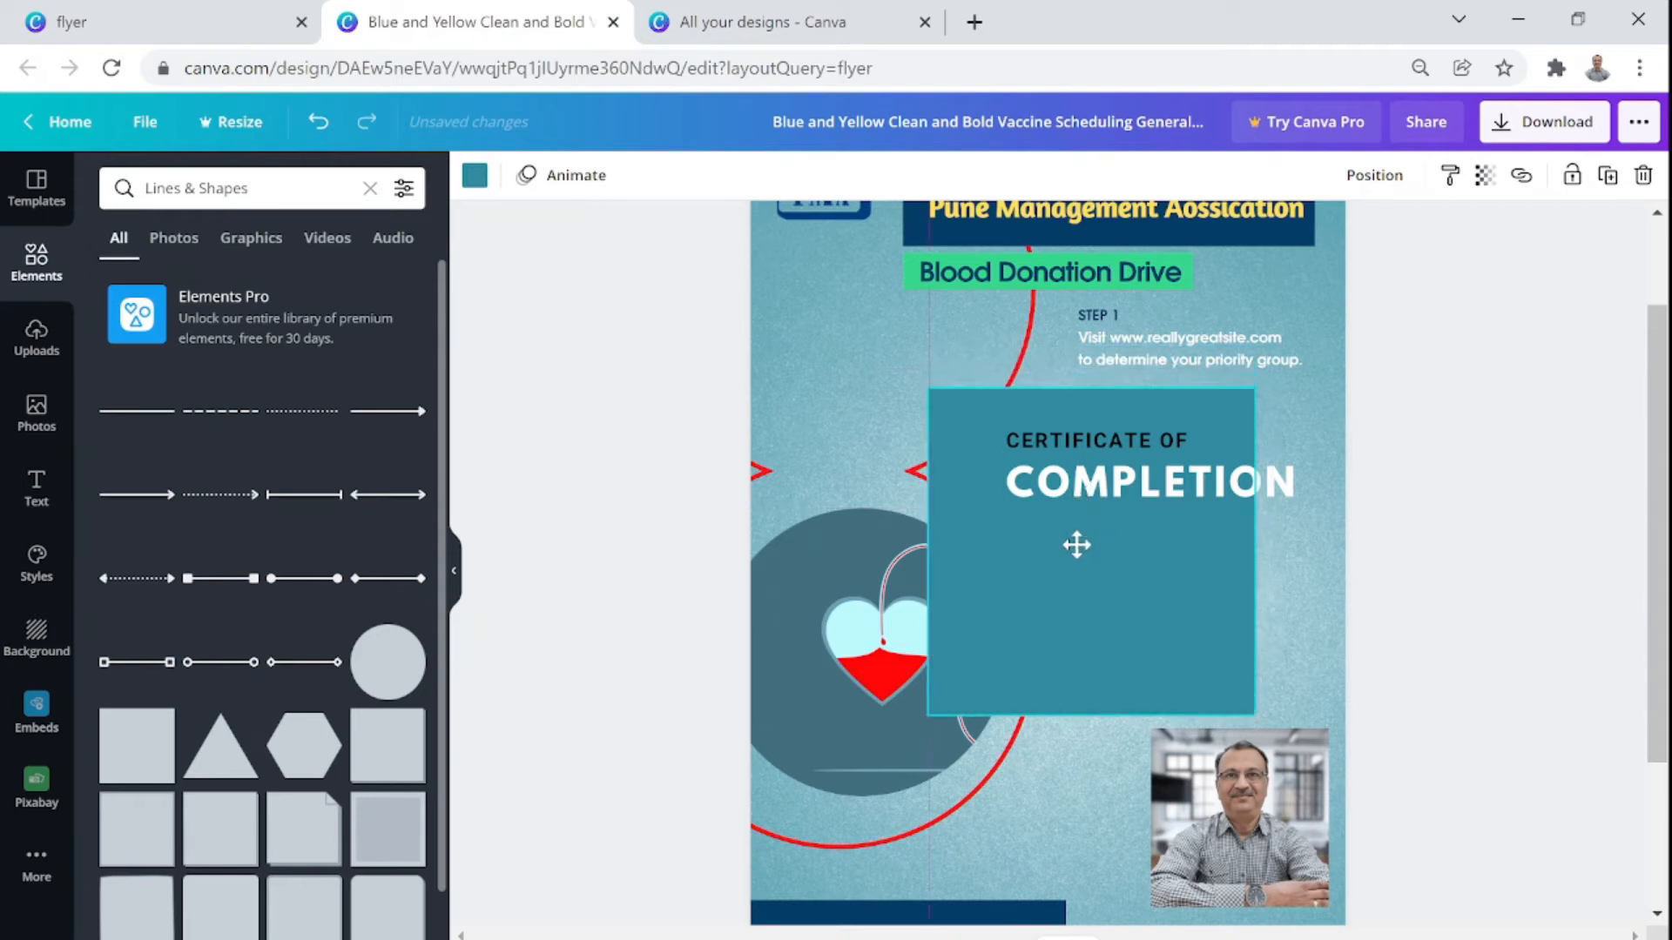
{"action": "left_click_drag", "start_coordinate": [1115, 598], "coordinate": [1149, 527]}
{"action": "left_click_drag", "start_coordinate": [1275, 457], "coordinate": [1350, 457]}
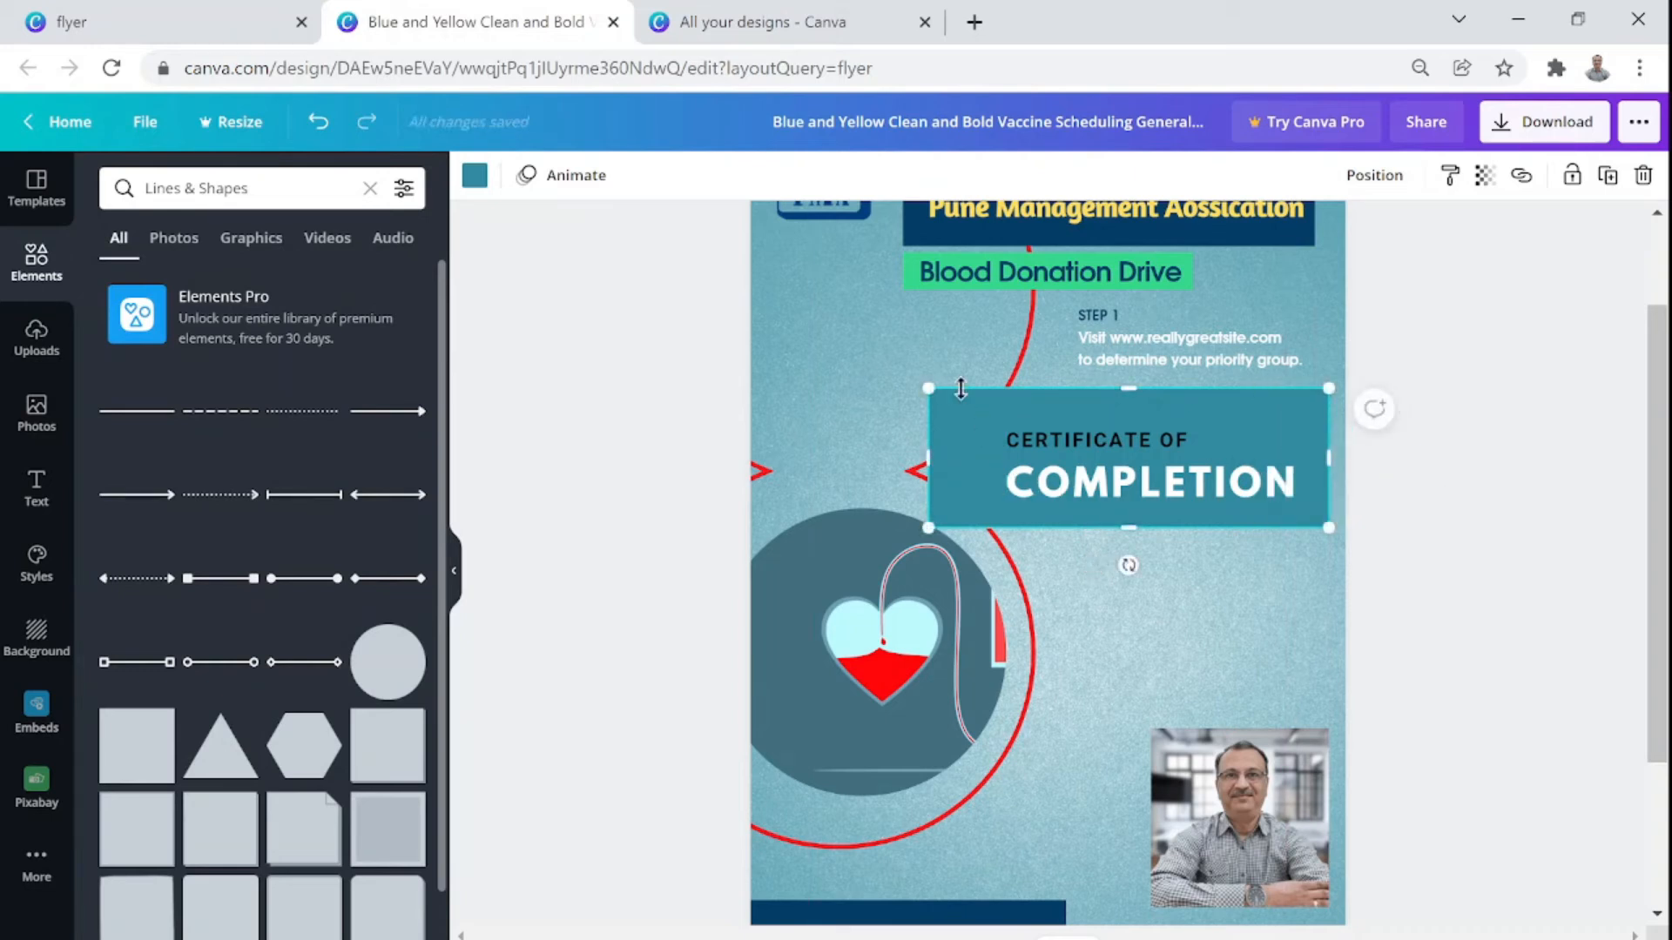
Fill the banner around the "CERTIFICATE OF COMPLETION" text with red
{"action": "left_click", "coordinate": [475, 175]}
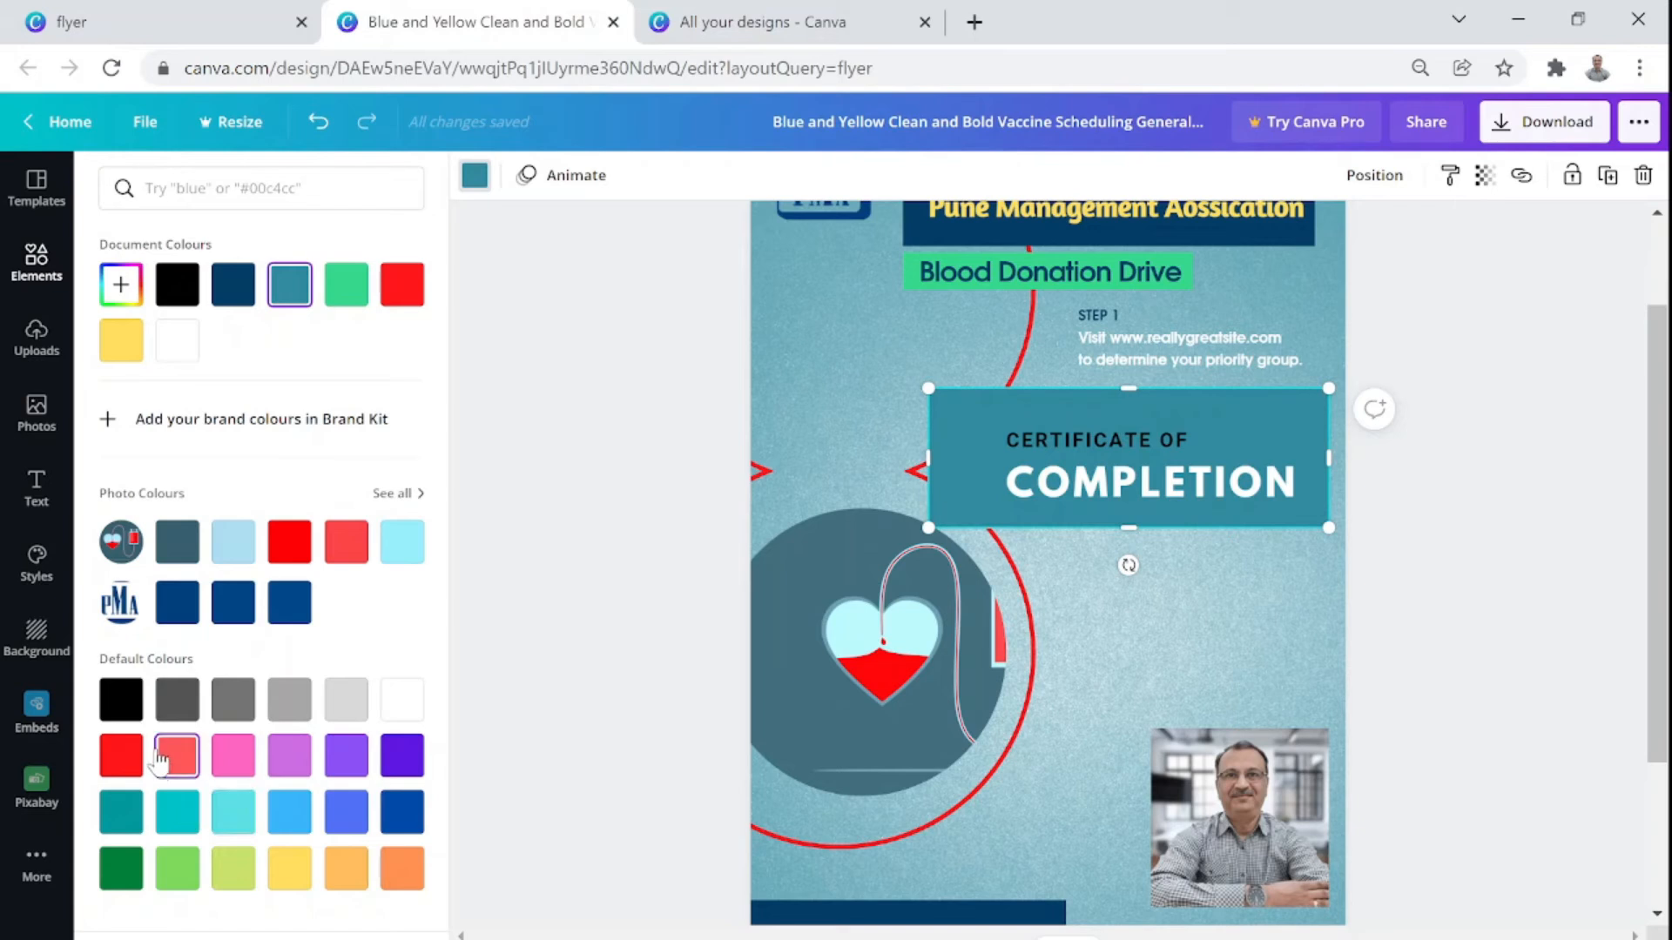
{"action": "left_click", "coordinate": [123, 759]}
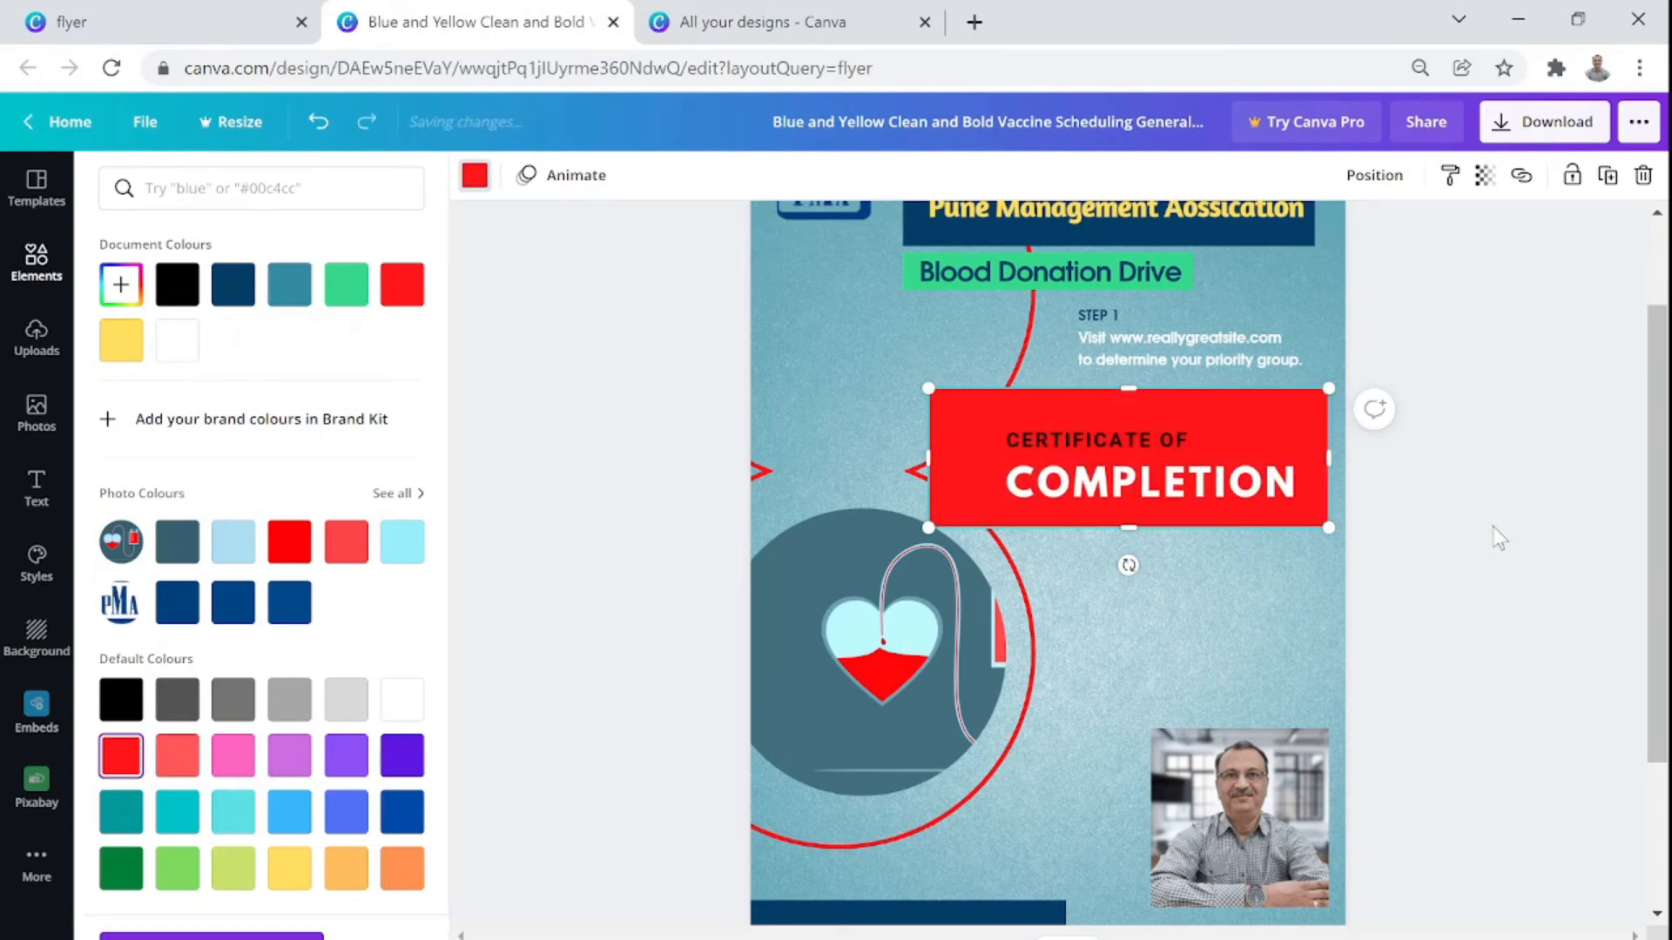
{"action": "key", "text": "Escape"}
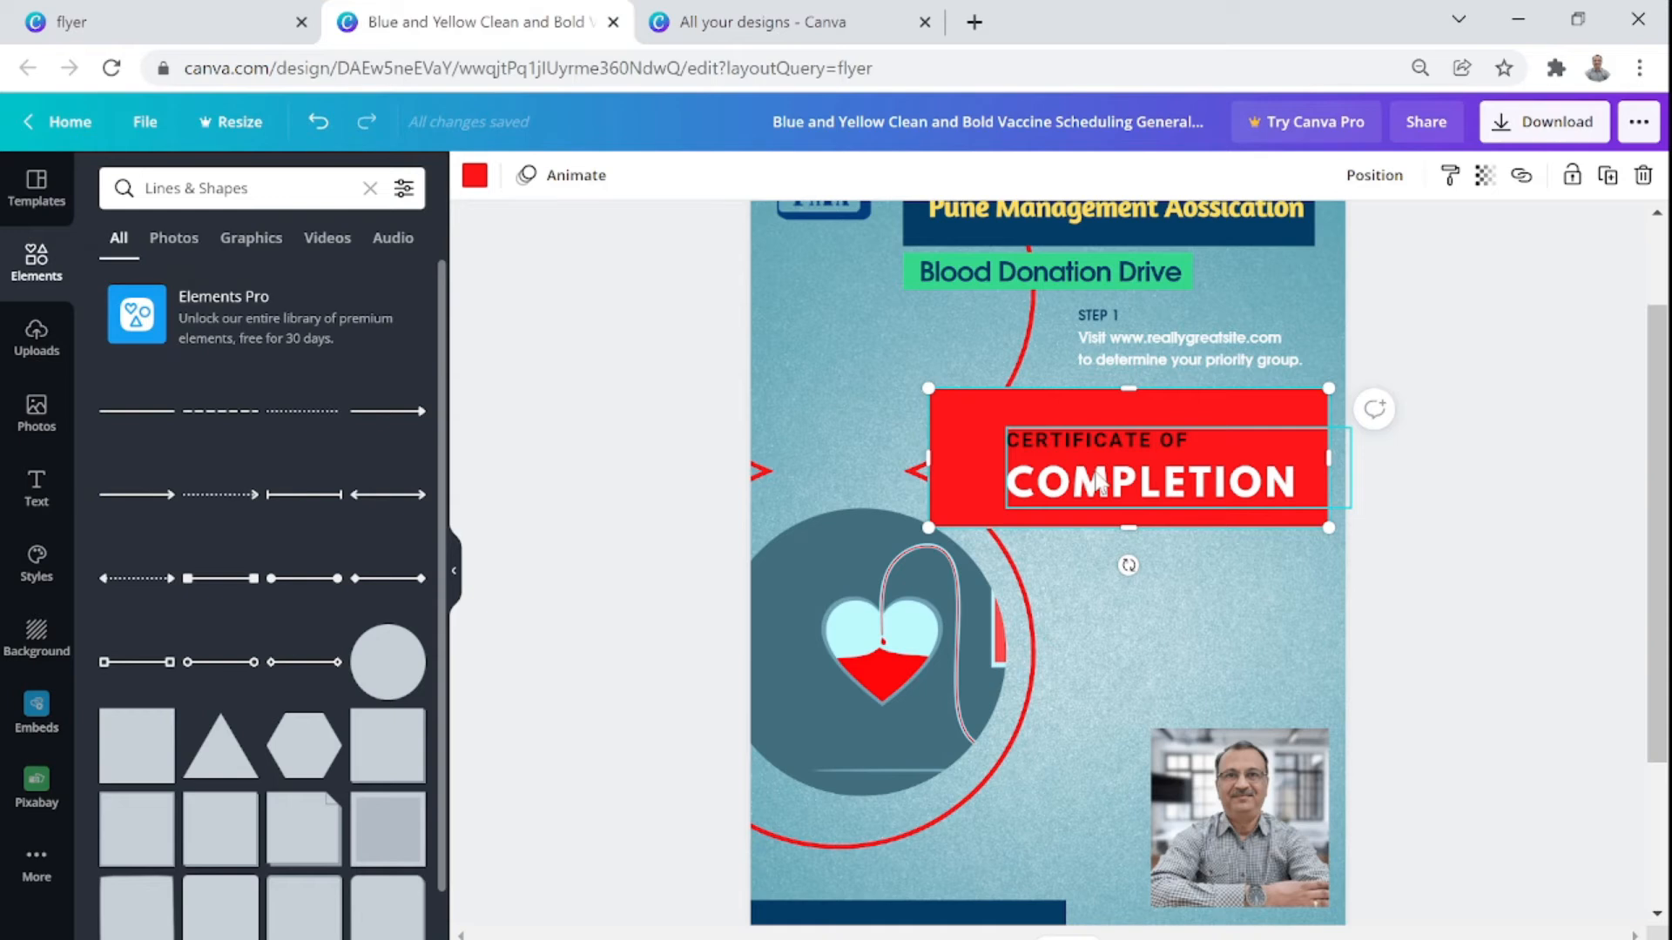
{"action": "scroll", "coordinate": [1124, 566], "scroll_direction": "up", "scroll_amount": 2}
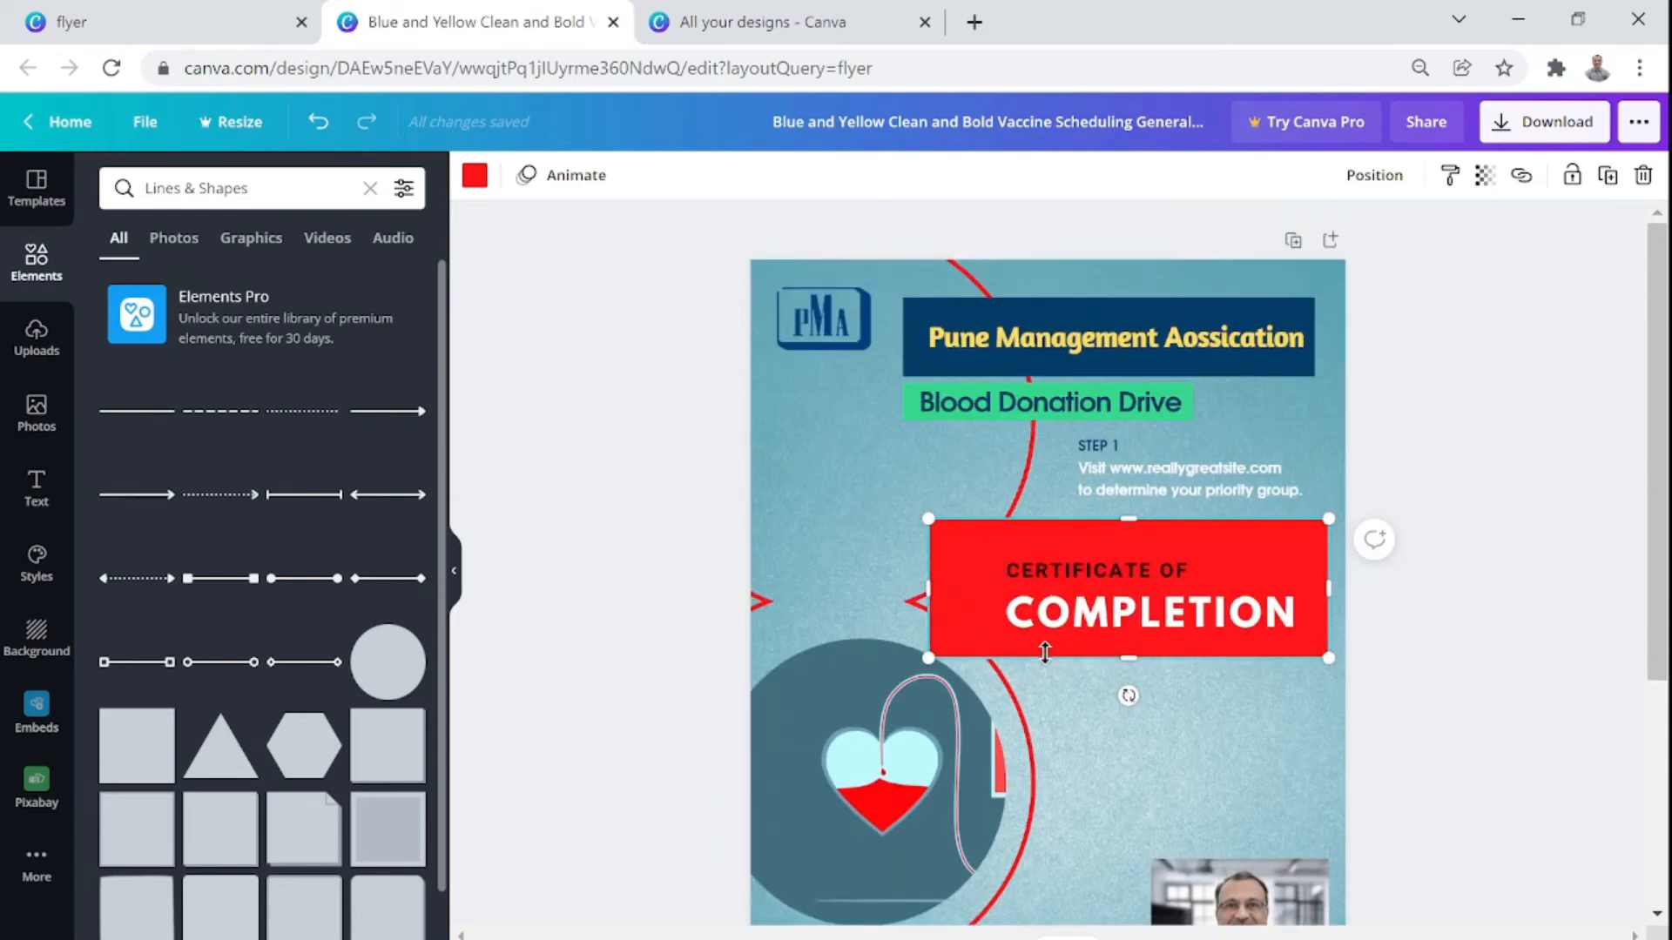
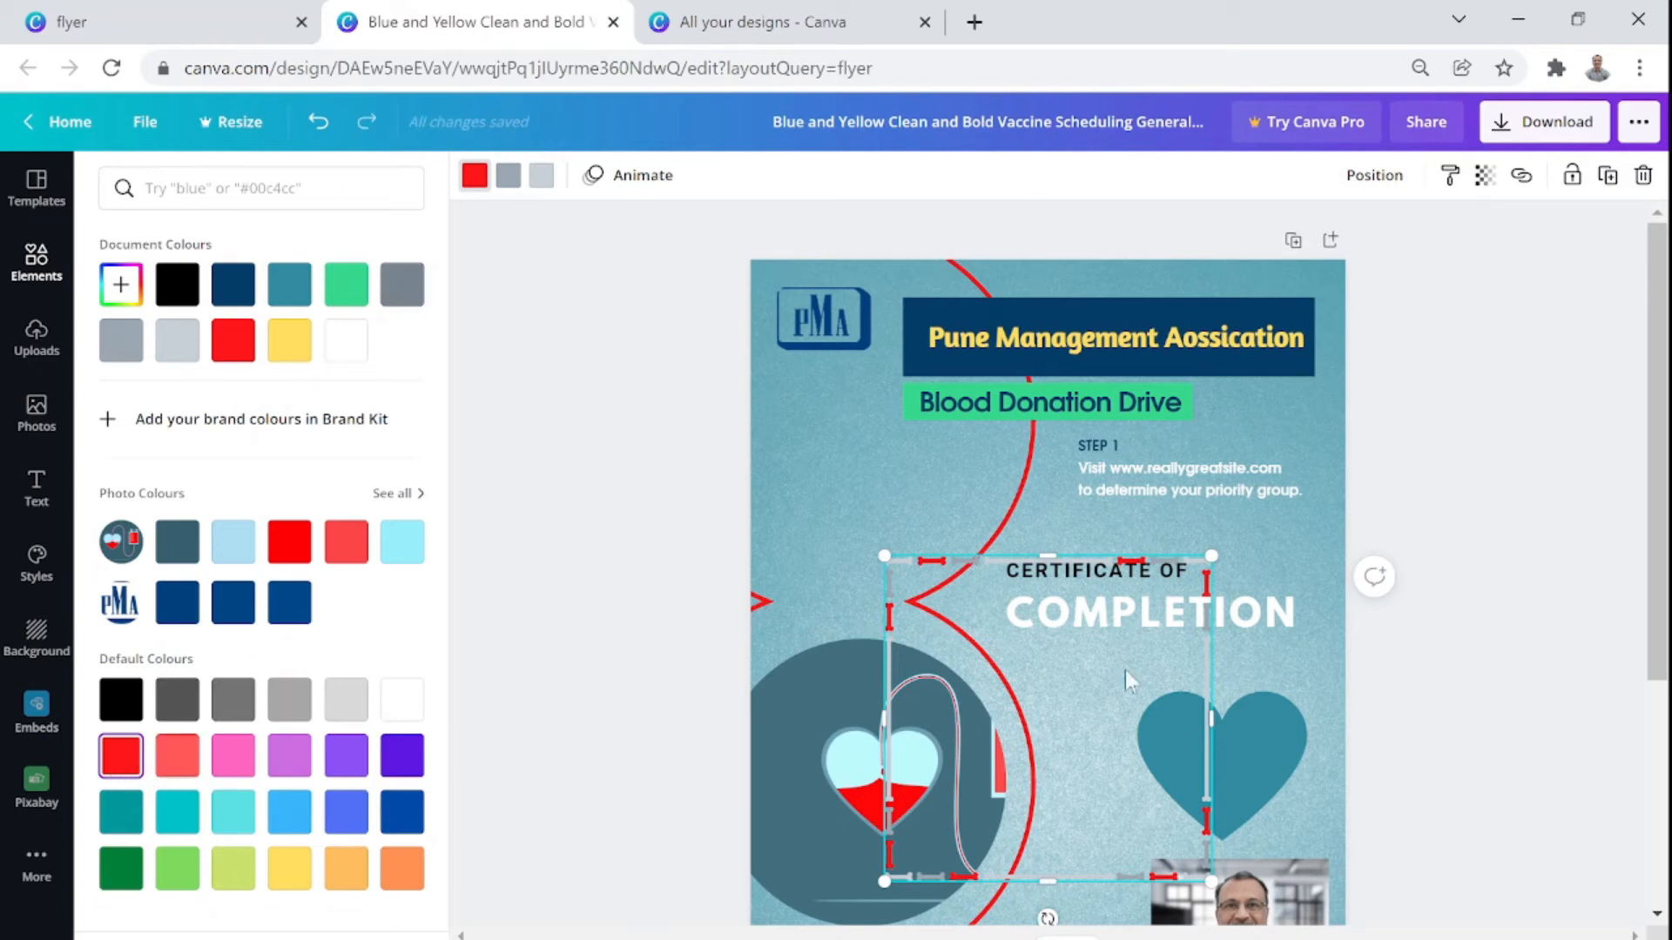
Recolour the border frame's darker grey segments orange and its lighter grey segments dark green
{"action": "left_click", "coordinate": [512, 180]}
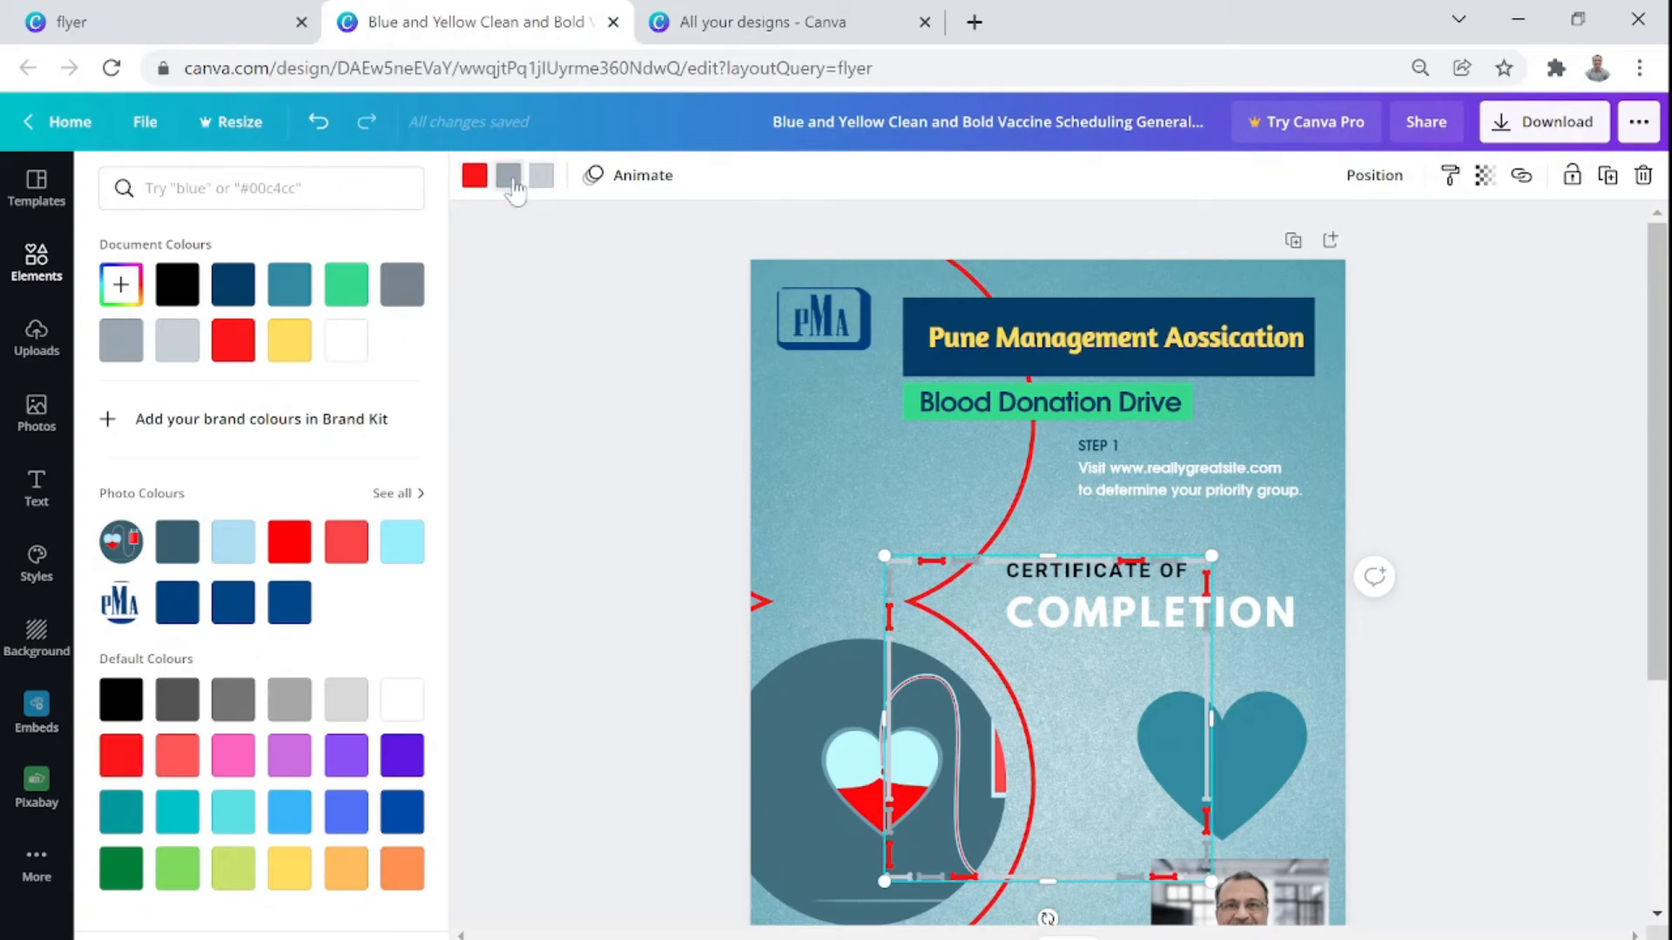
{"action": "left_click", "coordinate": [401, 870]}
{"action": "left_click", "coordinate": [540, 177]}
{"action": "left_click", "coordinate": [121, 868]}
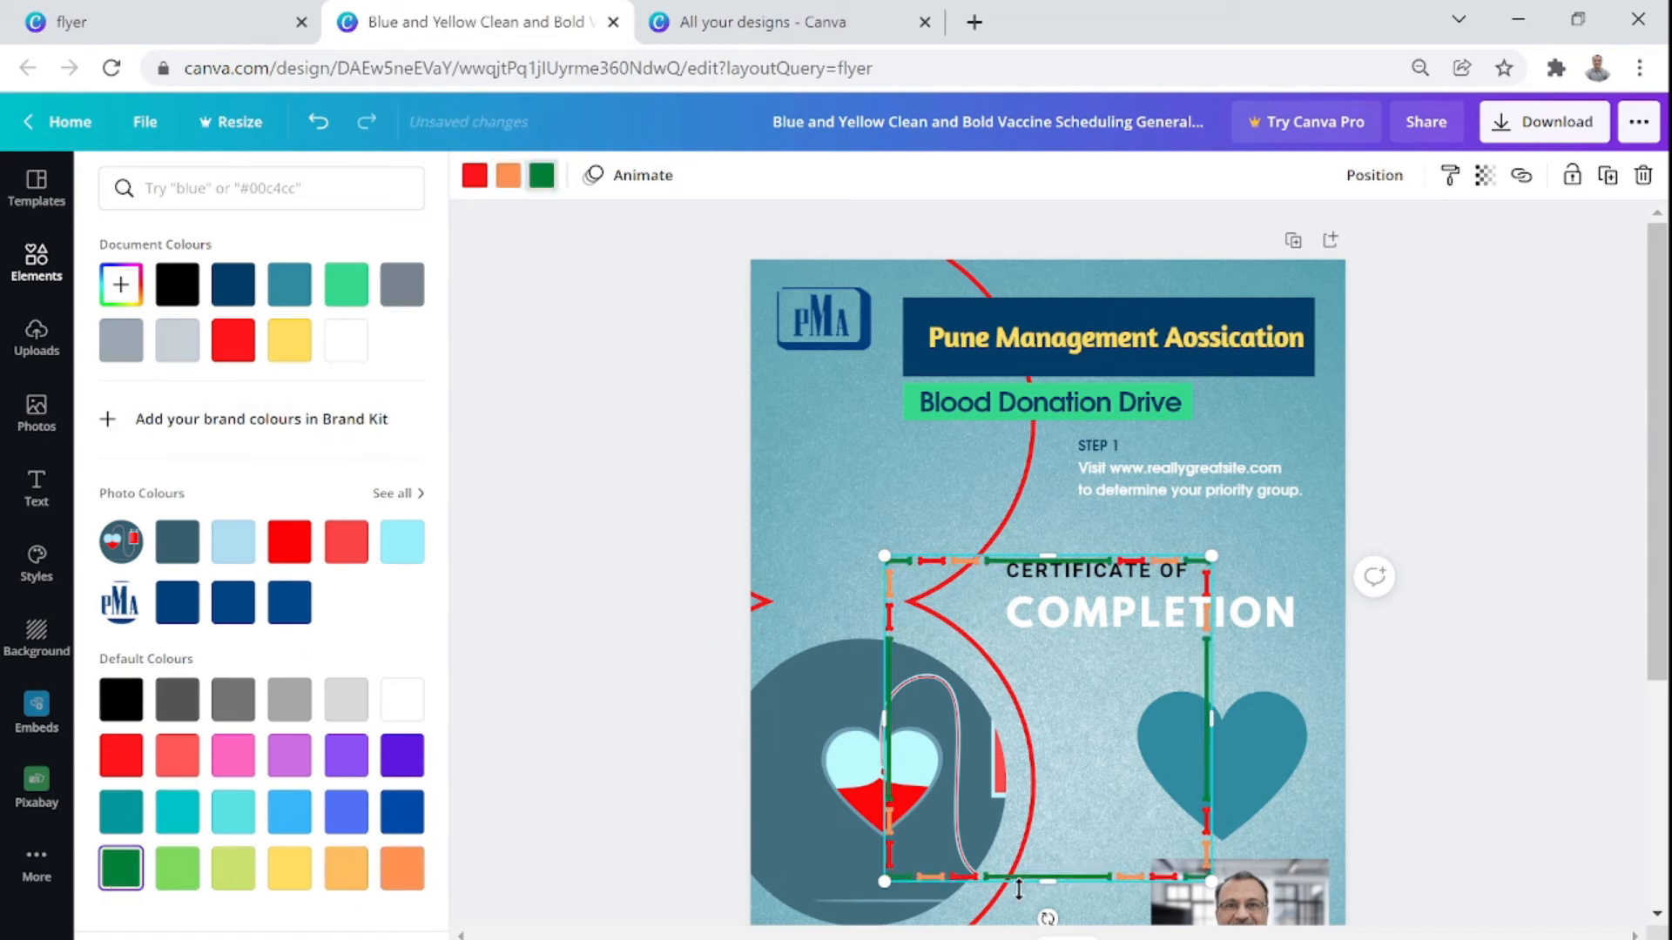
Reduce the border frame's height and move it so that it surrounds the "CERTIFICATE OF COMPLETION" text
{"action": "left_click_drag", "start_coordinate": [1038, 878], "coordinate": [1115, 629]}
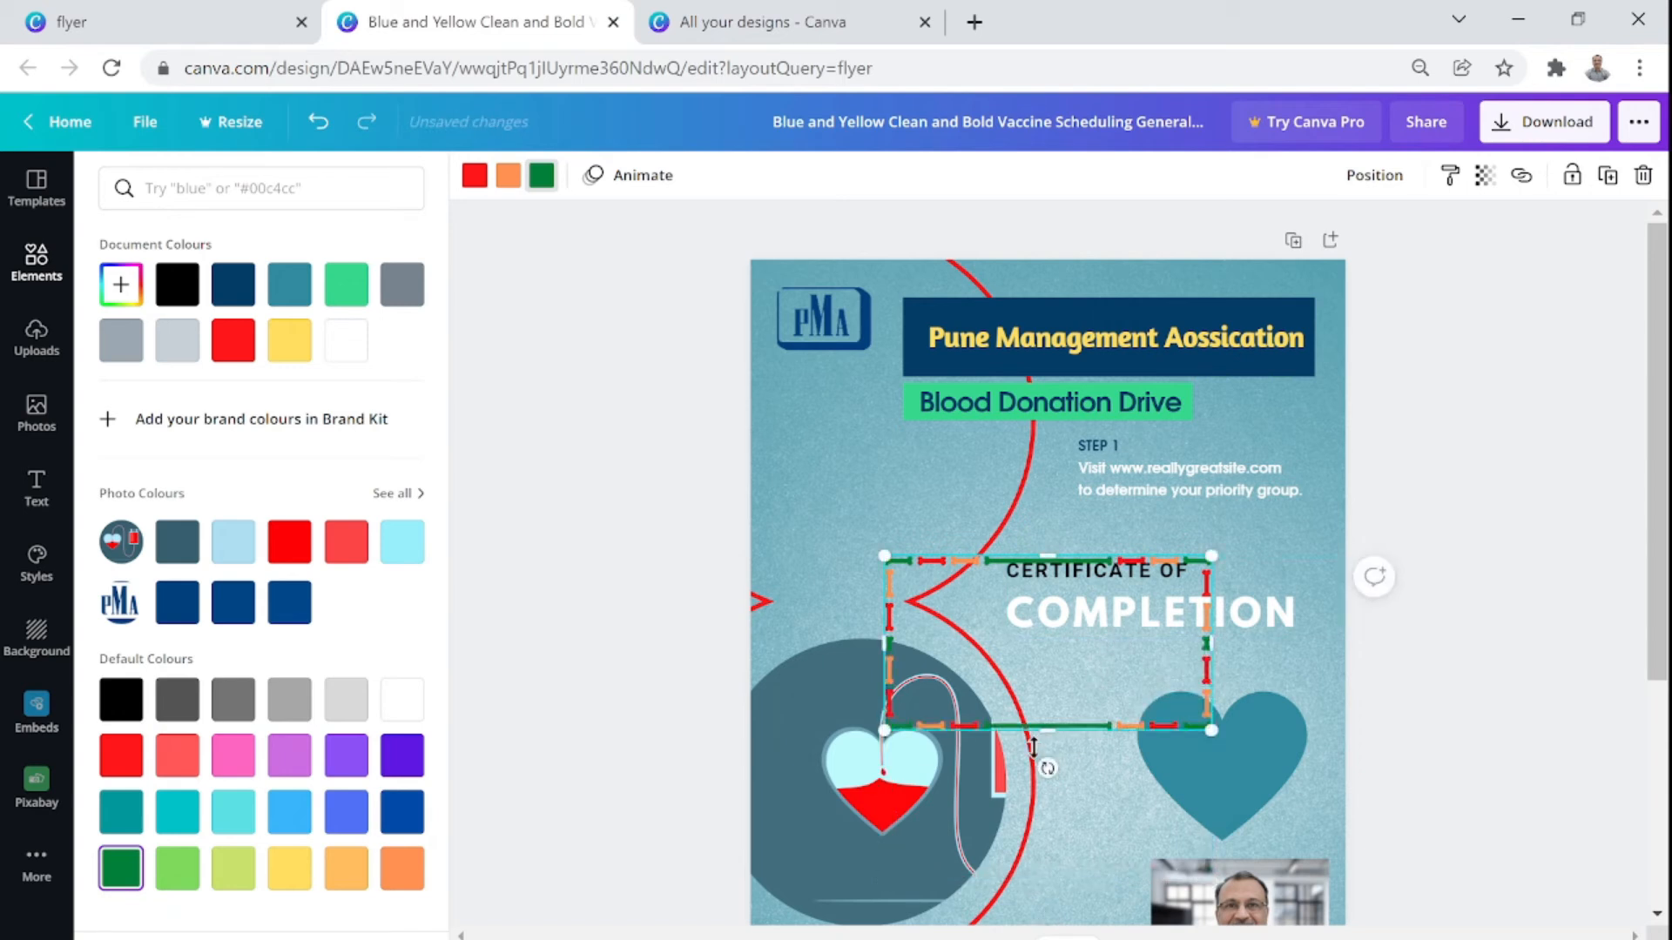
{"action": "left_click_drag", "start_coordinate": [1048, 733], "coordinate": [1065, 668]}
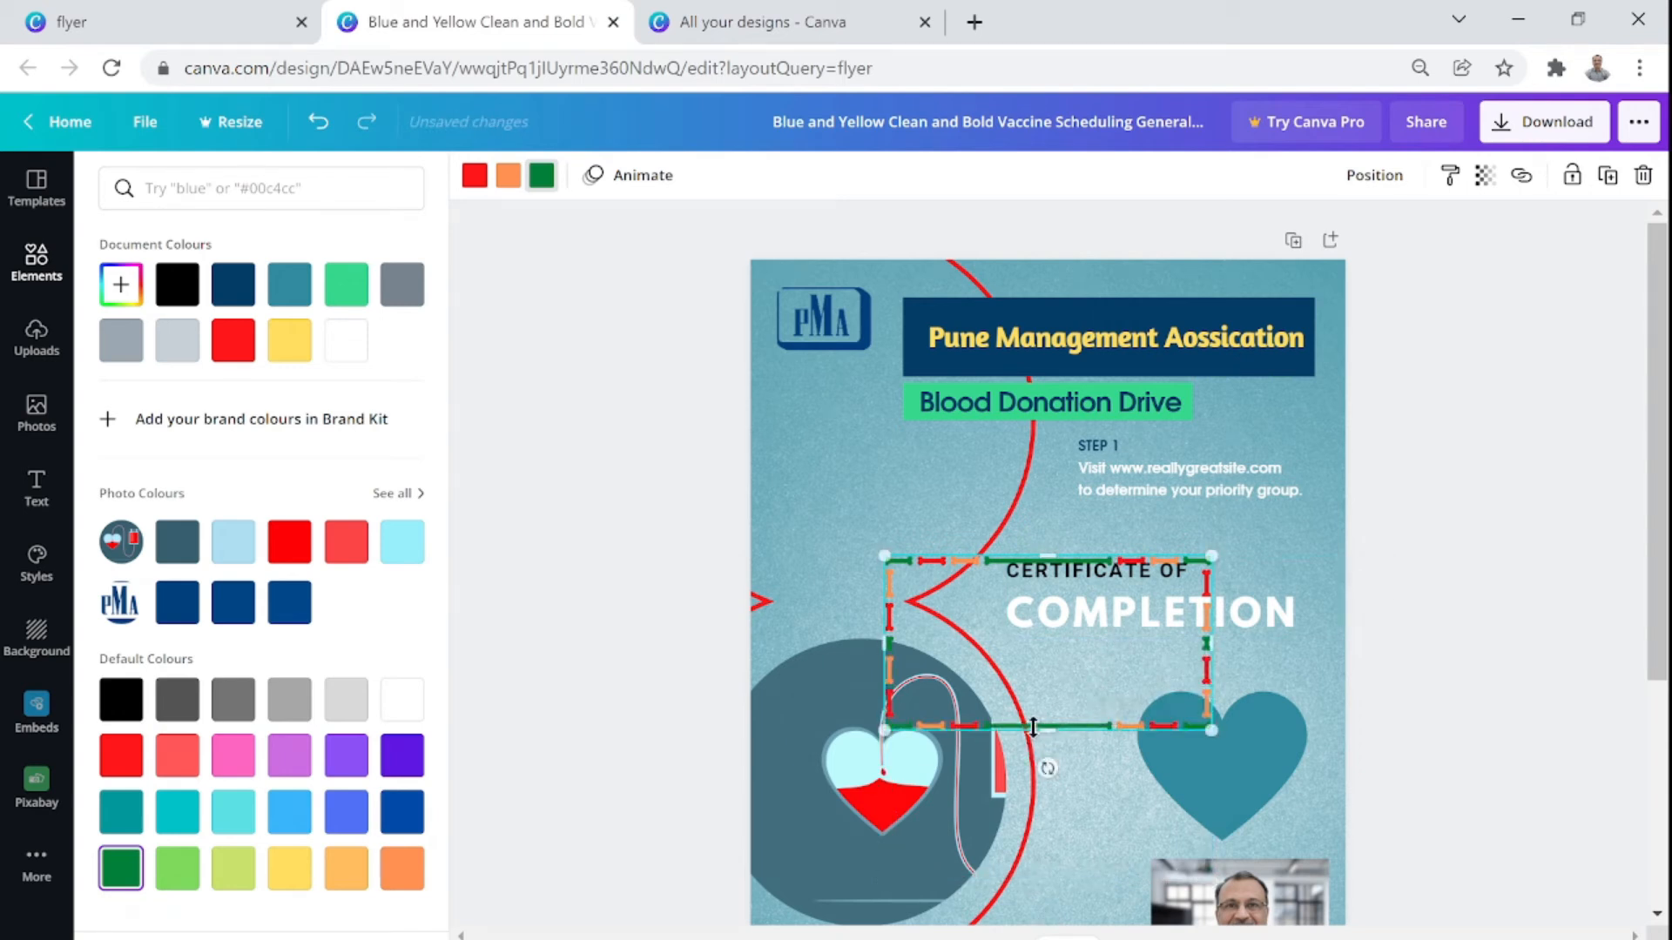
{"action": "left_click_drag", "start_coordinate": [984, 714], "coordinate": [1061, 673]}
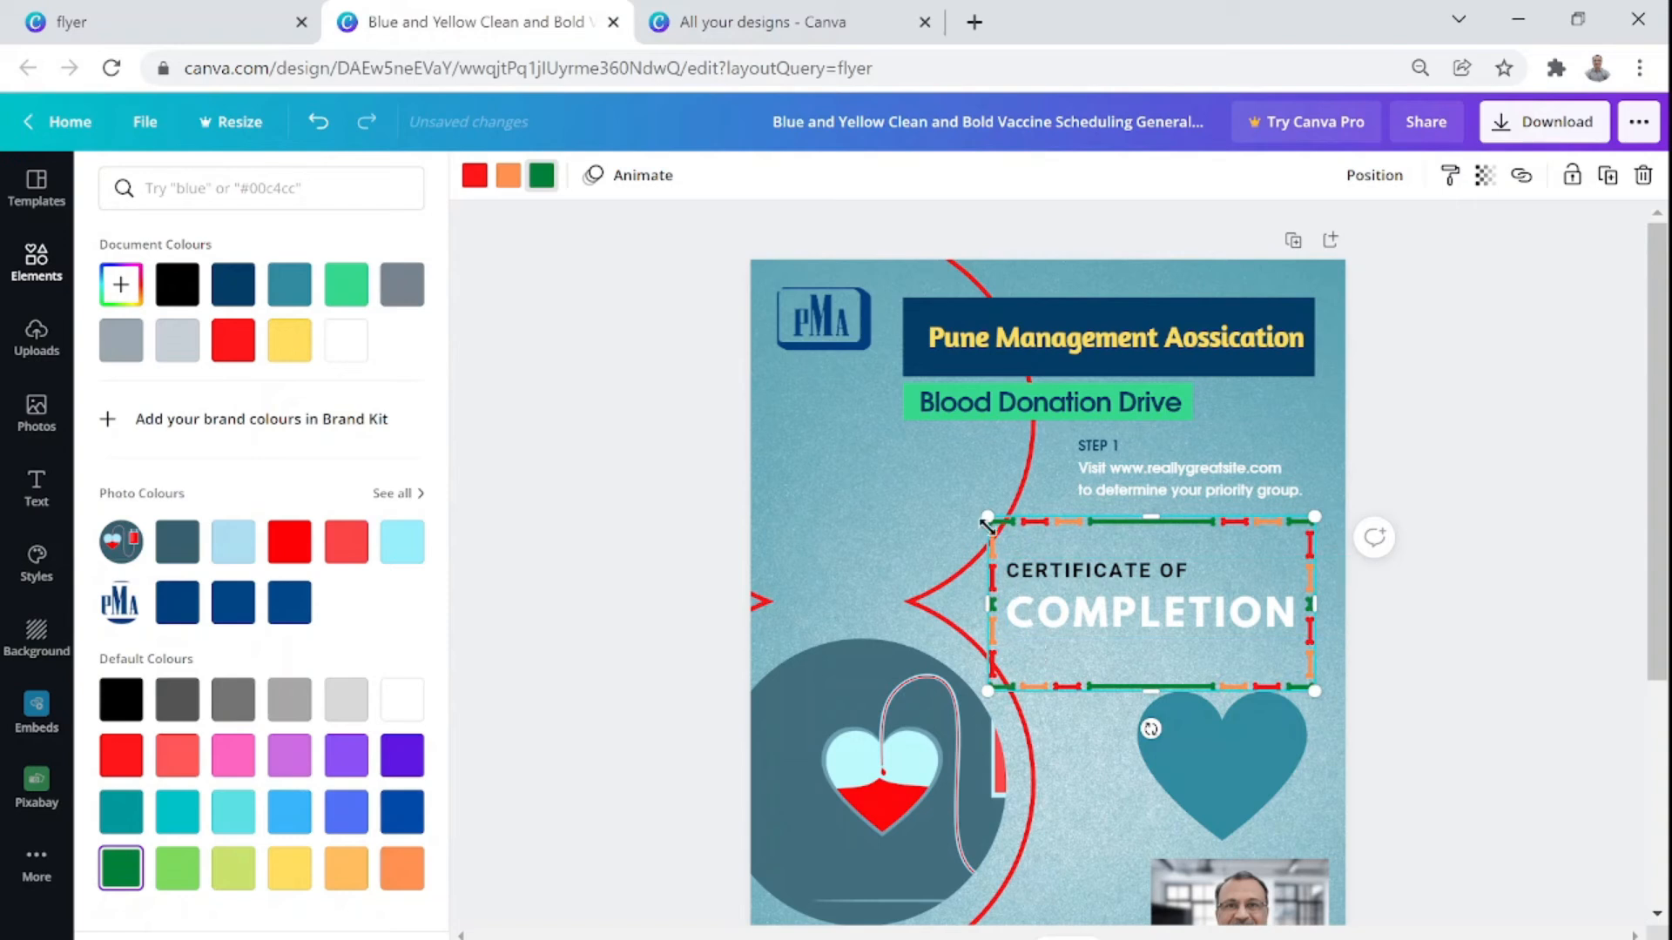
Enlarge the border frame slightly so that it leaves more space around the "CERTIFICATE OF COMPLETION" text
{"action": "mouse_move", "coordinate": [988, 516]}
{"action": "left_mouse_down"}
{"action": "mouse_move", "coordinate": [1123, 600]}
{"action": "mouse_move", "coordinate": [920, 490]}
{"action": "mouse_move", "coordinate": [969, 510]}
{"action": "left_mouse_up"}
{"action": "left_click_drag", "start_coordinate": [1004, 564], "coordinate": [1003, 564]}
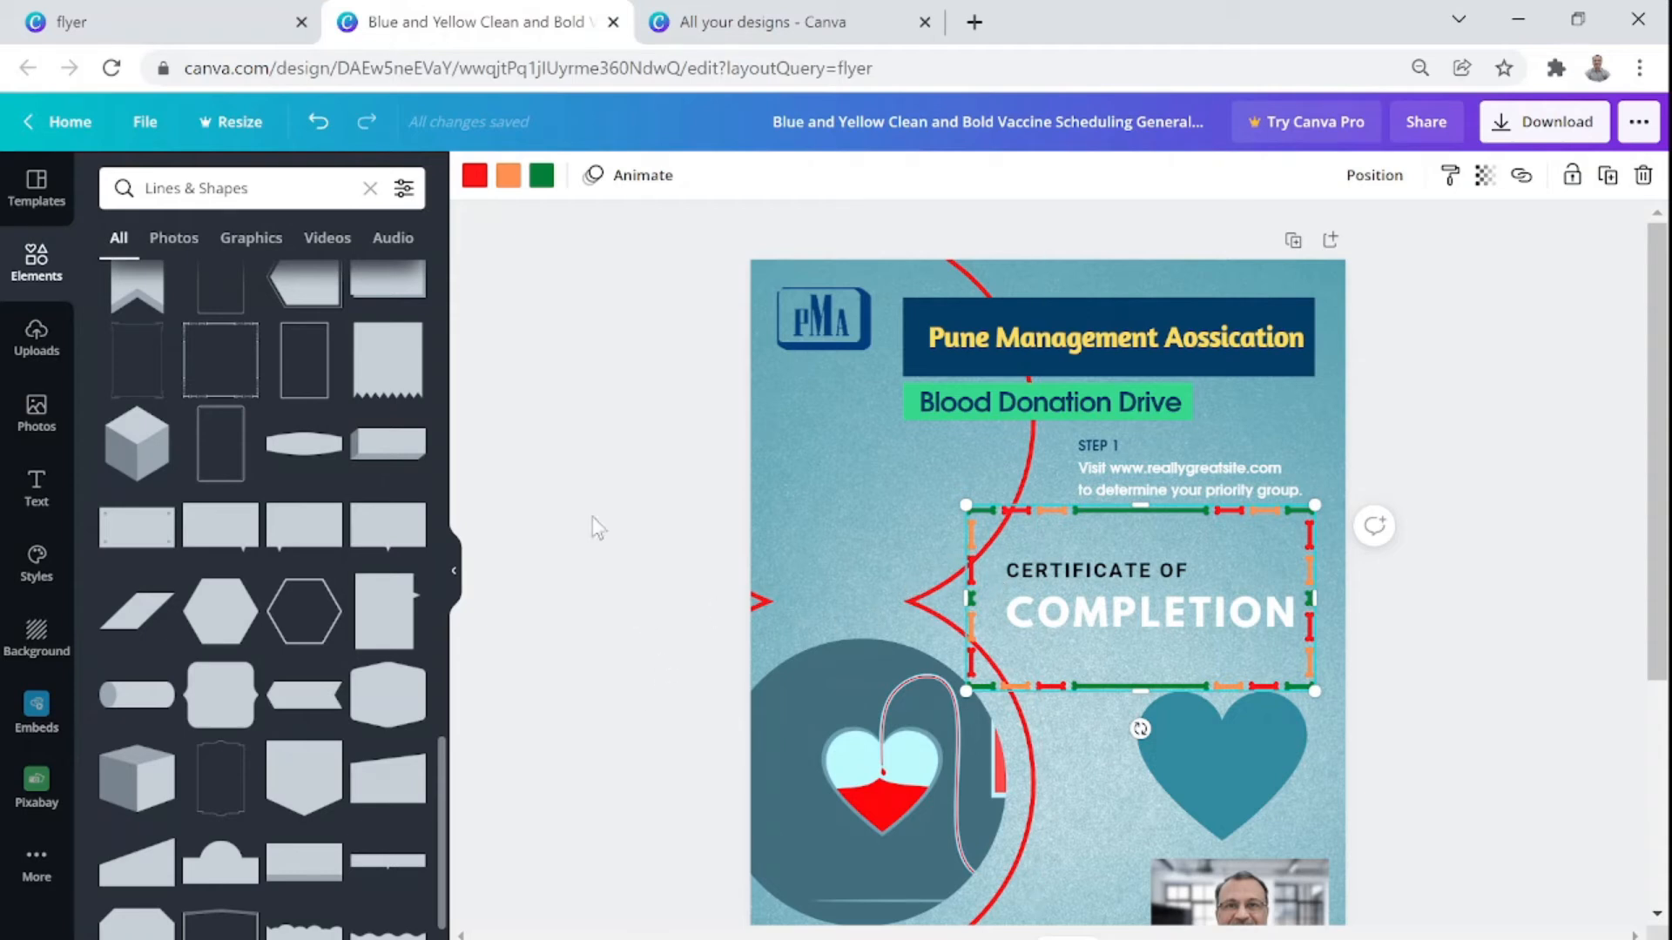
Return to the flyer template listing and create a blank A4 flyer
{"action": "left_click", "coordinate": [179, 36]}
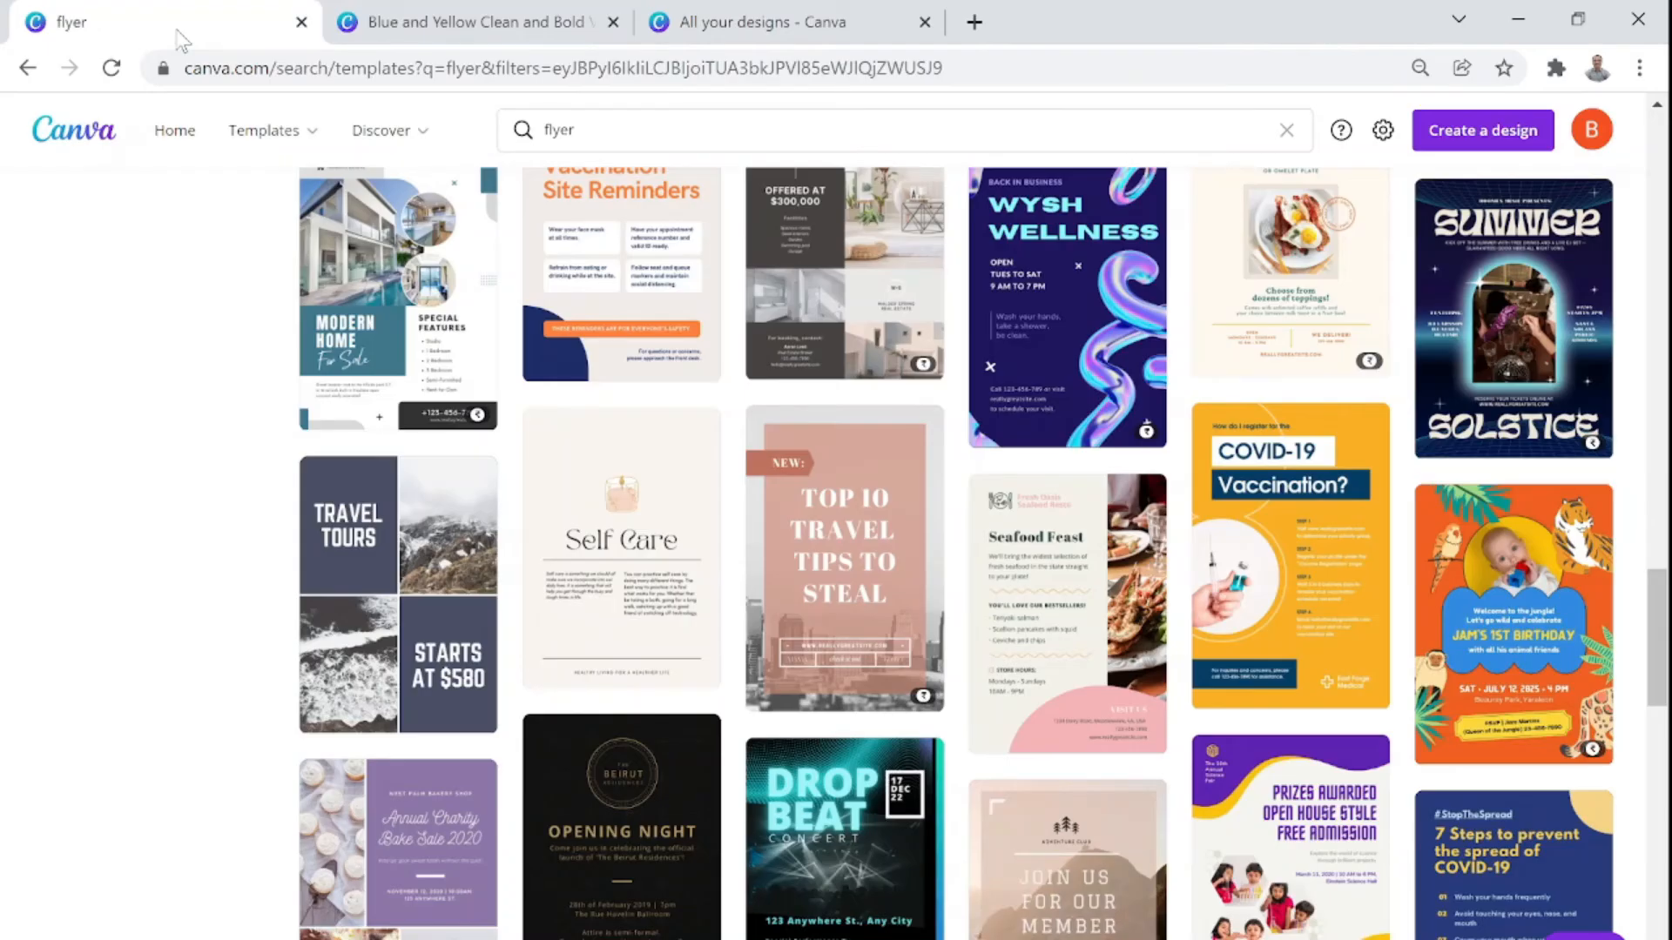
{"action": "scroll", "coordinate": [139, 509], "scroll_direction": "down", "scroll_amount": 10}
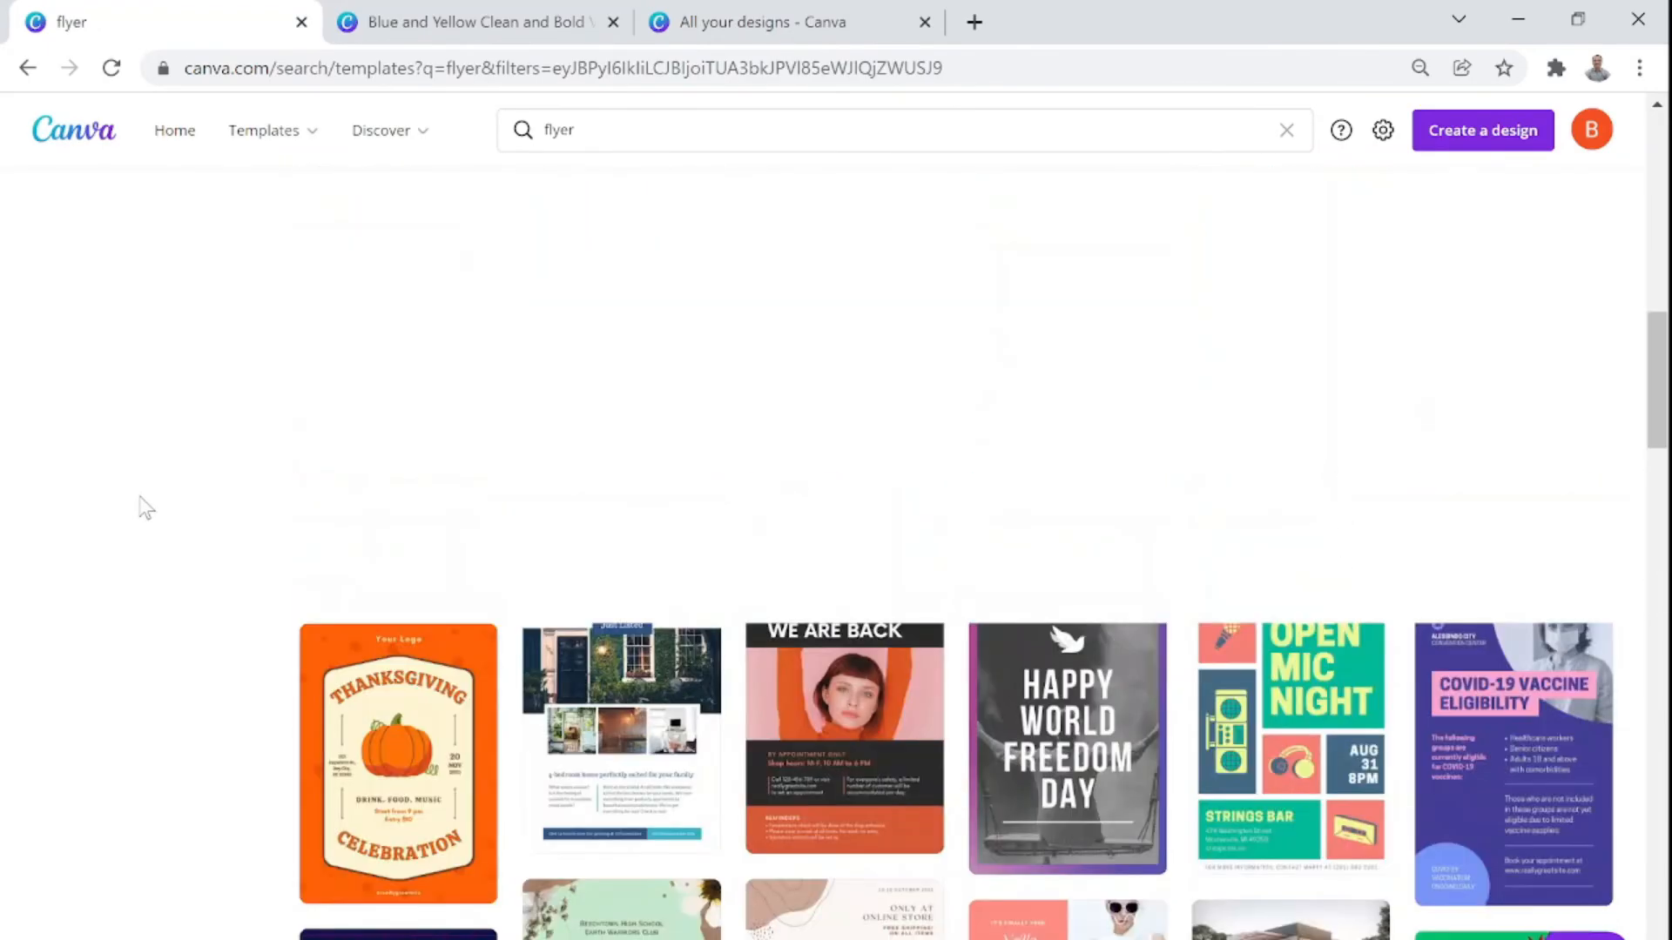
{"action": "scroll", "coordinate": [139, 510], "scroll_direction": "up", "scroll_amount": 10}
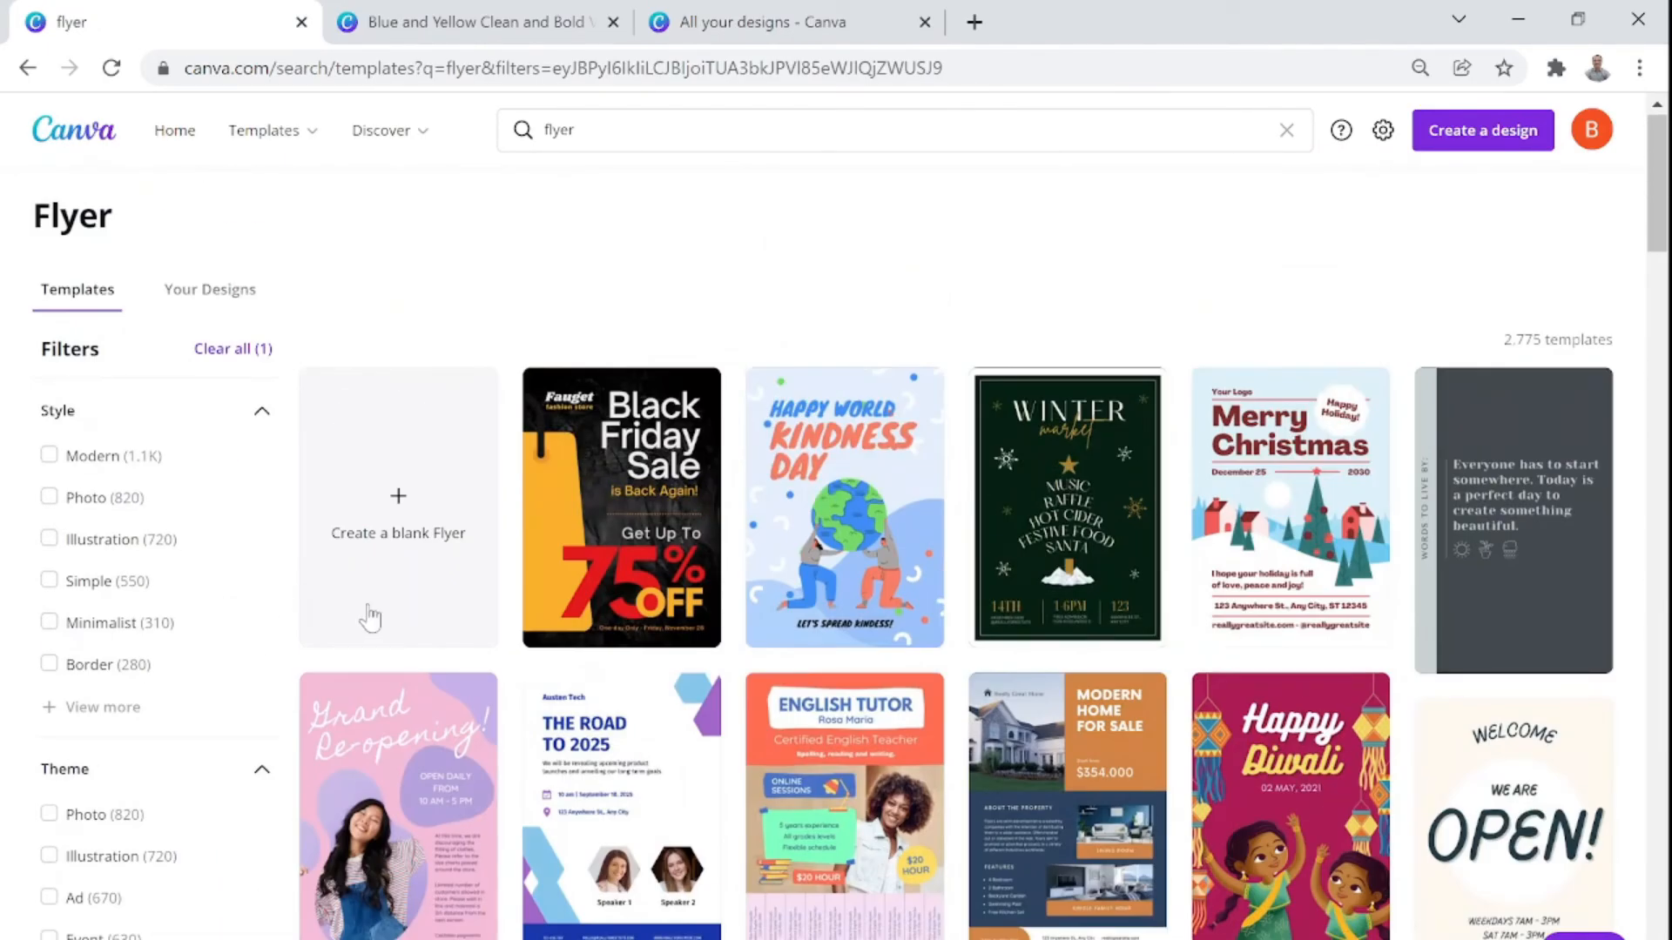
{"action": "left_click", "coordinate": [425, 484]}
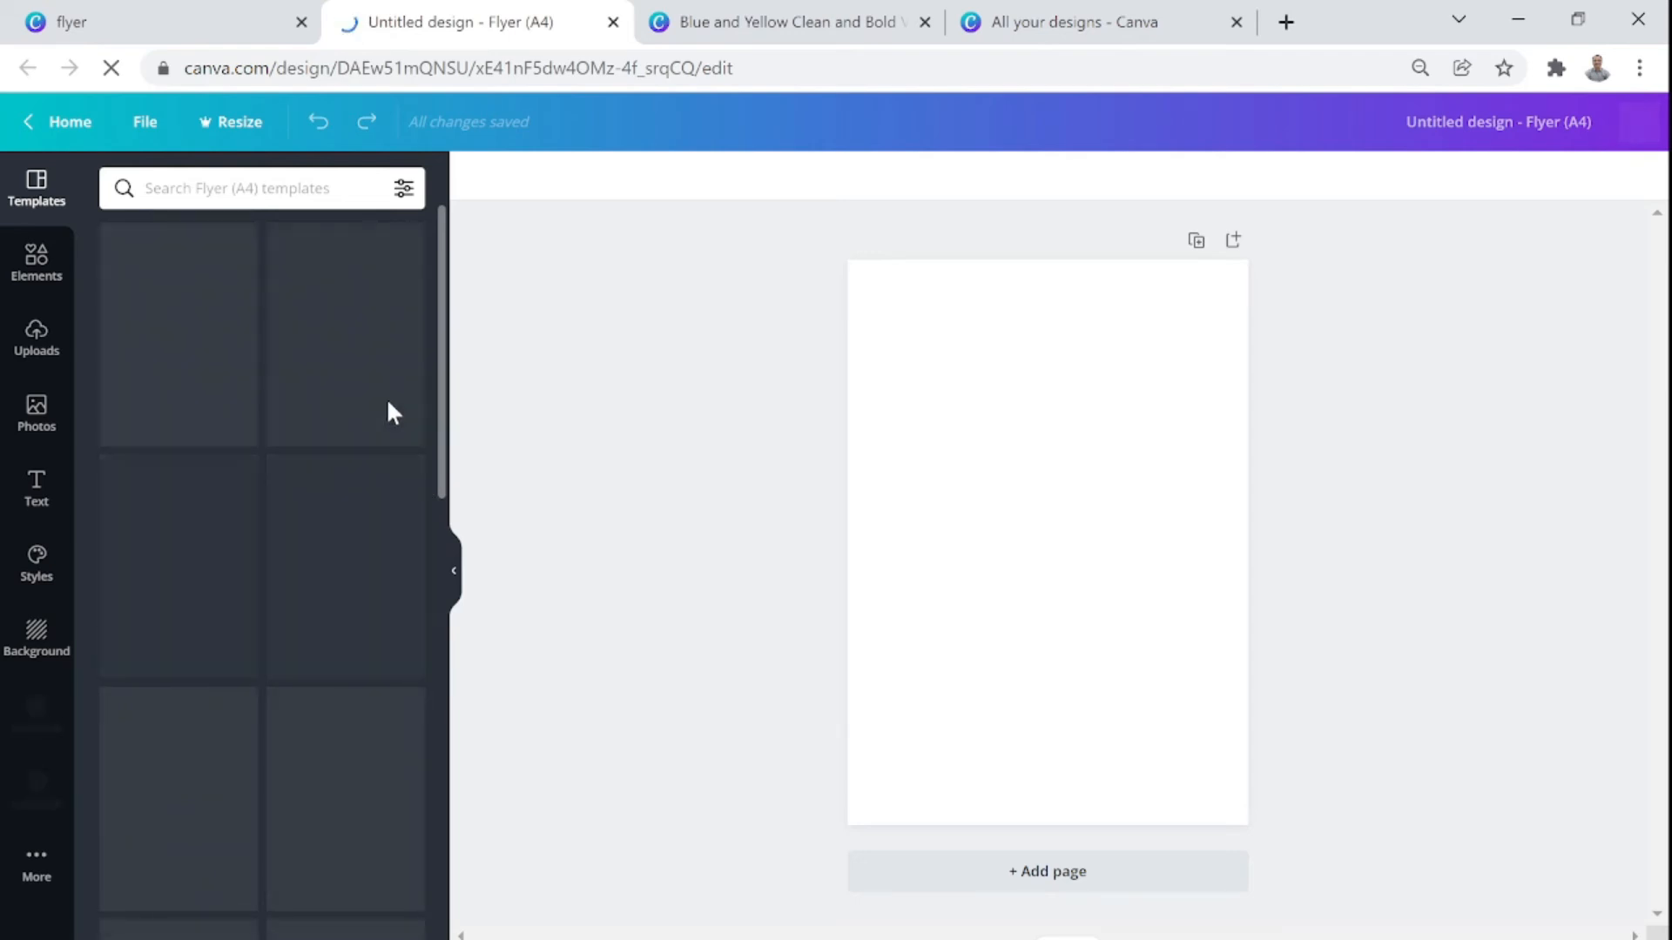
Upload the handshake picture from the computer to the media library
{"action": "left_click", "coordinate": [35, 348]}
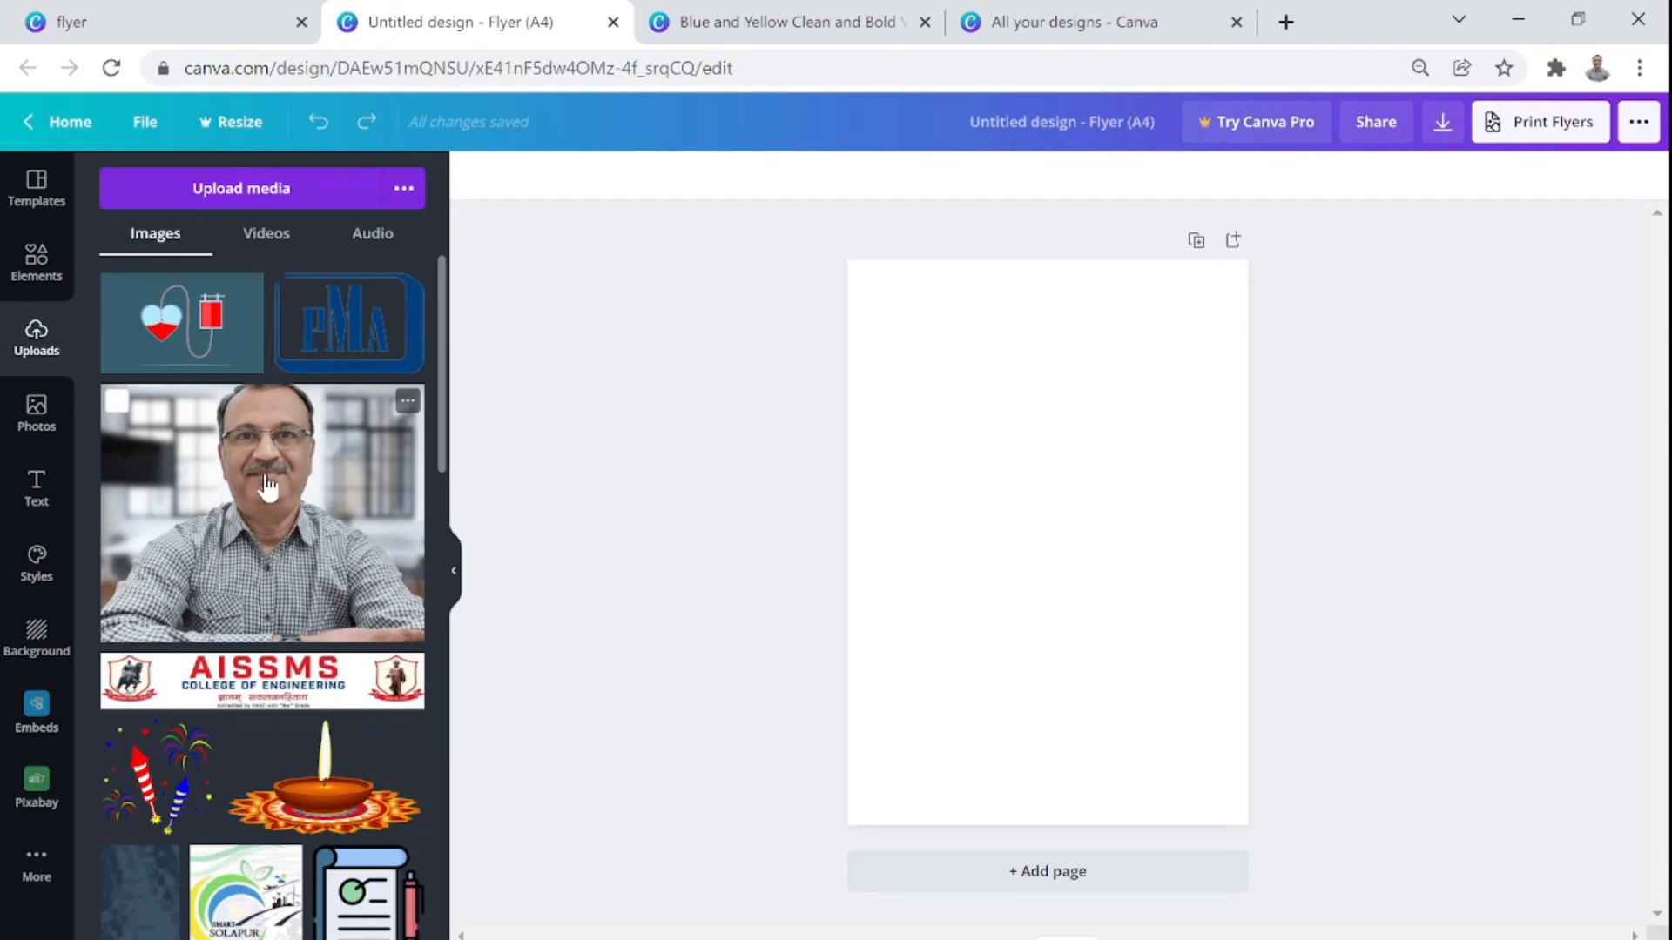
{"action": "scroll", "coordinate": [265, 436], "scroll_direction": "down", "scroll_amount": 6}
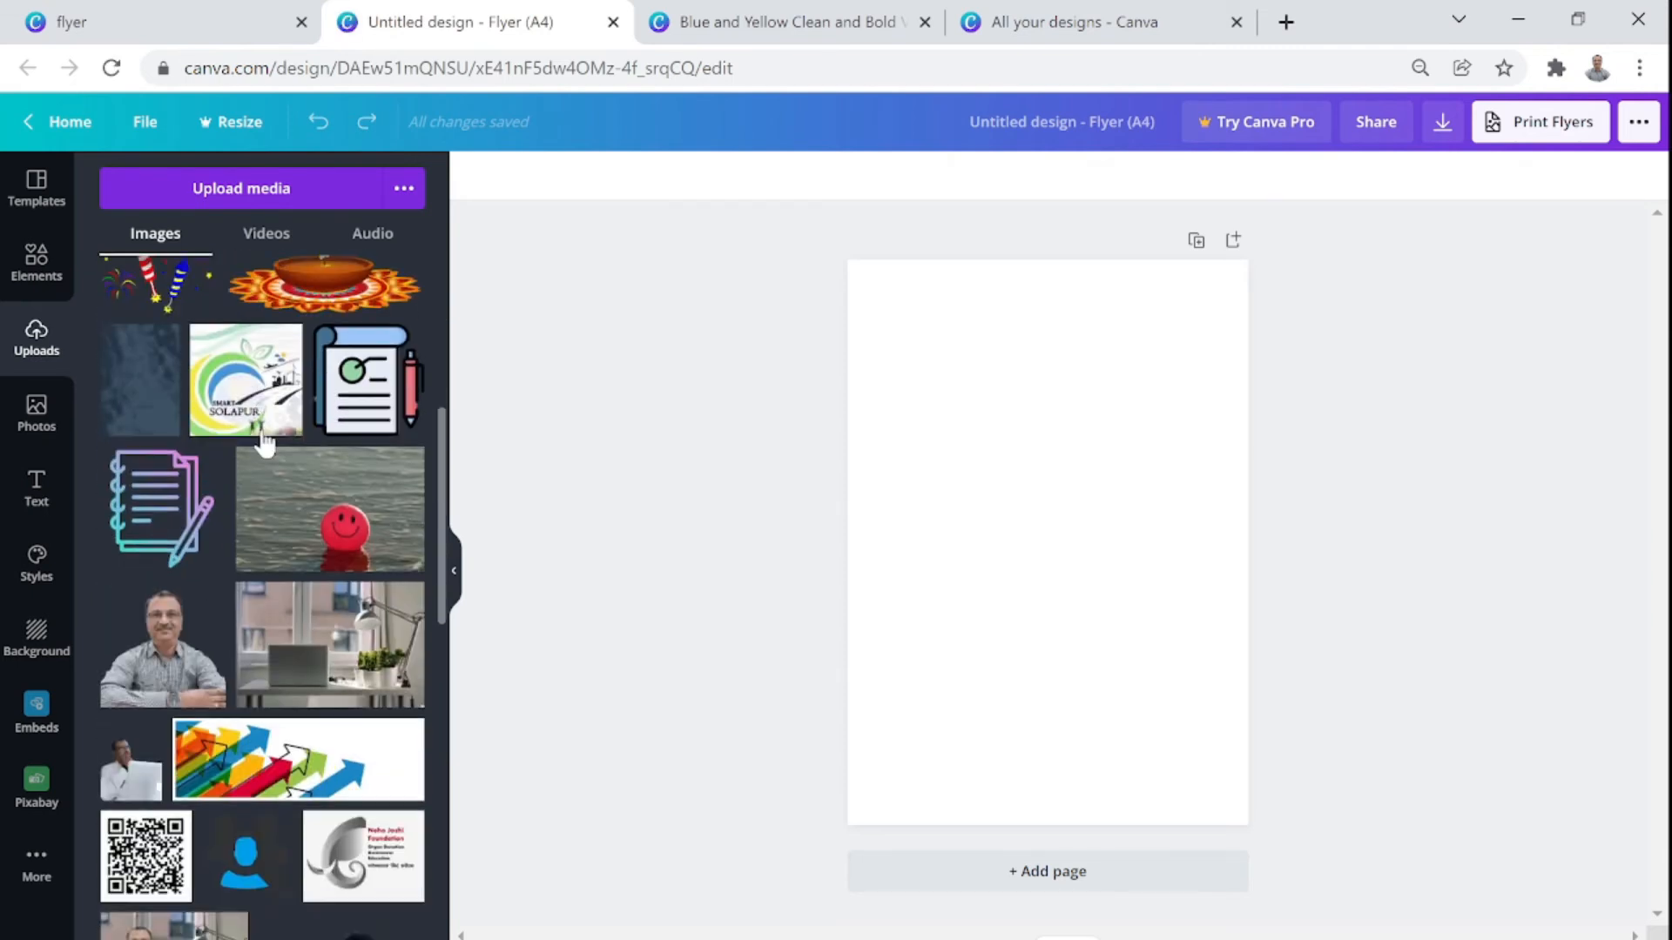
{"action": "scroll", "coordinate": [265, 444], "scroll_direction": "down", "scroll_amount": 4}
{"action": "scroll", "coordinate": [265, 444], "scroll_direction": "up", "scroll_amount": 10}
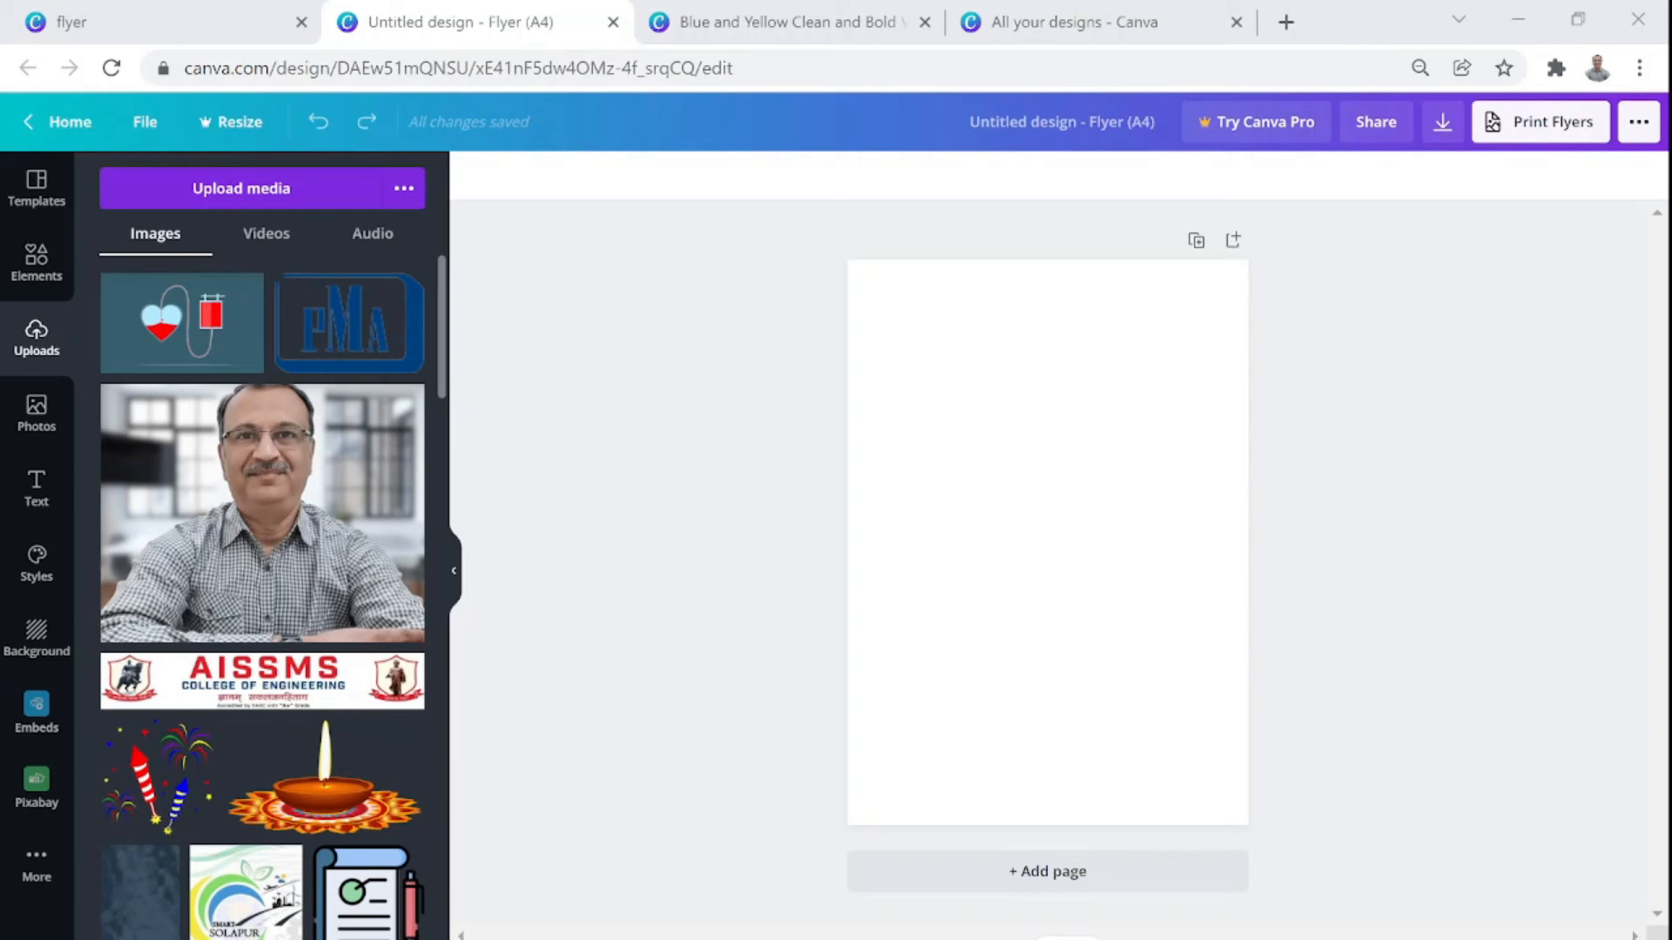
{"action": "left_click_drag", "start_coordinate": [552, 897], "coordinate": [342, 458]}
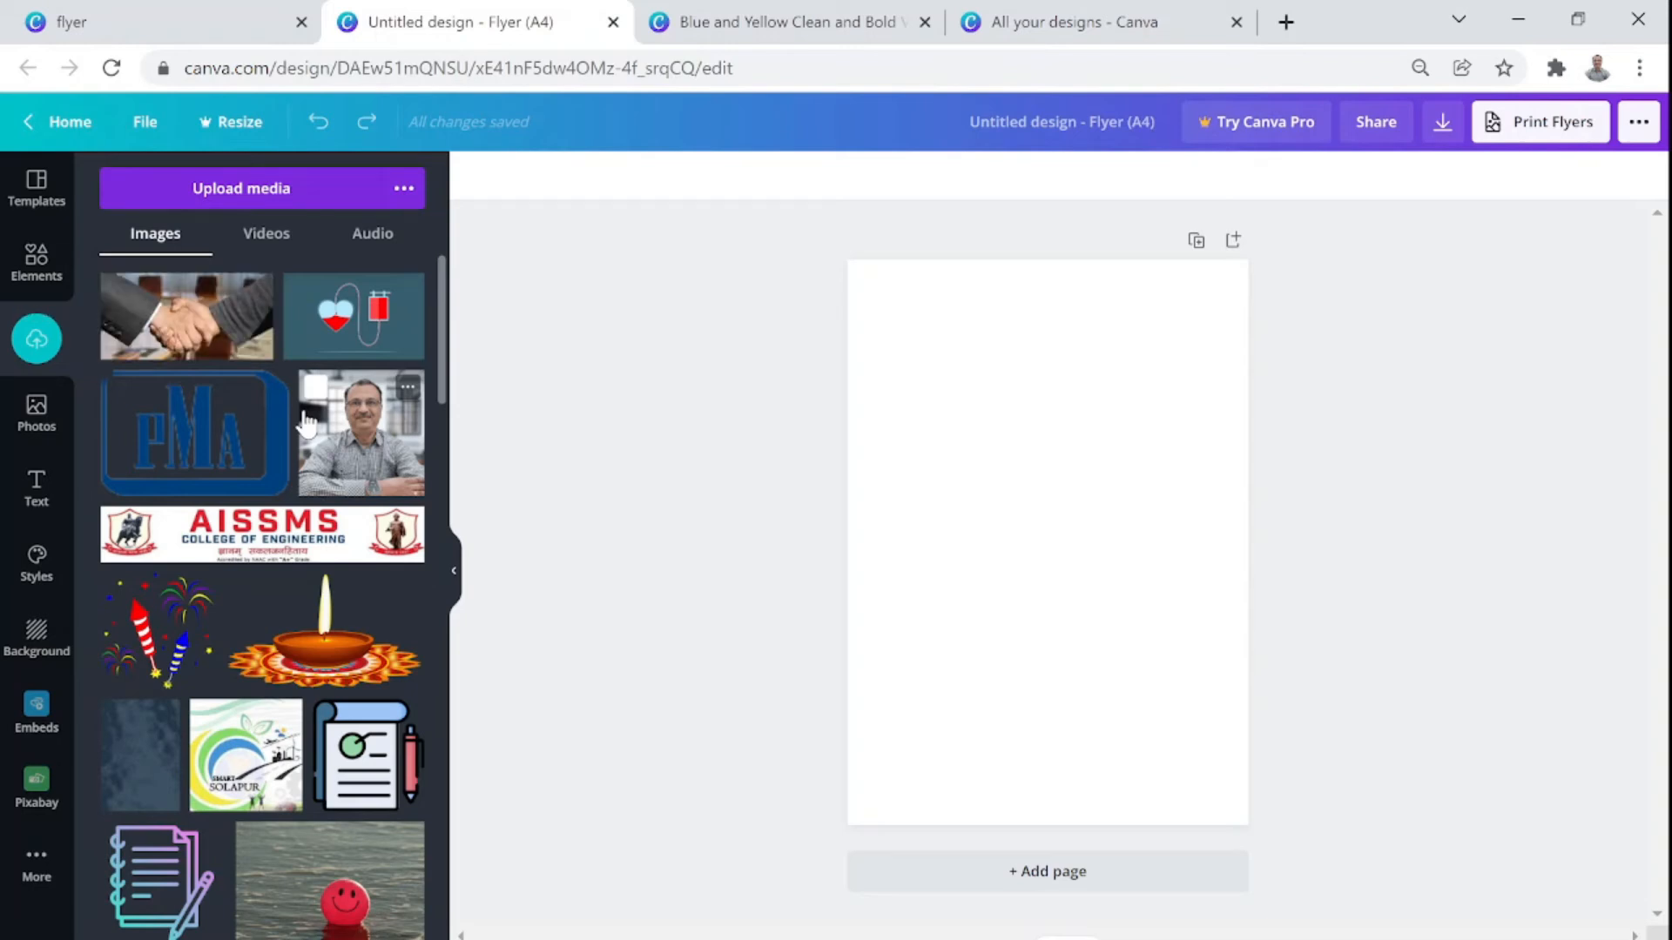
Place the handshake picture at the top of the blank flyer and enlarge it to the full page width
{"action": "left_click", "coordinate": [213, 307]}
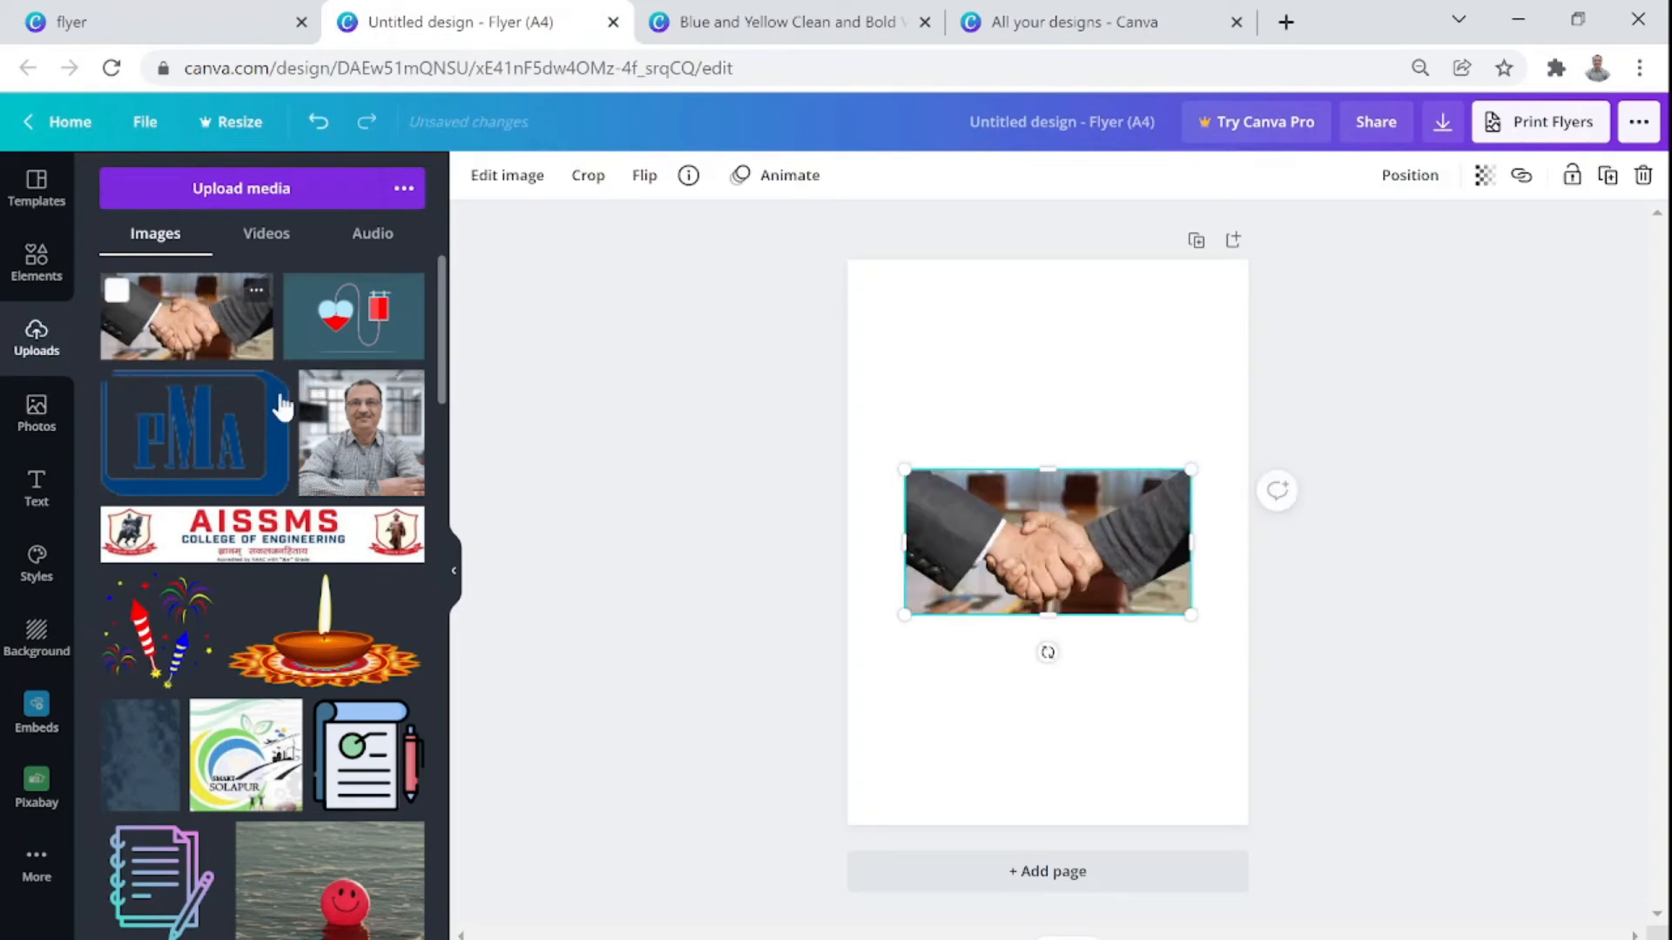
{"action": "left_click_drag", "start_coordinate": [1037, 540], "coordinate": [987, 330]}
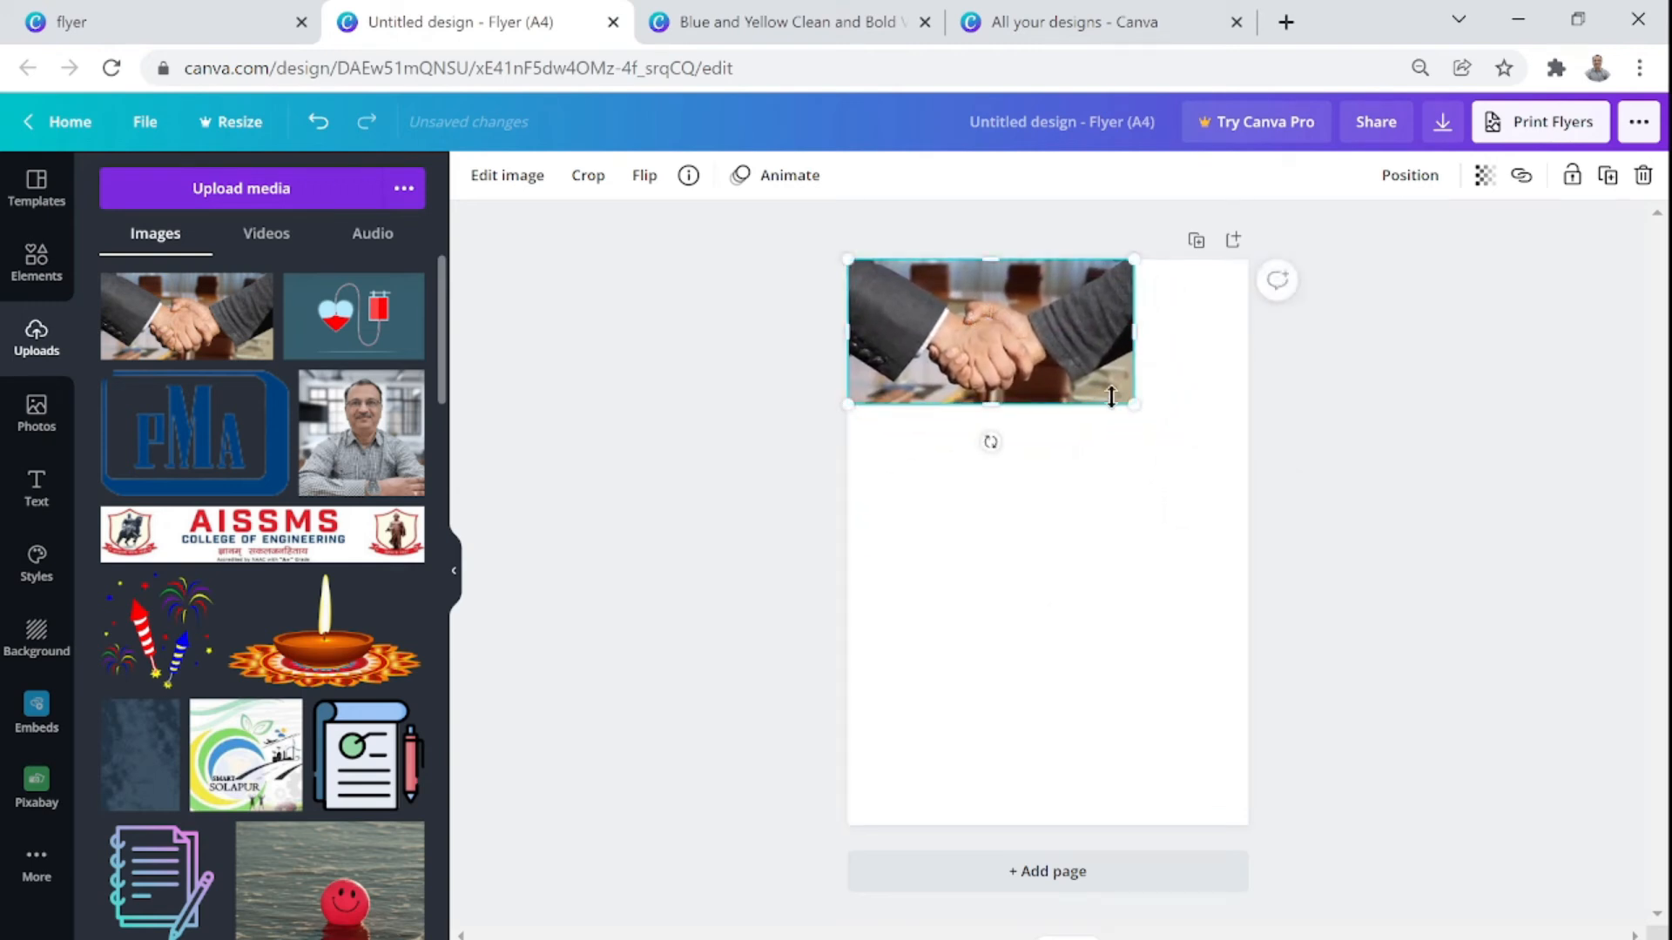
{"action": "left_click_drag", "start_coordinate": [1149, 411], "coordinate": [1234, 467]}
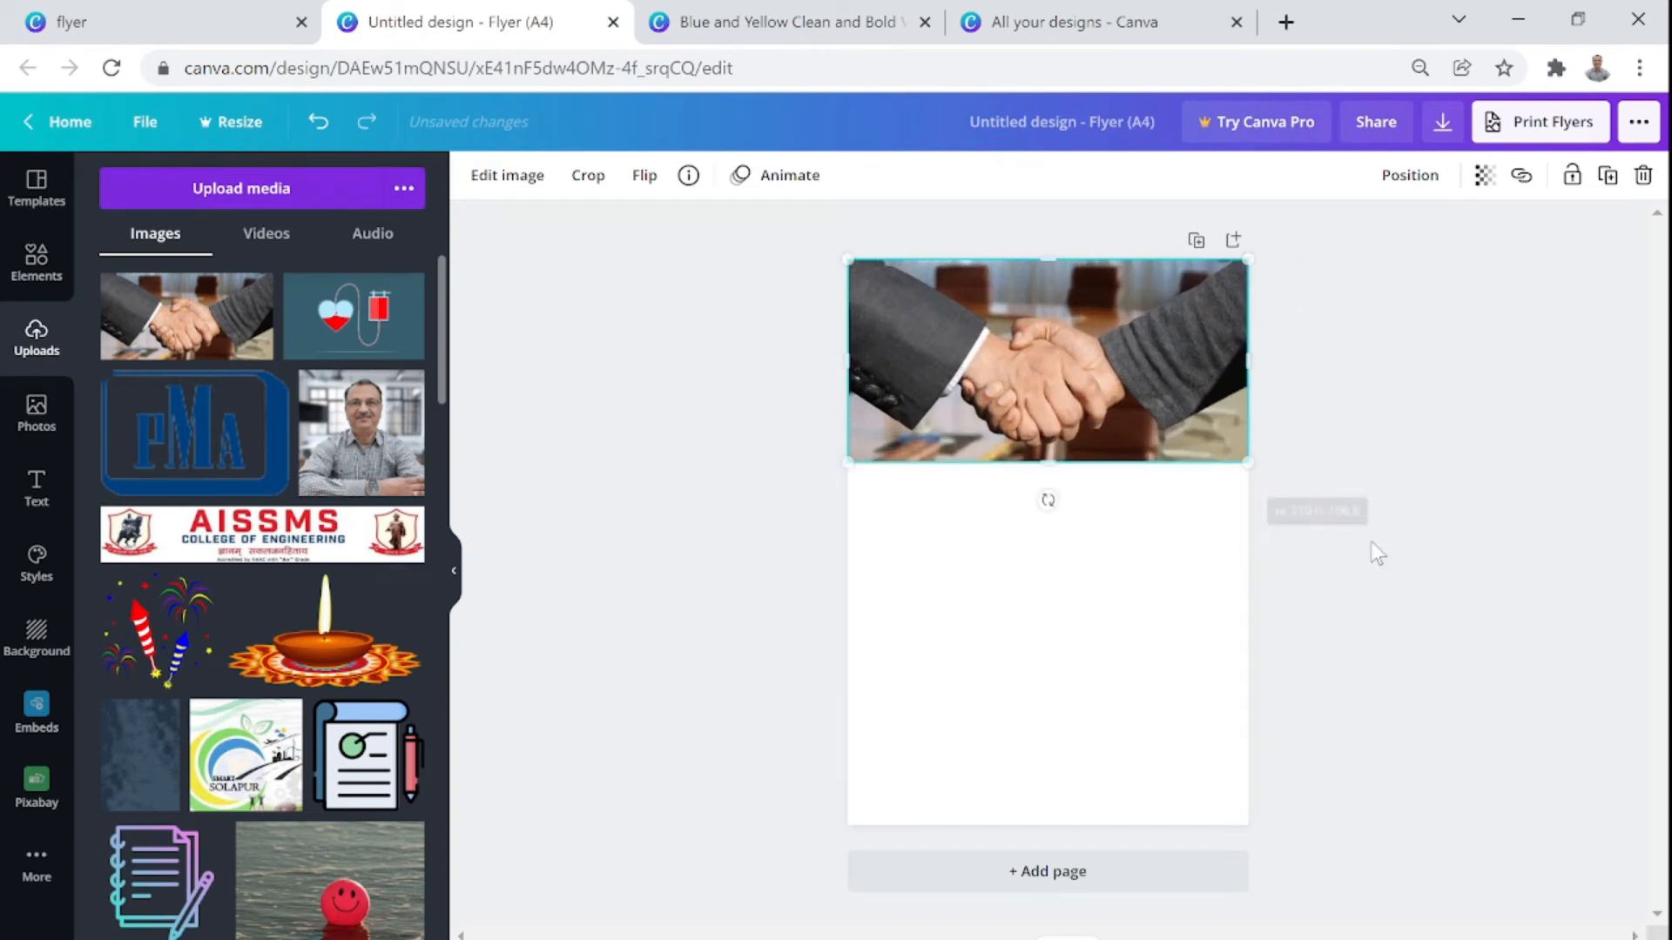
{"action": "left_click", "coordinate": [1429, 568]}
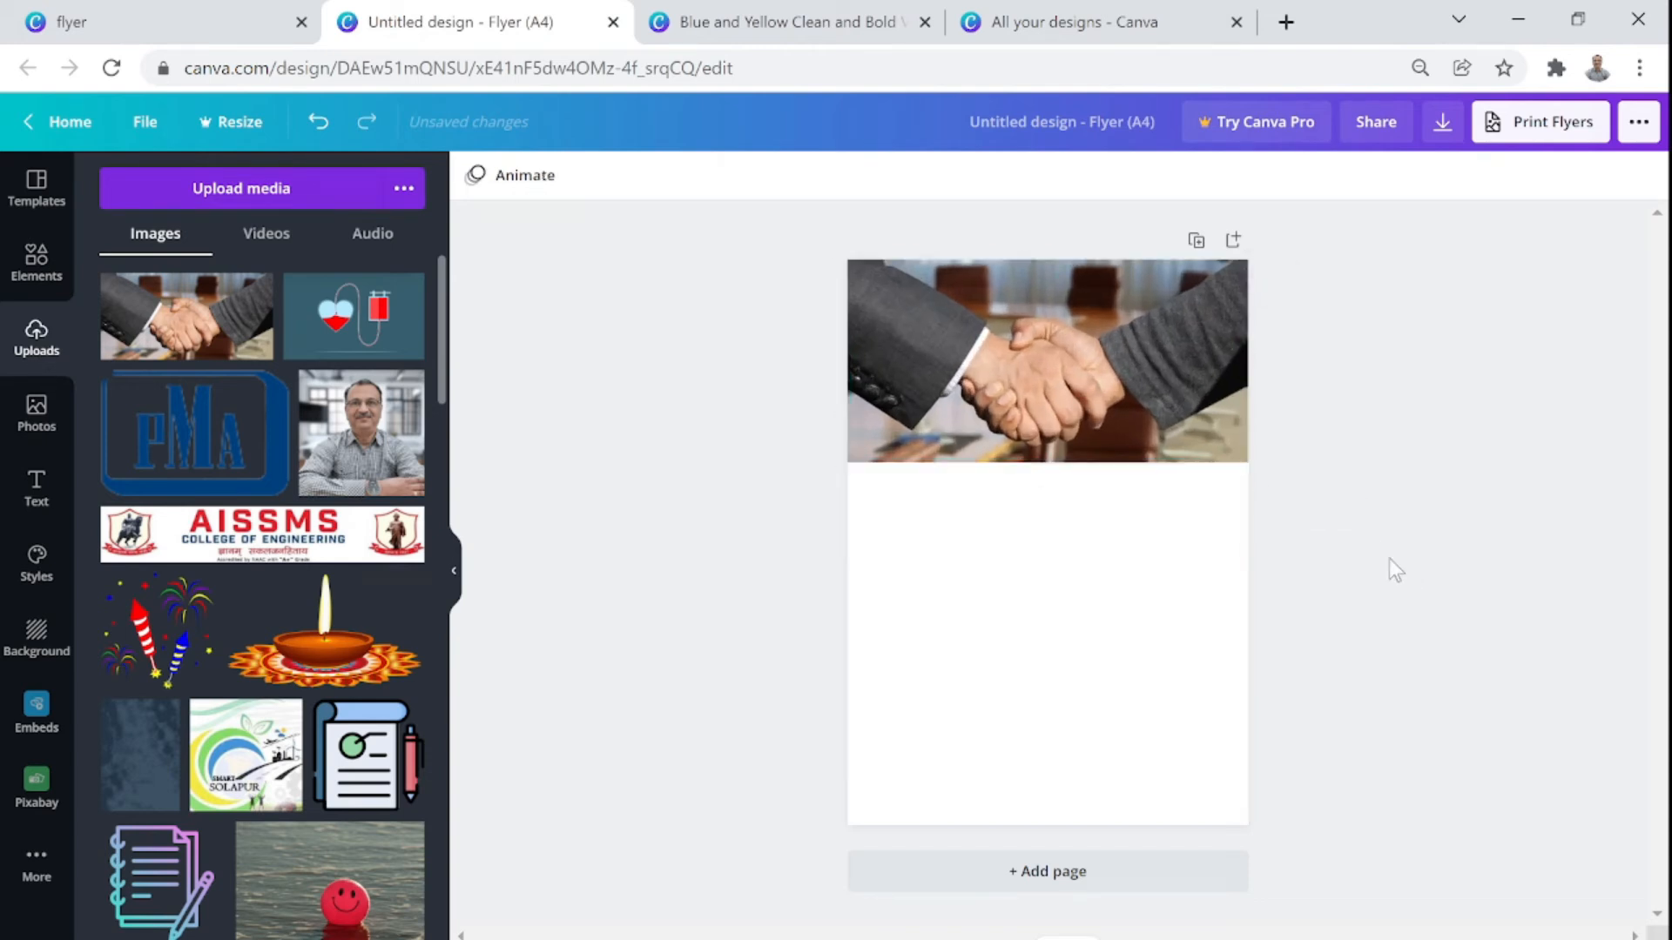
Apply the free dark grey background with black diagonal lines to the page behind the handshake picture
{"action": "left_click", "coordinate": [1044, 647]}
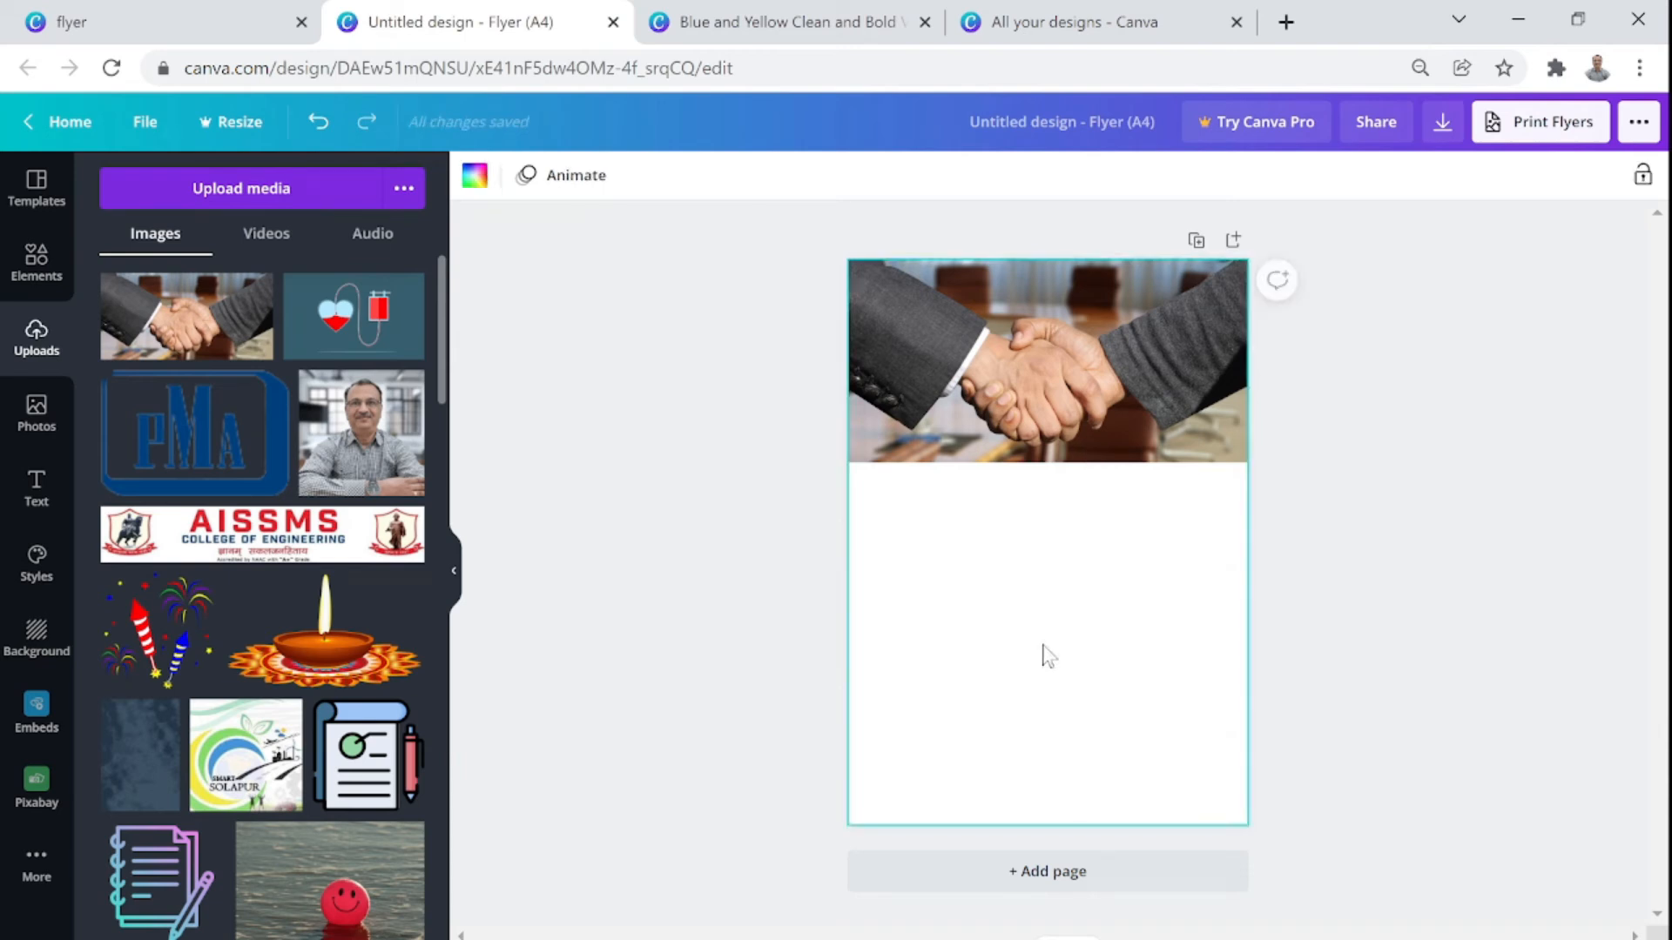
{"action": "left_click", "coordinate": [37, 636]}
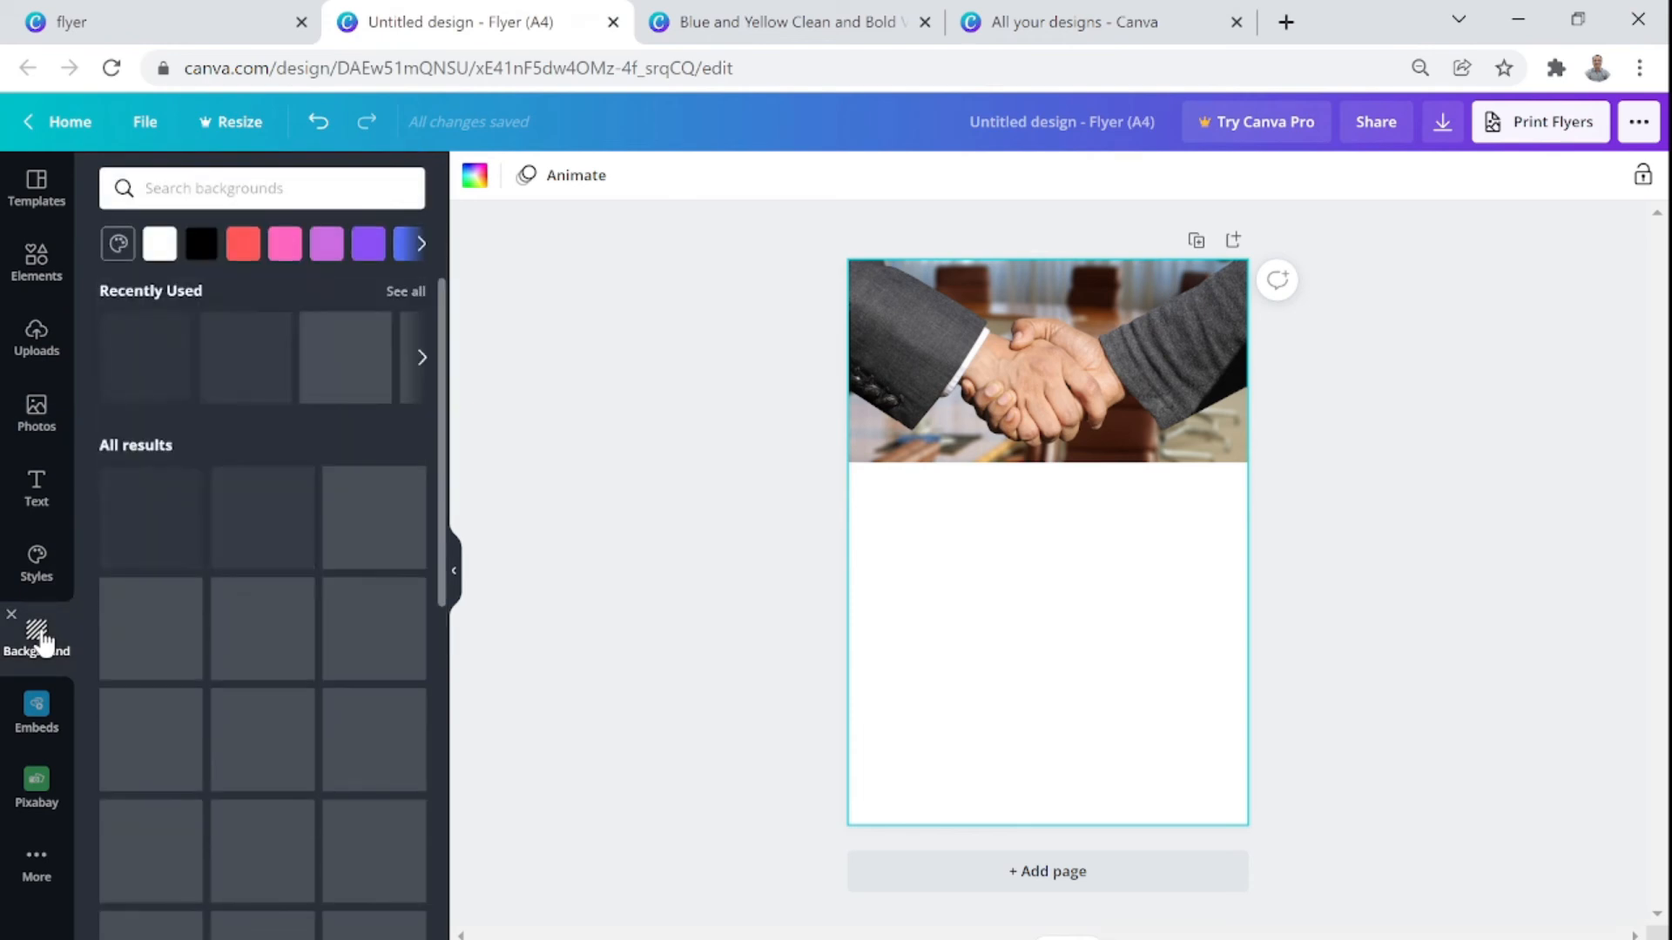
{"action": "scroll", "coordinate": [259, 710], "scroll_direction": "down", "scroll_amount": 5}
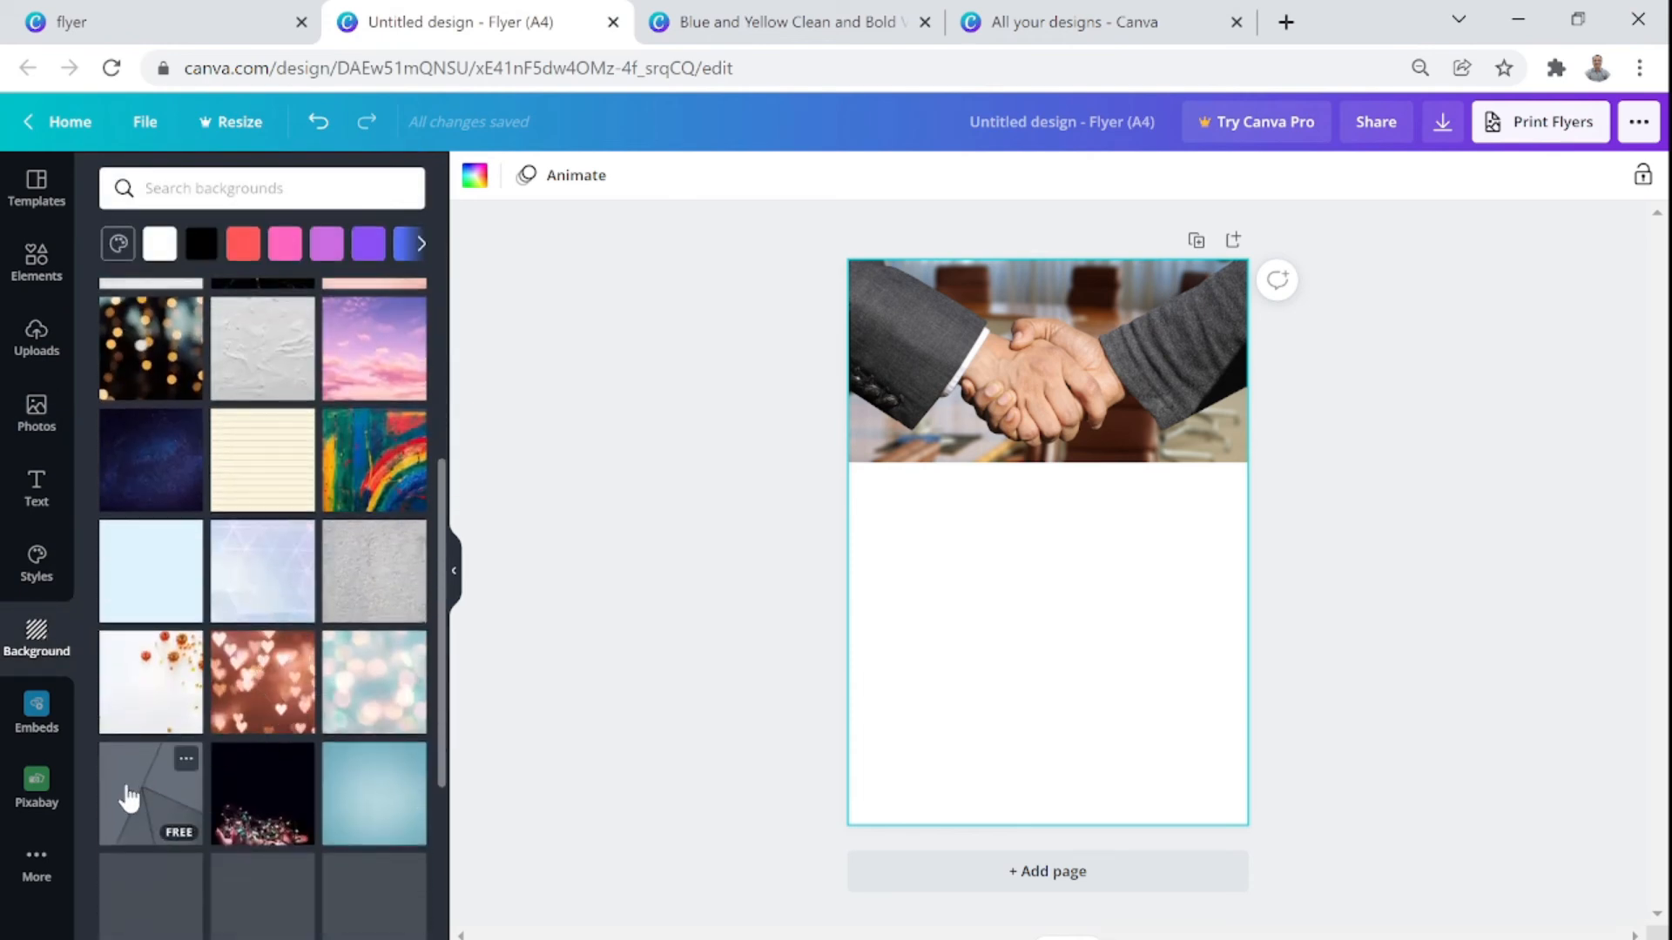
{"action": "left_click", "coordinate": [128, 797]}
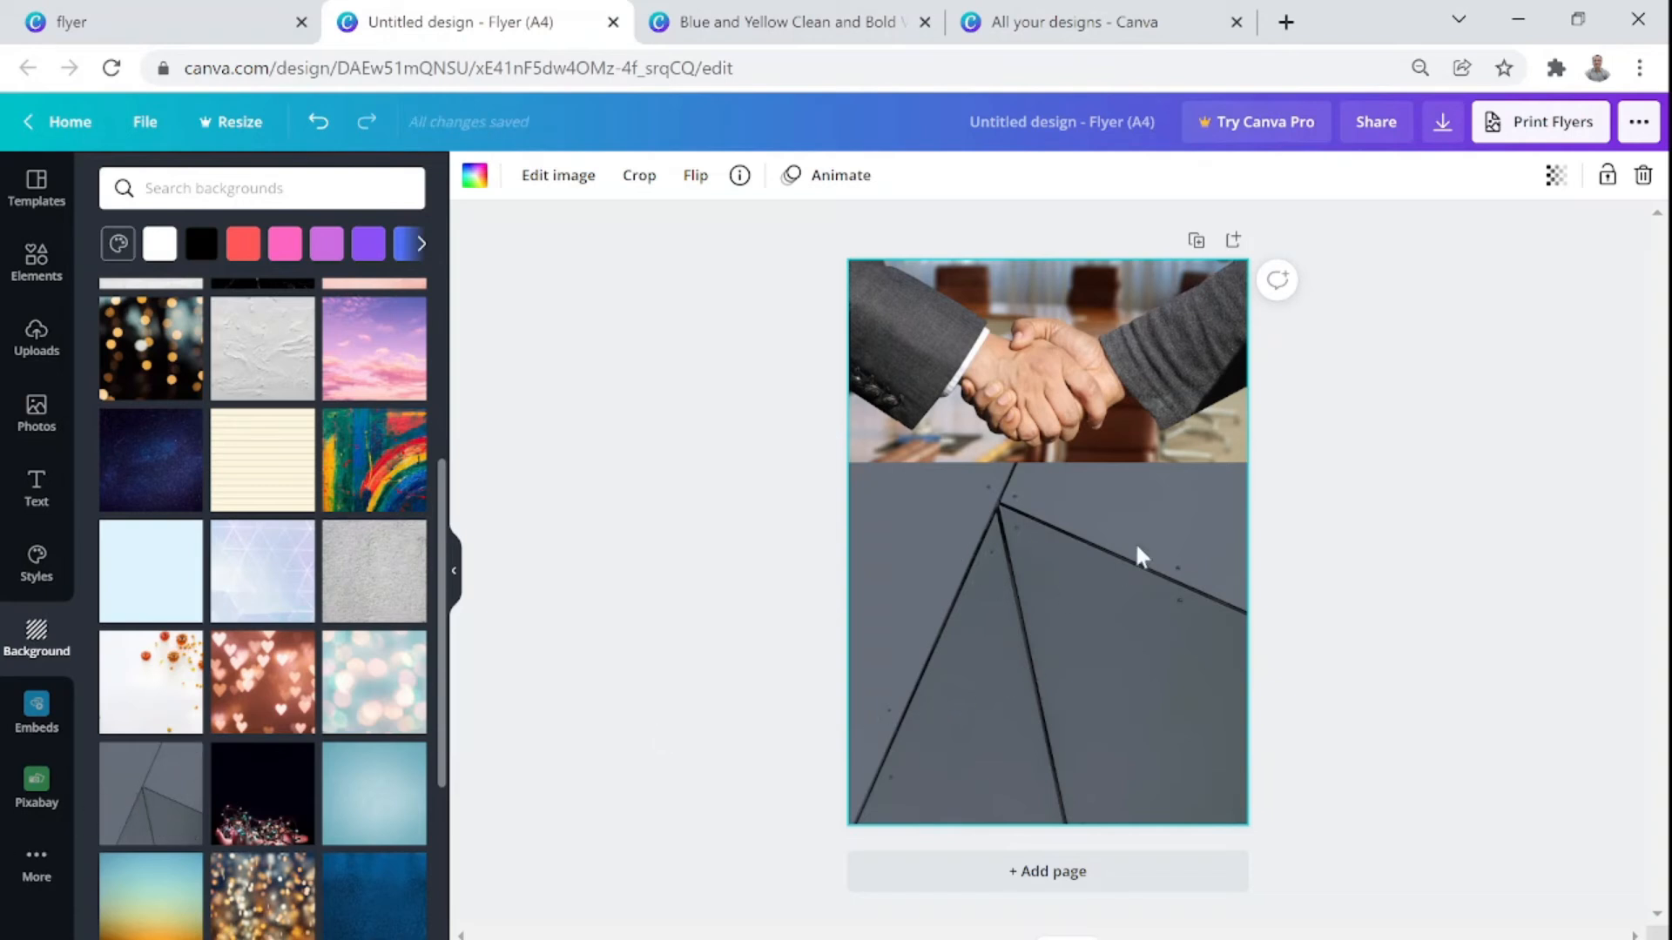
{"action": "left_click_drag", "start_coordinate": [1118, 420], "coordinate": [1105, 370]}
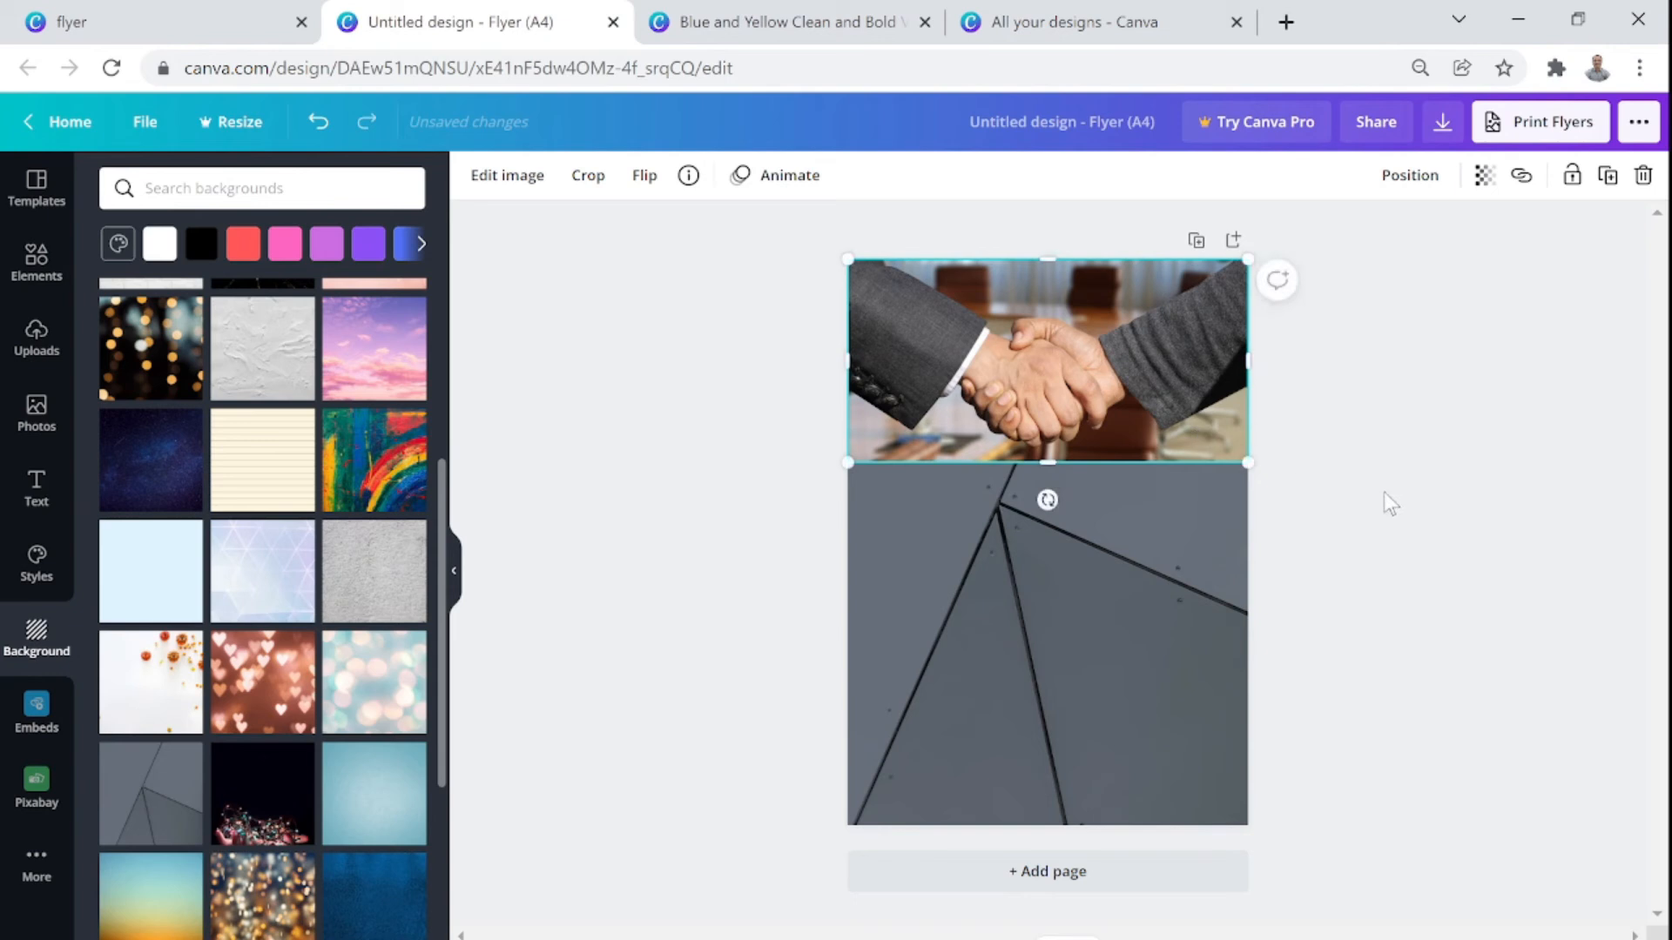
Delete the dark grey background image from the page and show the additional Canva apps
{"action": "left_click", "coordinate": [1078, 640]}
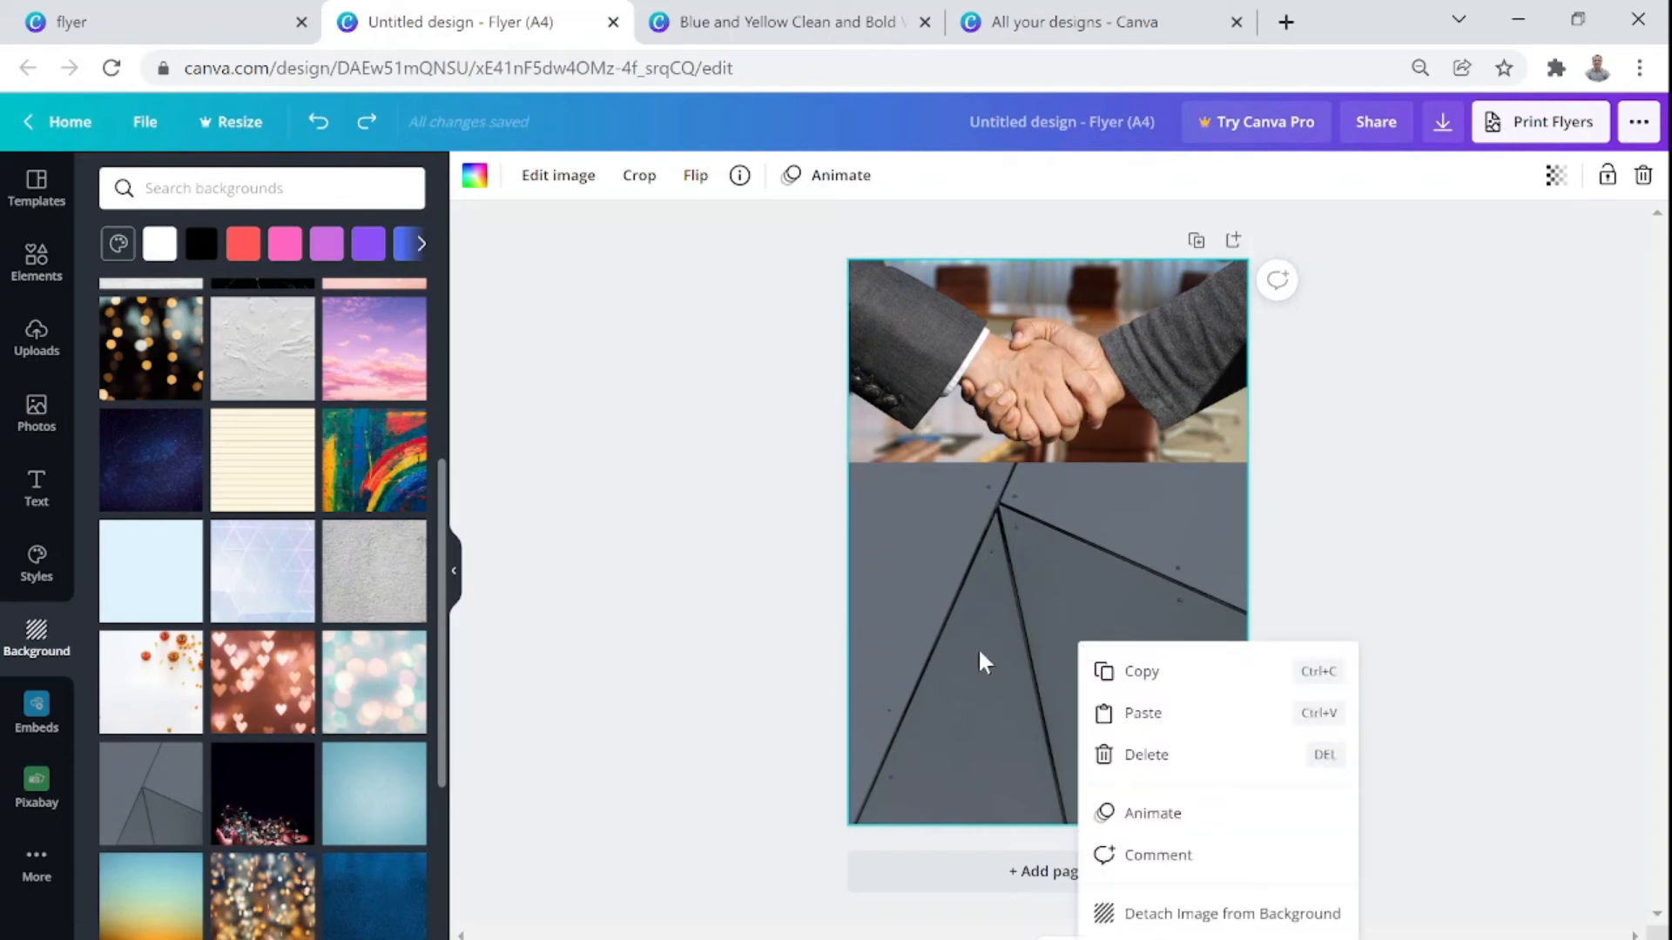
{"action": "key", "text": "Delete"}
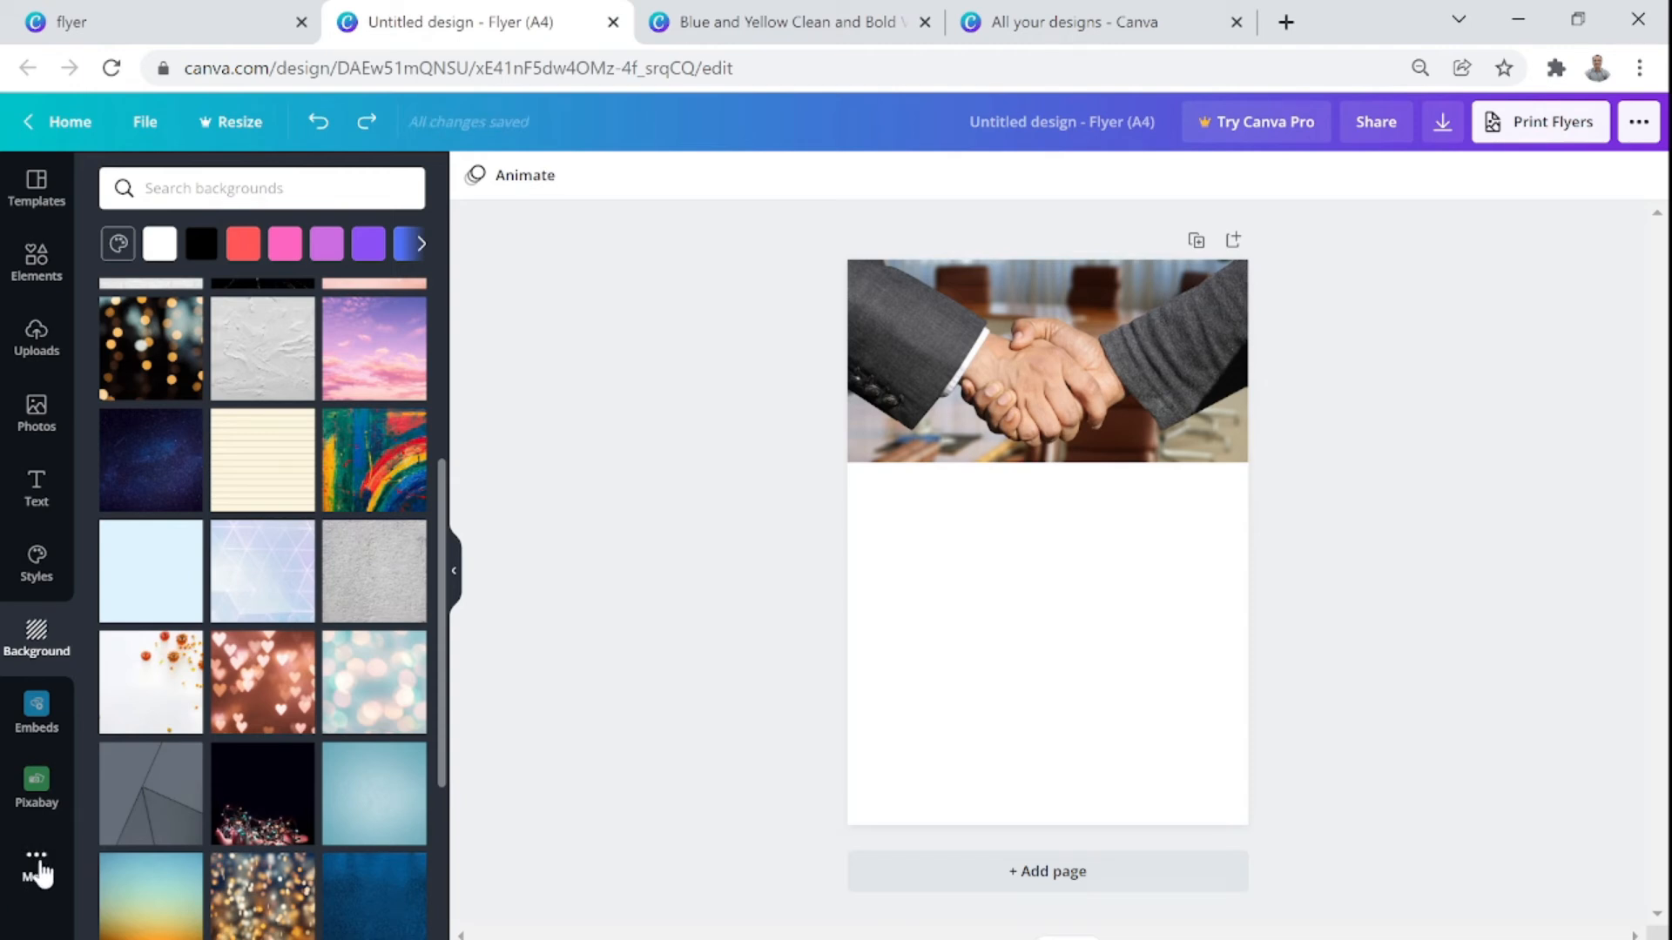
{"action": "left_click", "coordinate": [39, 871]}
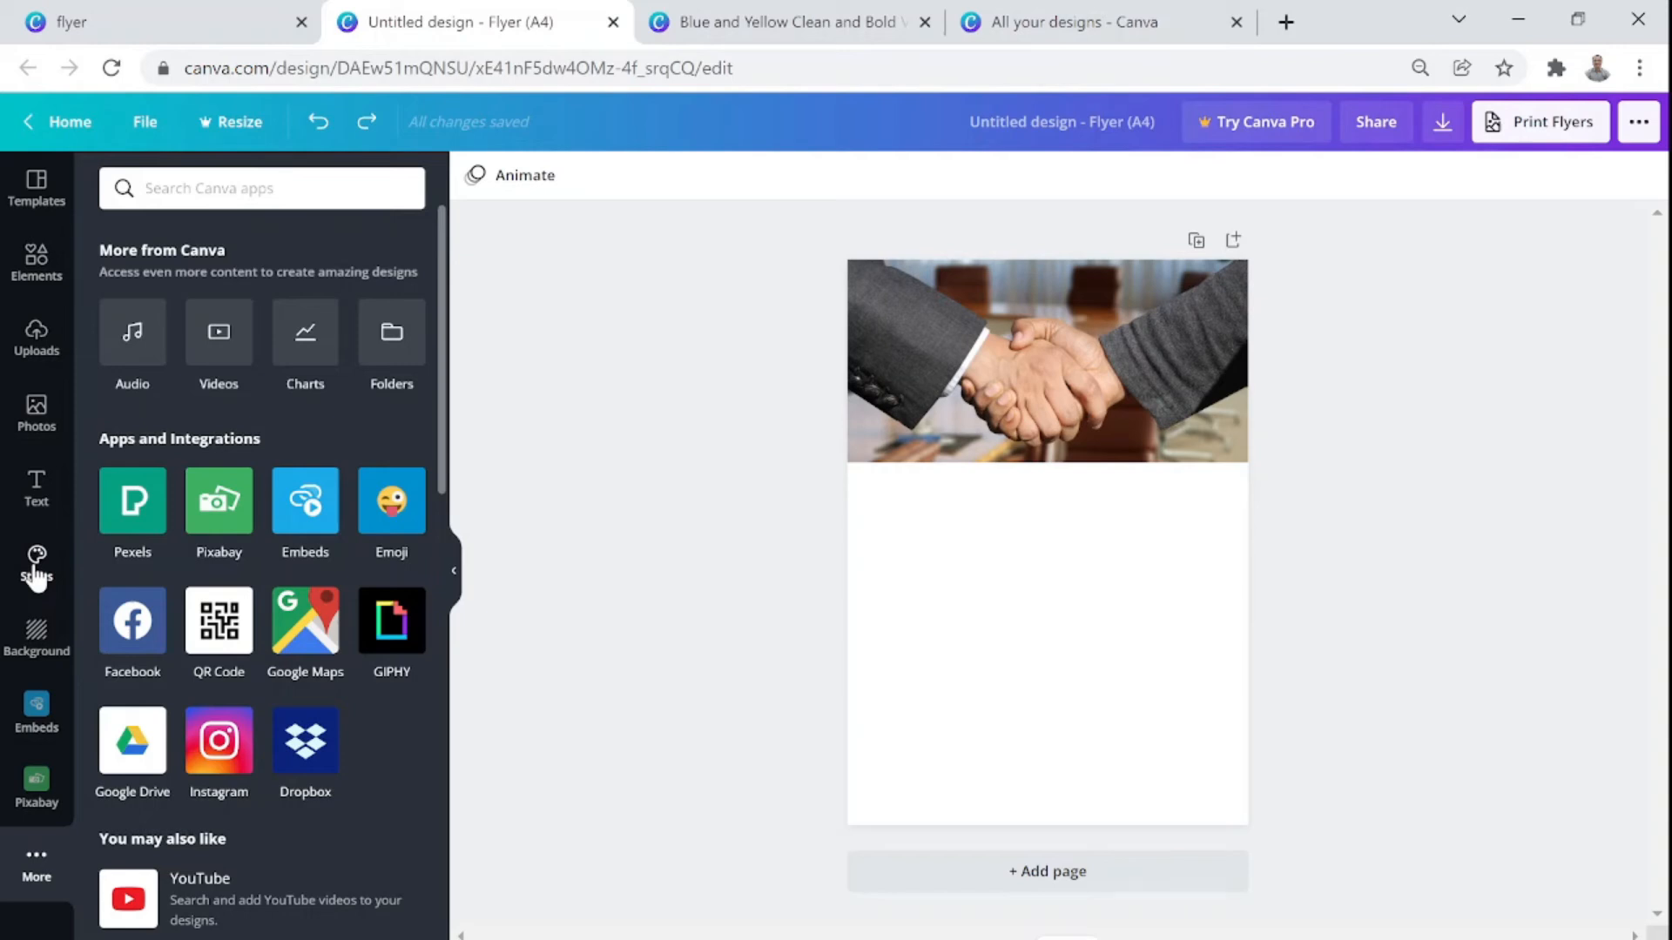
Switch to the blood donation flyer design and look through the available colour and font style sets
{"action": "left_click", "coordinate": [836, 39]}
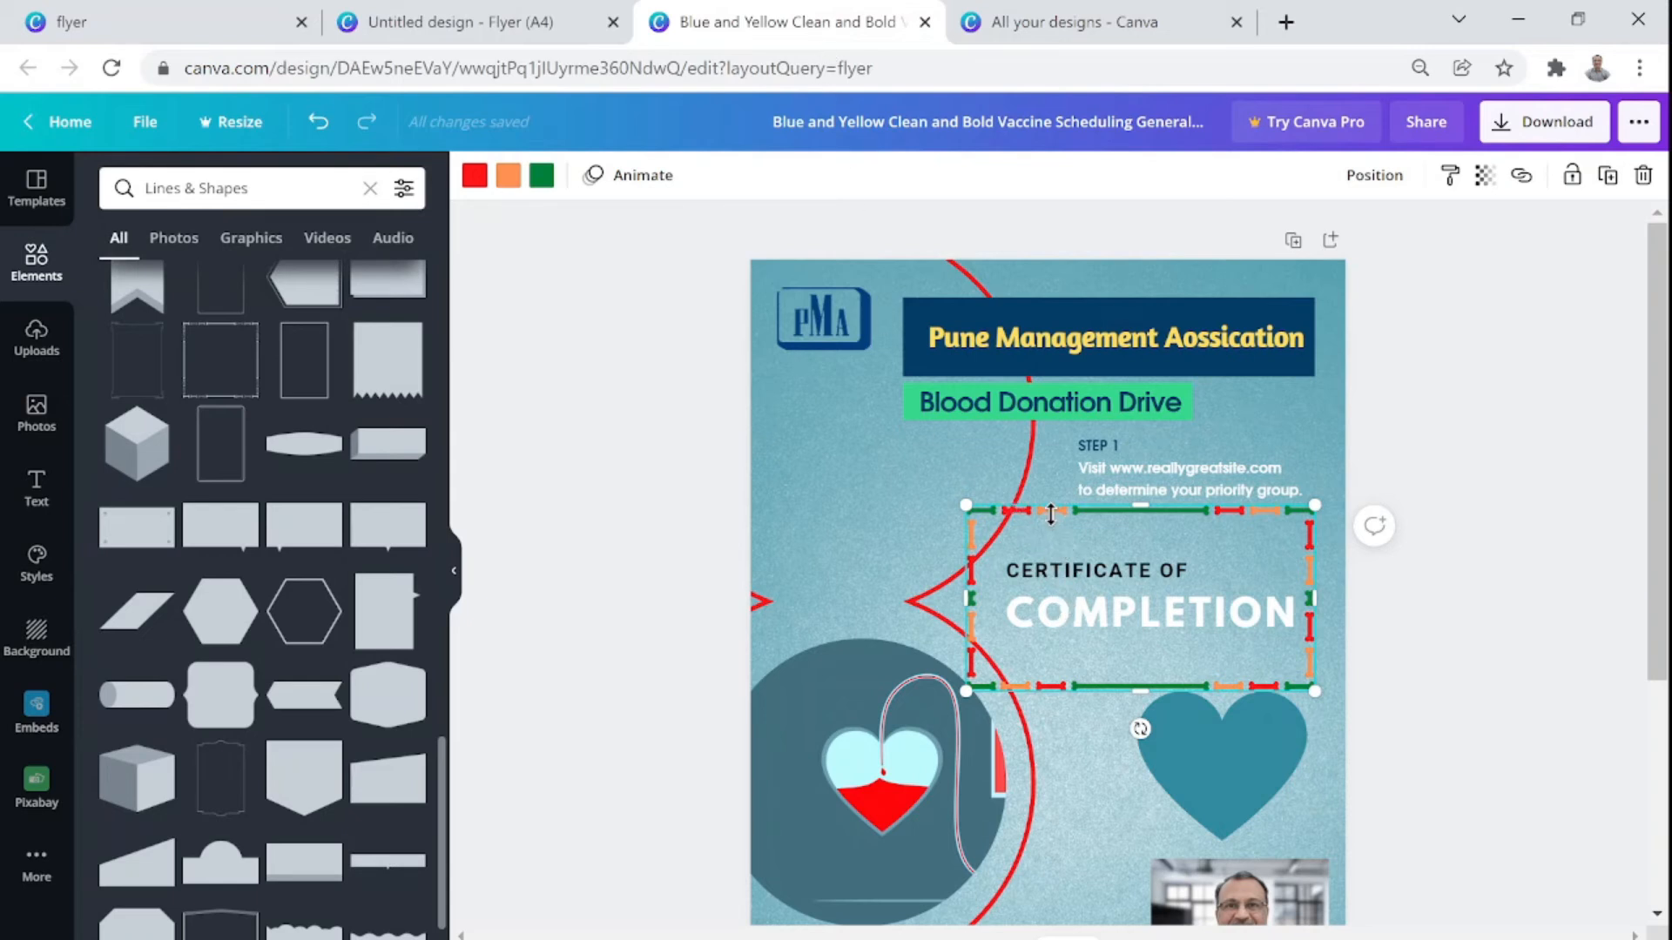
{"action": "left_click", "coordinate": [44, 564]}
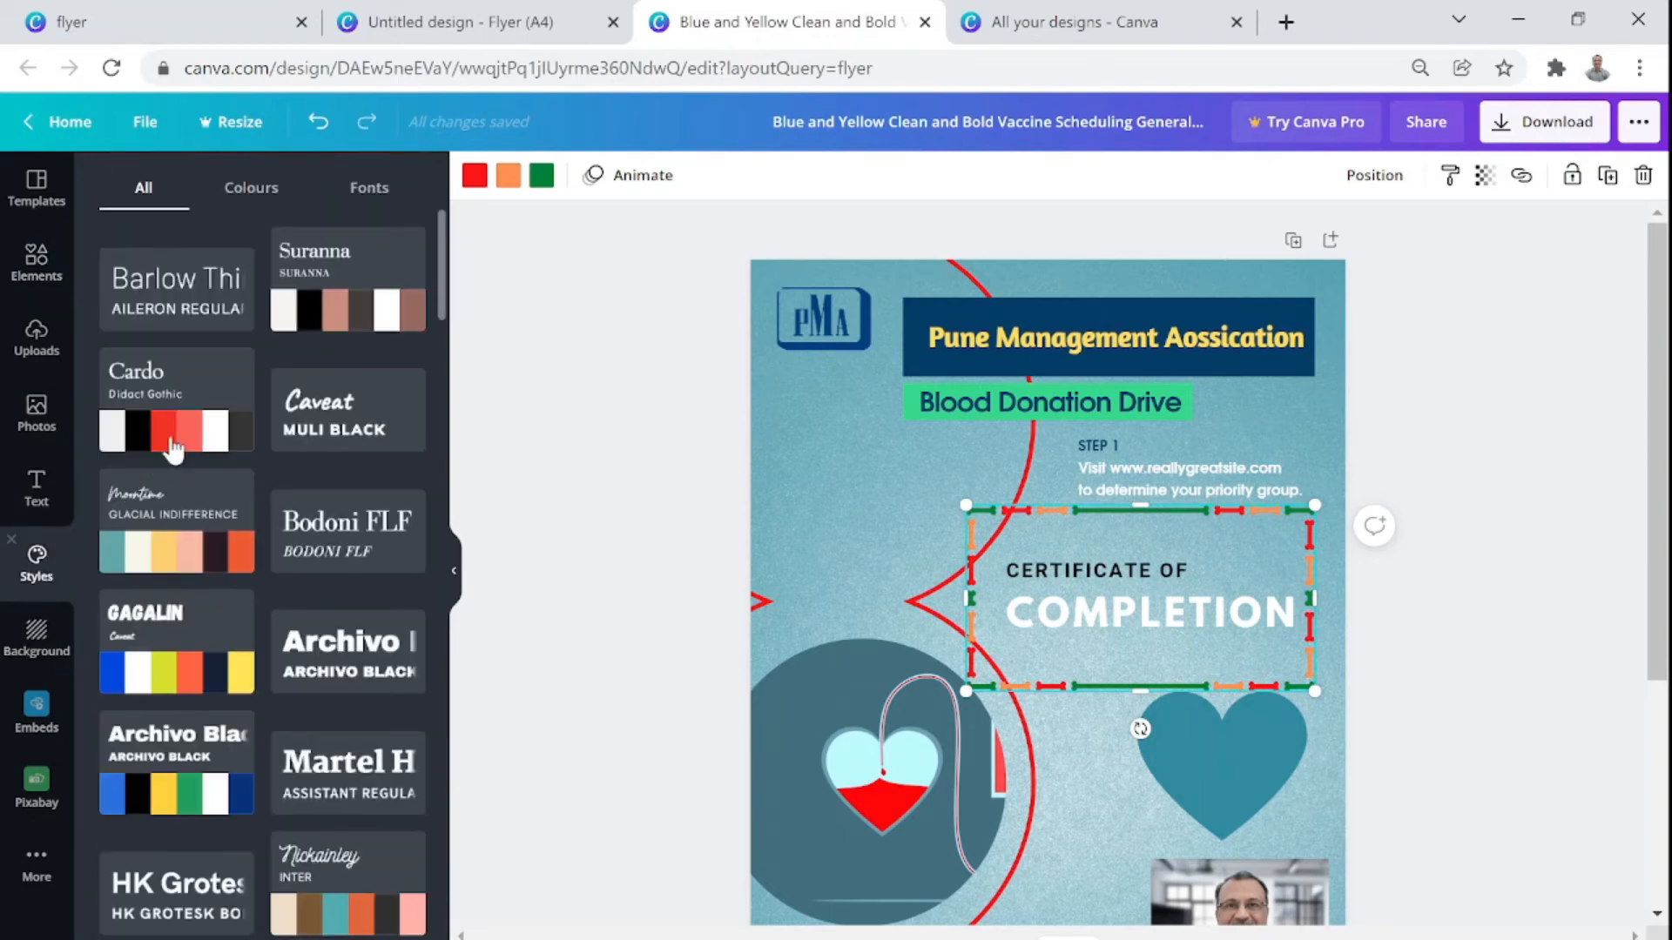
{"action": "scroll", "coordinate": [182, 438], "scroll_direction": "down", "scroll_amount": 3}
{"action": "scroll", "coordinate": [181, 438], "scroll_direction": "down", "scroll_amount": 7}
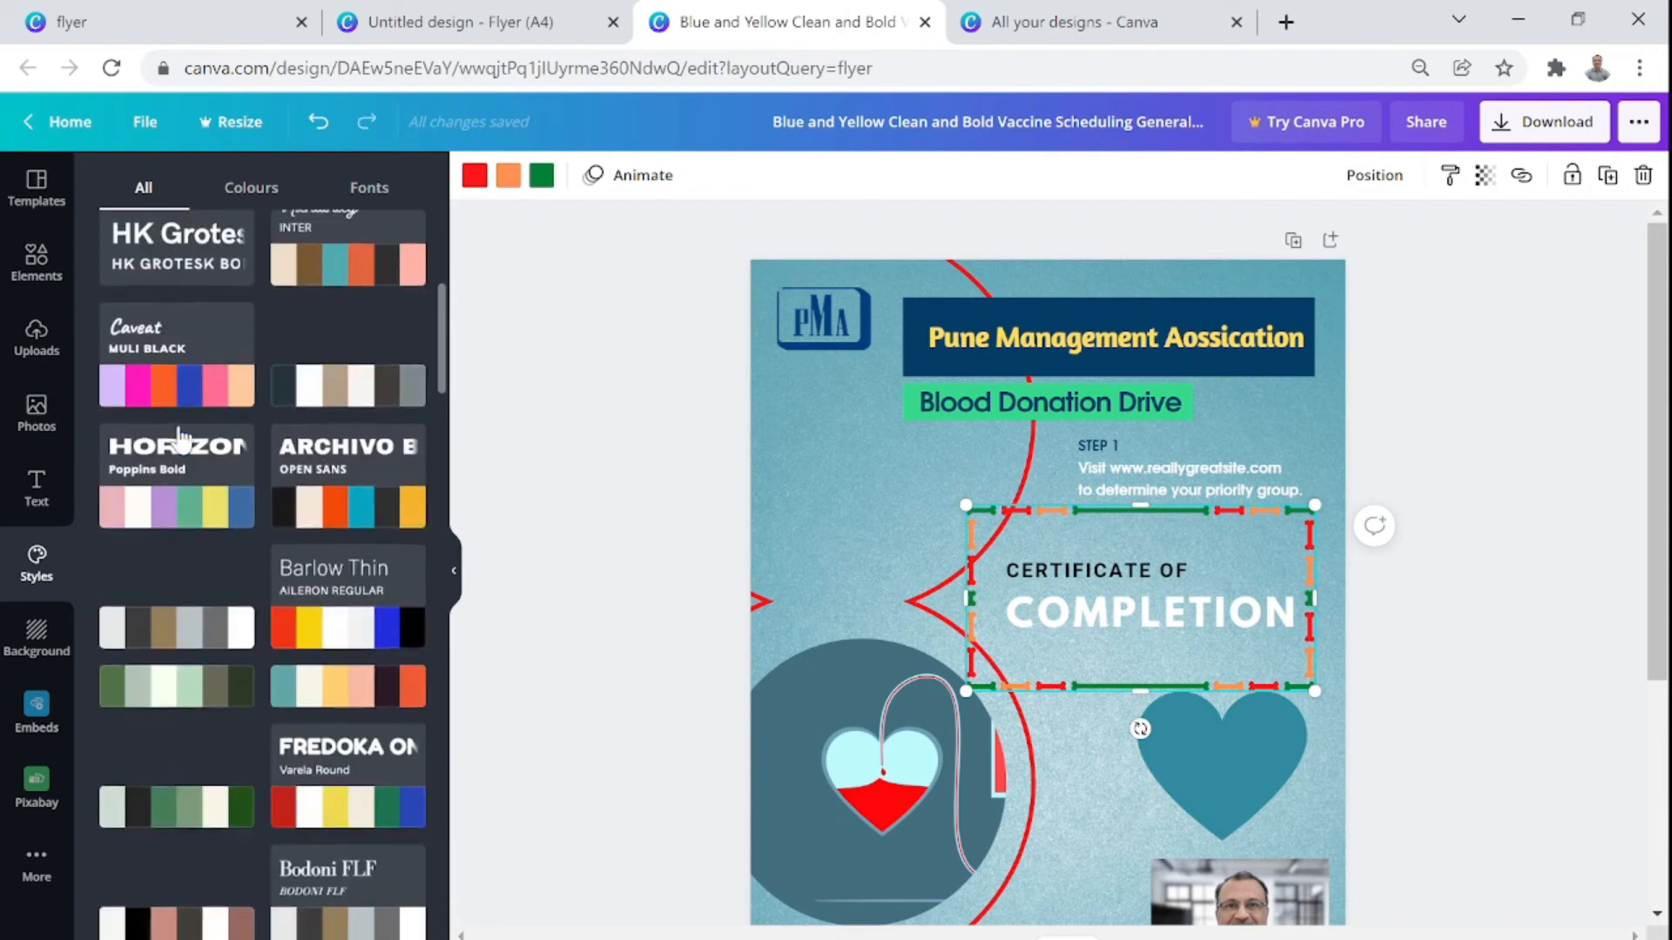
{"action": "scroll", "coordinate": [181, 438], "scroll_direction": "down", "scroll_amount": 4}
{"action": "scroll", "coordinate": [181, 438], "scroll_direction": "up", "scroll_amount": 7}
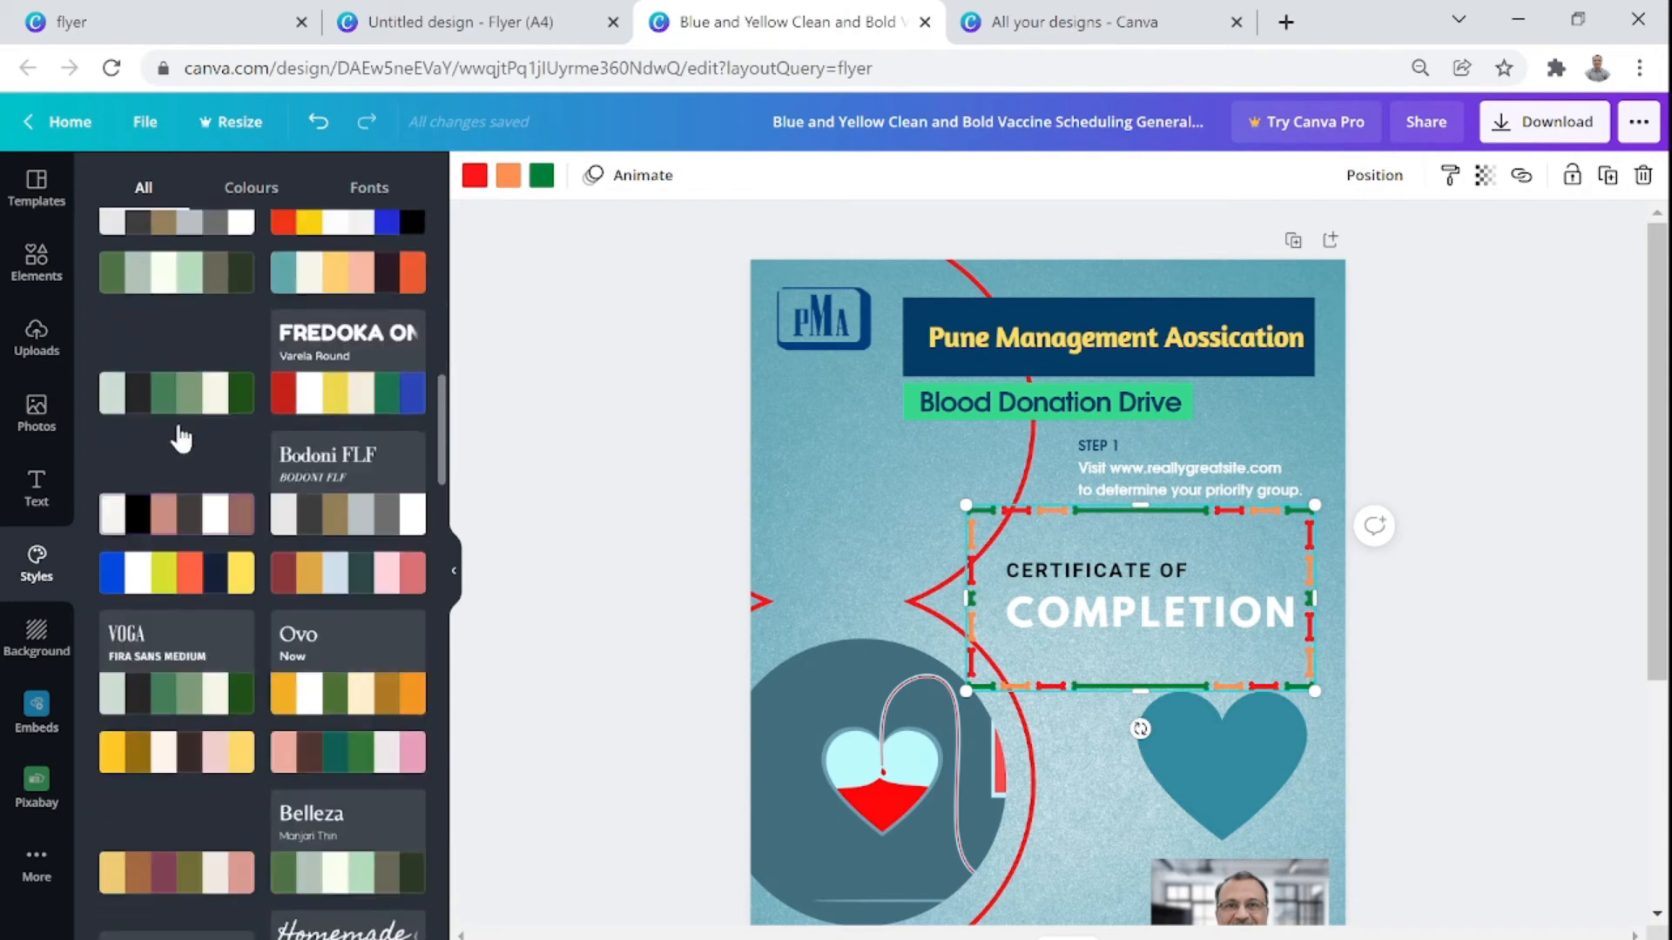
{"action": "scroll", "coordinate": [181, 438], "scroll_direction": "up", "scroll_amount": 6}
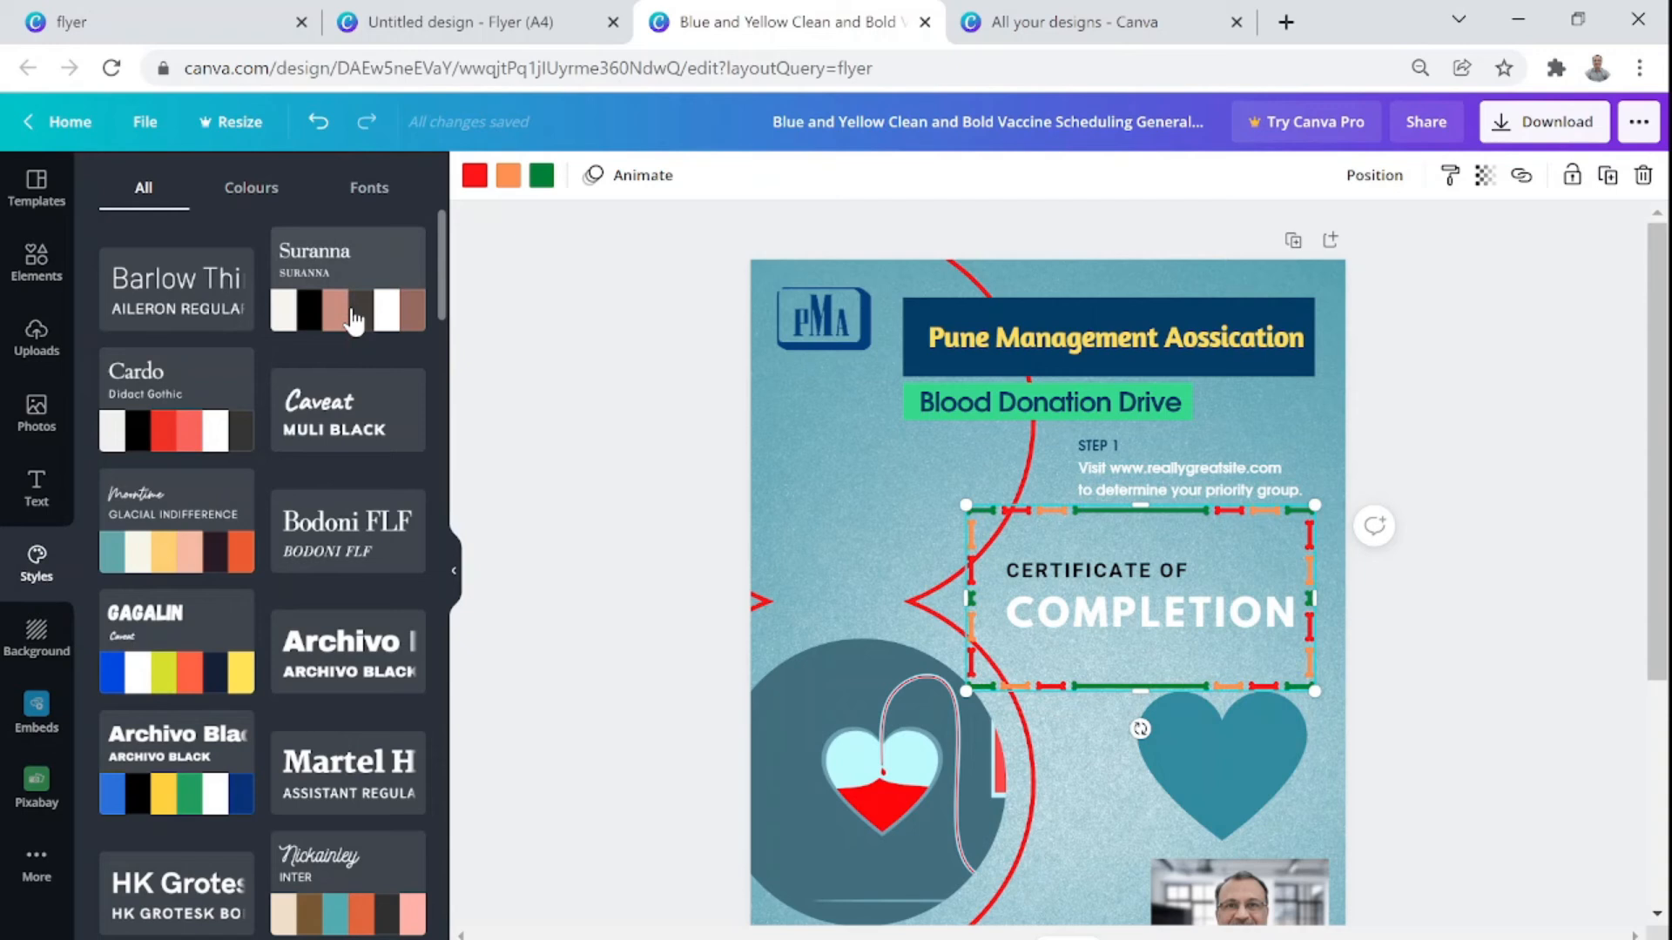
Try the Cardo and Didact Gothic style set and the Dusk Blush colour palette on the blood donation flyer
{"action": "left_click", "coordinate": [167, 438]}
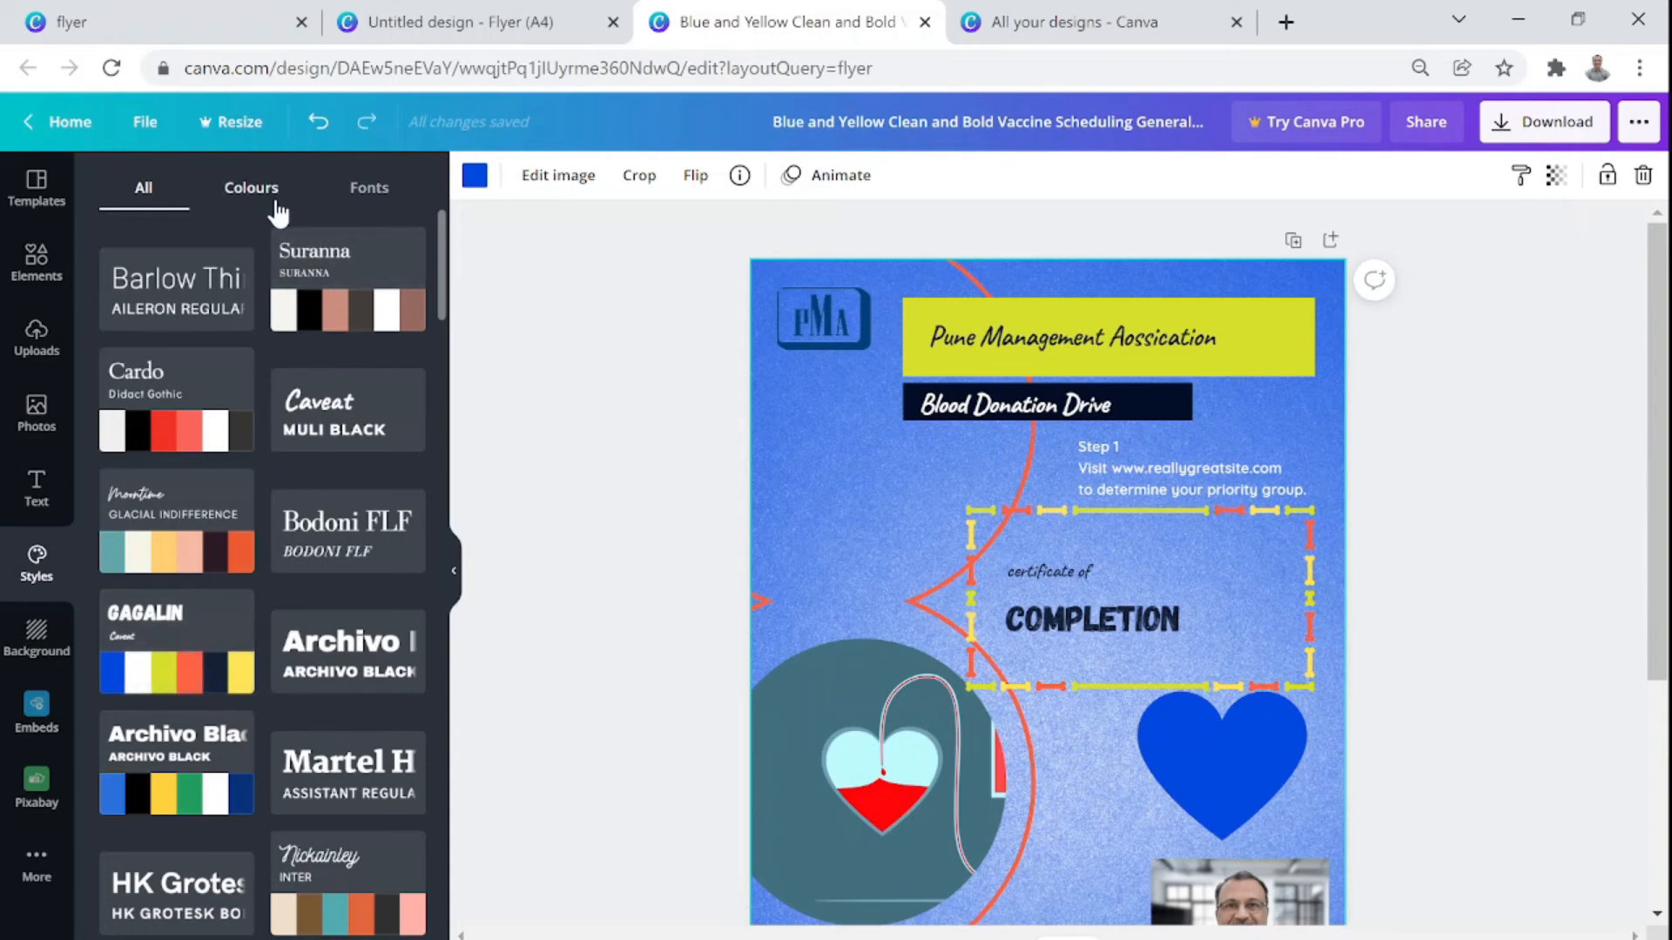
{"action": "key", "text": "ctrl+z"}
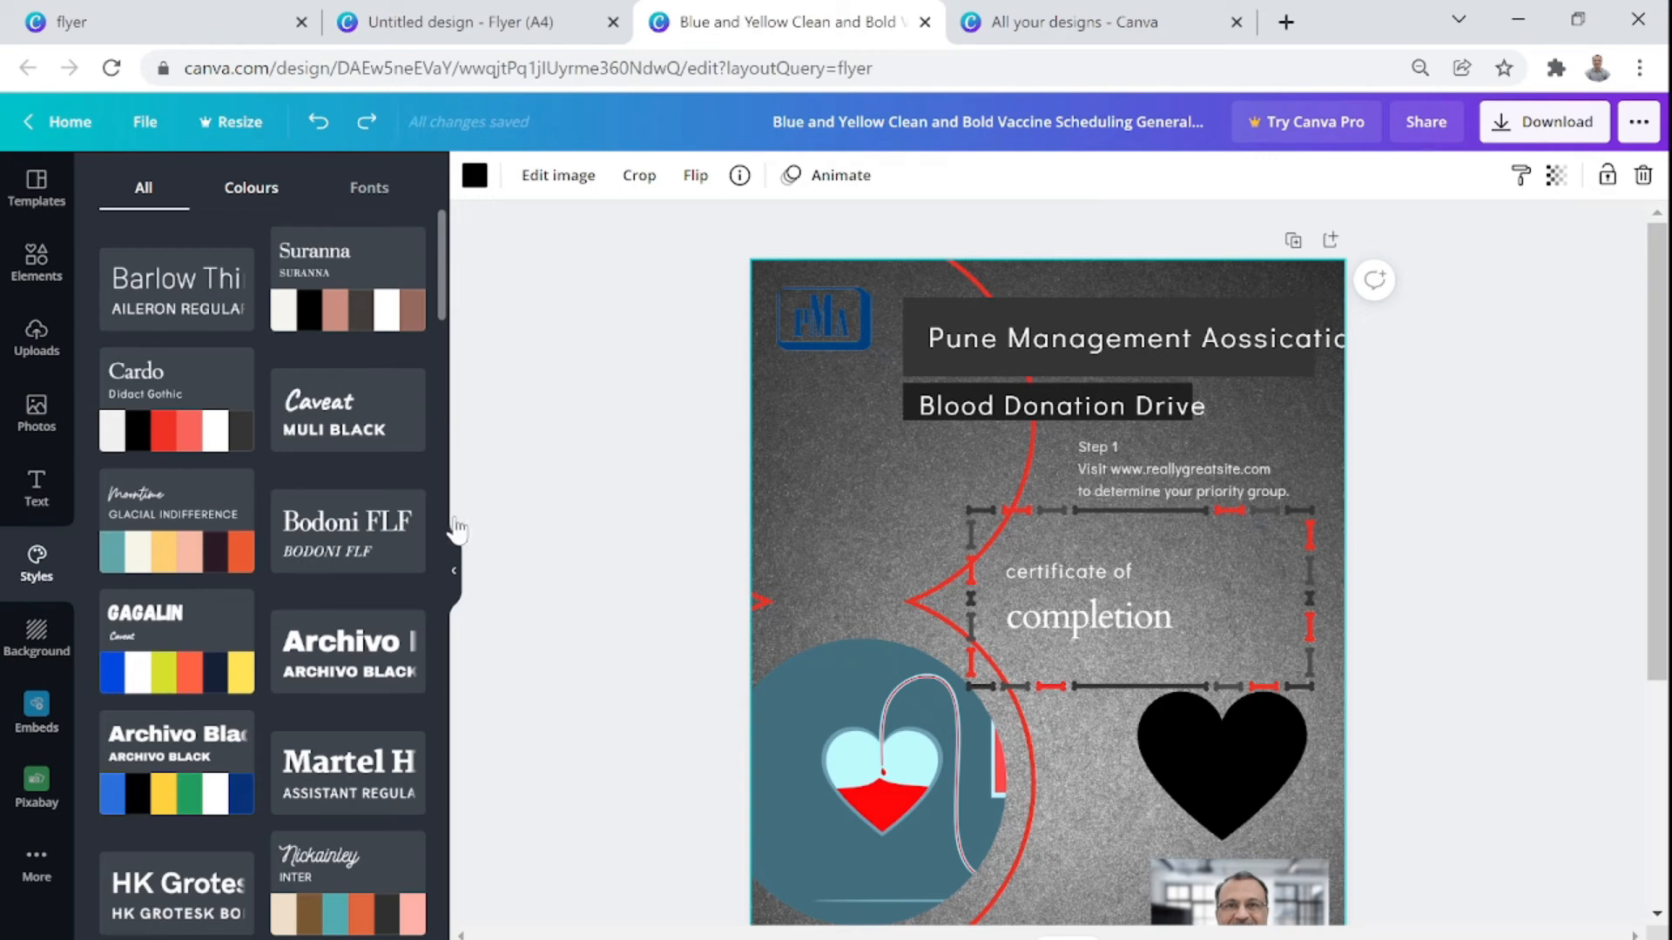
{"action": "left_click", "coordinate": [243, 192]}
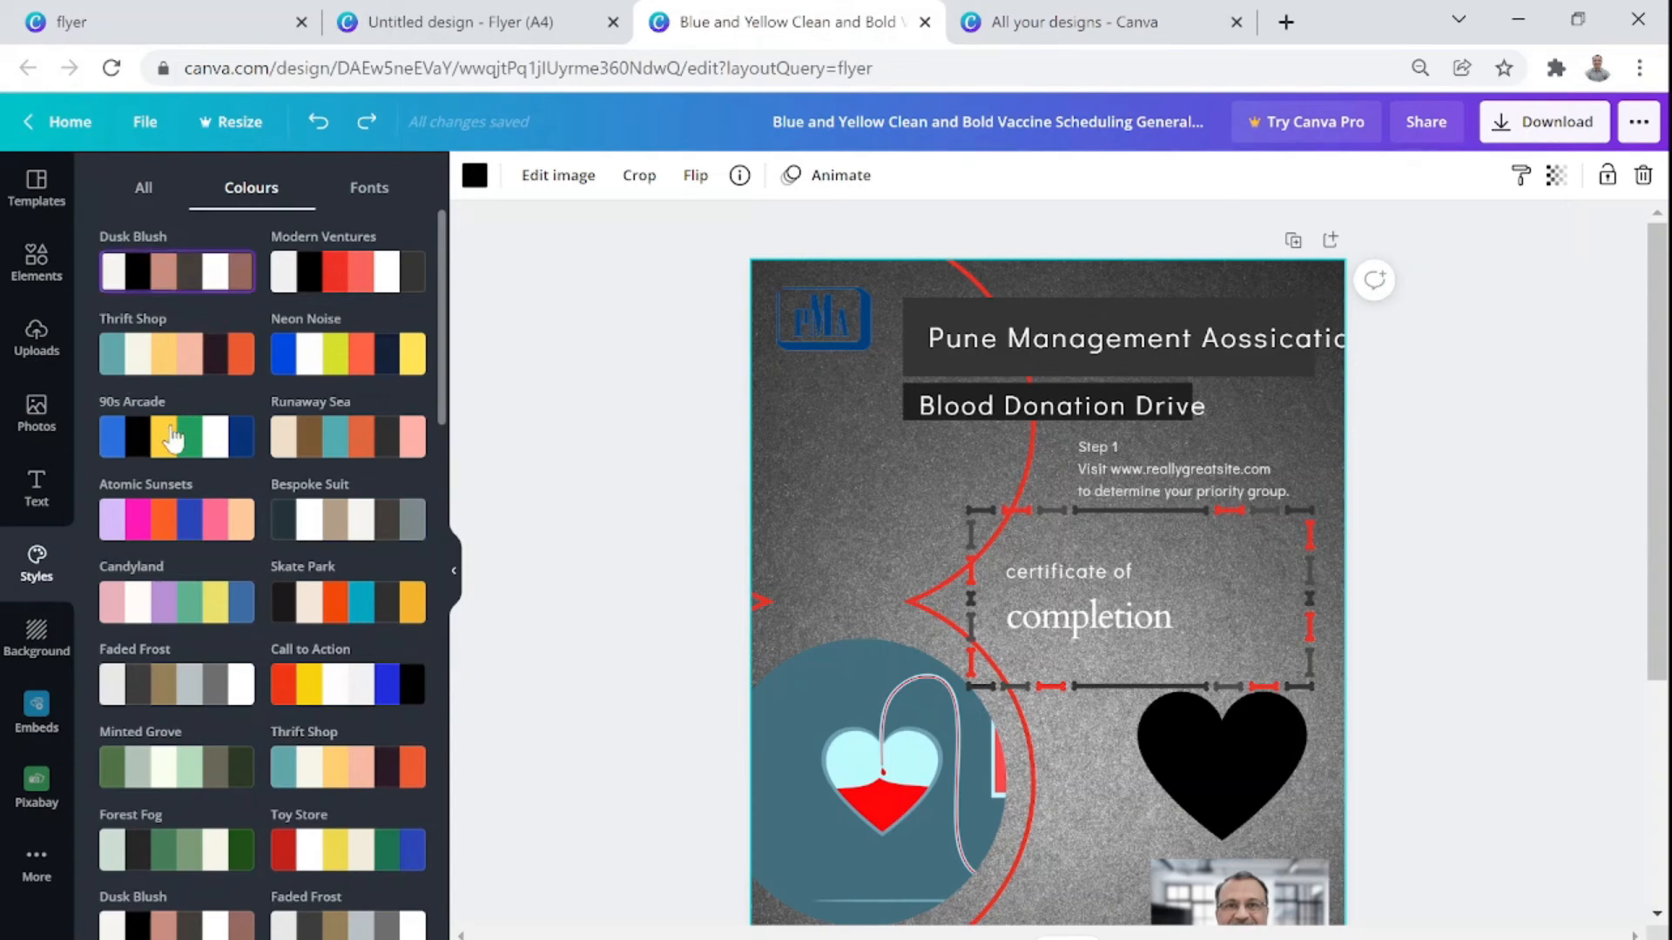
{"action": "scroll", "coordinate": [176, 493], "scroll_direction": "down", "scroll_amount": 5}
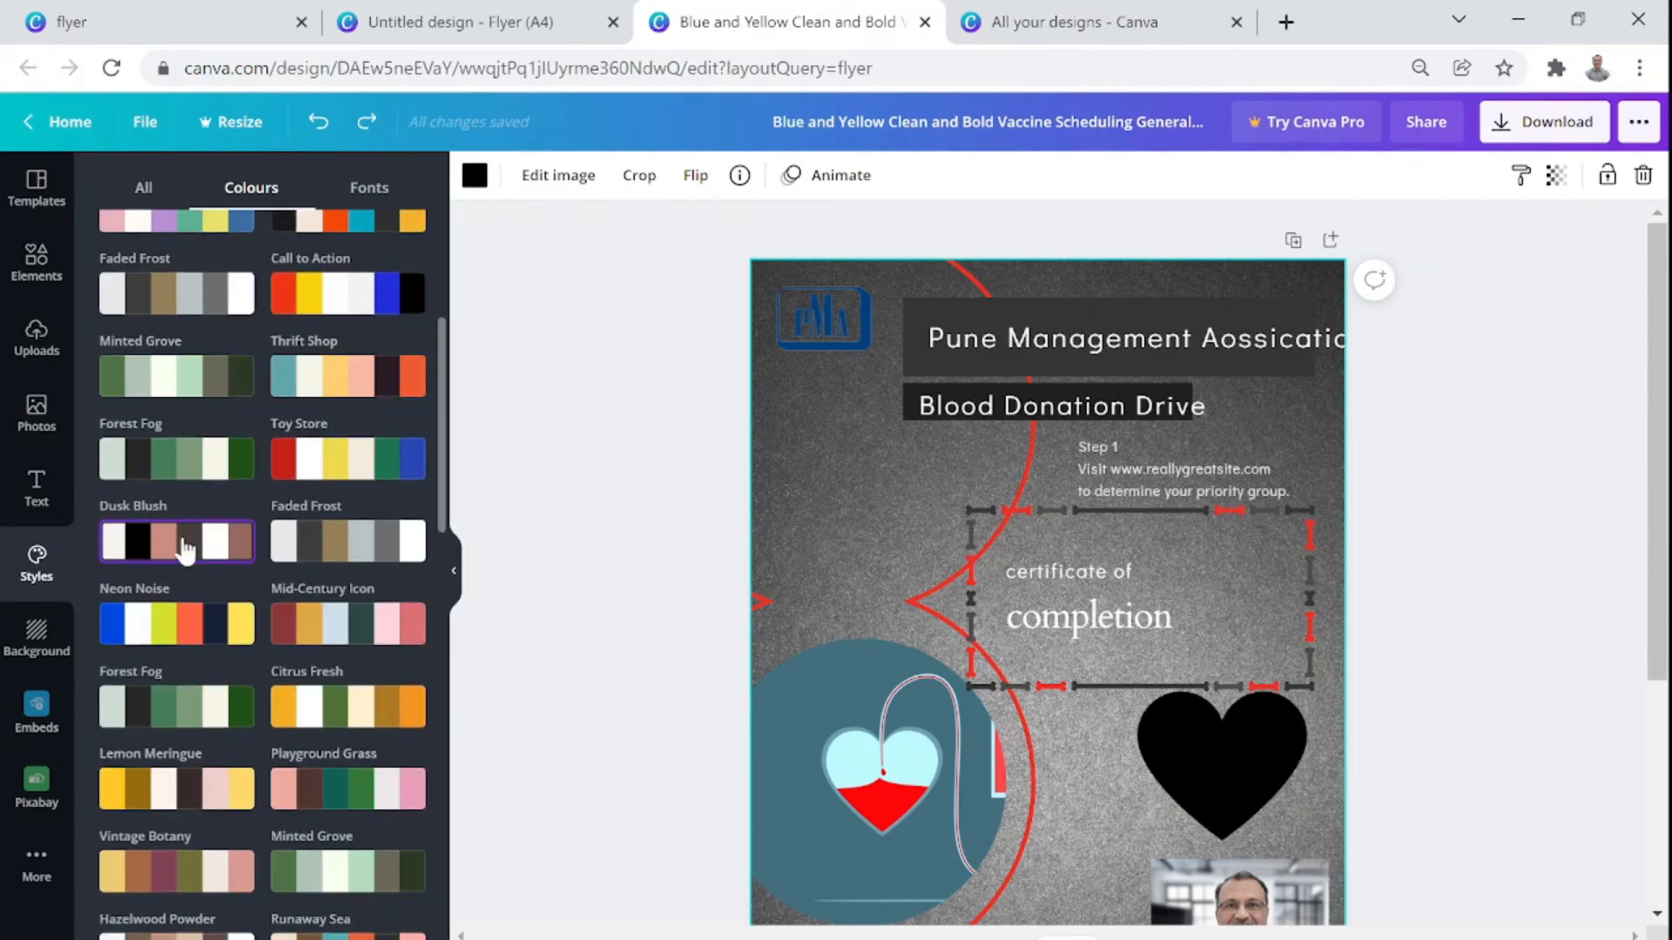
{"action": "left_click", "coordinate": [184, 551]}
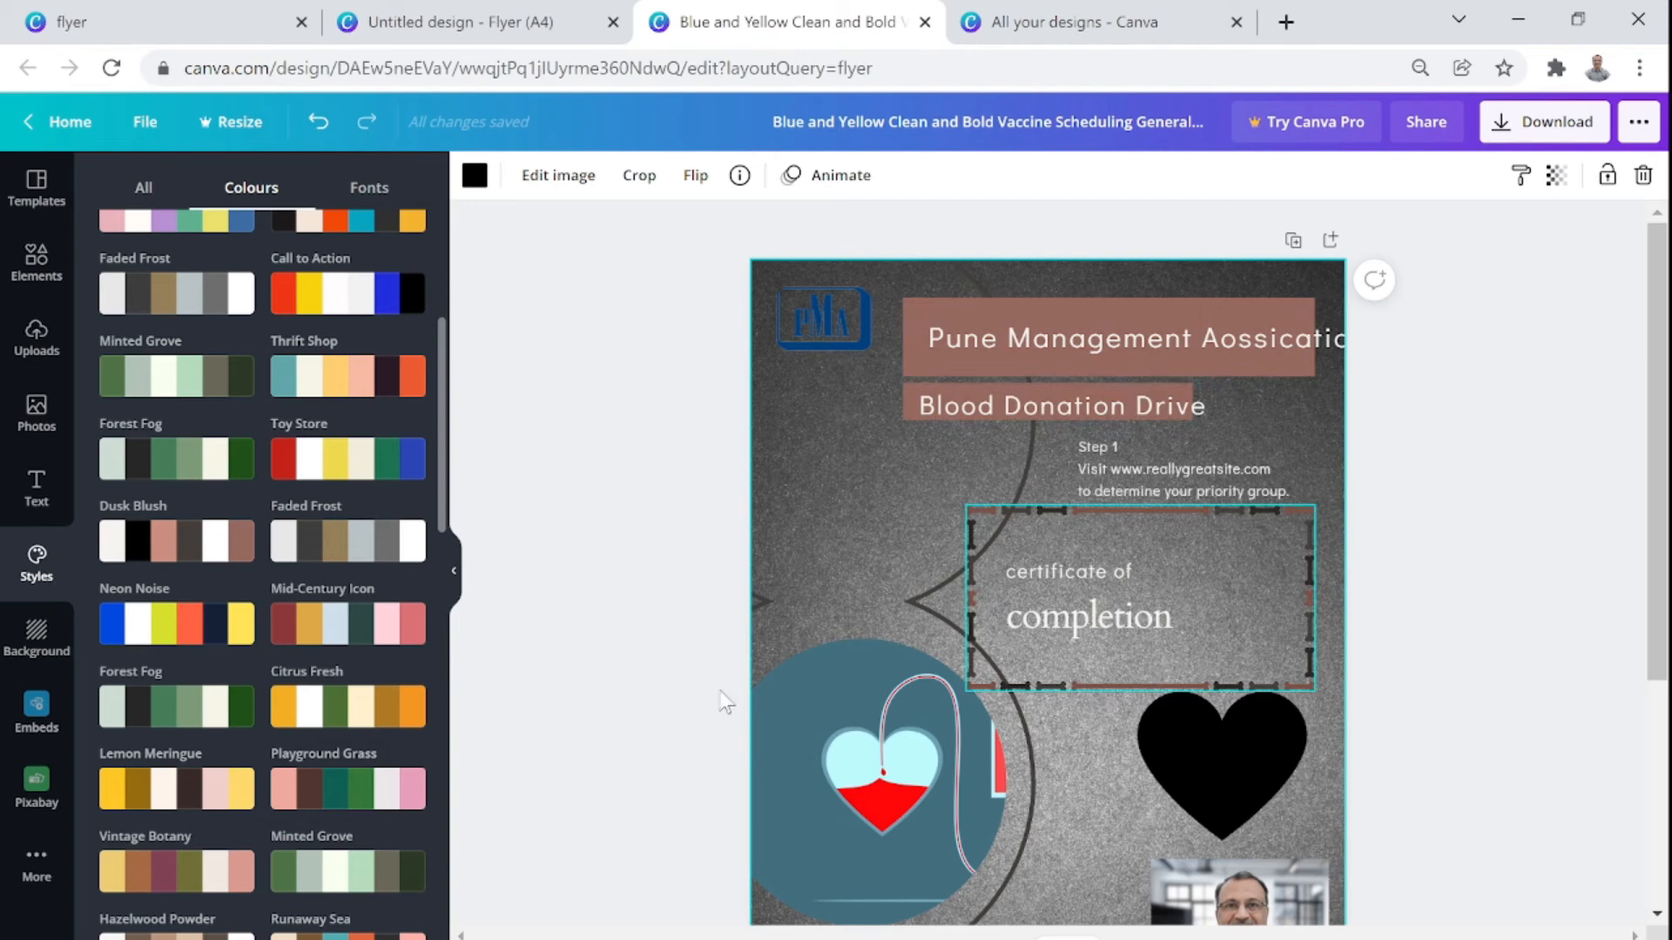
Recolour the blood donation flyer with the Cosmic Flair palette and apply the Caveat and Muli Black font set
{"action": "scroll", "coordinate": [348, 810], "scroll_direction": "down", "scroll_amount": 5}
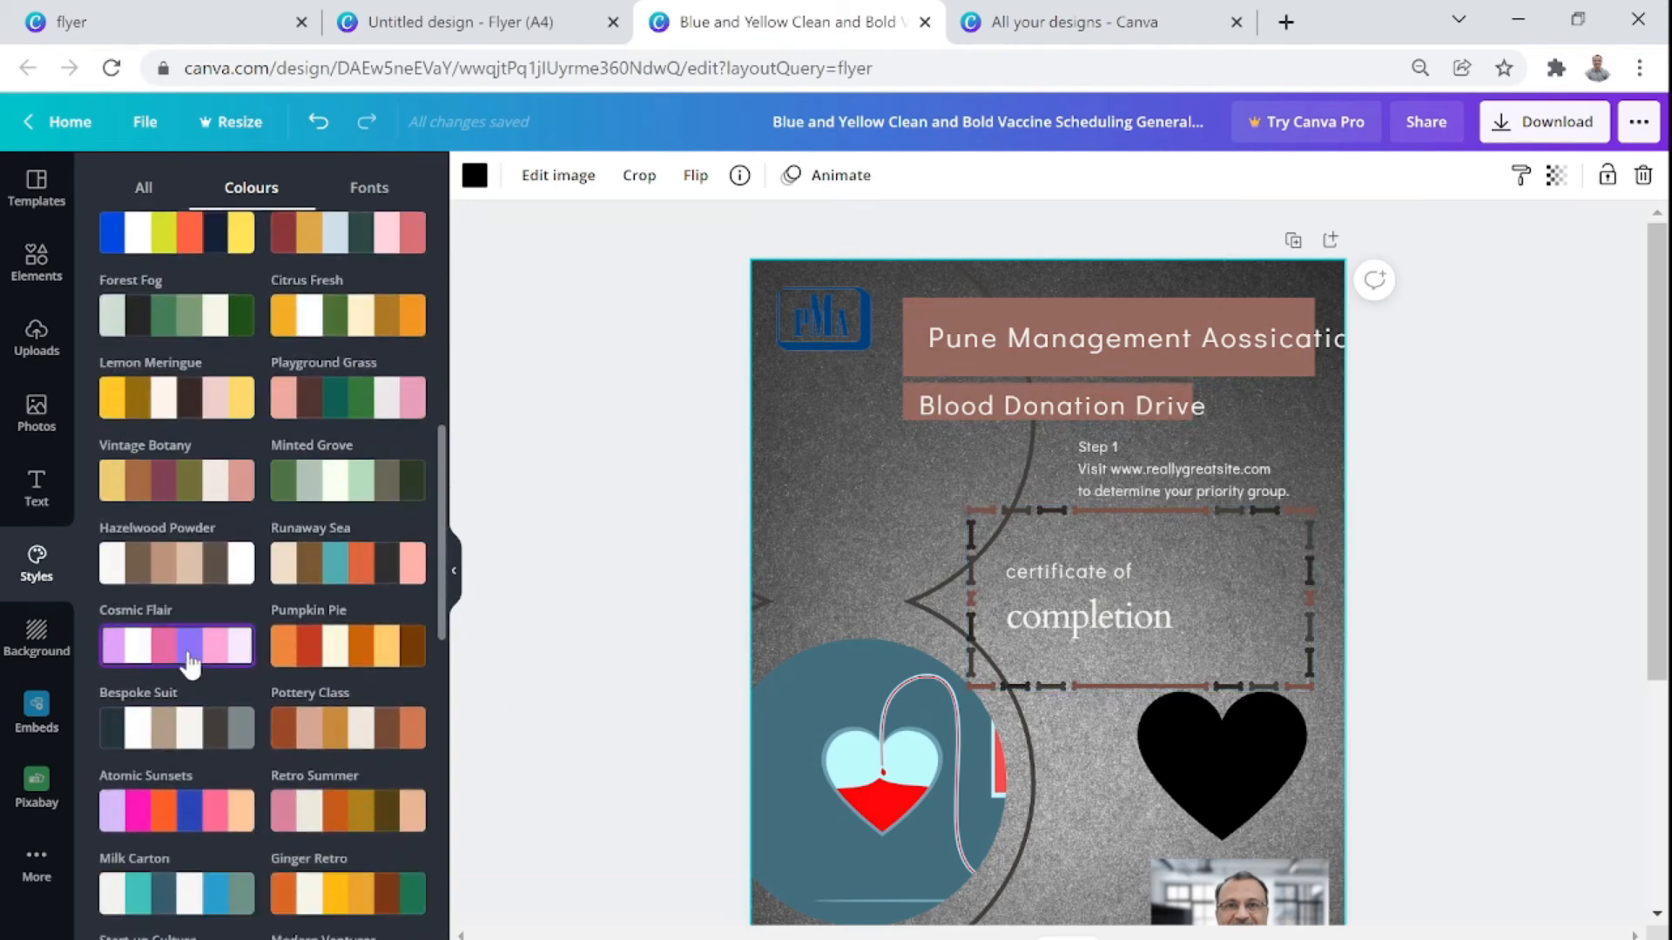
{"action": "left_click", "coordinate": [190, 665]}
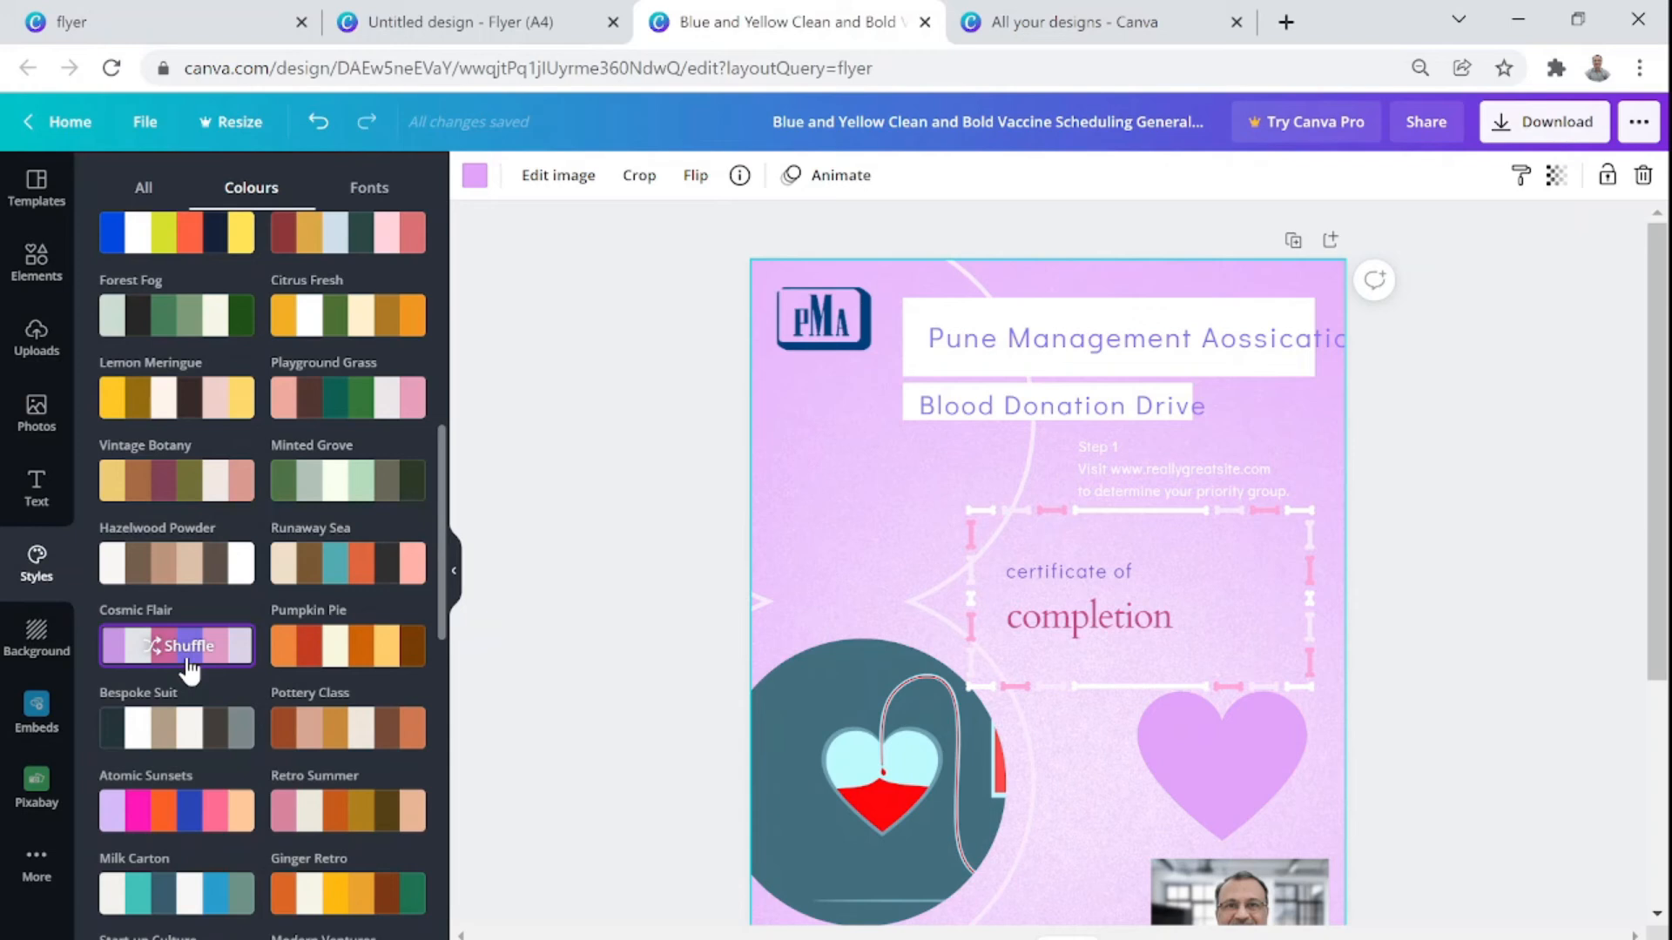
{"action": "left_click", "coordinate": [360, 199]}
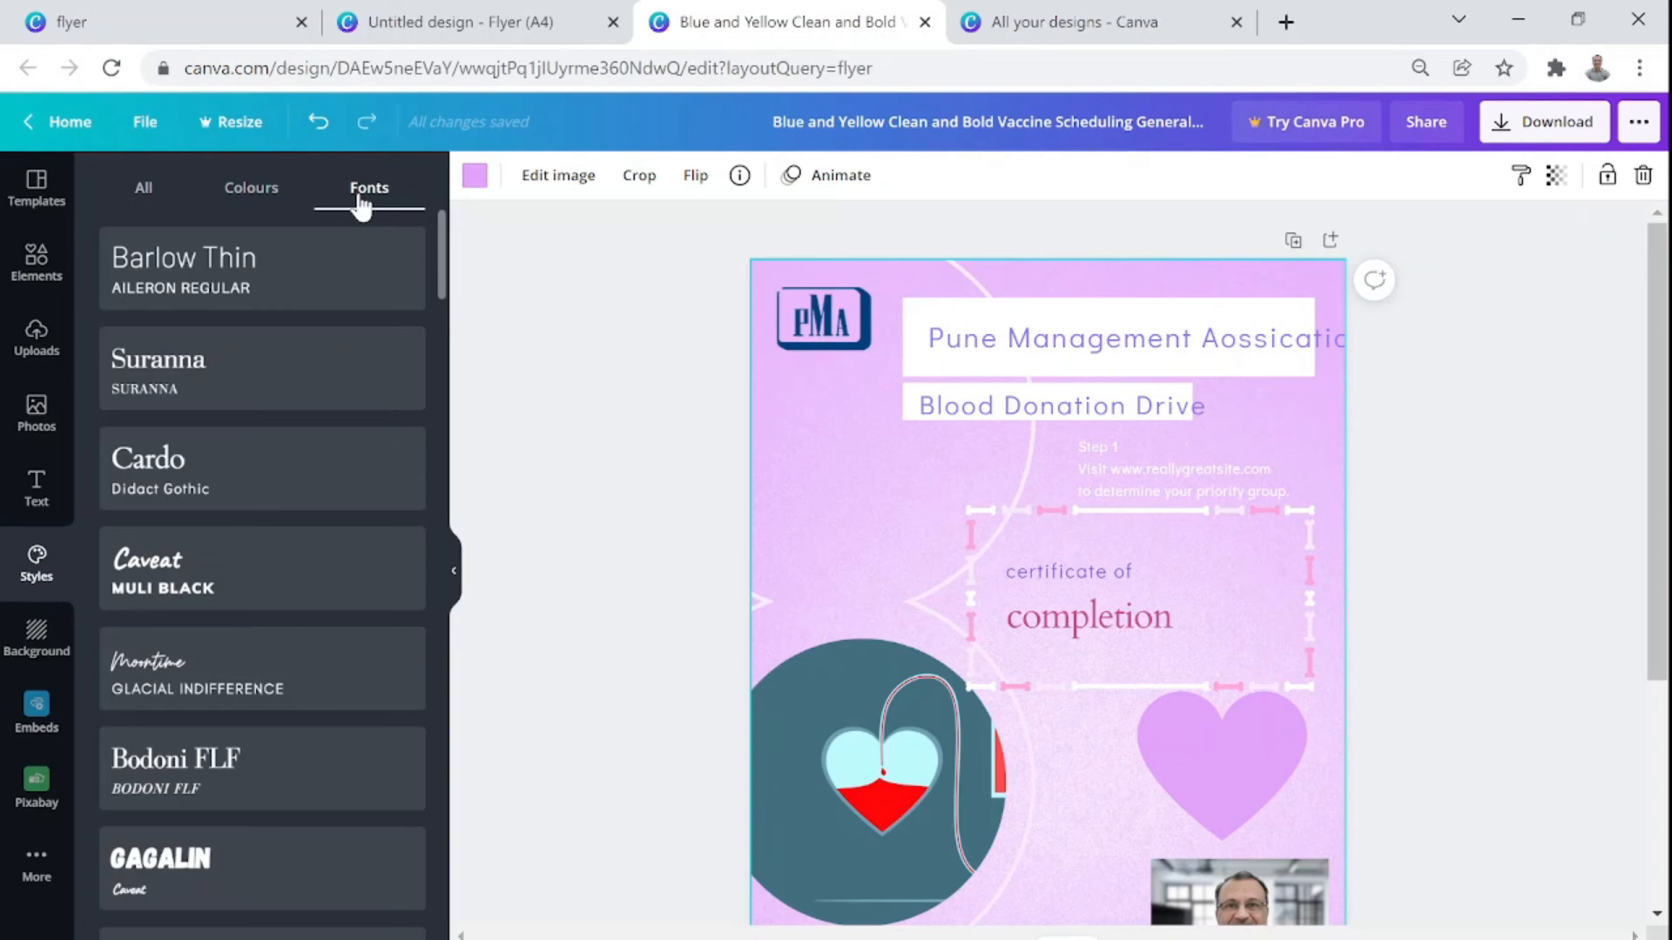
{"action": "left_click", "coordinate": [165, 582]}
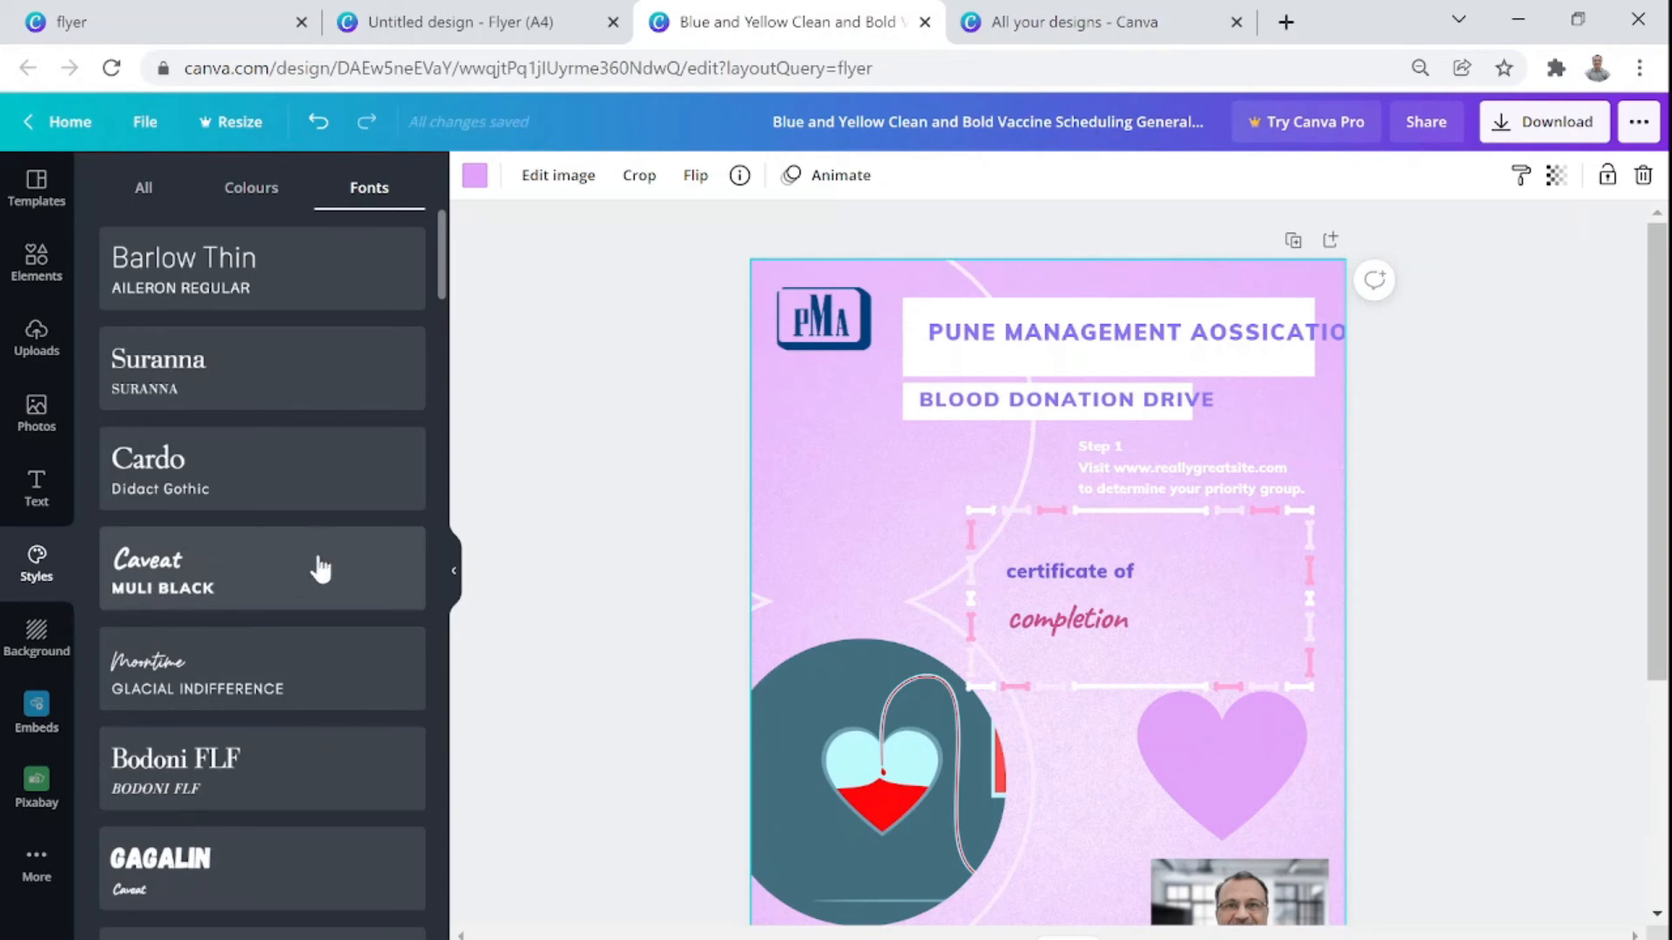
{"action": "scroll", "coordinate": [309, 627], "scroll_direction": "down", "scroll_amount": 5}
{"action": "scroll", "coordinate": [313, 644], "scroll_direction": "down", "scroll_amount": 1}
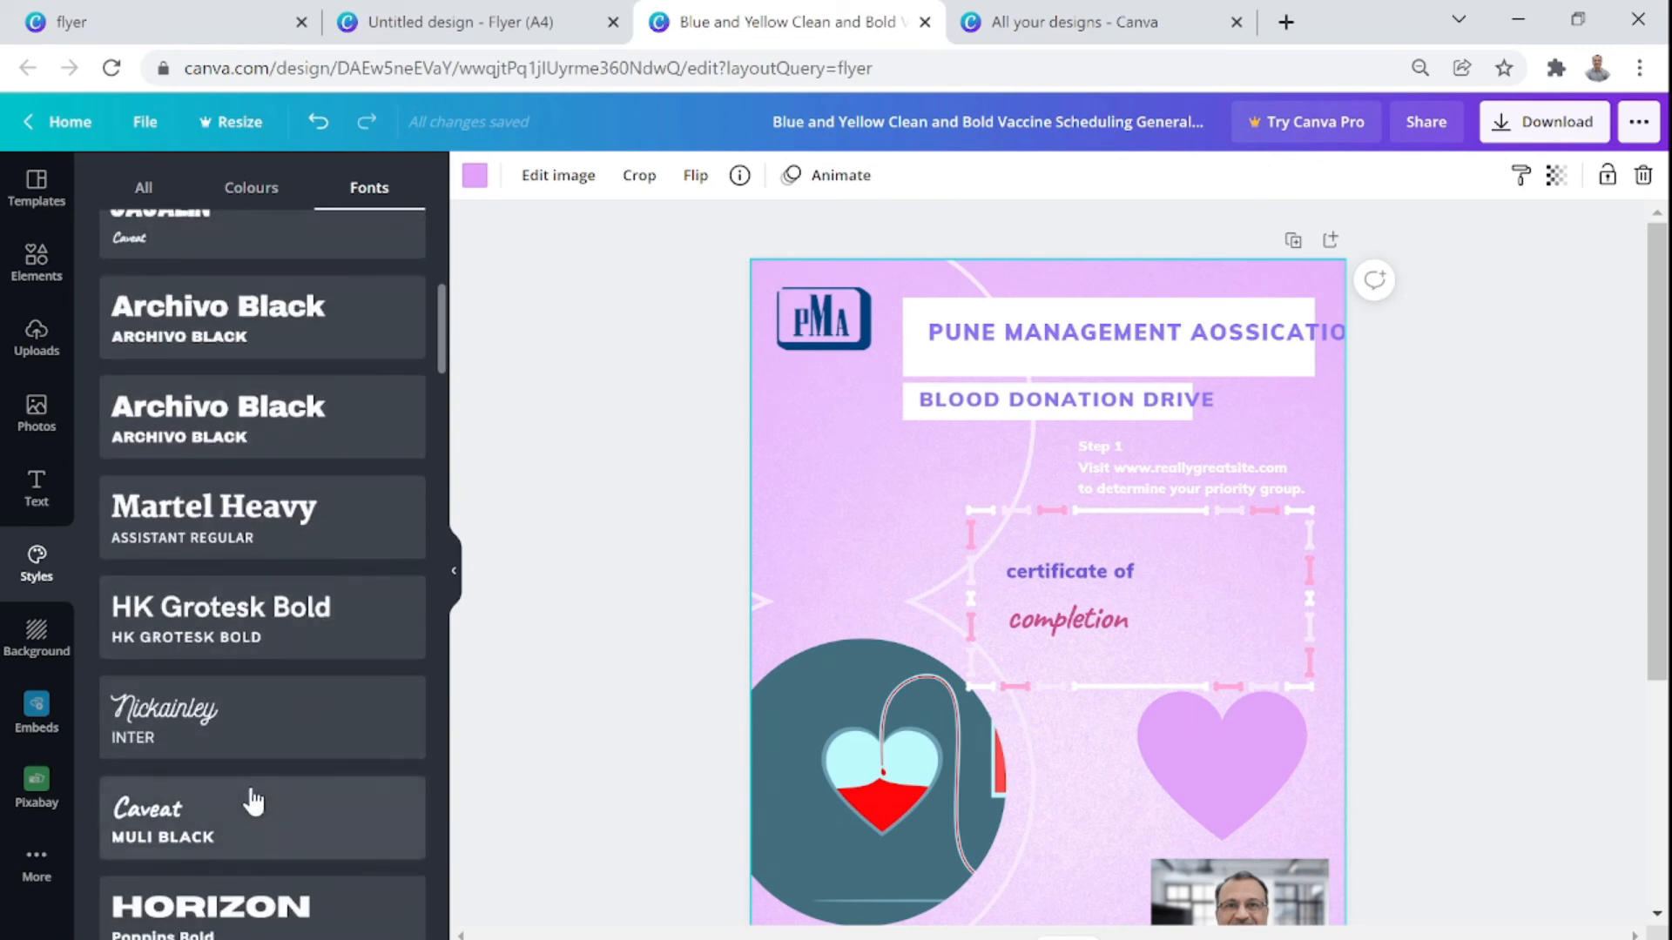
{"action": "left_click", "coordinate": [542, 25]}
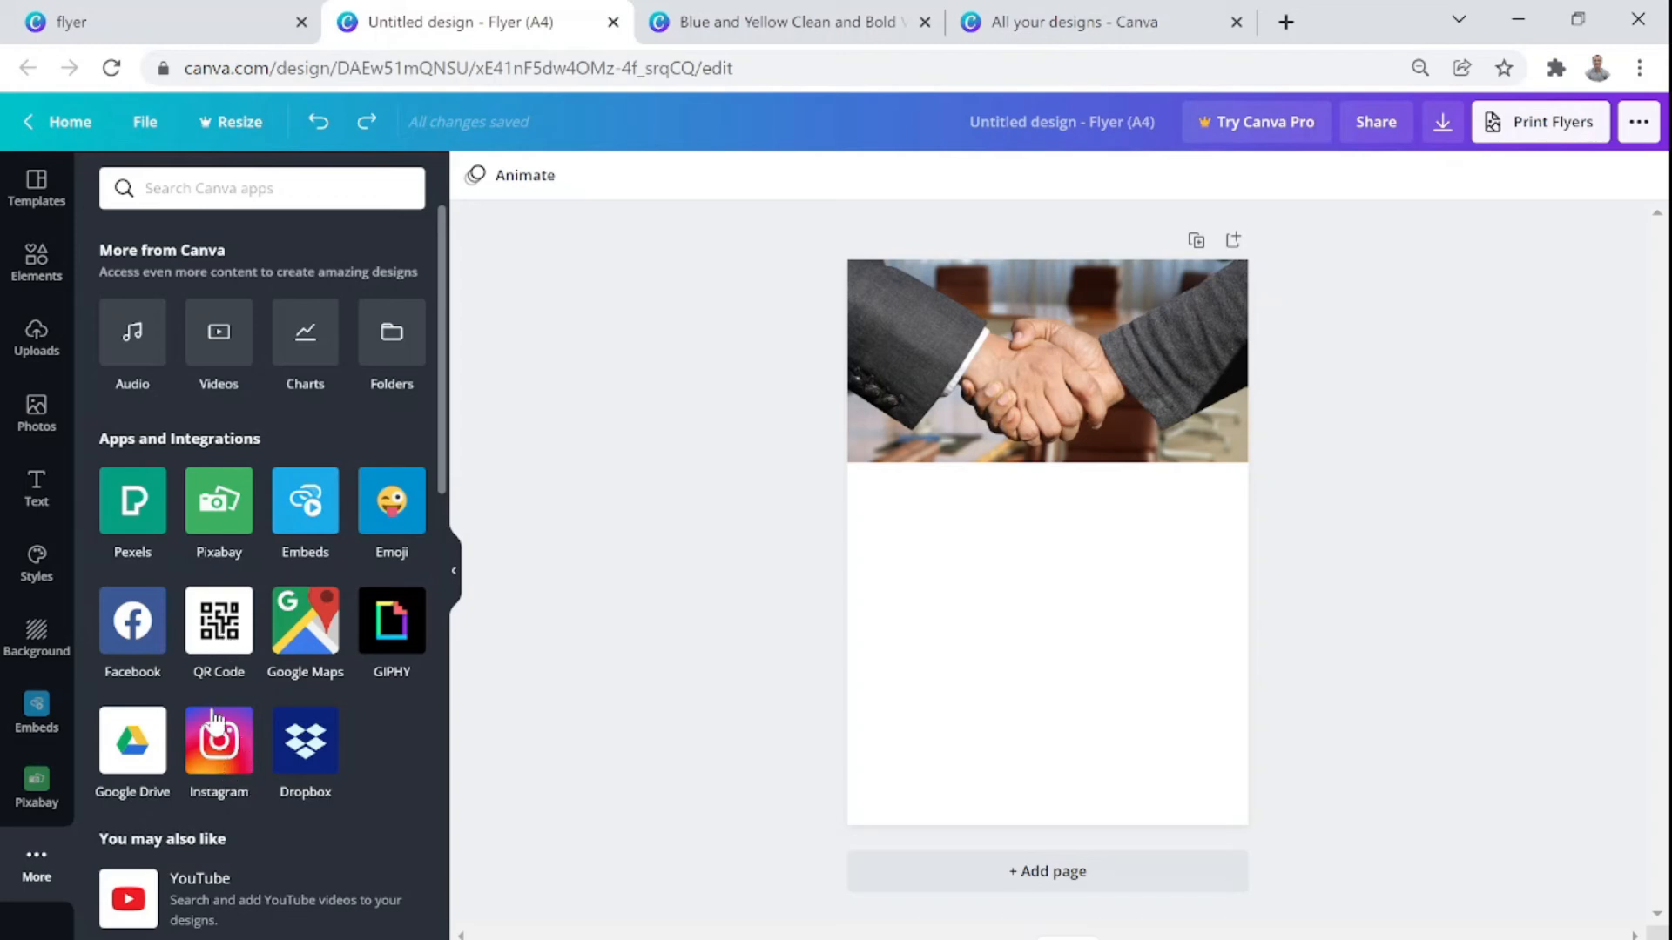
{"action": "left_click", "coordinate": [221, 624]}
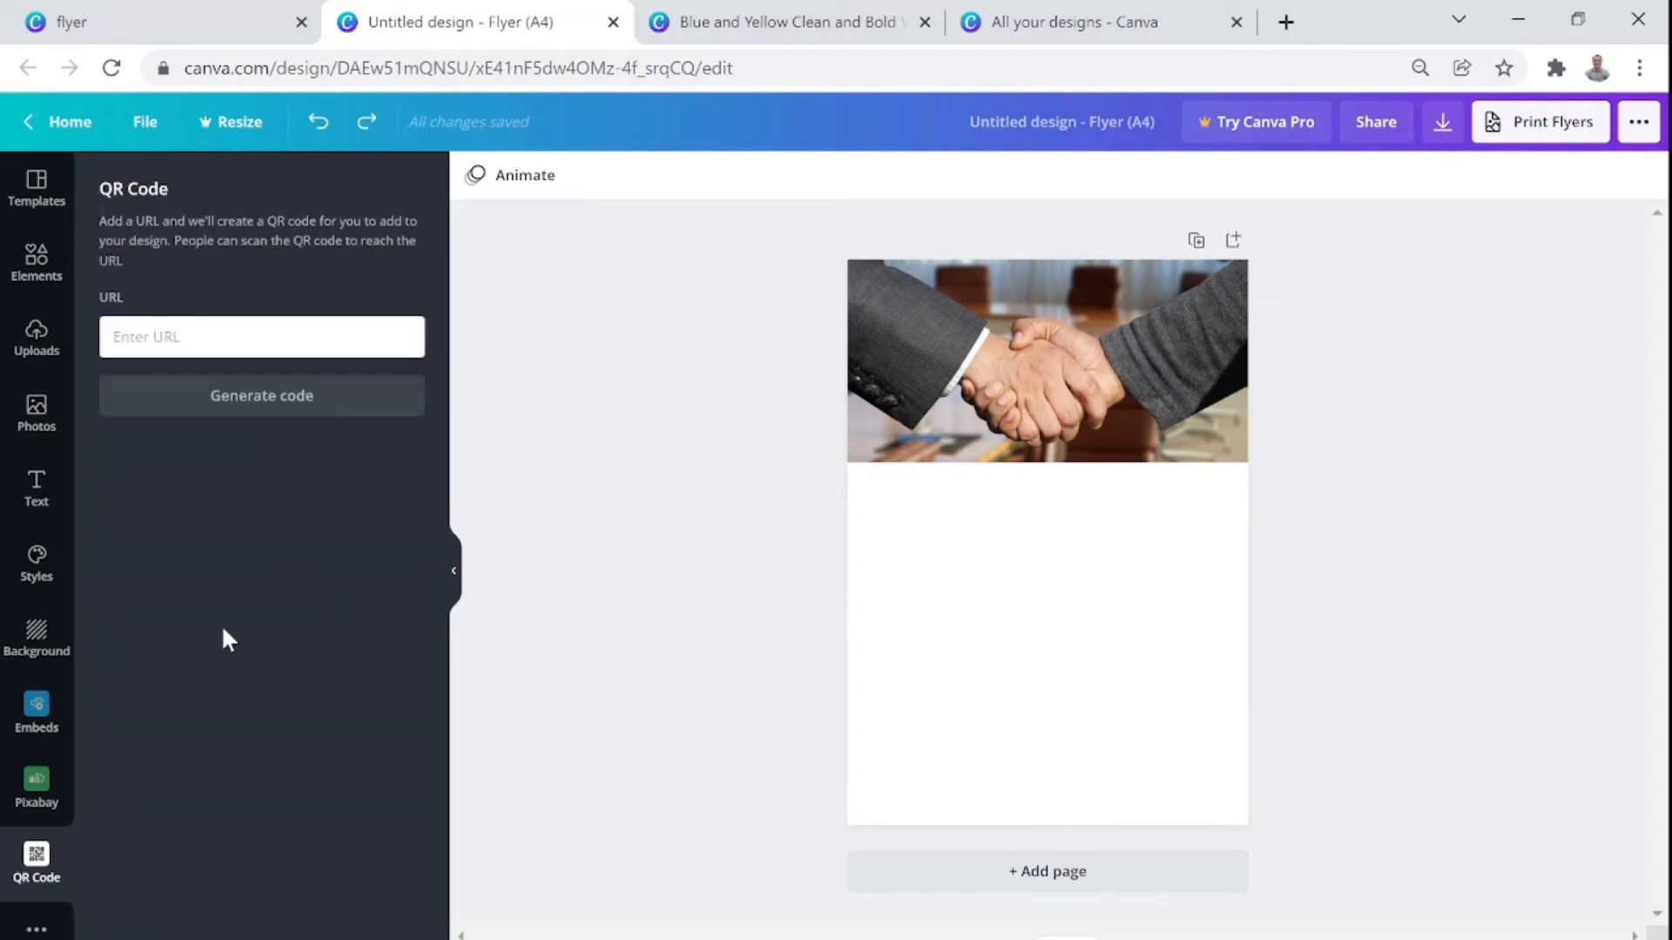
{"action": "left_click", "coordinate": [172, 338]}
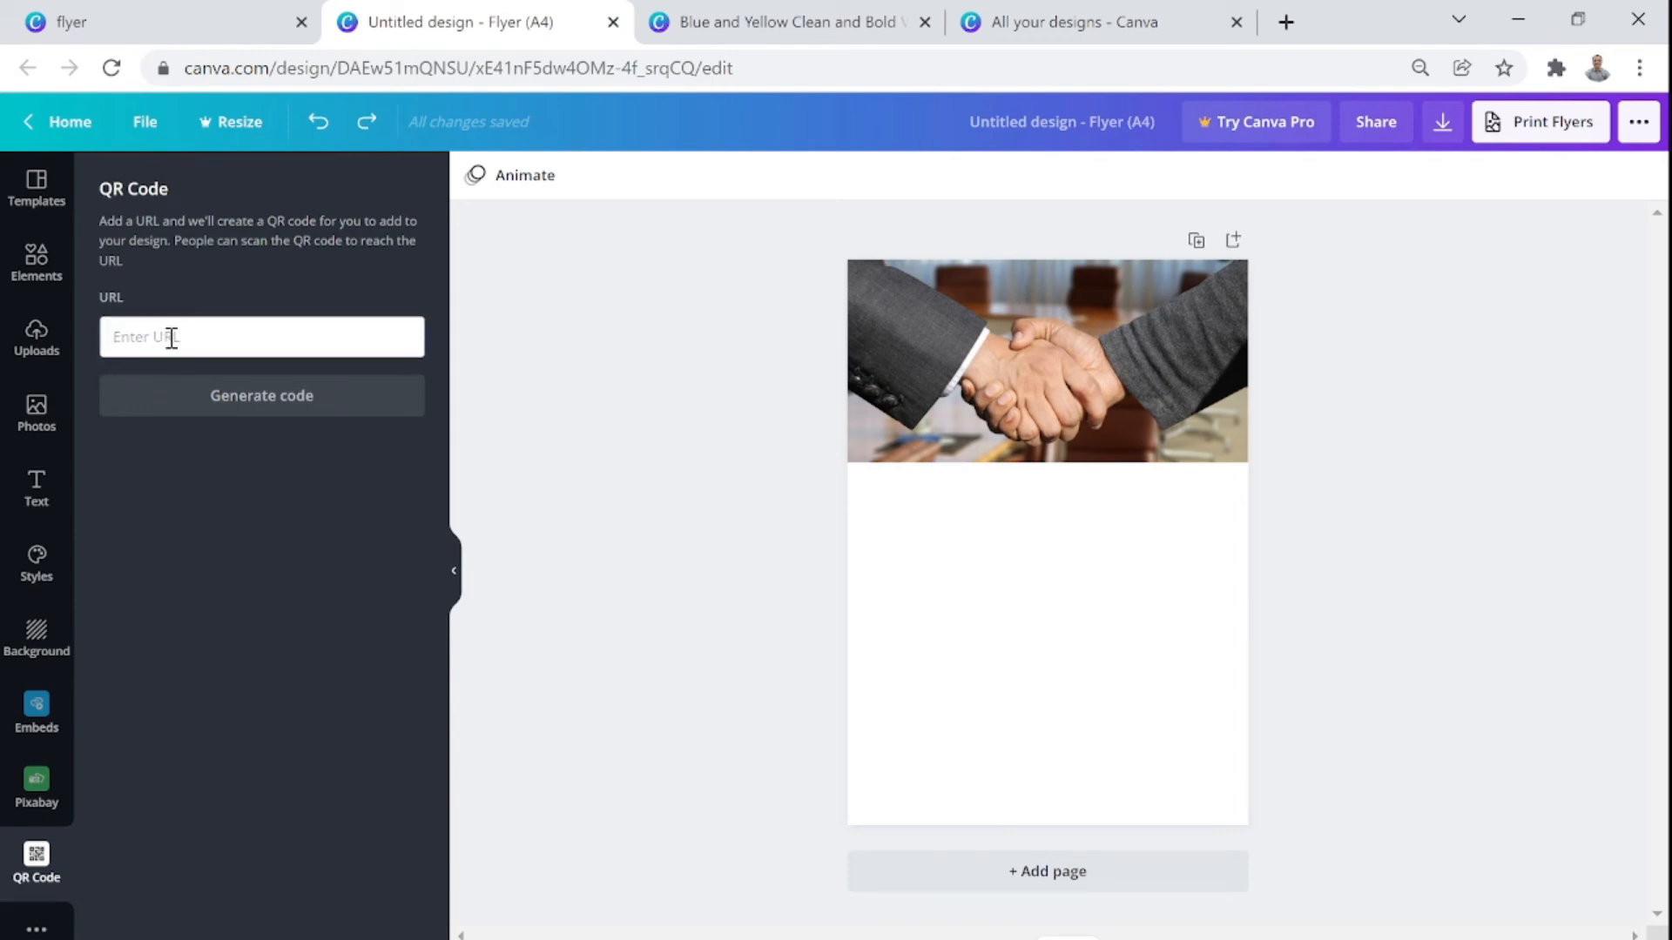
{"action": "type", "text": "www.punemangement.org"}
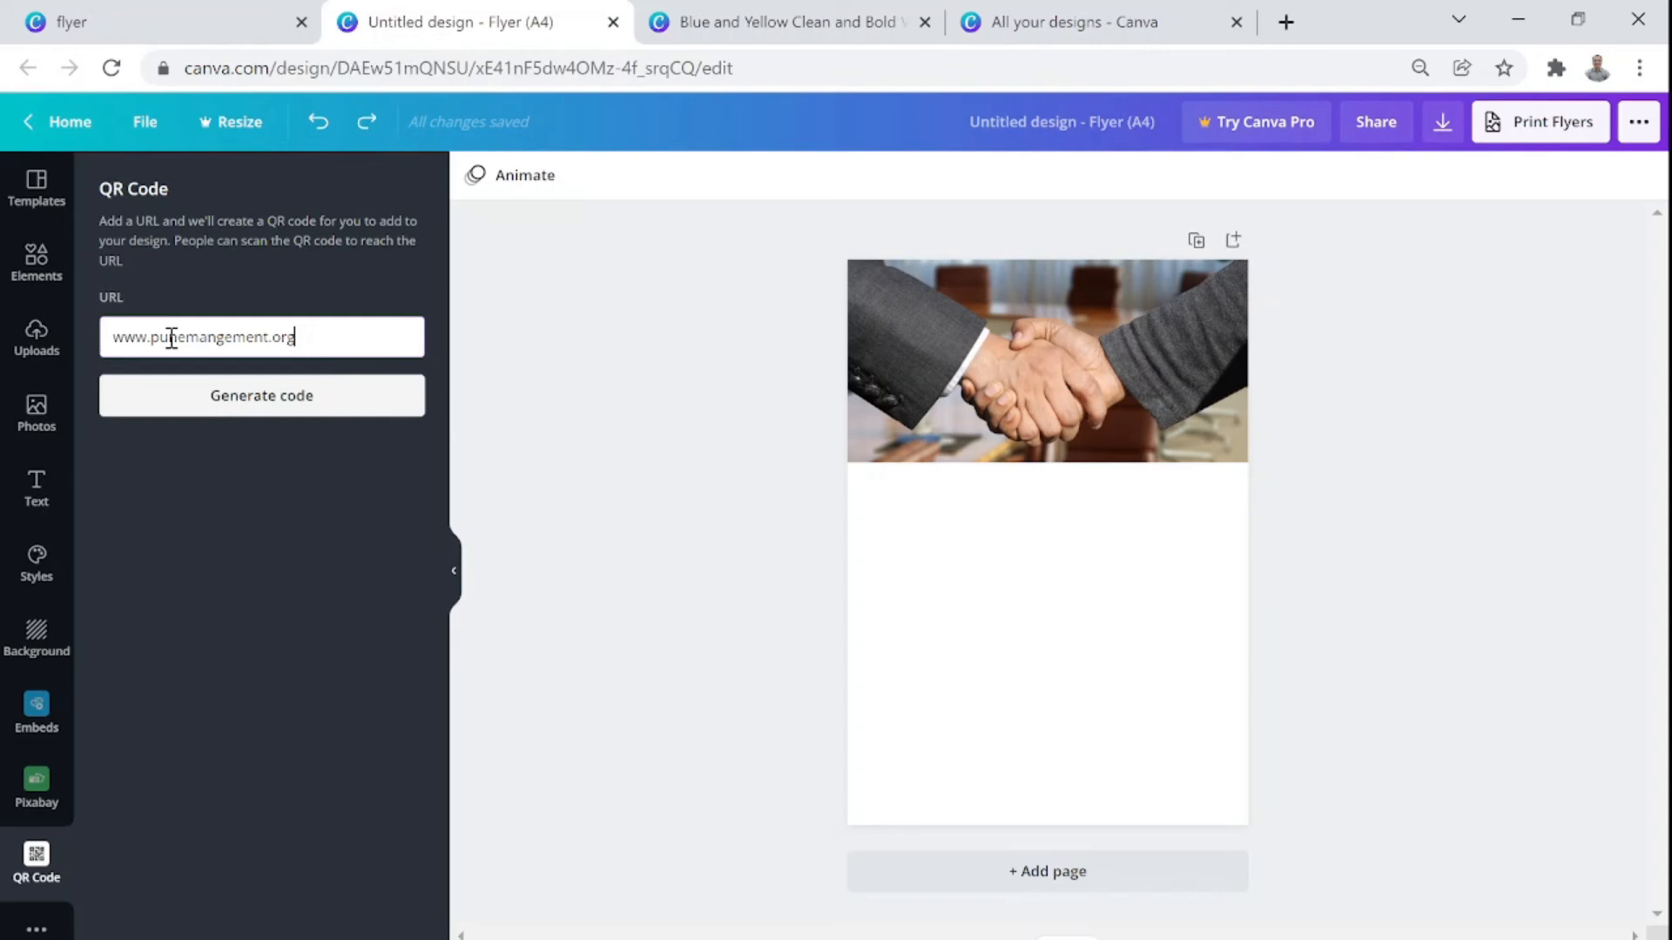
{"action": "left_click", "coordinate": [232, 401]}
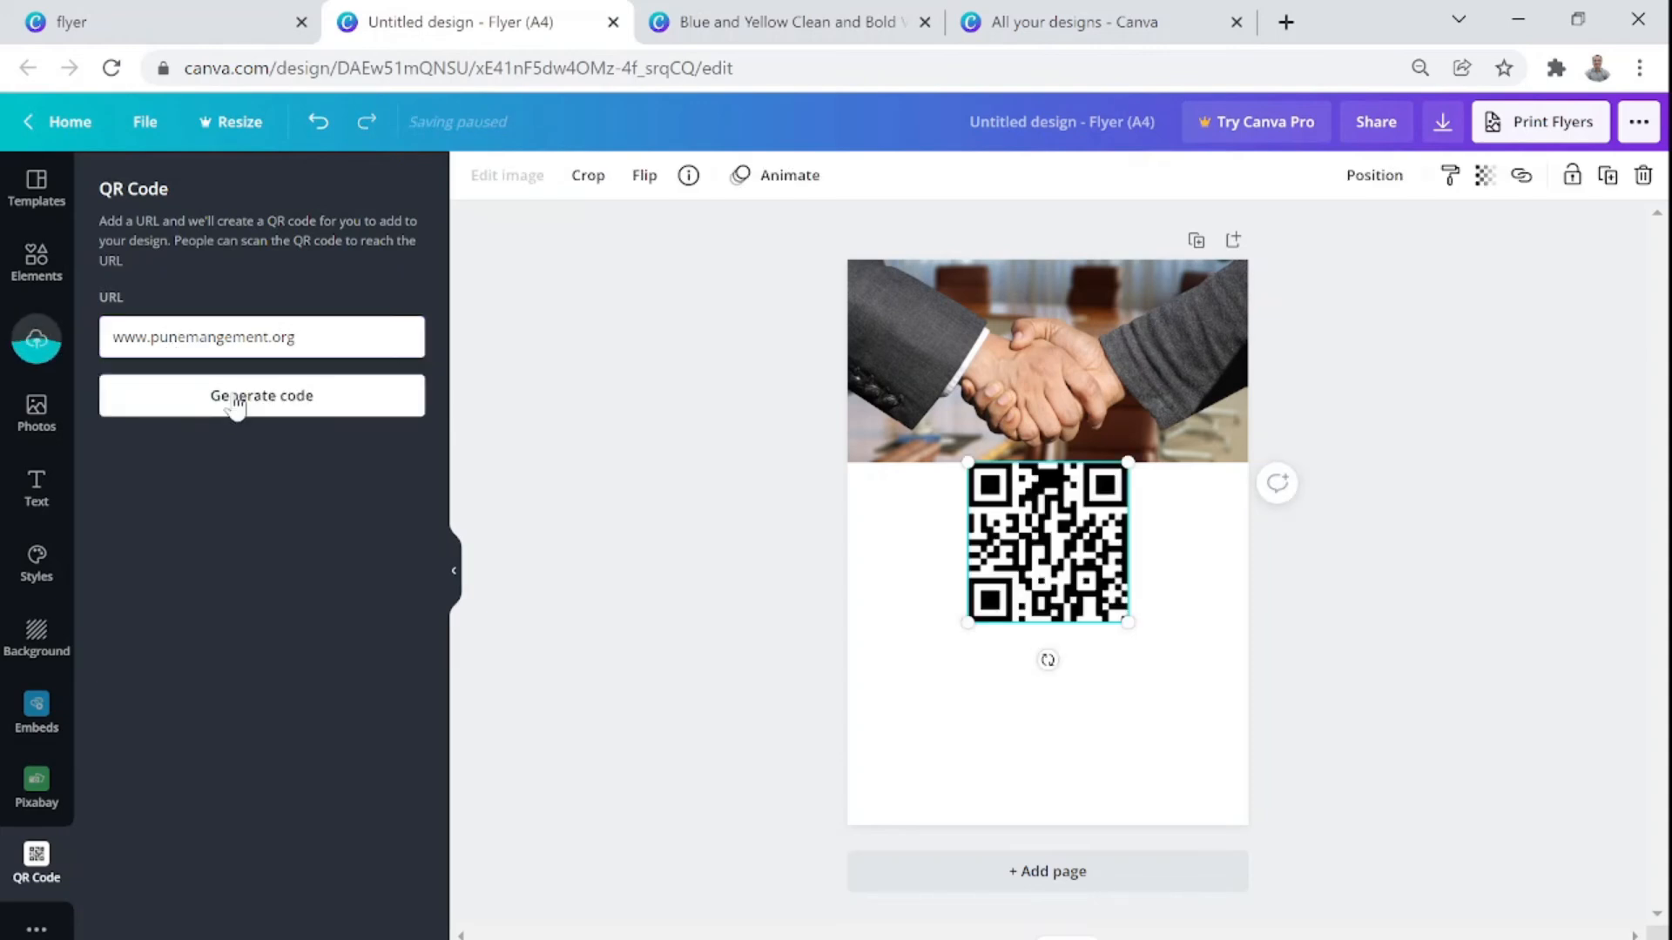
Shrink the QR code and place it in the lower-left corner of the flyer page
{"action": "left_click_drag", "start_coordinate": [1068, 551], "coordinate": [1165, 735]}
{"action": "left_click_drag", "start_coordinate": [1067, 651], "coordinate": [1145, 740]}
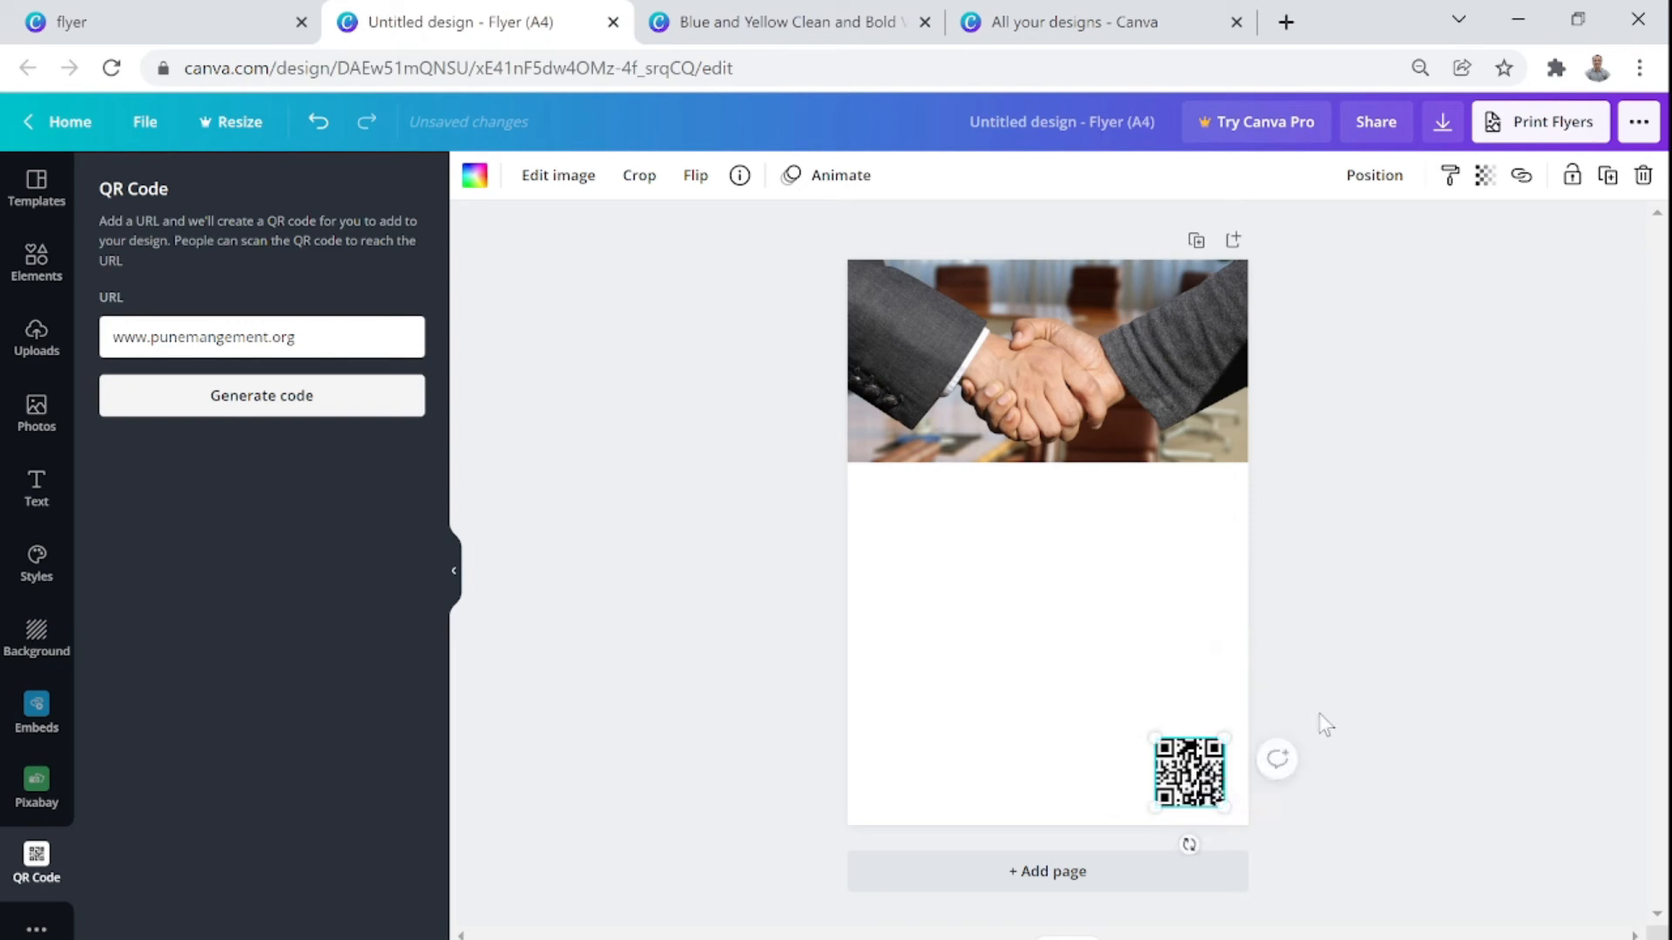
{"action": "left_click", "coordinate": [1187, 843]}
{"action": "left_click_drag", "start_coordinate": [1006, 591], "coordinate": [883, 789]}
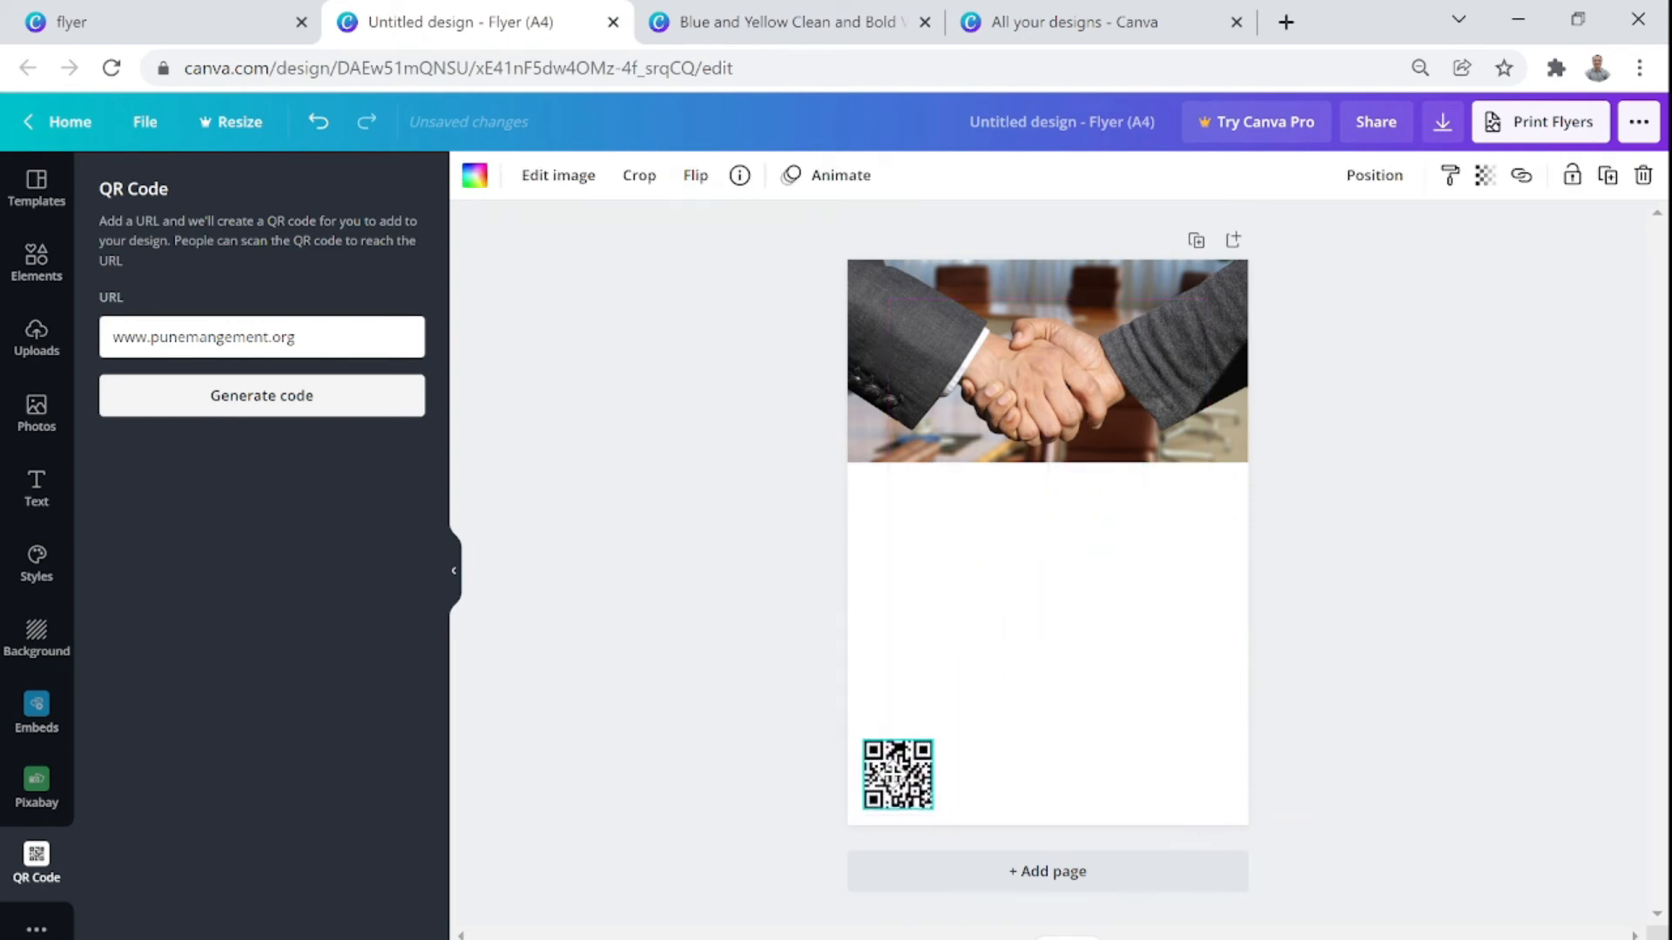
{"action": "left_click", "coordinate": [1061, 710]}
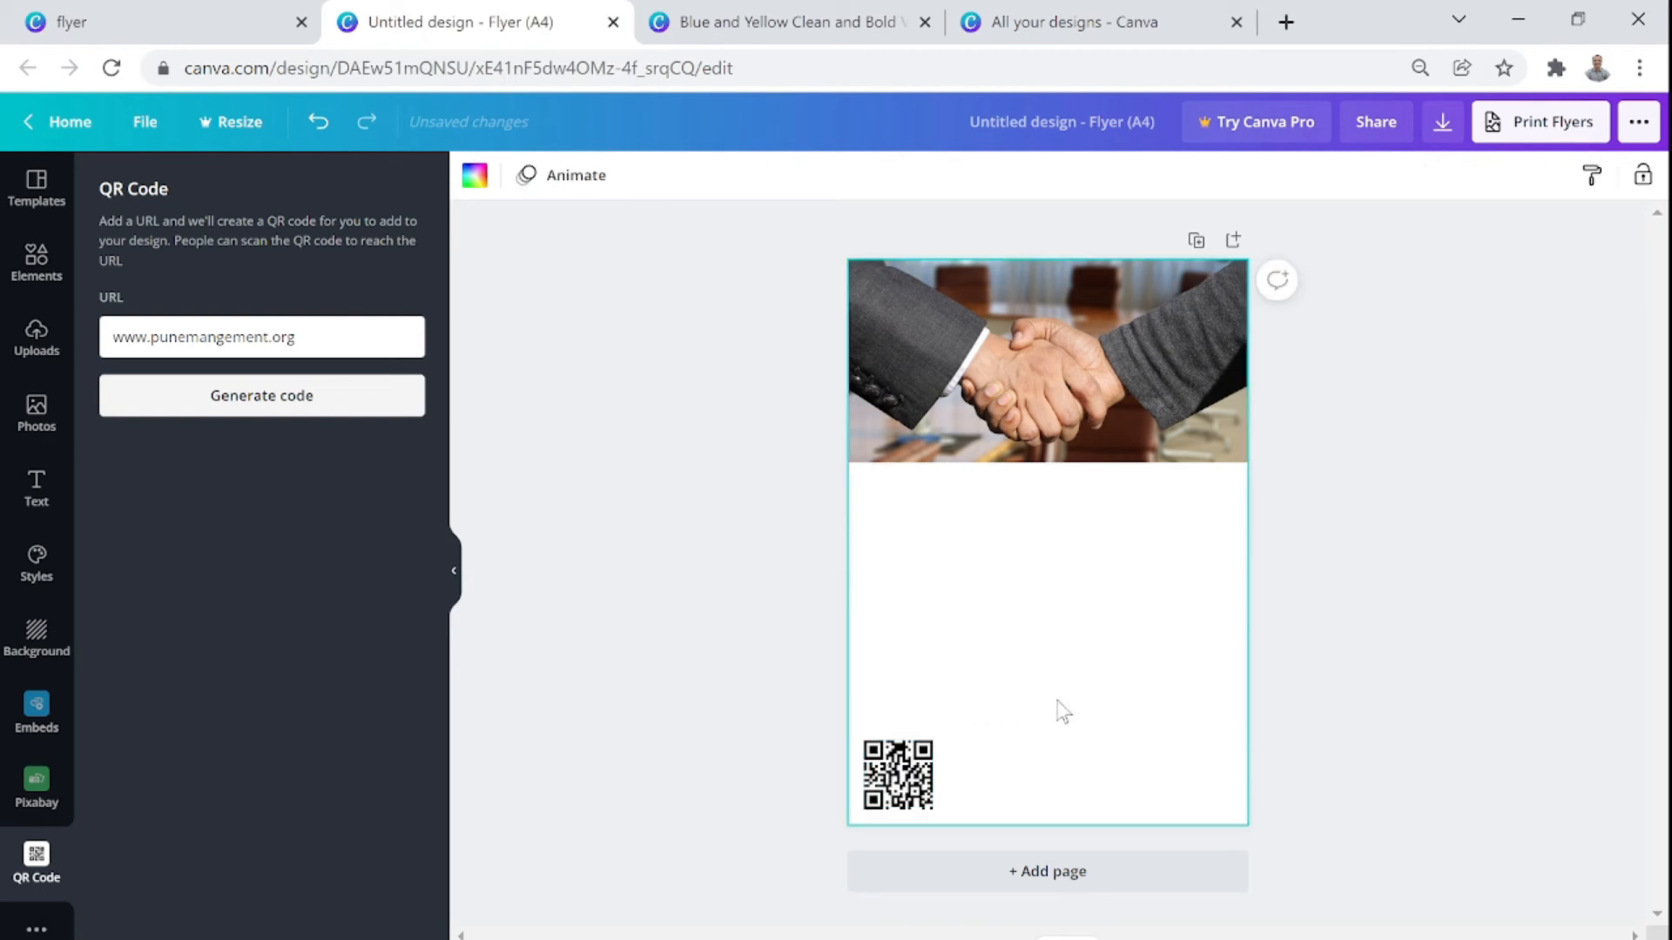
{"action": "left_click", "coordinate": [1448, 608]}
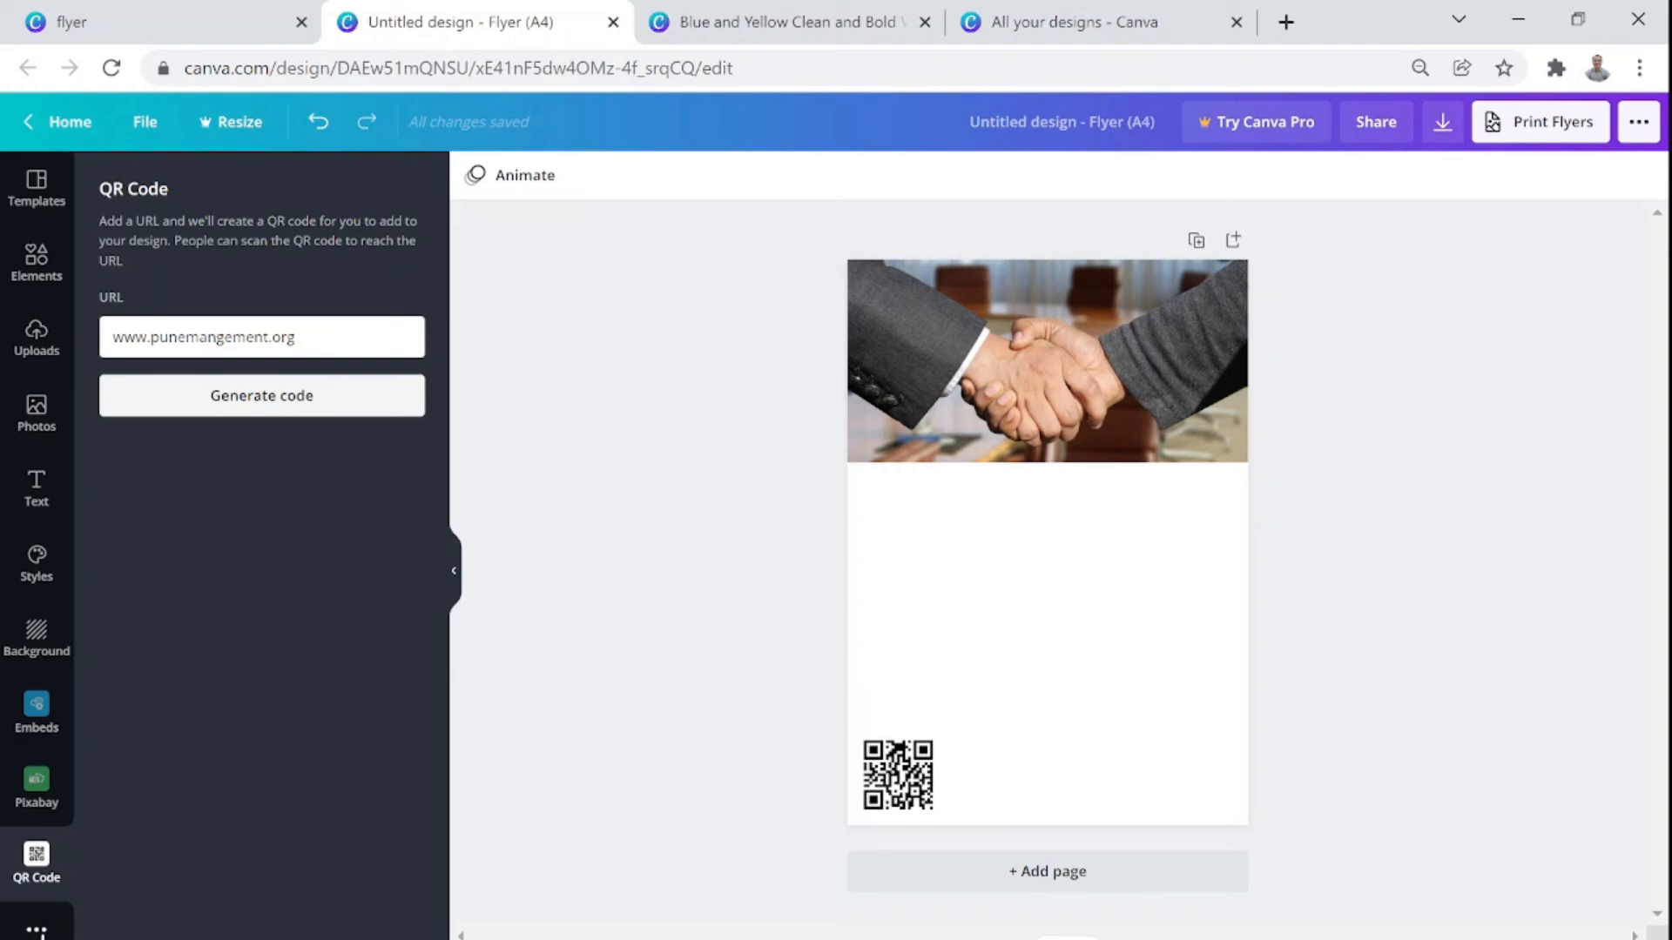
{"action": "left_click", "coordinate": [38, 932]}
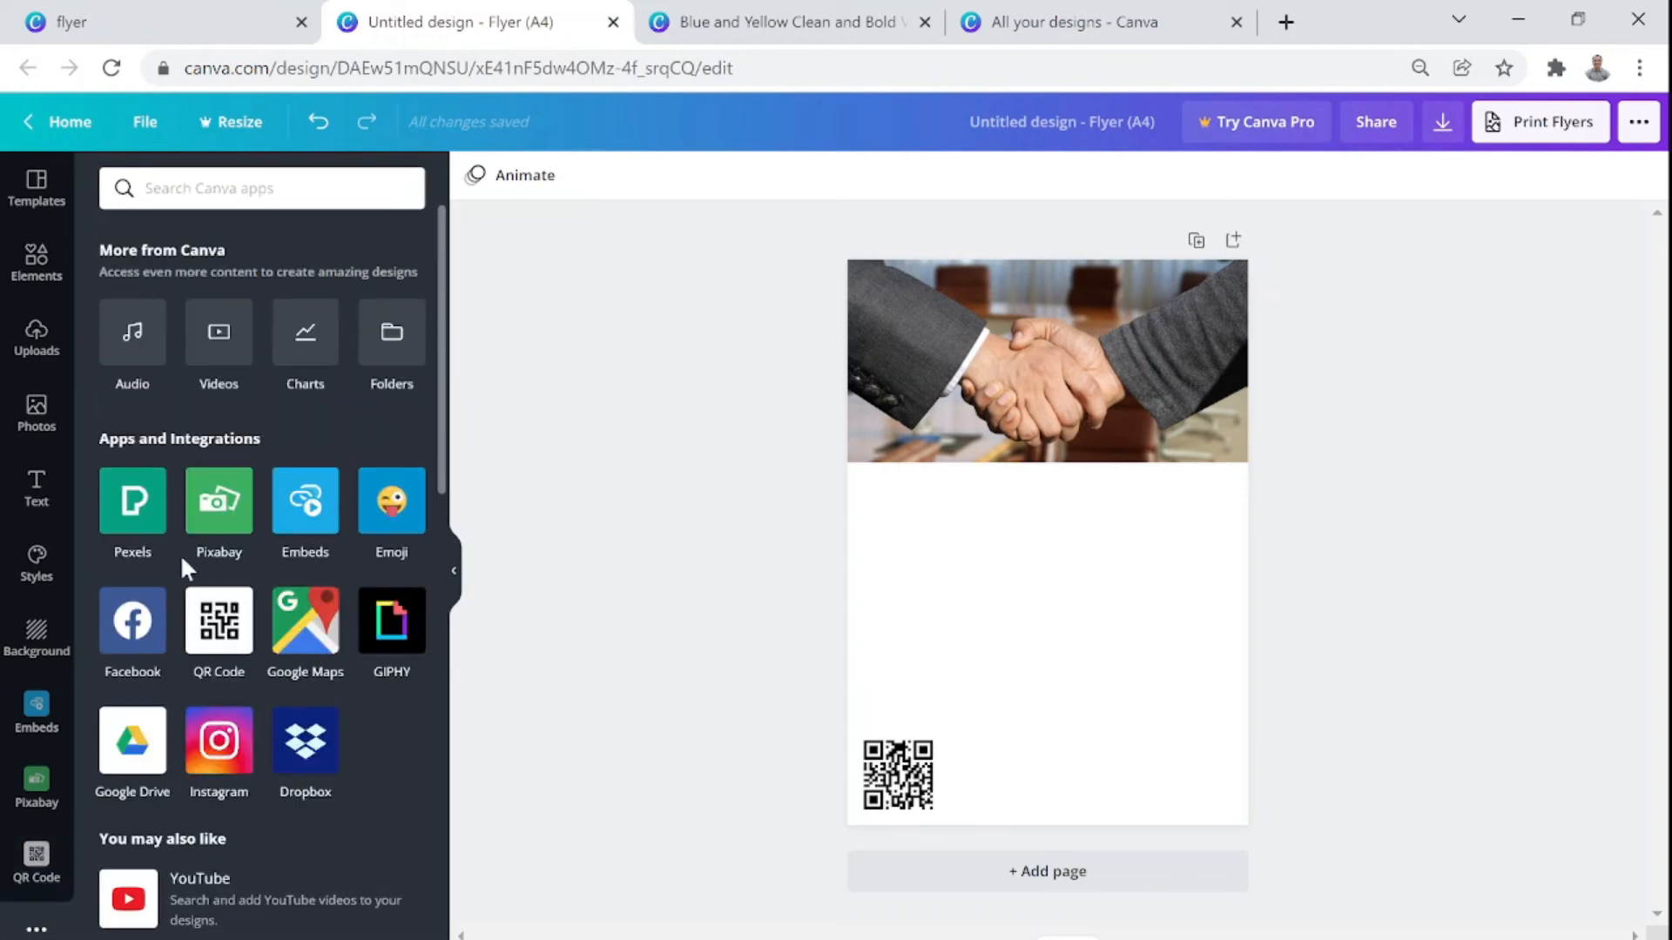
{"action": "left_click", "coordinate": [227, 634]}
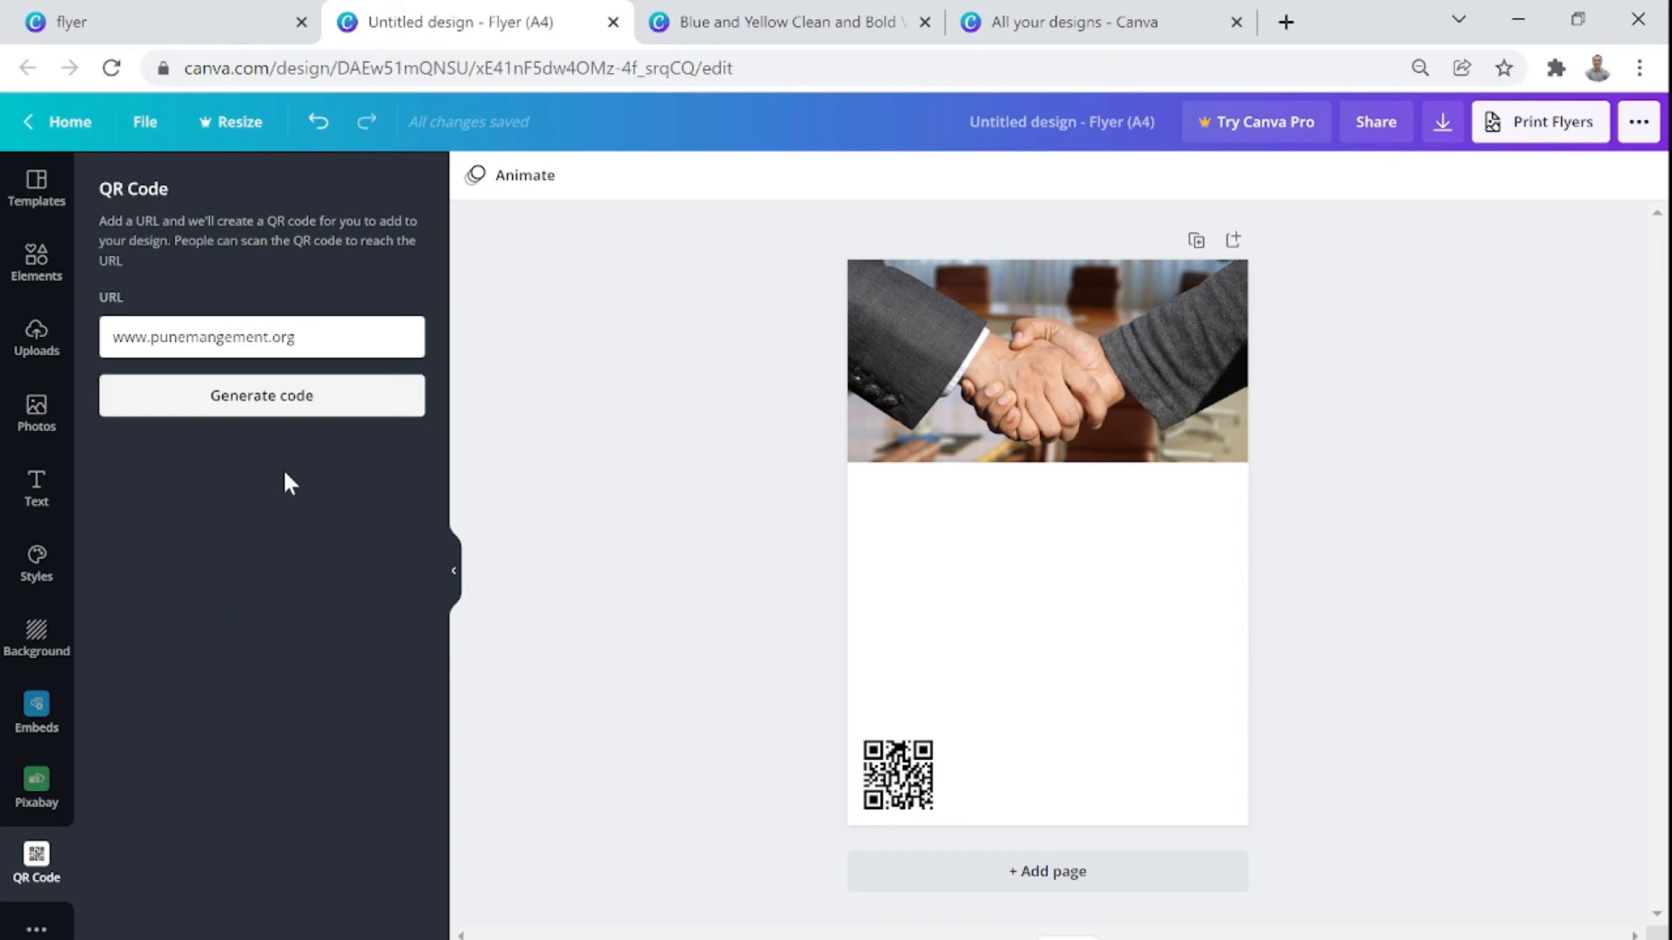
{"action": "left_click_drag", "start_coordinate": [320, 340], "coordinate": [105, 375]}
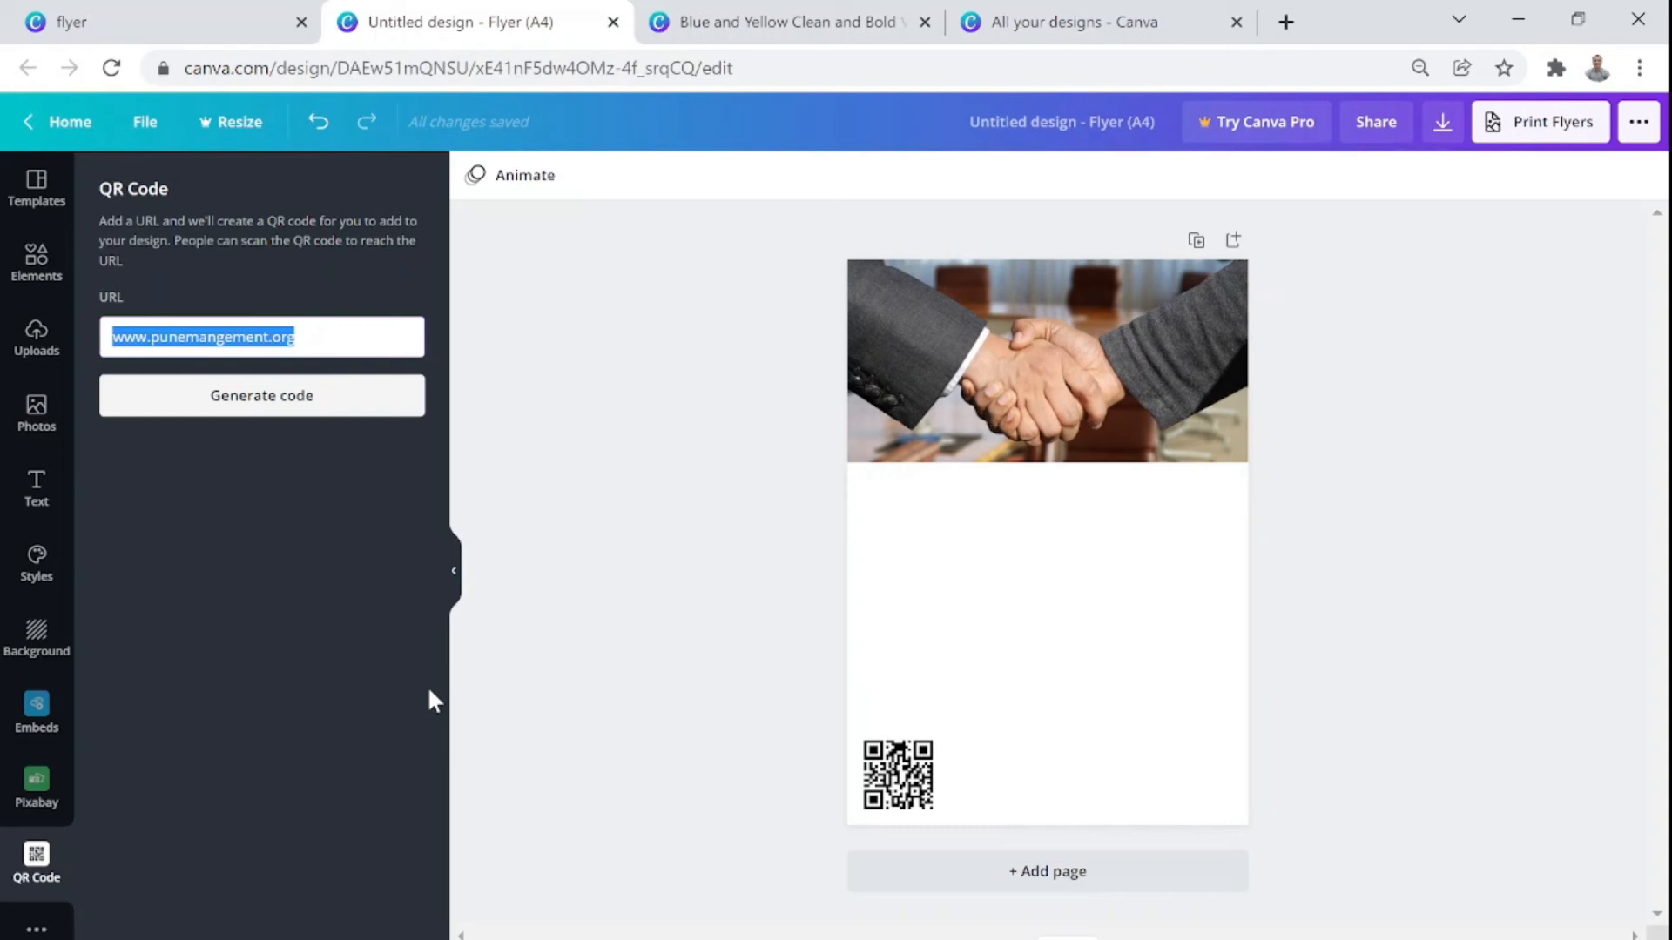
{"action": "type", "text": "www.t"}
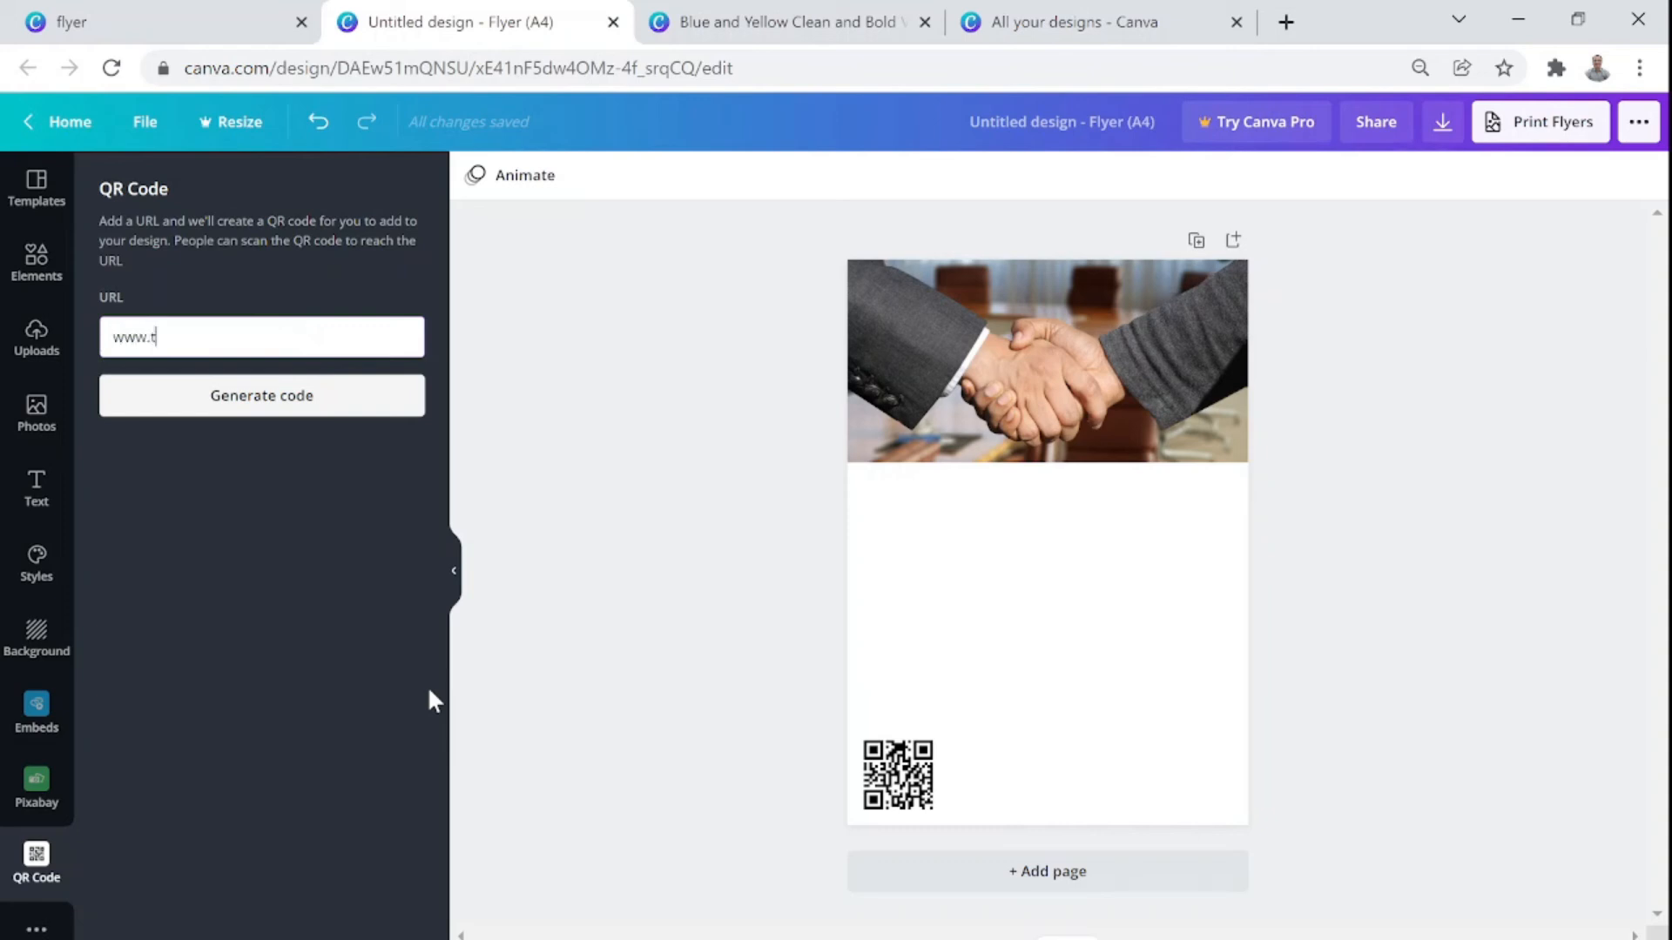
{"action": "type", "text": "hebusinesswise.com"}
{"action": "left_click", "coordinate": [288, 402]}
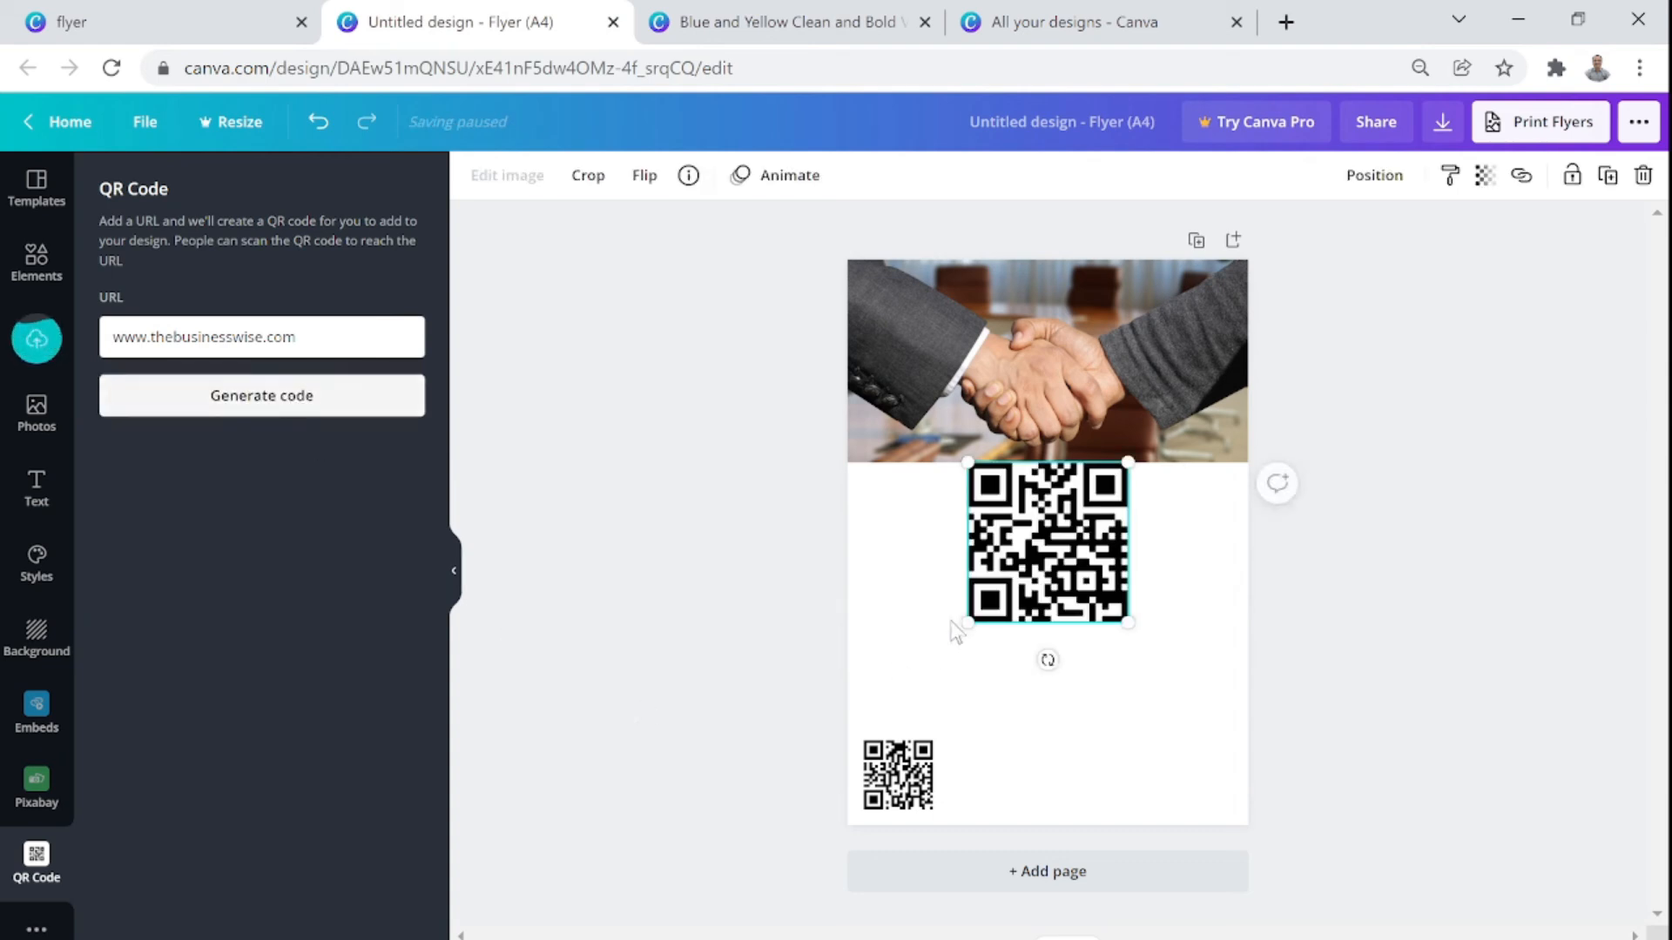
Move the new QR code into the lower-right area of the flyer page and reduce its size
{"action": "left_click_drag", "start_coordinate": [1066, 586], "coordinate": [1112, 665]}
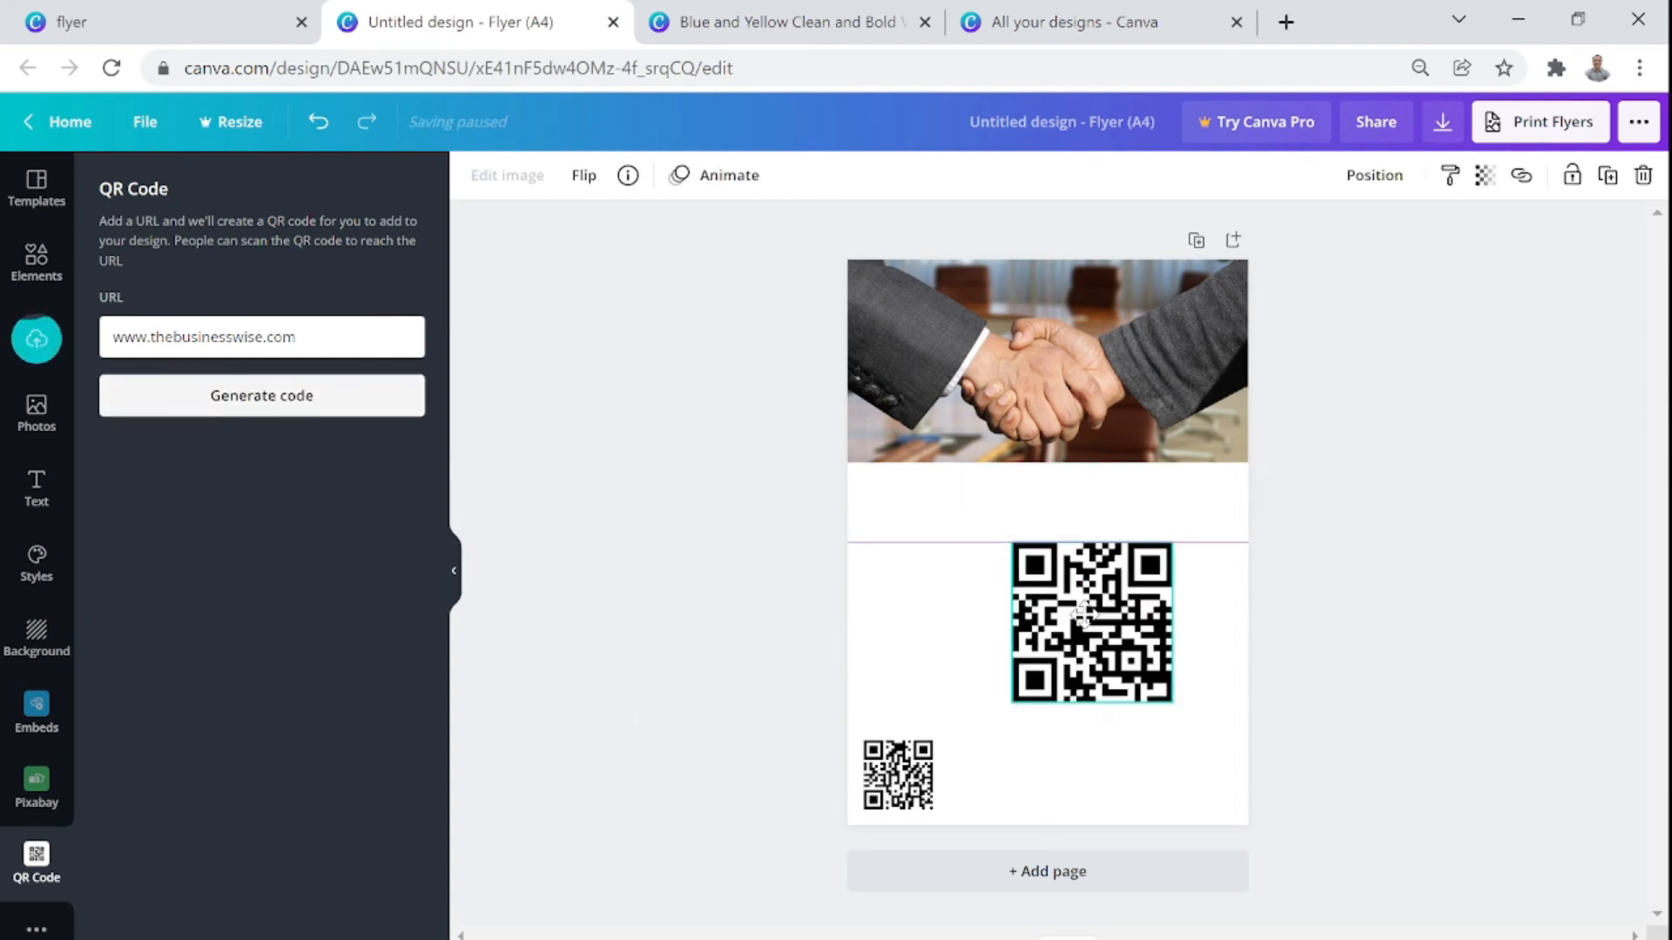
{"action": "left_click_drag", "start_coordinate": [1010, 542], "coordinate": [1069, 599]}
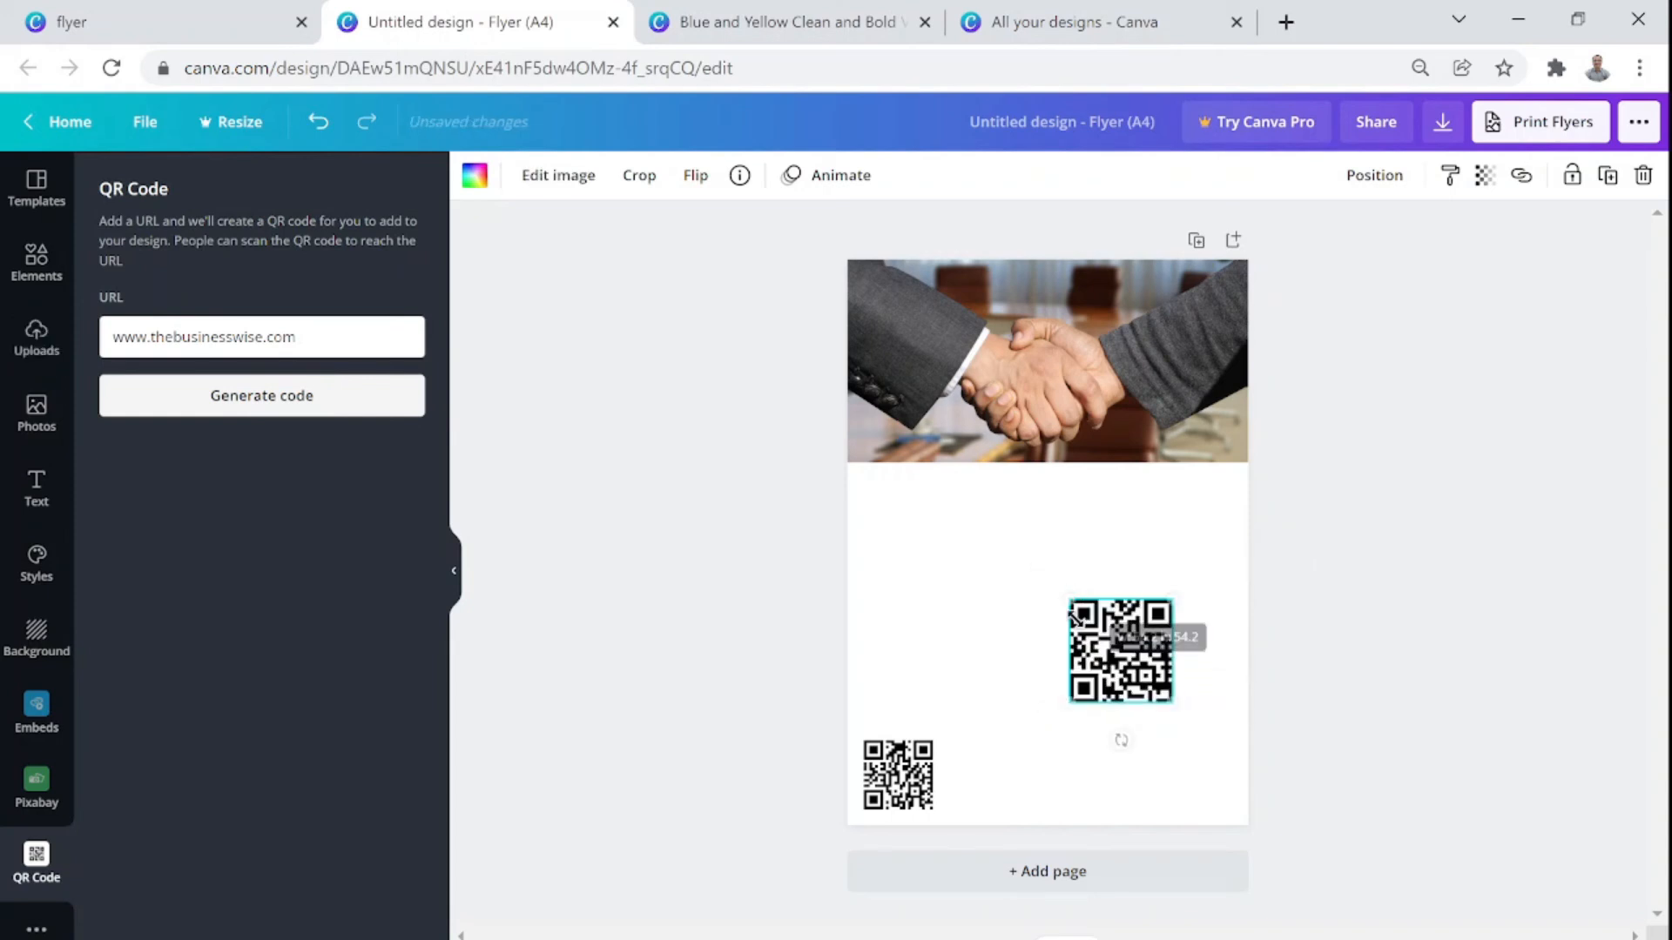
{"action": "left_click", "coordinate": [1177, 769]}
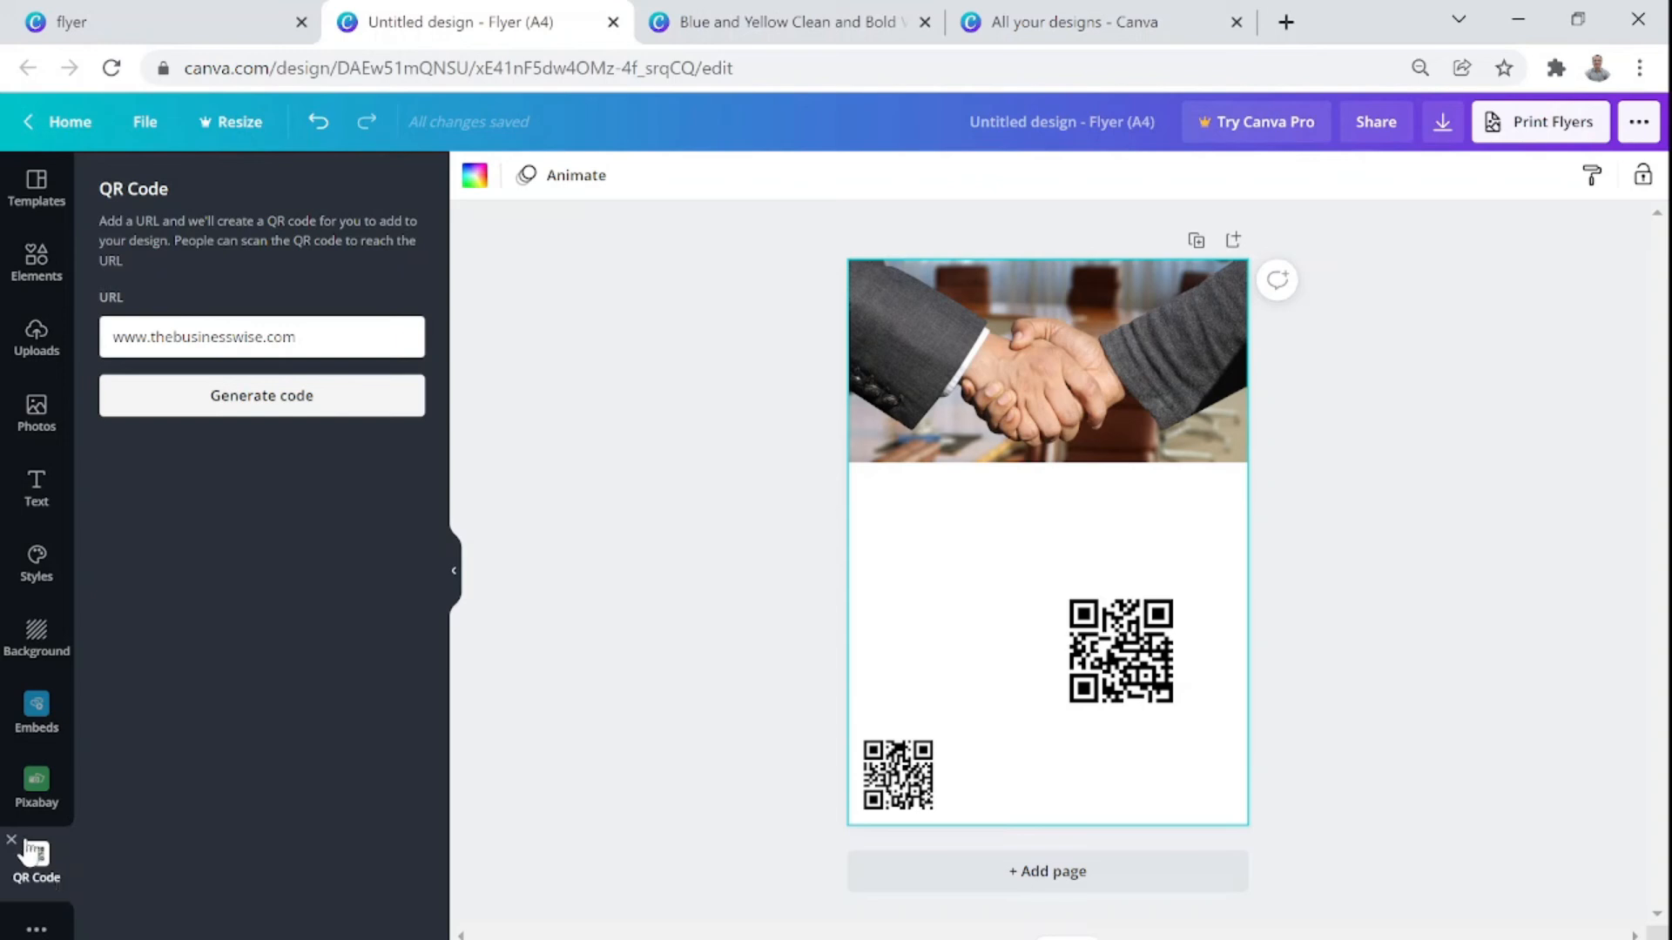
{"action": "left_click", "coordinate": [54, 341]}
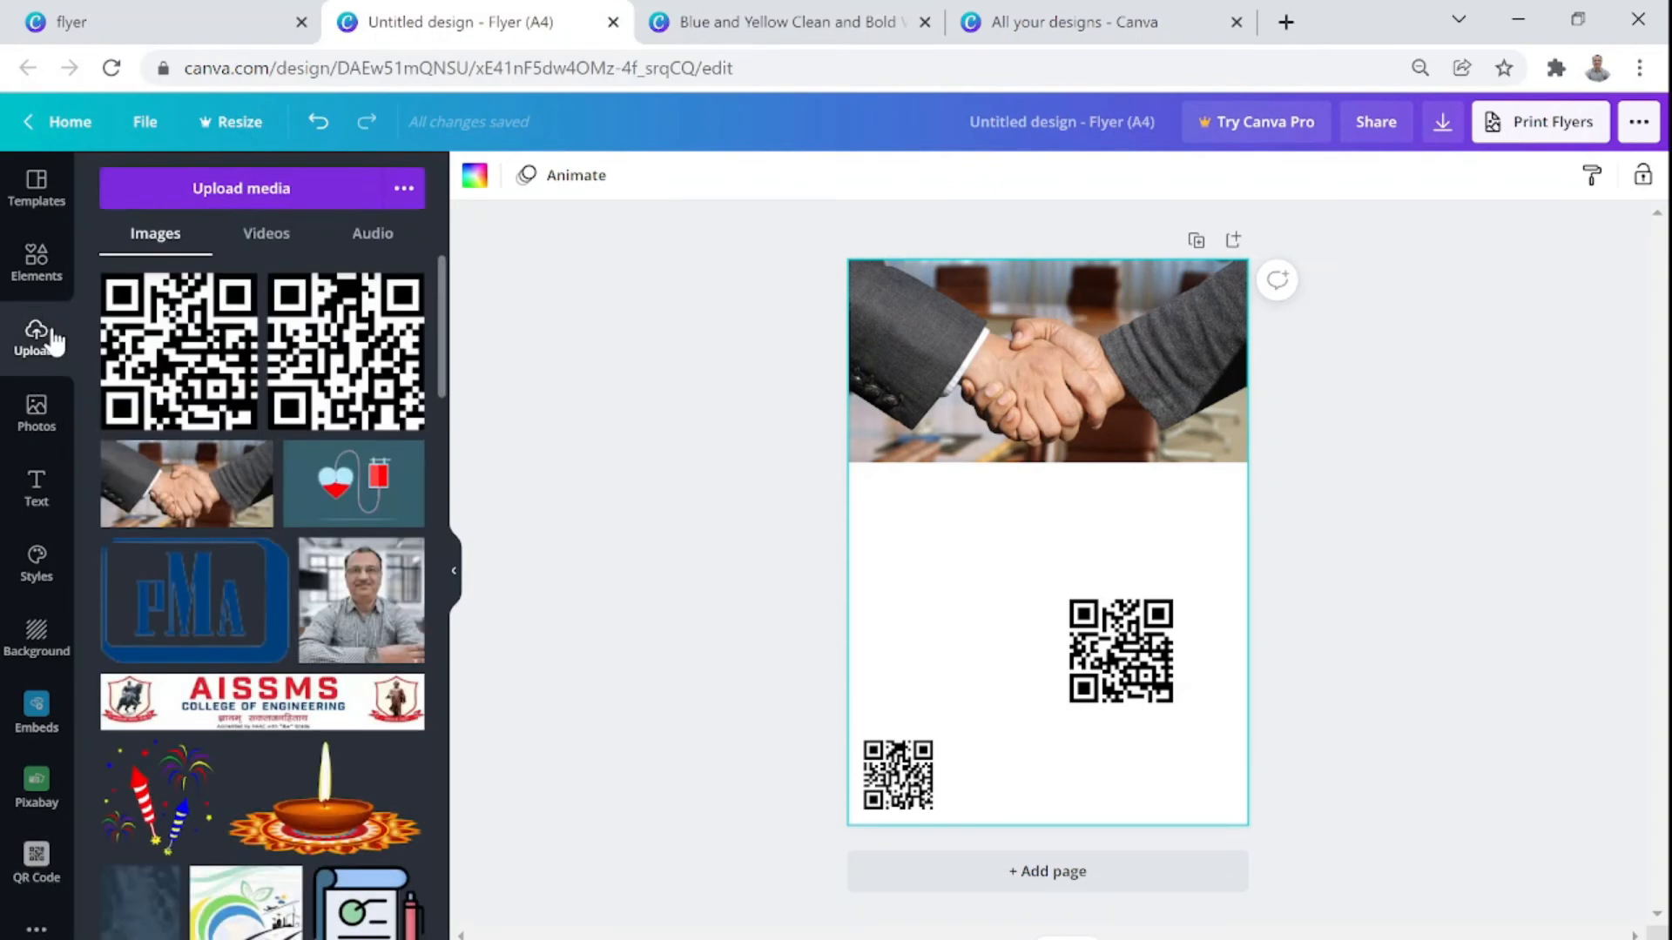
{"action": "scroll", "coordinate": [245, 557], "scroll_direction": "down", "scroll_amount": 1}
{"action": "scroll", "coordinate": [244, 557], "scroll_direction": "up", "scroll_amount": 1}
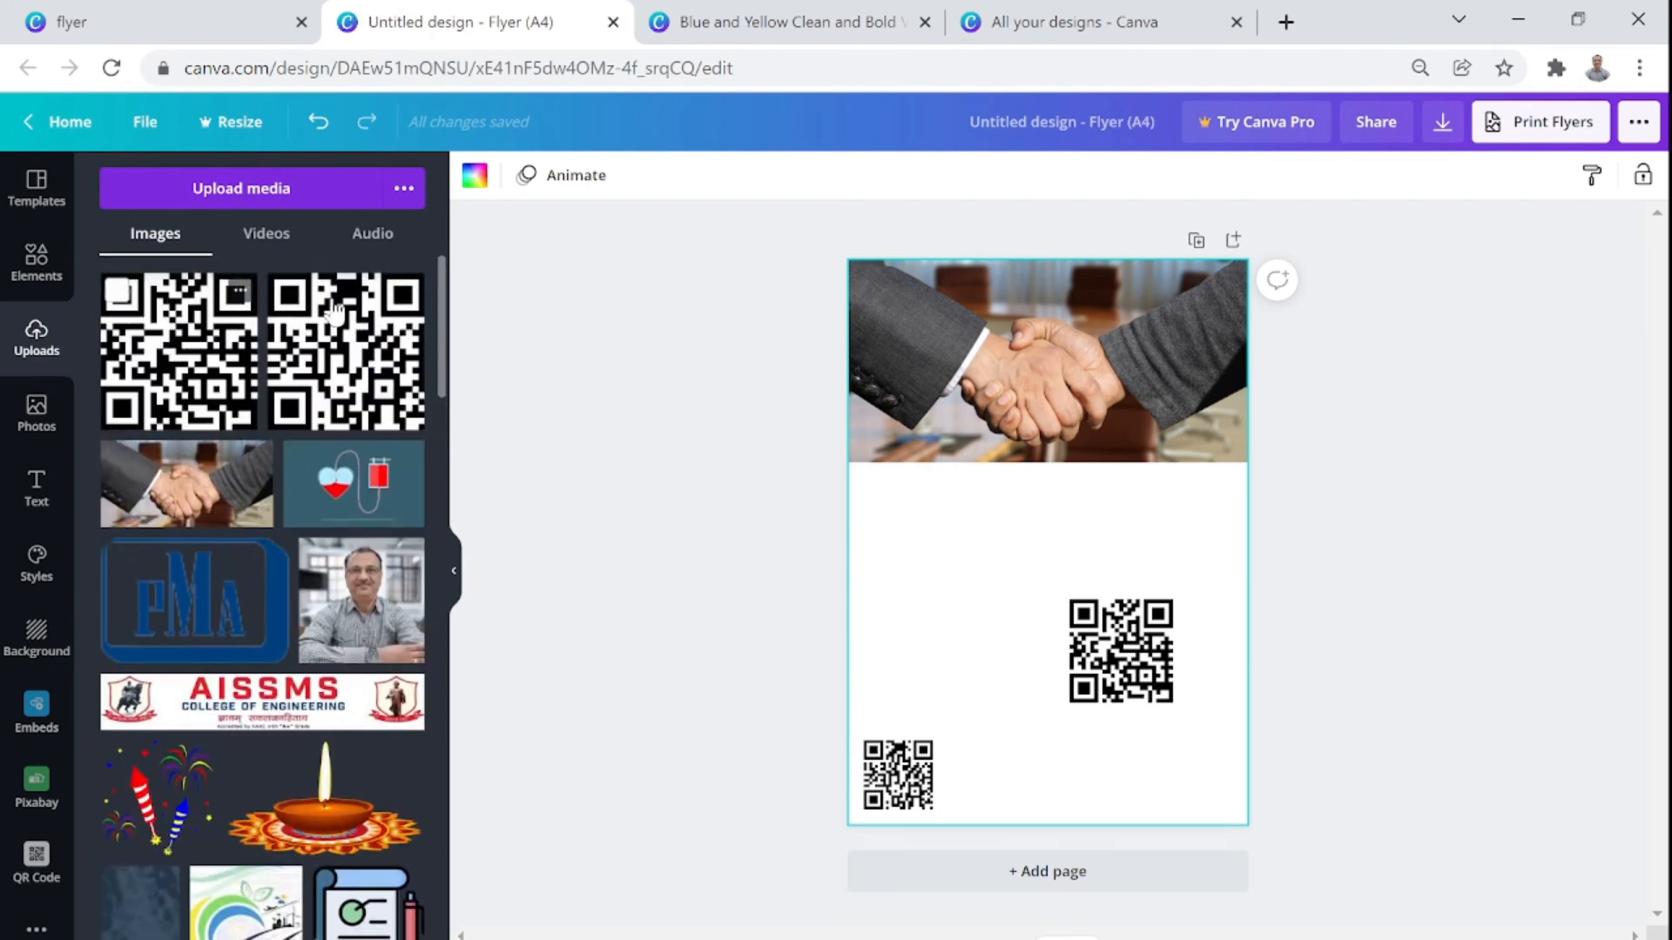
{"action": "left_click", "coordinate": [119, 293]}
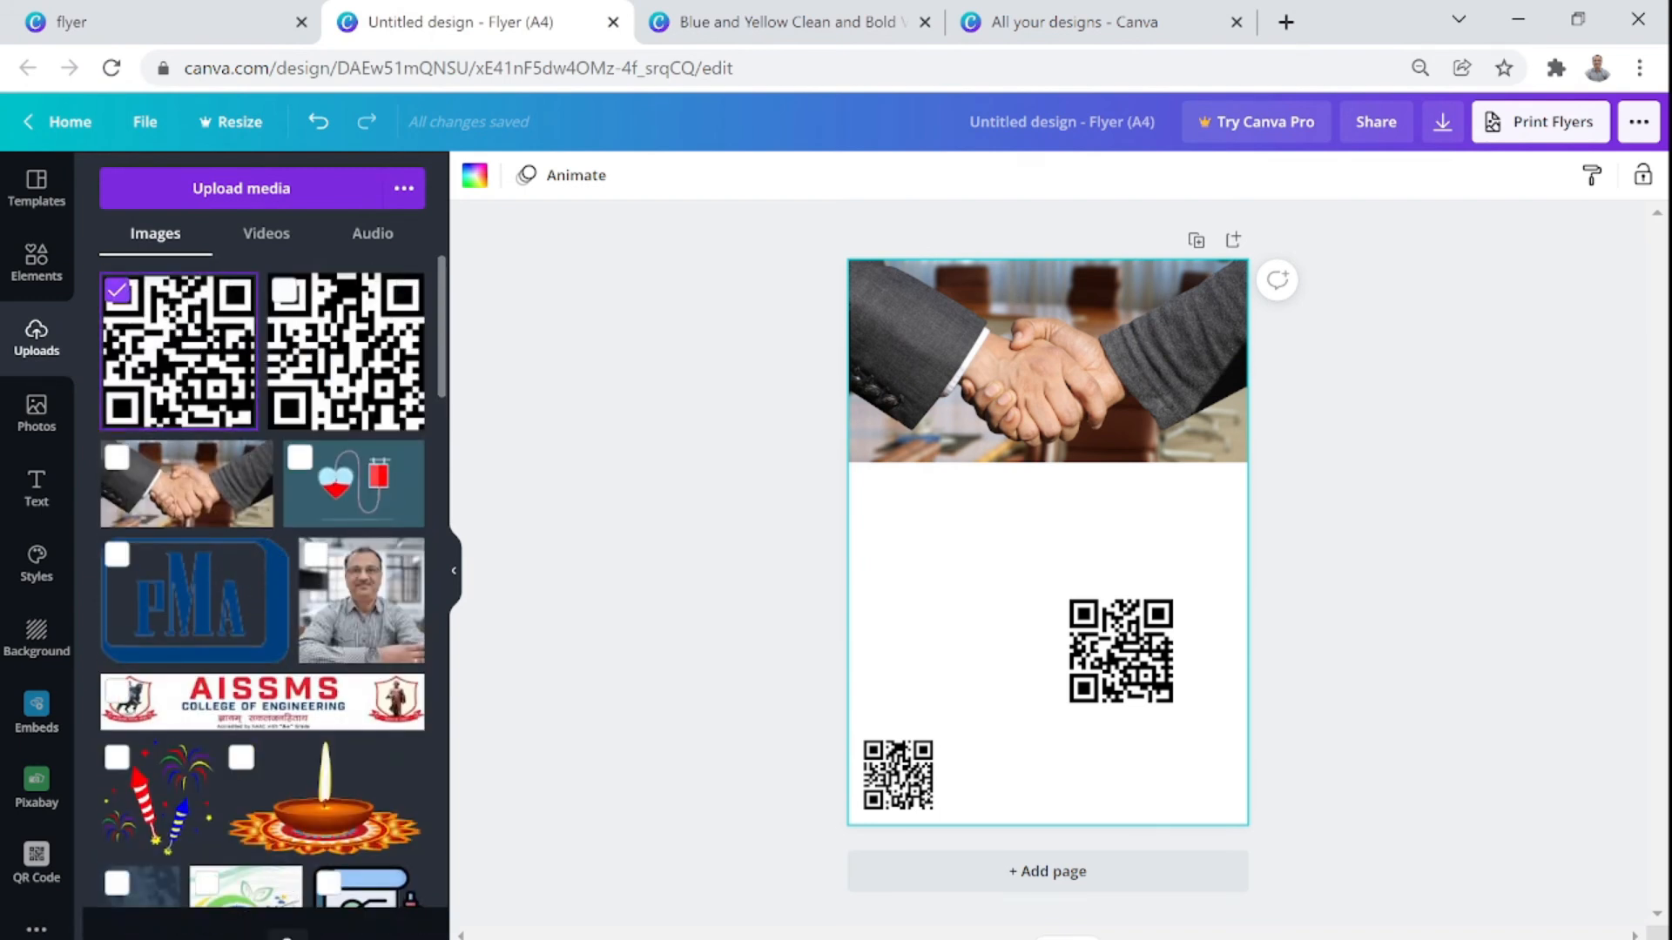
{"action": "left_click", "coordinate": [286, 934]}
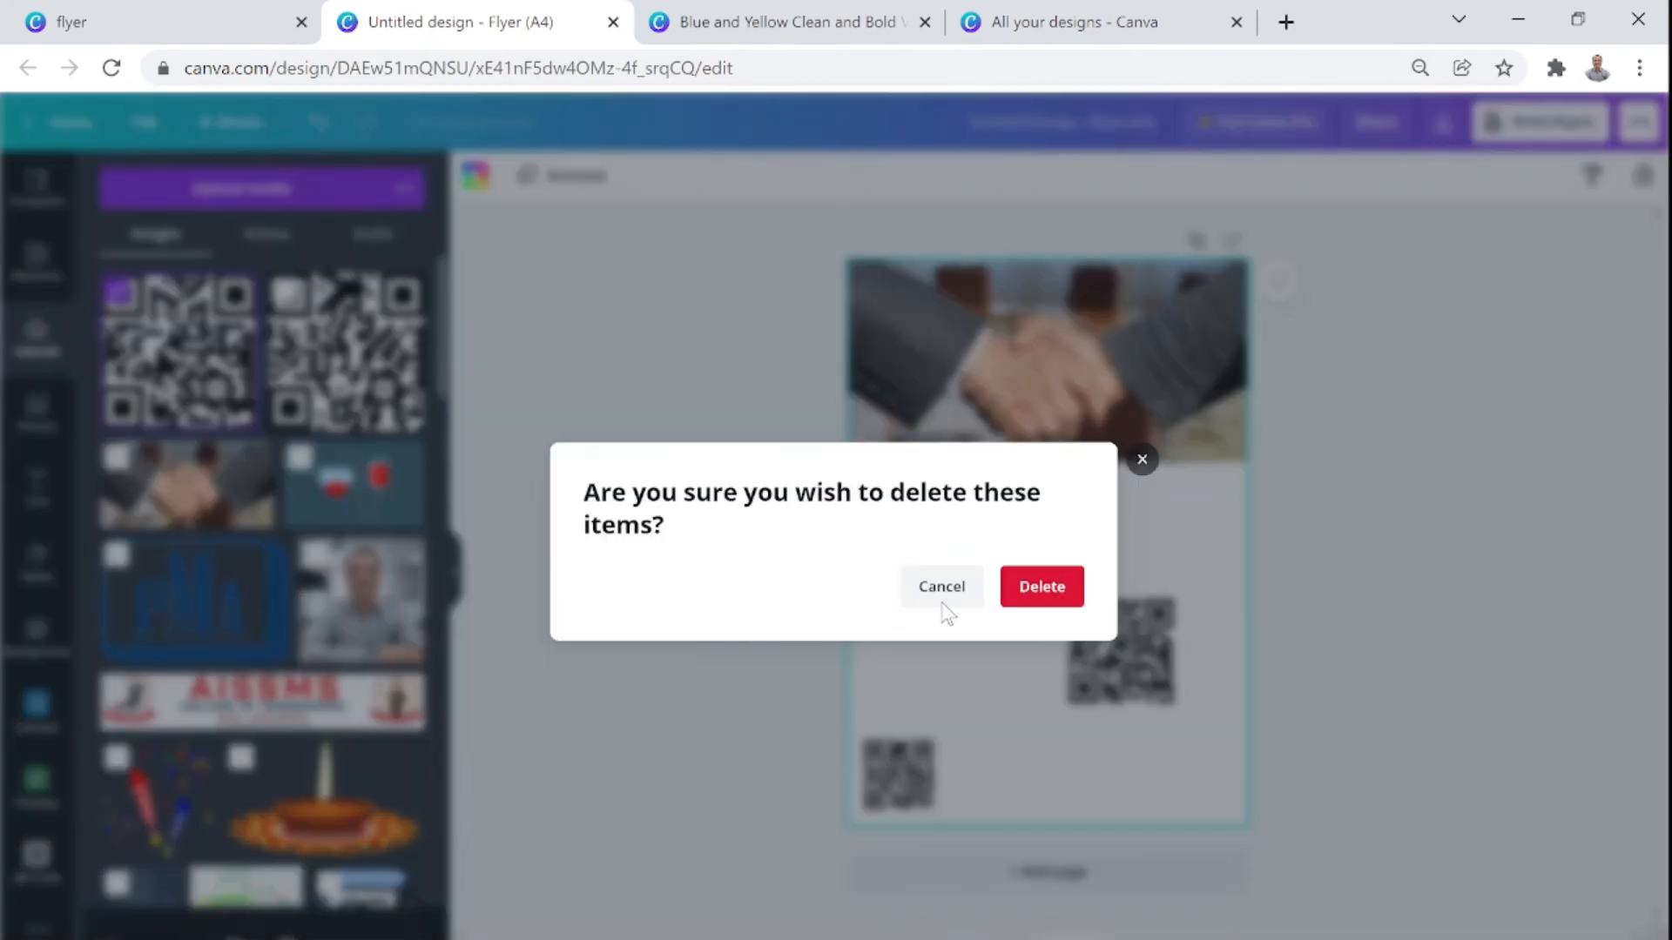
{"action": "left_click", "coordinate": [1053, 587]}
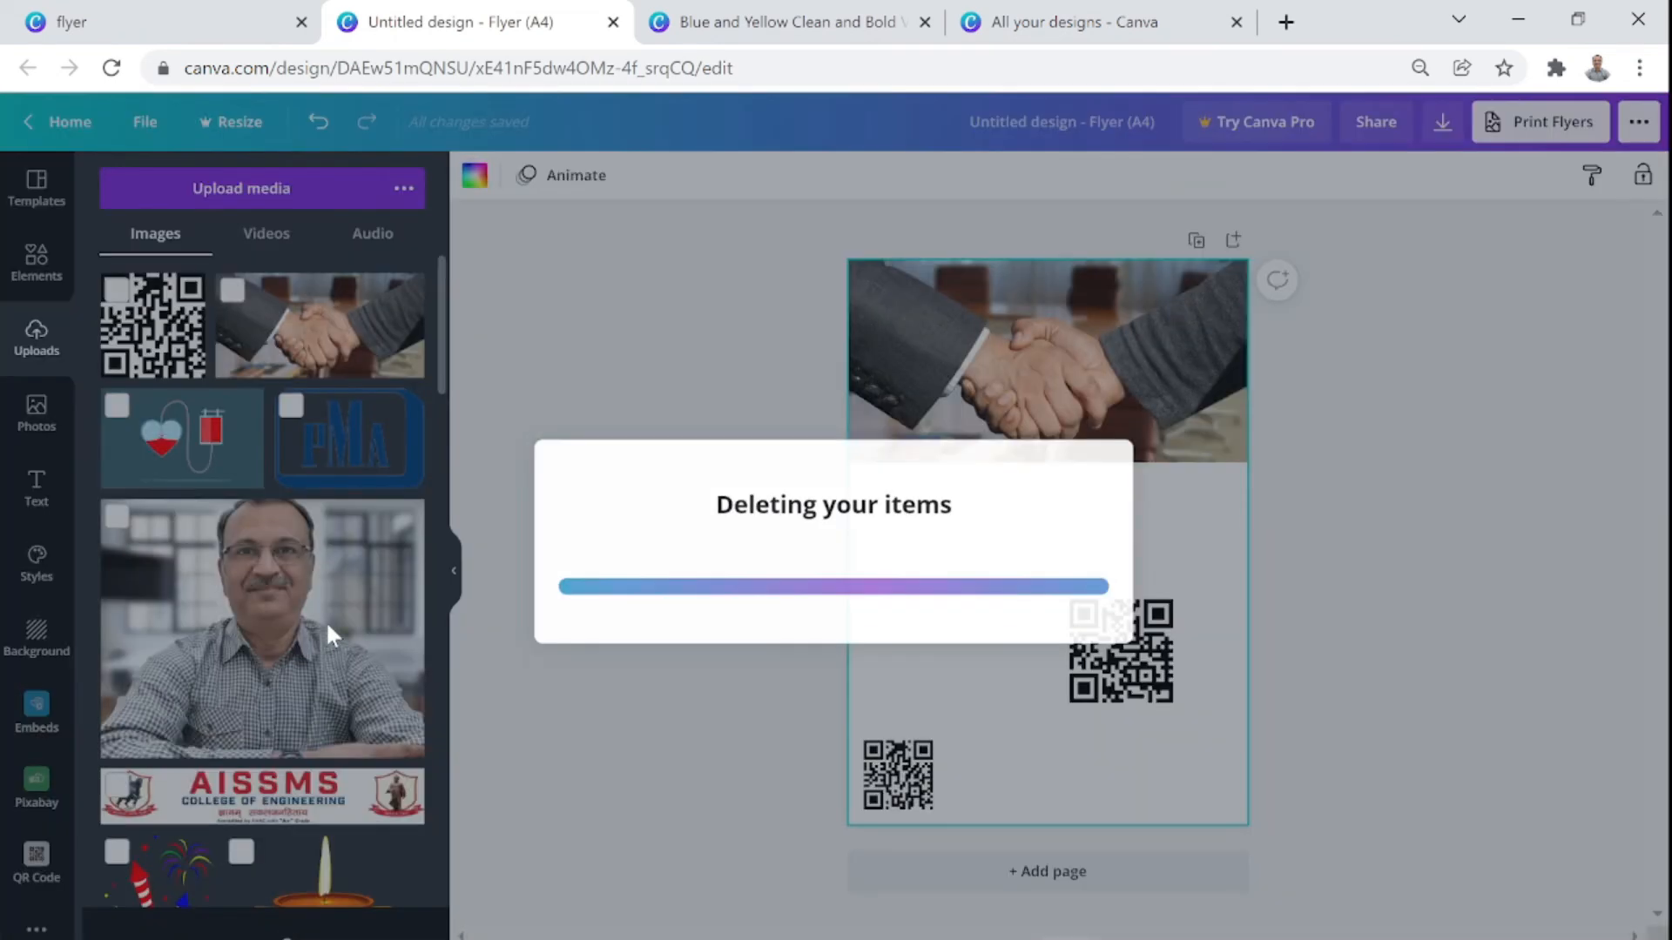
Add the remaining uploaded QR code image to the flyer page and enlarge it
{"action": "scroll", "coordinate": [329, 637], "scroll_direction": "down", "scroll_amount": 2}
{"action": "scroll", "coordinate": [329, 637], "scroll_direction": "up", "scroll_amount": 2}
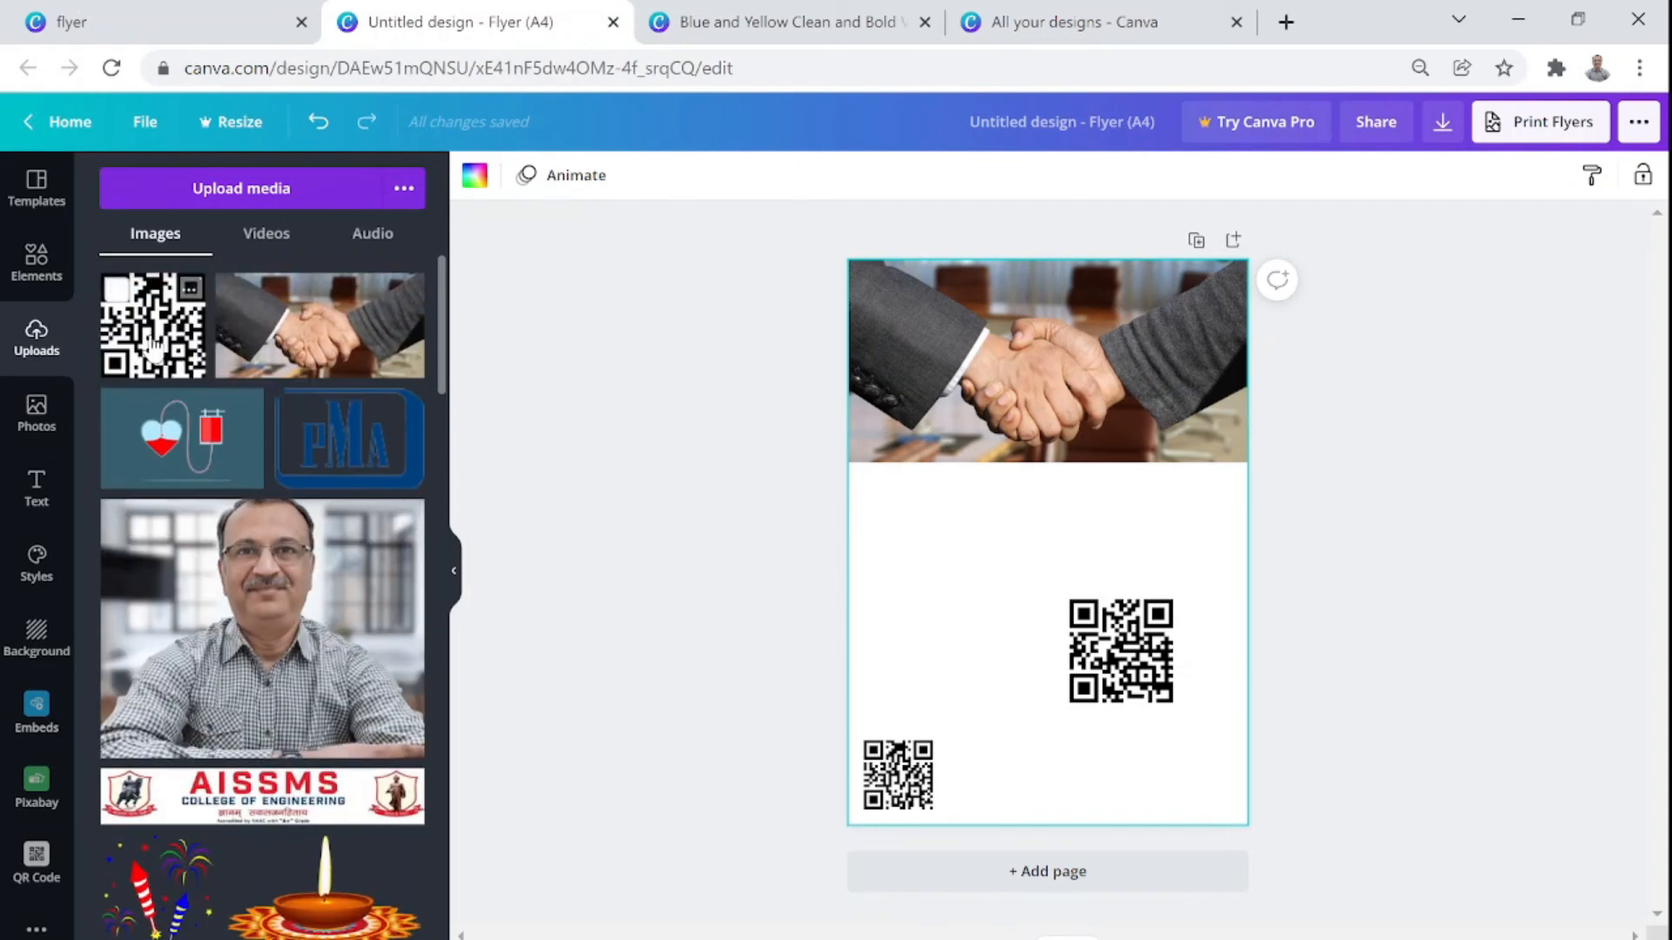
{"action": "left_click", "coordinate": [152, 344]}
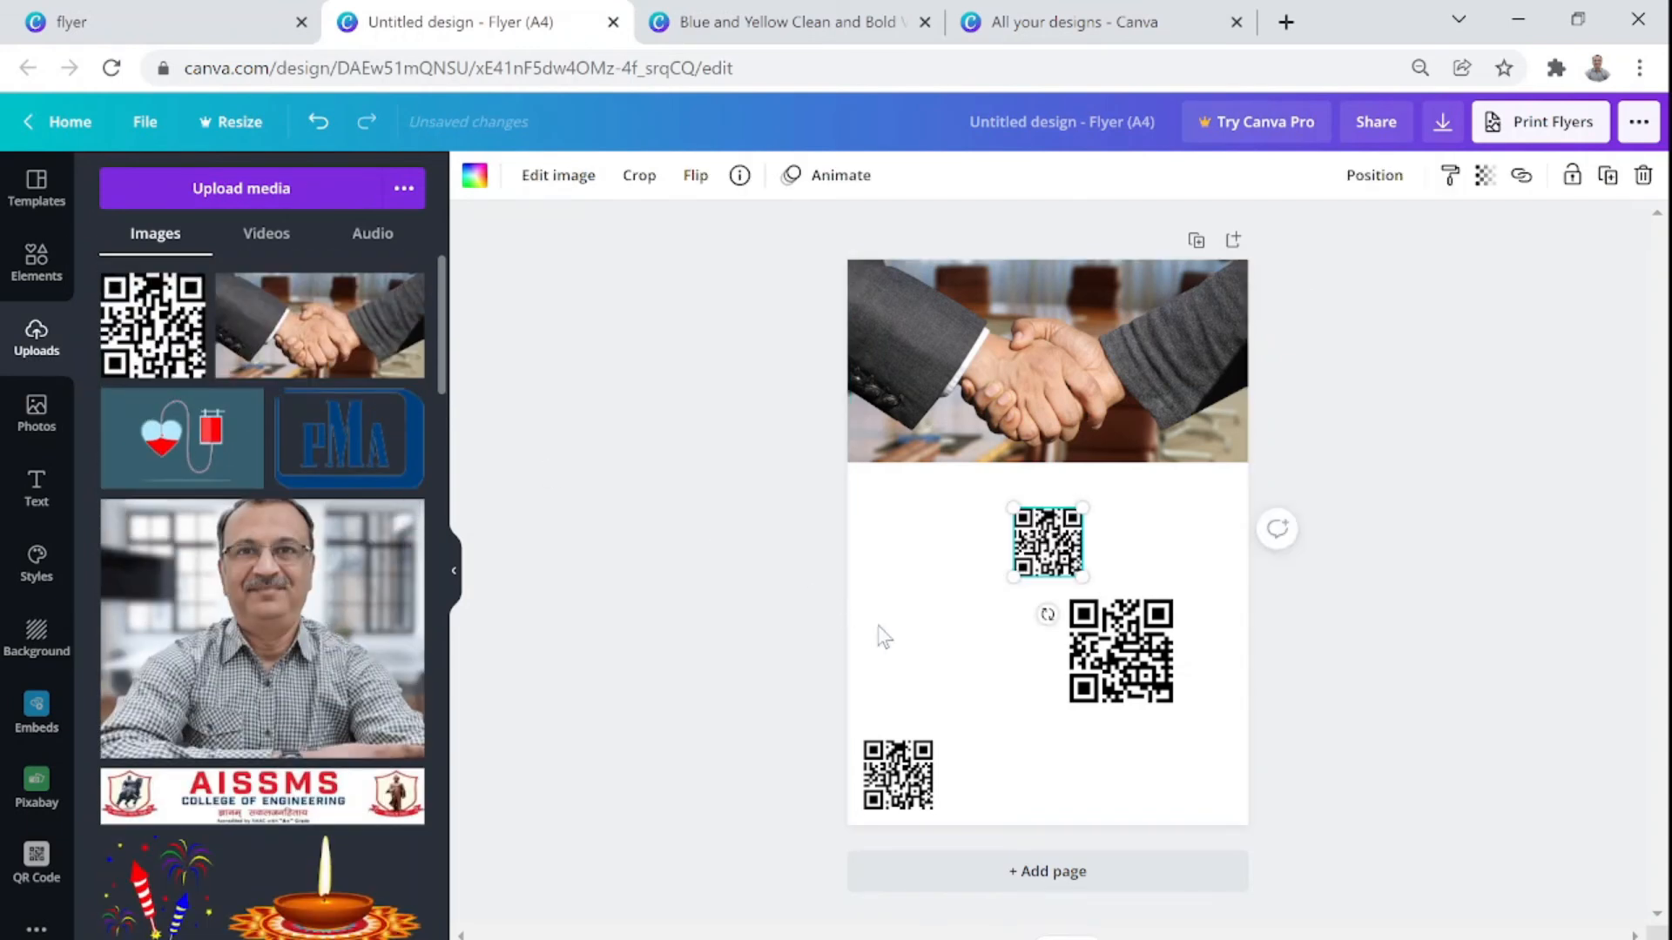
{"action": "left_click_drag", "start_coordinate": [1009, 580], "coordinate": [930, 638]}
Delete the three QR codes from the flyer page and move the handshake photo to the page's bottom edge
{"action": "left_click", "coordinate": [1152, 686]}
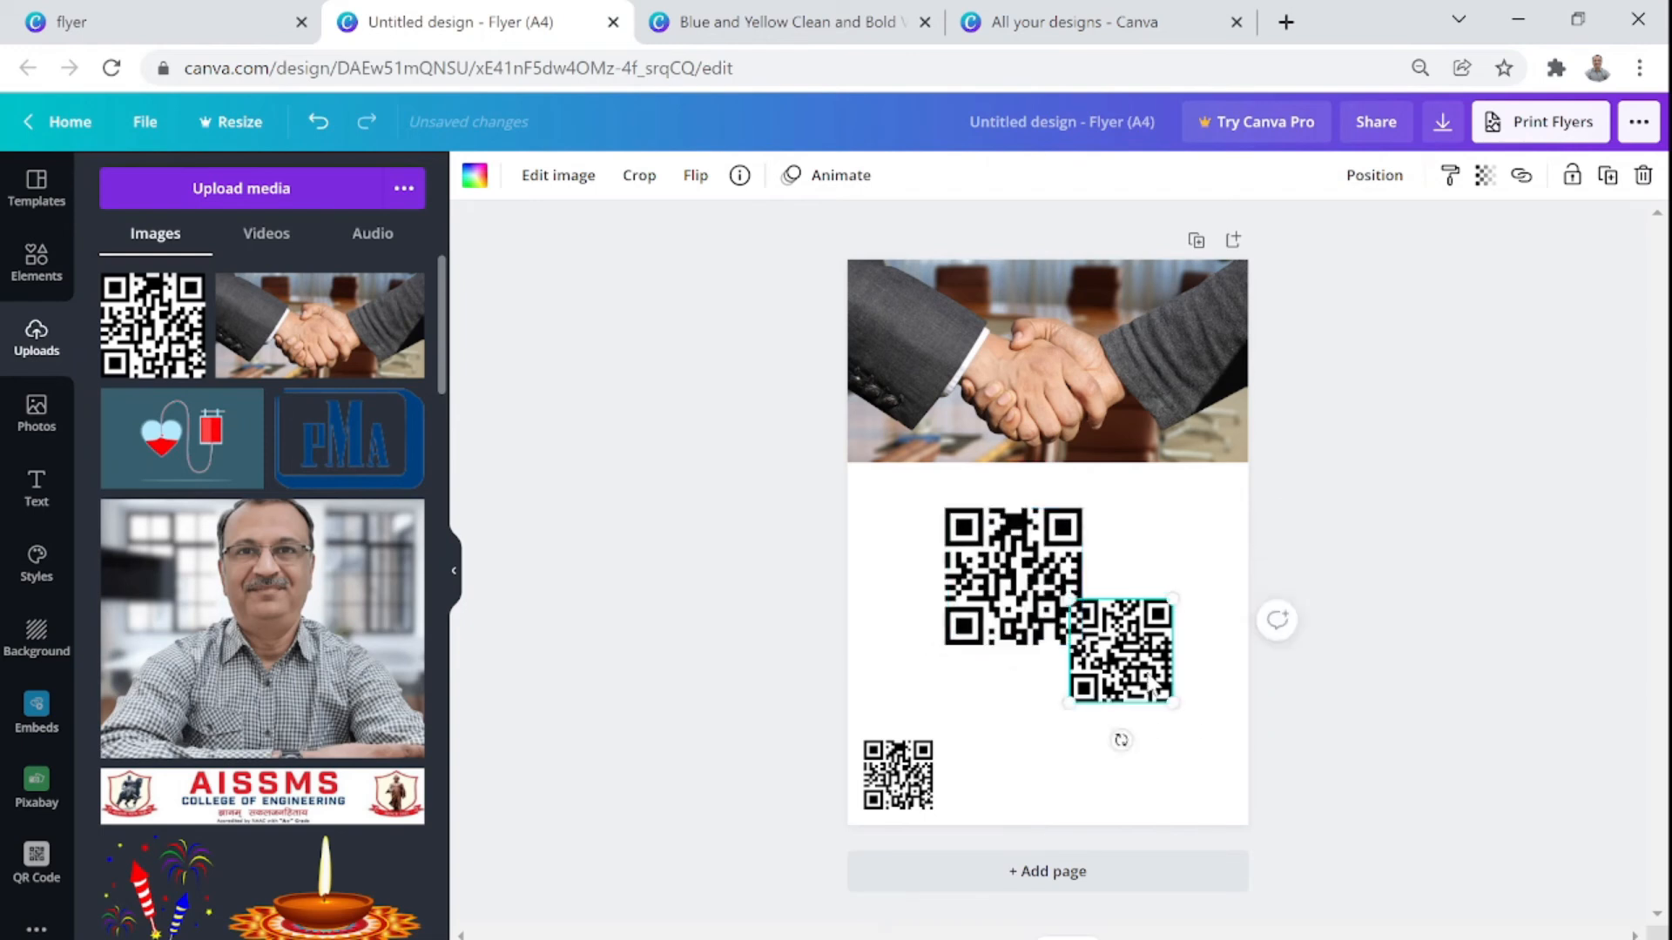
{"action": "key", "text": "Delete"}
{"action": "left_click", "coordinate": [1017, 625]}
{"action": "key", "text": "Delete"}
{"action": "left_click", "coordinate": [897, 796]}
{"action": "left_click", "coordinate": [897, 797]}
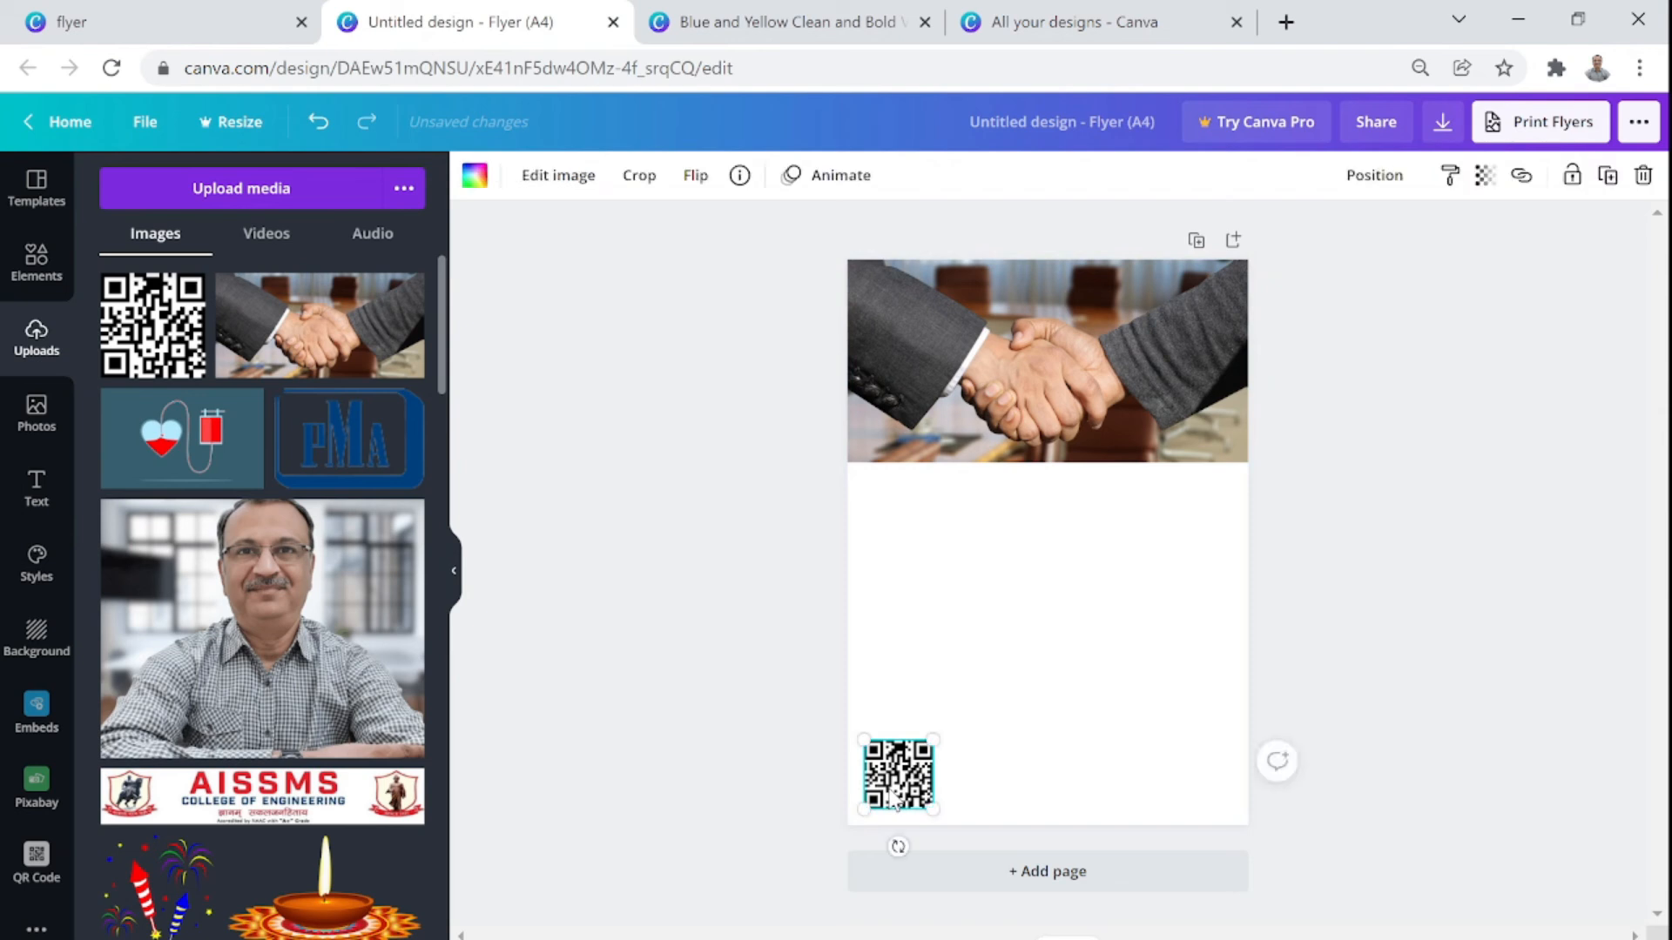
{"action": "key", "text": "Delete"}
{"action": "left_click", "coordinate": [1080, 378]}
{"action": "left_click_drag", "start_coordinate": [1079, 378], "coordinate": [1086, 749]}
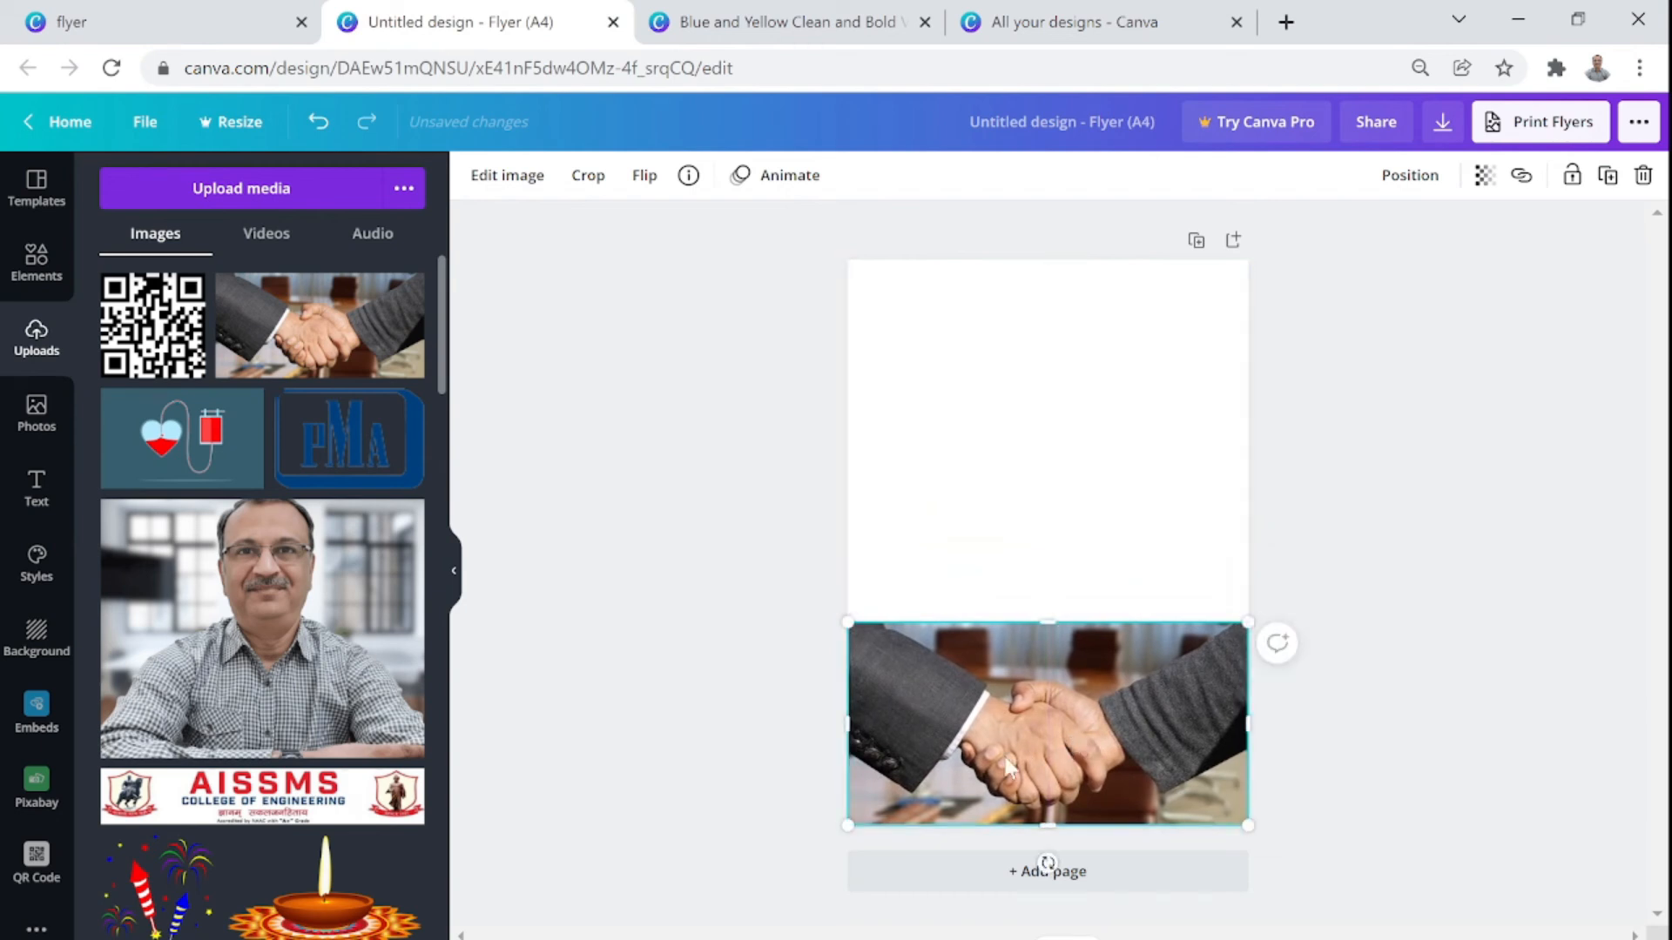
Search the Pexels app for coffee and add the photo of two hands with black coffee cups on white to the flyer
{"action": "left_click", "coordinate": [36, 929]}
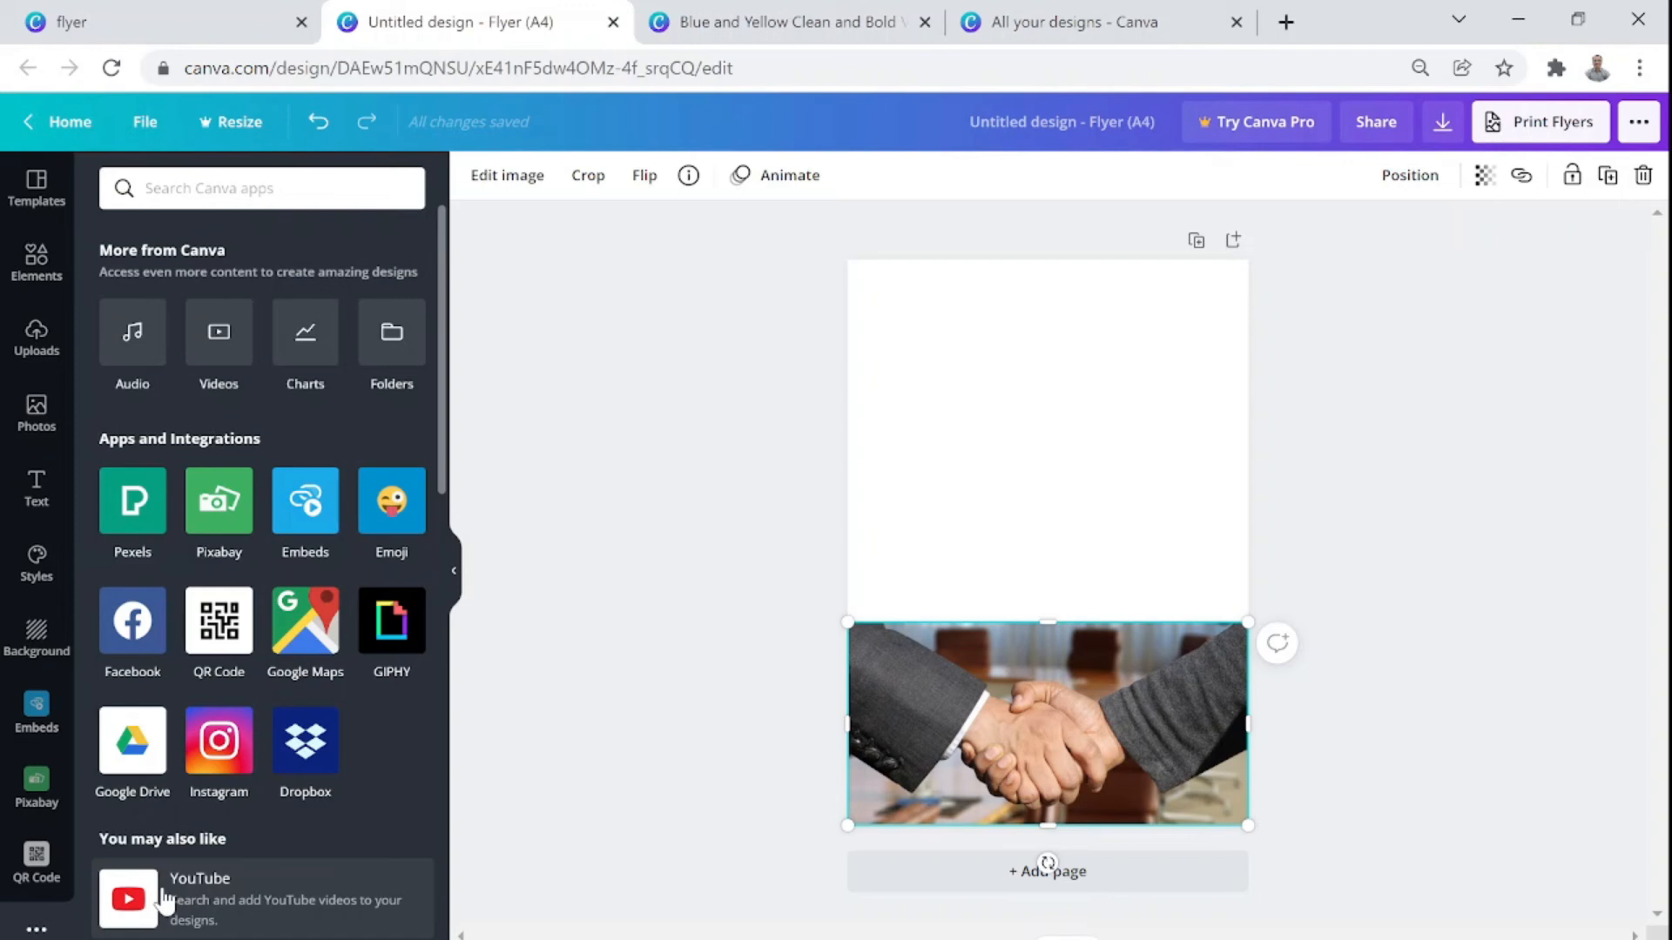
{"action": "left_click", "coordinate": [126, 495]}
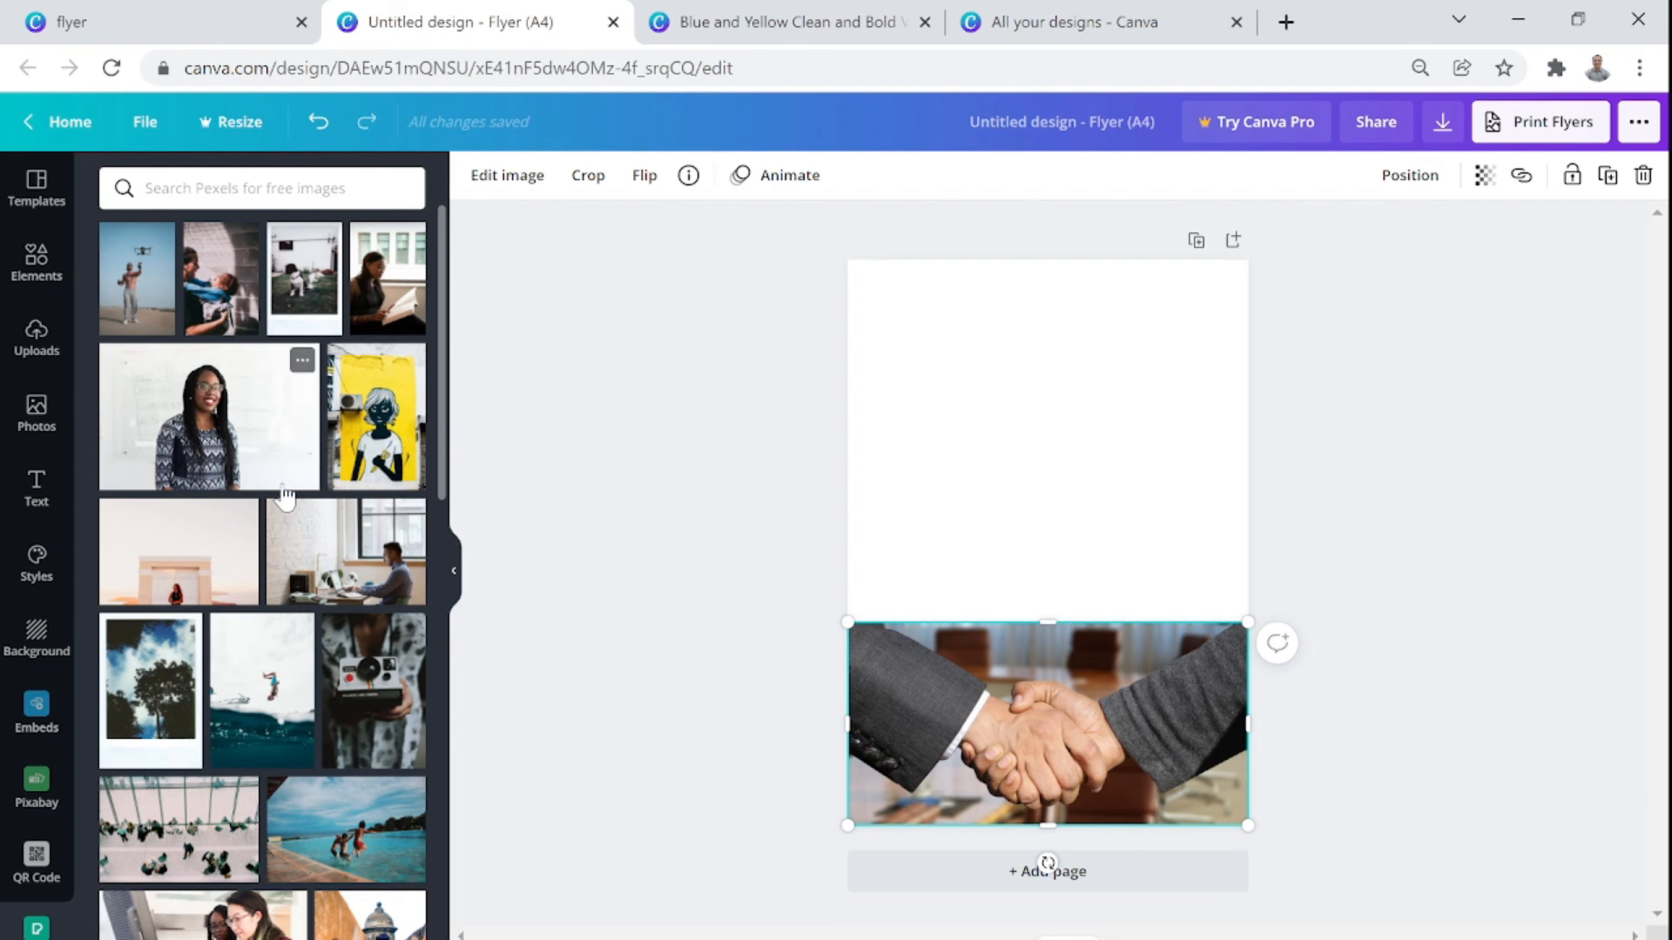
{"action": "scroll", "coordinate": [287, 501], "scroll_direction": "down", "scroll_amount": 3}
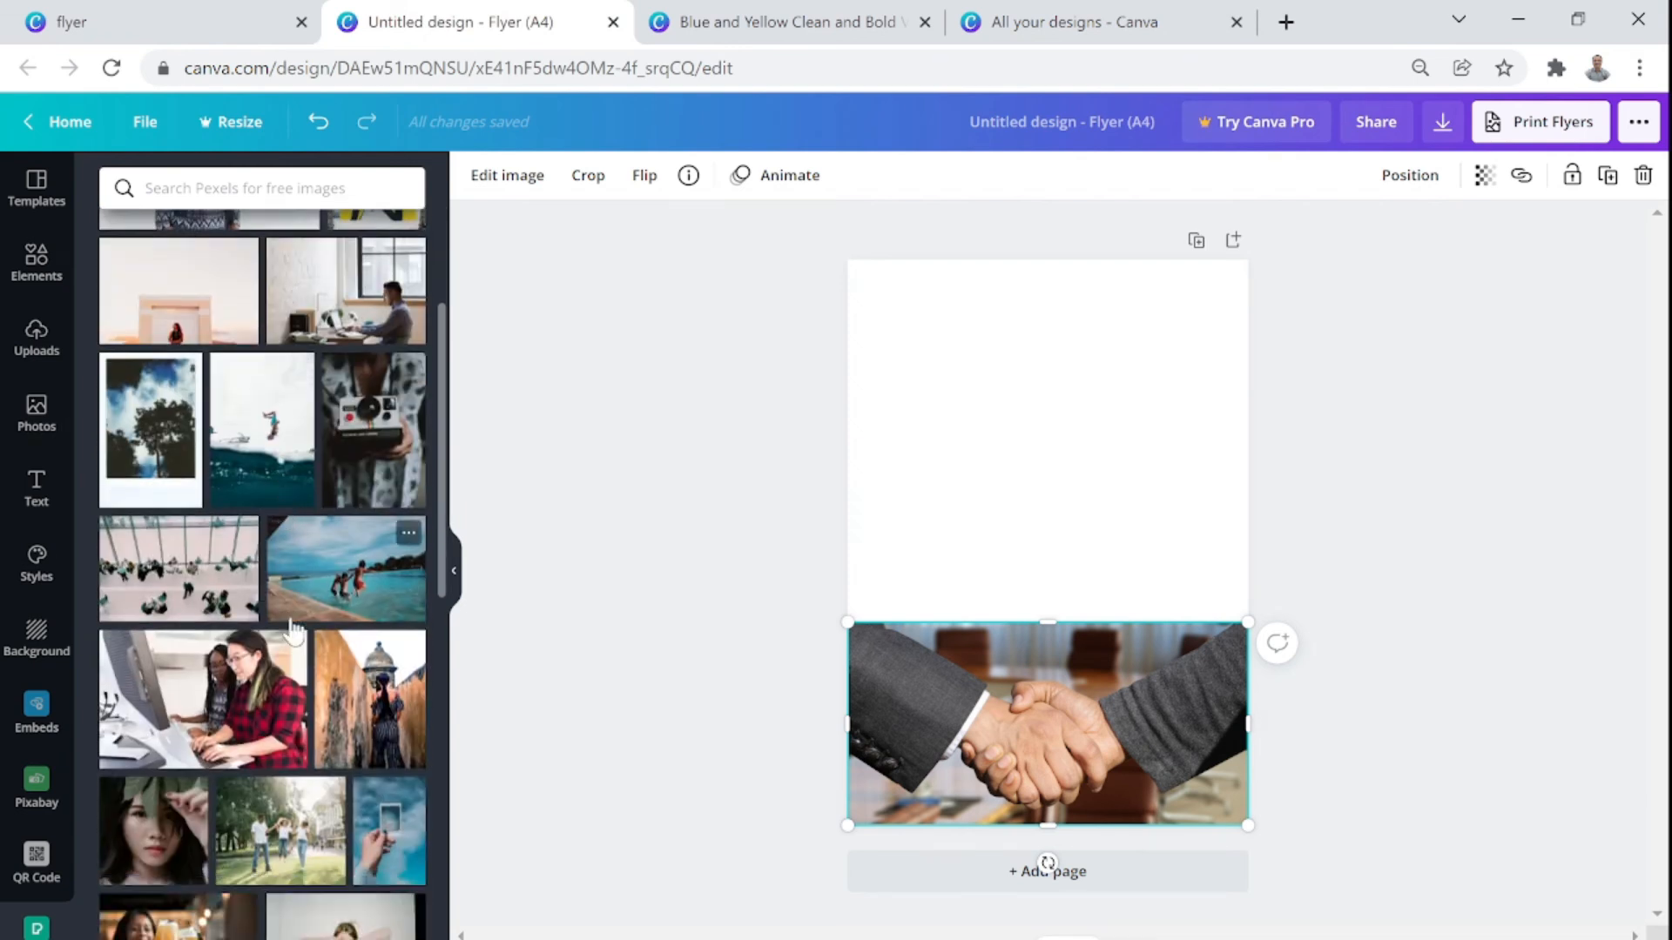
{"action": "scroll", "coordinate": [293, 627], "scroll_direction": "down", "scroll_amount": 3}
{"action": "scroll", "coordinate": [293, 627], "scroll_direction": "up", "scroll_amount": 6}
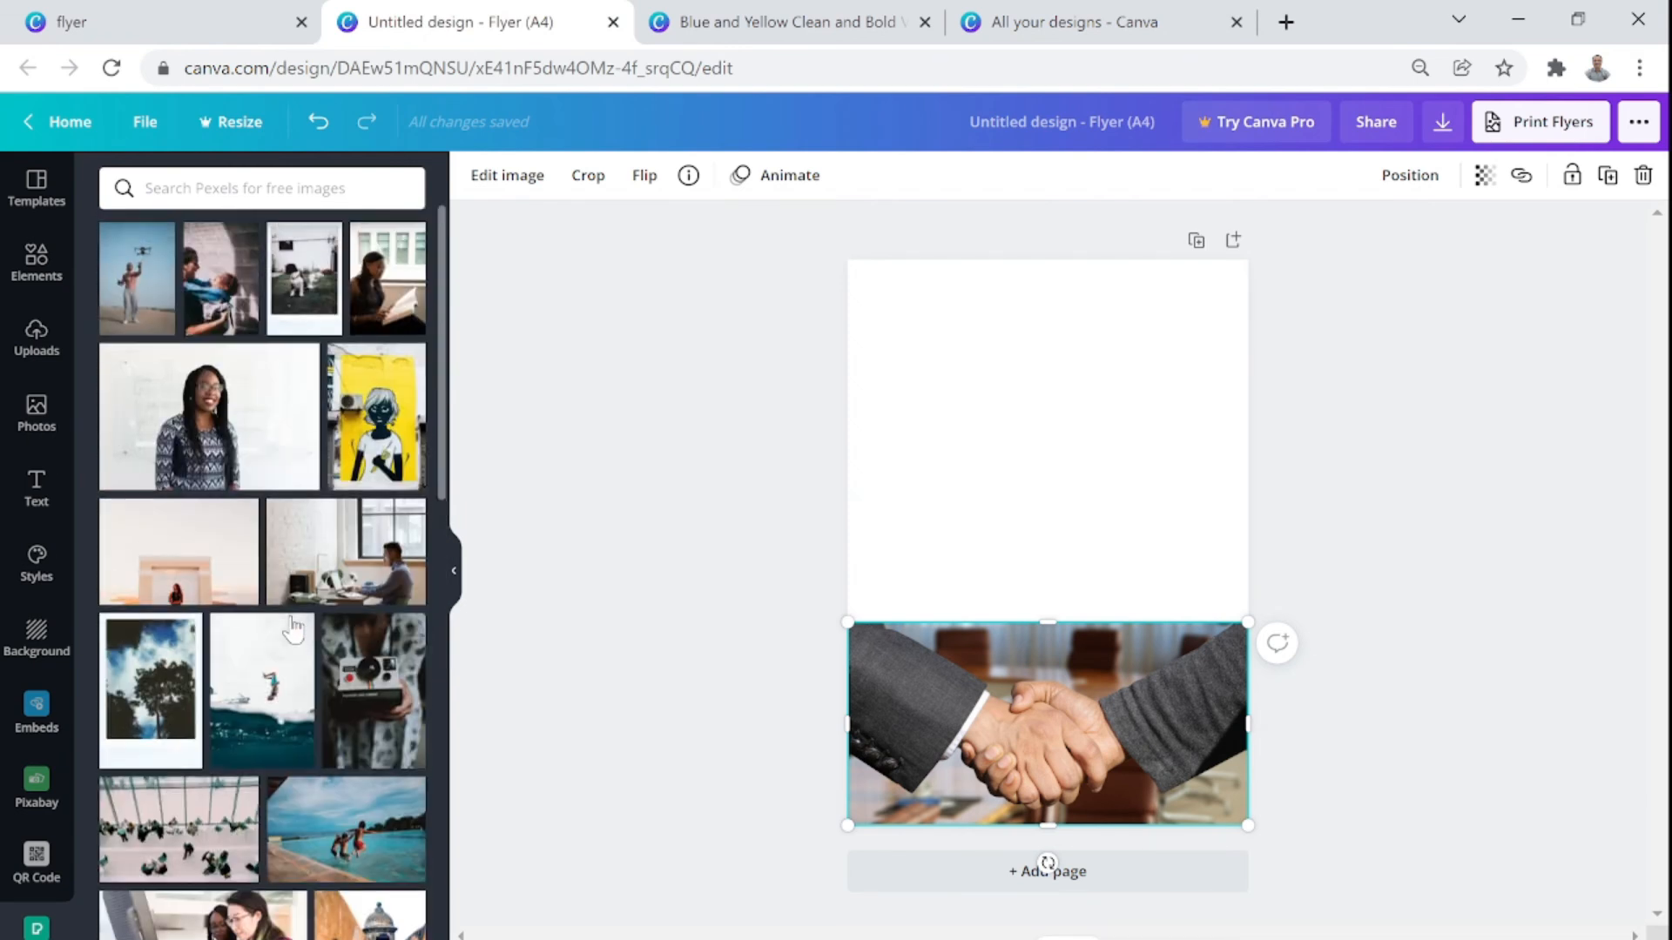
{"action": "left_click", "coordinate": [326, 189]}
{"action": "type", "text": "coffee"}
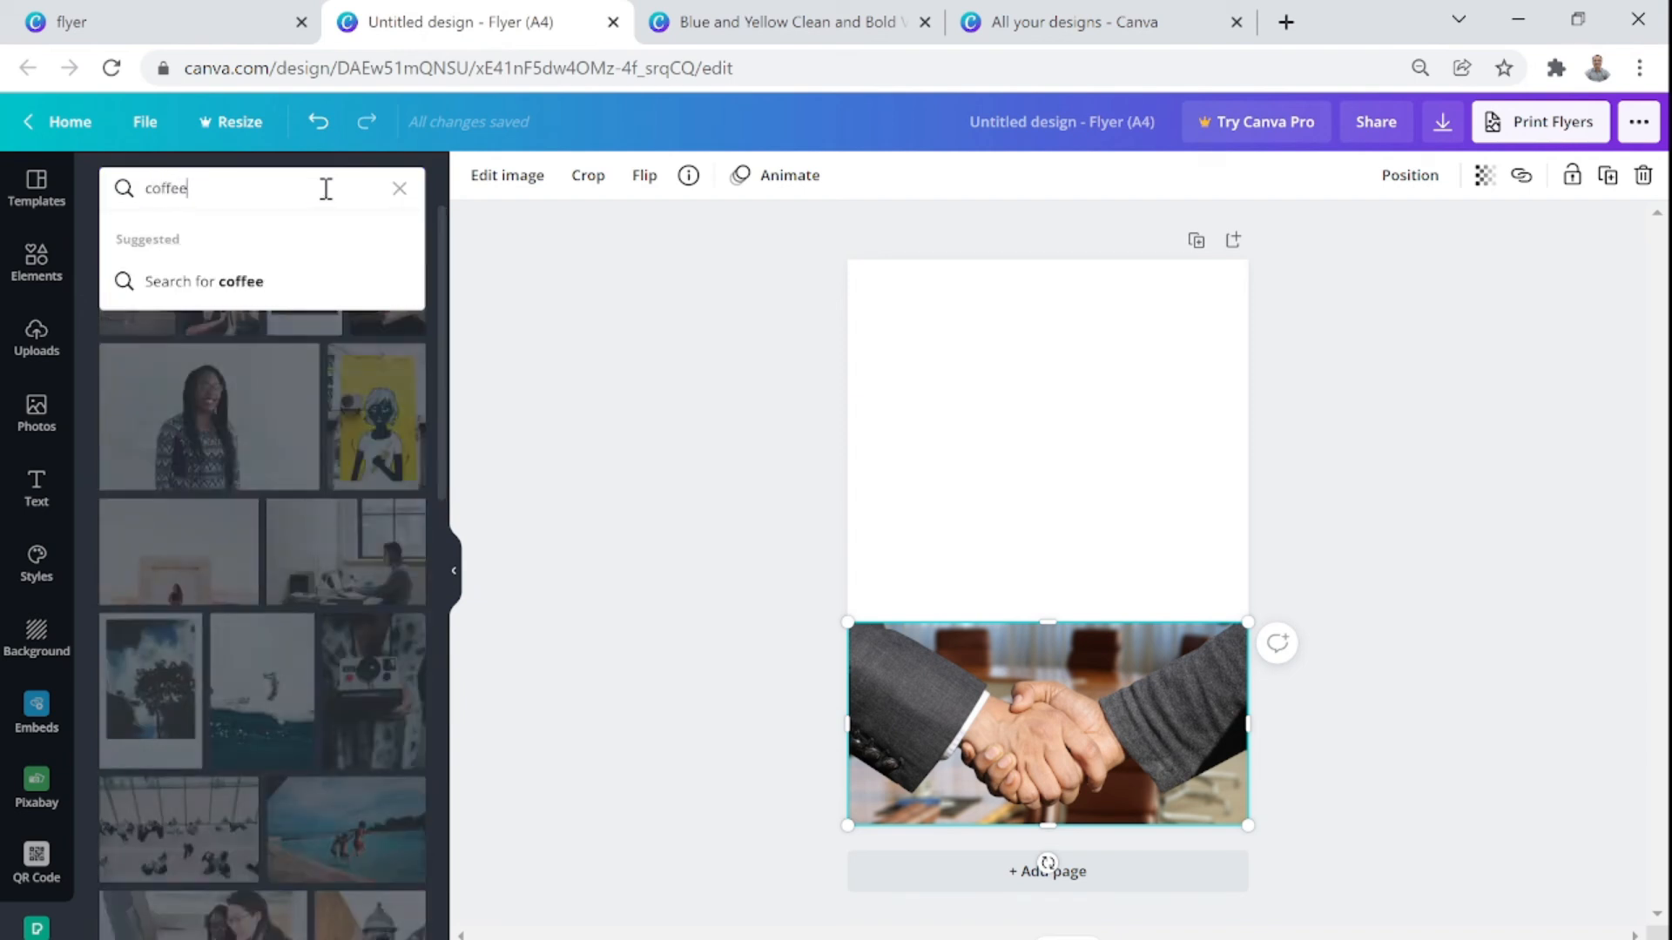
{"action": "key", "text": "Return"}
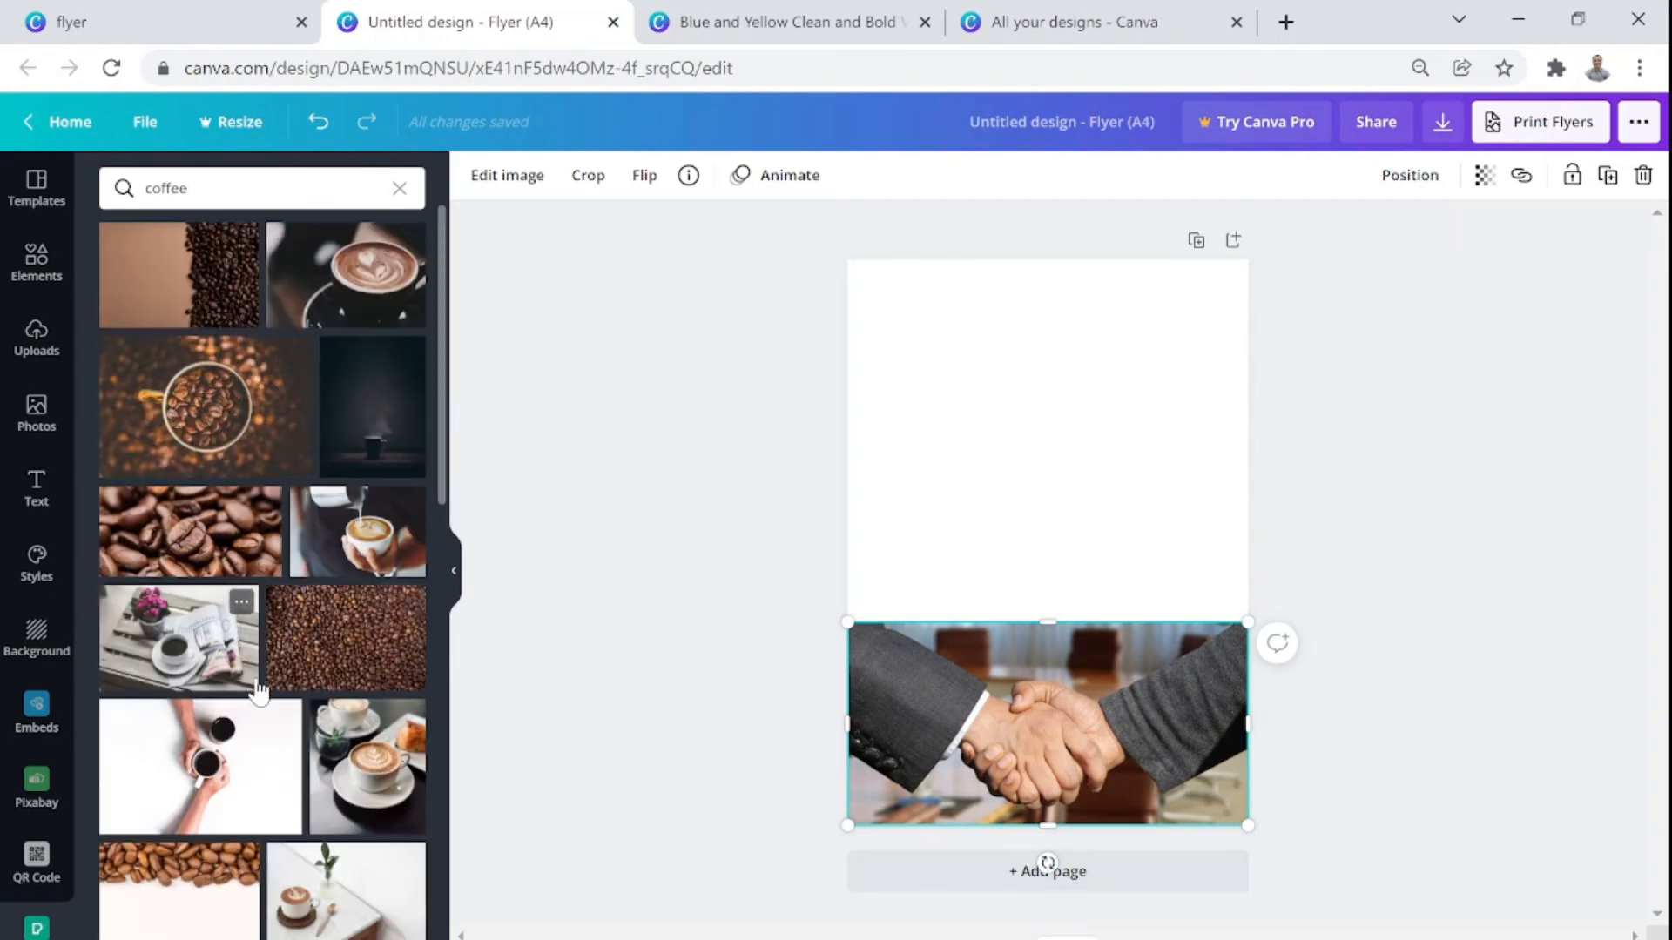
{"action": "left_click", "coordinate": [216, 770]}
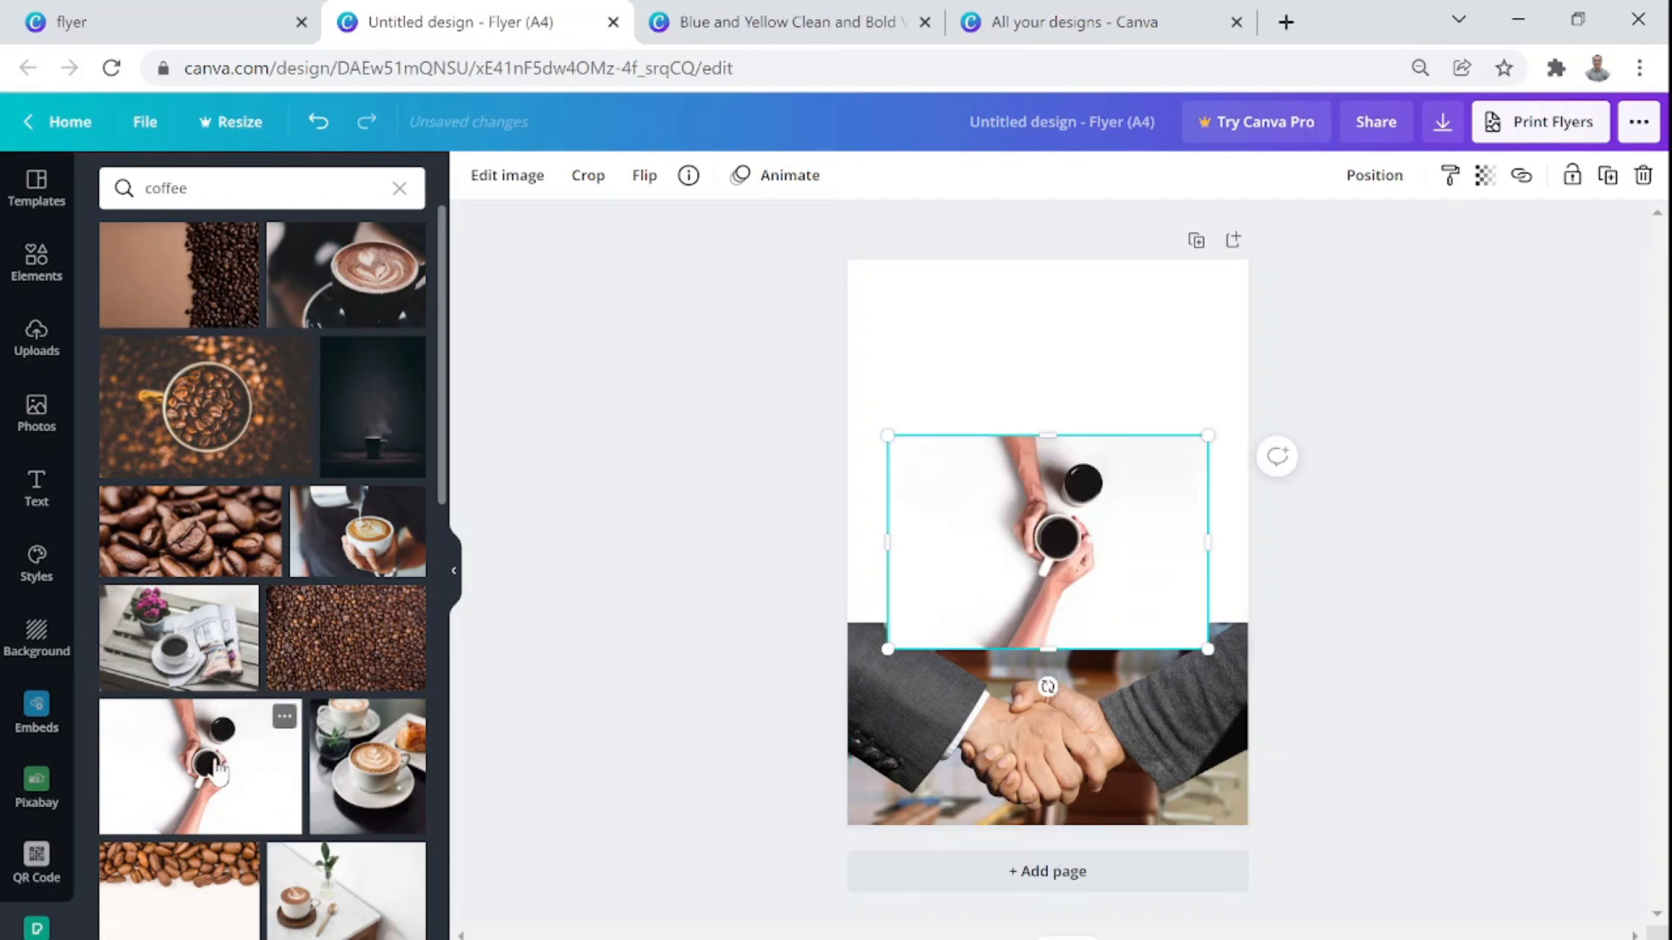
Move the photo of hands with coffee cups to the page's upper half and add the latte photo with a croissant from the results
{"action": "left_click_drag", "start_coordinate": [1084, 549], "coordinate": [1092, 417]}
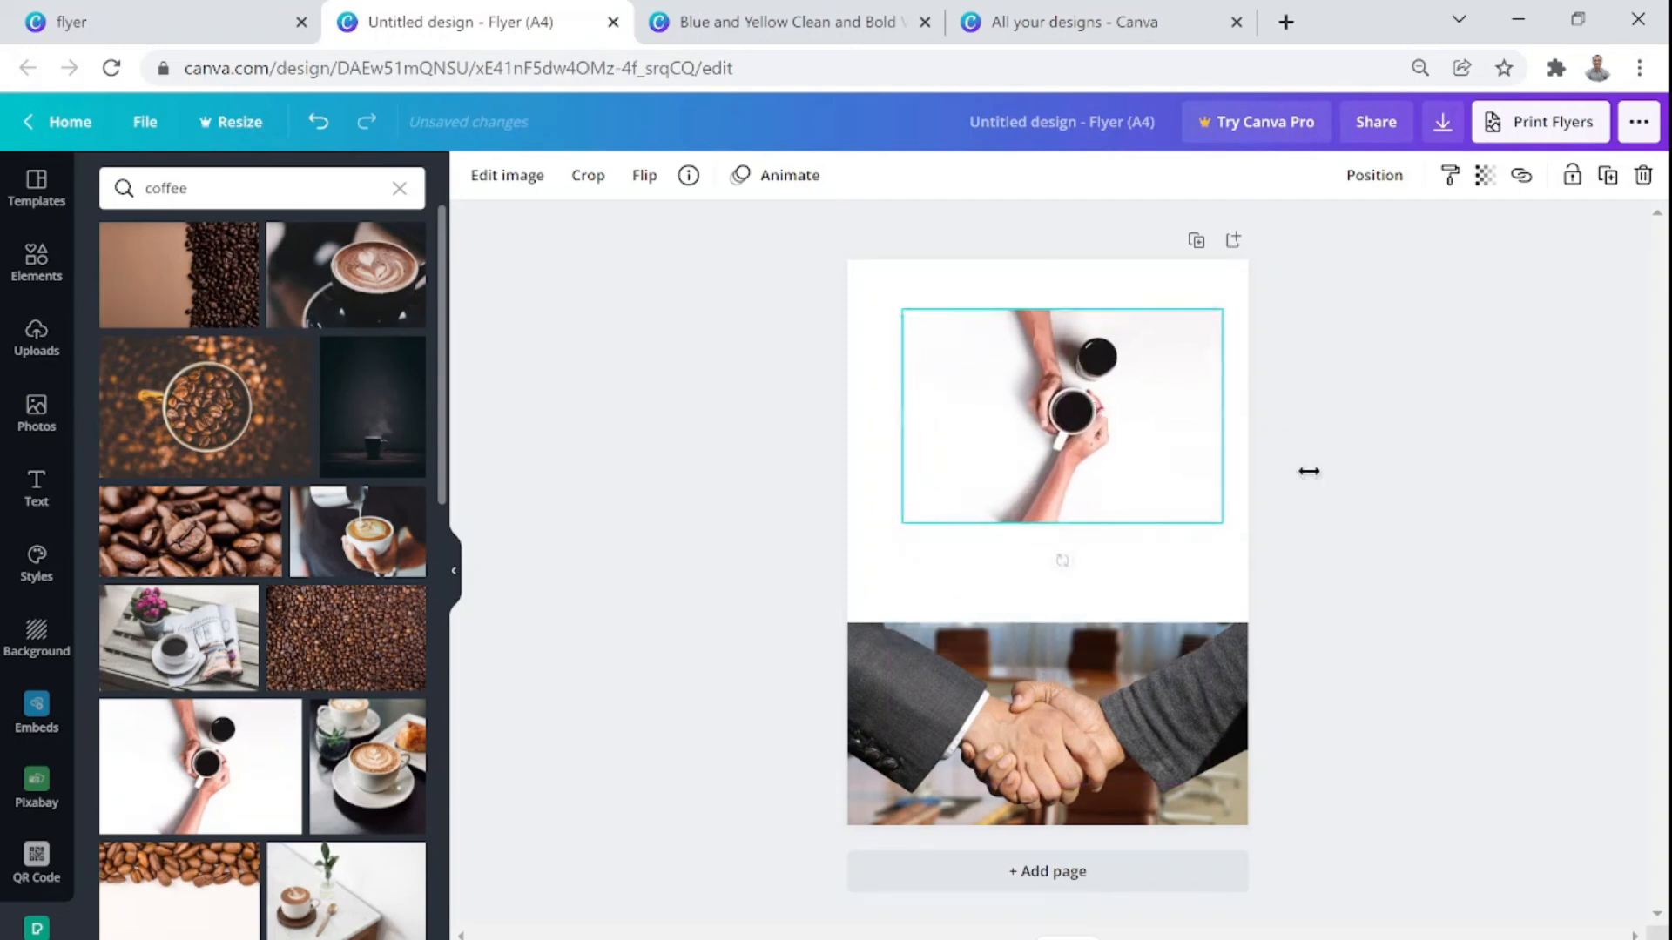
{"action": "left_click", "coordinate": [1364, 470]}
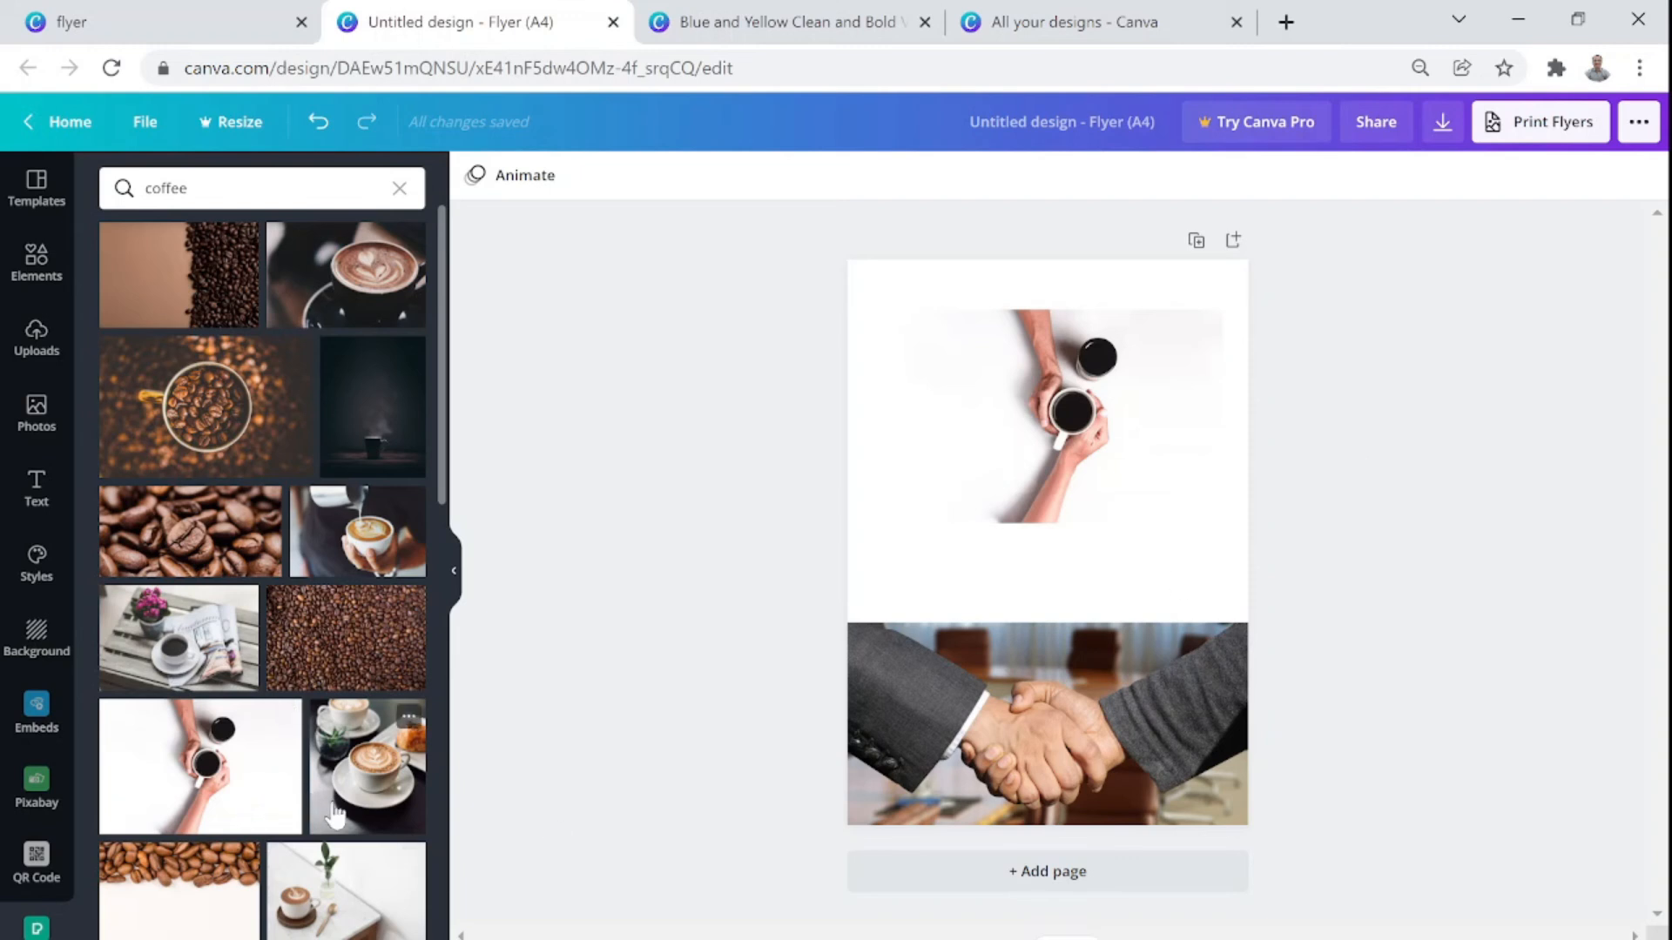
{"action": "left_click", "coordinate": [376, 781]}
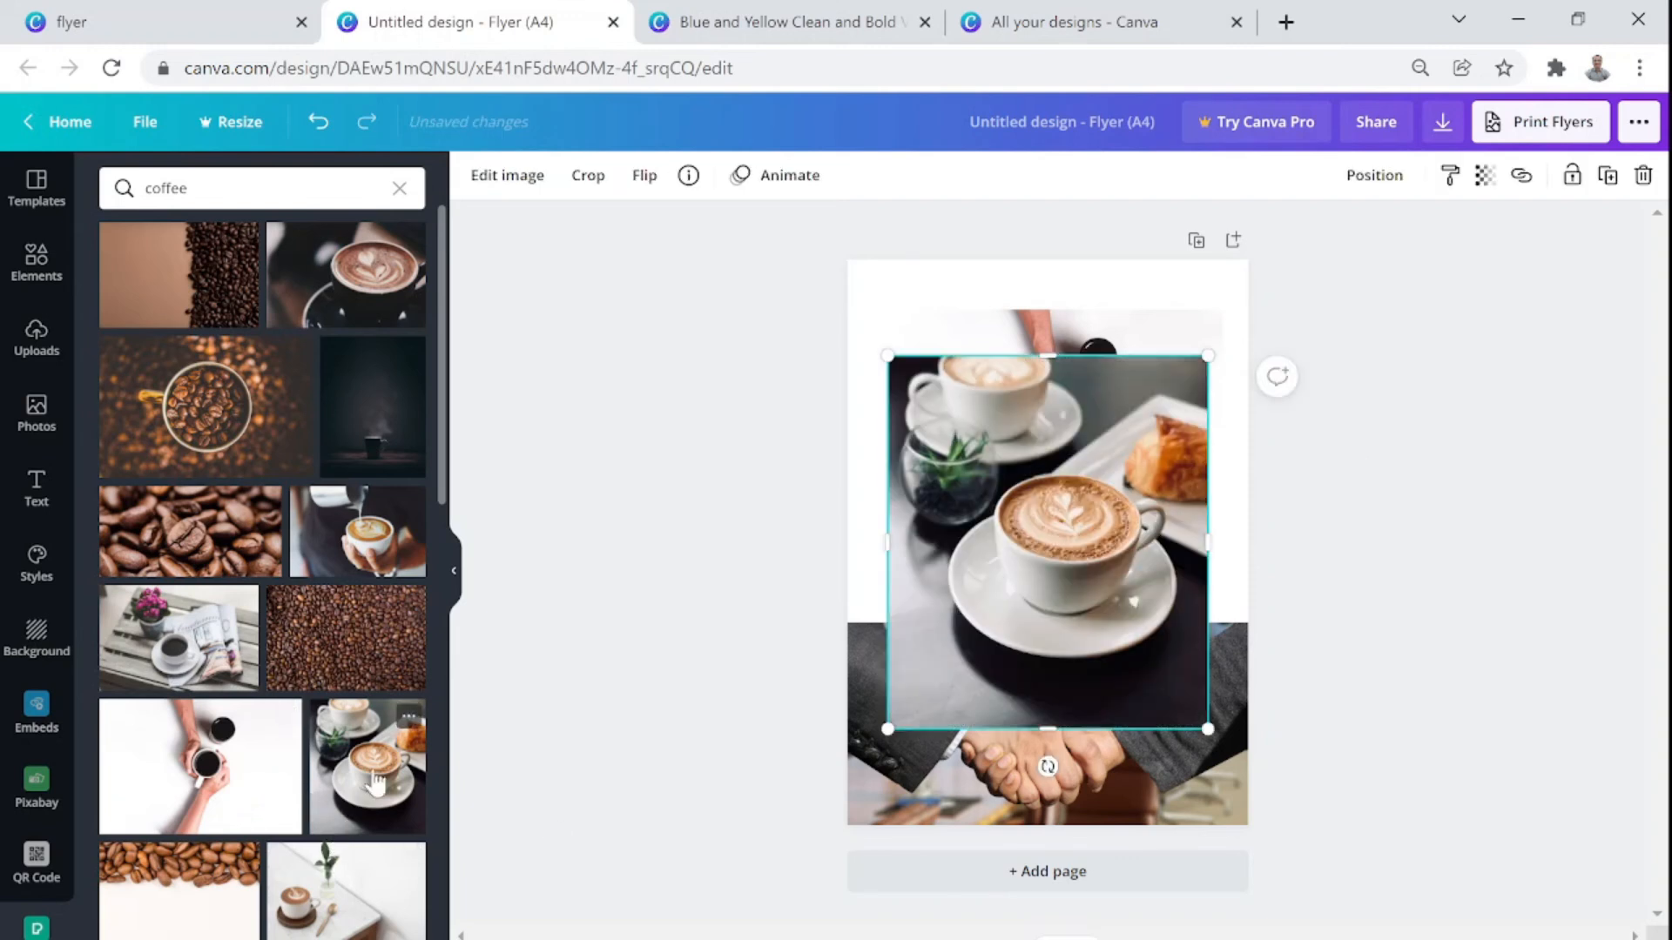
{"action": "scroll", "coordinate": [353, 871], "scroll_direction": "down", "scroll_amount": 3}
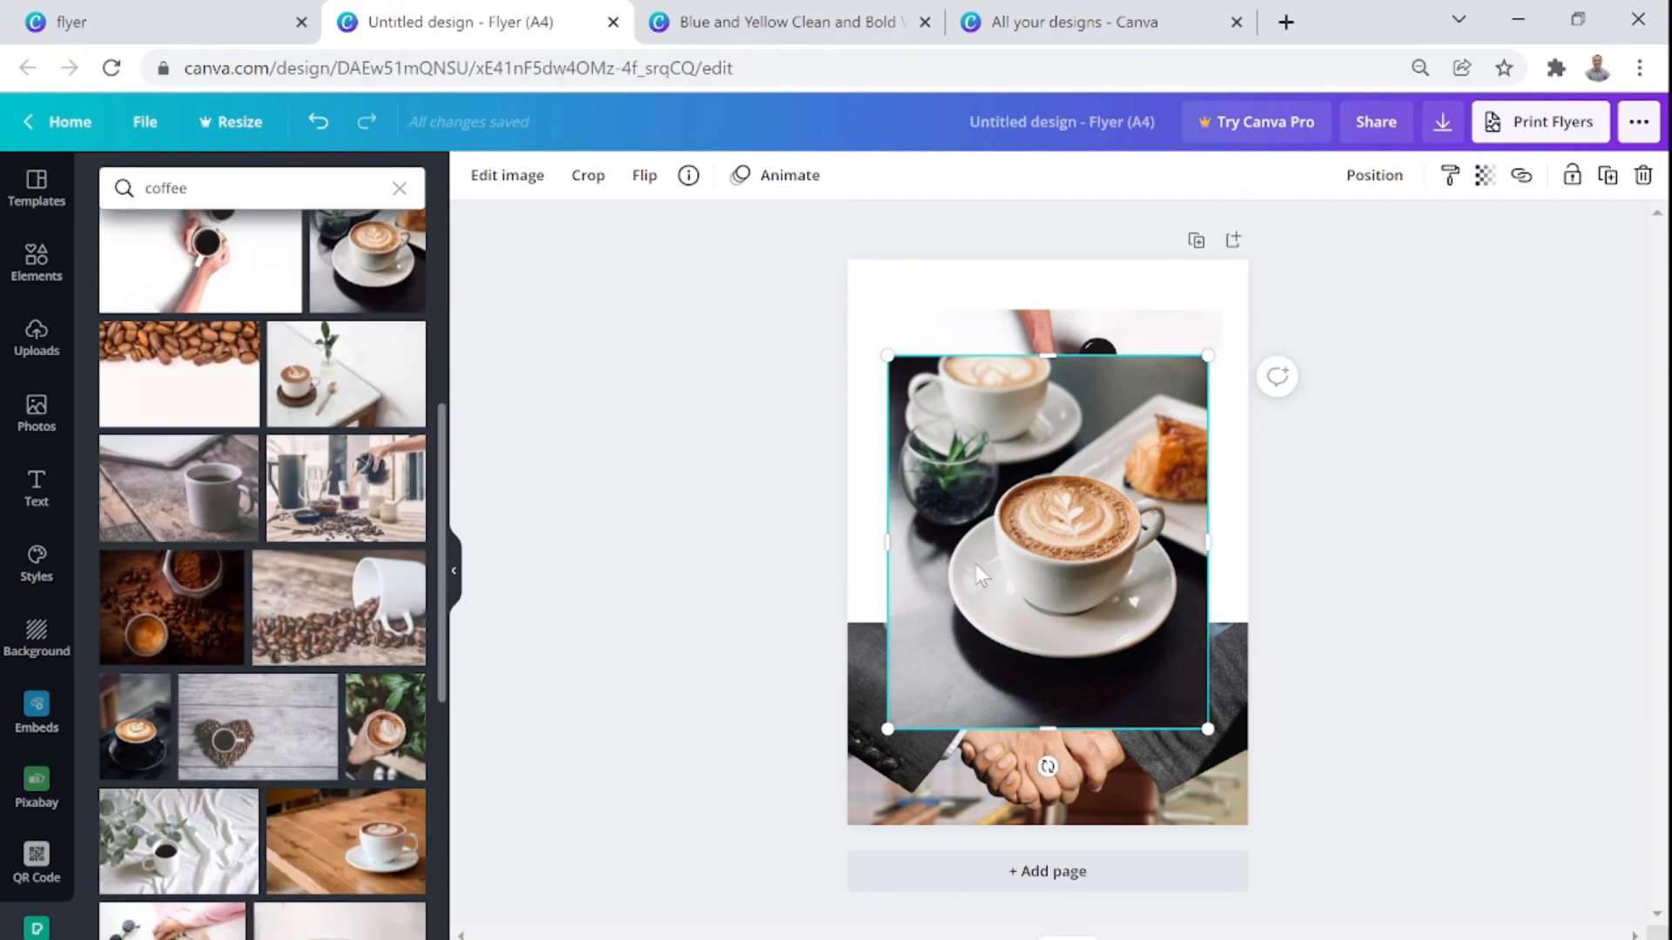
Delete both coffee photos from the flyer page, leaving only the handshake photo
{"action": "key", "text": "Delete"}
{"action": "left_click", "coordinate": [1059, 383]}
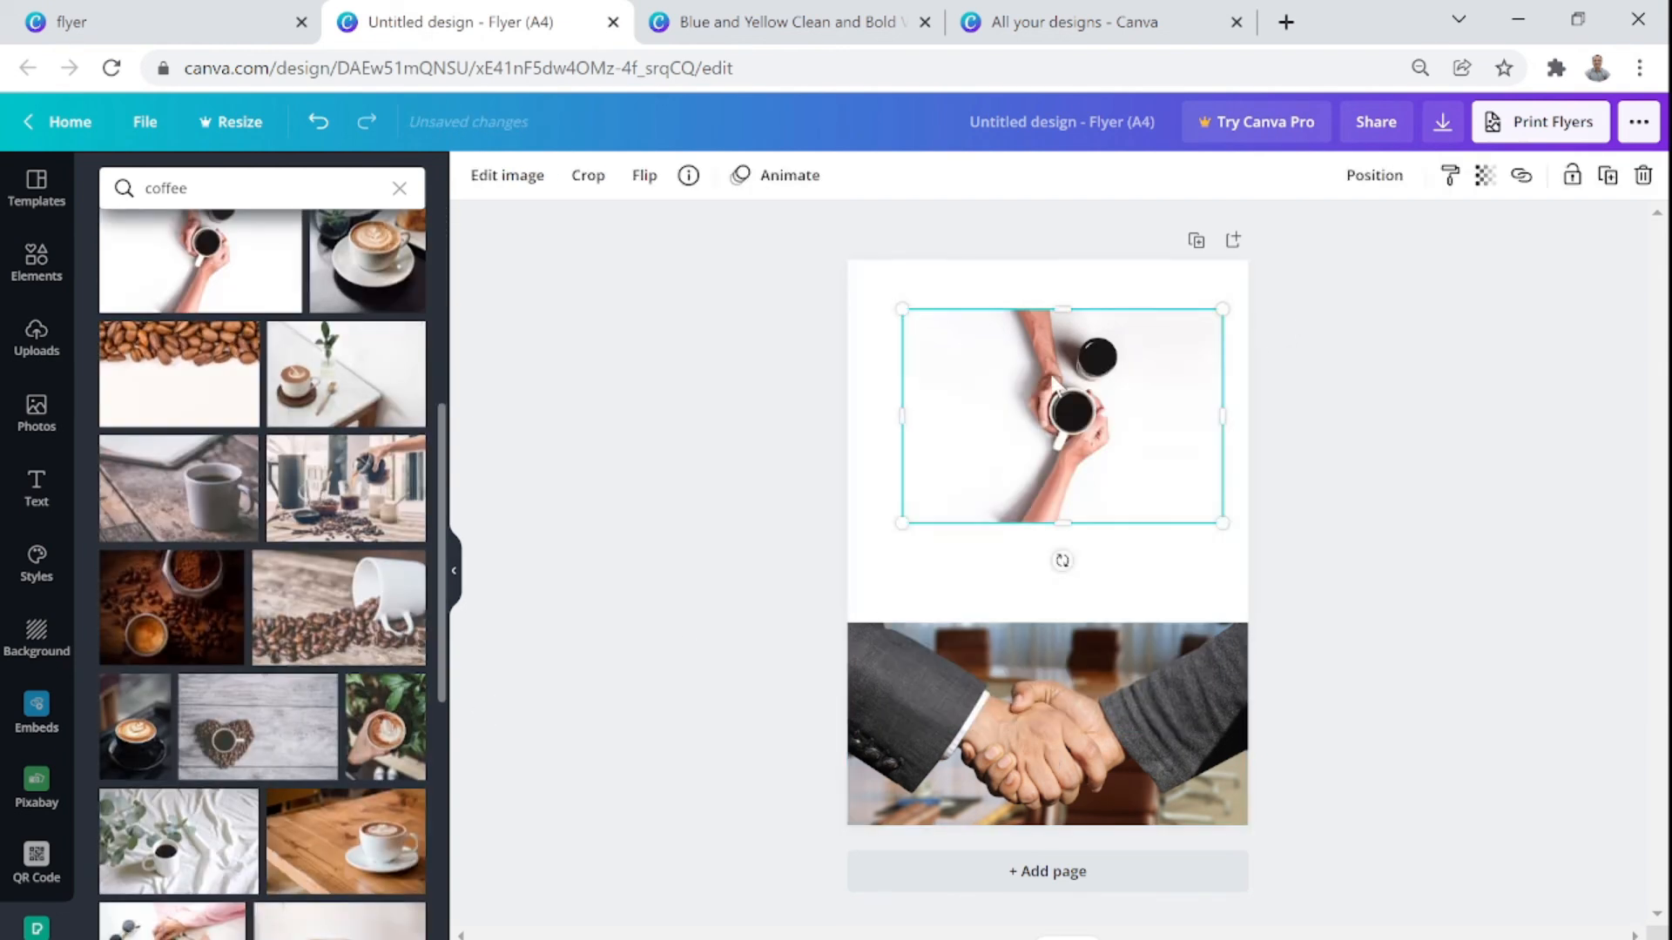
{"action": "key", "text": "Delete"}
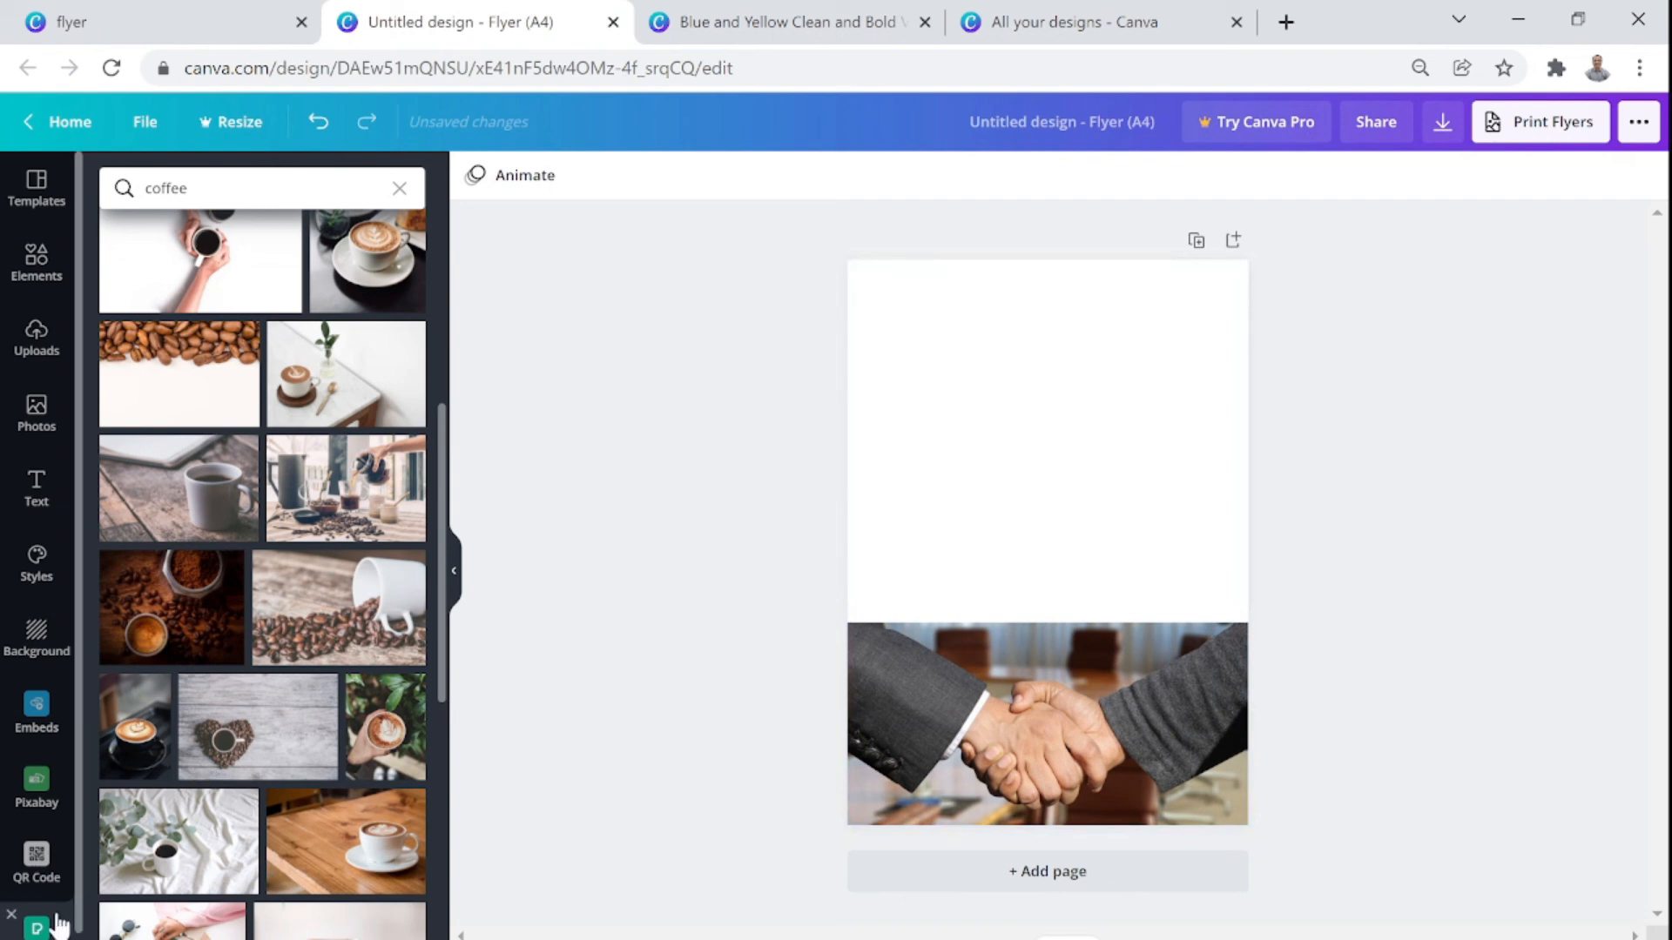
Remove the Pexels app from the sidebar, open the Google Maps app and browse its suggested landmark maps
{"action": "left_click", "coordinate": [13, 916]}
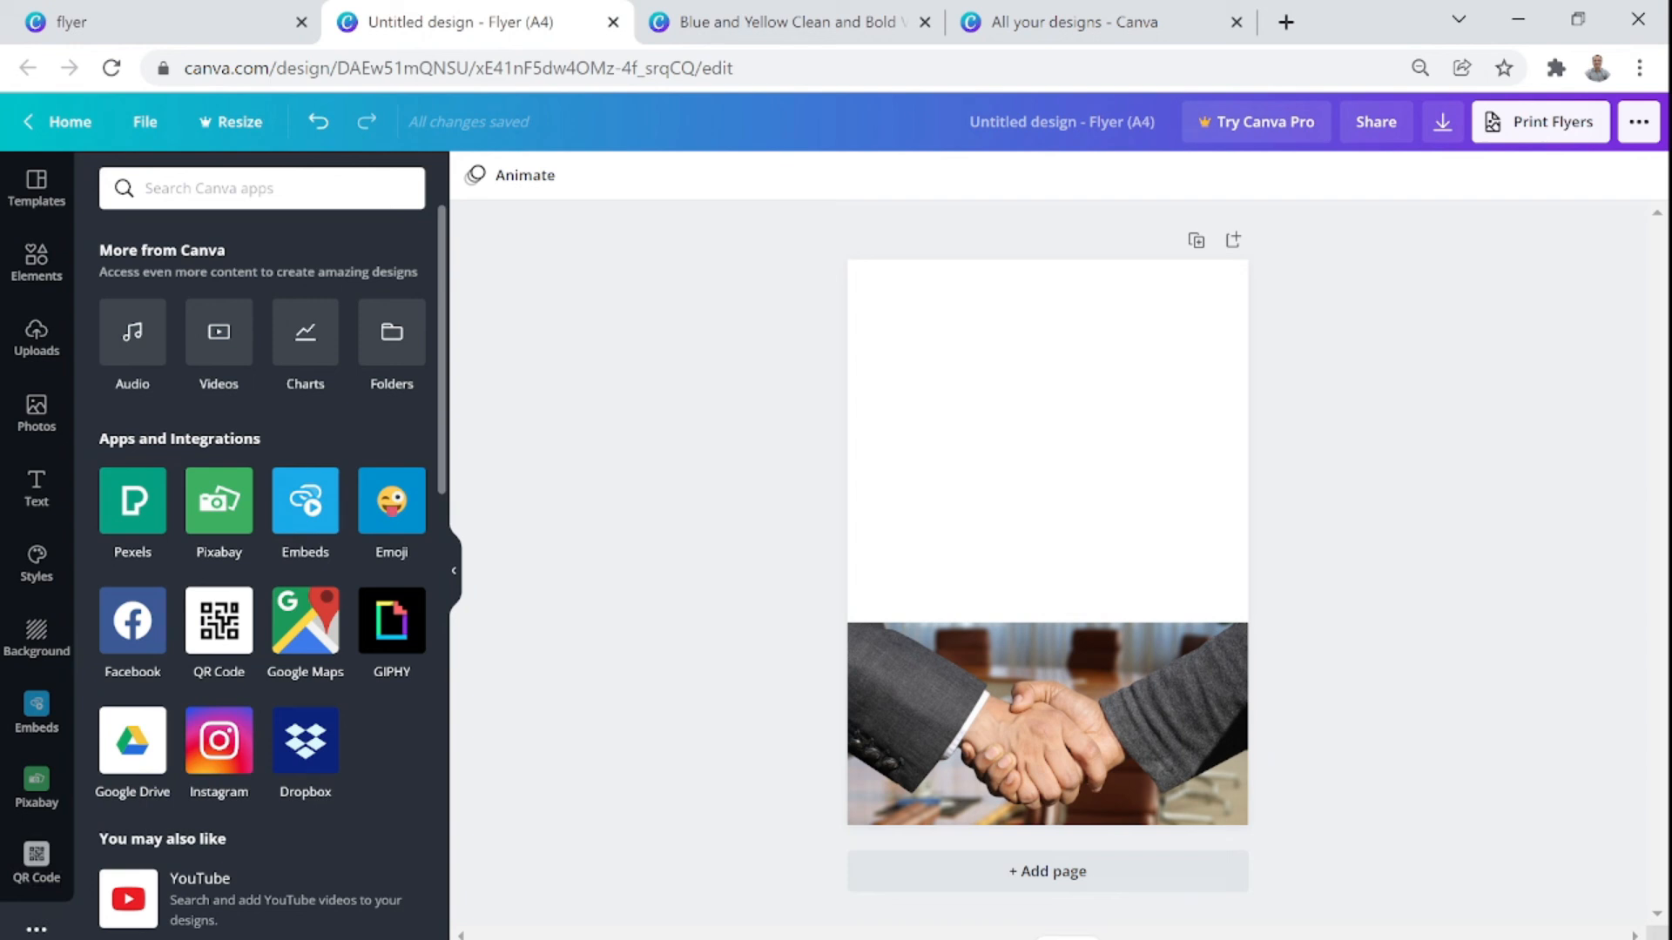
{"action": "left_click", "coordinate": [318, 635]}
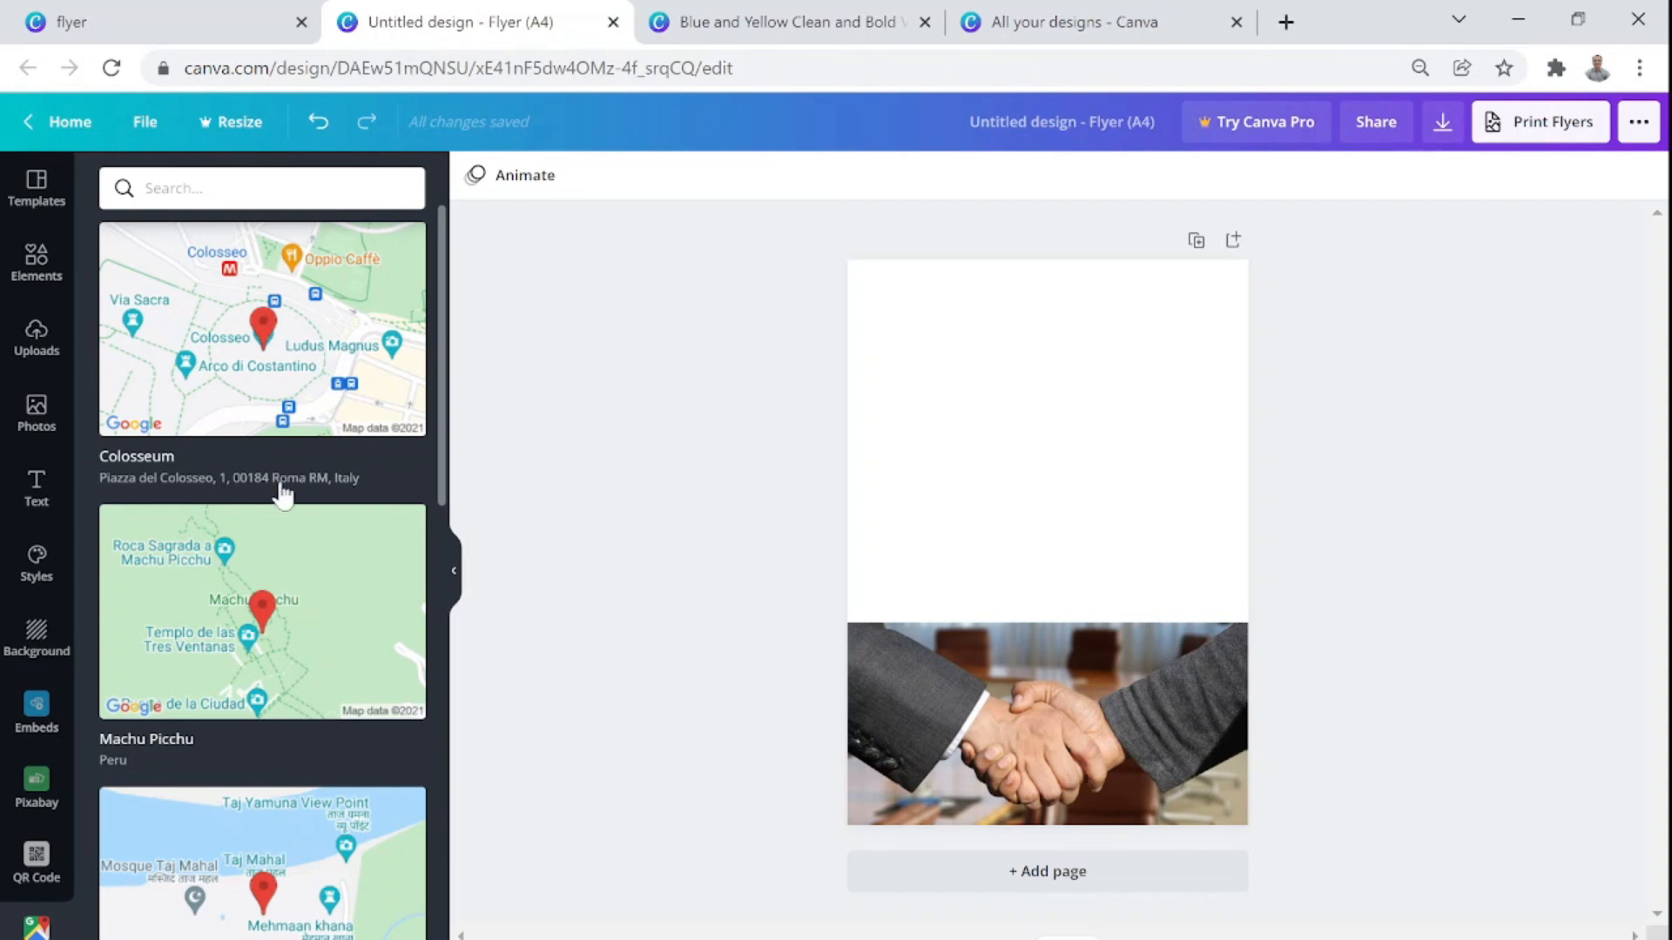
{"action": "scroll", "coordinate": [285, 522], "scroll_direction": "down", "scroll_amount": 6}
{"action": "scroll", "coordinate": [285, 526], "scroll_direction": "down", "scroll_amount": 3}
{"action": "scroll", "coordinate": [273, 706], "scroll_direction": "up", "scroll_amount": 10}
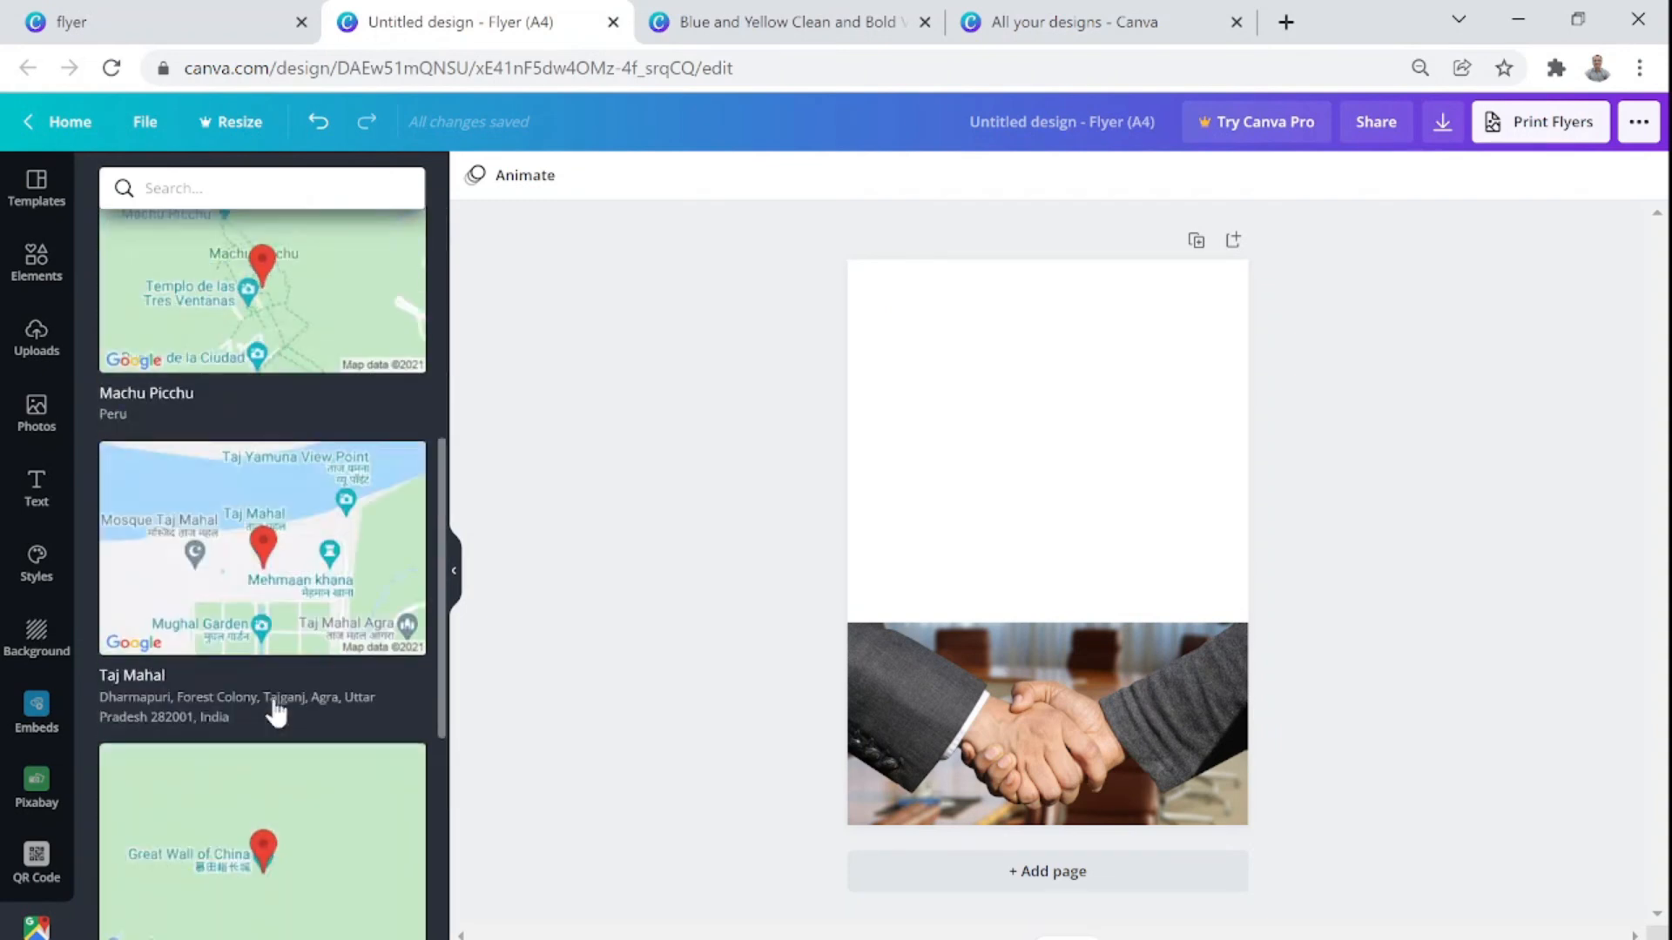
Search the Google Maps app for "Pune Management Association, pune" and add the found map to the flyer
{"action": "left_click", "coordinate": [287, 191]}
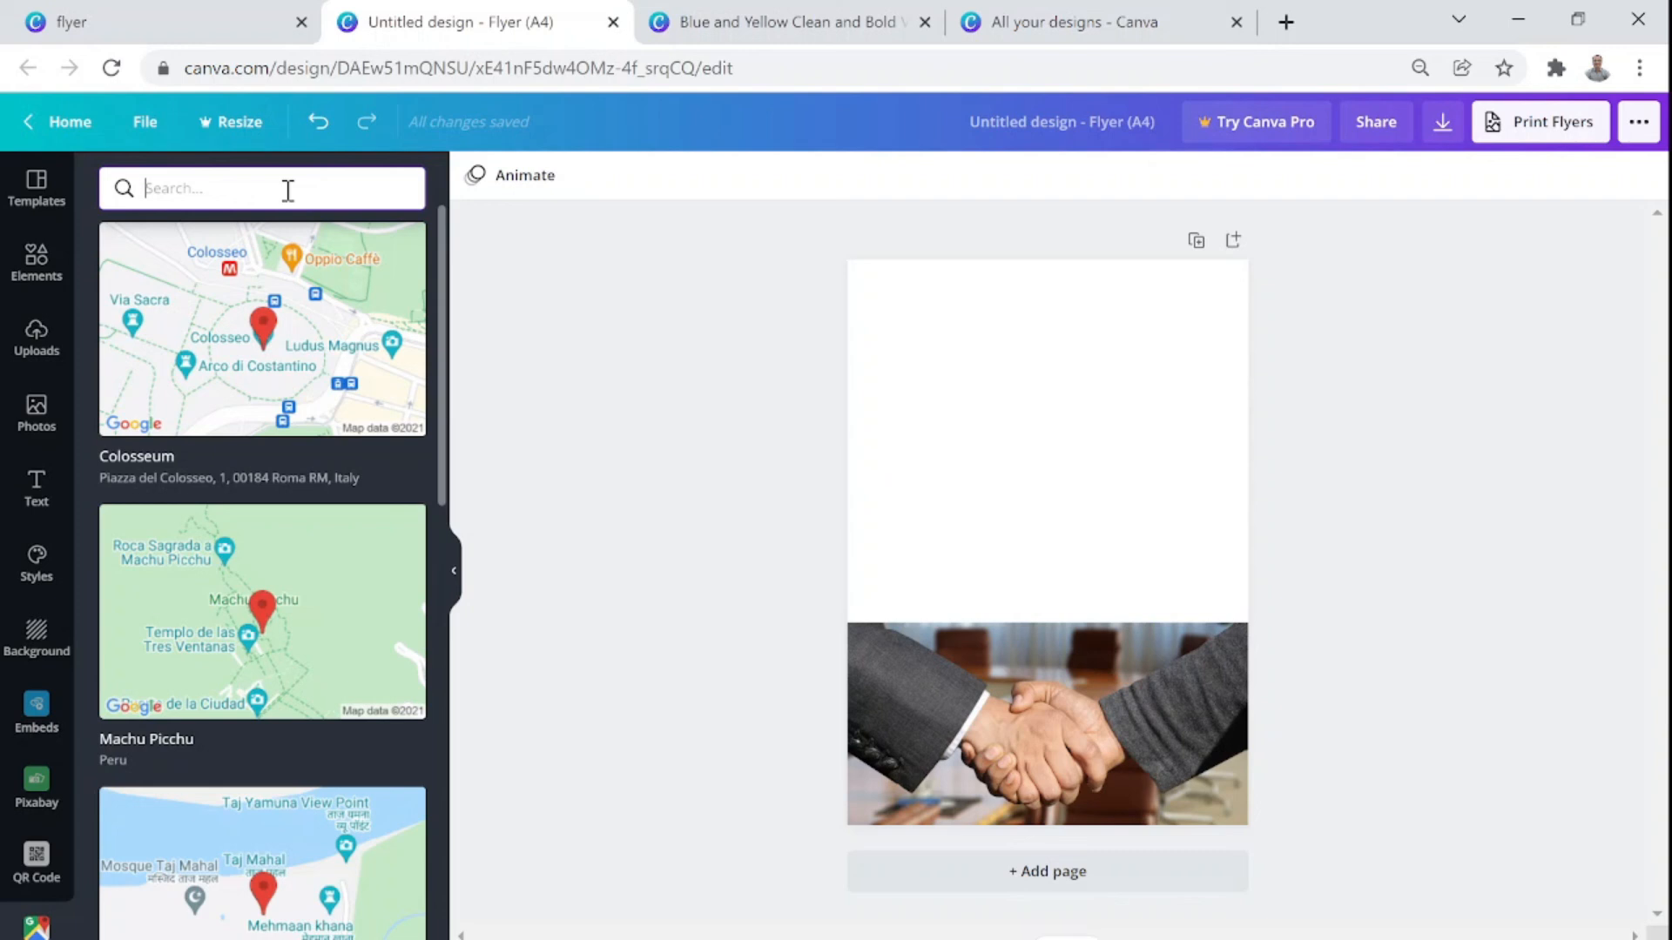
{"action": "type", "text": "Pune"}
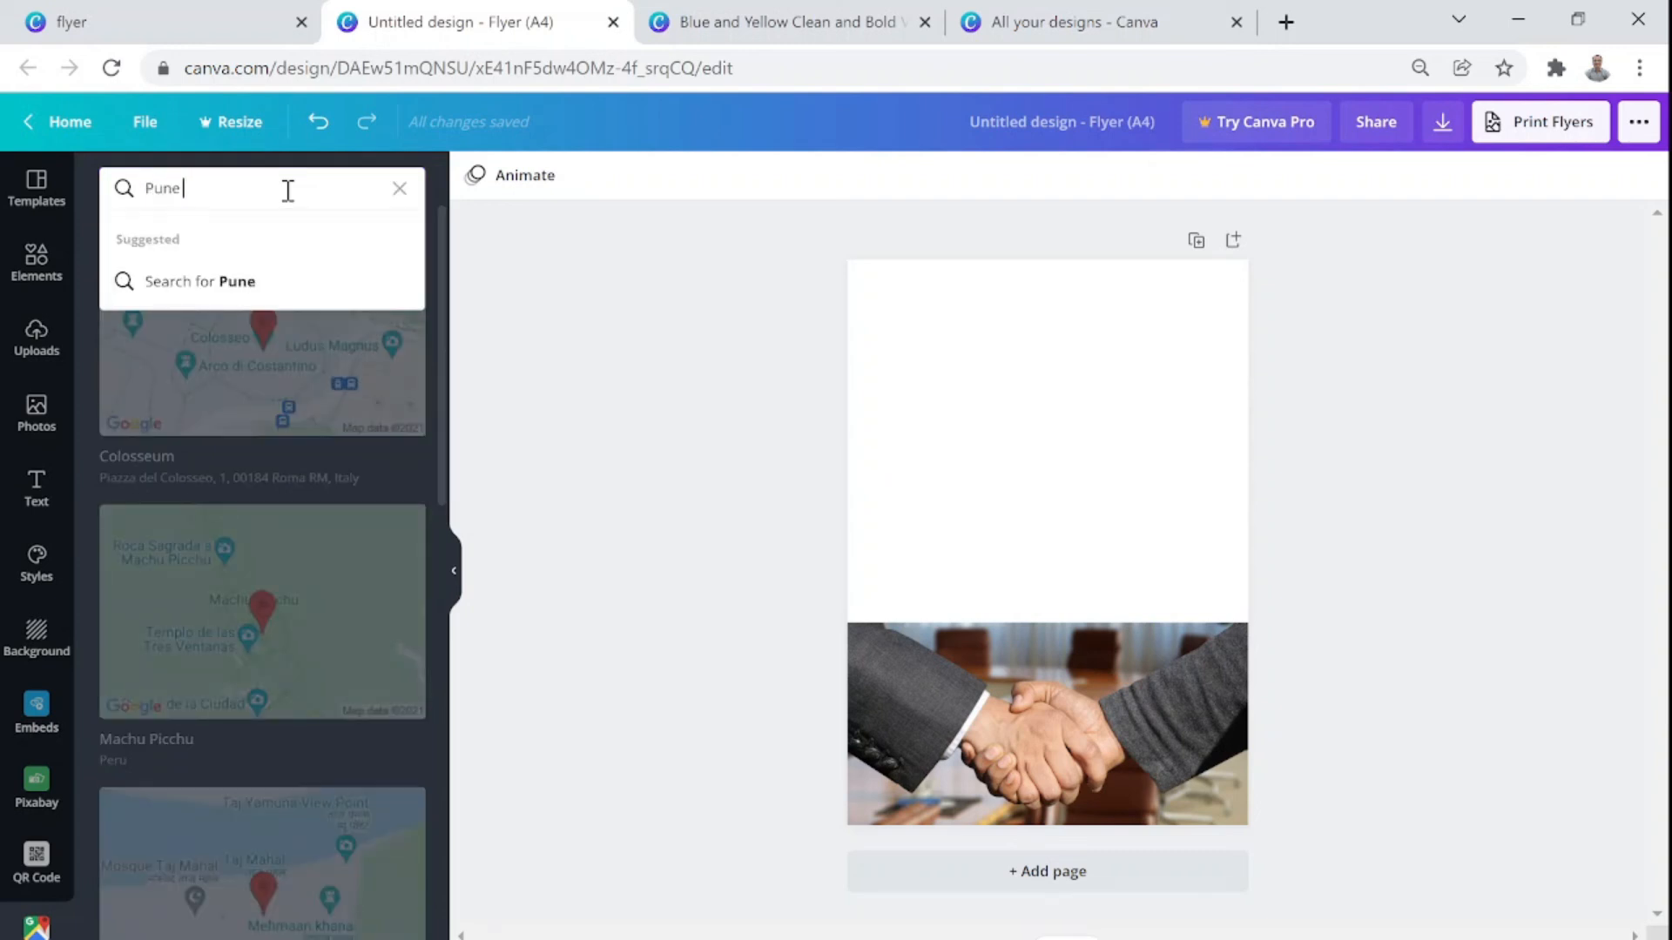
{"action": "type", "text": " Management A"}
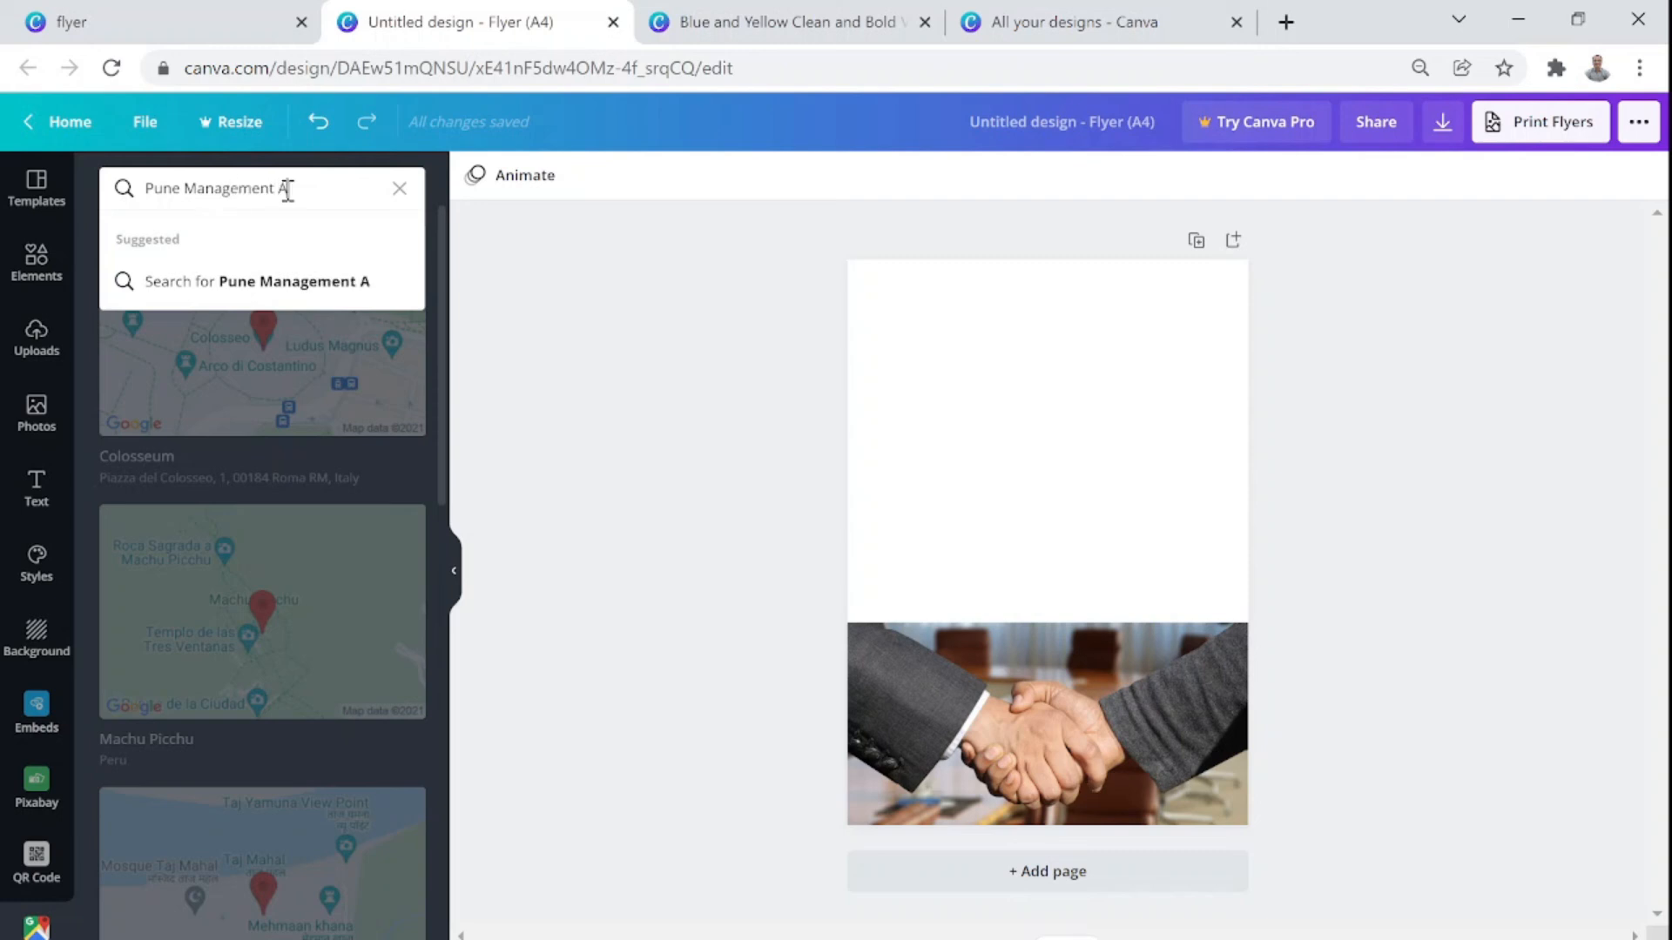
{"action": "type", "text": "ssociation, pune"}
{"action": "key", "text": "Return"}
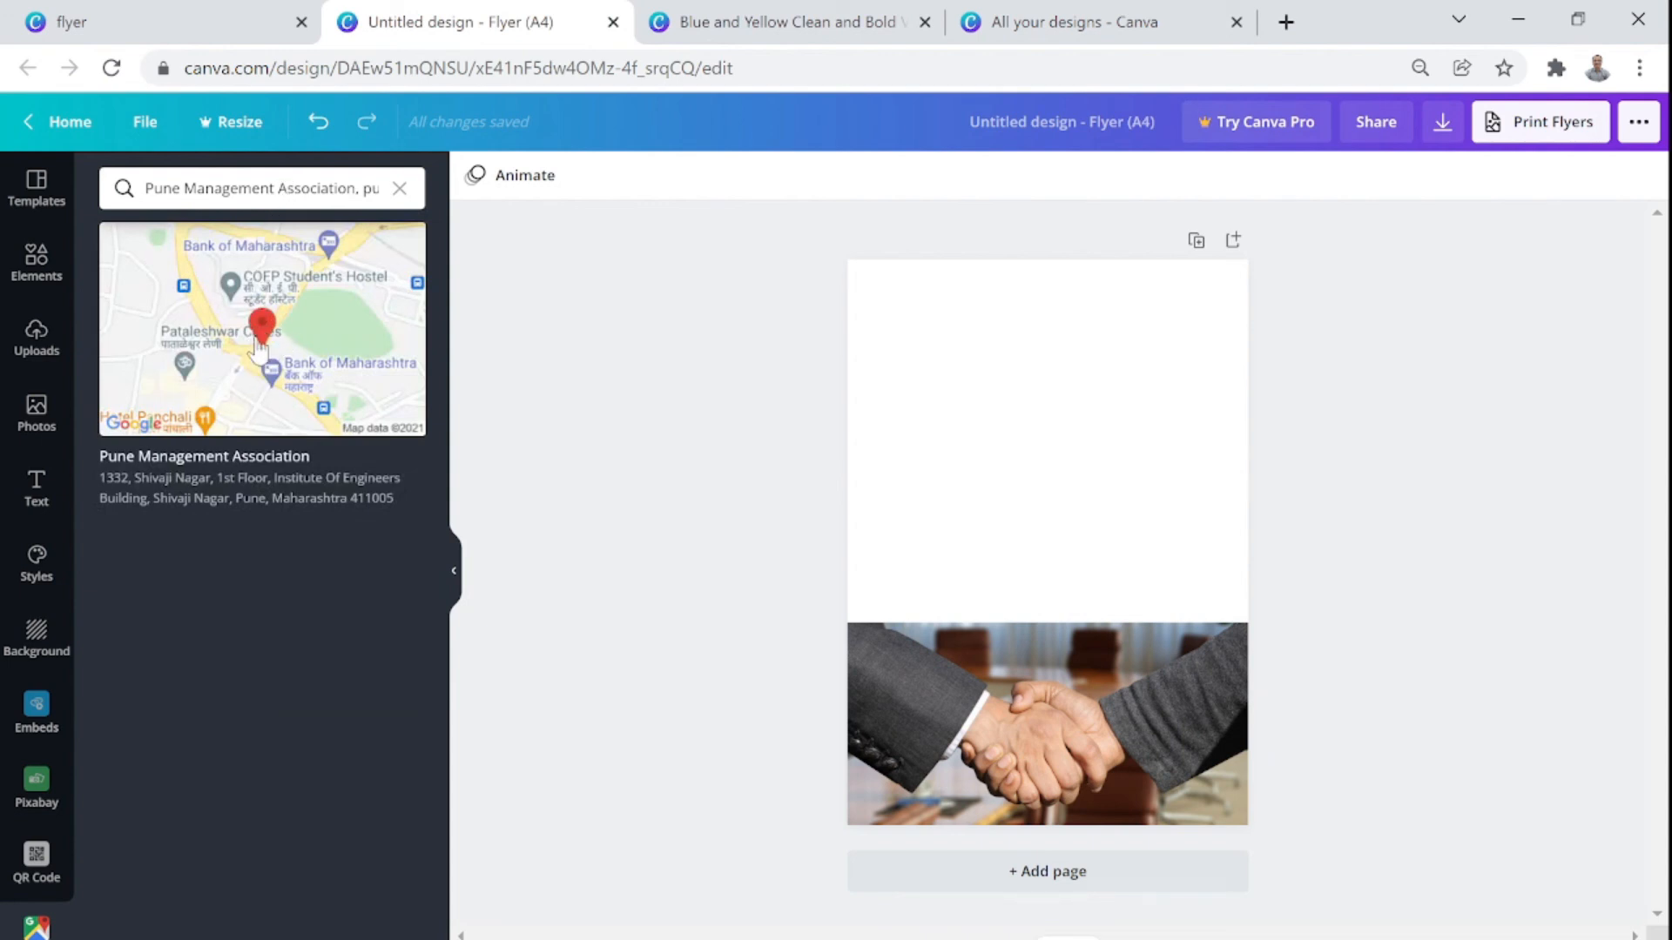
{"action": "left_click", "coordinate": [193, 329]}
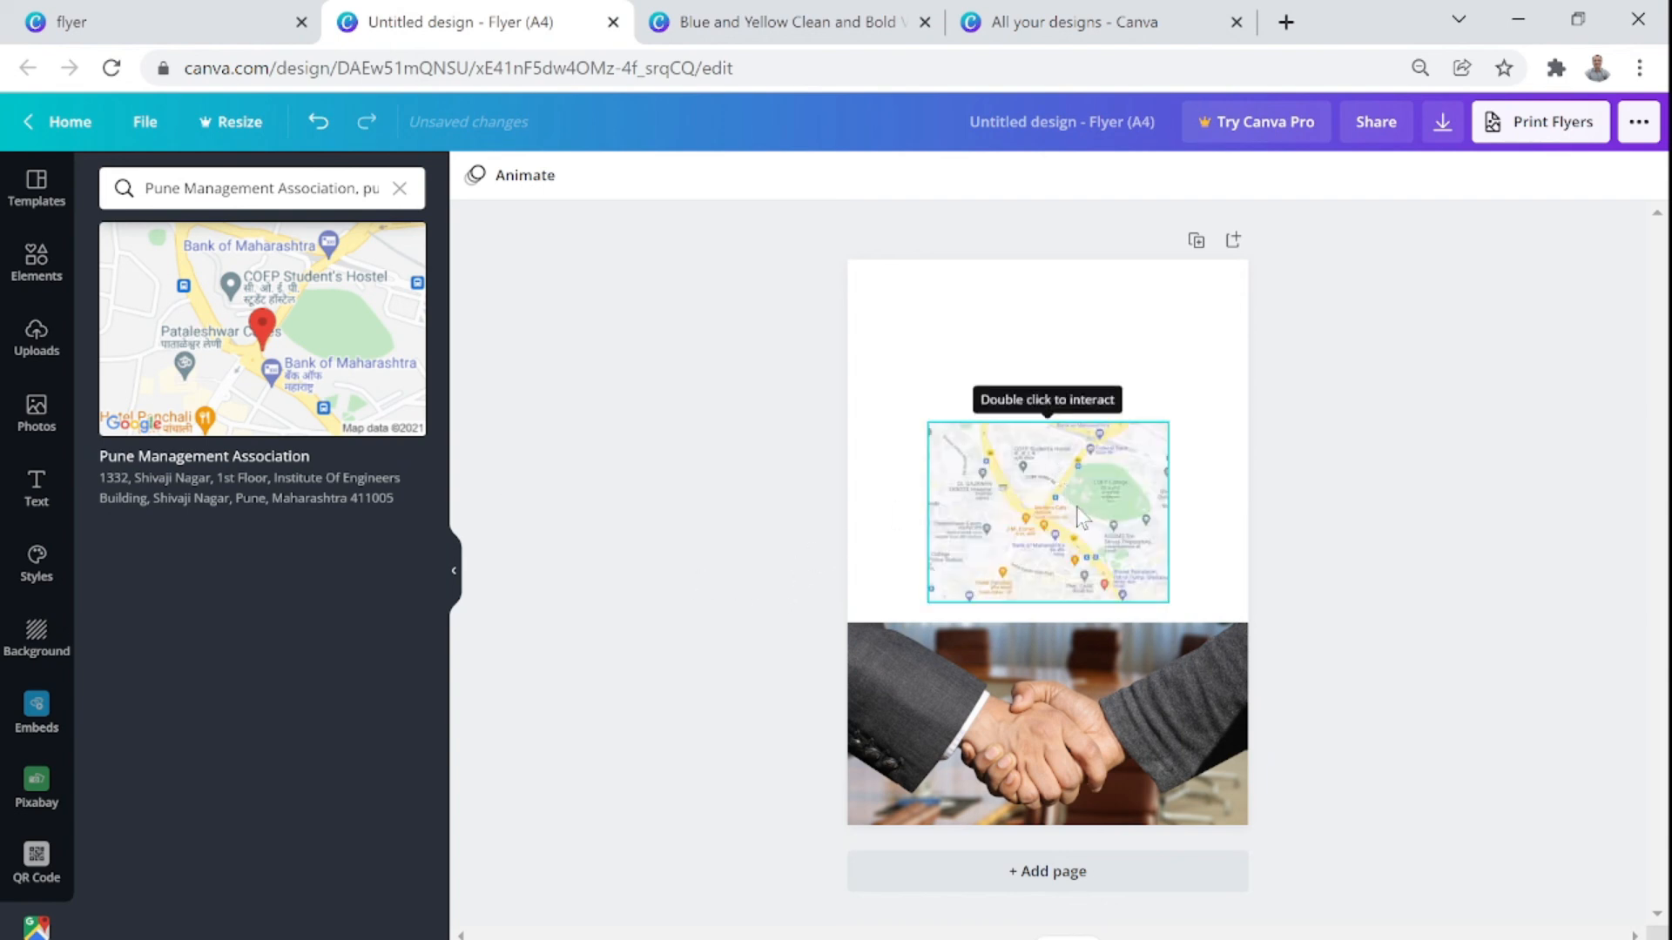
Move the map to the page's upper-right corner and resize it to about three quarters of the page width
{"action": "left_click_drag", "start_coordinate": [1074, 486], "coordinate": [1115, 356]}
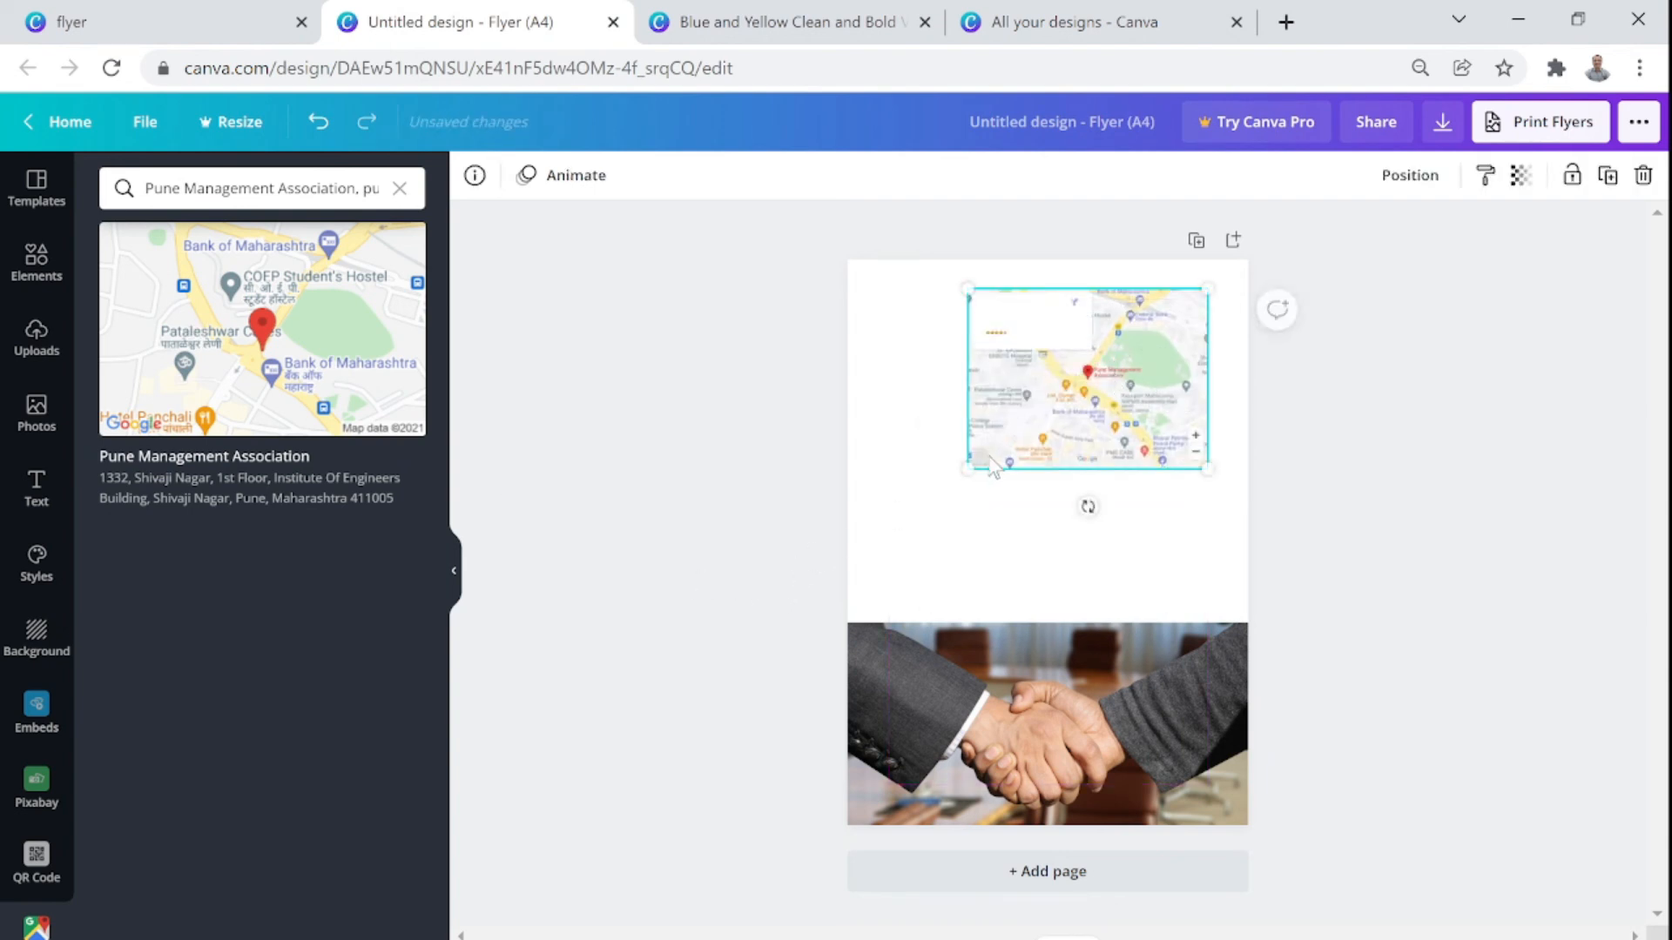
{"action": "left_click_drag", "start_coordinate": [971, 471], "coordinate": [1069, 397]}
{"action": "left_click_drag", "start_coordinate": [1138, 354], "coordinate": [1170, 337]}
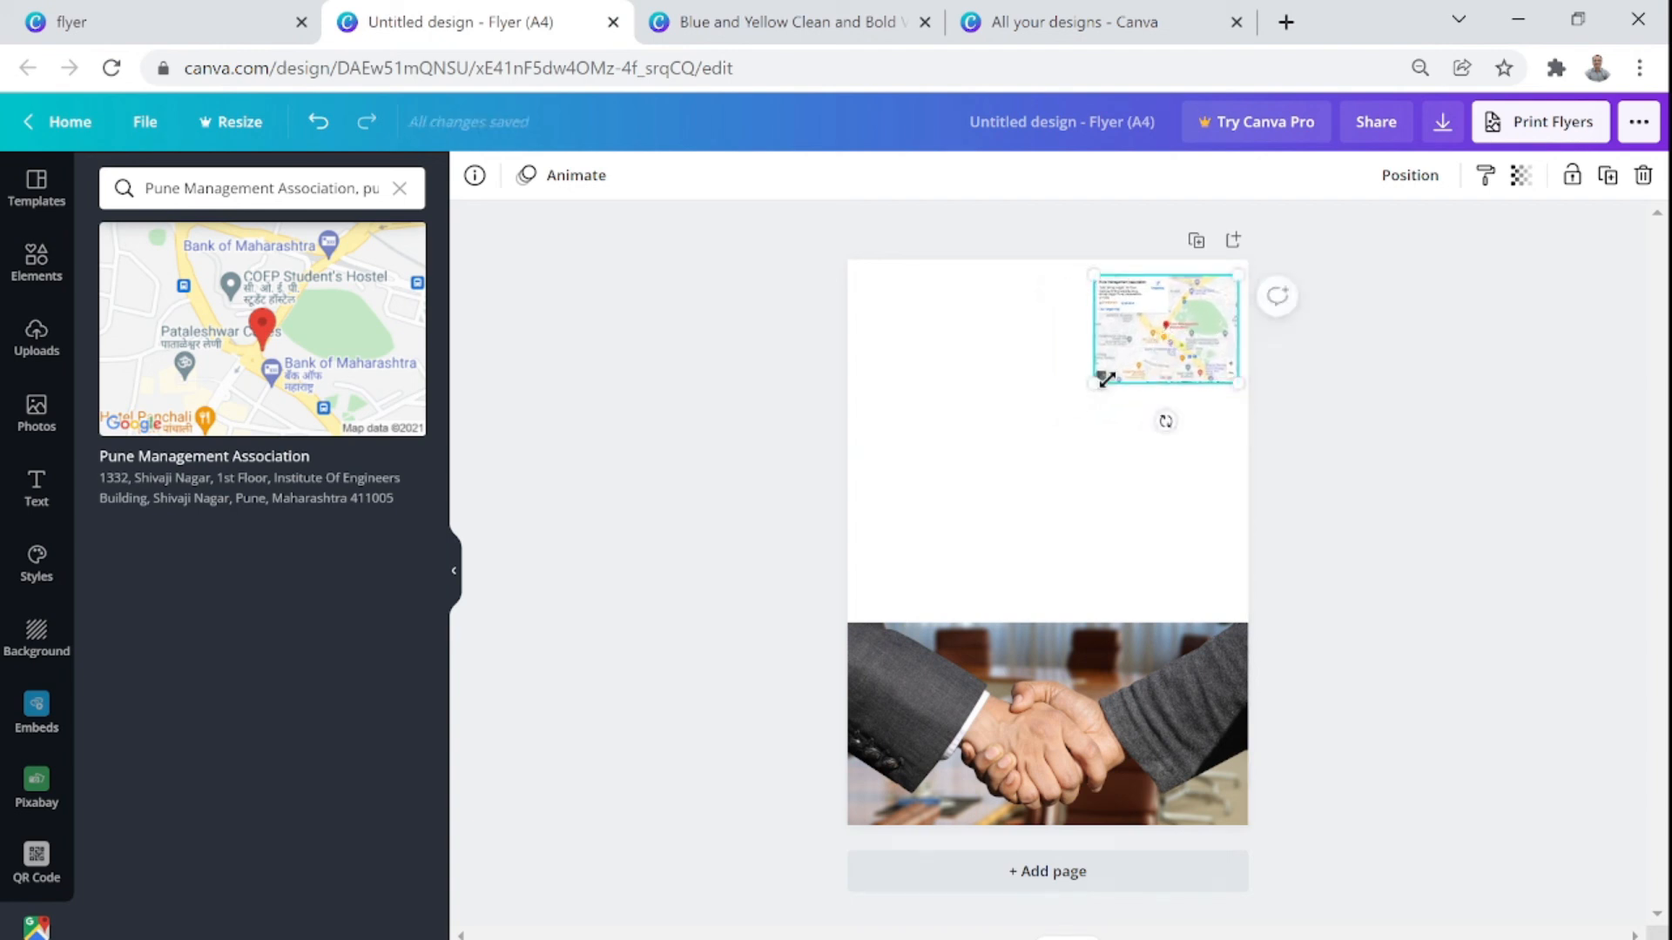
{"action": "left_click_drag", "start_coordinate": [1095, 381], "coordinate": [930, 505]}
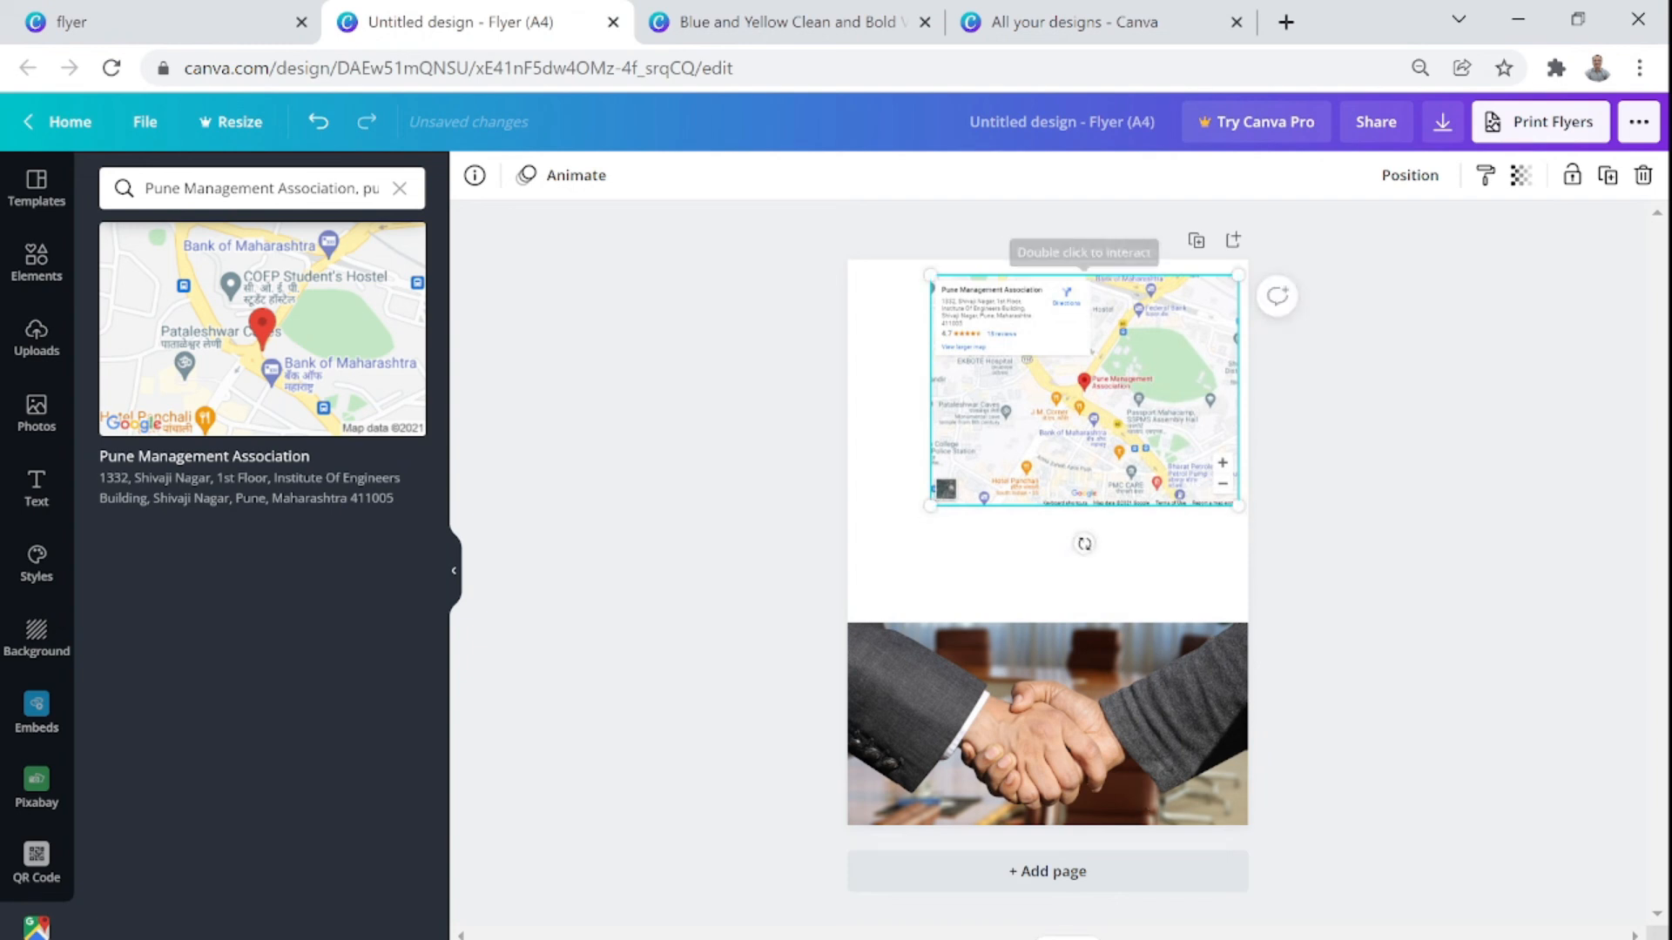
Examine the embedded map up close, including its address card, location marker and surrounding streets and places
{"action": "key", "text": "ctrl+plus"}
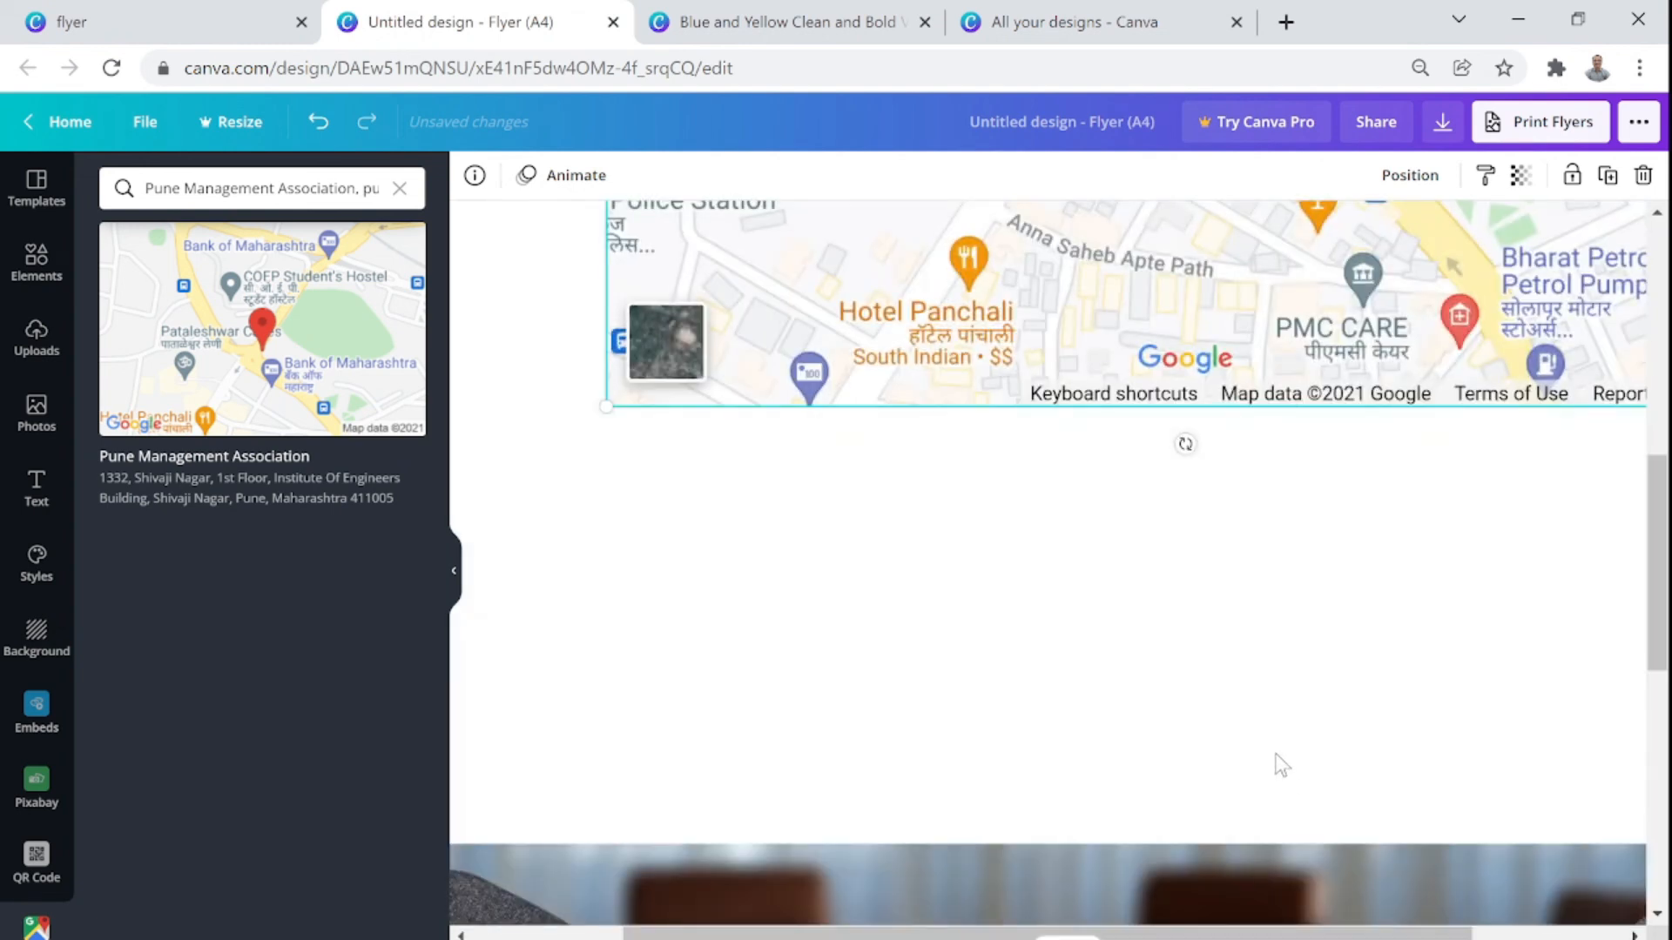
{"action": "scroll", "coordinate": [1276, 754], "scroll_direction": "up", "scroll_amount": 6}
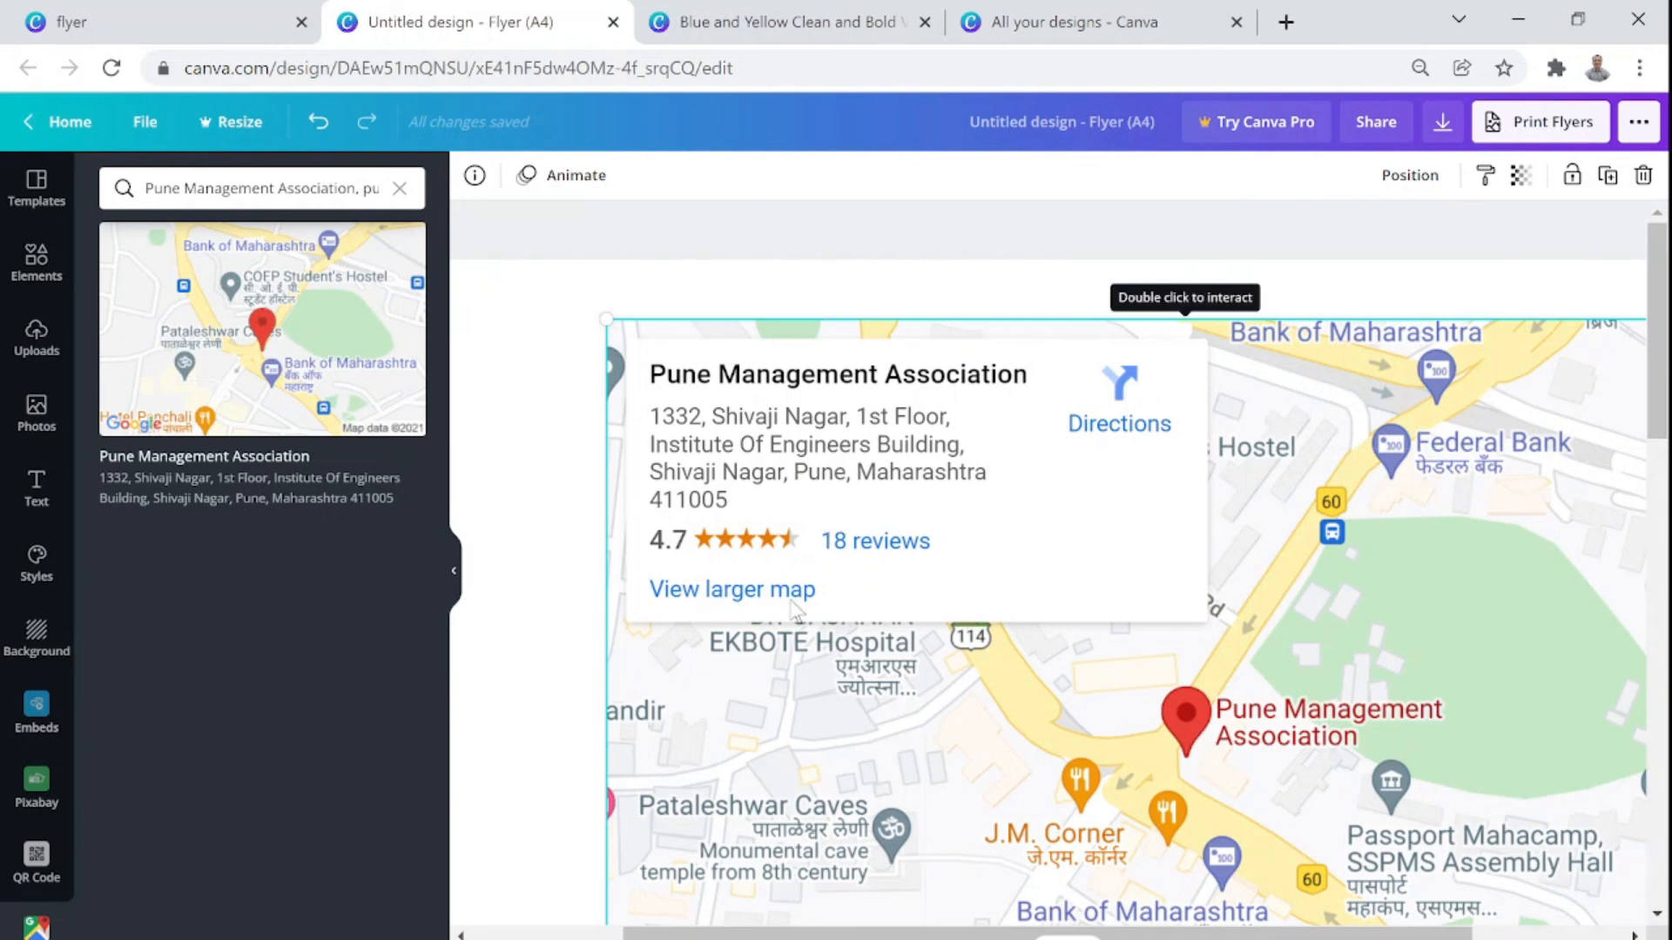
{"action": "scroll", "coordinate": [800, 627], "scroll_direction": "down", "scroll_amount": 3}
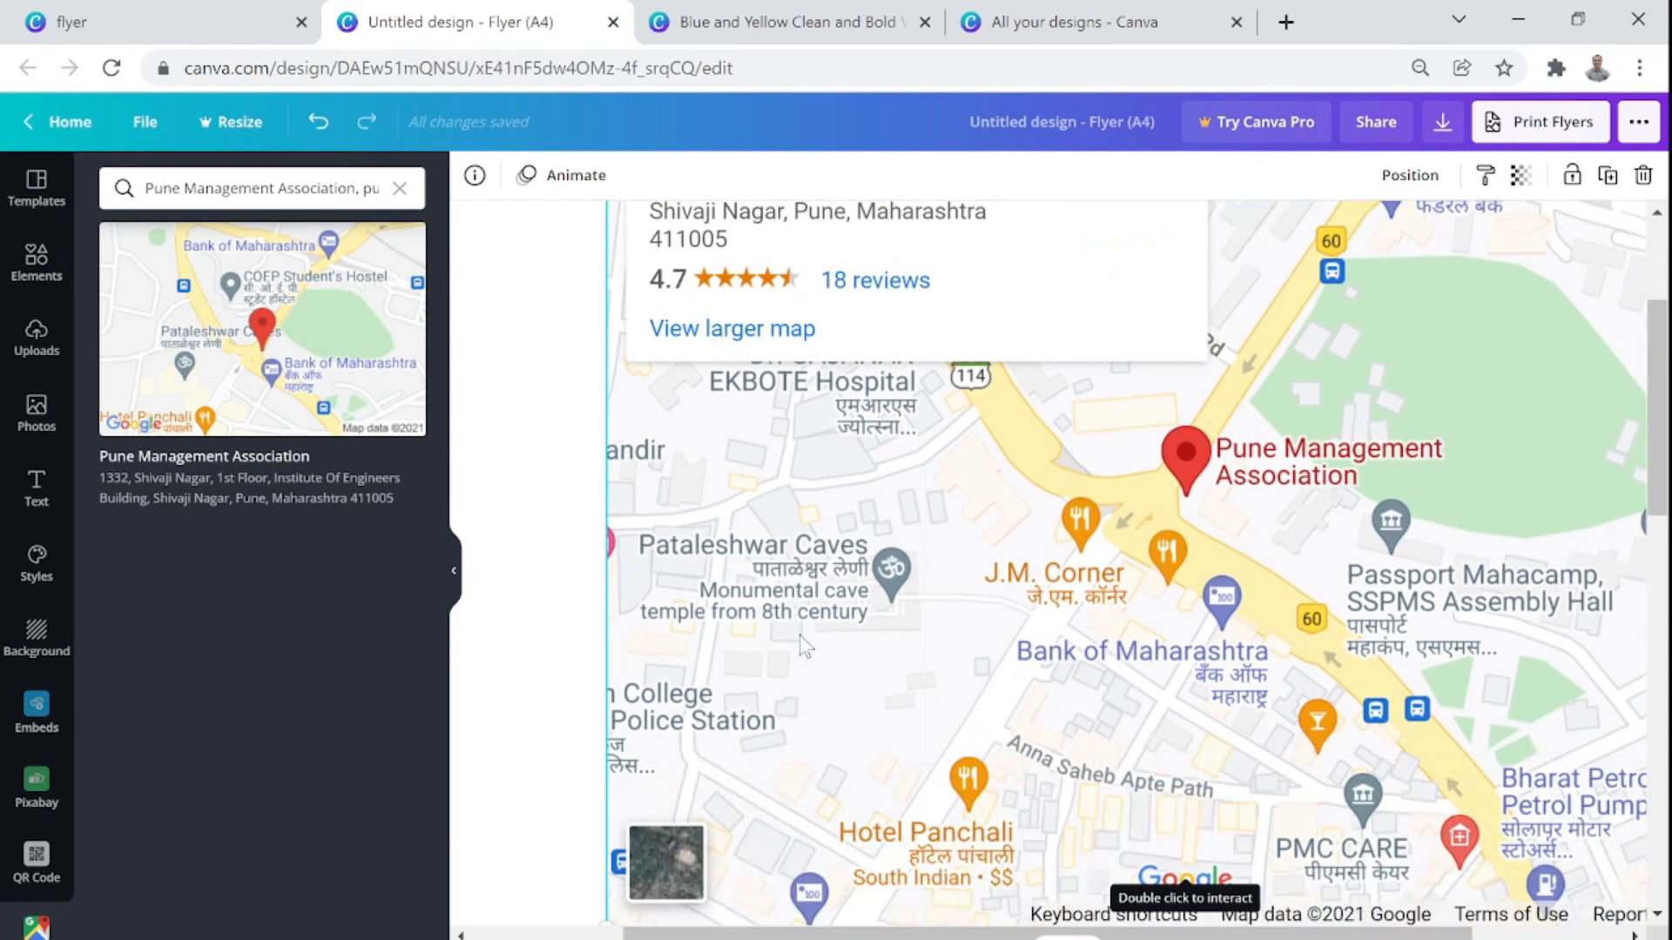
{"action": "scroll", "coordinate": [939, 677], "scroll_direction": "down", "scroll_amount": 2}
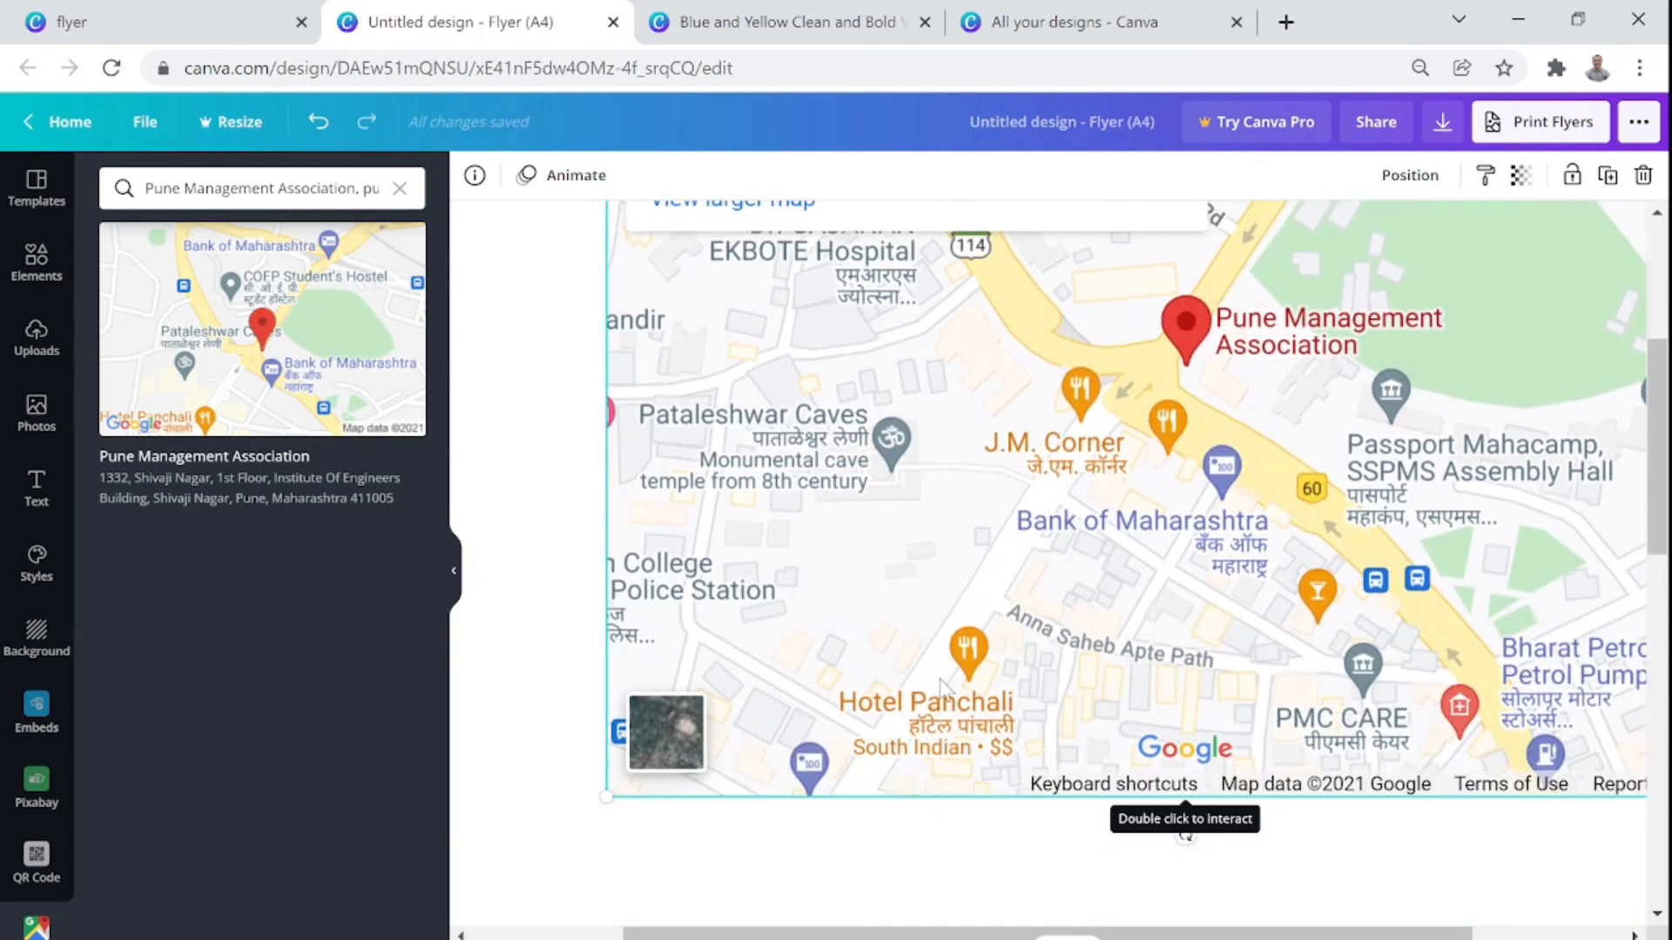
{"action": "scroll", "coordinate": [939, 679], "scroll_direction": "down", "scroll_amount": 10}
{"action": "scroll", "coordinate": [939, 676], "scroll_direction": "up", "scroll_amount": 10}
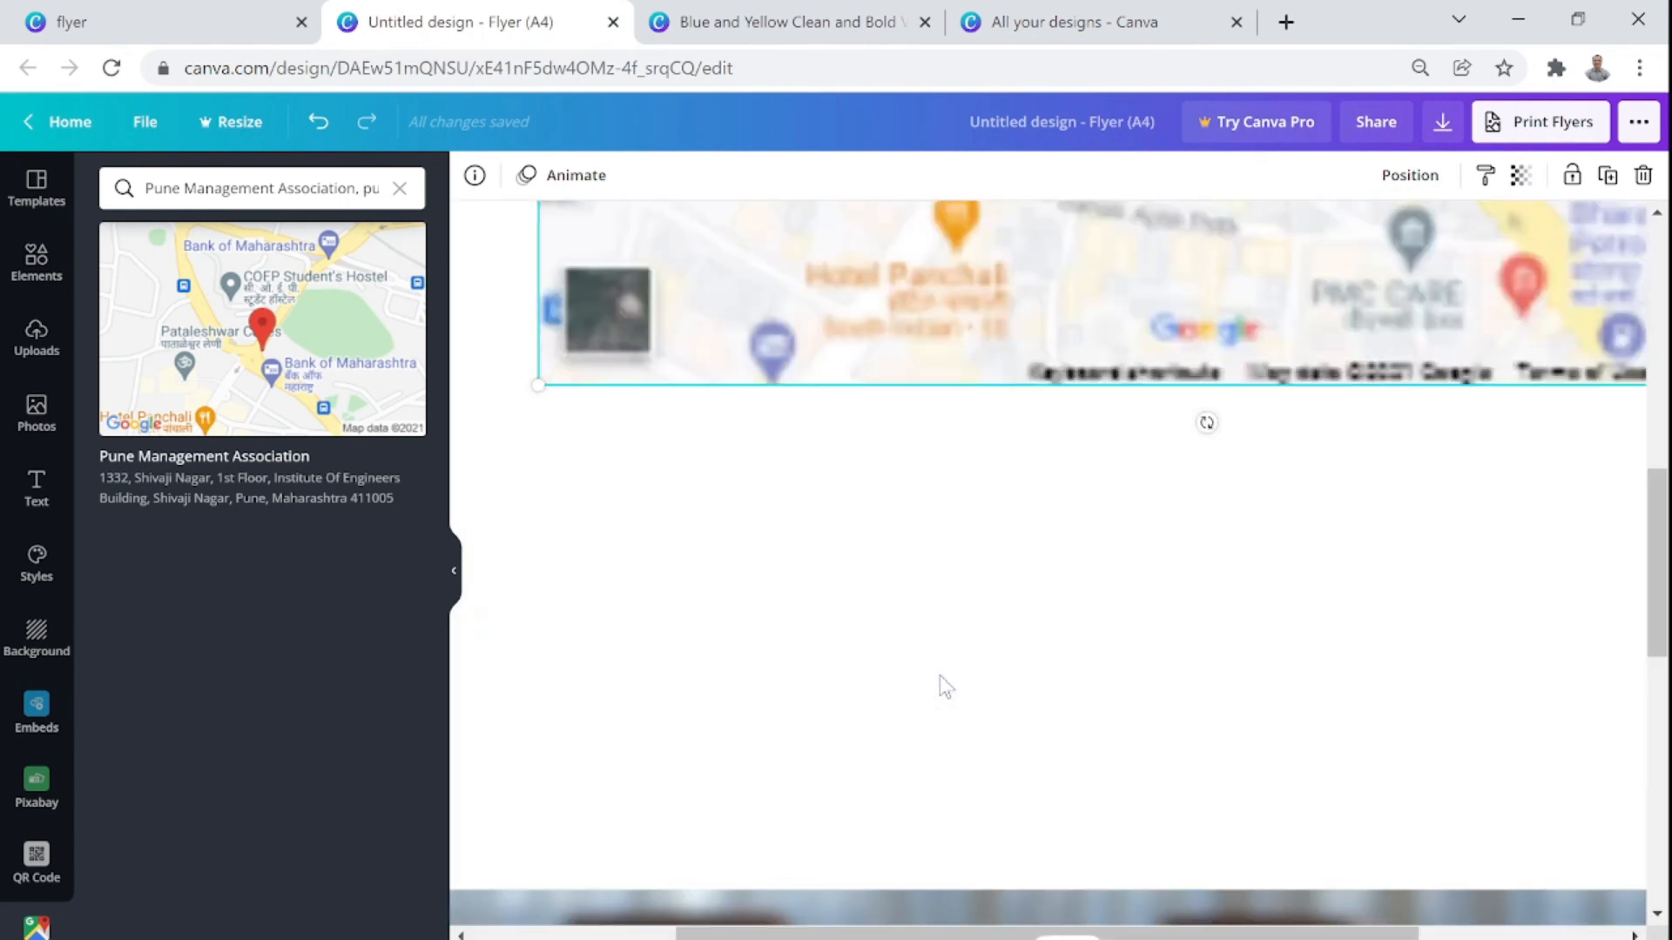
{"action": "scroll", "coordinate": [1188, 781], "scroll_direction": "up", "scroll_amount": 5}
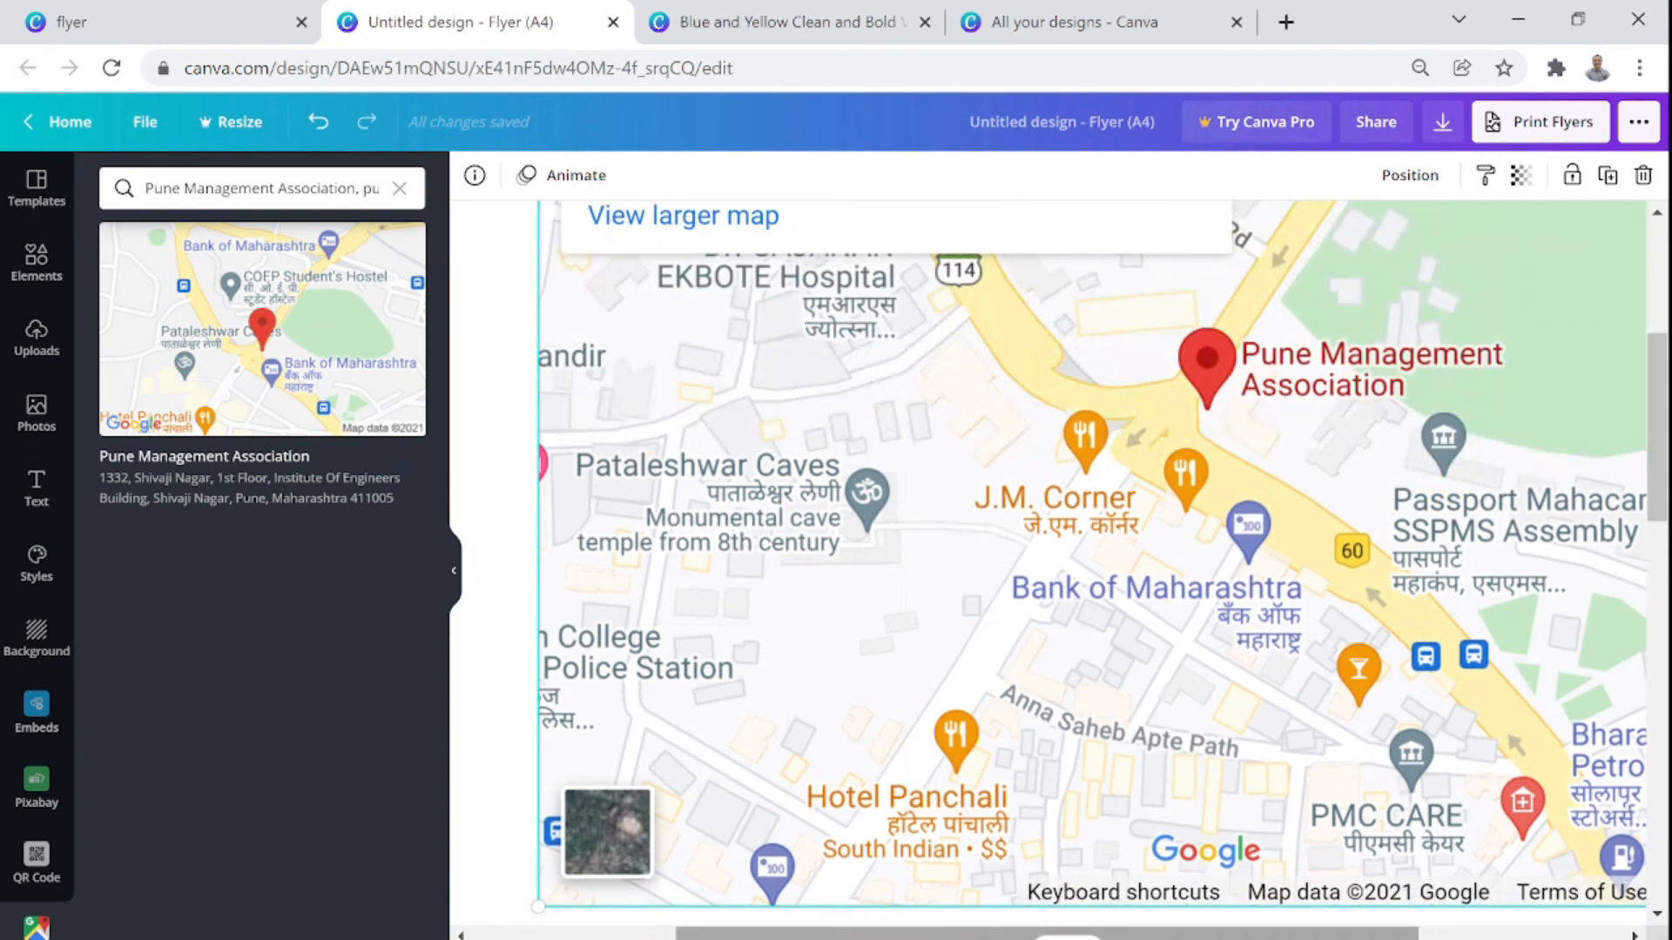
{"action": "scroll", "coordinate": [1017, 723], "scroll_direction": "down", "scroll_amount": 5}
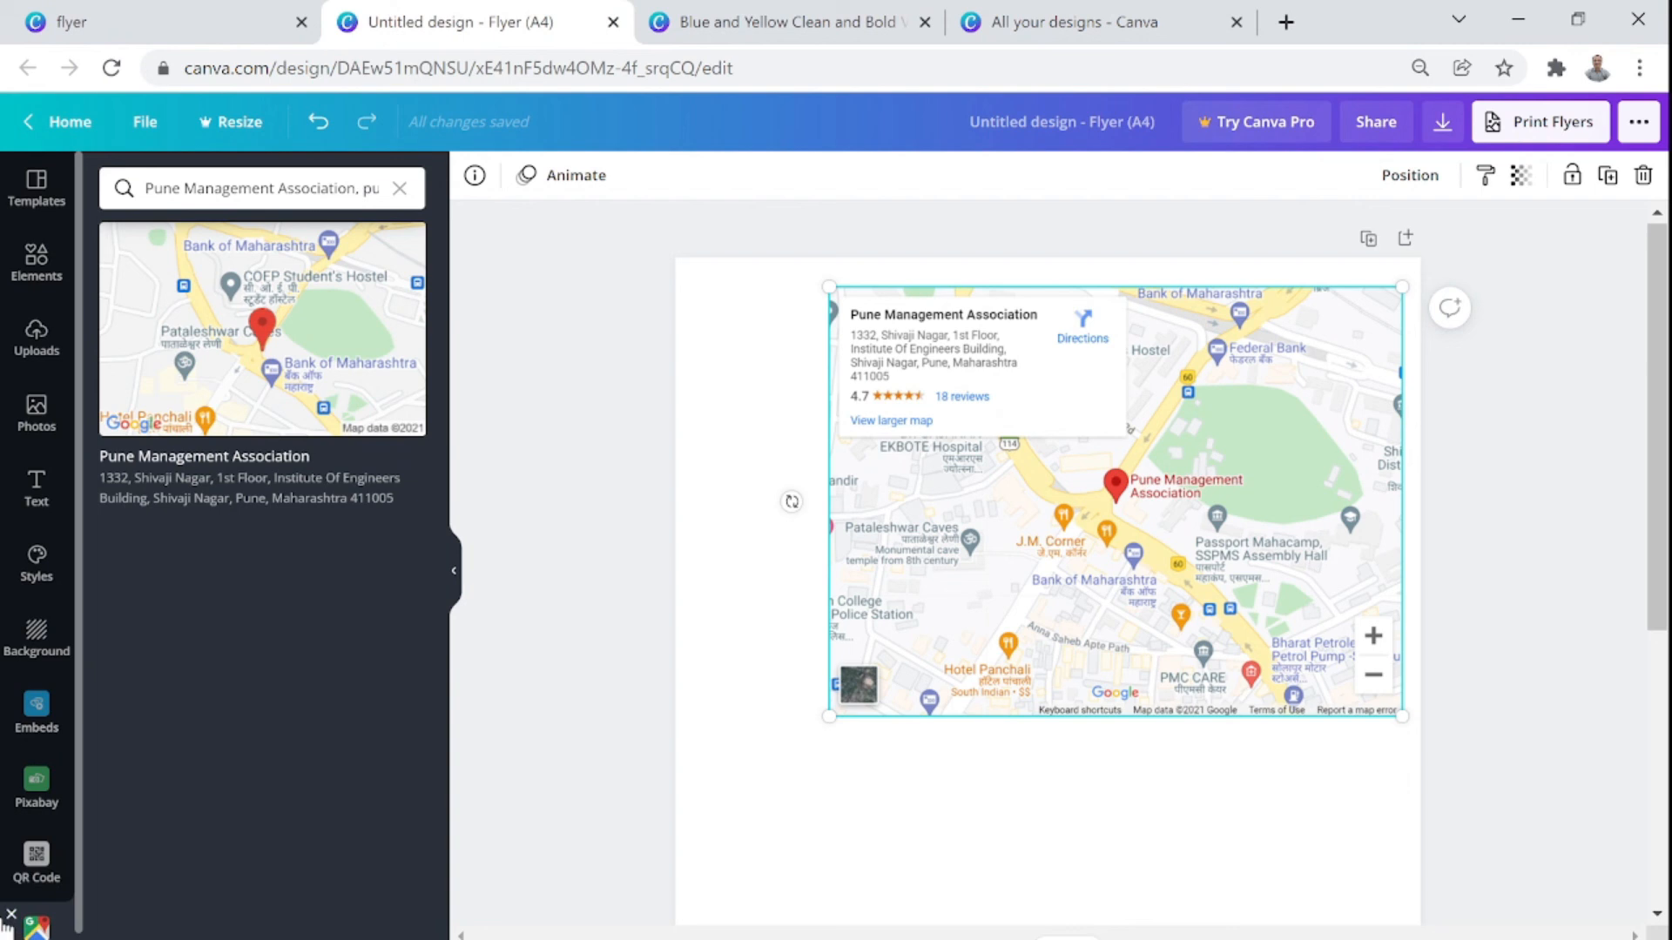
Remove the Google Maps app from the sidebar, open the Embeds app and delete the map from the flyer page
{"action": "left_click", "coordinate": [12, 915]}
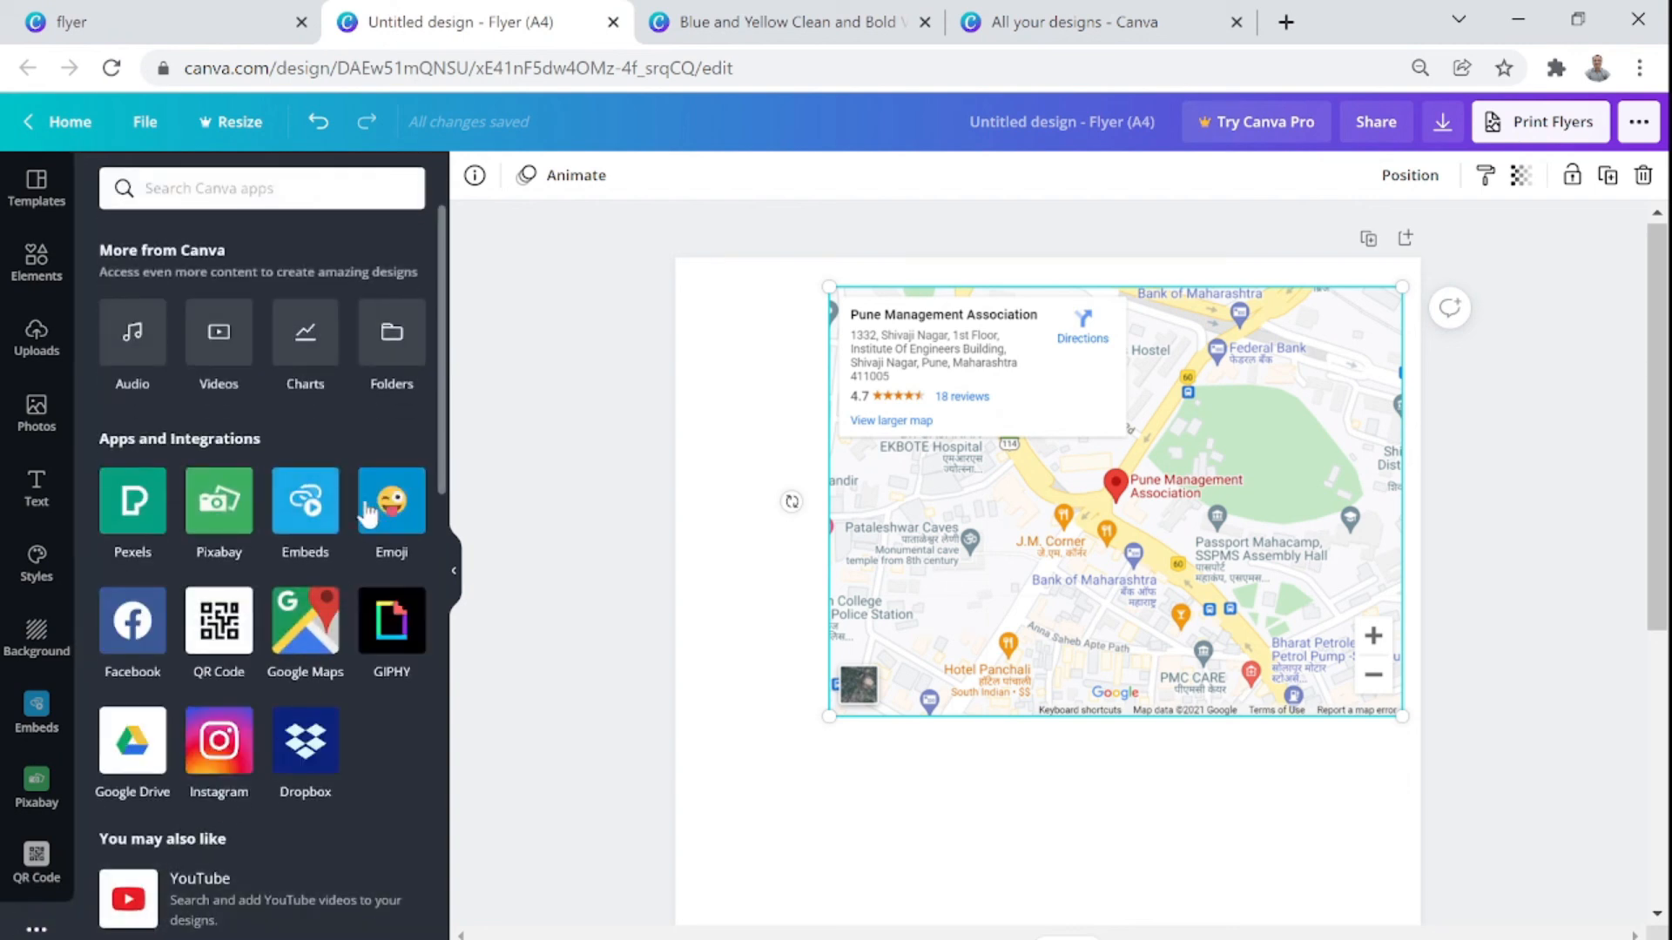
{"action": "left_click", "coordinate": [307, 501]}
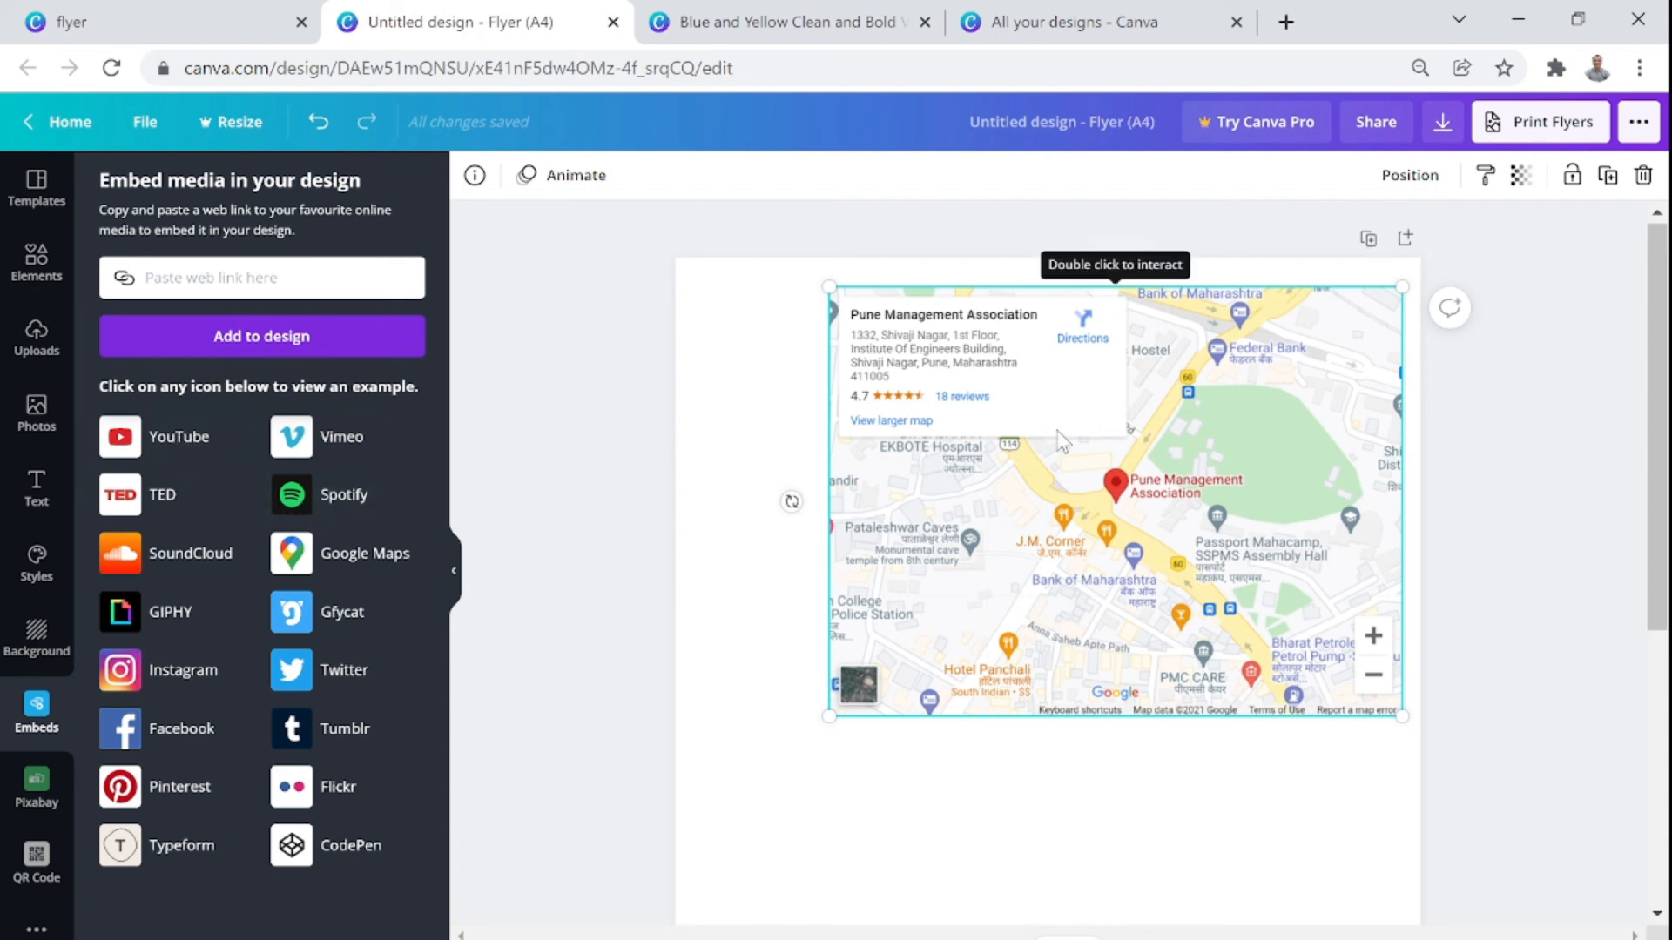
{"action": "key", "text": "Delete"}
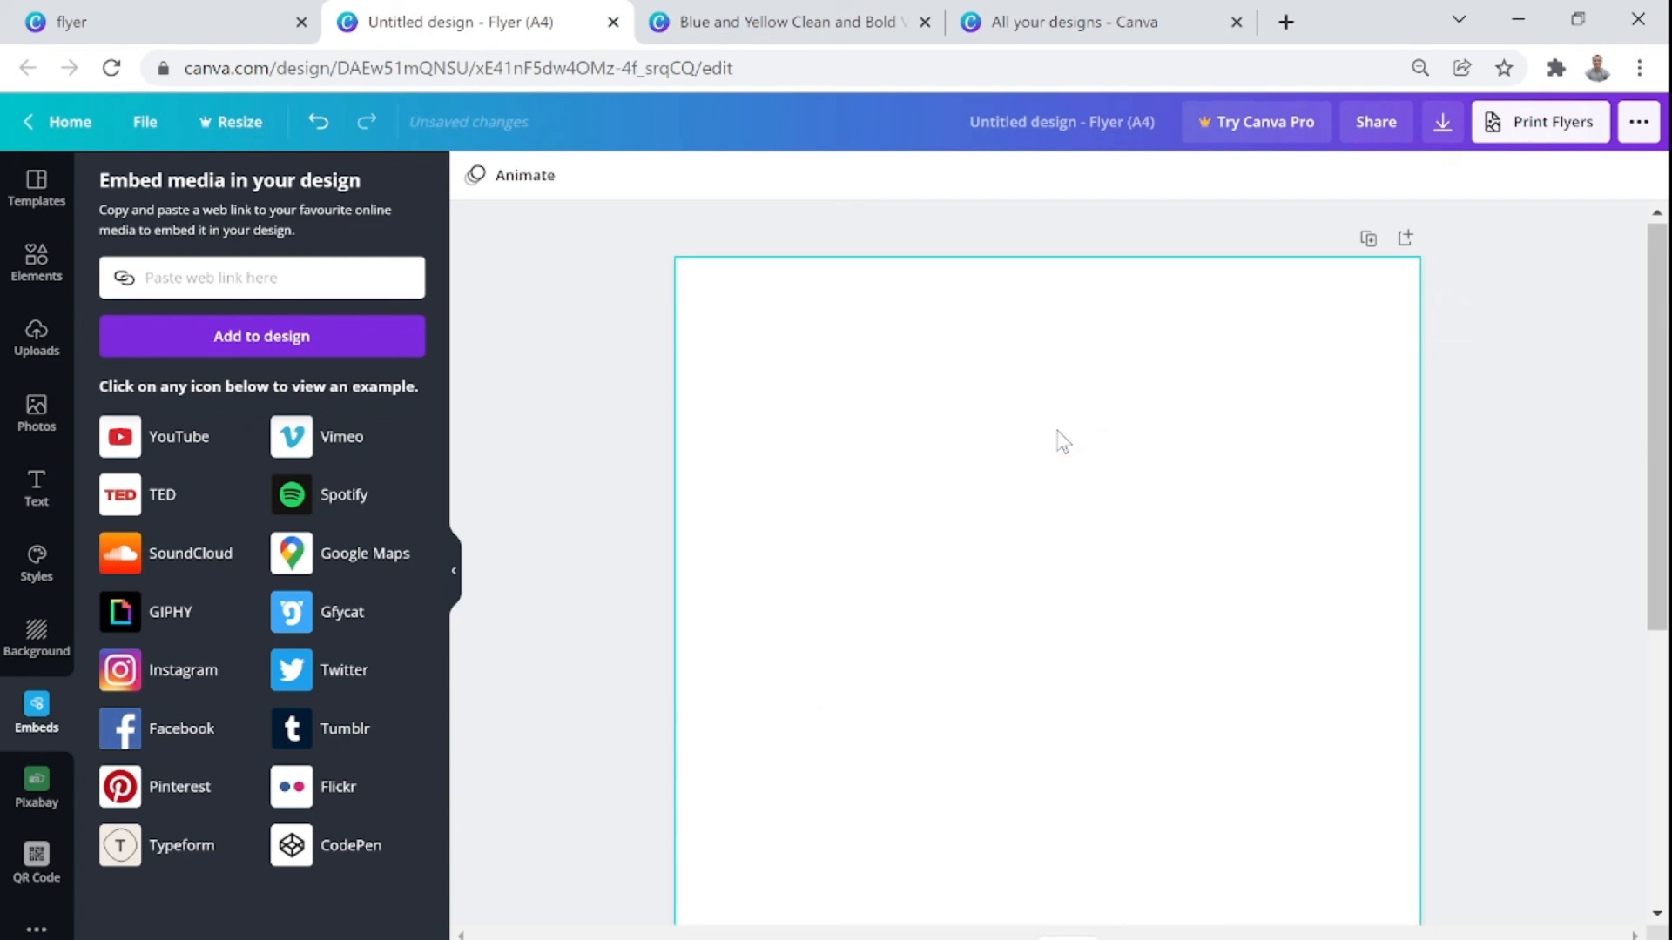
Embed the example YouTube video in the flyer, move it up the page and delete it again
{"action": "left_click", "coordinate": [158, 456]}
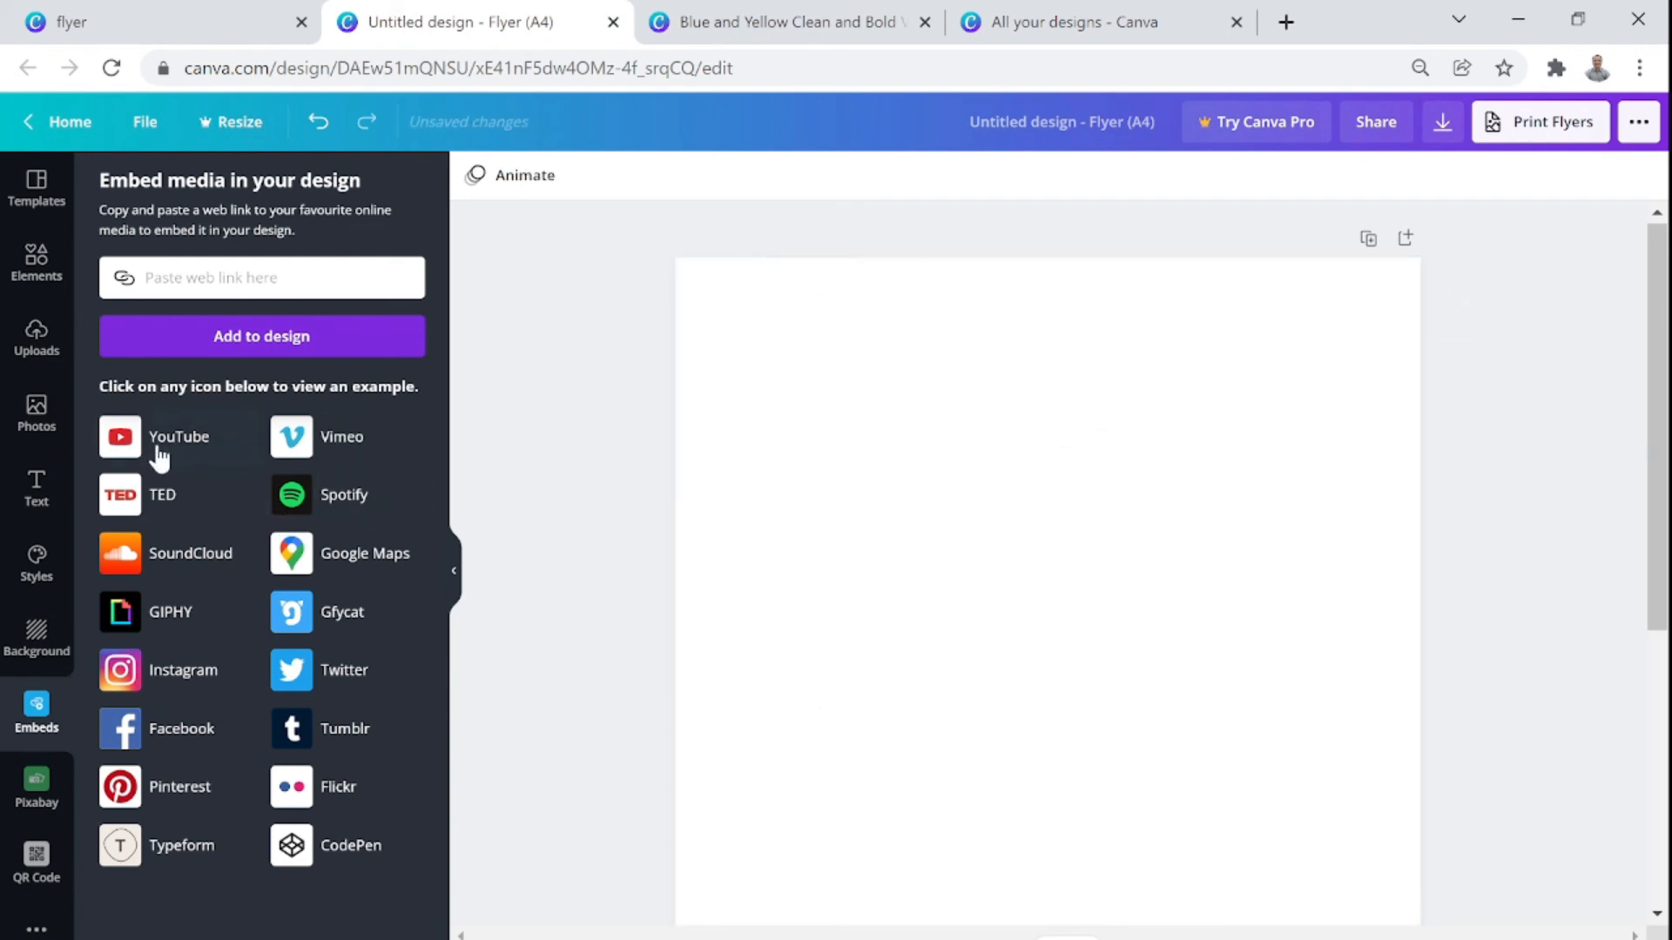
{"action": "left_click_drag", "start_coordinate": [1053, 778], "coordinate": [1070, 558]}
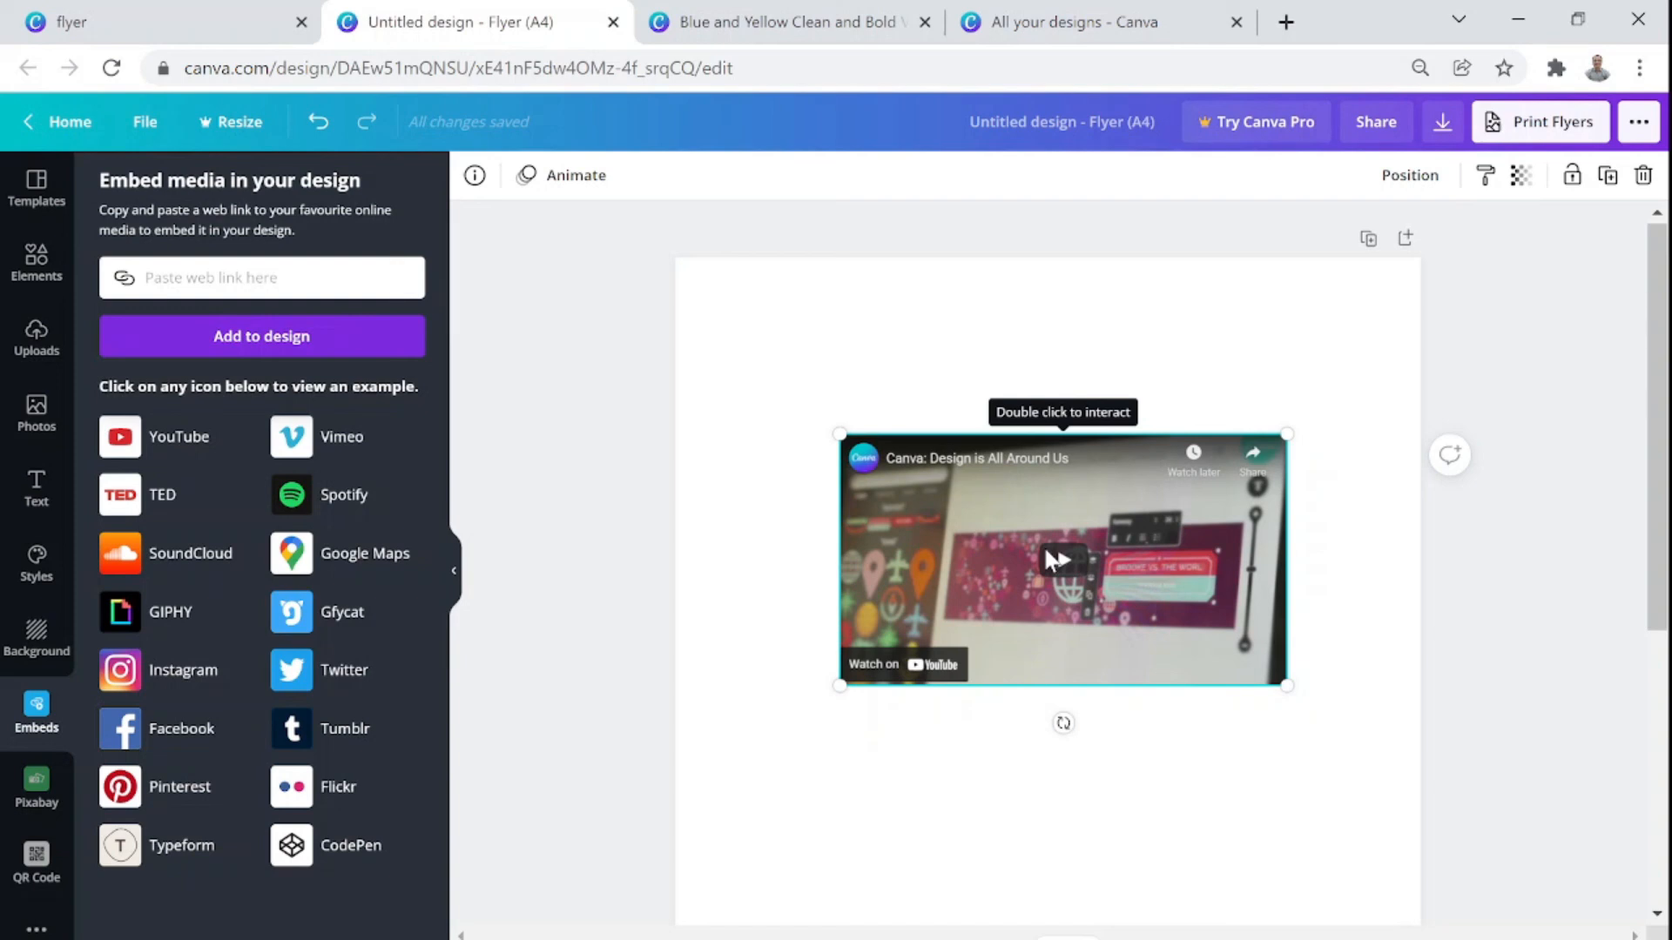
{"action": "key", "text": "Delete"}
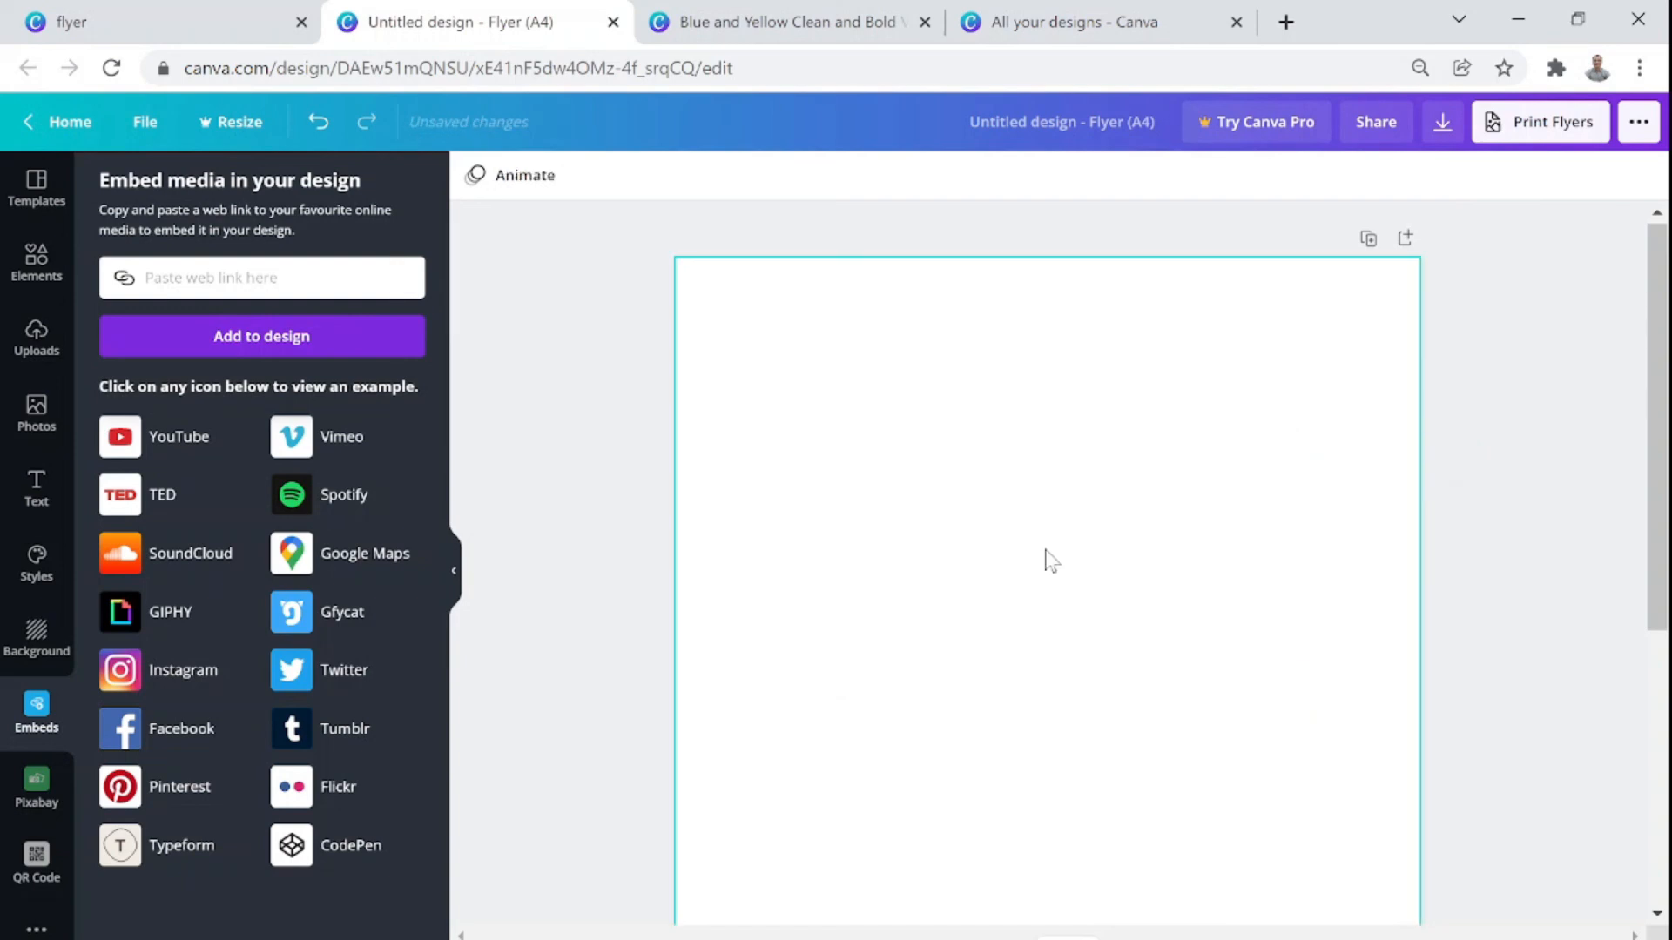
Find the Nailing Procrastination video on YouTube in a new browser tab and open it
{"action": "left_click", "coordinate": [203, 298]}
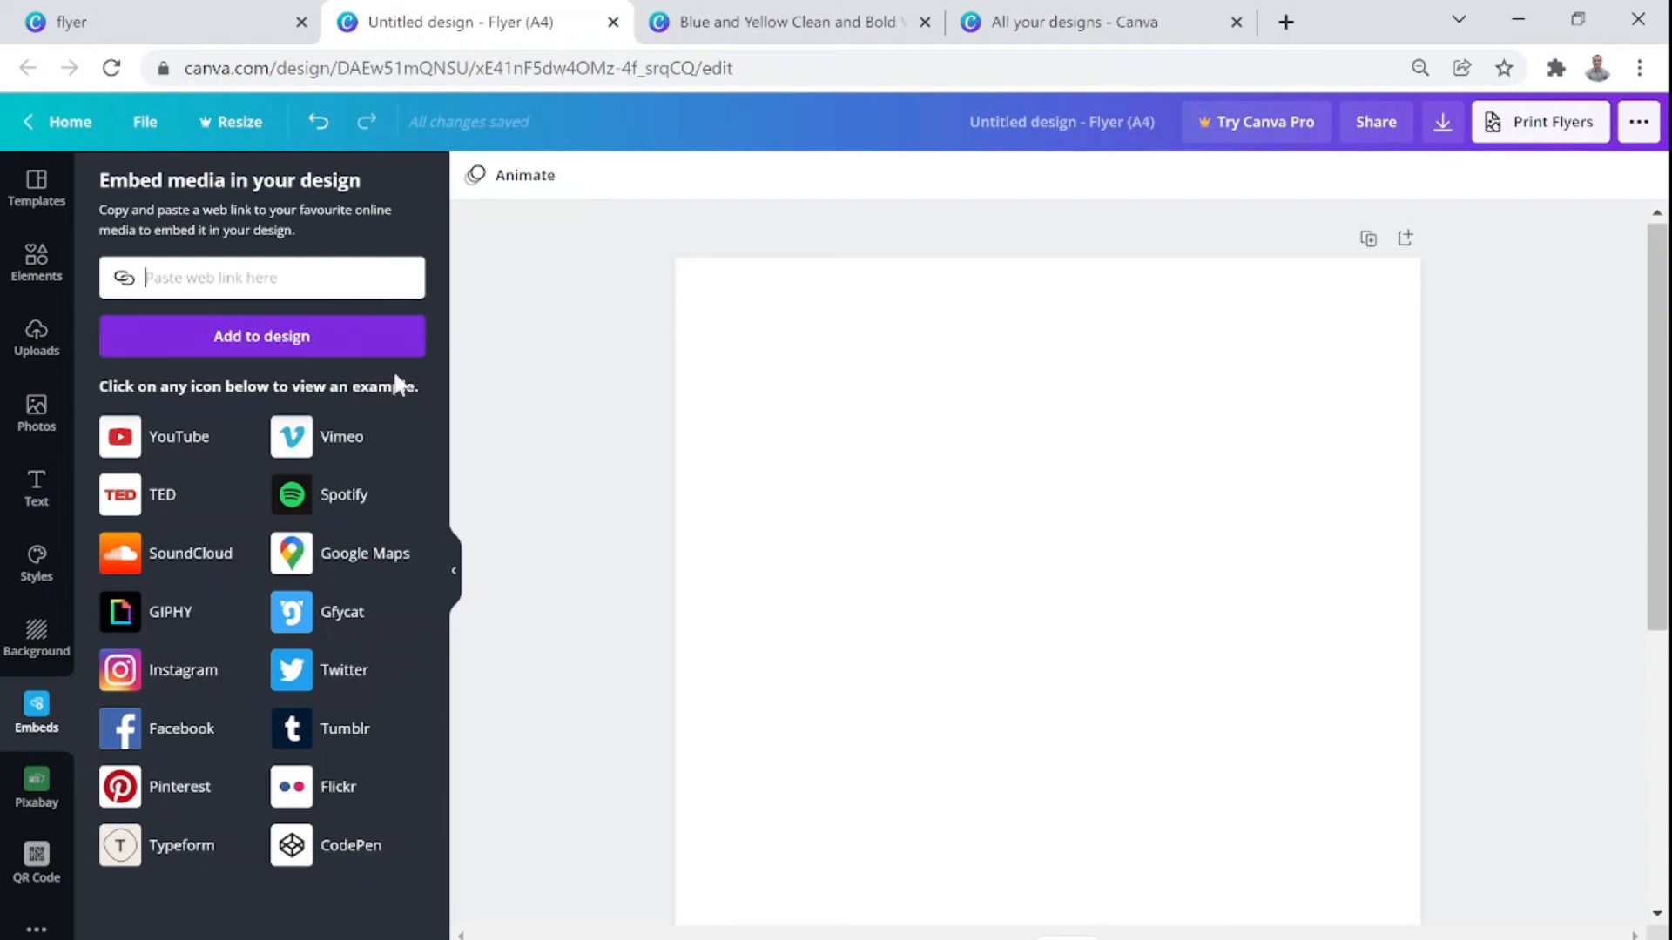
{"action": "left_click", "coordinate": [1285, 26]}
{"action": "type", "text": "youtu"}
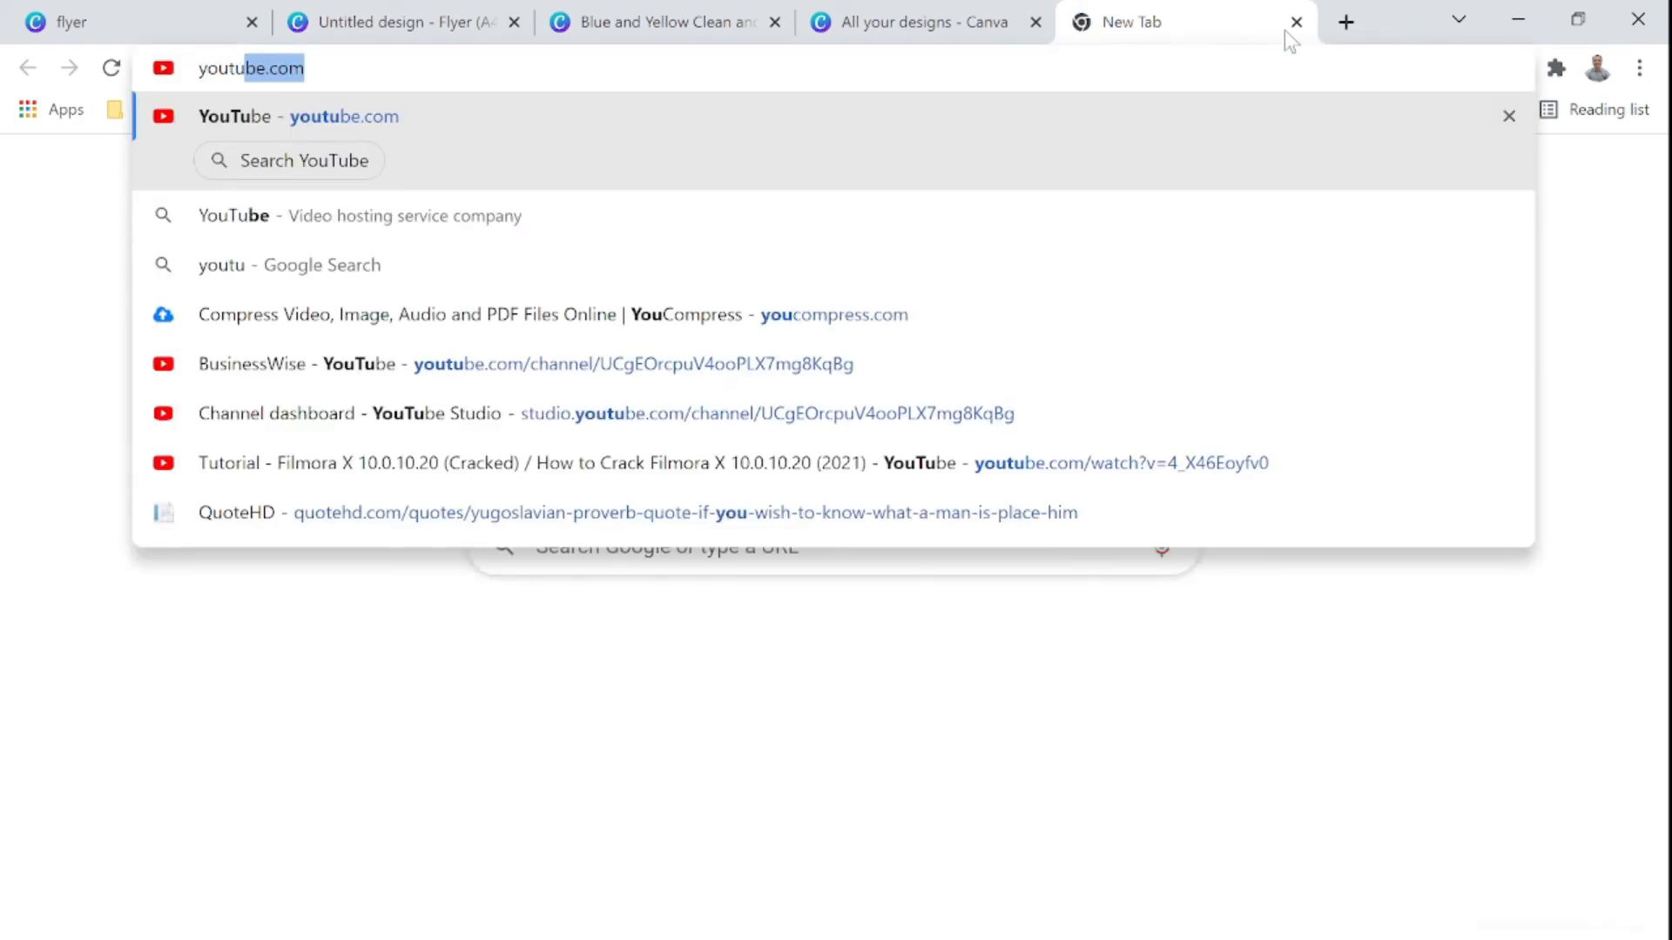
{"action": "key", "text": "Return"}
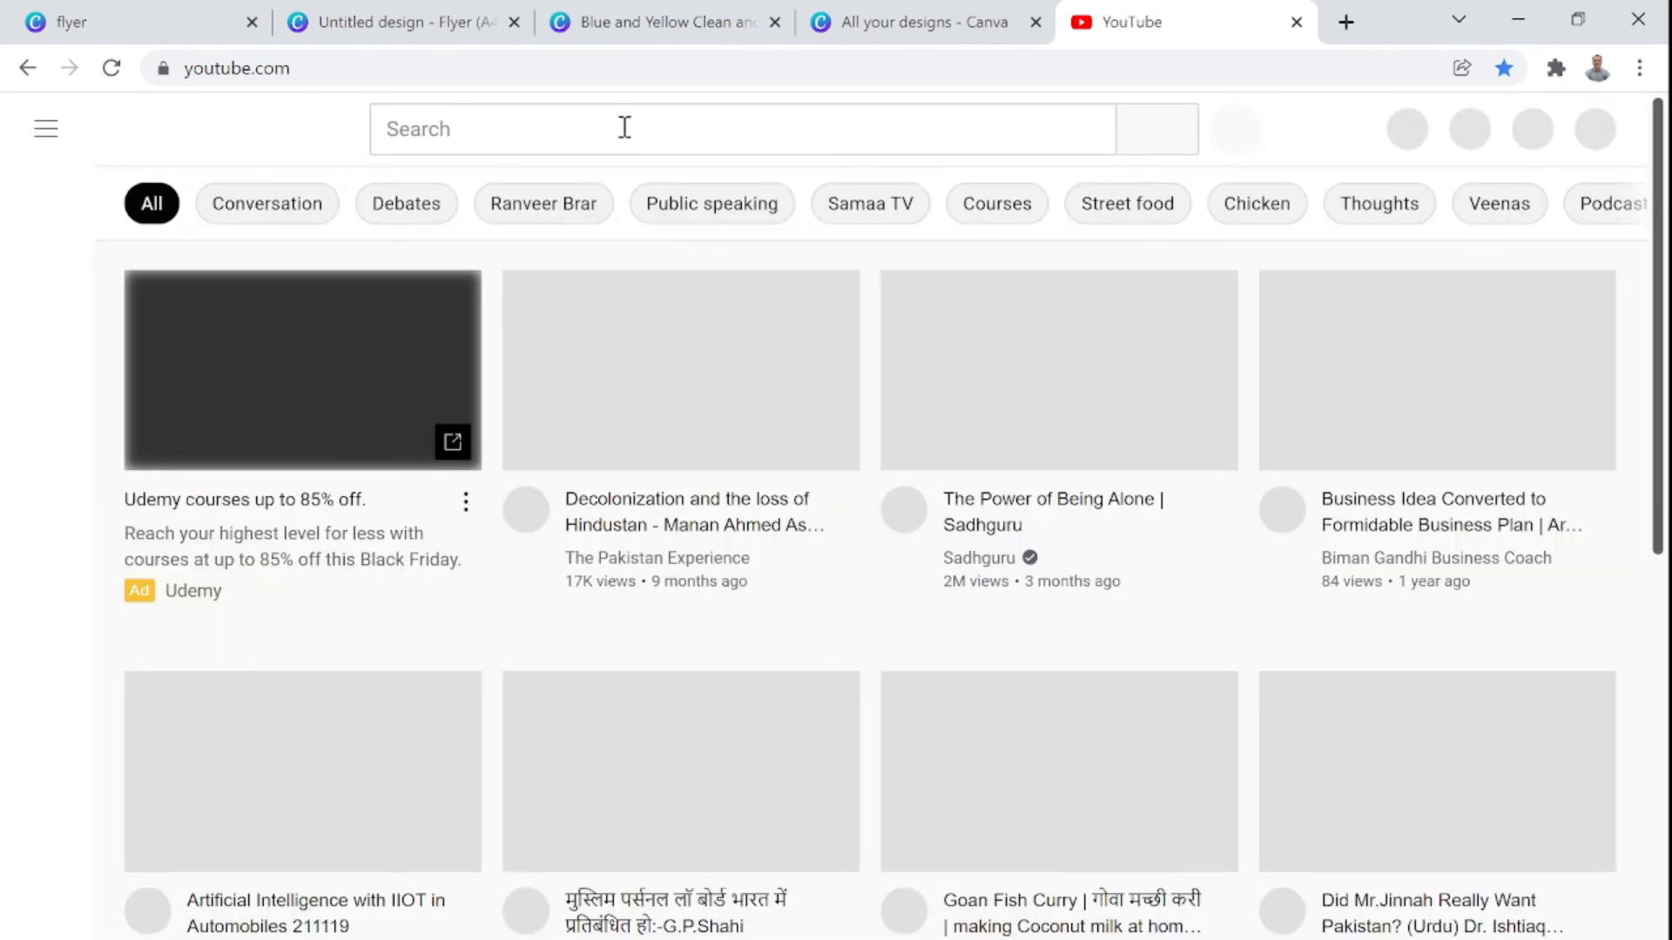
{"action": "left_click", "coordinate": [625, 128]}
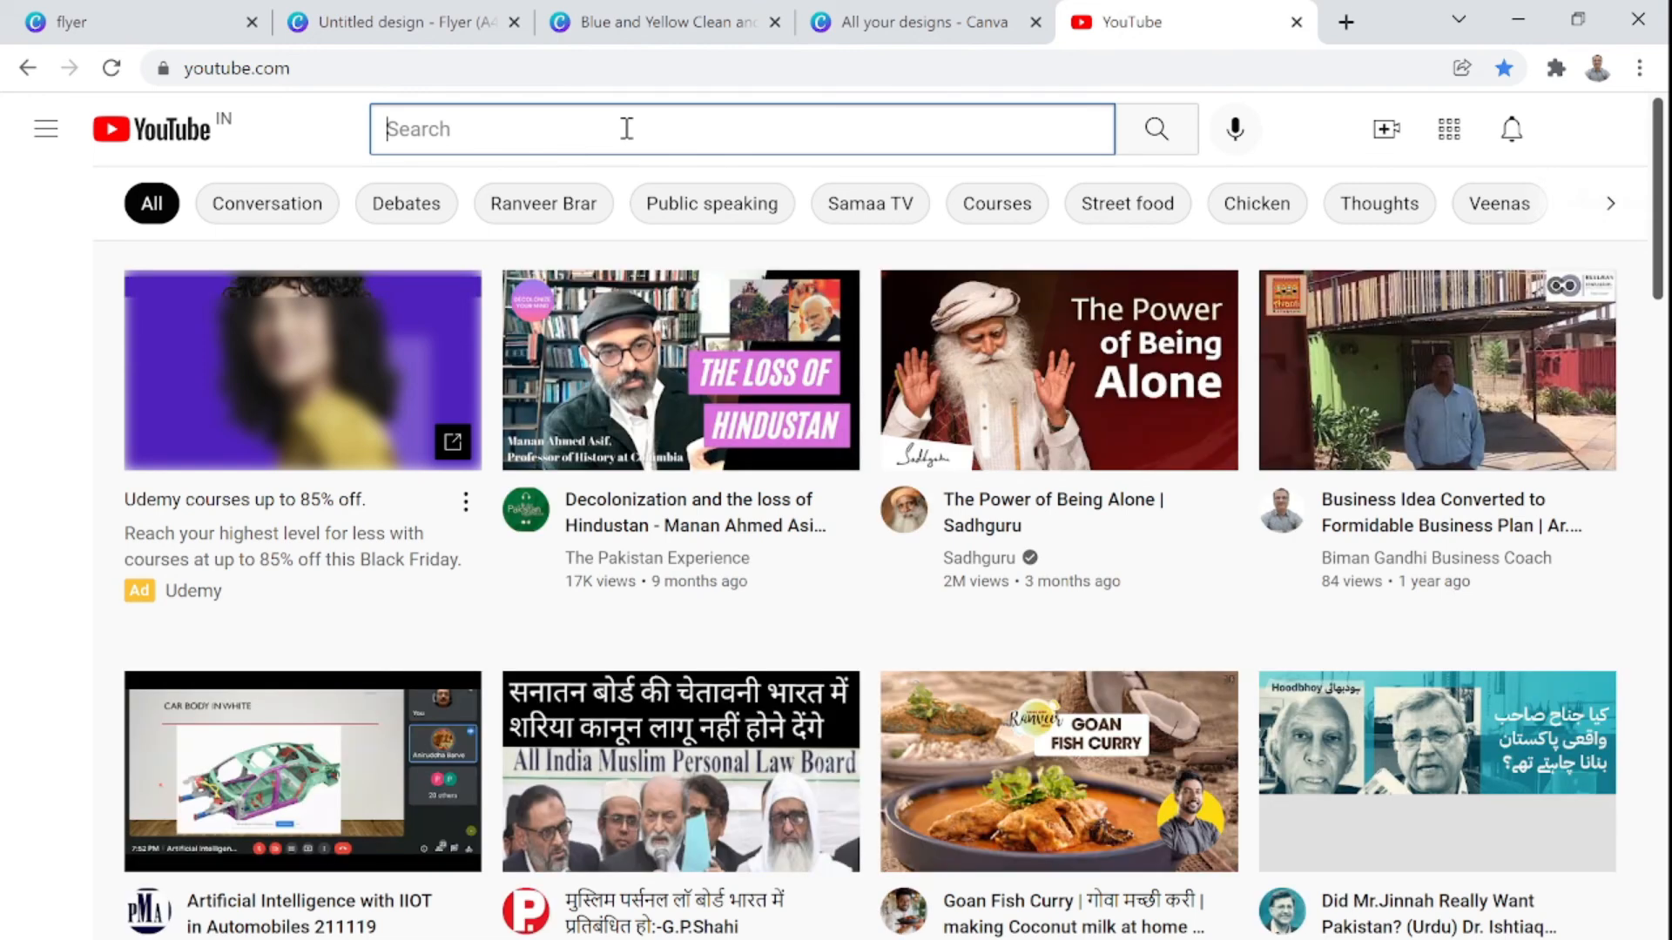
{"action": "type", "text": "procrastination biman gandhi"}
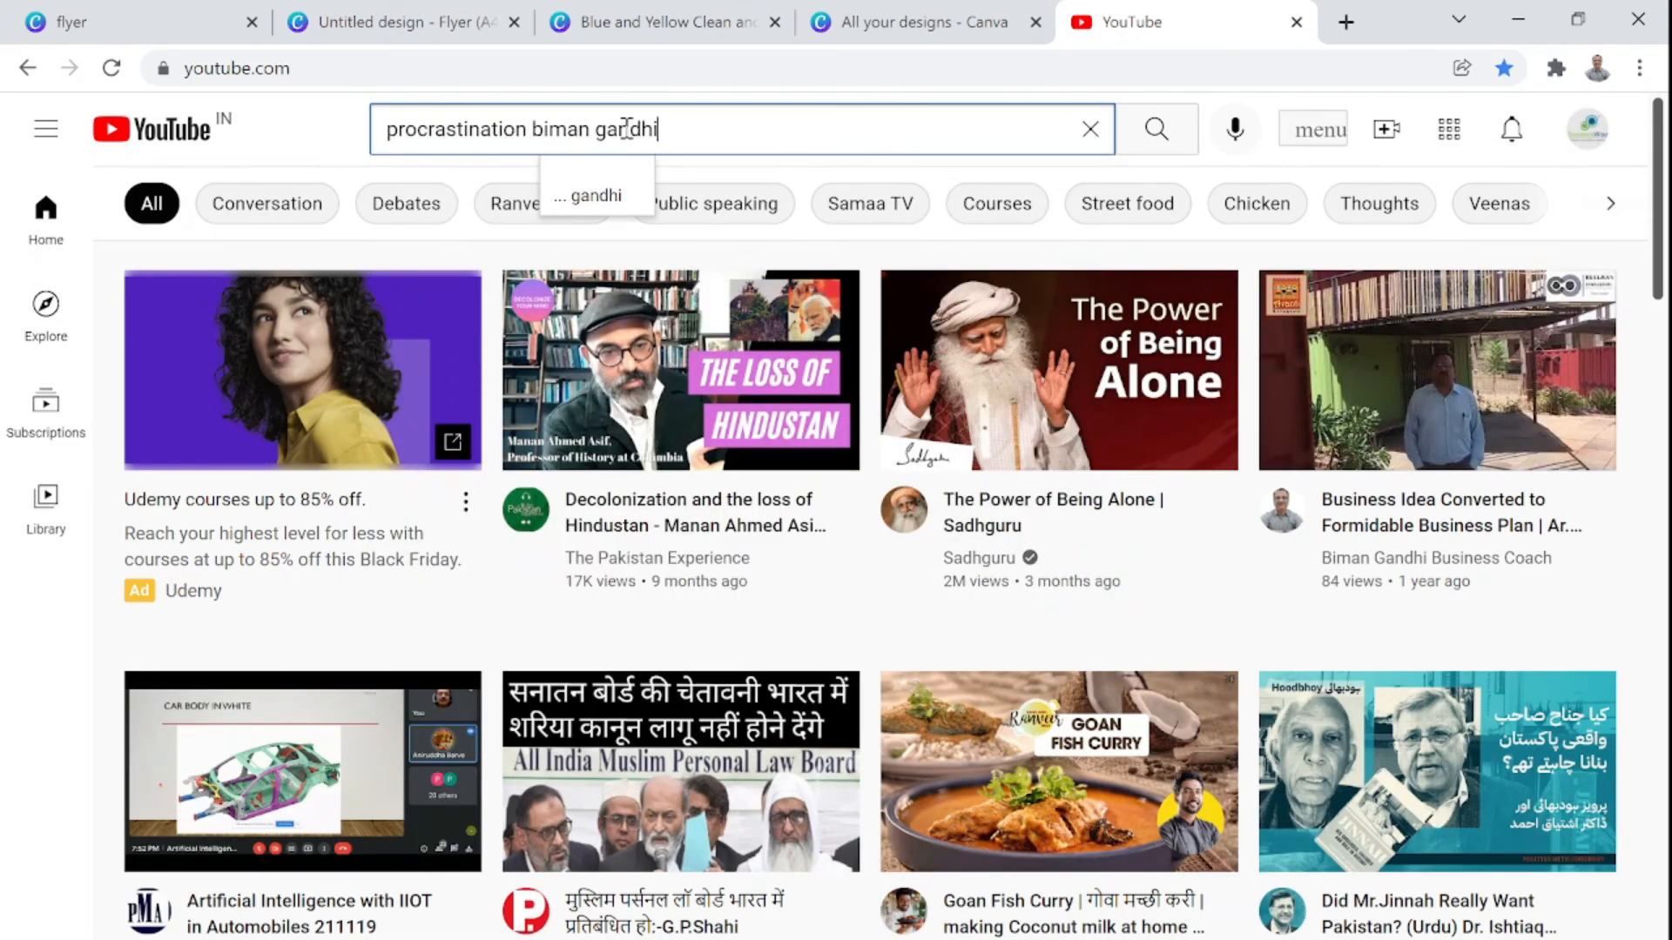
{"action": "key", "text": "Return"}
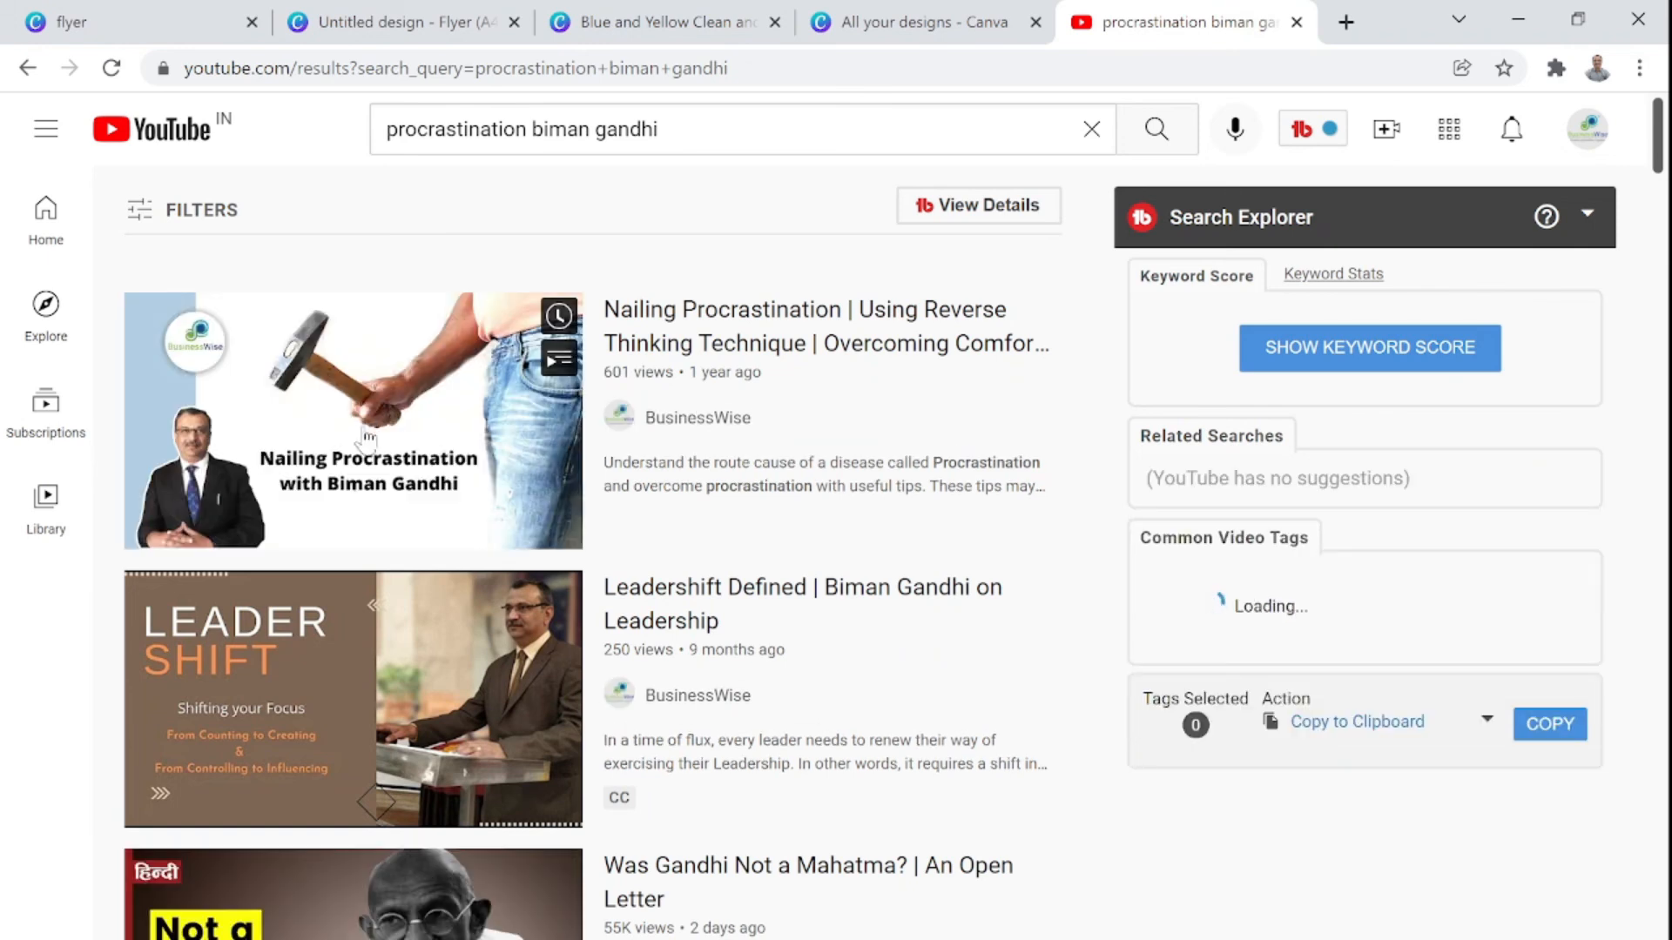
{"action": "left_click", "coordinate": [366, 438]}
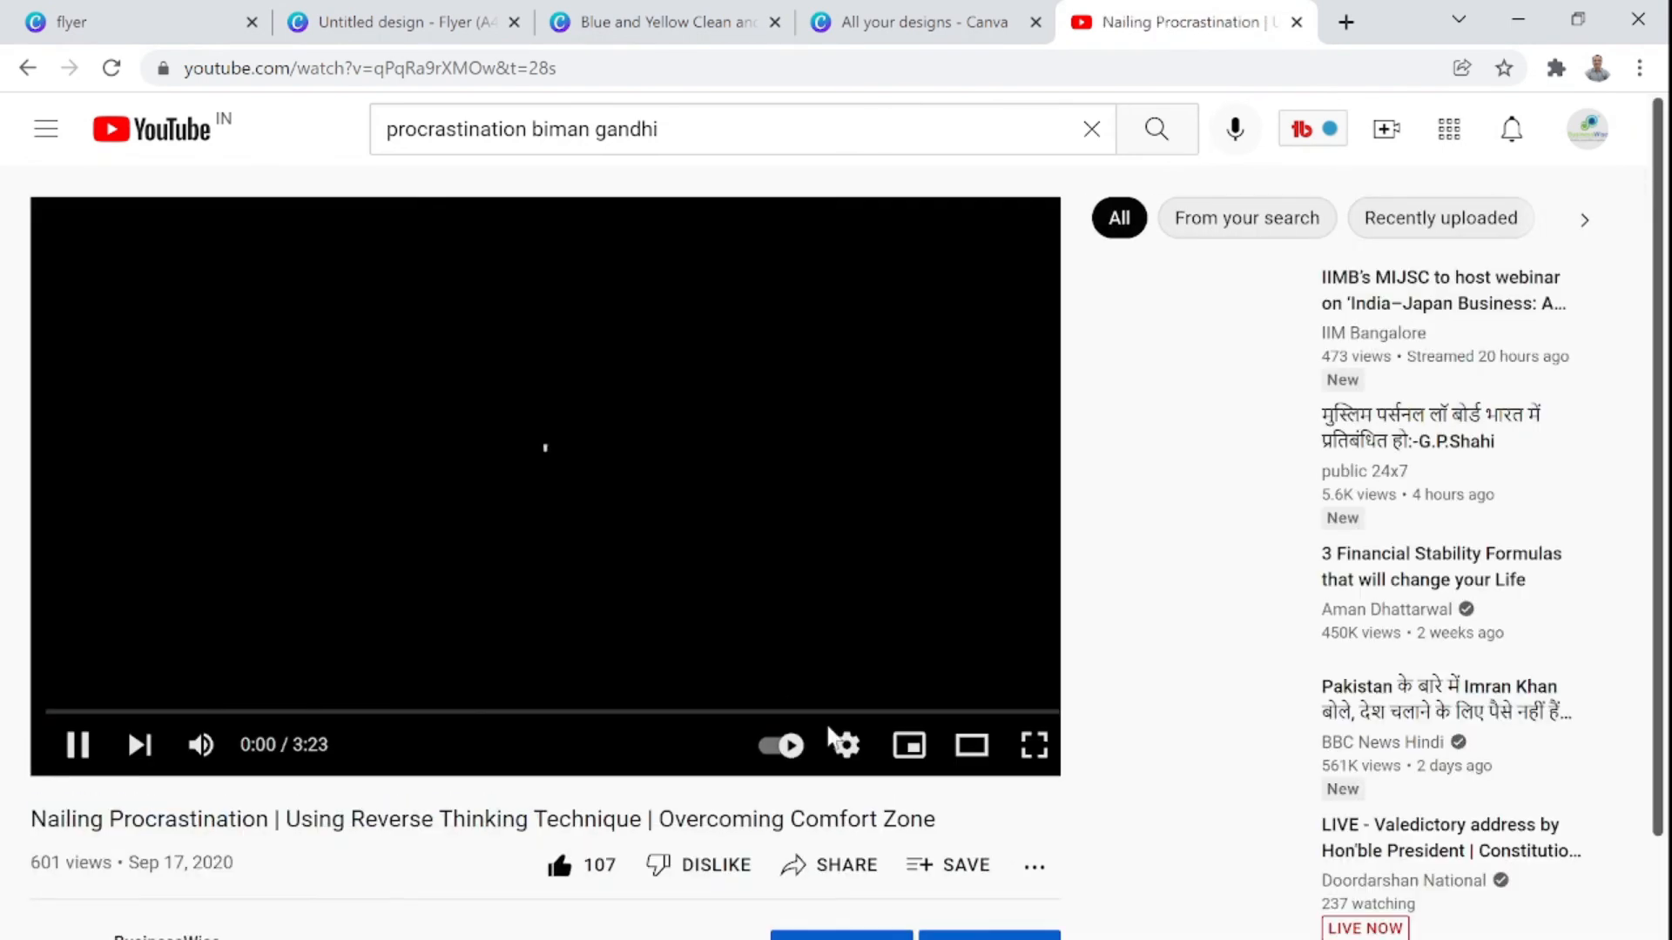
Copy the video's share link, close the YouTube tab and return to the untitled A4 flyer
{"action": "left_click", "coordinate": [831, 864]}
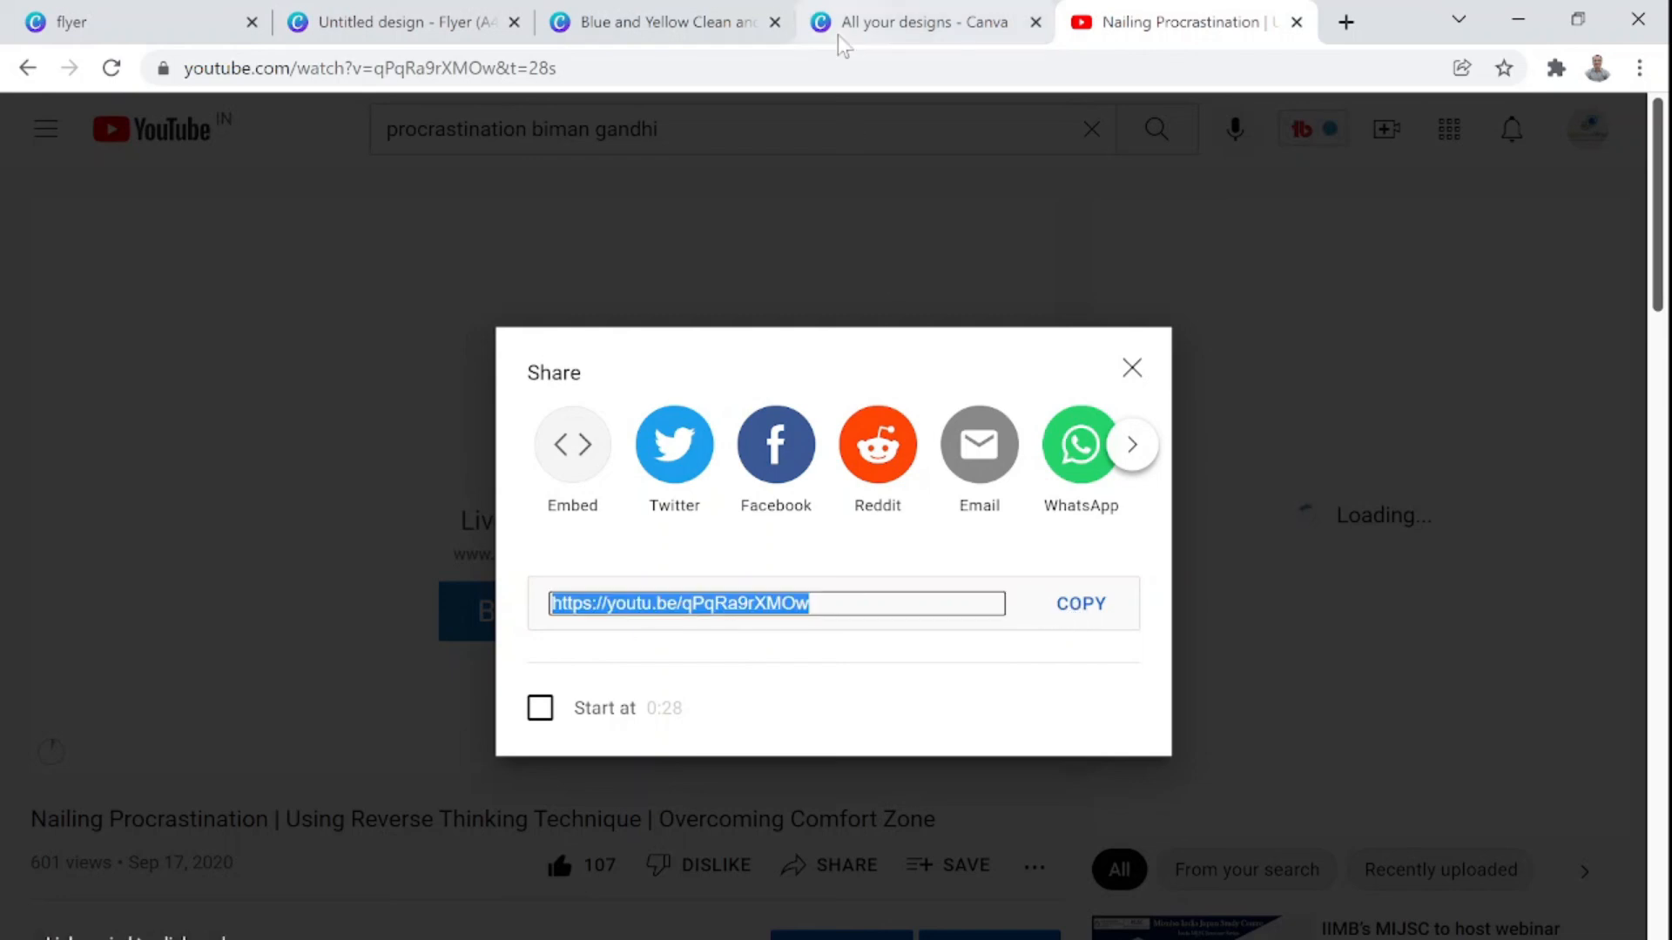
{"action": "left_click", "coordinate": [661, 22]}
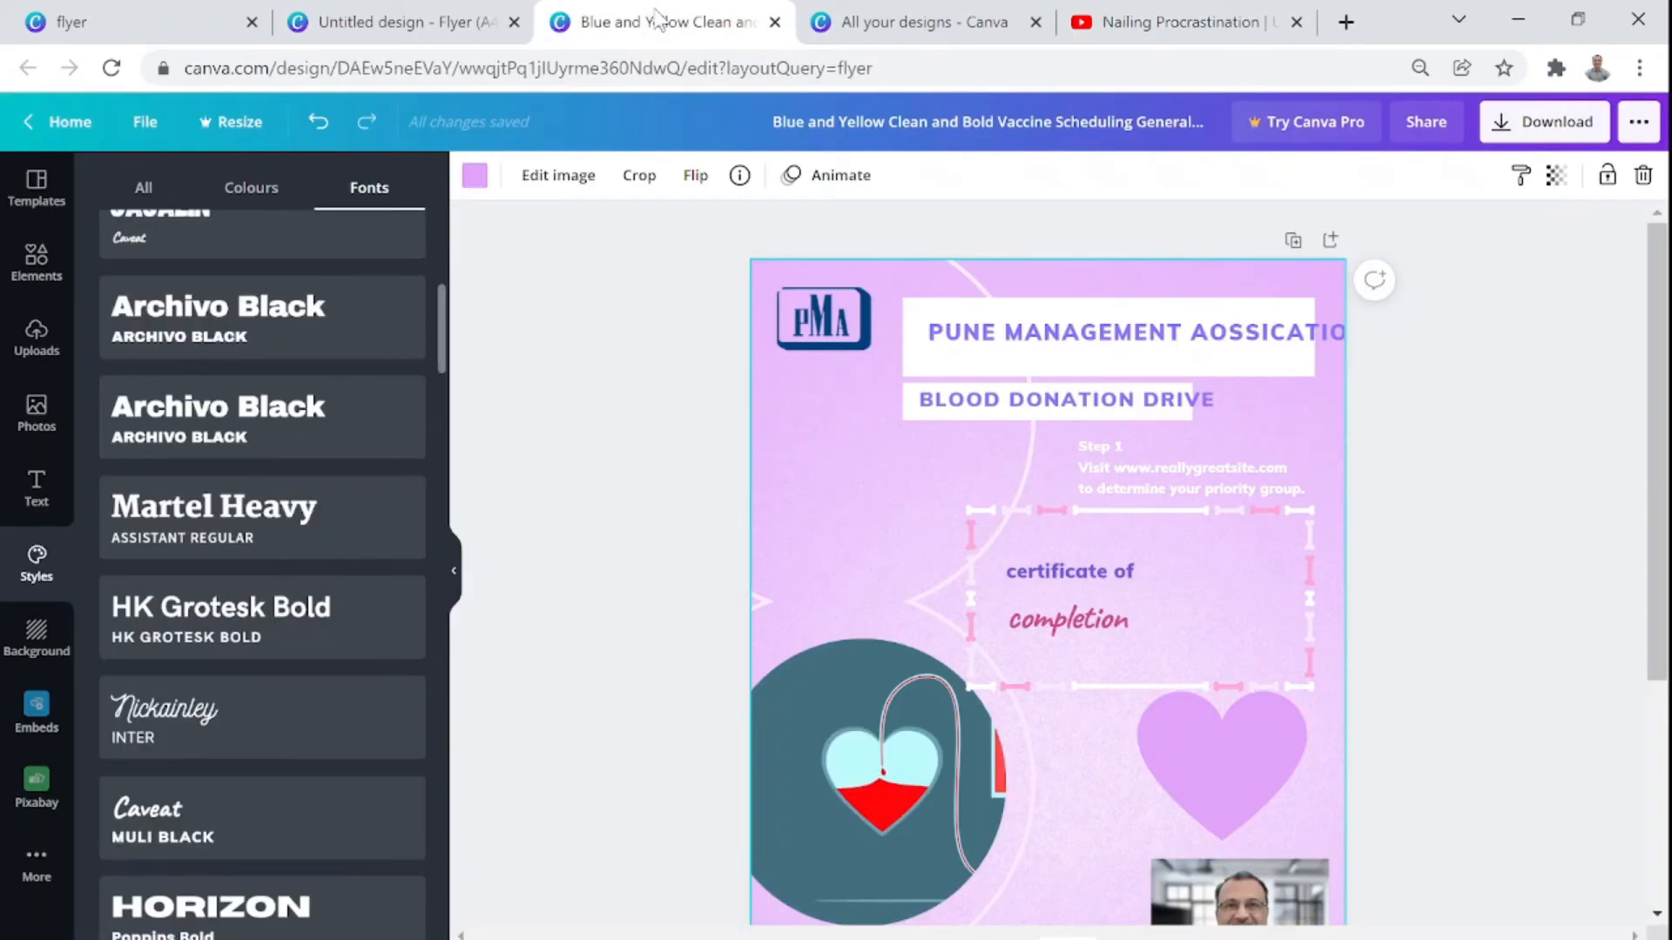
{"action": "left_click", "coordinate": [406, 23]}
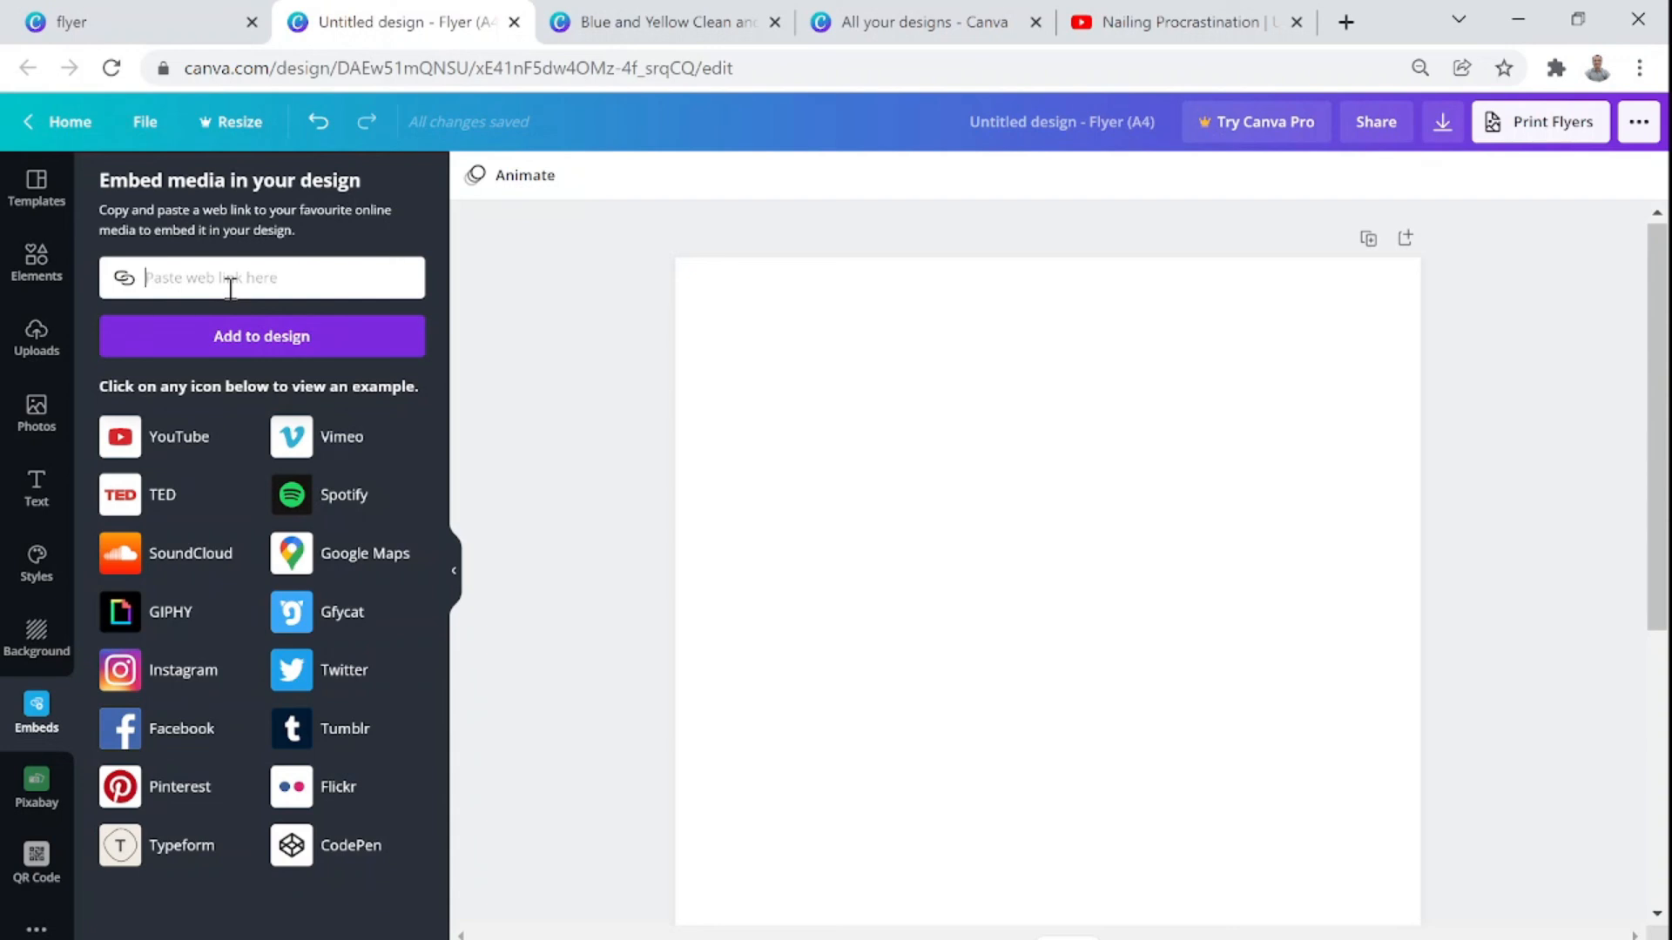
{"action": "key", "text": "ctrl+f"}
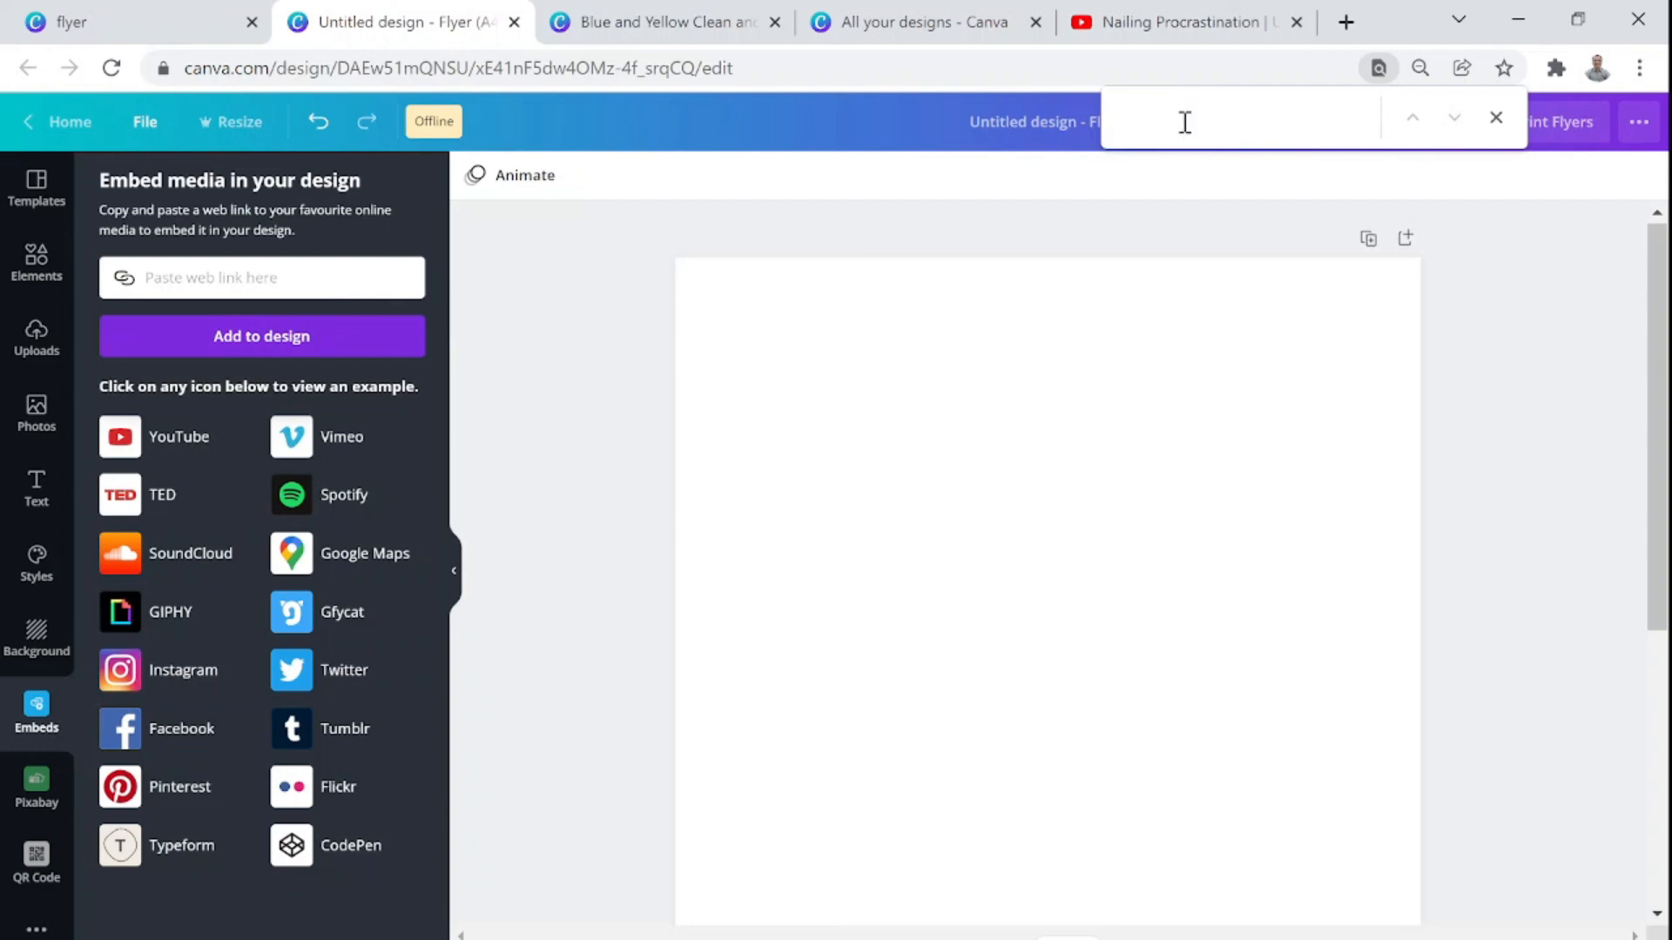
{"action": "left_click", "coordinate": [1148, 24]}
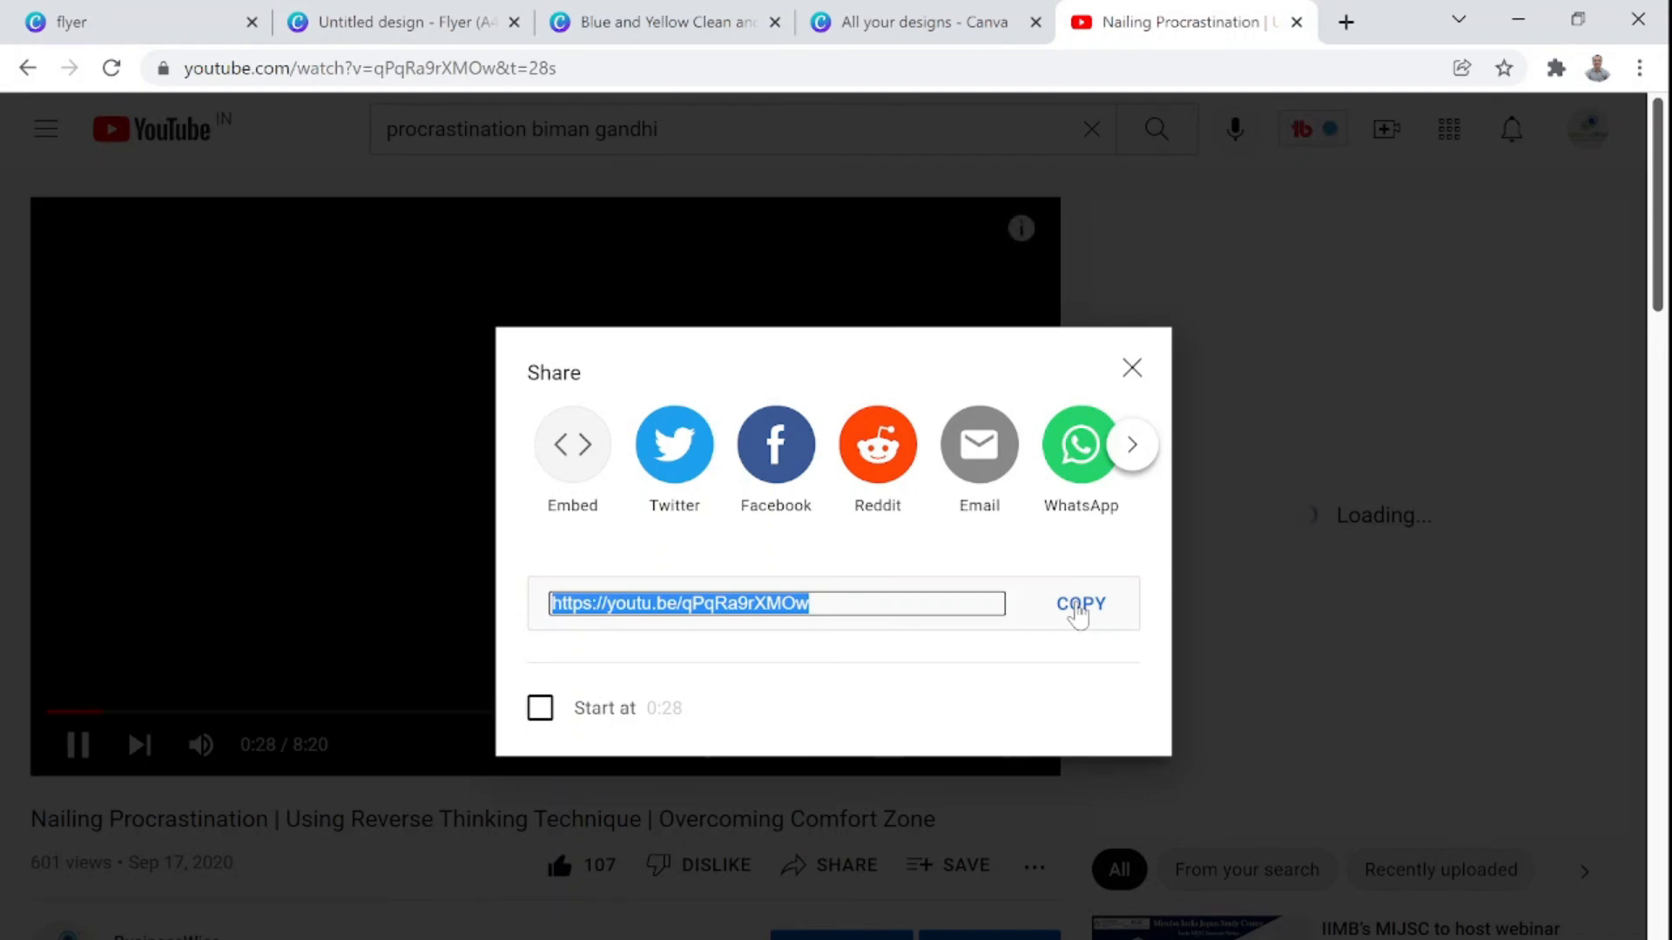
{"action": "left_click", "coordinate": [1078, 612]}
{"action": "left_click", "coordinate": [436, 25]}
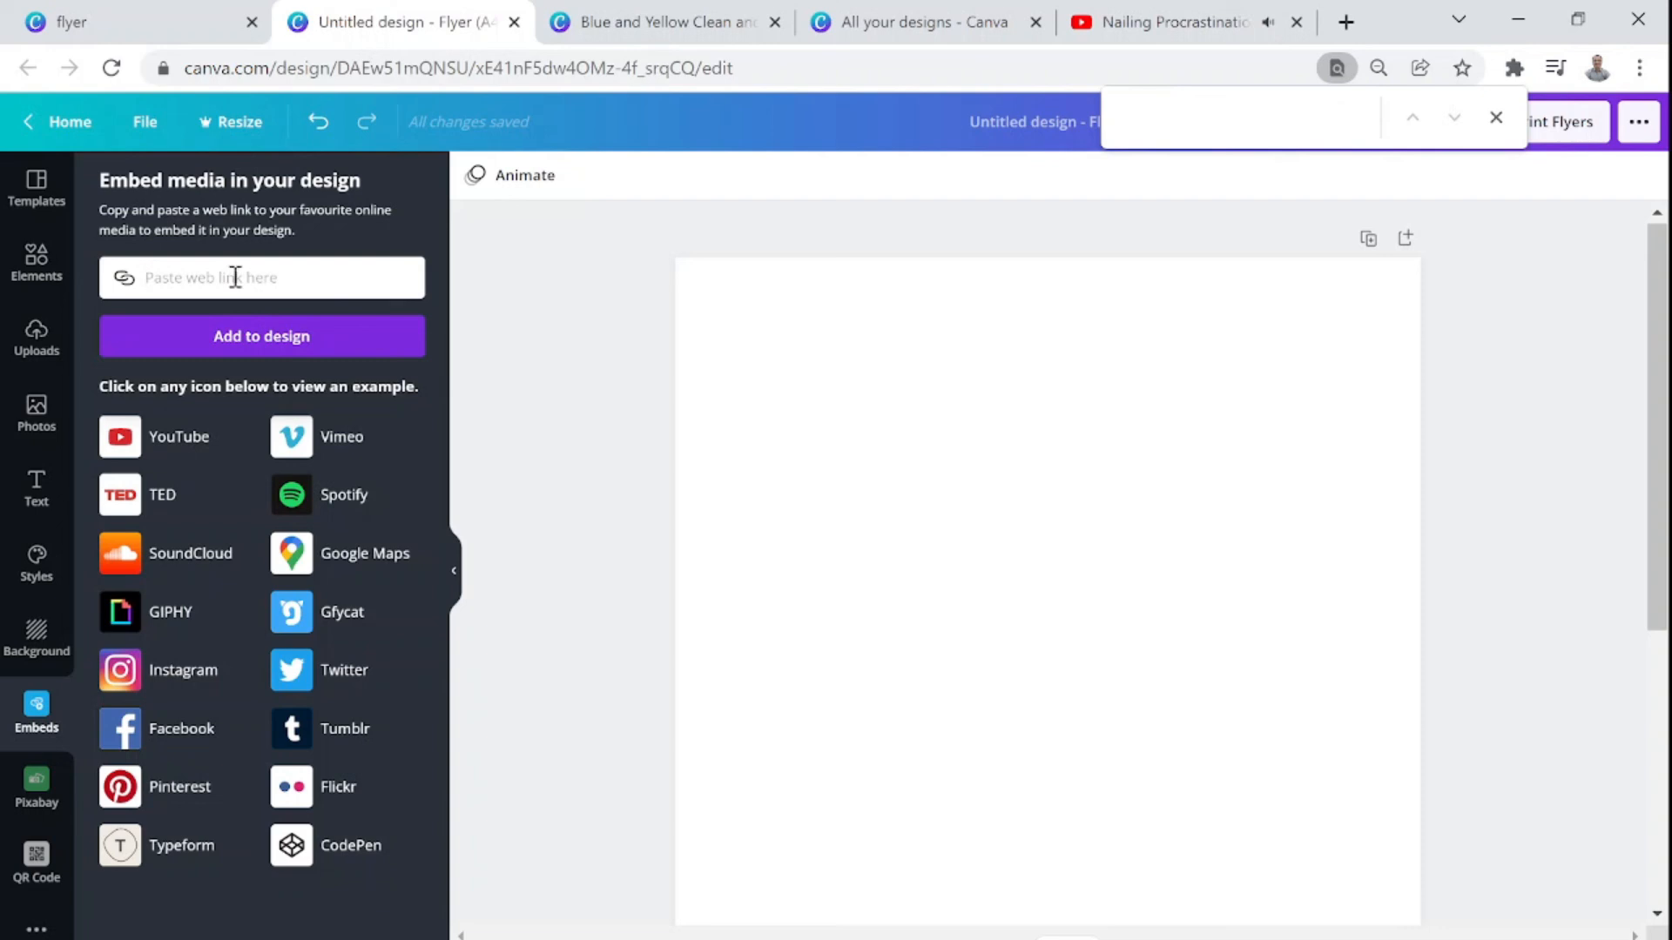
{"action": "left_click", "coordinate": [1163, 23]}
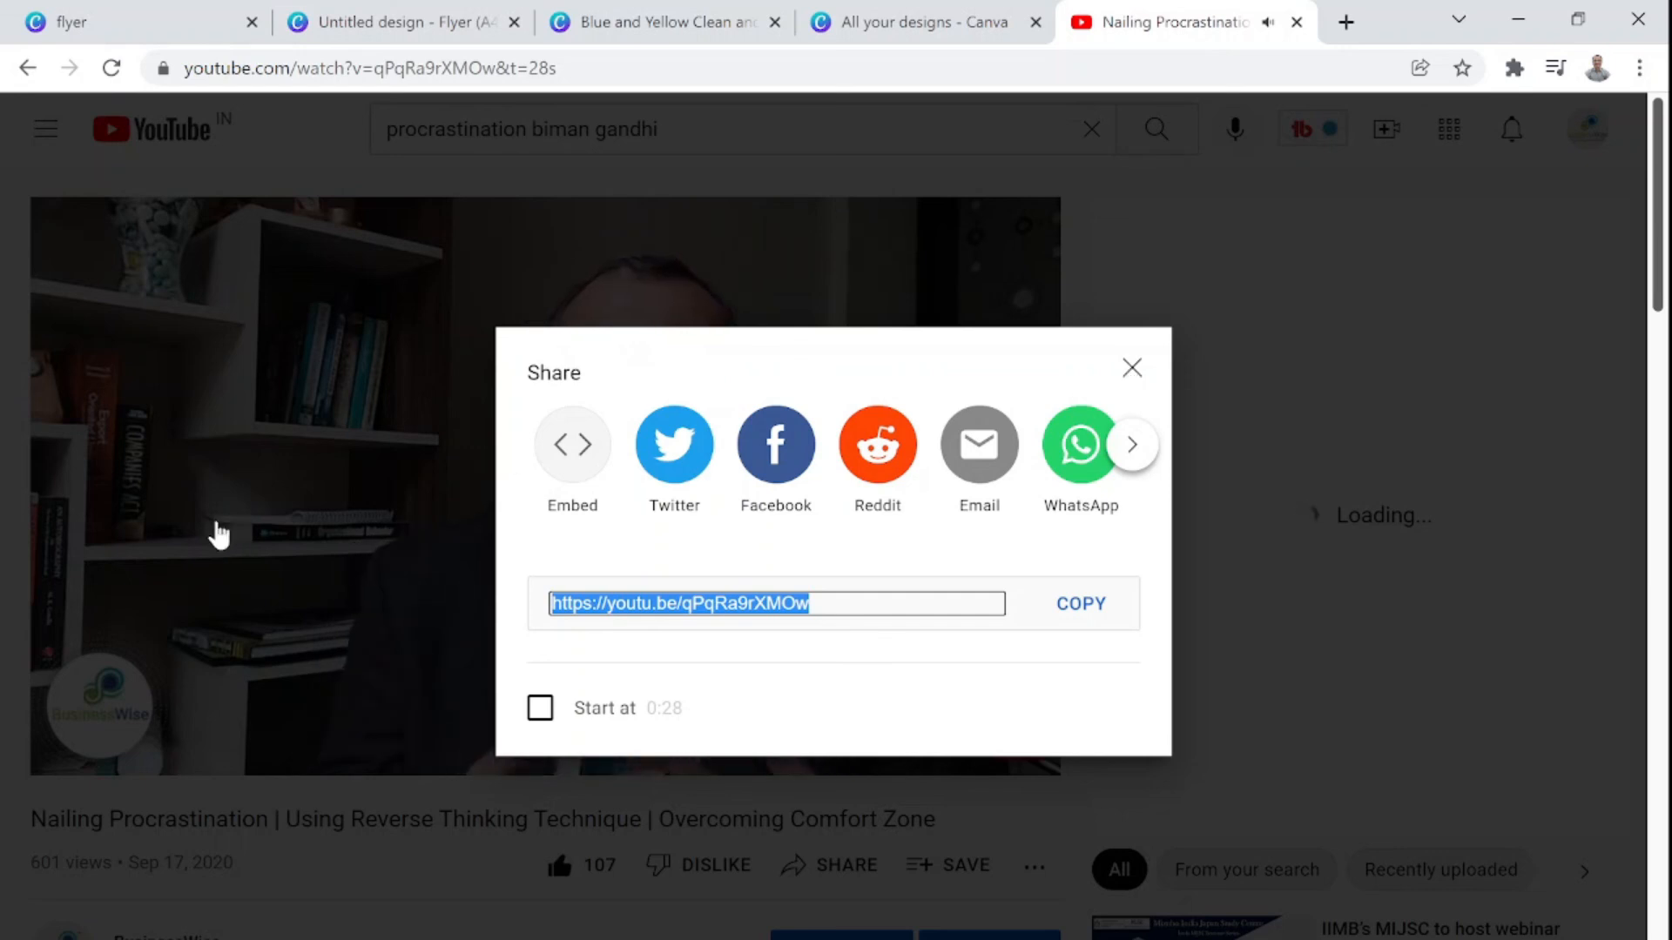
{"action": "left_click", "coordinate": [246, 519]}
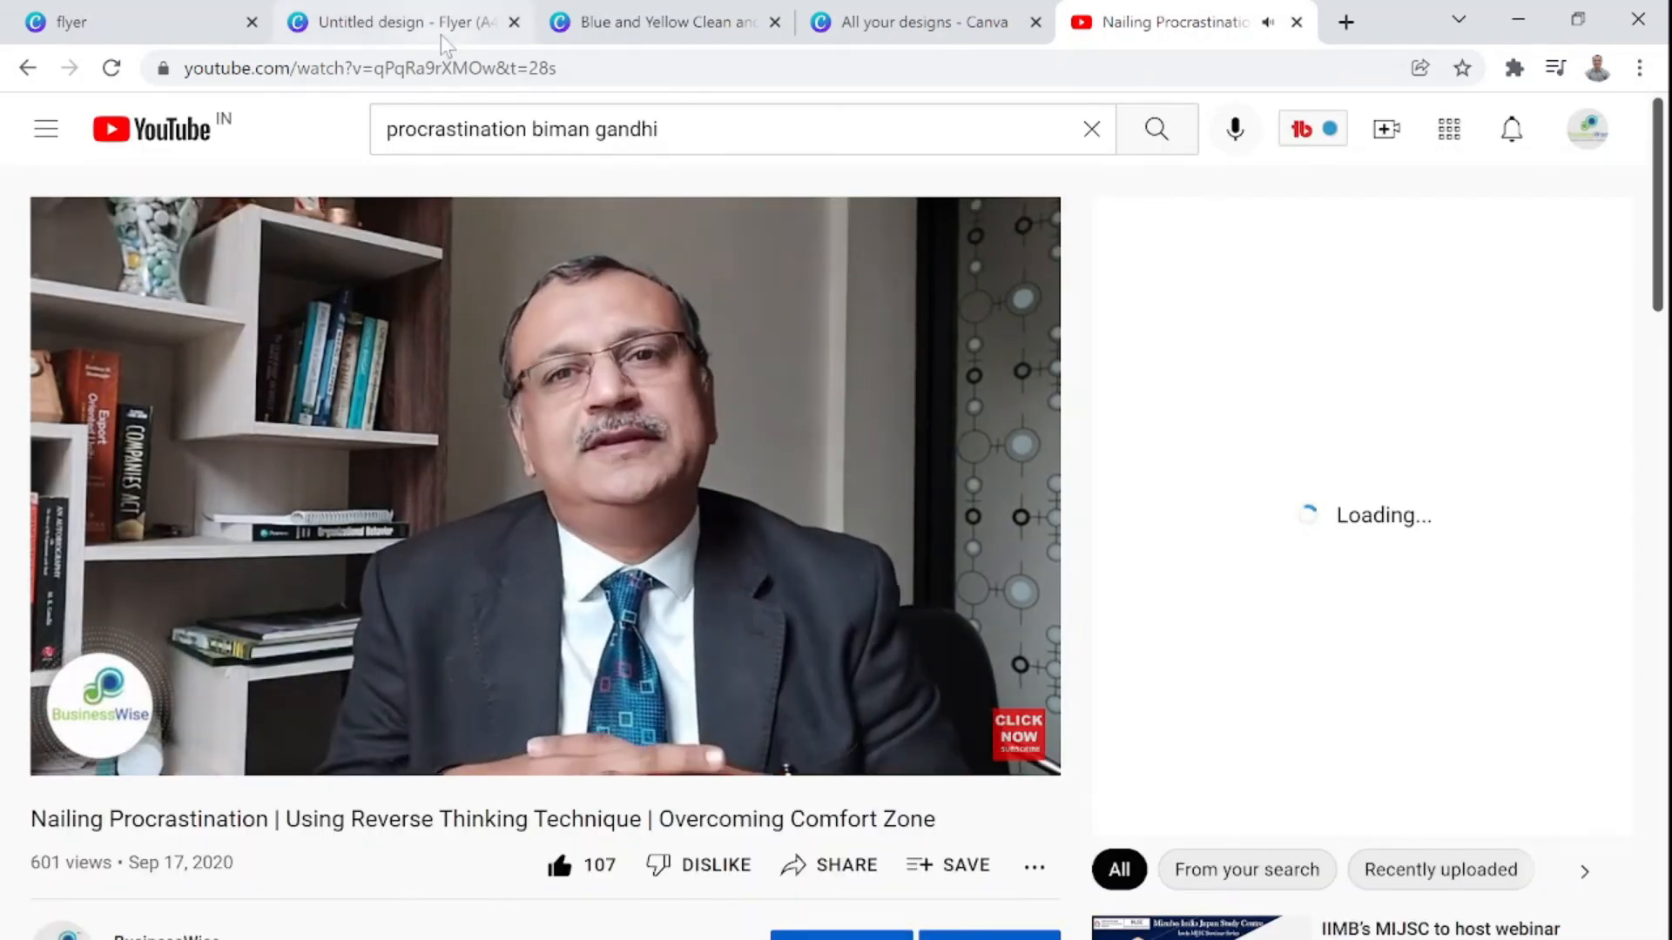
{"action": "key", "text": "ctrl+w"}
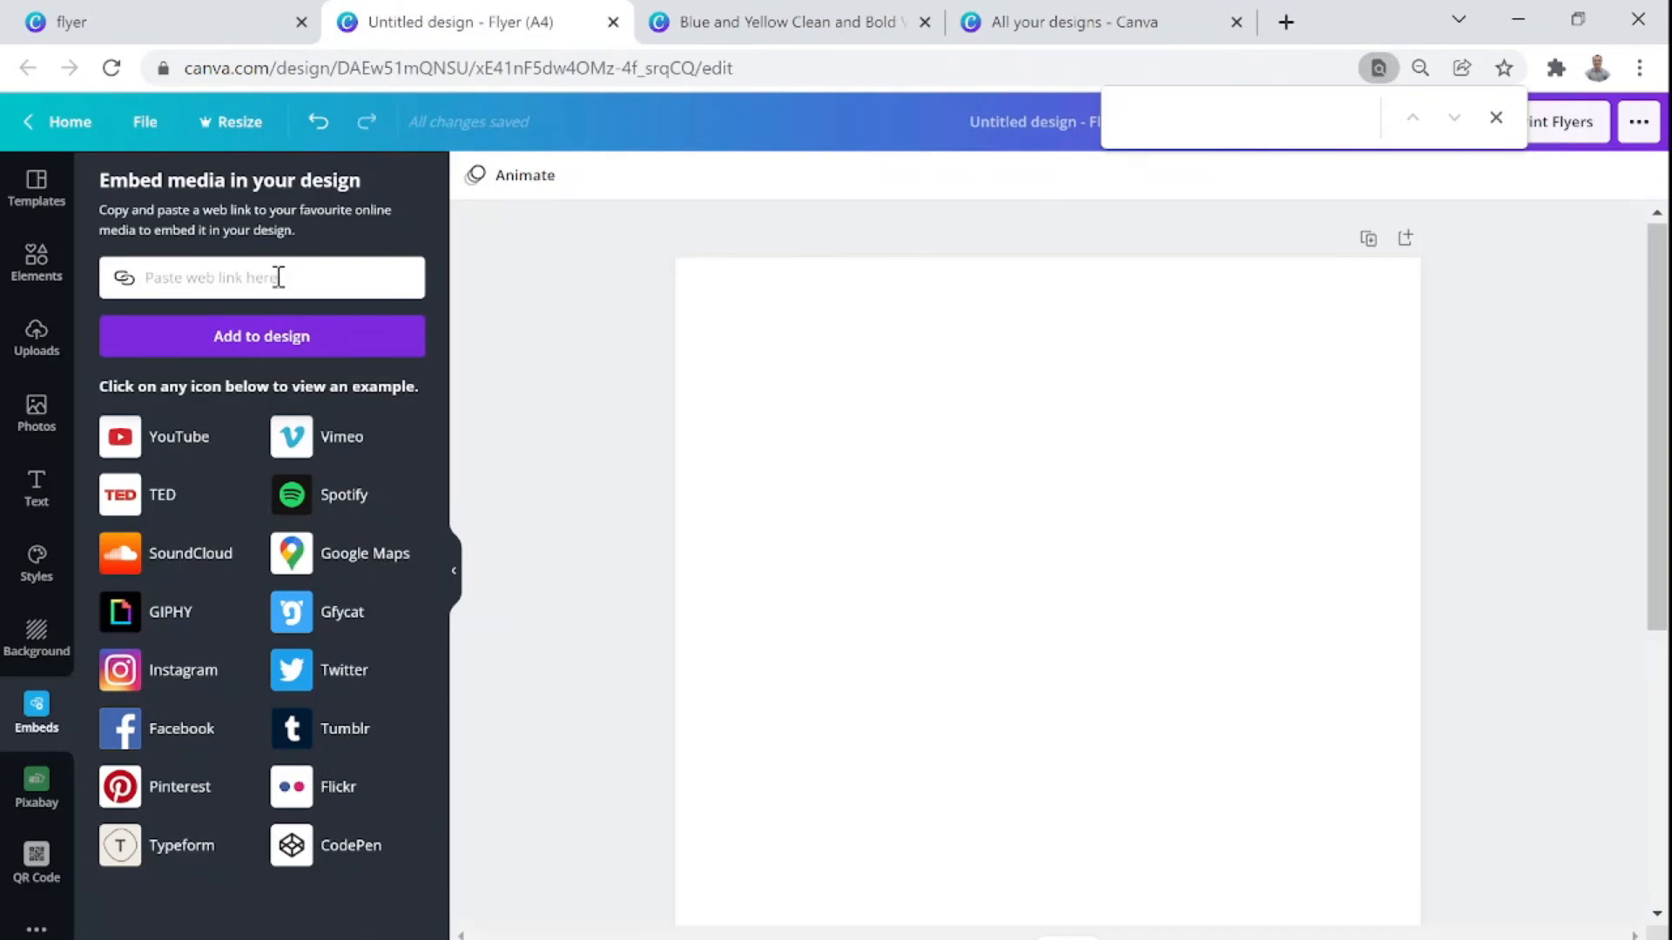
Embed the video in the flyer from the copied YouTube link and move it up into the page's upper half
{"action": "key", "text": "ctrl+v"}
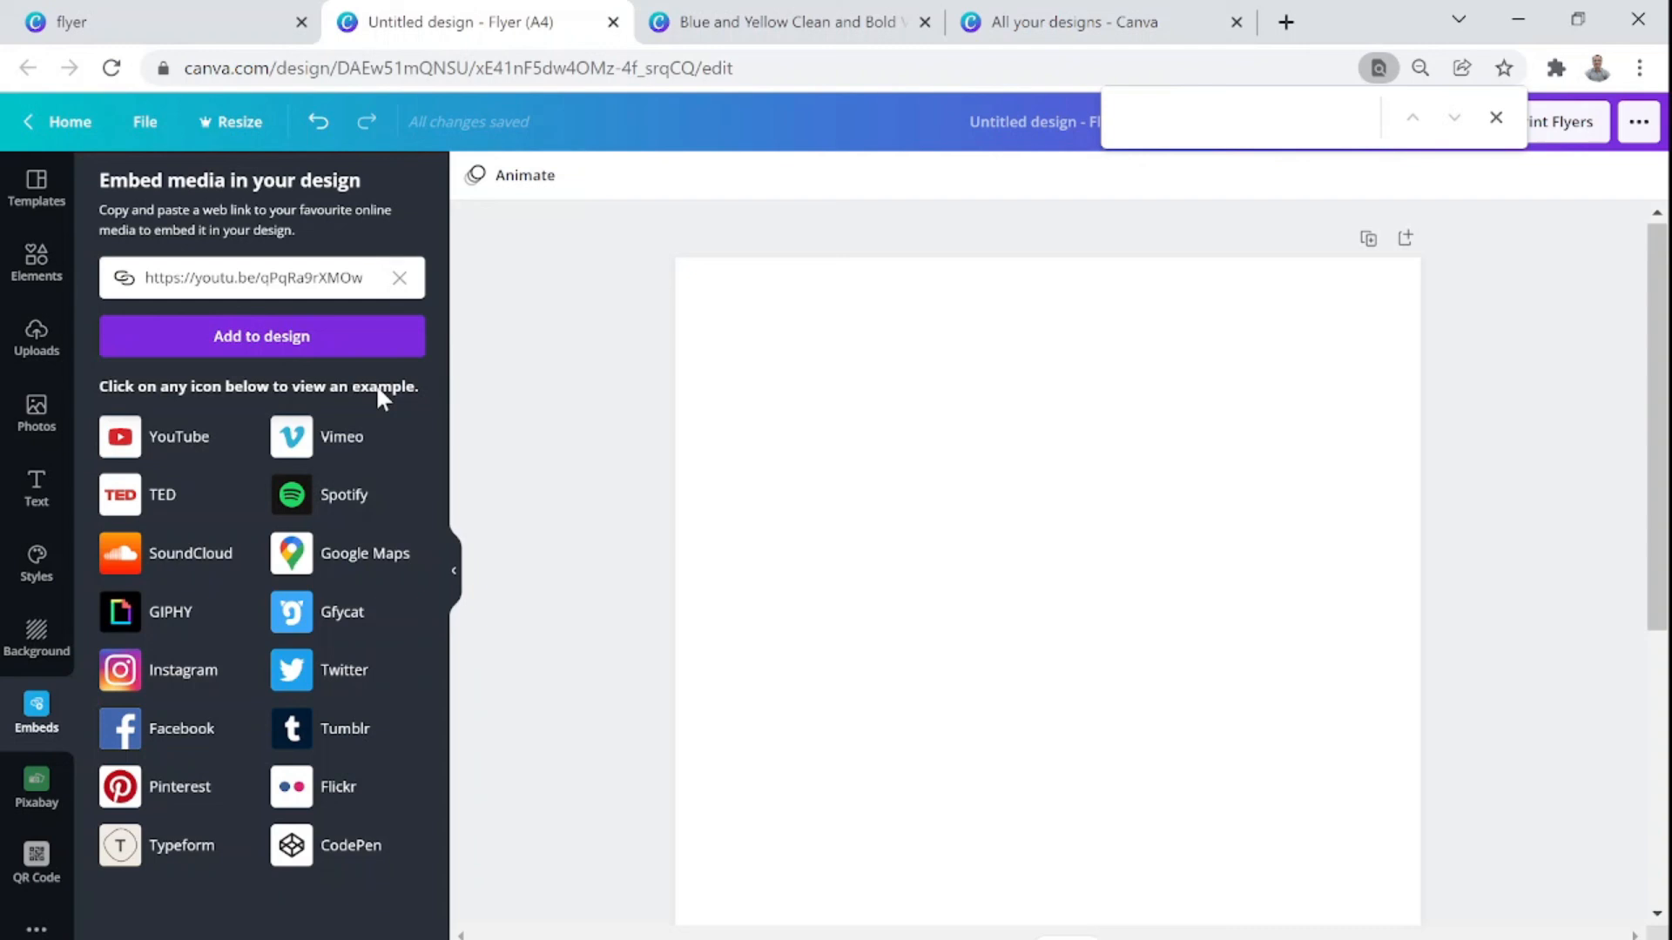
{"action": "left_click", "coordinate": [256, 338]}
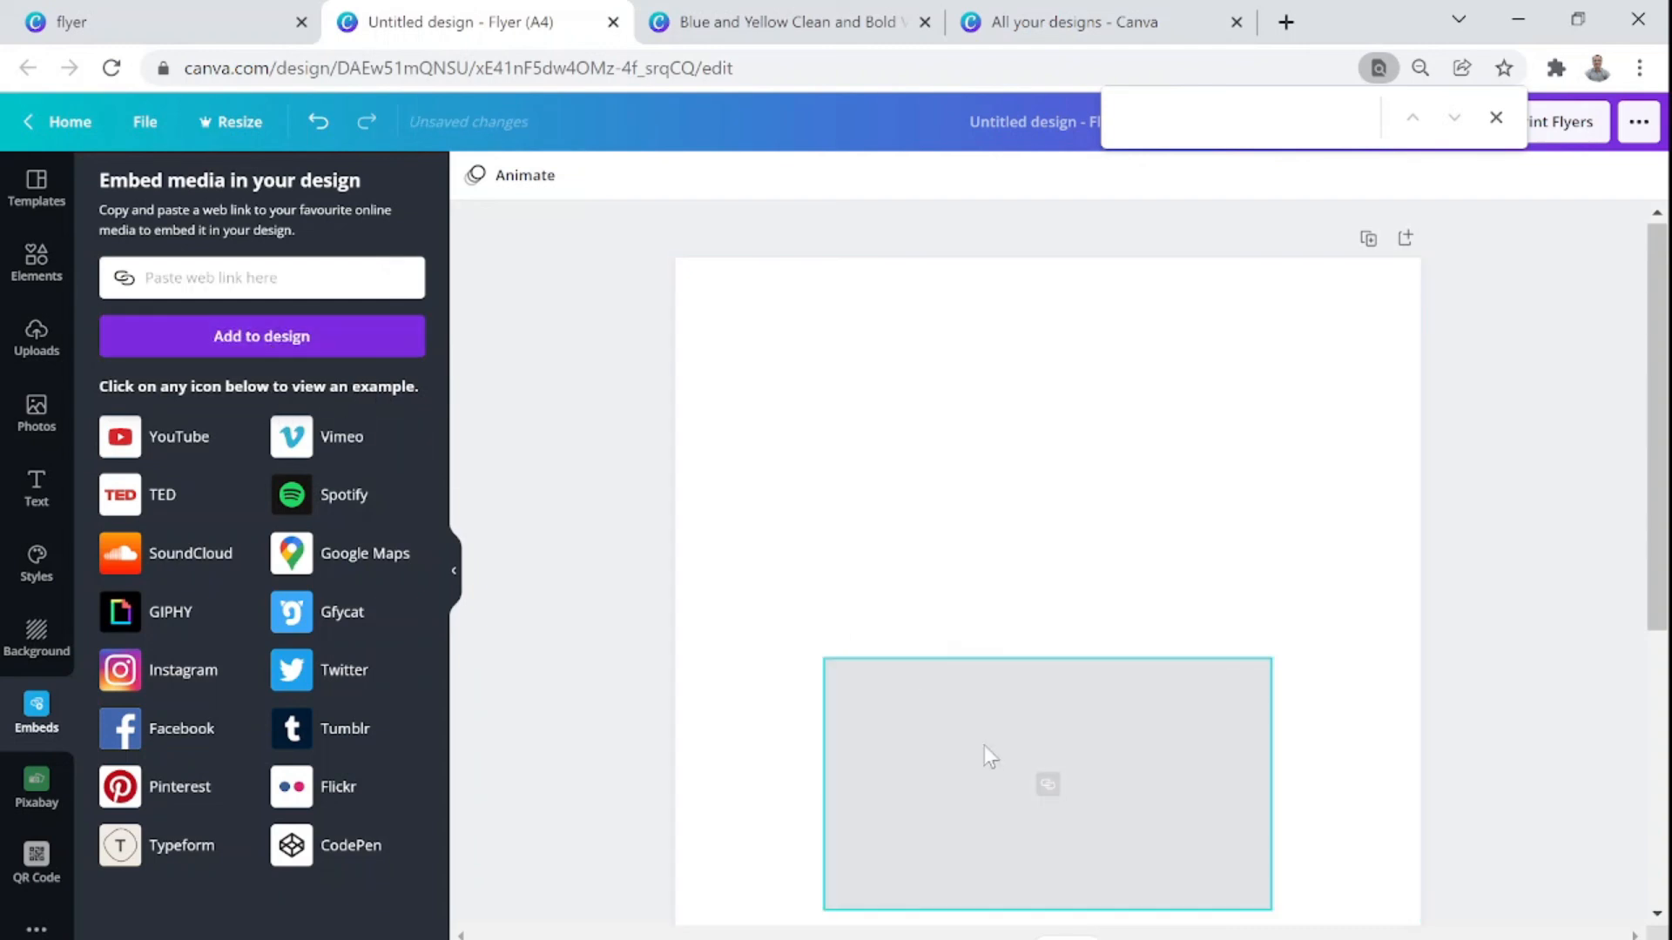
{"action": "left_click_drag", "start_coordinate": [978, 780], "coordinate": [975, 531]}
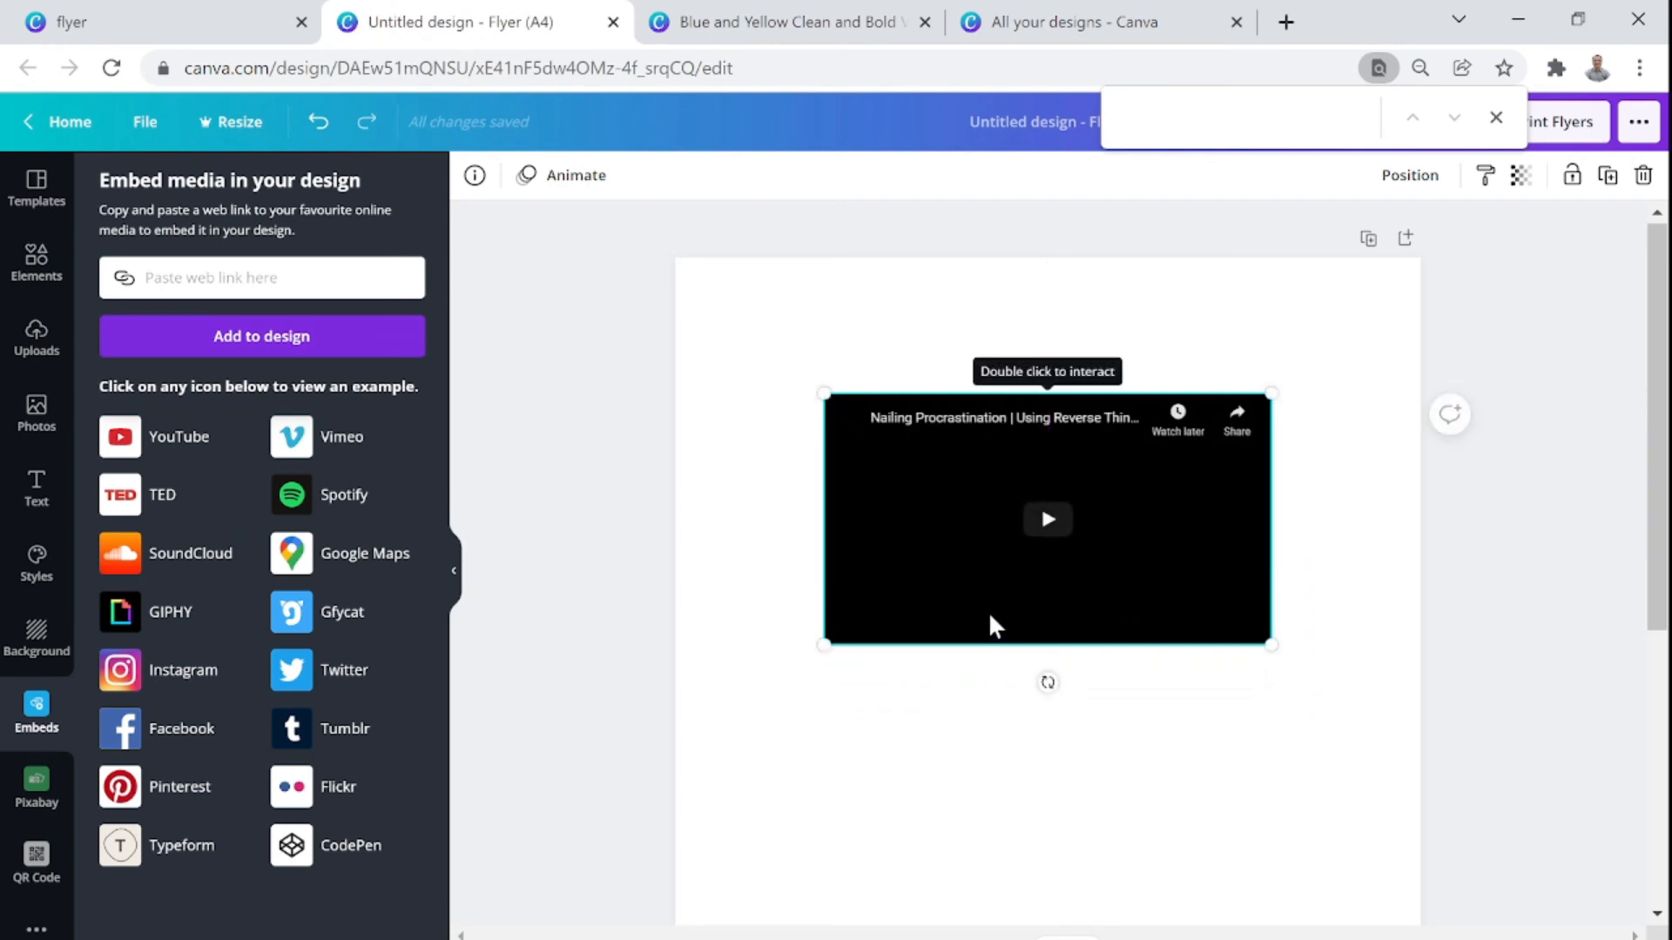
{"action": "left_click", "coordinate": [1206, 779]}
{"action": "scroll", "coordinate": [1176, 672], "scroll_direction": "down", "scroll_amount": 5}
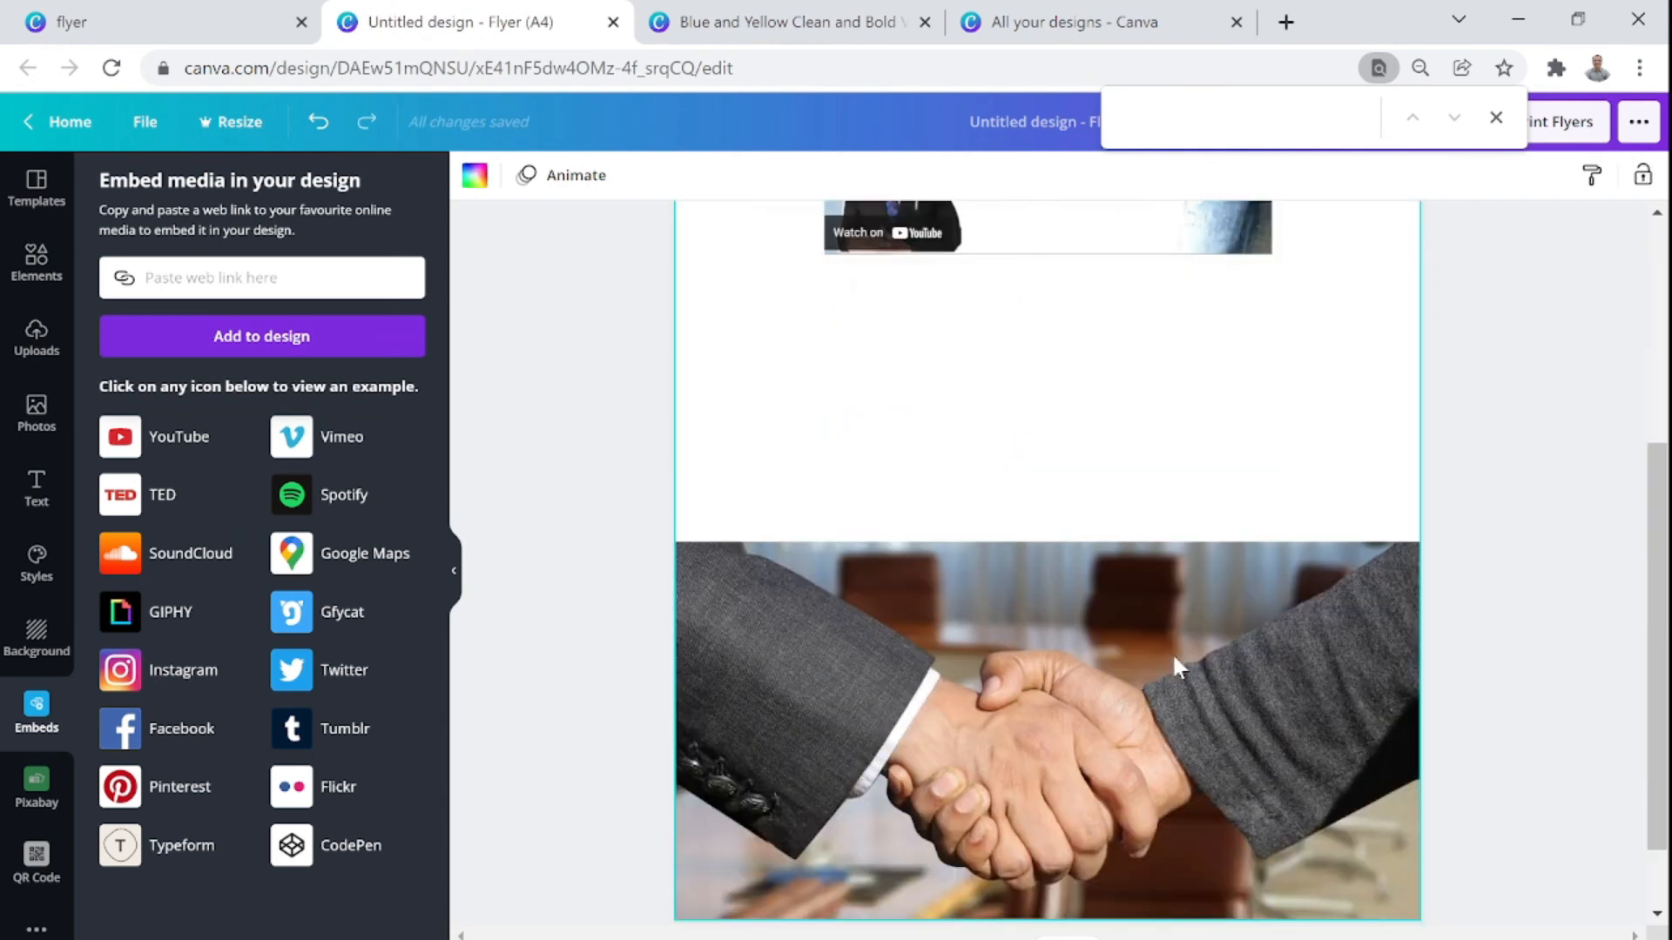
{"action": "scroll", "coordinate": [1172, 652], "scroll_direction": "up", "scroll_amount": 3}
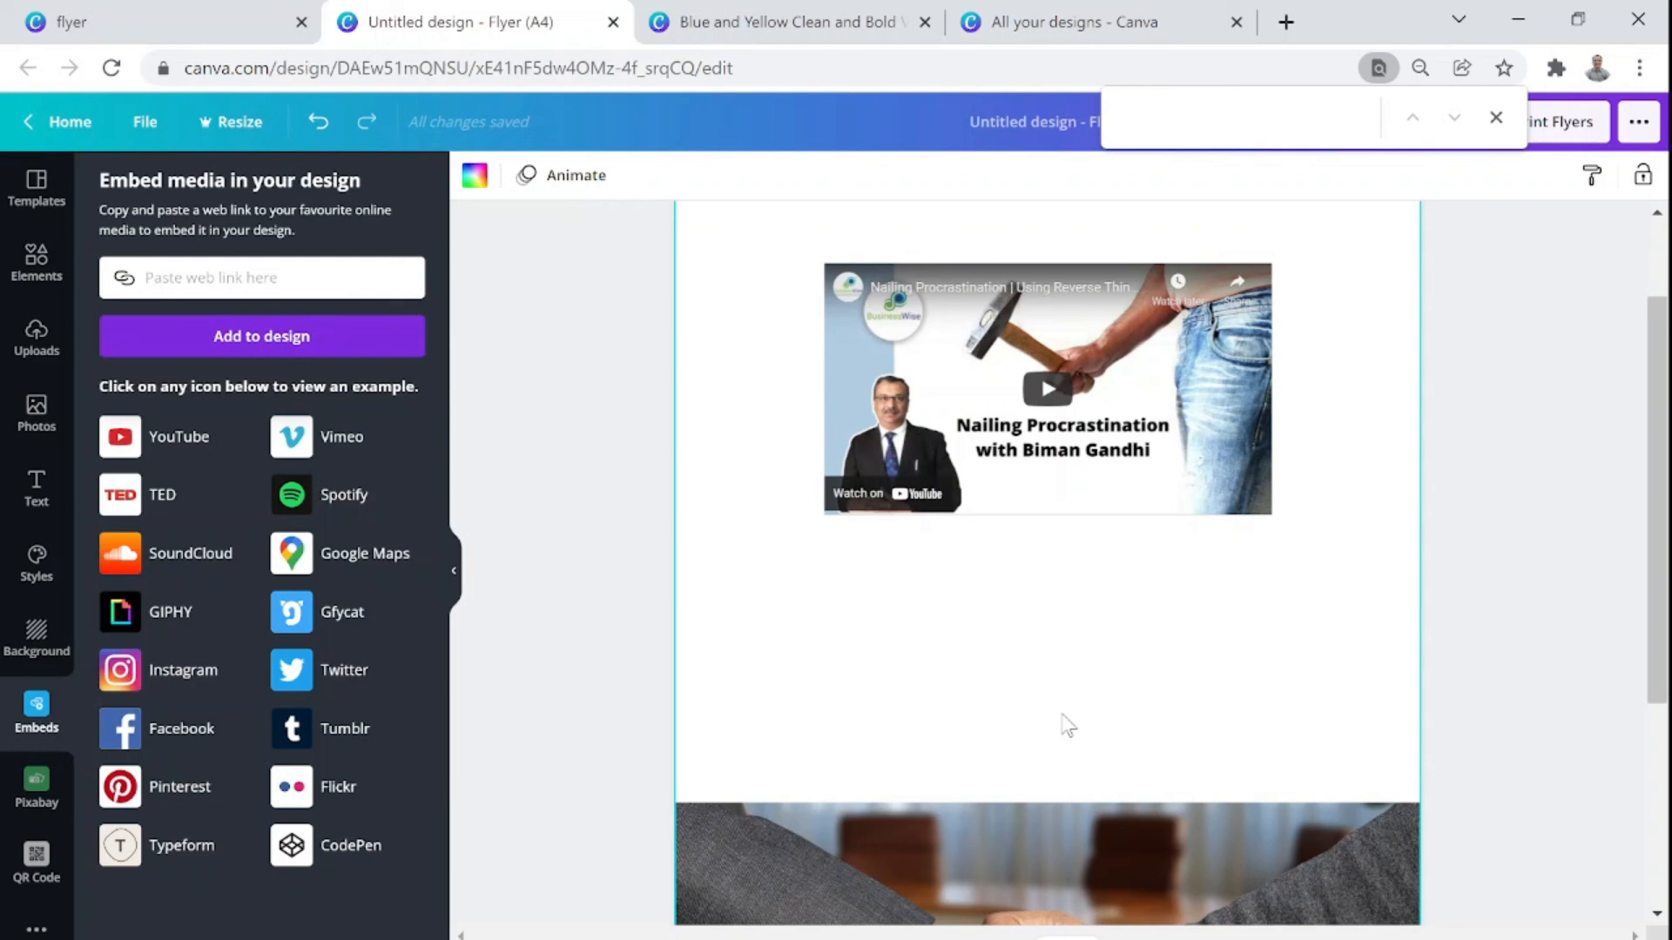
Switch to the blood donation flyer and download it as a PNG file with the default settings
{"action": "left_click", "coordinate": [816, 24]}
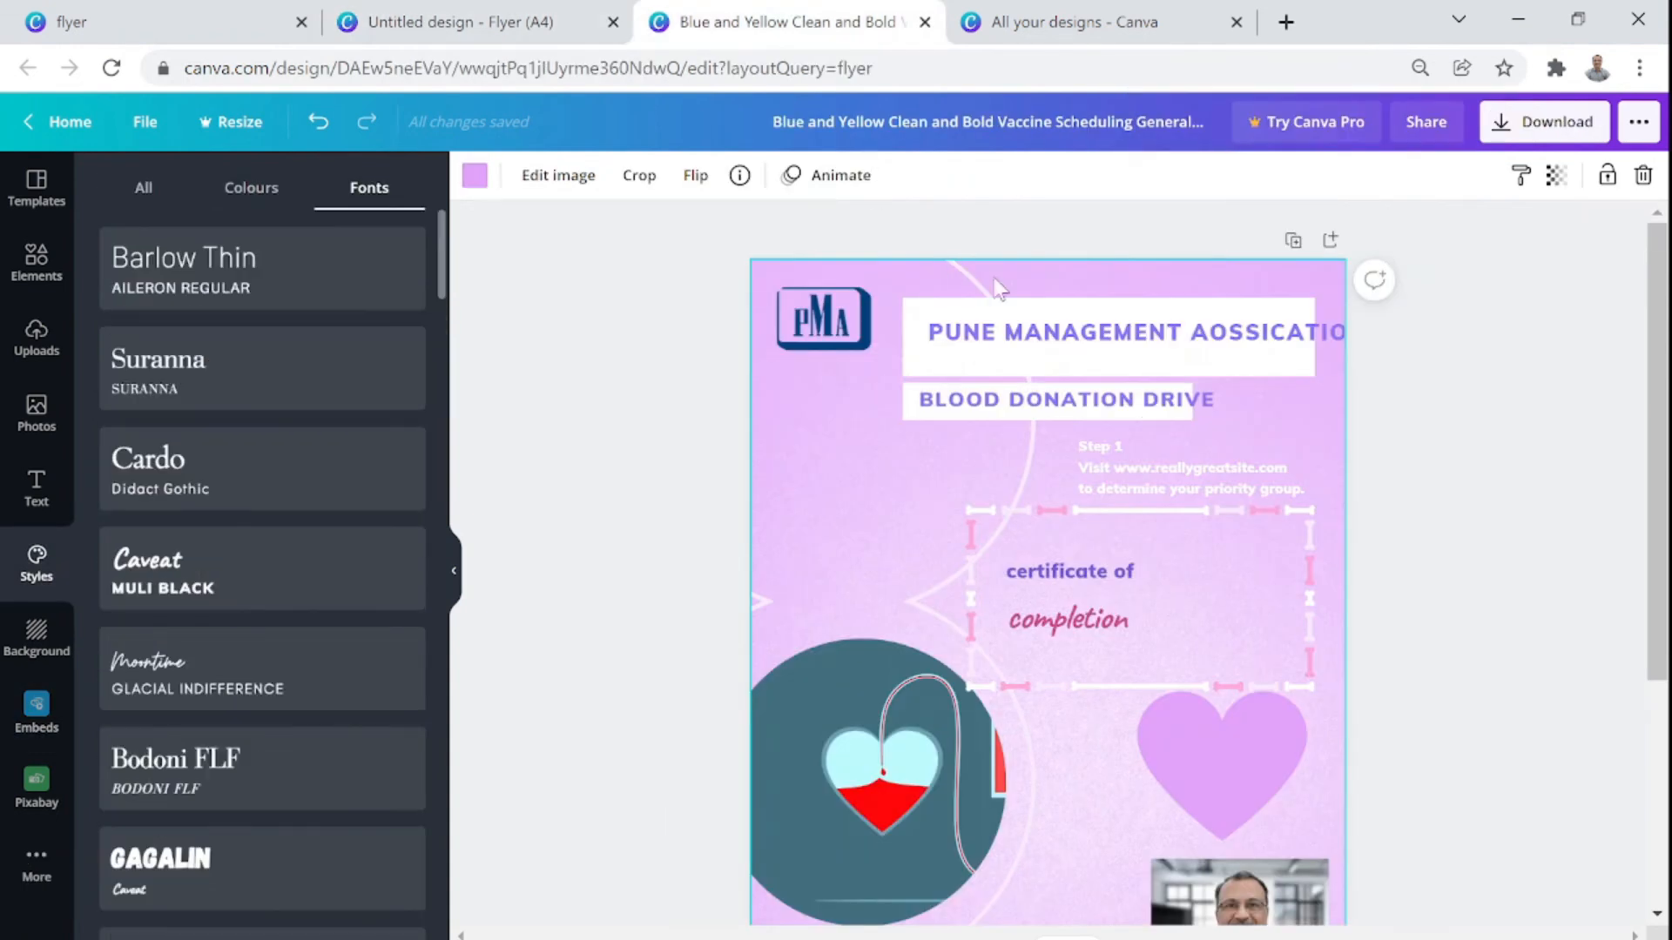
{"action": "left_click", "coordinate": [1554, 131]}
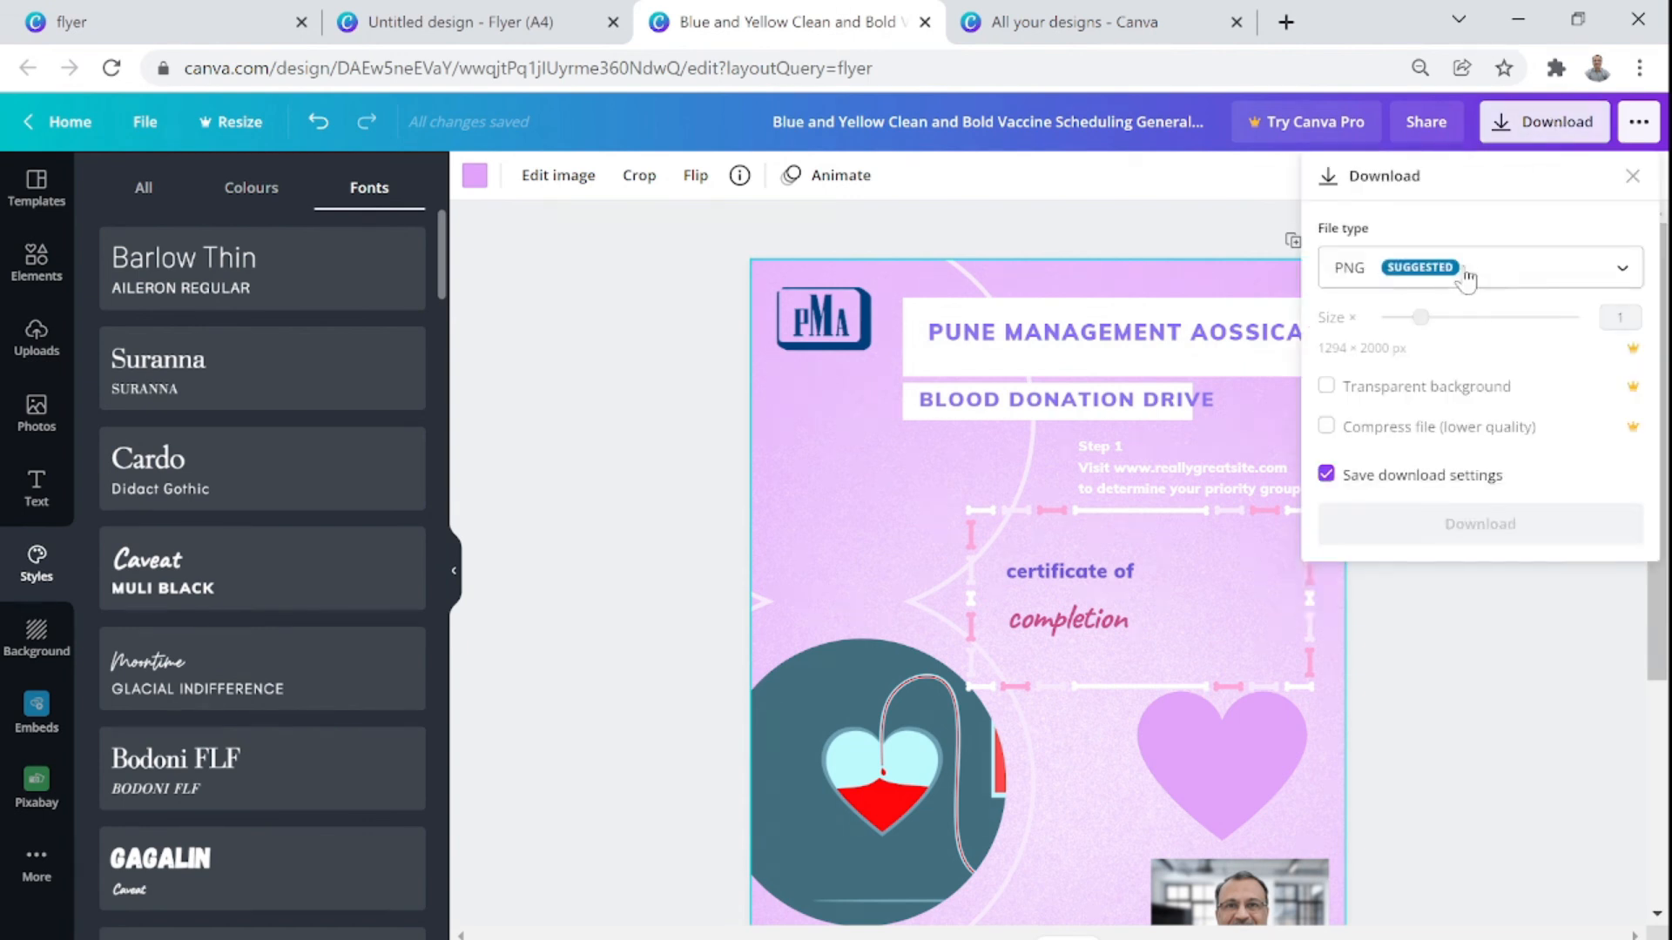
{"action": "left_click", "coordinate": [1392, 290]}
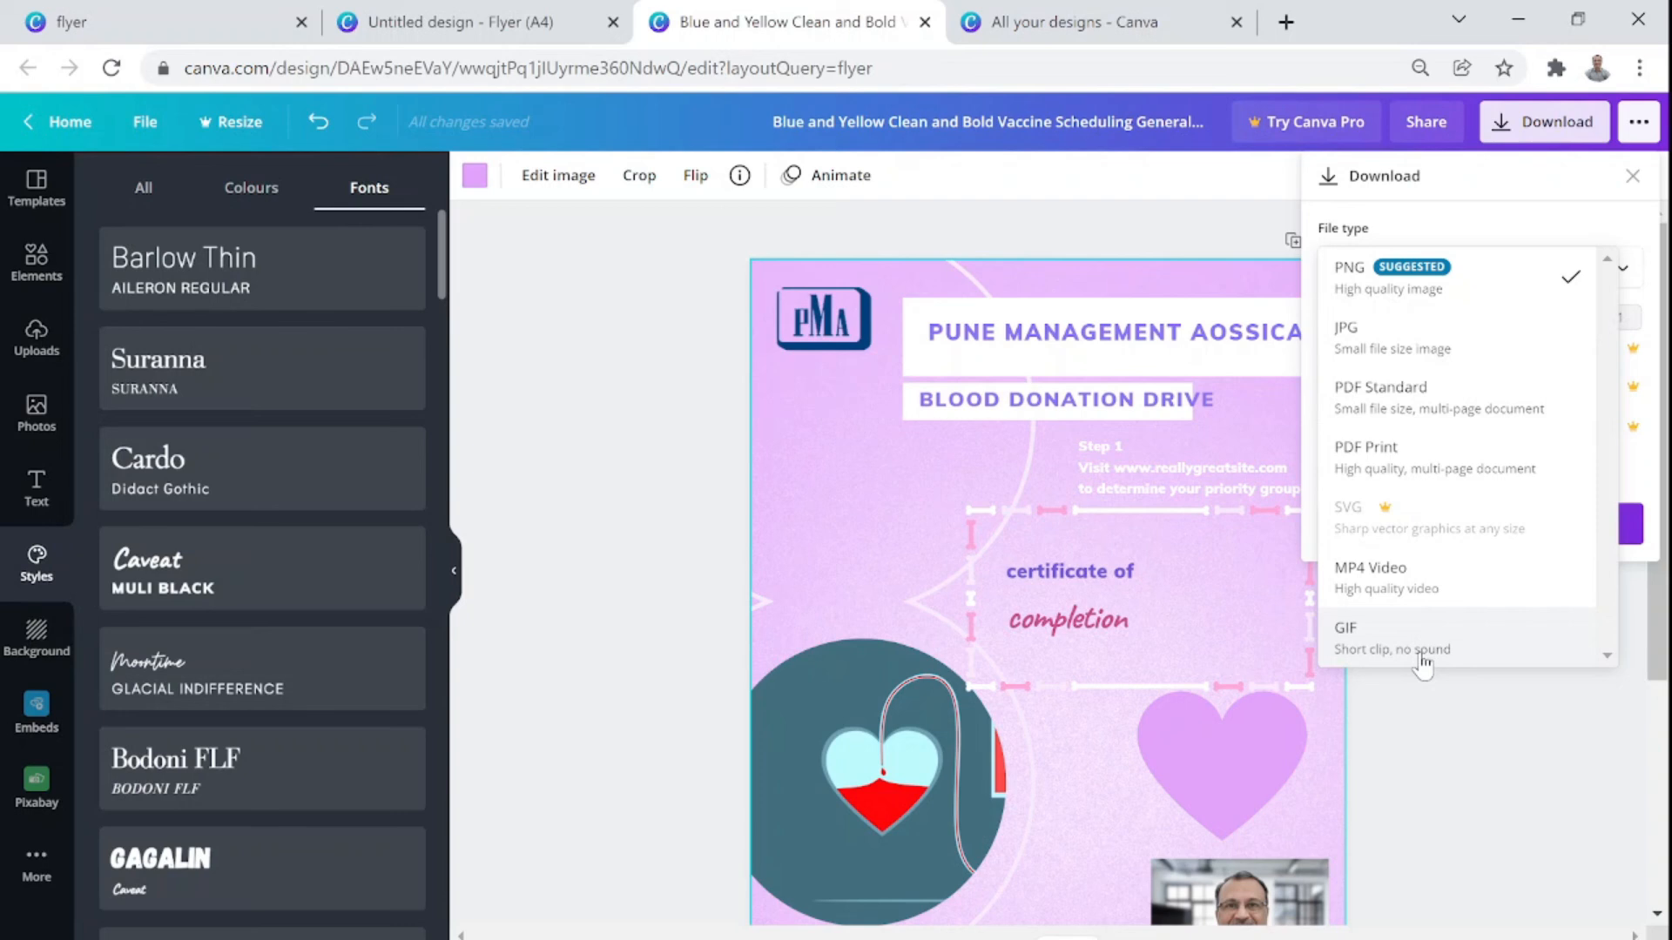
{"action": "left_click", "coordinate": [1367, 292]}
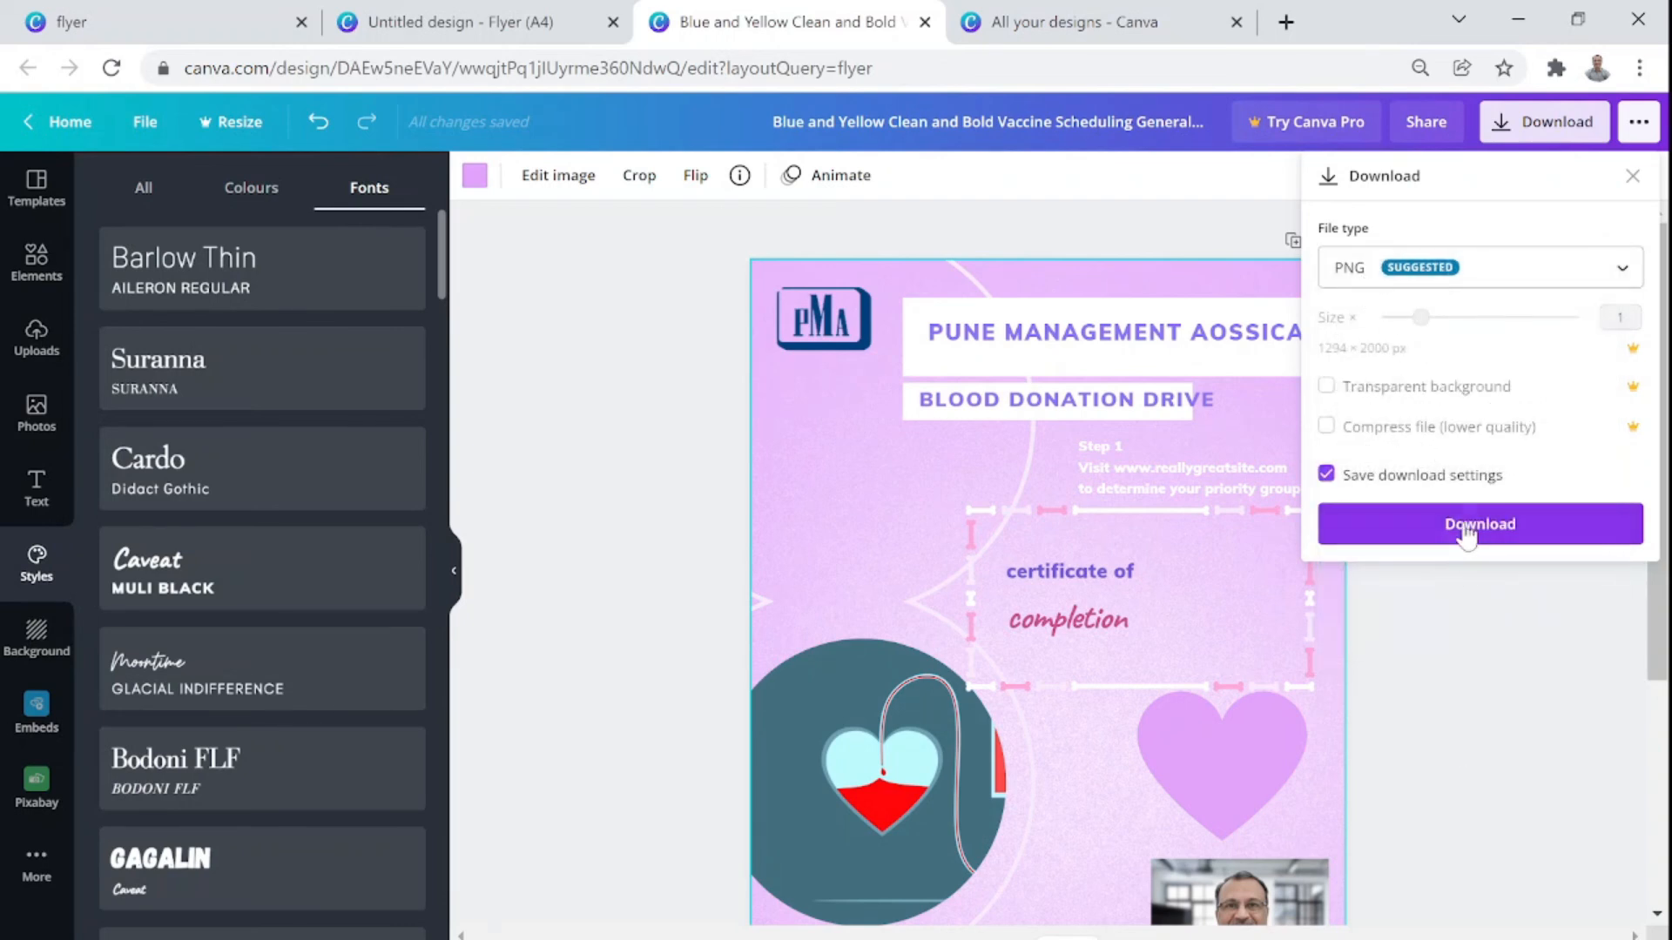
{"action": "left_click", "coordinate": [1469, 534]}
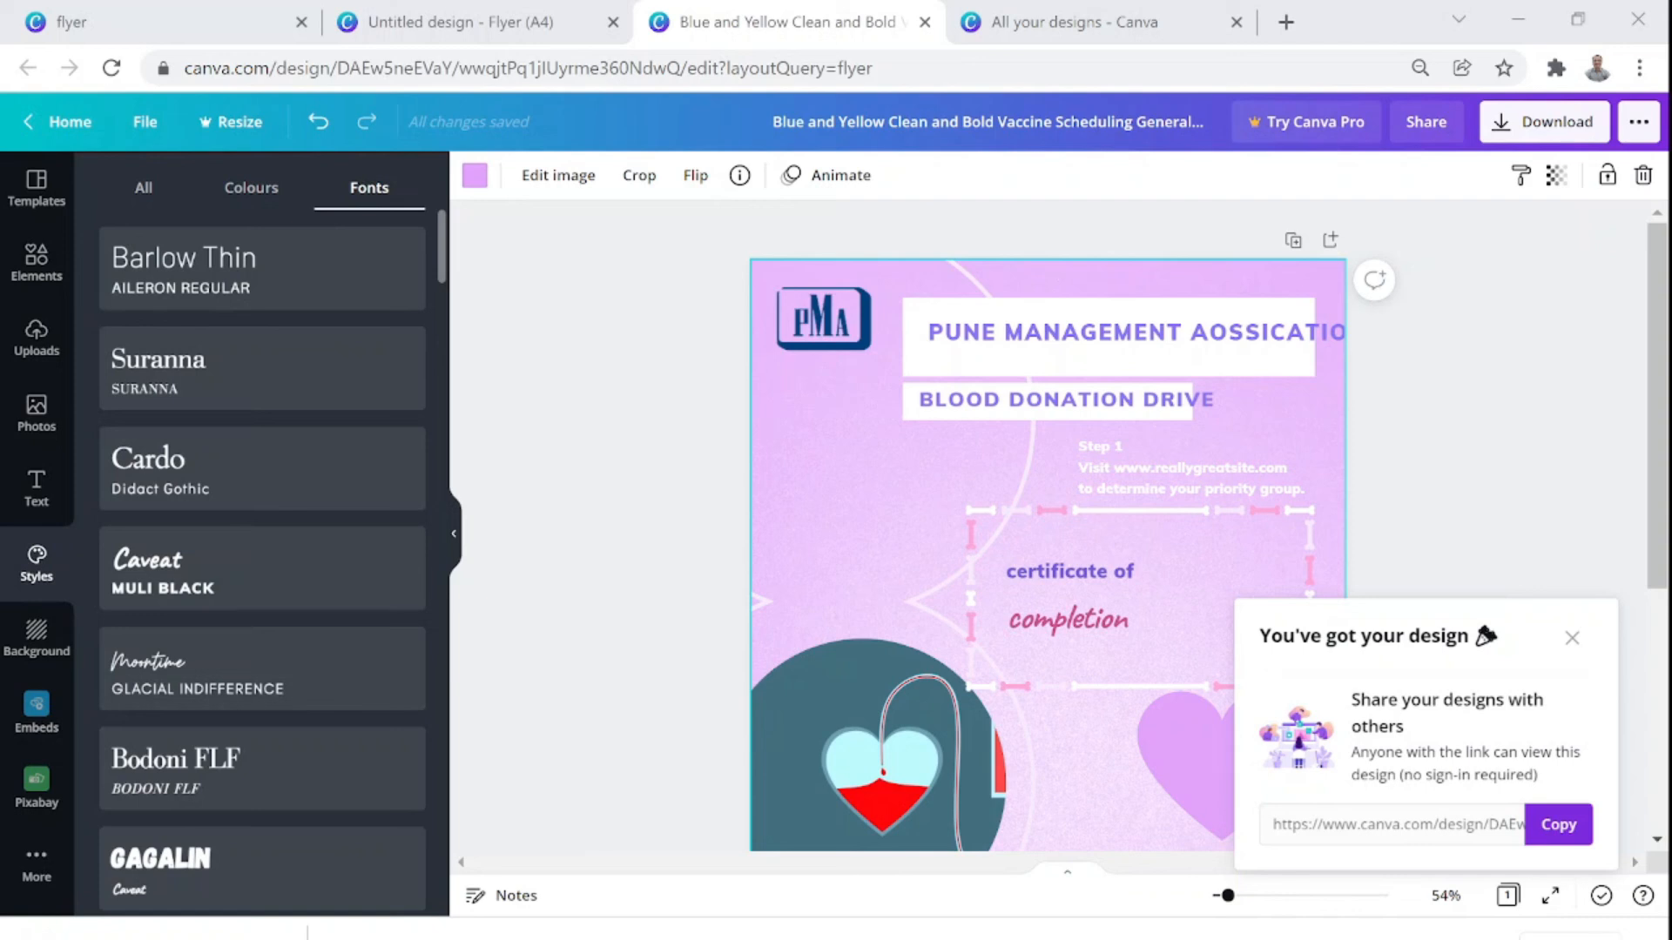
{"action": "left_click", "coordinate": [1575, 642]}
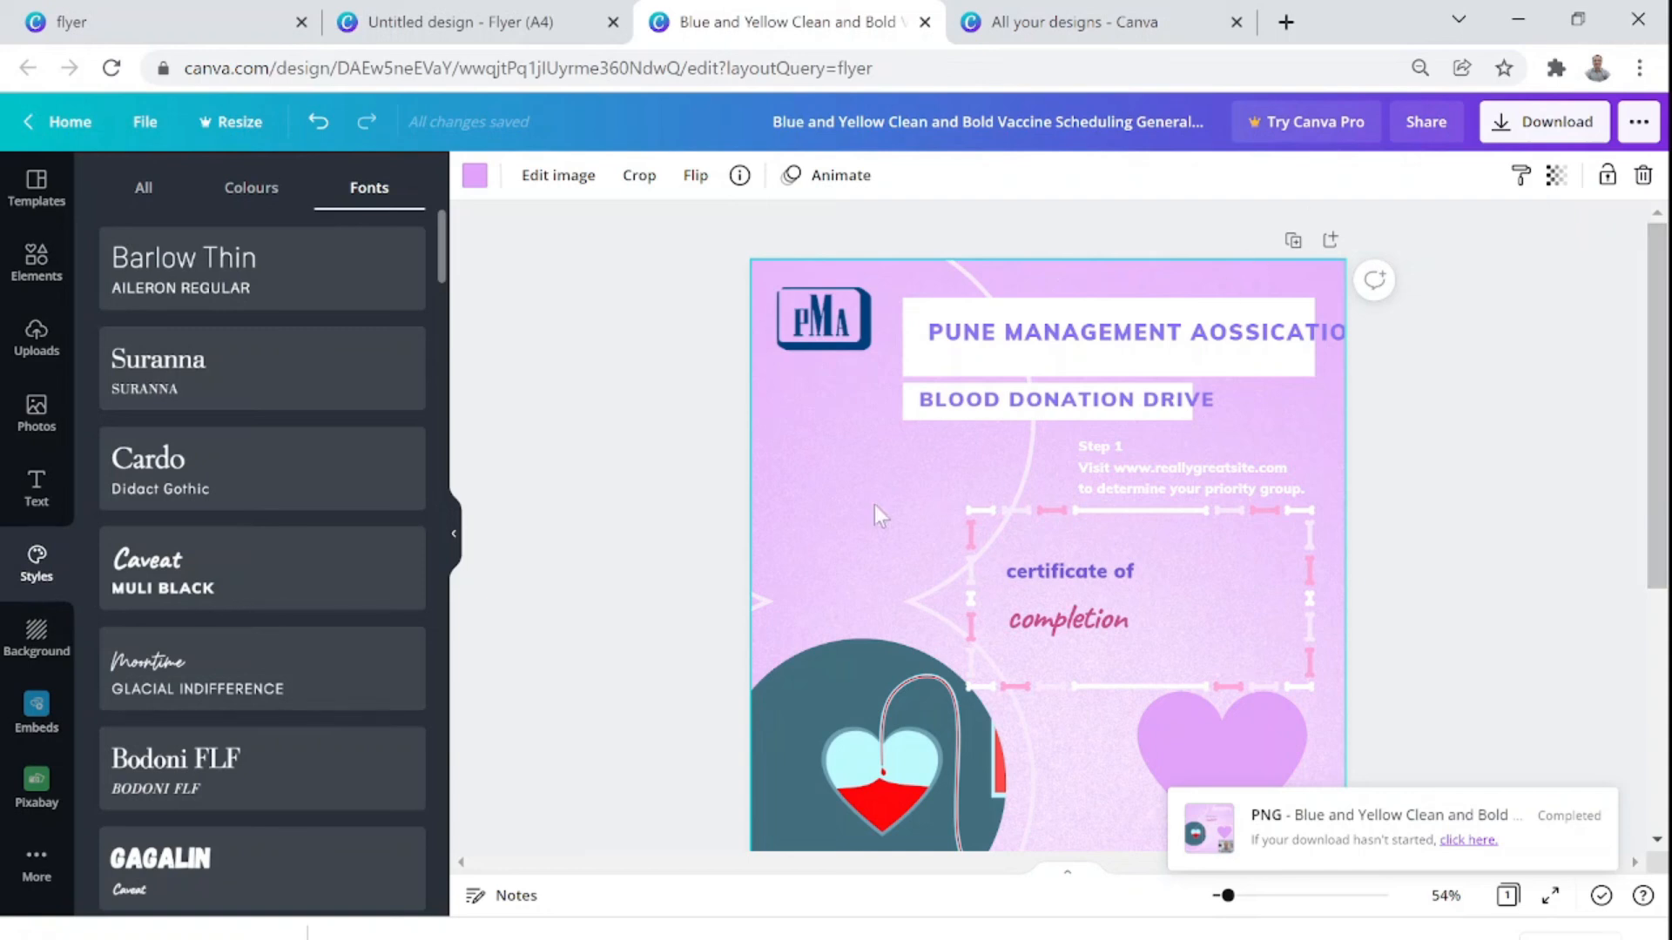
Review the blood donation flyer down to its contact details and bring up the Lines & Shapes elements
{"action": "left_click", "coordinate": [610, 376]}
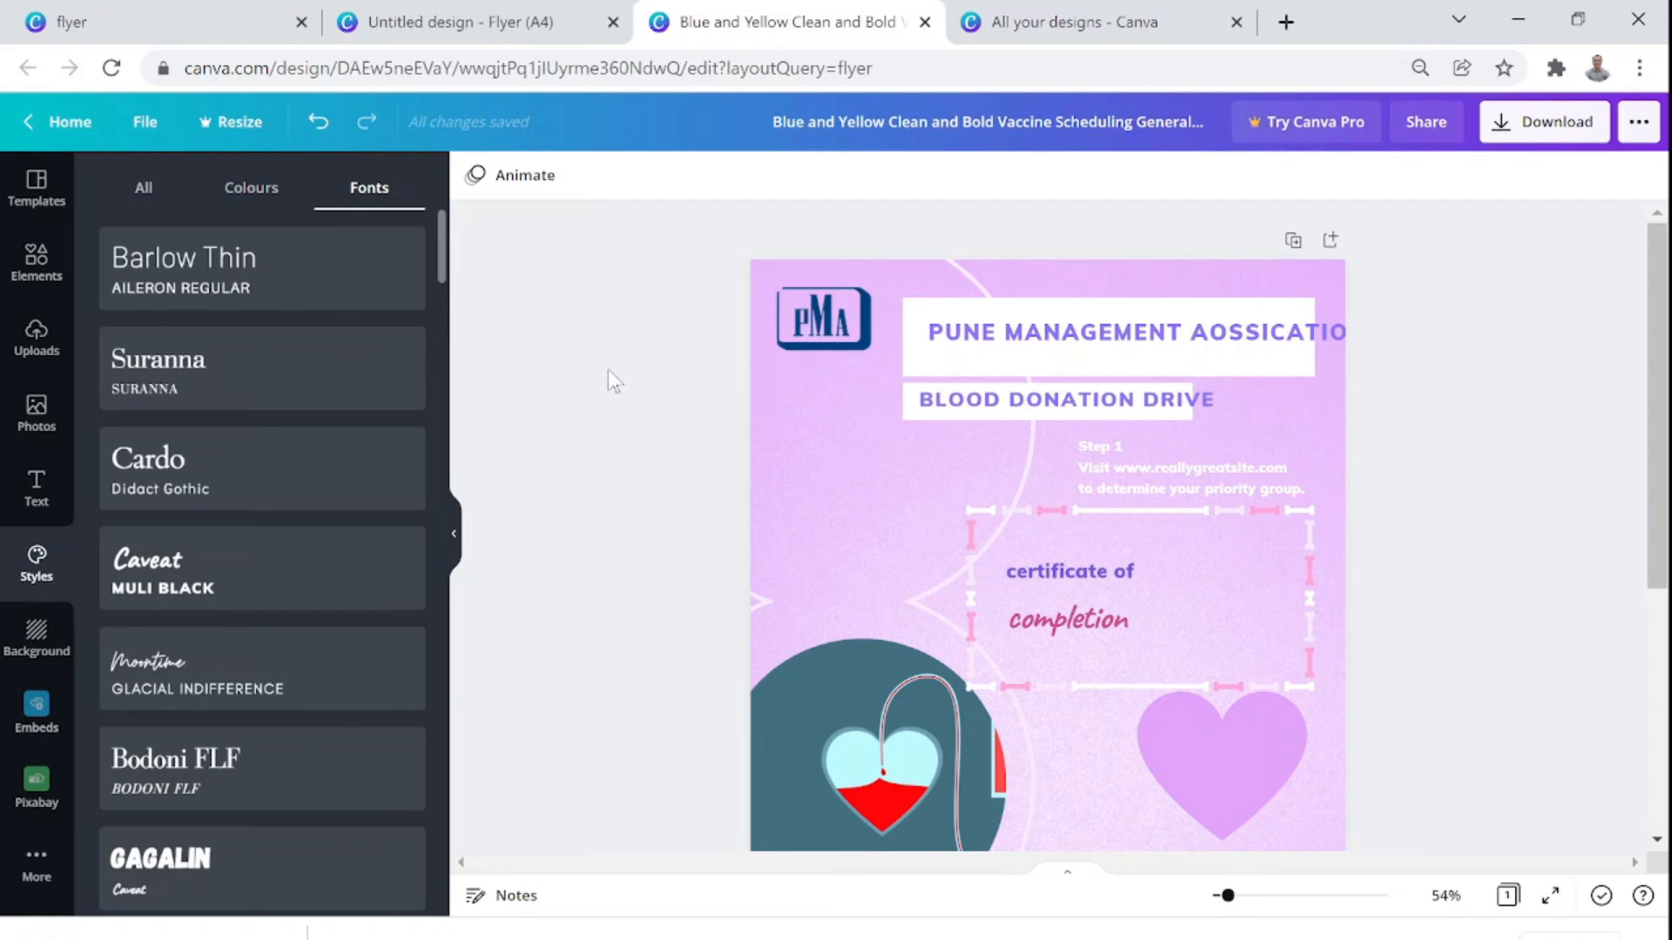
{"action": "scroll", "coordinate": [607, 369], "scroll_direction": "down", "scroll_amount": 5}
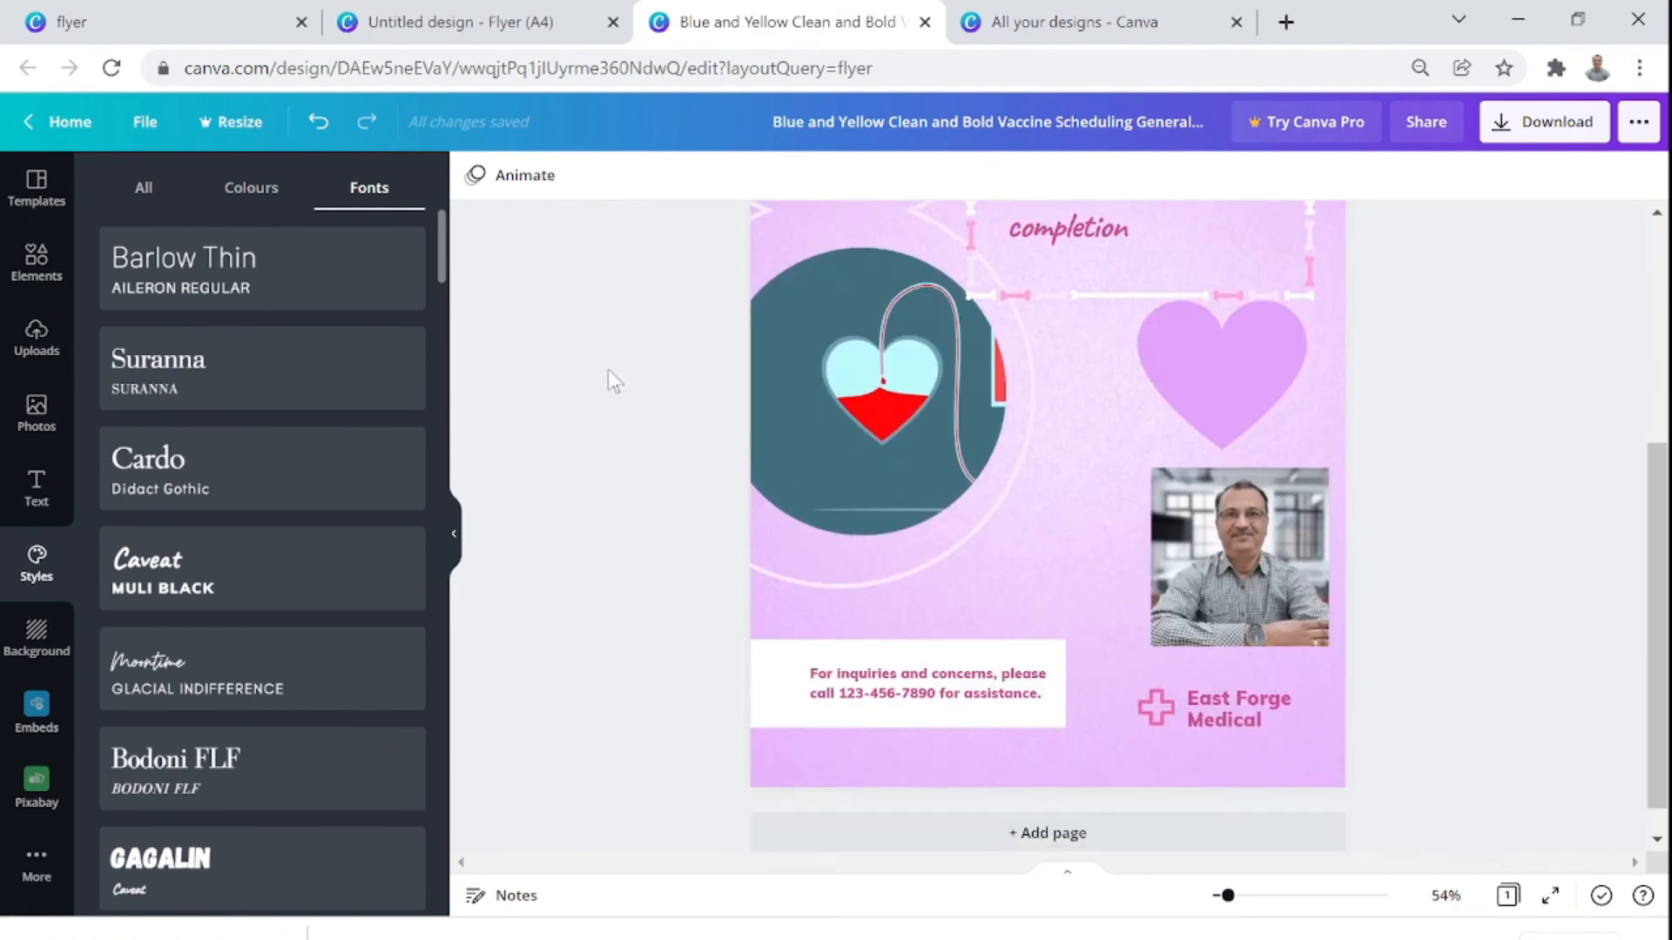
{"action": "scroll", "coordinate": [607, 369], "scroll_direction": "up", "scroll_amount": 2}
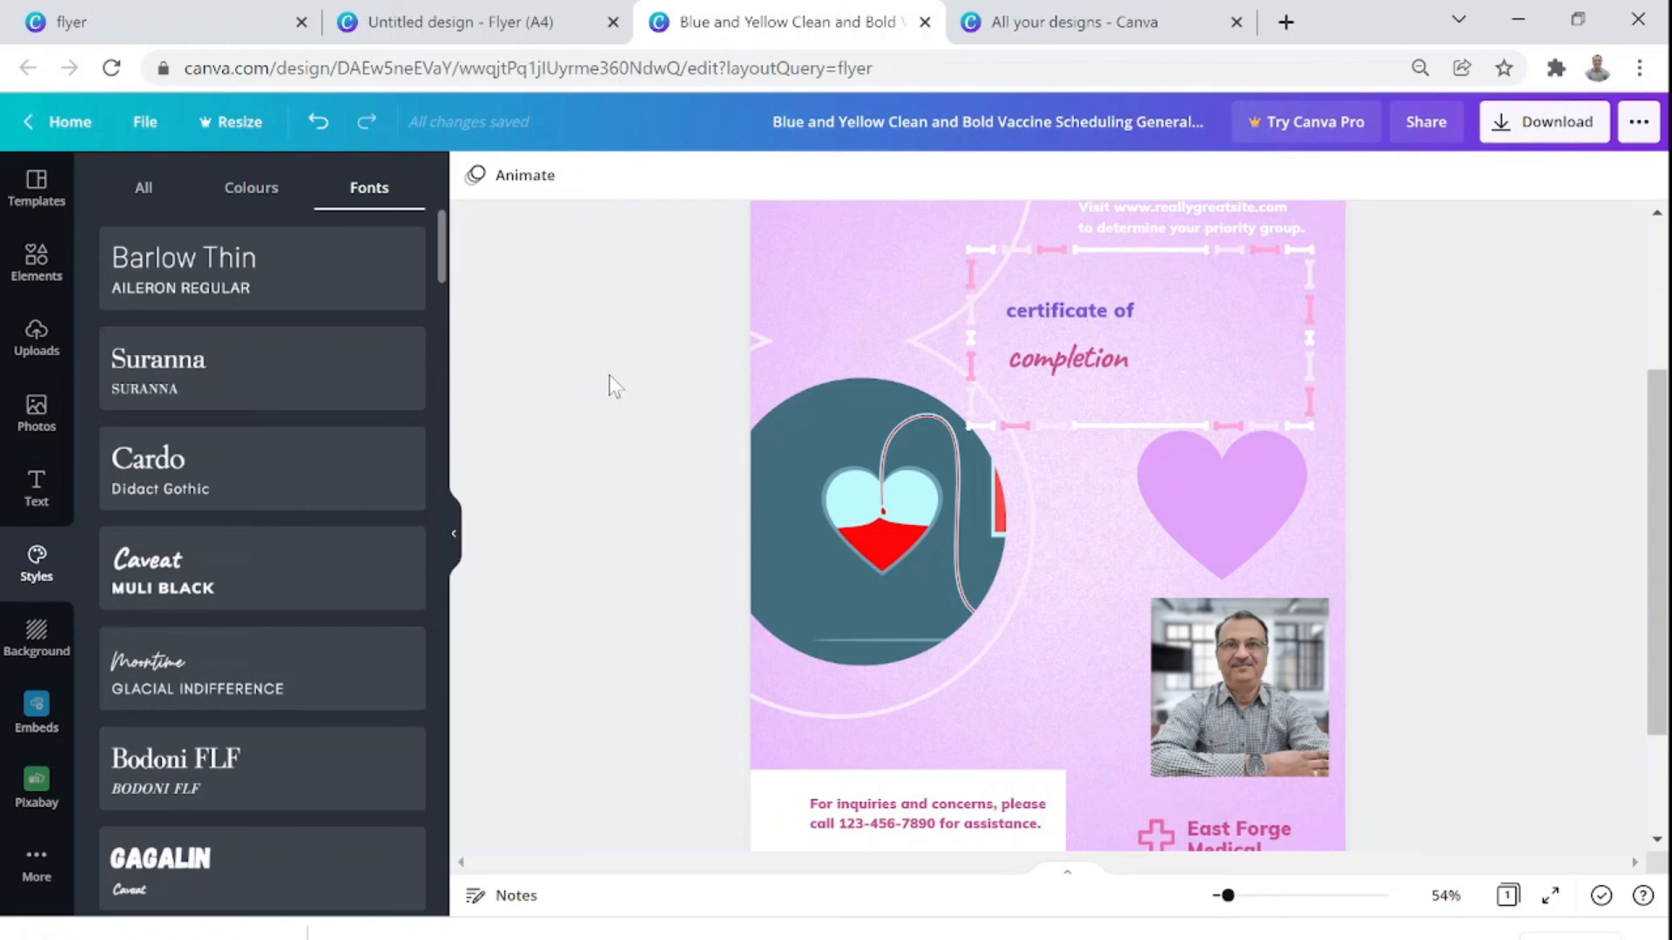
{"action": "scroll", "coordinate": [619, 385], "scroll_direction": "down", "scroll_amount": 2}
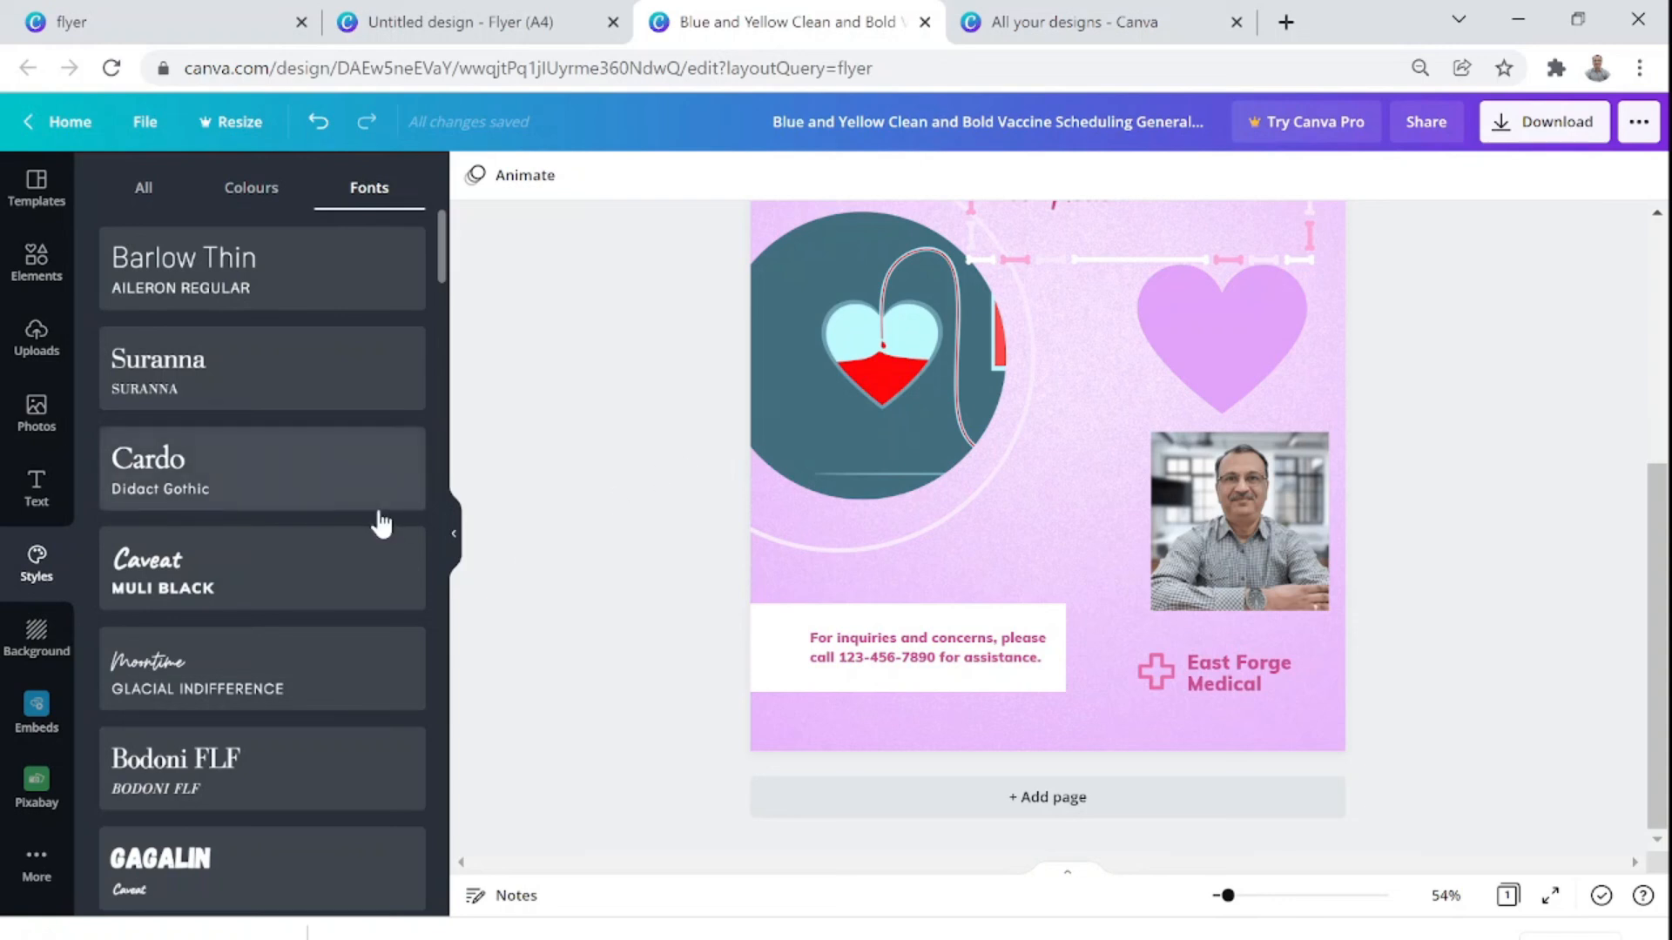
{"action": "left_click", "coordinate": [37, 262]}
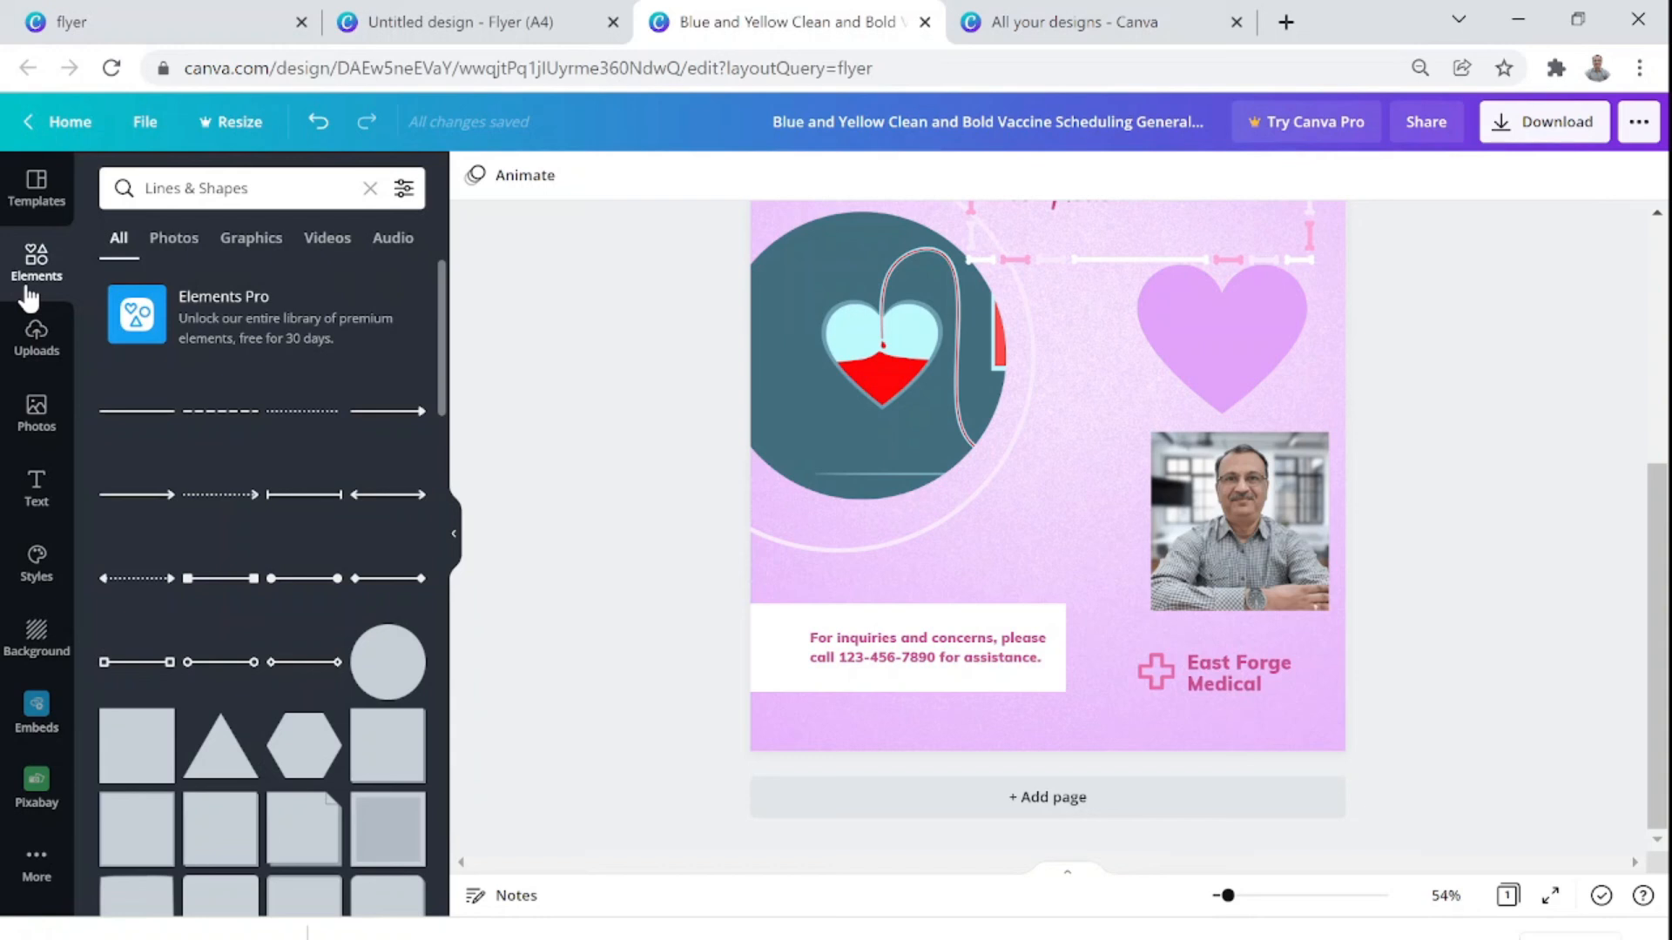
{"action": "scroll", "coordinate": [635, 519], "scroll_direction": "up", "scroll_amount": 3}
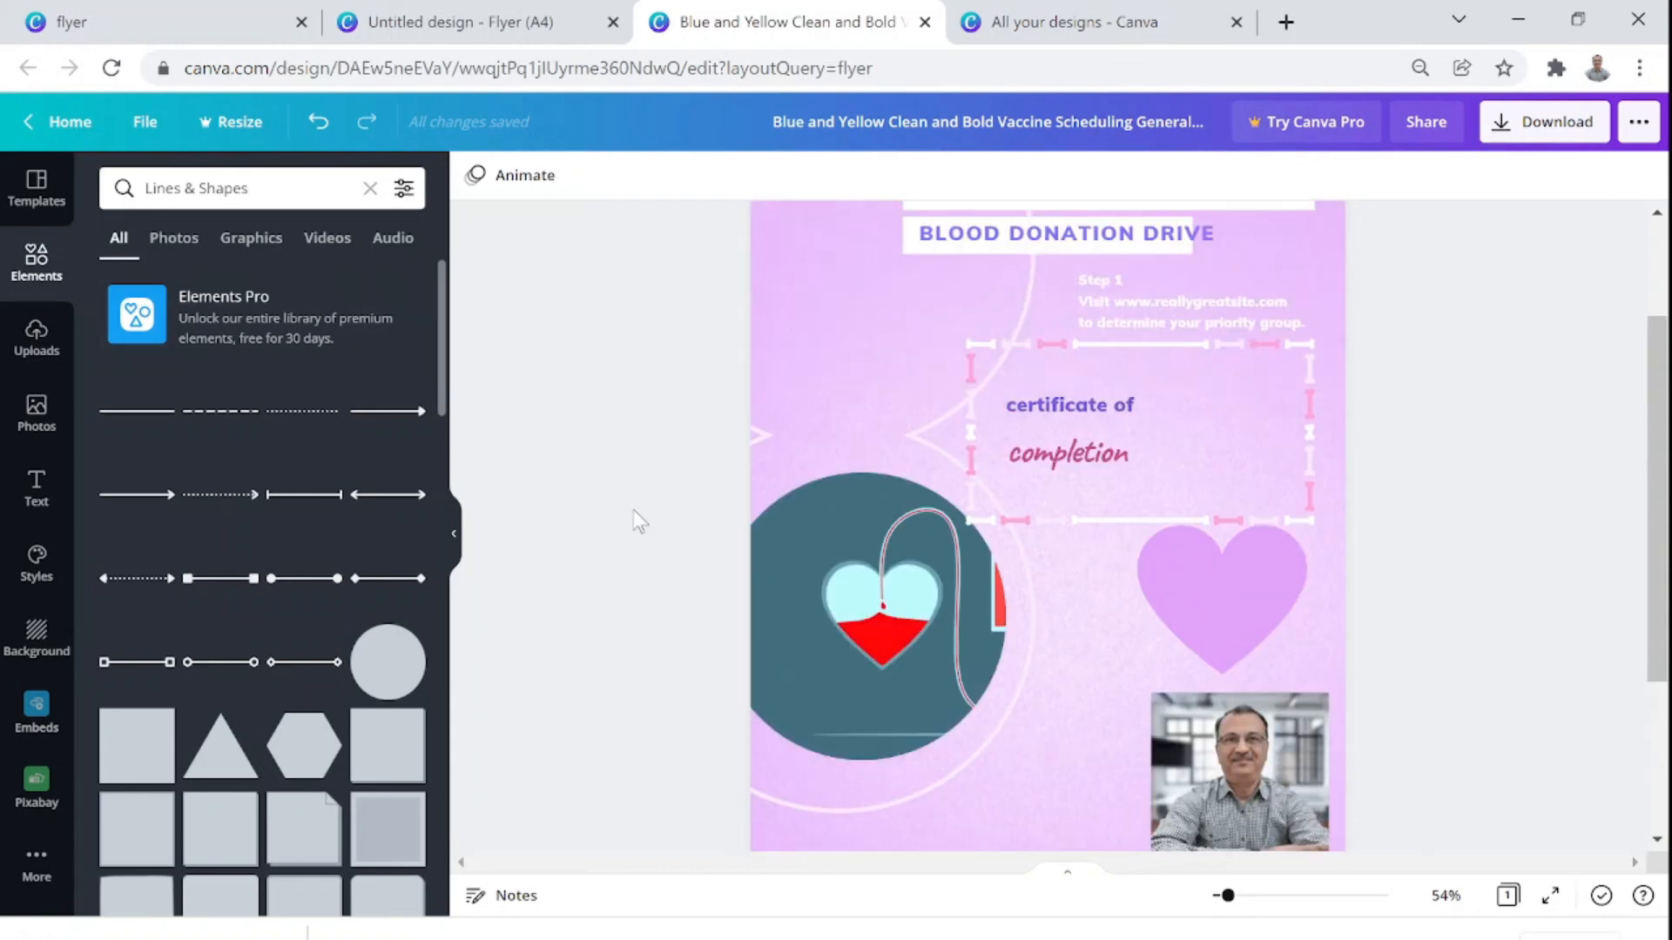